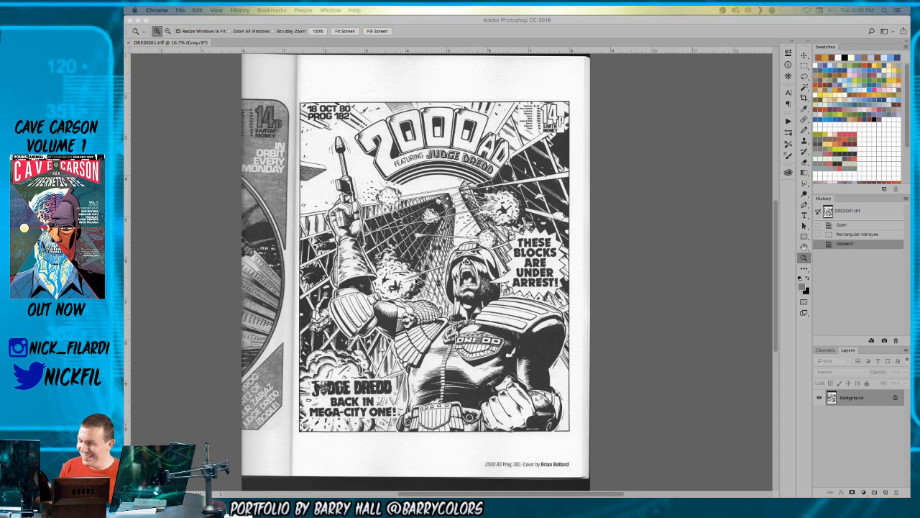
# - Crop the scan's left side to remove most of the adjoining book page beside the Judge Dredd cover
pyautogui.click(438, 272)
pyautogui.click(489, 347)
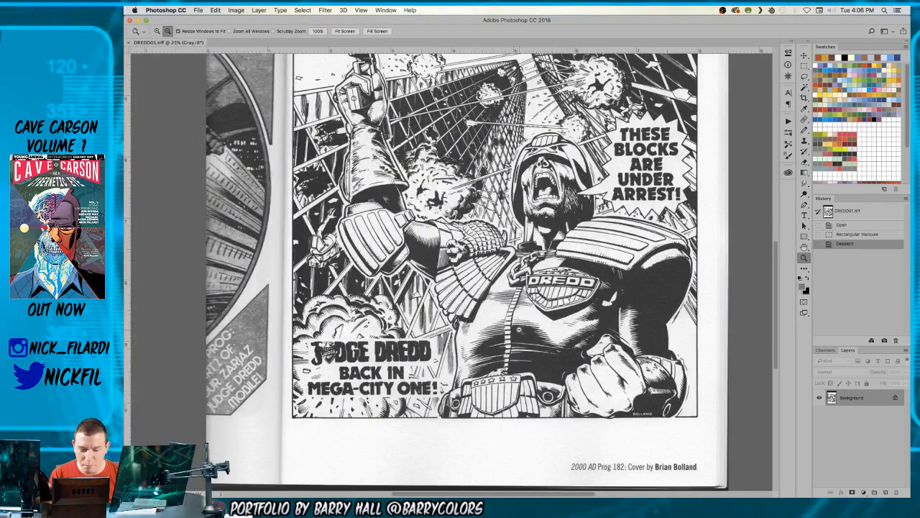
pyautogui.keyDown('alt'); pyautogui.click(519, 330); pyautogui.keyUp('alt')
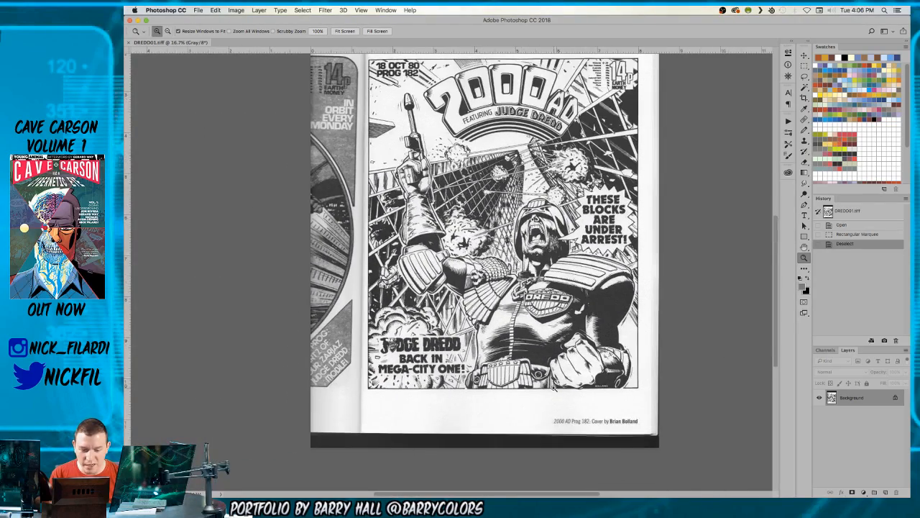
pyautogui.scroll(3, 530, 390)
pyautogui.scroll(-2, 531, 389)
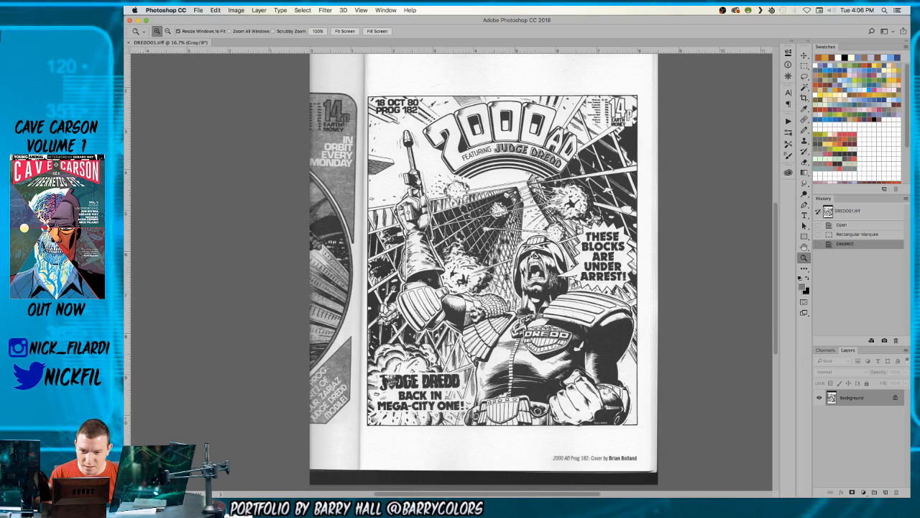
pyautogui.press('c')
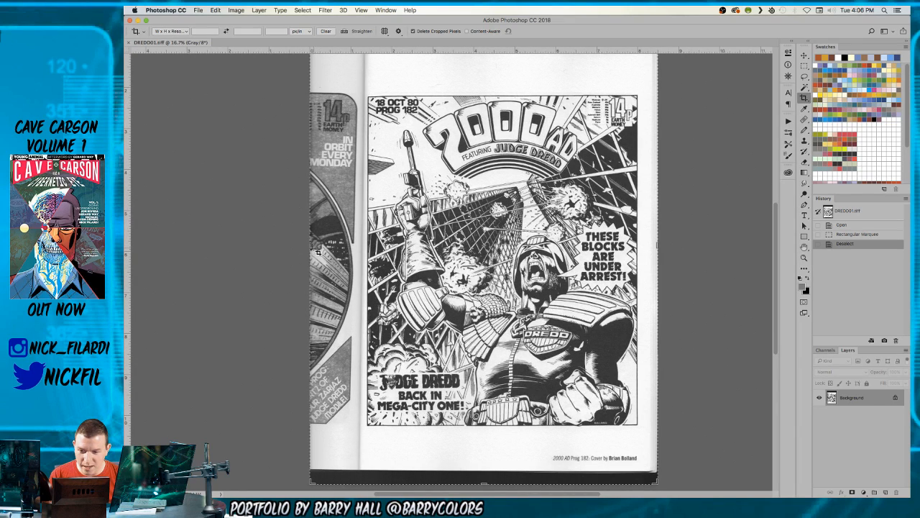
pyautogui.moveTo(311, 246); pyautogui.dragTo(336, 246)
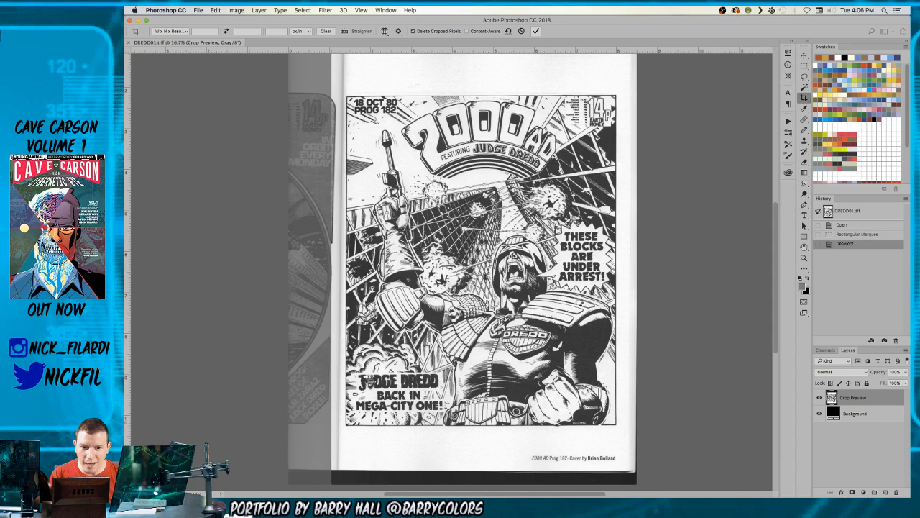
pyautogui.click(536, 31)
# - Place two horizontal and two vertical guides along the outer edges of the cover artwork's border
pyautogui.press('z')
pyautogui.press('super+minus')
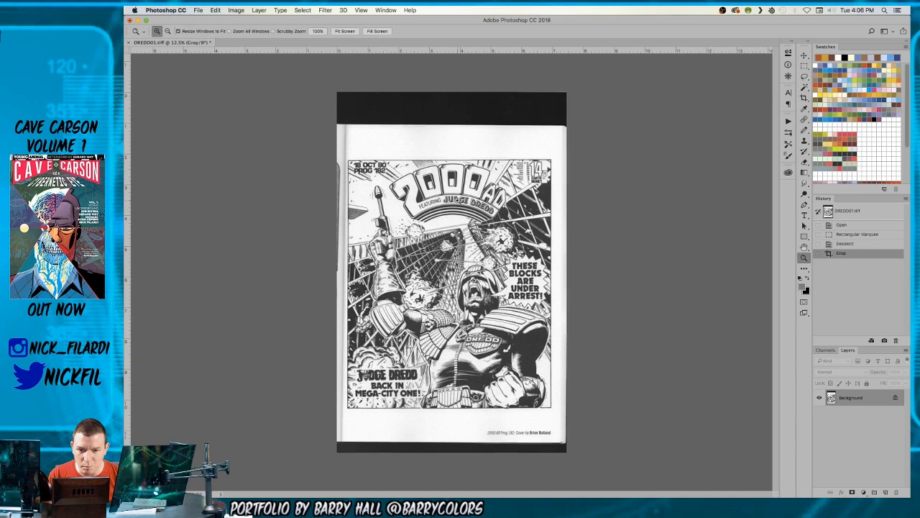
pyautogui.click(457, 200)
pyautogui.moveTo(494, 260); pyautogui.dragTo(510, 199)
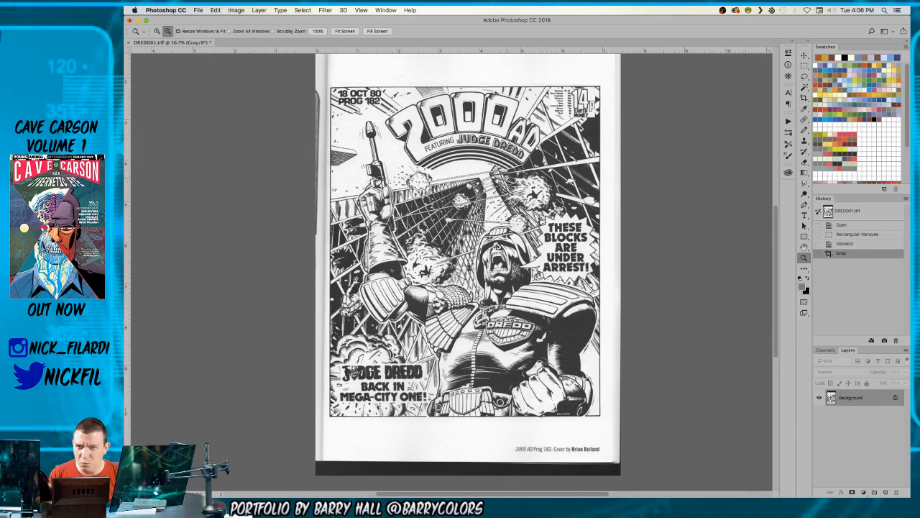
pyautogui.keyDown('alt'); pyautogui.click(511, 180); pyautogui.keyUp('alt')
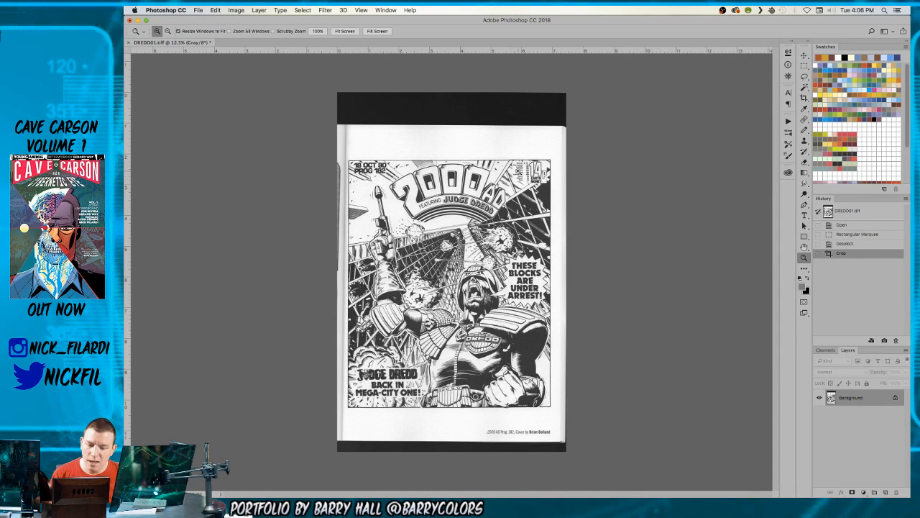
pyautogui.press('v')
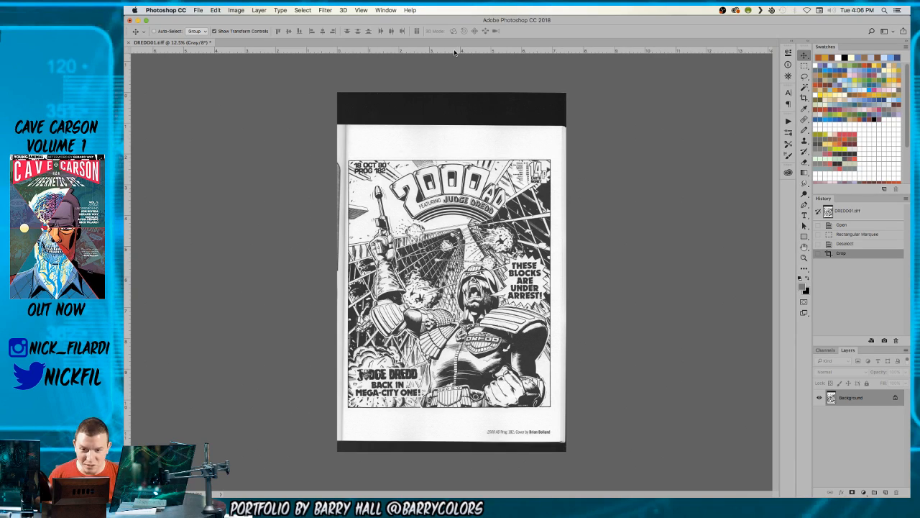
pyautogui.moveTo(455, 52); pyautogui.dragTo(461, 157)
pyautogui.moveTo(453, 54); pyautogui.dragTo(450, 408)
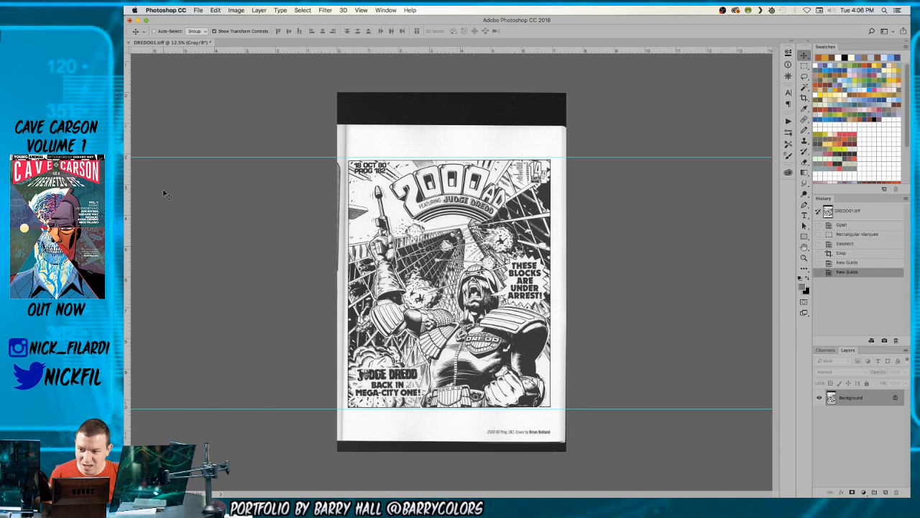
pyautogui.moveTo(129, 193); pyautogui.dragTo(550, 198)
pyautogui.moveTo(129, 194); pyautogui.dragTo(348, 193)
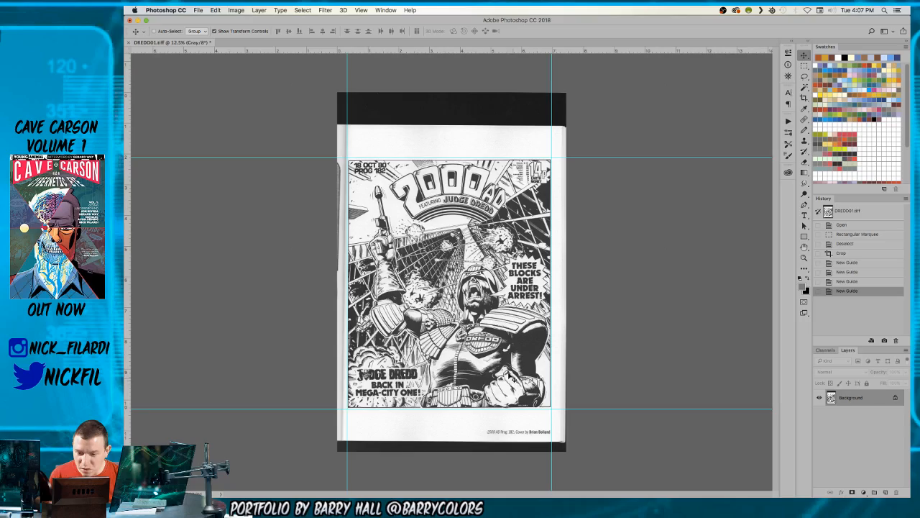
# - Crop the scan to the four guides so only the bordered cover artwork is kept
pyautogui.press('z')
pyautogui.click(347, 146)
pyautogui.moveTo(624, 287); pyautogui.dragTo(516, 114)
pyautogui.keyDown('alt'); pyautogui.click(531, 278); pyautogui.keyUp('alt')
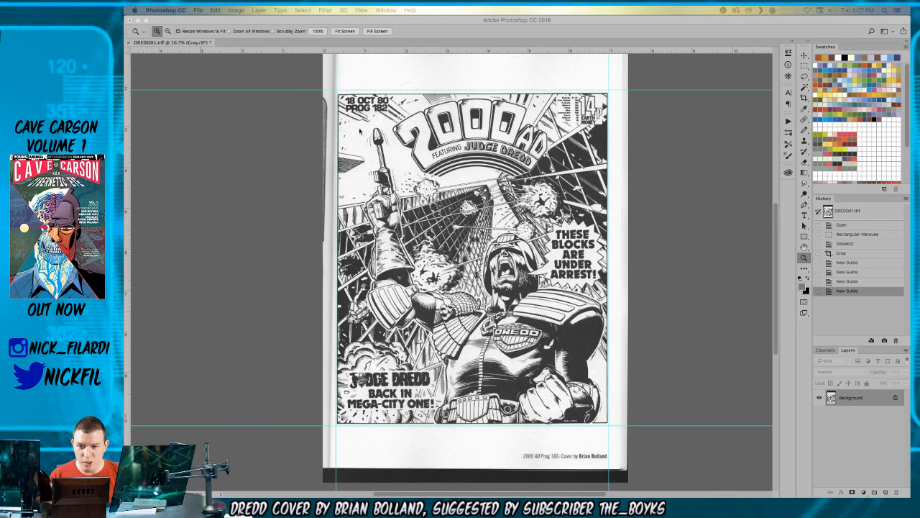
pyautogui.click(385, 144)
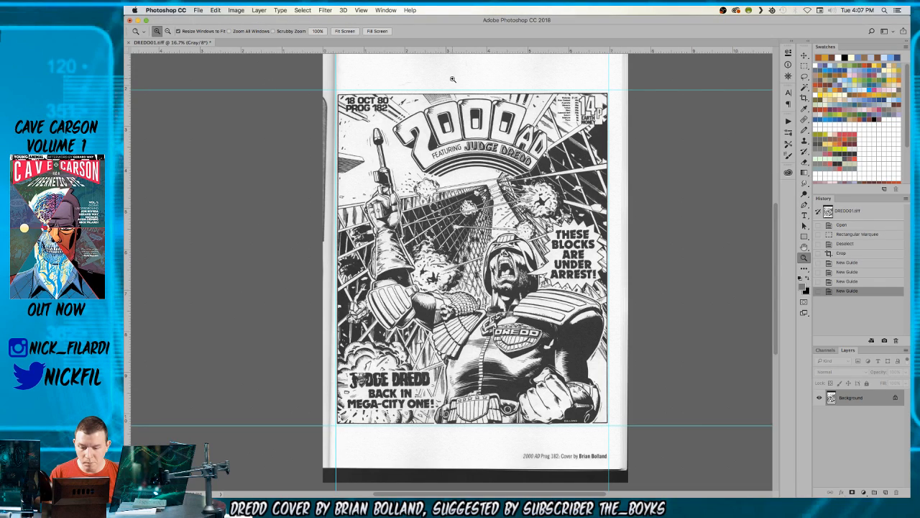
pyautogui.press('v')
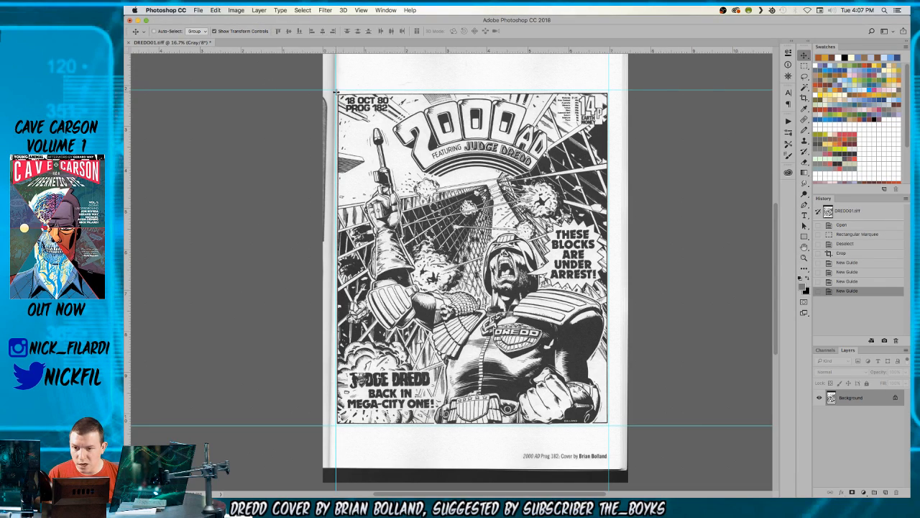
pyautogui.press('c')
pyautogui.press('v')
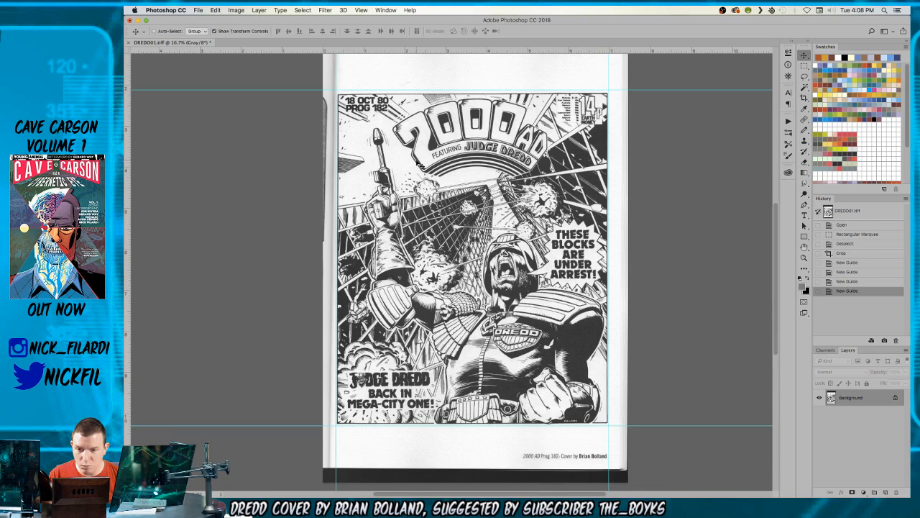
pyautogui.press('c')
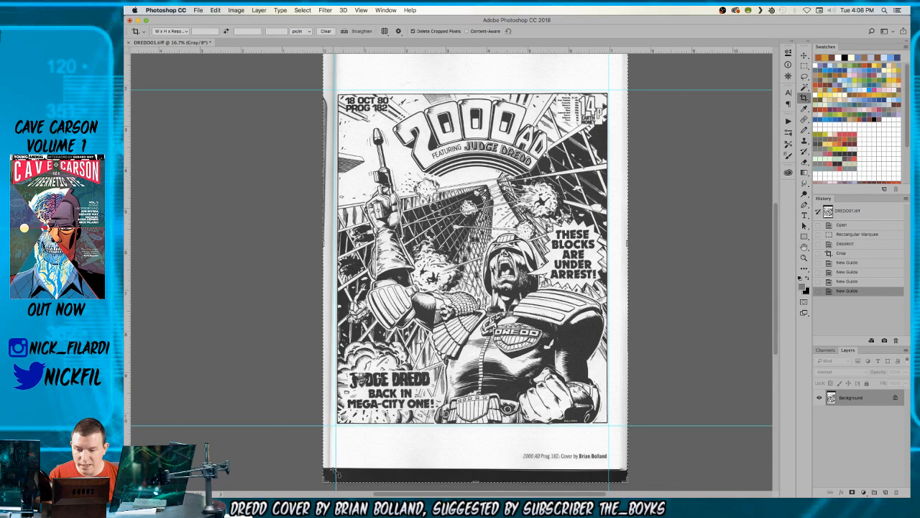
pyautogui.moveTo(323, 478); pyautogui.dragTo(330, 451)
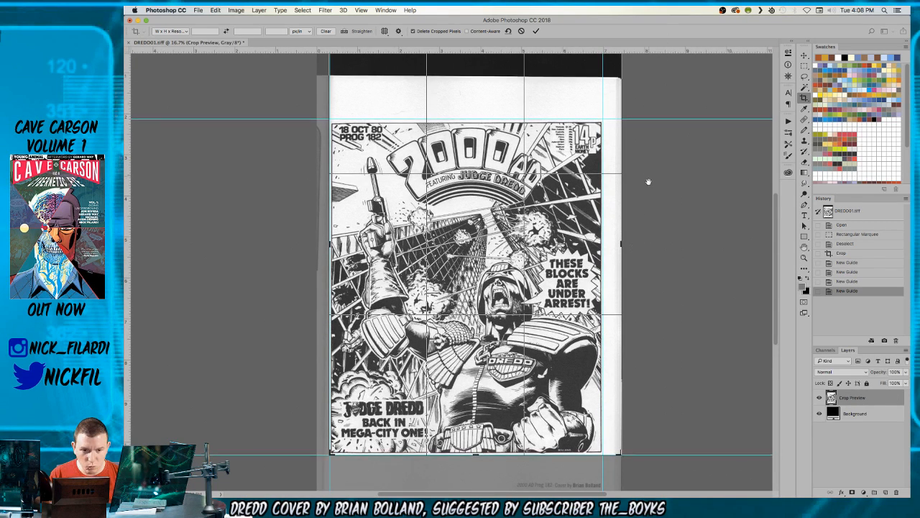
pyautogui.moveTo(615, 61); pyautogui.dragTo(606, 105)
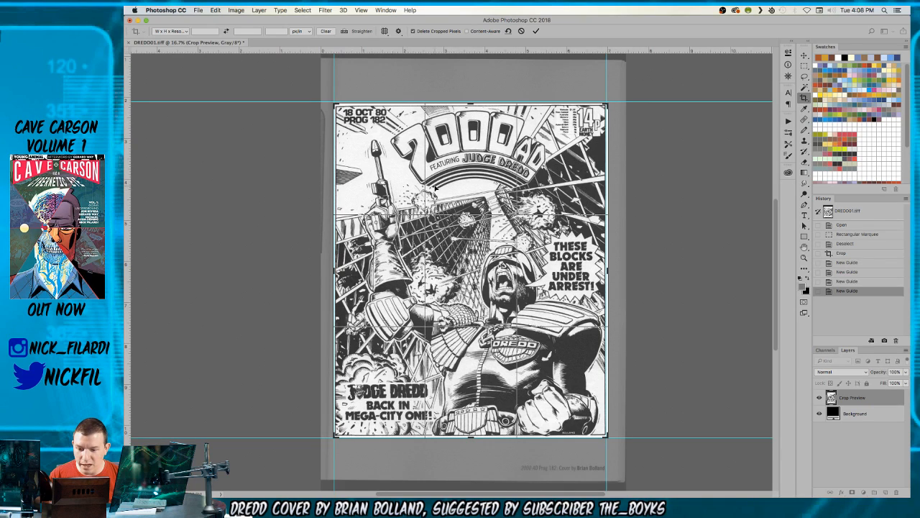
pyautogui.press('Return')
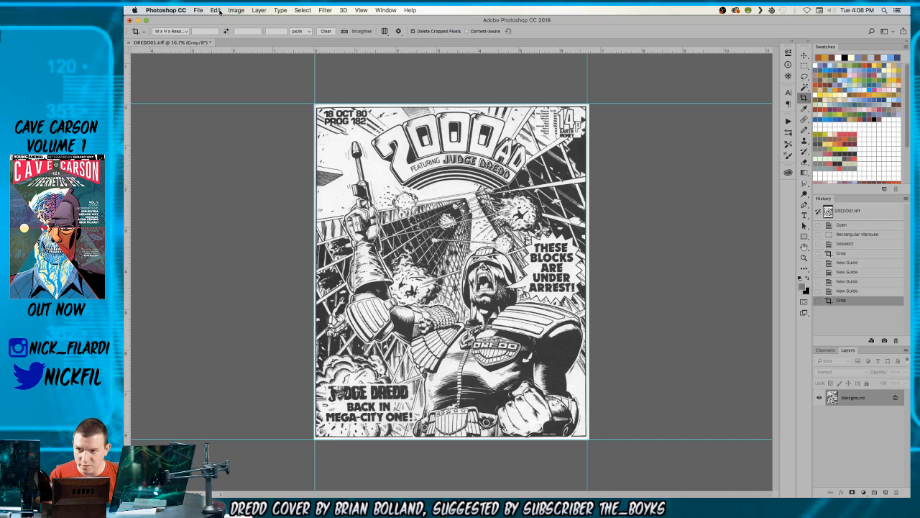
# - Check the cropped image's width and height in inches in Image Size, without applying any changes
pyautogui.click(236, 10)
pyautogui.click(248, 69)
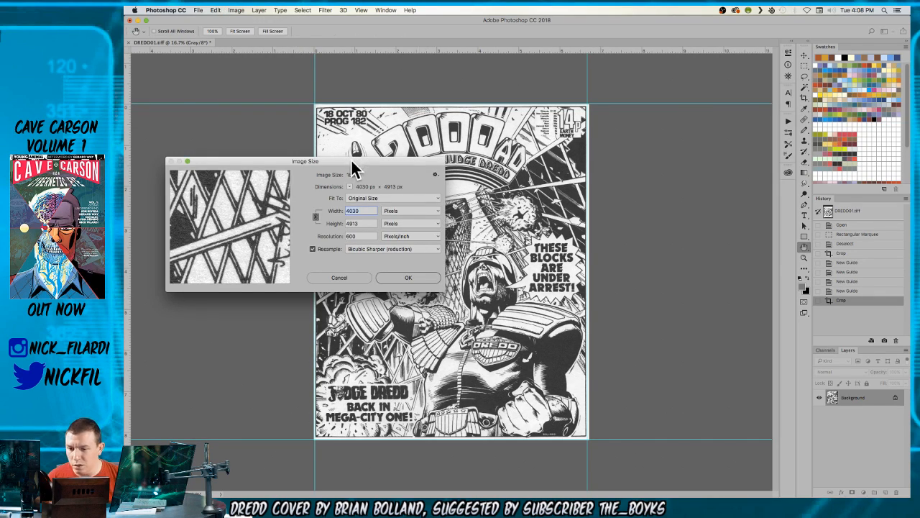
pyautogui.moveTo(298, 164); pyautogui.dragTo(306, 174)
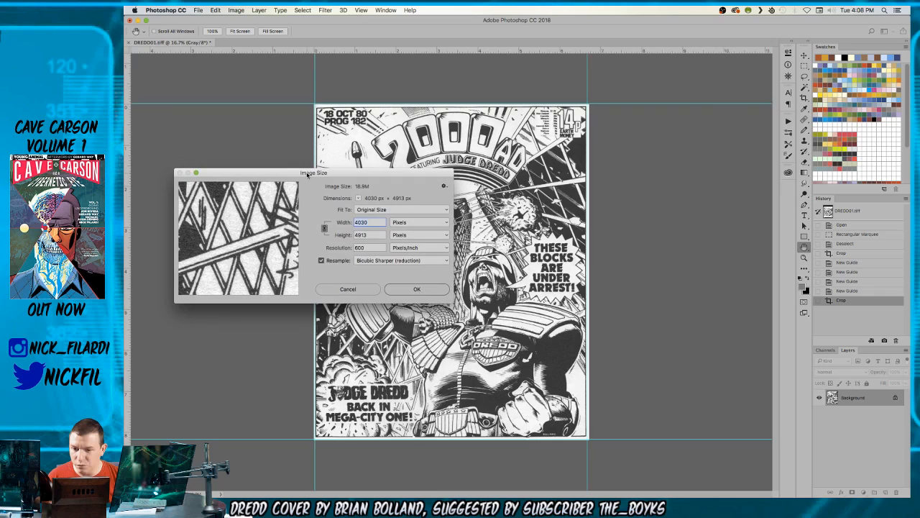
pyautogui.click(424, 221)
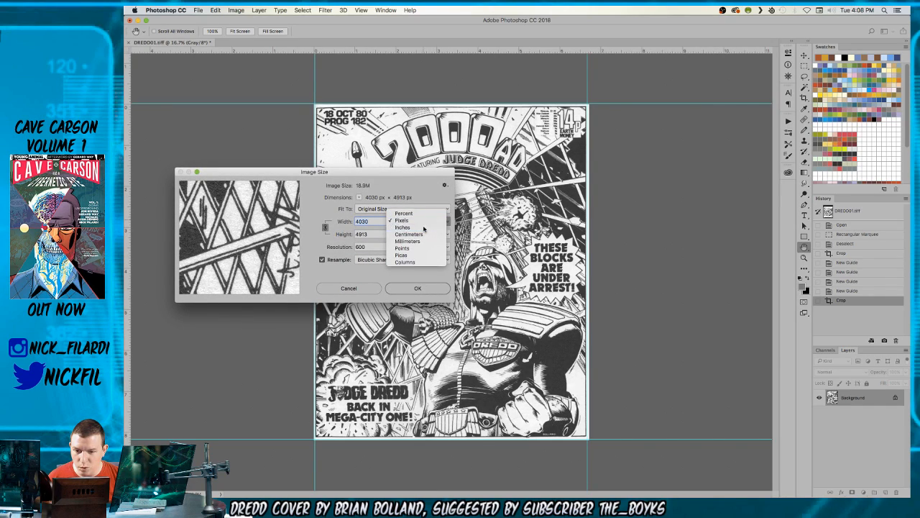
pyautogui.click(423, 227)
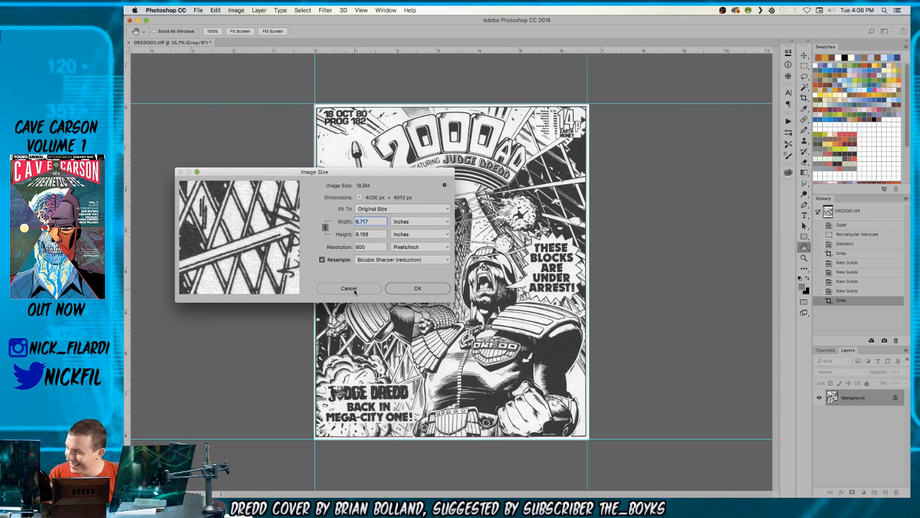
pyautogui.click(349, 288)
# - Hide the guides and crop slightly inward on all four sides to trim the thin margin around the artwork
pyautogui.press('z')
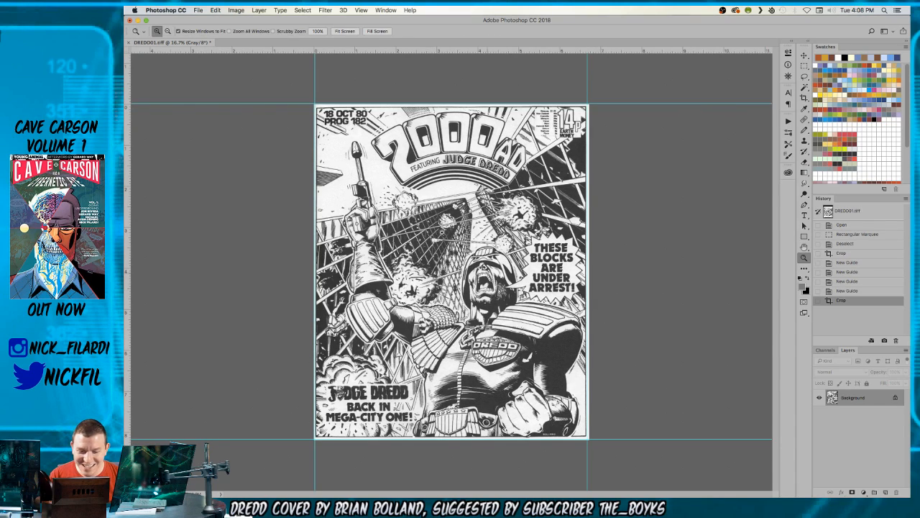
pyautogui.press('super+semicolon')
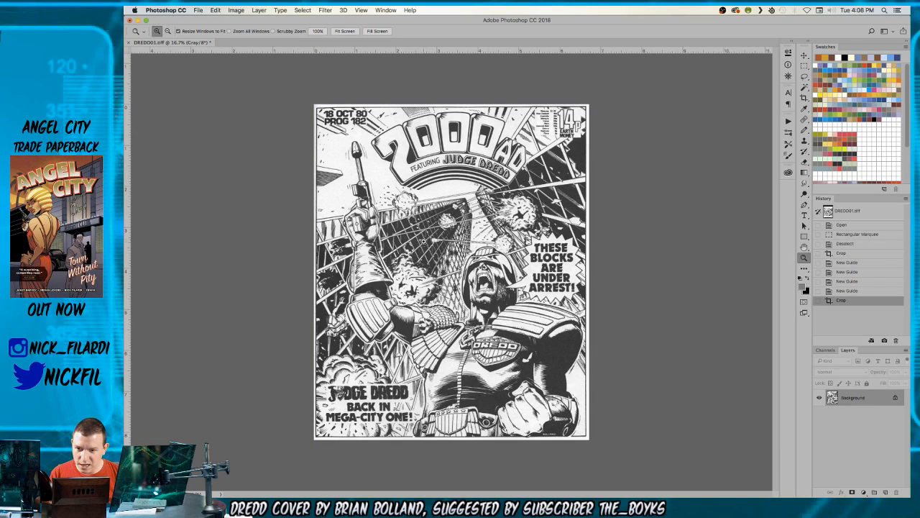
pyautogui.press('v')
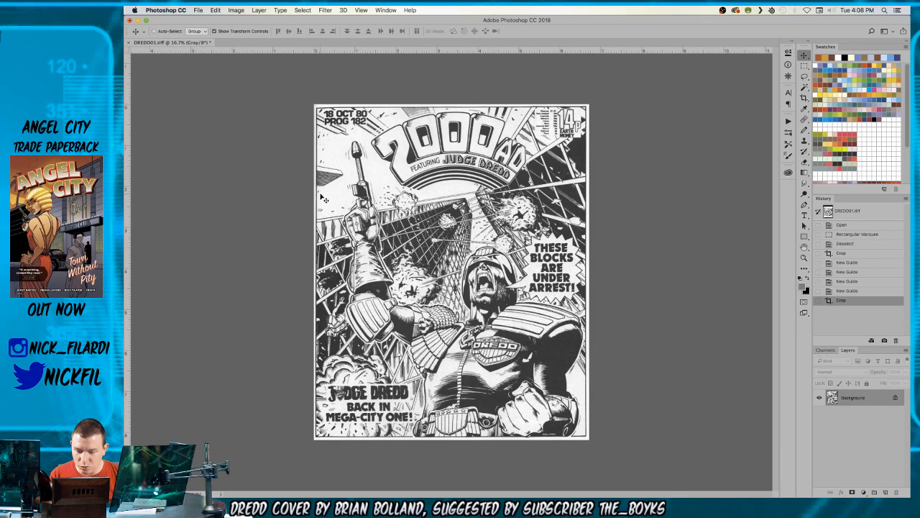
pyautogui.press('c')
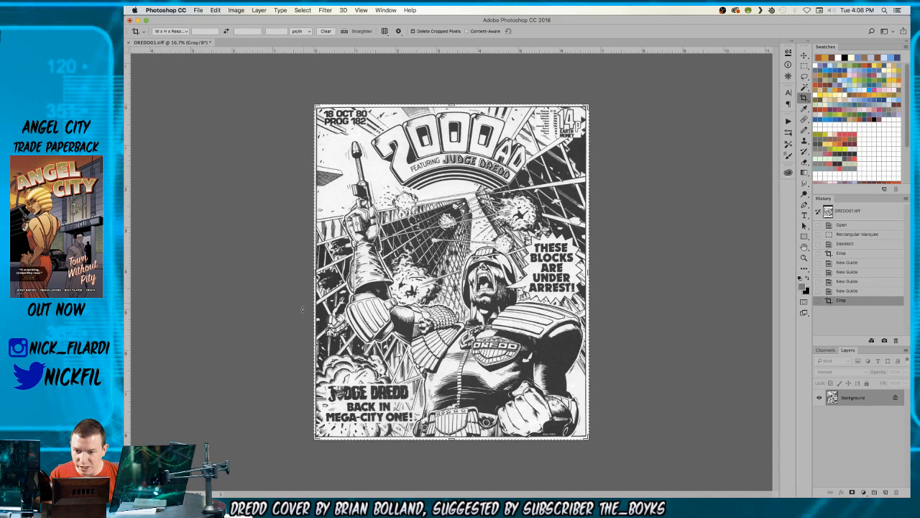
pyautogui.moveTo(315, 273); pyautogui.dragTo(313, 272)
pyautogui.moveTo(451, 106); pyautogui.dragTo(452, 106)
pyautogui.moveTo(587, 273); pyautogui.dragTo(588, 272)
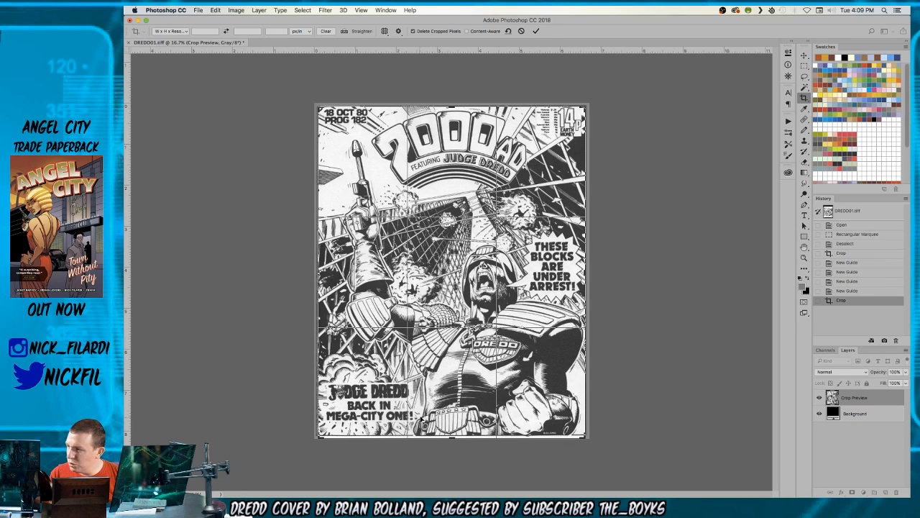
pyautogui.moveTo(454, 437); pyautogui.dragTo(454, 436)
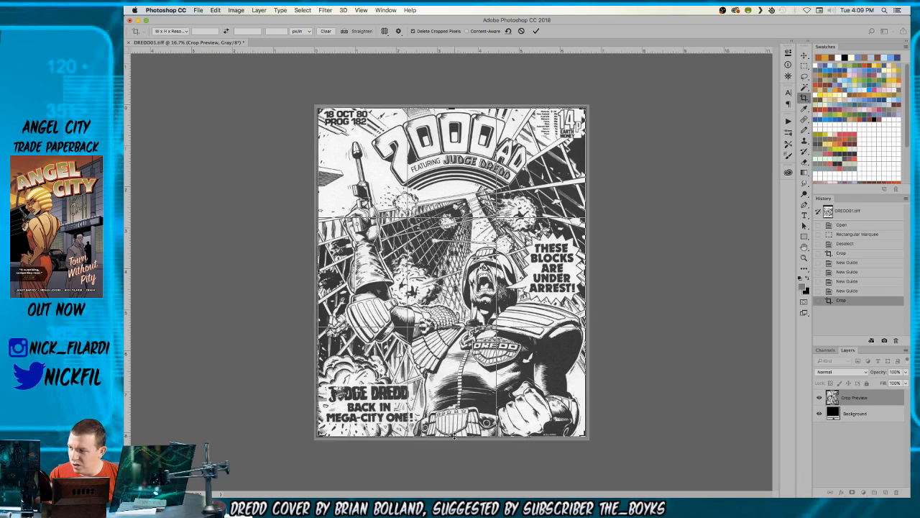
pyautogui.click(535, 31)
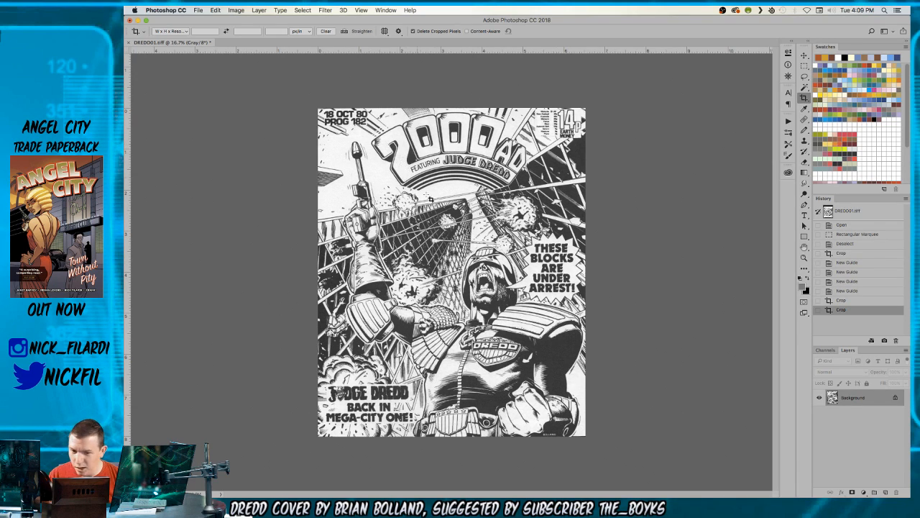
# - Examine the scanned line art and paper grain up close around Dredd's face and helmet
pyautogui.press('z')
pyautogui.click(450, 223)
pyautogui.moveTo(512, 218); pyautogui.dragTo(499, 104)
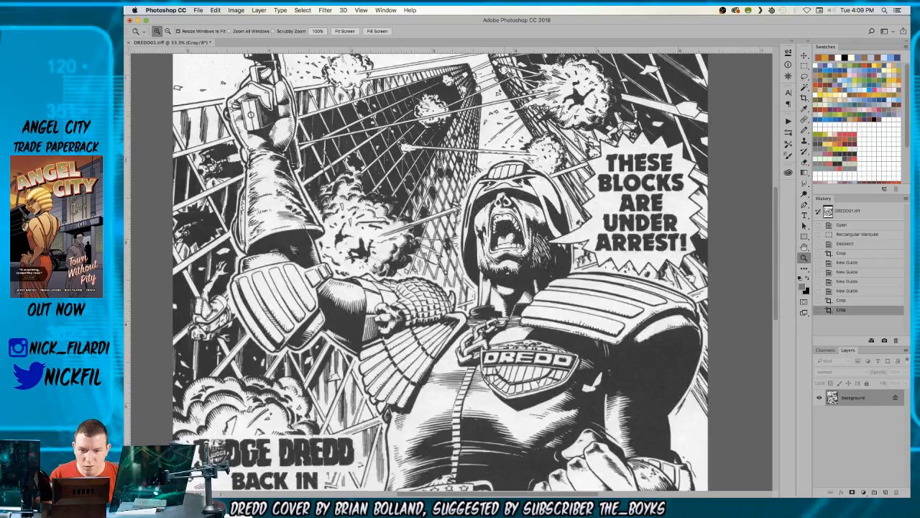
pyautogui.keyDown('alt'); pyautogui.click(489, 230); pyautogui.keyUp('alt')
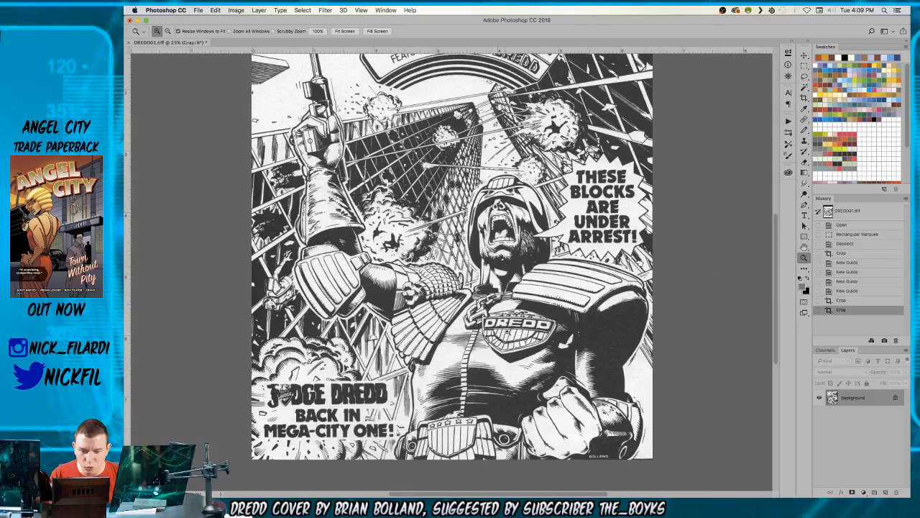
pyautogui.click(484, 340)
pyautogui.moveTo(528, 374); pyautogui.dragTo(370, 417)
pyautogui.click(545, 143)
pyautogui.moveTo(442, 101); pyautogui.dragTo(580, 335)
pyautogui.click(428, 310)
pyautogui.click(428, 310)
pyautogui.moveTo(496, 357); pyautogui.dragTo(494, 238)
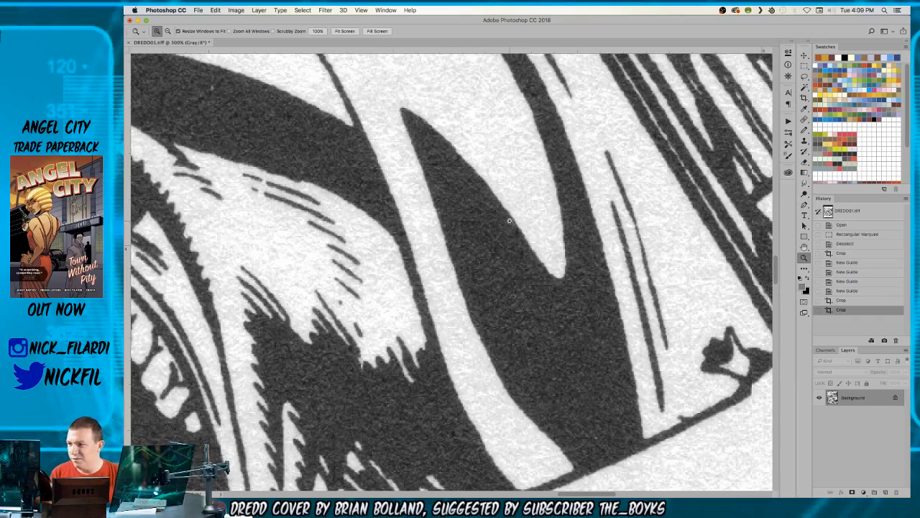
# - Select the entire canvas and copy the cropped cover artwork
pyautogui.press('super+0')
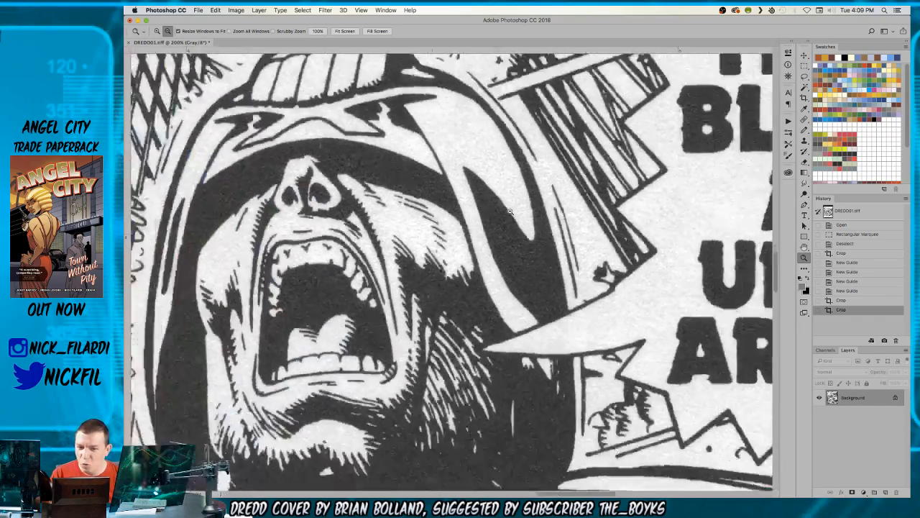
pyautogui.press('super+a')
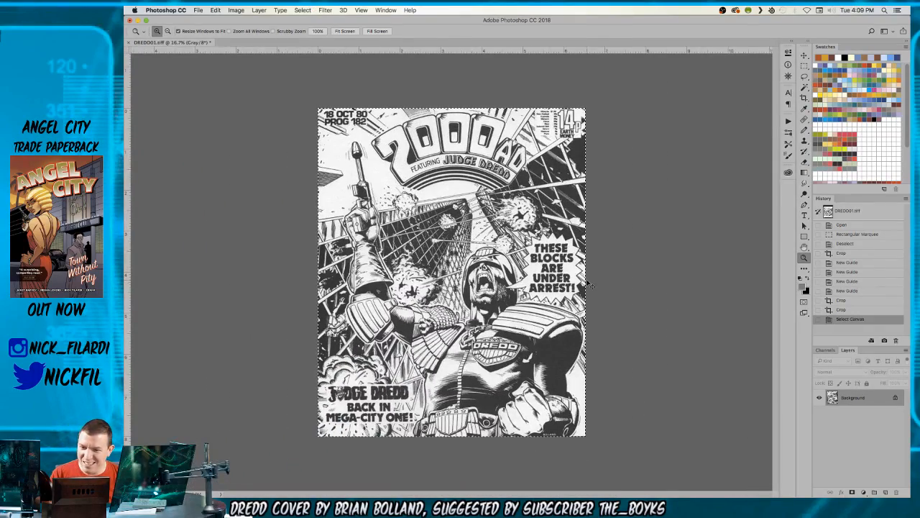
pyautogui.click(885, 493)
pyautogui.press('super+z')
pyautogui.press('super+a')
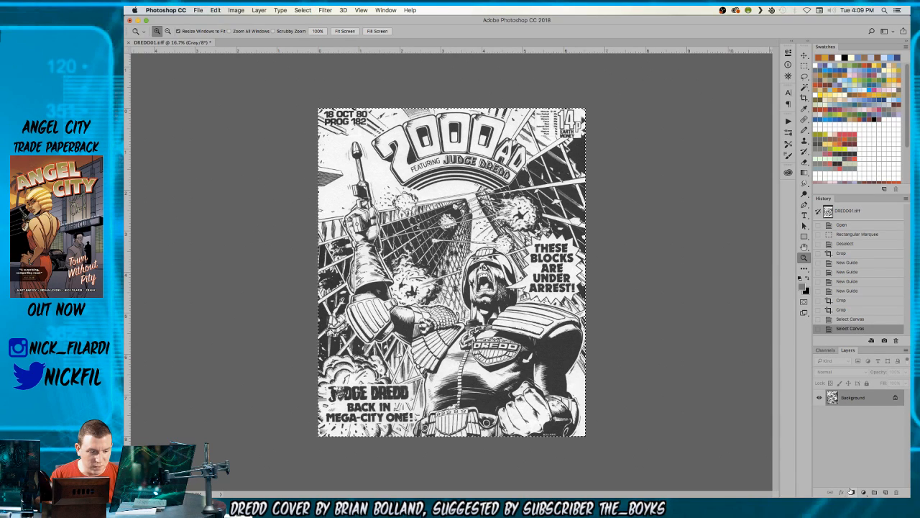
# - Create a new alpha channel and paste the copied cover artwork into it
pyautogui.click(825, 350)
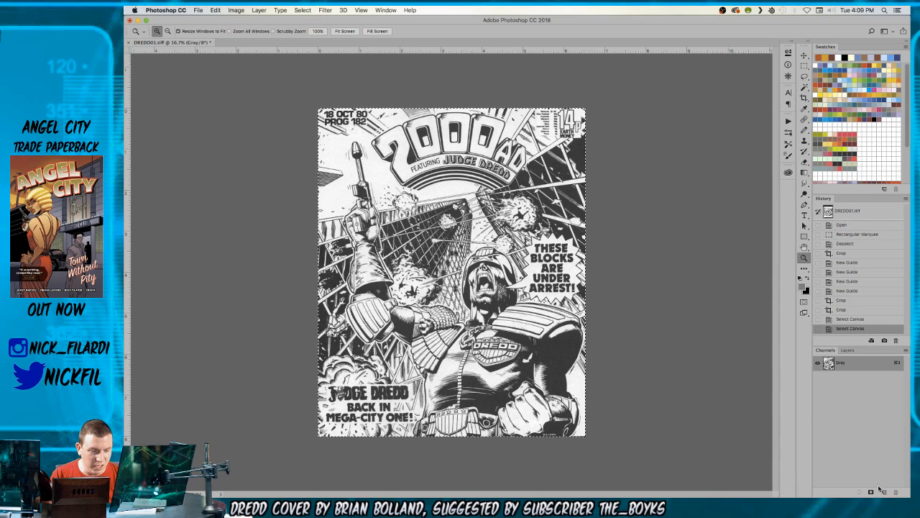
pyautogui.click(883, 493)
pyautogui.press('super+v')
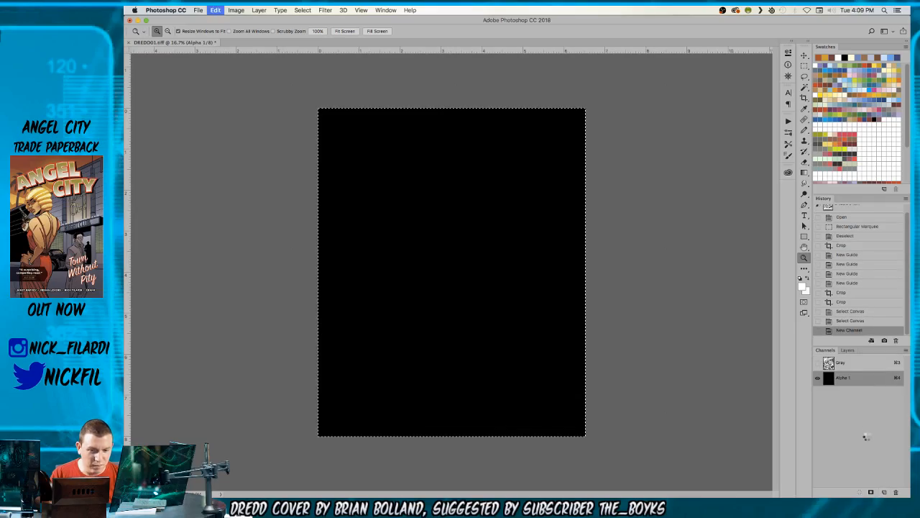
pyautogui.press('super+equal')
pyautogui.click(474, 282)
pyautogui.click(475, 281)
pyautogui.click(474, 281)
pyautogui.click(474, 281)
pyautogui.keyDown('alt'); pyautogui.click(474, 281); pyautogui.keyUp('alt')
pyautogui.moveTo(474, 281); pyautogui.dragTo(474, 281)
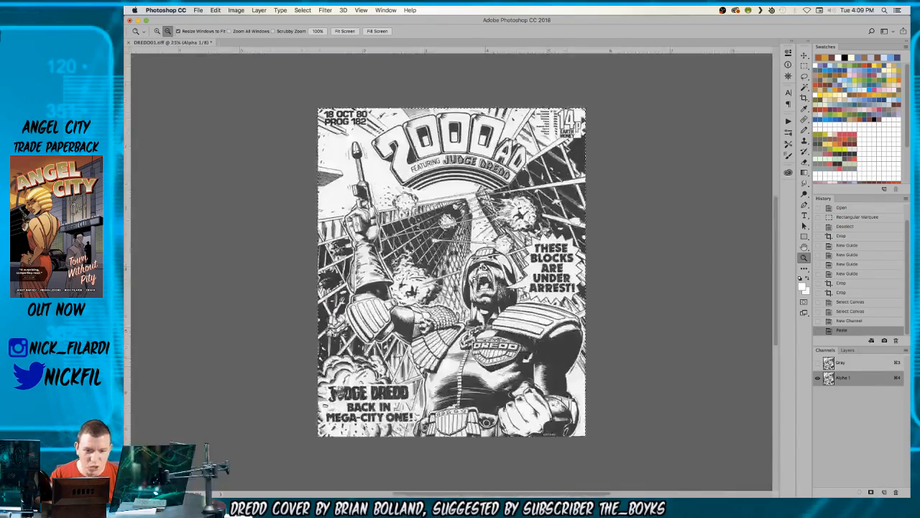
# - Make the Gray channel active again and convert the image to CMYK color mode
pyautogui.click(842, 362)
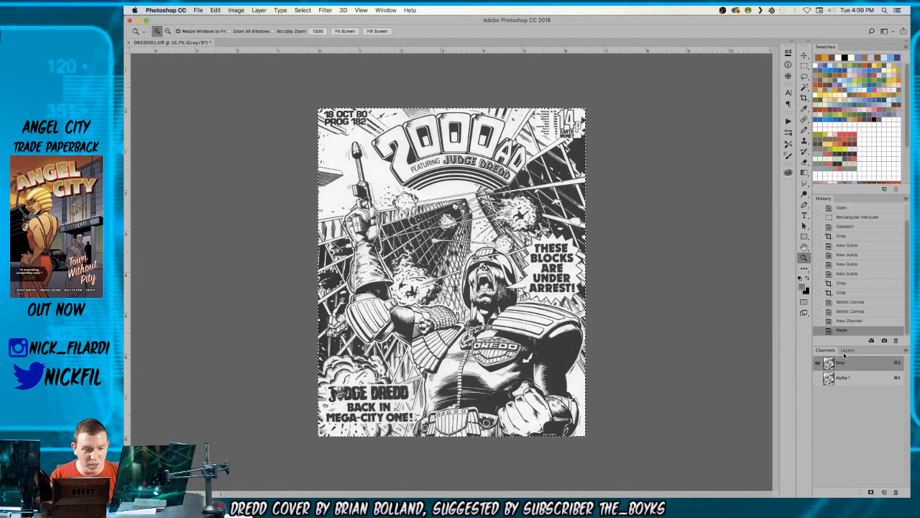
pyautogui.click(847, 350)
pyautogui.click(239, 12)
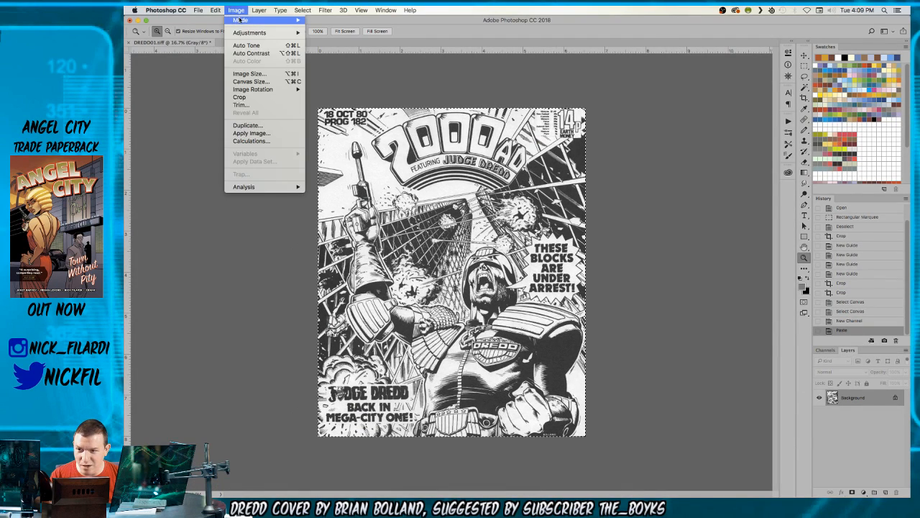
pyautogui.moveTo(241, 20)
pyautogui.click(328, 62)
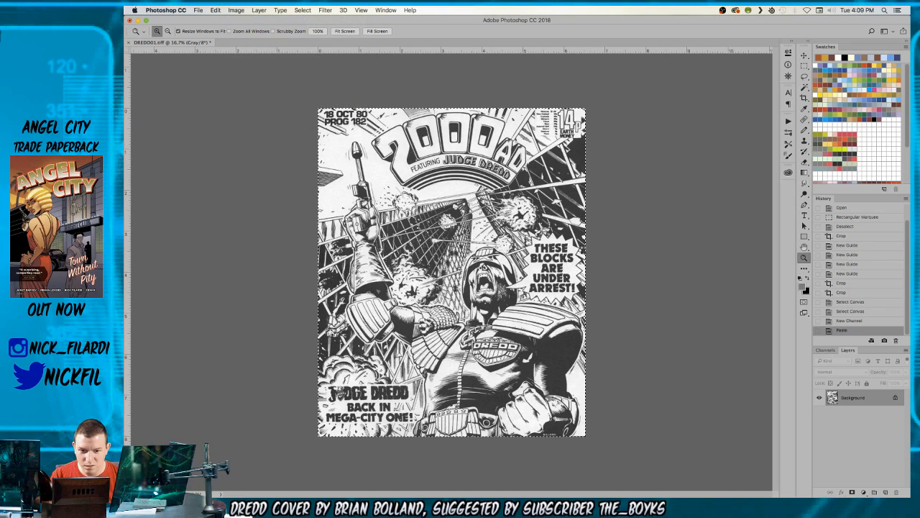
# - With the whole canvas selected, apply Threshold at level 128 to the composite CMYK image
pyautogui.click(825, 350)
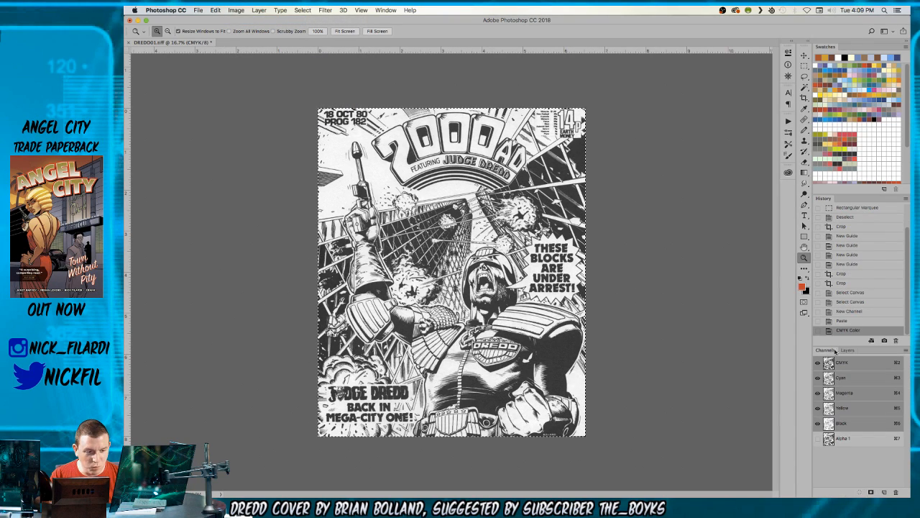
pyautogui.click(818, 424)
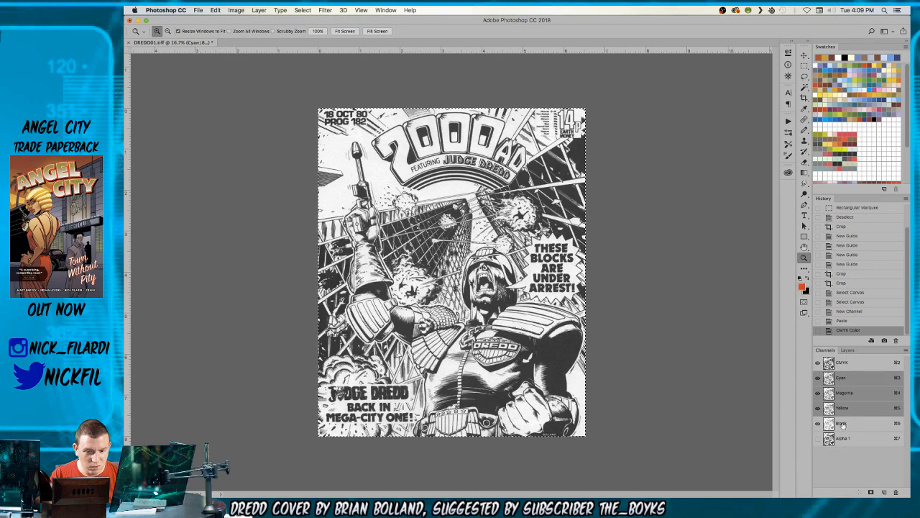
pyautogui.click(845, 439)
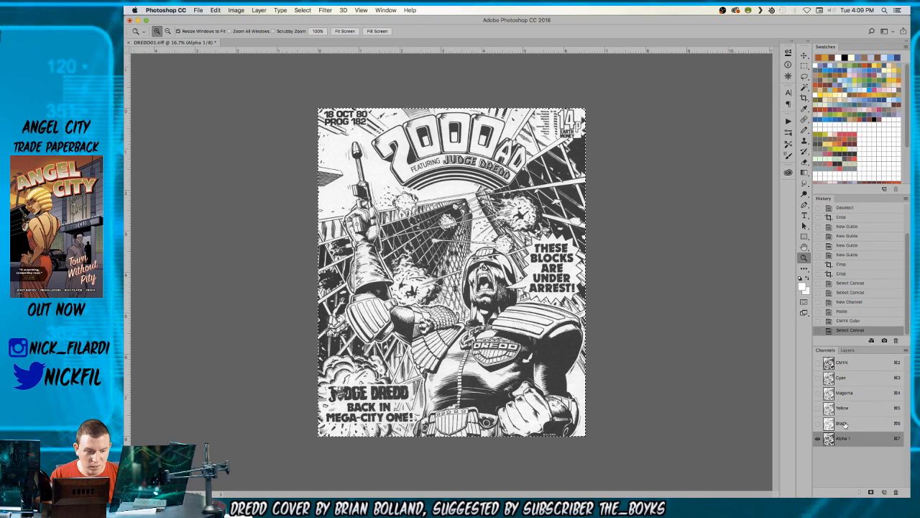
pyautogui.click(843, 361)
pyautogui.click(284, 9)
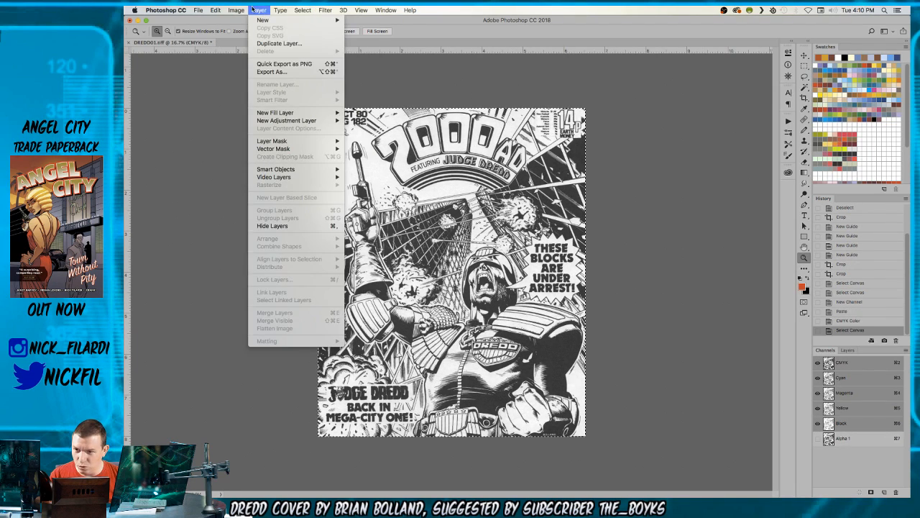
pyautogui.moveTo(259, 37)
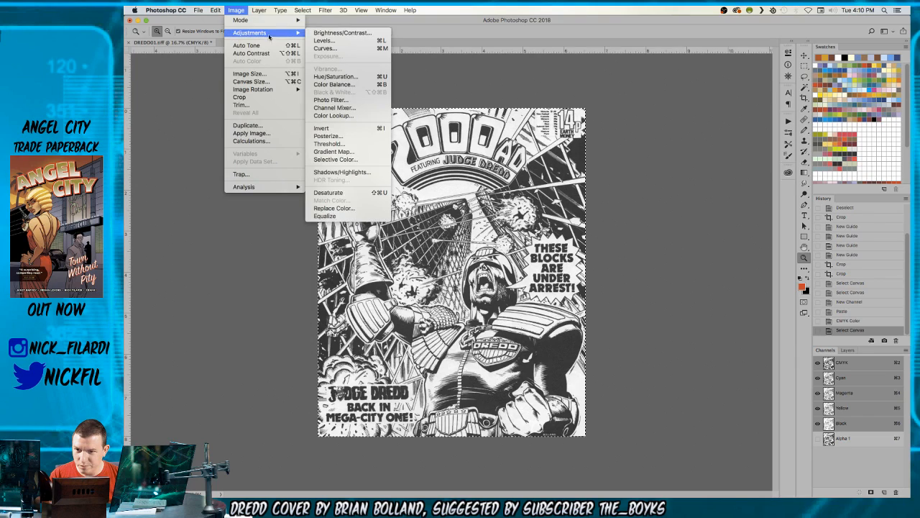
pyautogui.click(331, 143)
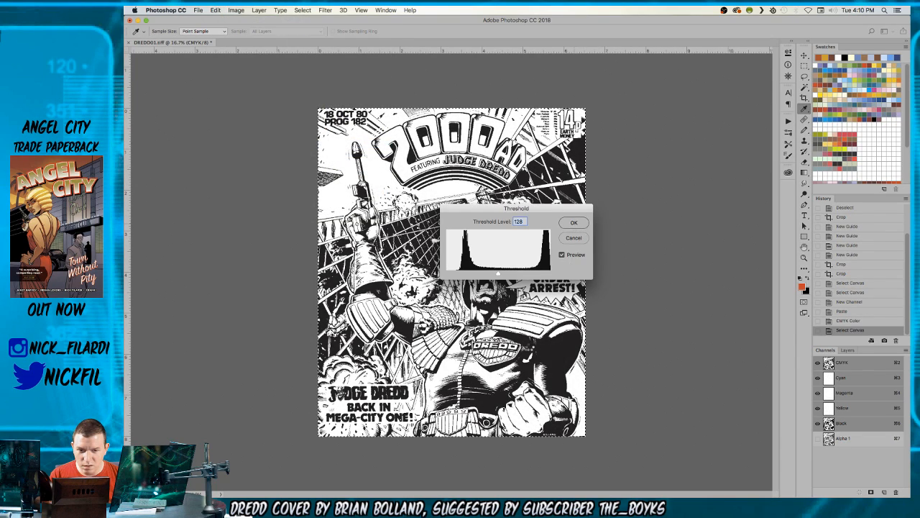
pyautogui.click(573, 222)
# - Compare the explosion's line art up close with and without the threshold, keeping the threshold applied
pyautogui.press('z')
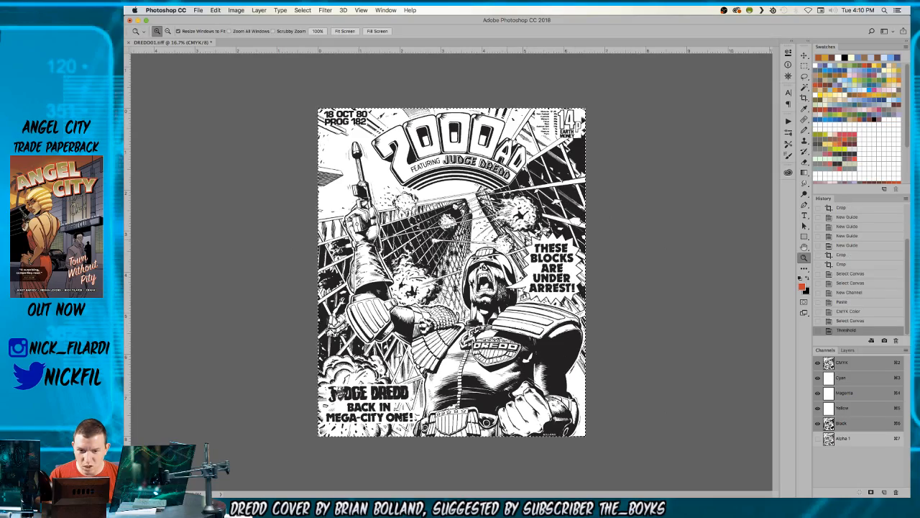
pyautogui.click(507, 239)
pyautogui.click(507, 239)
pyautogui.click(507, 239)
pyautogui.click(507, 239)
pyautogui.moveTo(525, 306); pyautogui.dragTo(475, 312)
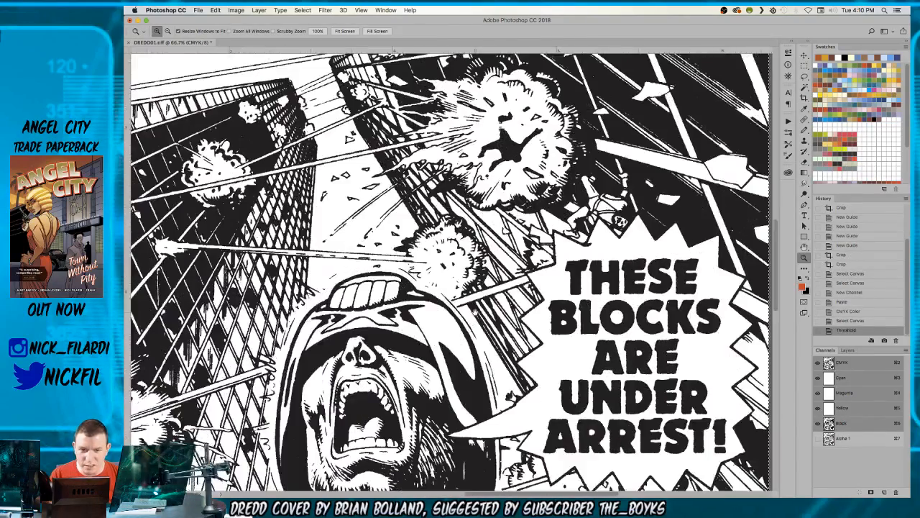
pyautogui.click(530, 160)
pyautogui.click(530, 159)
pyautogui.click(530, 160)
pyautogui.press('super+z')
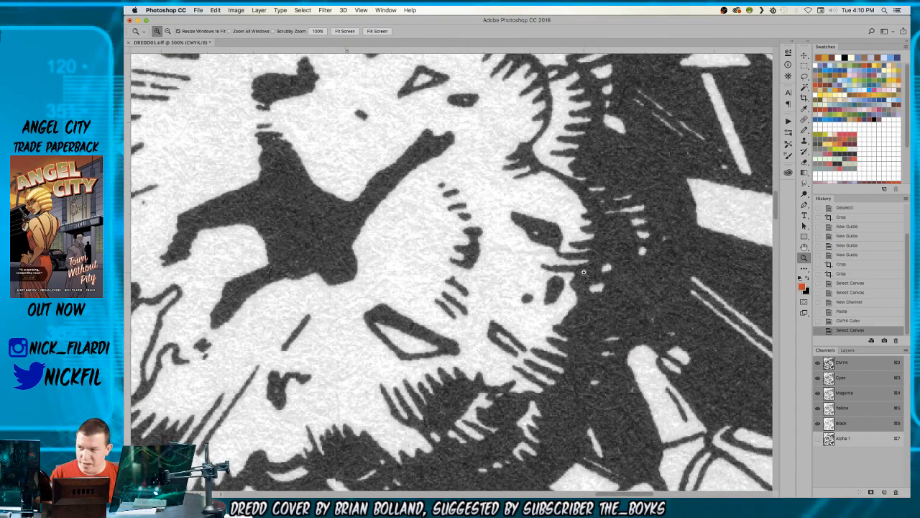
pyautogui.press('super+z')
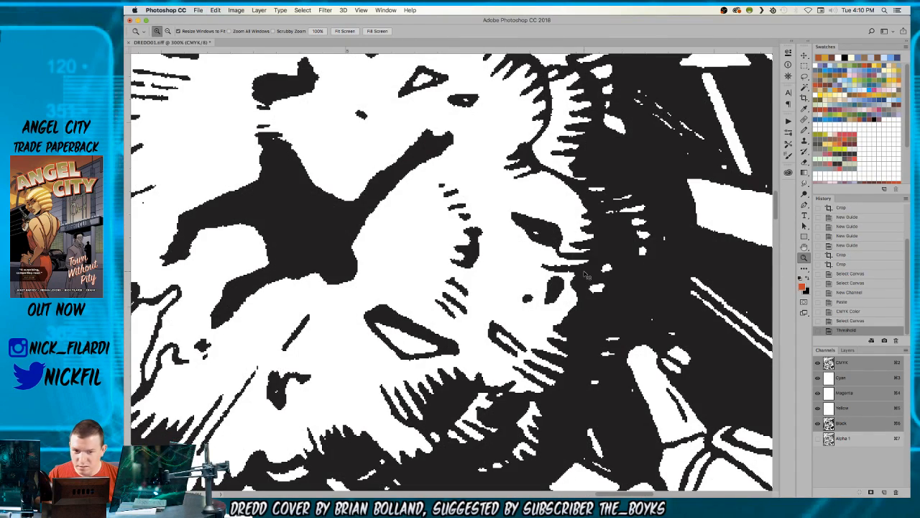
pyautogui.press('super+z')
pyautogui.press('super+z')
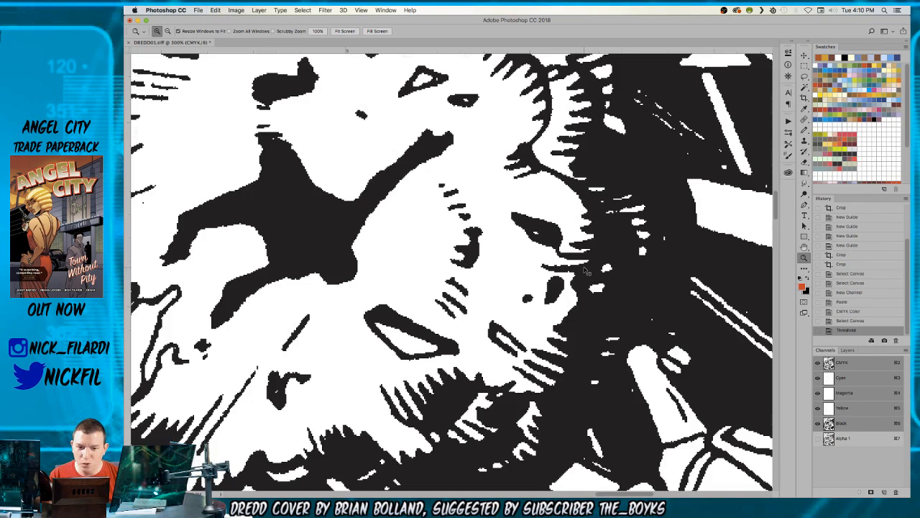
pyautogui.press('super+z')
pyautogui.press('super+z')
# - Examine the thresholded streaks and building girders beside the explosion, comparing them with the original scan
pyautogui.moveTo(336, 179); pyautogui.dragTo(594, 319)
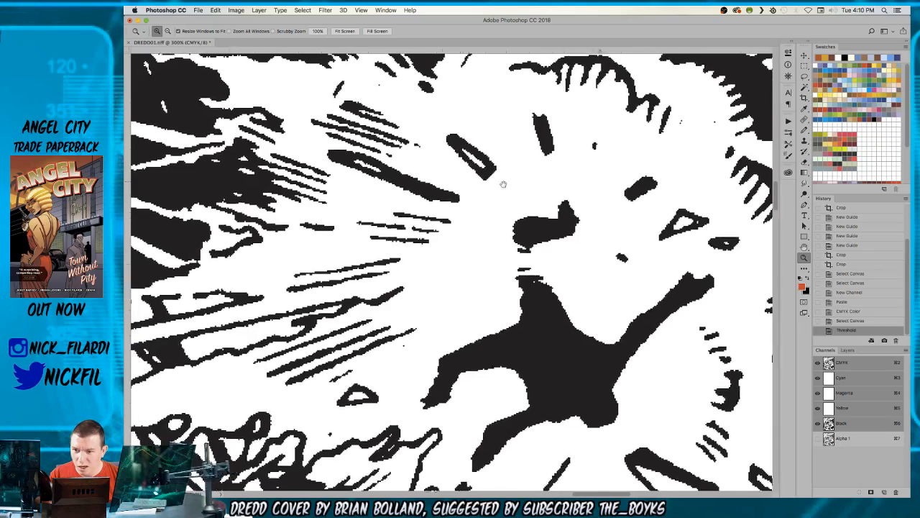
pyautogui.moveTo(501, 182); pyautogui.dragTo(675, 243)
pyautogui.press('super+z')
pyautogui.press('super+z')
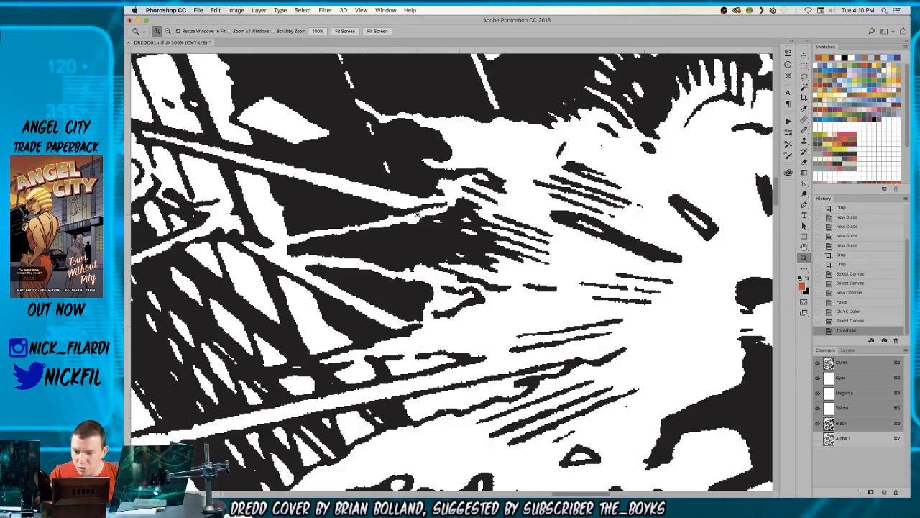
pyautogui.keyDown('alt'); pyautogui.click(494, 232); pyautogui.keyUp('alt')
pyautogui.keyDown('alt'); pyautogui.click(424, 219); pyautogui.keyUp('alt')
pyautogui.keyDown('alt'); pyautogui.click(425, 219); pyautogui.keyUp('alt')
pyautogui.keyDown('alt'); pyautogui.click(424, 219); pyautogui.keyUp('alt')
pyautogui.keyDown('alt'); pyautogui.click(424, 219); pyautogui.keyUp('alt')
pyautogui.keyDown('alt'); pyautogui.click(519, 389); pyautogui.keyUp('alt')
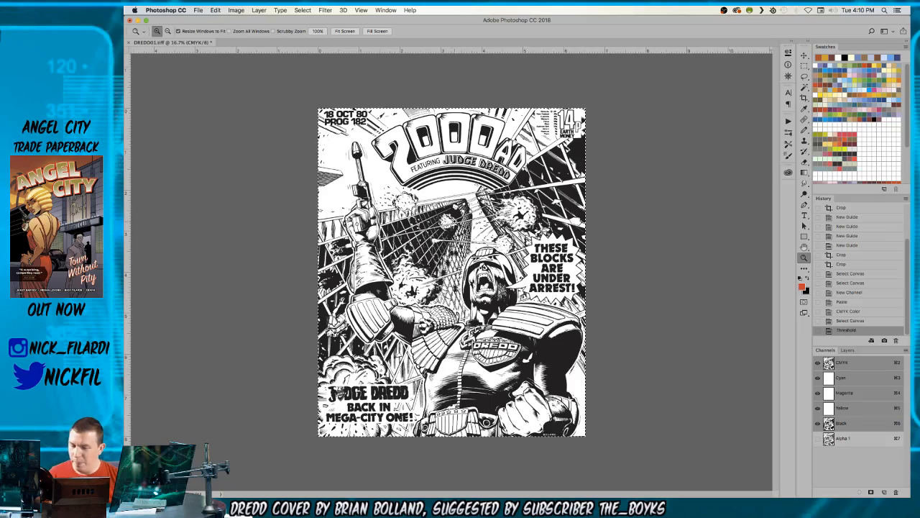
# - Compare Dredd's face and helmet with and without the threshold, keeping the threshold applied
pyautogui.click(506, 262)
pyautogui.click(506, 263)
pyautogui.click(507, 263)
pyautogui.moveTo(563, 348); pyautogui.dragTo(516, 251)
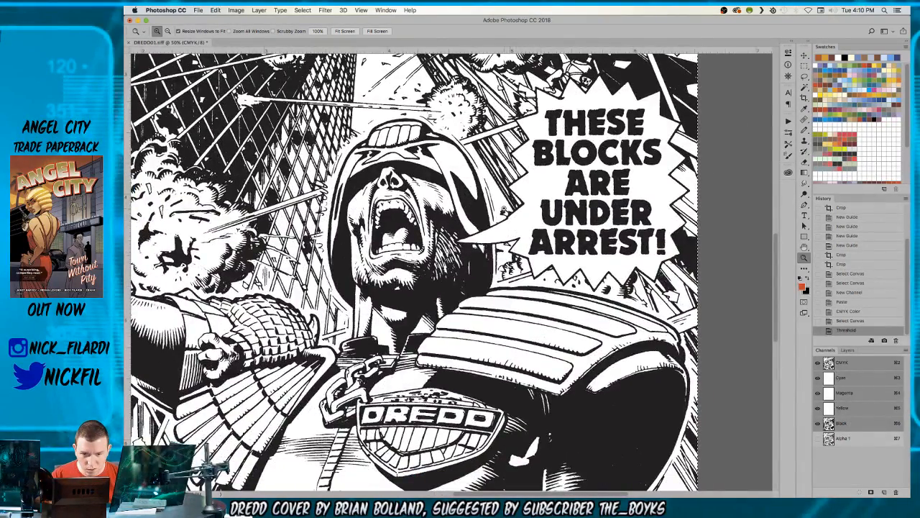
pyautogui.click(507, 209)
pyautogui.click(507, 210)
pyautogui.moveTo(507, 210); pyautogui.dragTo(689, 241)
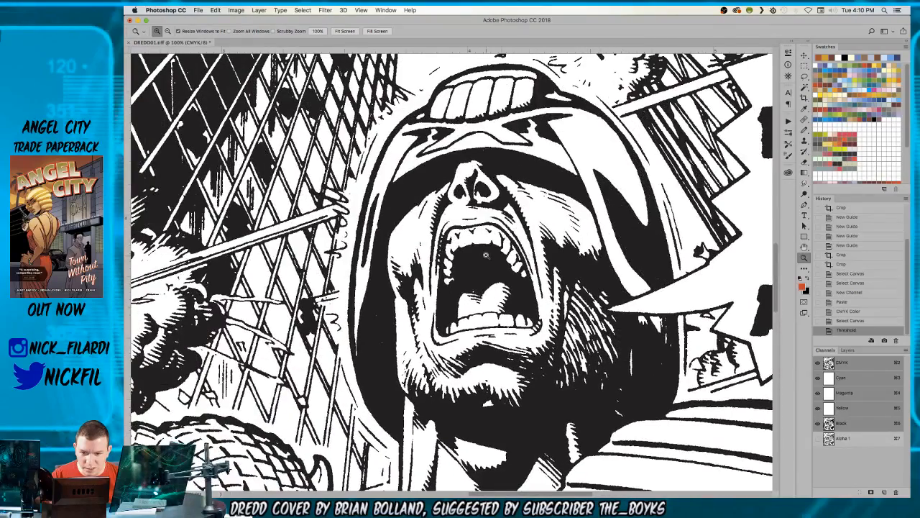
pyautogui.press('super+z')
pyautogui.press('super+z')
pyautogui.press('super+z')
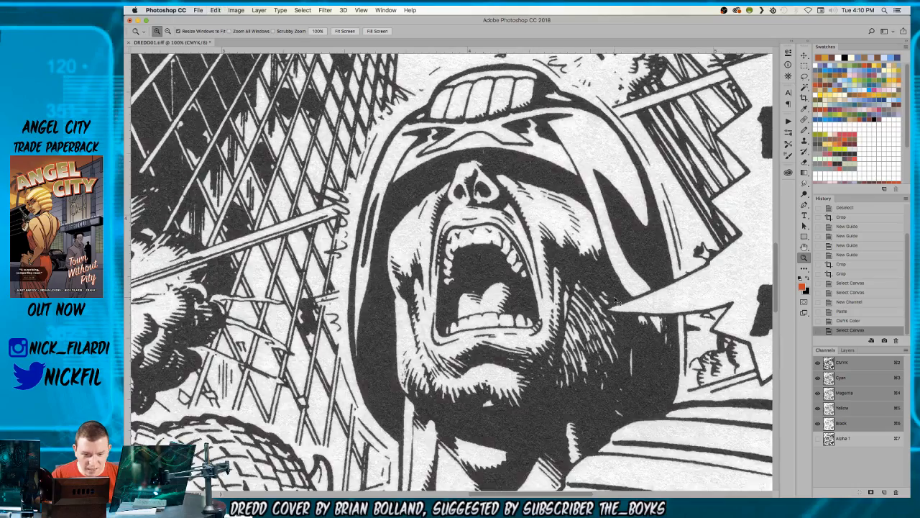
pyautogui.press('super+z')
pyautogui.press('super+z')
pyautogui.press('super+z')
pyautogui.keyDown('alt'); pyautogui.click(474, 238); pyautogui.keyUp('alt')
pyautogui.keyDown('alt'); pyautogui.click(475, 239); pyautogui.keyUp('alt')
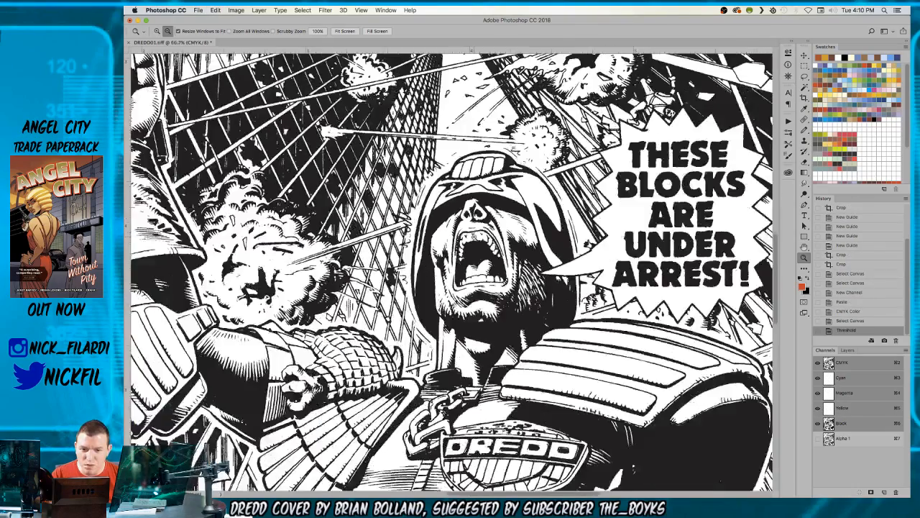
pyautogui.keyDown('alt'); pyautogui.click(472, 240); pyautogui.keyUp('alt')
pyautogui.keyDown('alt'); pyautogui.click(473, 240); pyautogui.keyUp('alt')
pyautogui.keyDown('alt'); pyautogui.click(473, 240); pyautogui.keyUp('alt')
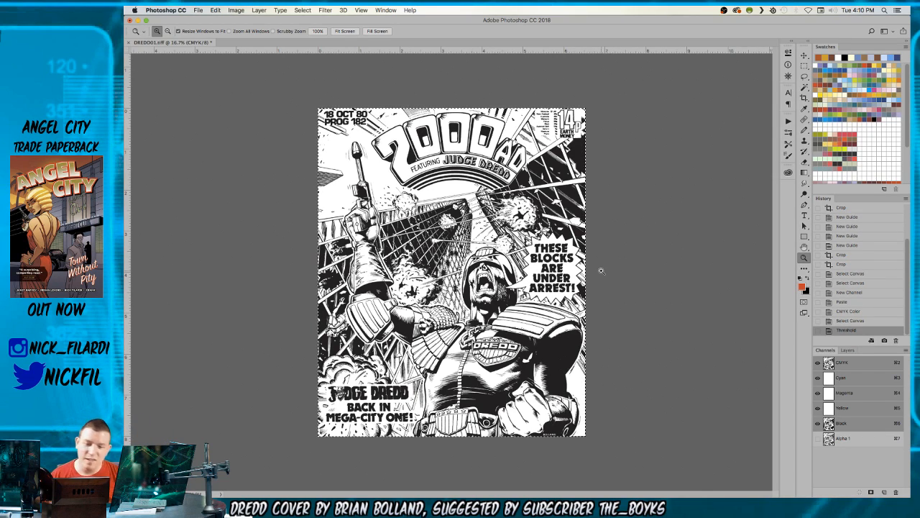
# - Clear the selection and fill only the Cyan, Magenta and Yellow channels with the orange-red foreground color, excluding Black
pyautogui.press('super+d')
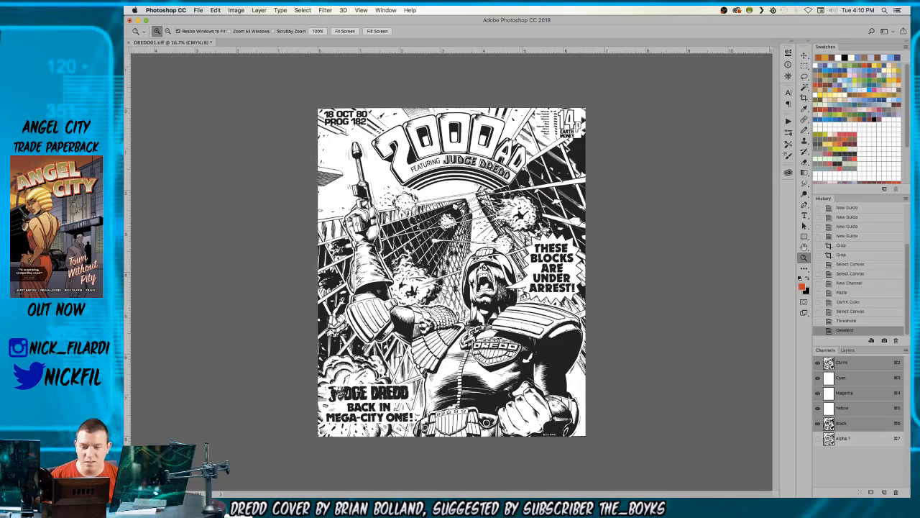
pyautogui.press('super+plus')
pyautogui.moveTo(384, 467); pyautogui.dragTo(341, 315)
pyautogui.press('super+equal')
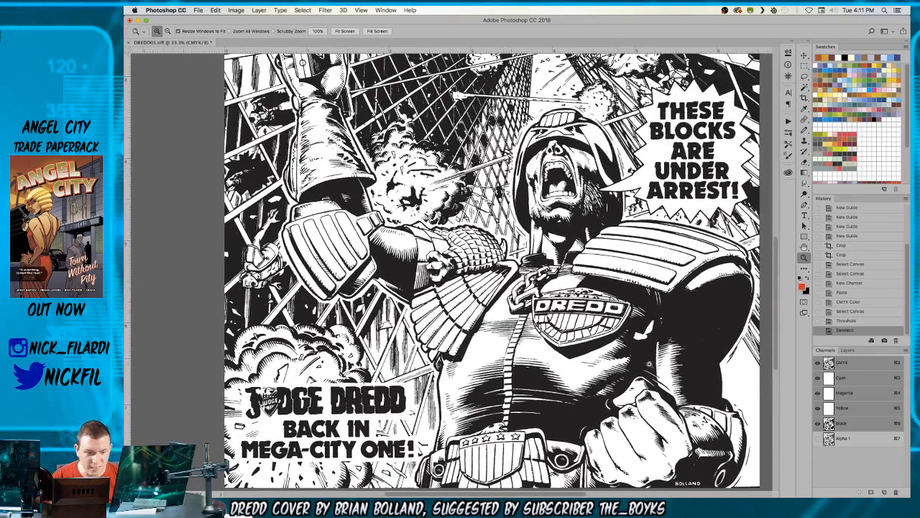
pyautogui.keyDown('shift'); pyautogui.click(843, 423); pyautogui.keyUp('shift')
pyautogui.click(817, 424)
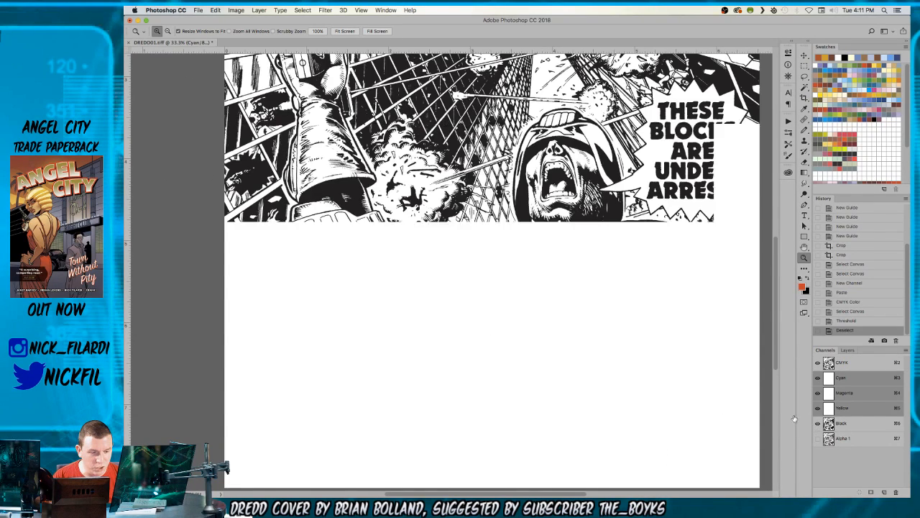
pyautogui.press('super+minus')
pyautogui.press('super+minus')
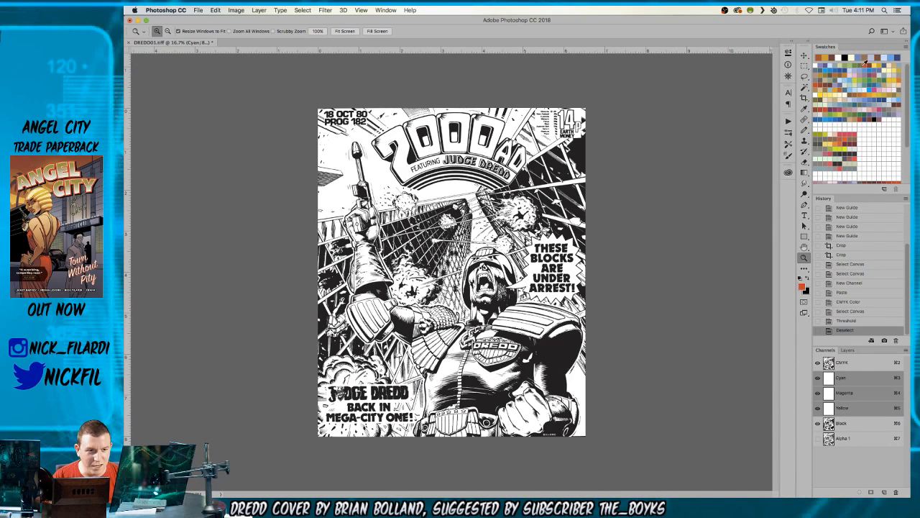
pyautogui.hotkey('alt', 'BackSpace')
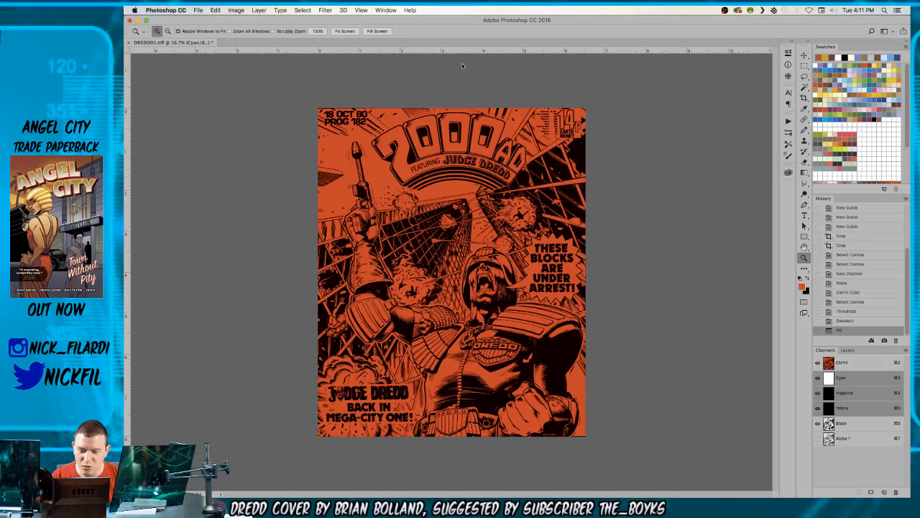
# - Lasso the left-hand buildings, following the roofline, the tower edge beside Dredd's helmet and a rough line across his arm
pyautogui.press('super+equal')
pyautogui.click(325, 98)
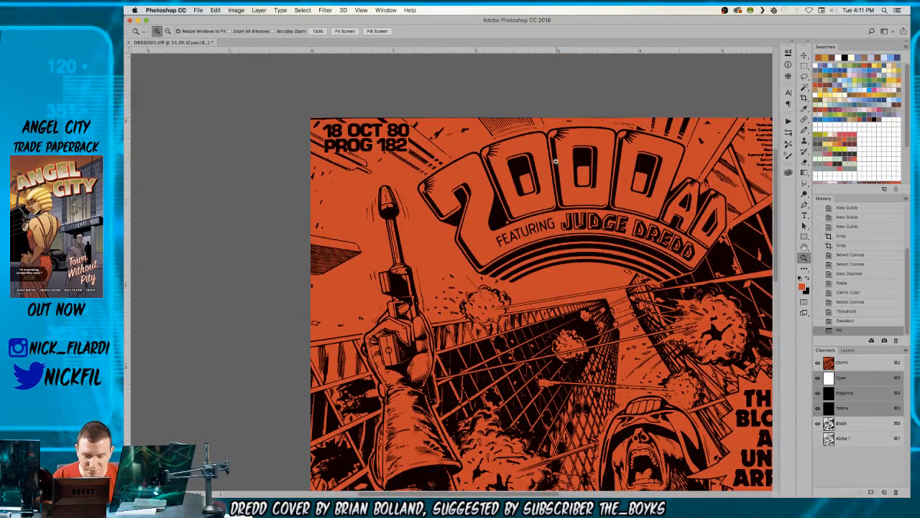
pyautogui.press('l')
pyautogui.moveTo(483, 283)
pyautogui.mouseDown()
pyautogui.moveTo(397, 89)
pyautogui.moveTo(414, 201)
pyautogui.mouseUp()
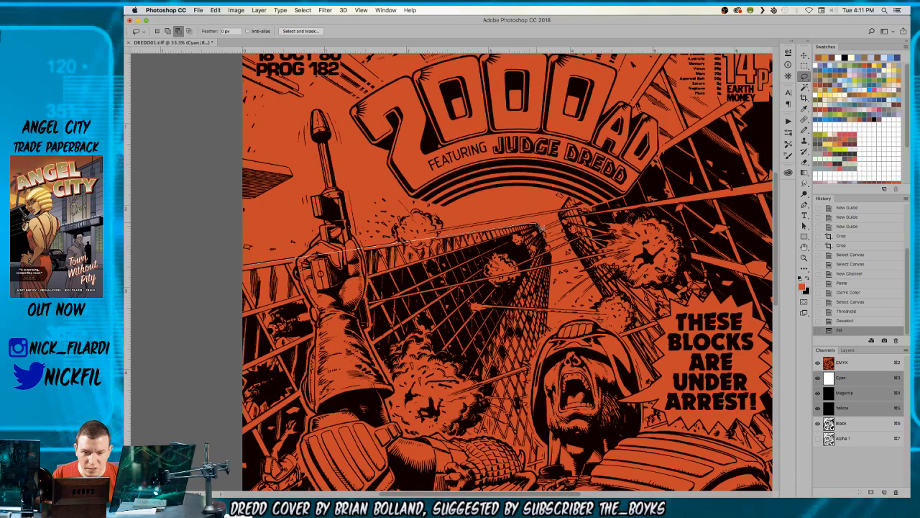
pyautogui.click(552, 257)
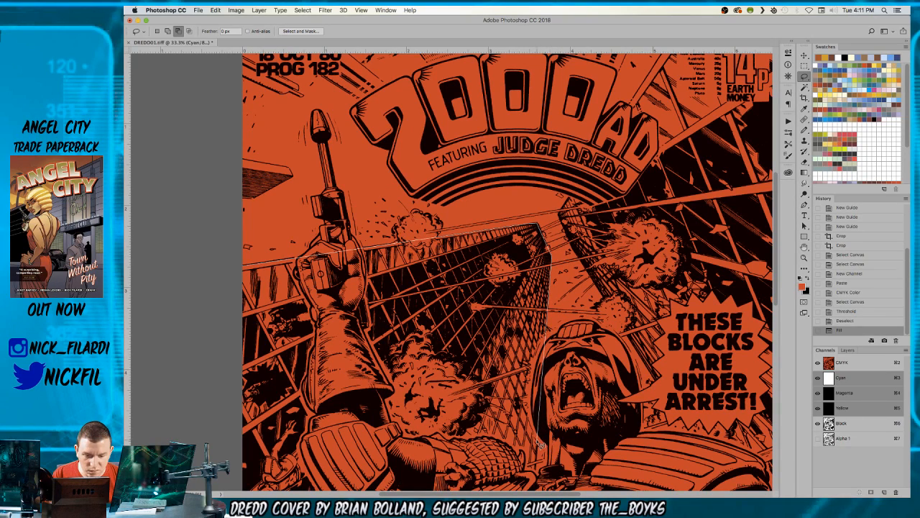
pyautogui.scroll(-2, 539, 460)
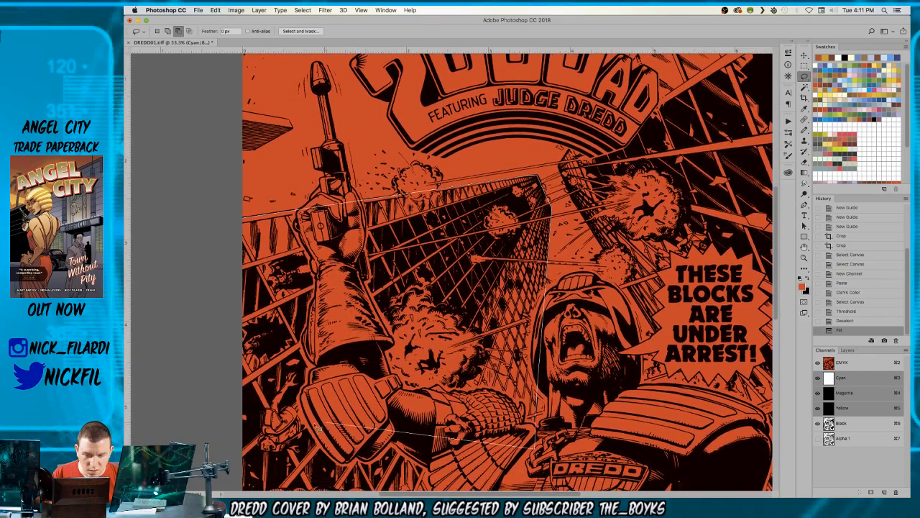
pyautogui.keyDown('alt'); pyautogui.click(295, 419); pyautogui.keyUp('alt')
pyautogui.keyDown('alt'); pyautogui.click(233, 398); pyautogui.keyUp('alt')
pyautogui.keyDown('alt'); pyautogui.click(224, 365); pyautogui.keyUp('alt')
# - Add the cover's lower-left area, including the caption and the left part of Dredd's torso, to the lasso selection
pyautogui.moveTo(344, 366); pyautogui.dragTo(455, 124)
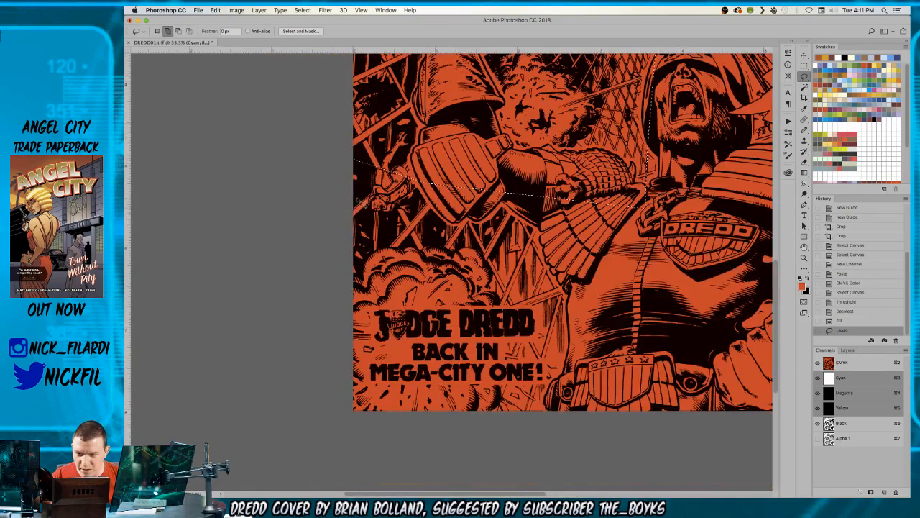
pyautogui.moveTo(385, 175)
pyautogui.mouseDown()
pyautogui.moveTo(350, 425)
pyautogui.moveTo(574, 430)
pyautogui.mouseUp()
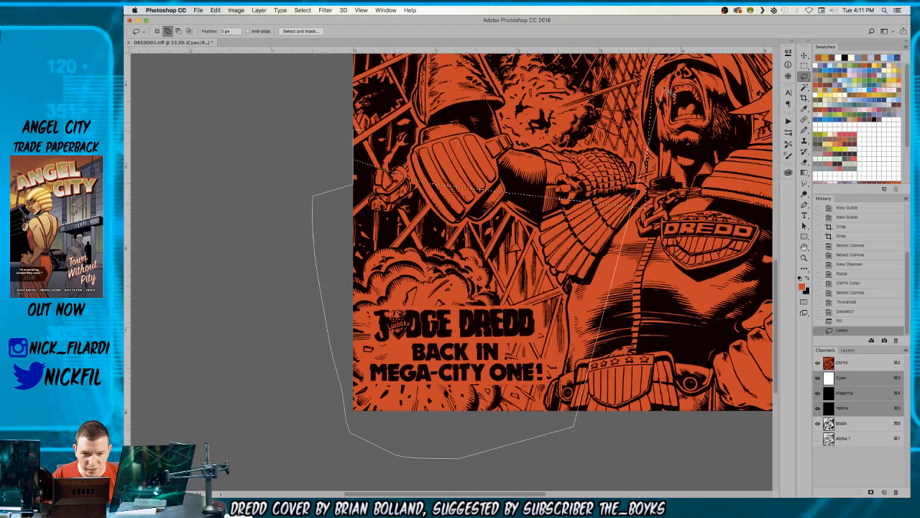
pyautogui.keyDown('alt'); pyautogui.click(644, 209); pyautogui.keyUp('alt')
pyautogui.moveTo(661, 189); pyautogui.dragTo(584, 285)
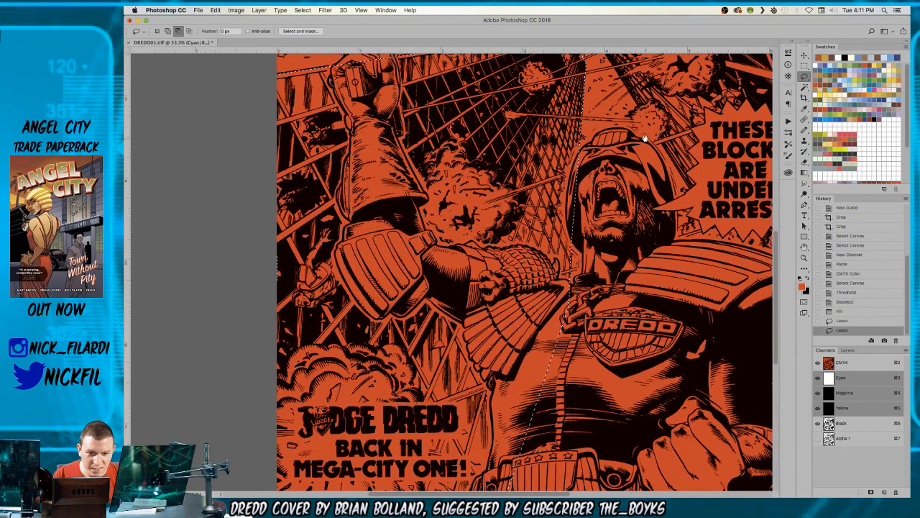
# - Add the right-hand buildings to the selection, from the tower edge down across Dredd's shoulder and up to the price area
pyautogui.moveTo(637, 137); pyautogui.dragTo(470, 263)
pyautogui.press('shift')
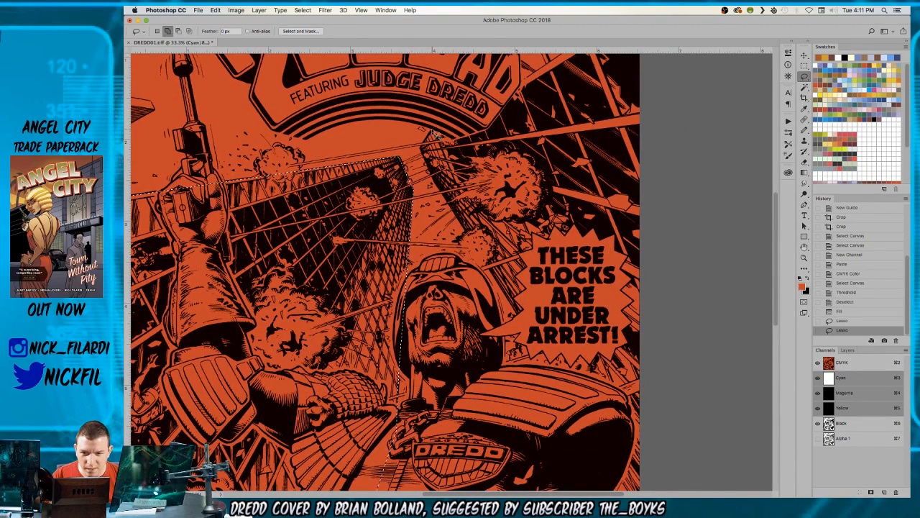
pyautogui.moveTo(428, 152)
pyautogui.mouseDown()
pyautogui.moveTo(521, 323)
pyautogui.moveTo(581, 405)
pyautogui.moveTo(680, 137)
pyautogui.moveTo(604, 100)
pyautogui.moveTo(432, 136)
pyautogui.mouseUp()
pyautogui.scroll(-5, 556, 322)
pyautogui.hscroll(2, 556, 322)
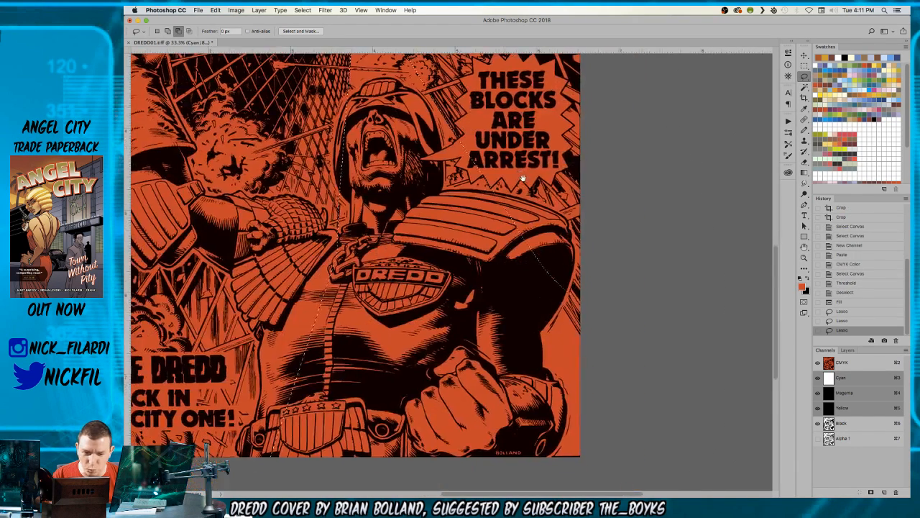
pyautogui.moveTo(539, 220)
pyautogui.mouseDown()
pyautogui.moveTo(555, 280)
pyautogui.moveTo(591, 348)
pyautogui.moveTo(582, 232)
pyautogui.mouseUp()
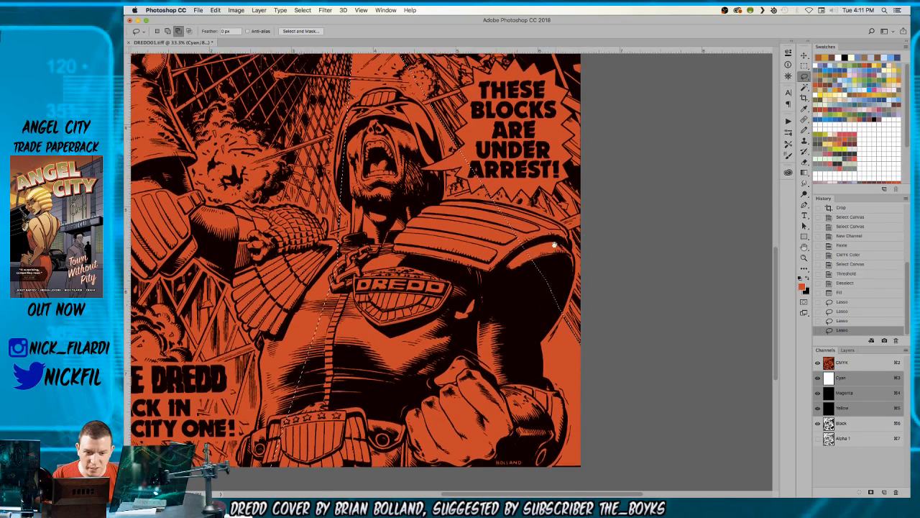
pyautogui.scroll(7, 582, 231)
pyautogui.scroll(2, 583, 232)
pyautogui.hscroll(-1, 582, 231)
pyautogui.moveTo(394, 287)
pyautogui.mouseDown()
pyautogui.moveTo(444, 197)
pyautogui.moveTo(521, 97)
pyautogui.moveTo(512, 102)
pyautogui.moveTo(647, 117)
pyautogui.moveTo(526, 317)
pyautogui.moveTo(460, 311)
pyautogui.mouseUp()
# - Examine the pixel edges of the line art in the explosion above the speech balloon
pyautogui.press('z')
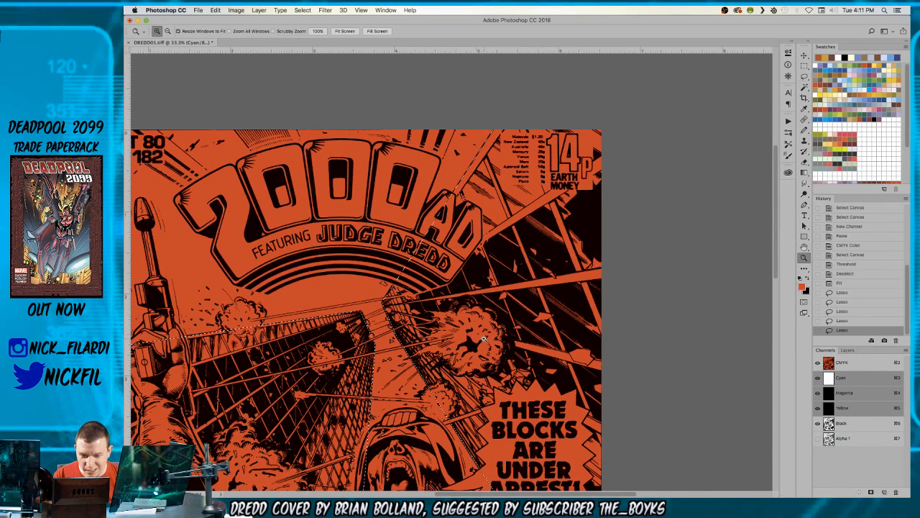
pyautogui.moveTo(514, 332); pyautogui.dragTo(491, 349)
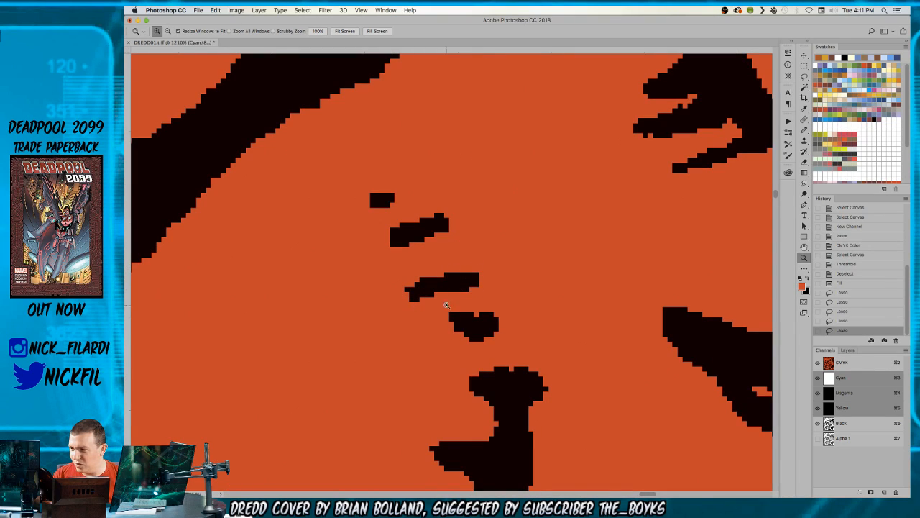
pyautogui.keyDown('alt'); pyautogui.click(519, 266); pyautogui.keyUp('alt')
pyautogui.keyDown('alt'); pyautogui.click(509, 262); pyautogui.keyUp('alt')
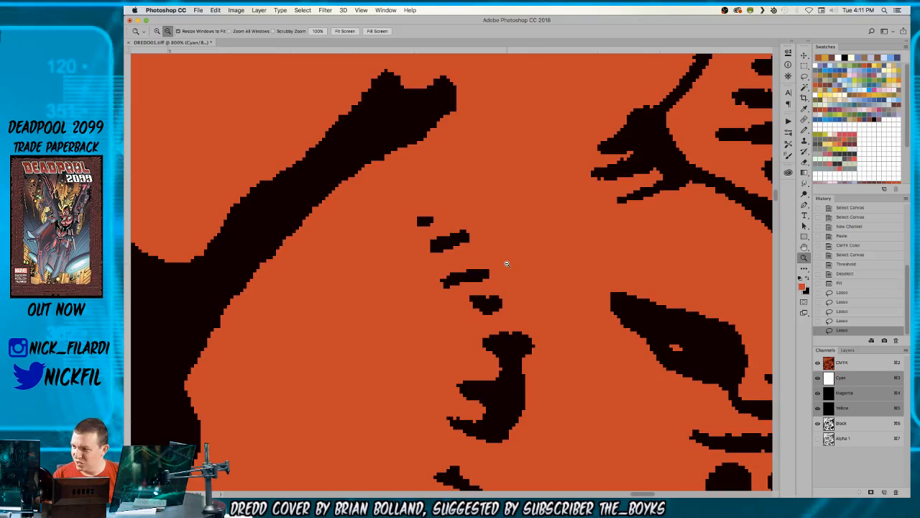
pyautogui.keyDown('alt'); pyautogui.click(506, 264); pyautogui.keyUp('alt')
pyautogui.keyDown('alt'); pyautogui.click(506, 264); pyautogui.keyUp('alt')
pyautogui.keyDown('alt'); pyautogui.click(507, 264); pyautogui.keyUp('alt')
pyautogui.keyDown('alt'); pyautogui.click(512, 263); pyautogui.keyUp('alt')
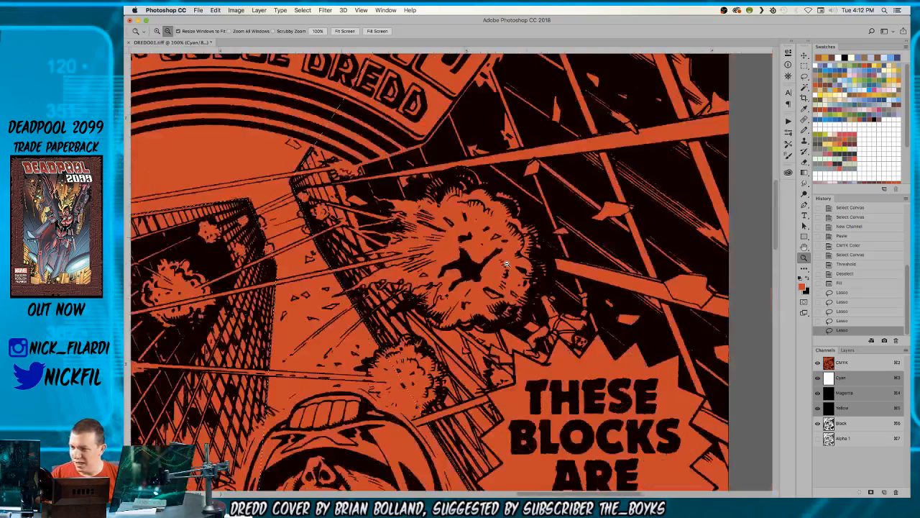
pyautogui.keyDown('alt'); pyautogui.click(520, 262); pyautogui.keyUp('alt')
pyautogui.keyDown('alt'); pyautogui.click(523, 261); pyautogui.keyUp('alt')
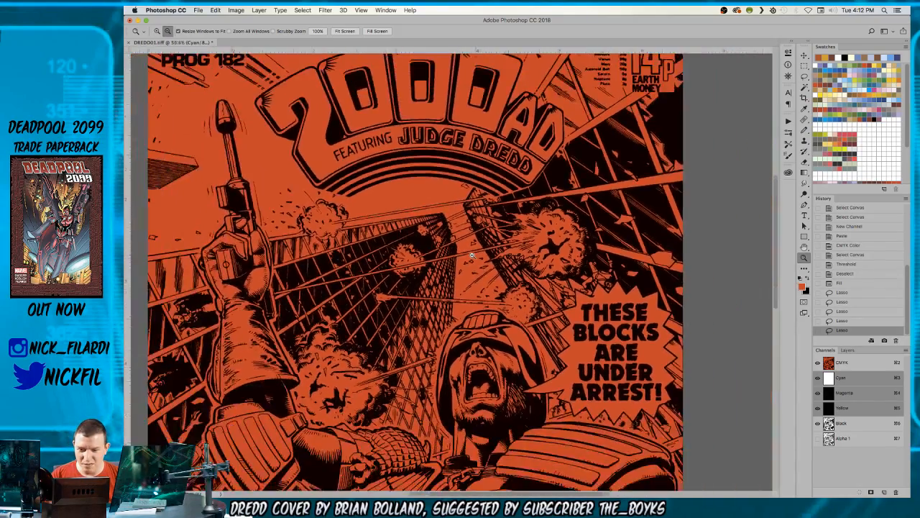
# - Add the dark overhanging structure at the cover's left edge, beside the gun barrel, to the lasso selection
pyautogui.keyDown('alt'); pyautogui.click(369, 170); pyautogui.keyUp('alt')
pyautogui.moveTo(370, 170); pyautogui.dragTo(503, 85)
pyautogui.moveTo(580, 338); pyautogui.dragTo(557, 262)
pyautogui.scroll(5, 559, 261)
pyautogui.hscroll(-2, 558, 262)
pyautogui.click(412, 282)
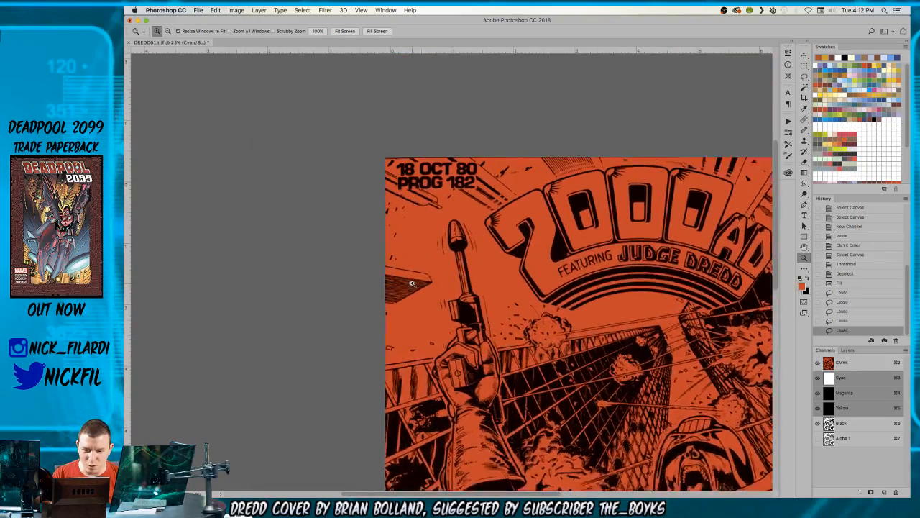
pyautogui.click(412, 282)
pyautogui.press('l')
pyautogui.click(325, 229)
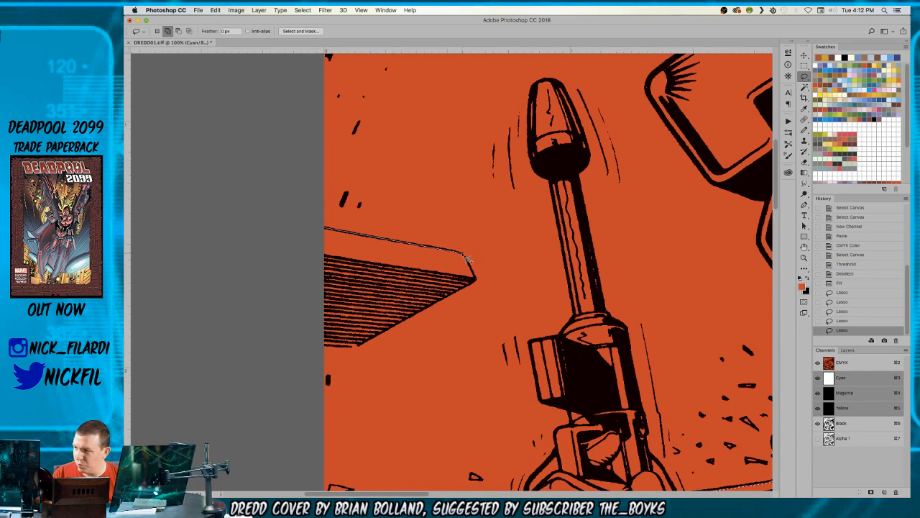
pyautogui.click(475, 283)
pyautogui.doubleClick(296, 342)
# - Add the rounded structure beneath the PROG 182 text to the selection and trim the area around the date lettering
pyautogui.scroll(10, 434, 288)
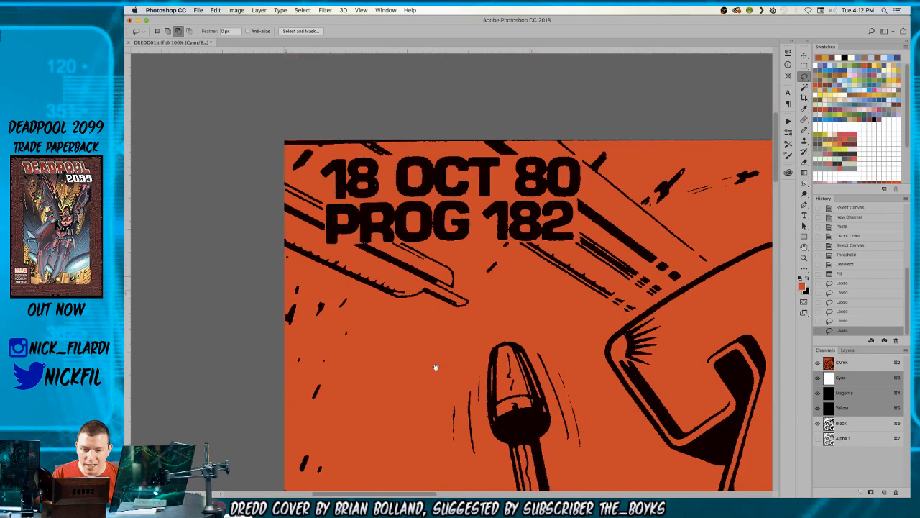
pyautogui.click(287, 185)
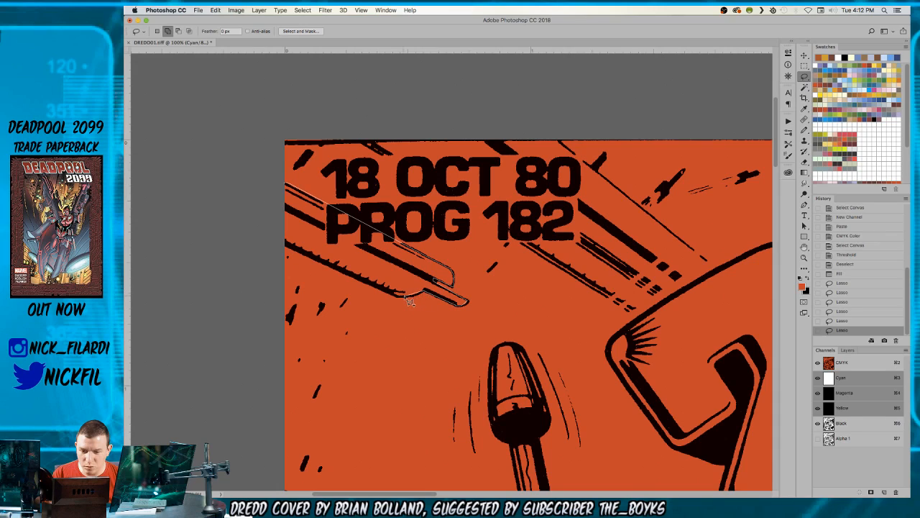
pyautogui.keyDown('alt'); pyautogui.click(277, 240); pyautogui.keyUp('alt')
pyautogui.keyDown('alt'); pyautogui.click(261, 229); pyautogui.keyUp('alt')
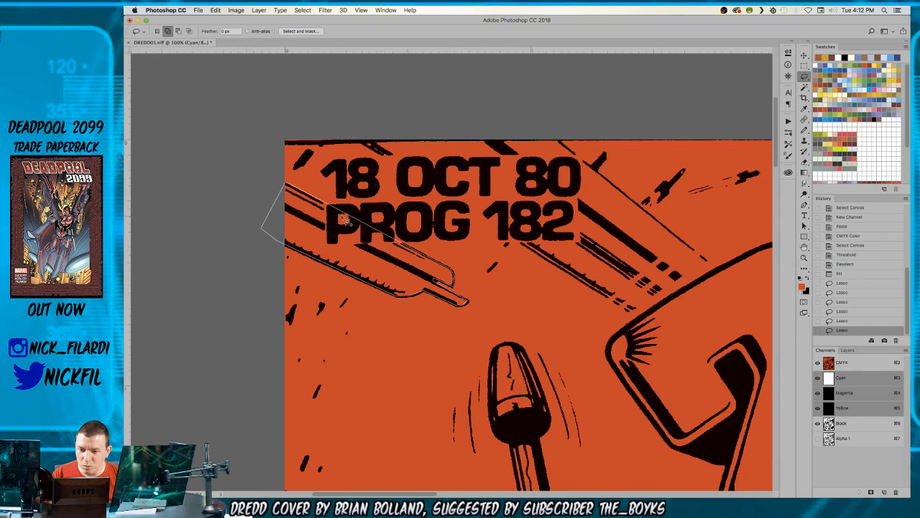
pyautogui.click(287, 171)
pyautogui.moveTo(298, 194)
pyautogui.mouseDown()
pyautogui.moveTo(372, 226)
pyautogui.moveTo(346, 140)
pyautogui.mouseUp()
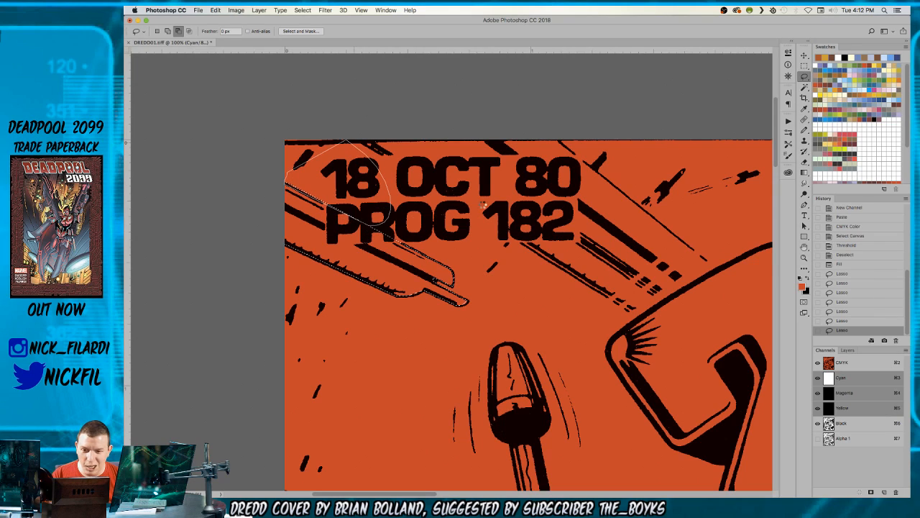
# - Add the diagonal building behind the date text, down to the outline of the logo's 2, to the selection
pyautogui.moveTo(504, 185); pyautogui.dragTo(392, 177)
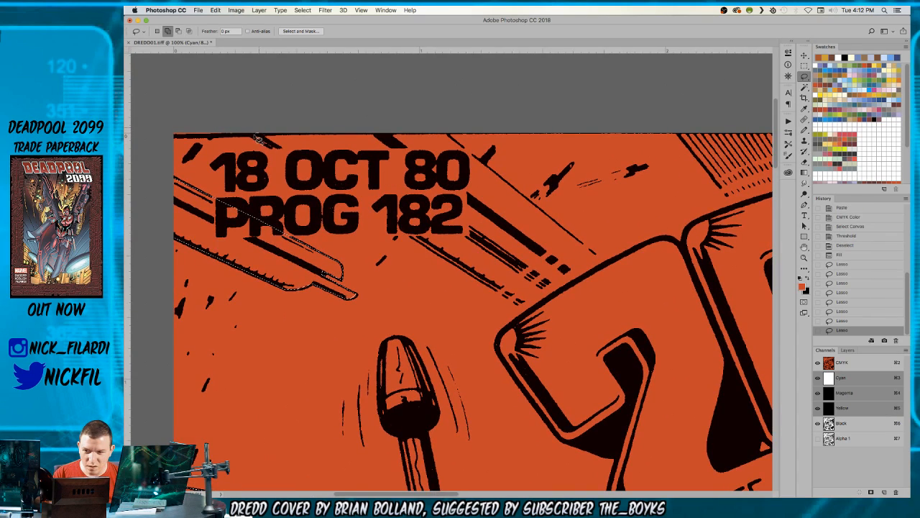
pyautogui.click(256, 138)
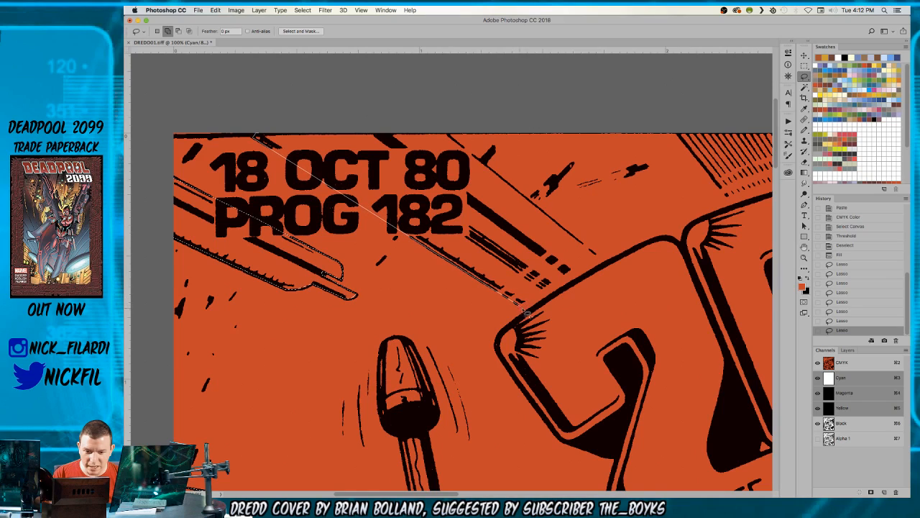
pyautogui.click(533, 314)
pyautogui.click(603, 261)
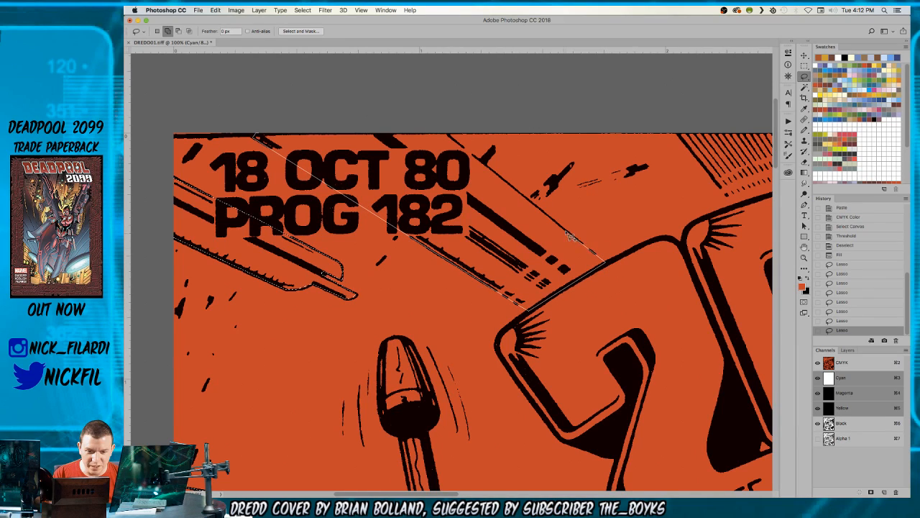
pyautogui.click(426, 117)
pyautogui.press('Return')
# - Add the hatched building above the logo's first zero to the selection, following the top edge of the lettering
pyautogui.press('z')
pyautogui.keyDown('alt'); pyautogui.click(512, 194); pyautogui.keyUp('alt')
pyautogui.moveTo(548, 245); pyautogui.dragTo(329, 219)
pyautogui.click(341, 184)
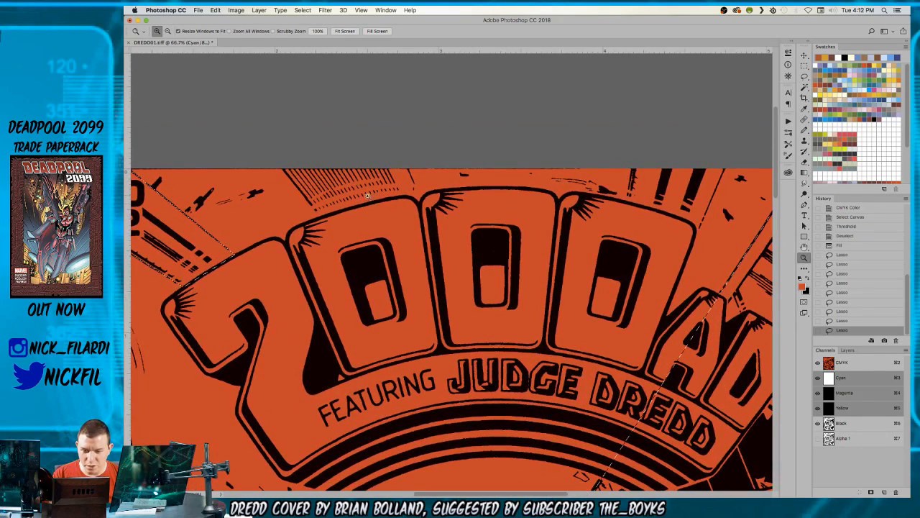
pyautogui.press('l')
pyautogui.moveTo(281, 165); pyautogui.dragTo(286, 172)
pyautogui.moveTo(333, 245)
pyautogui.mouseDown()
pyautogui.moveTo(318, 213)
pyautogui.moveTo(326, 224)
pyautogui.moveTo(427, 196)
pyautogui.moveTo(403, 202)
pyautogui.mouseUp()
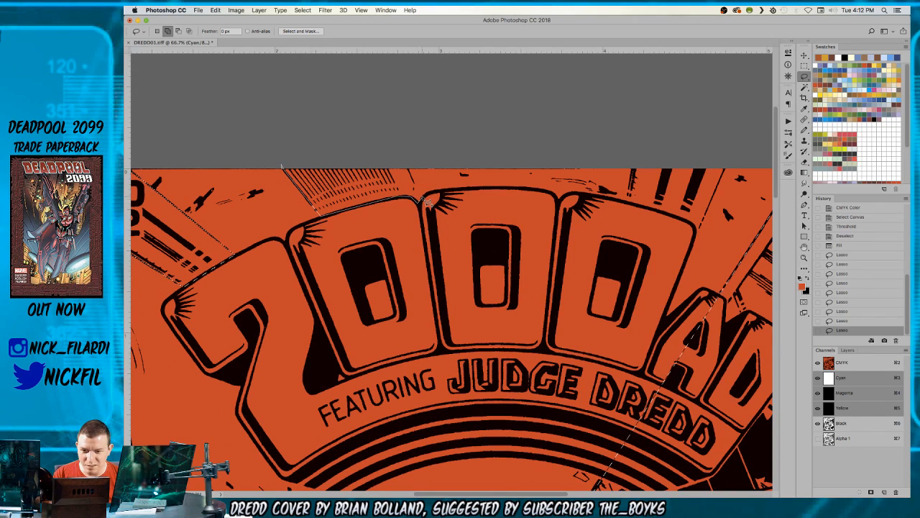
pyautogui.moveTo(404, 153)
pyautogui.mouseDown()
pyautogui.moveTo(395, 138)
pyautogui.moveTo(401, 173)
pyautogui.moveTo(411, 173)
pyautogui.moveTo(444, 247)
pyautogui.moveTo(475, 164)
pyautogui.mouseUp()
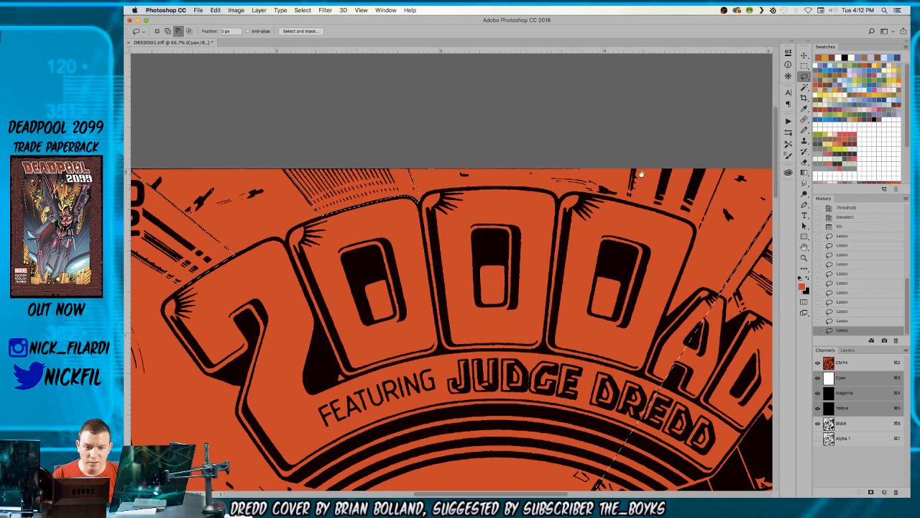
# - Add the building above the logo's last zero to the selection and cut the overlap with the zero back out
pyautogui.moveTo(634, 185); pyautogui.dragTo(464, 166)
pyautogui.press('shift')
pyautogui.moveTo(558, 169)
pyautogui.mouseDown()
pyautogui.moveTo(513, 282)
pyautogui.moveTo(399, 194)
pyautogui.moveTo(460, 201)
pyautogui.moveTo(469, 138)
pyautogui.moveTo(545, 217)
pyautogui.mouseUp()
pyautogui.moveTo(457, 197); pyautogui.dragTo(458, 199)
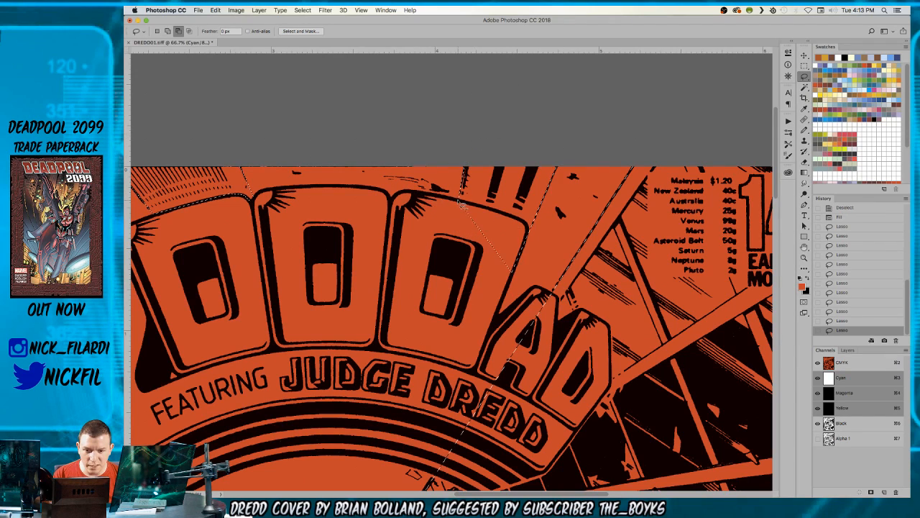
pyautogui.moveTo(530, 231)
pyautogui.mouseDown()
pyautogui.moveTo(524, 307)
pyautogui.moveTo(431, 286)
pyautogui.moveTo(422, 246)
pyautogui.mouseUp()
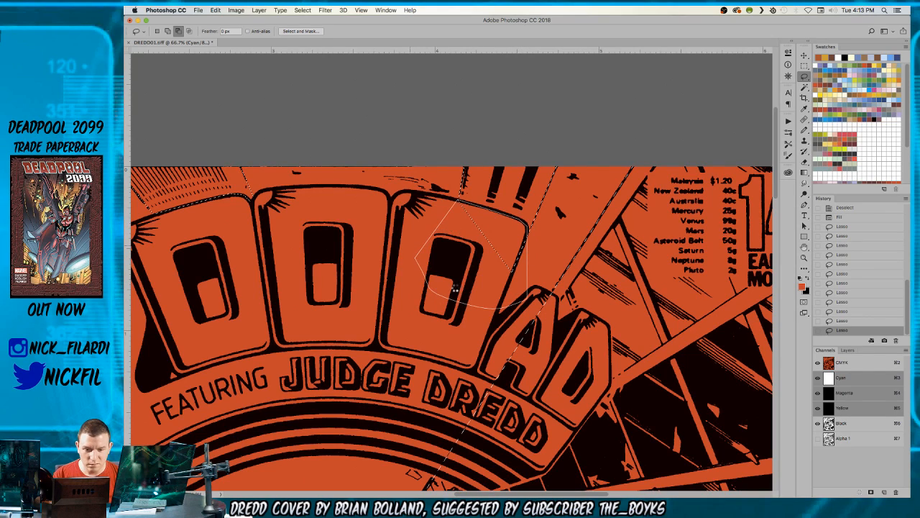
# - Fill the selected buildings with slate blue in the Cyan, Magenta and Yellow channels and clear the selection
pyautogui.press('z')
pyautogui.keyDown('alt'); pyautogui.click(455, 288); pyautogui.keyUp('alt')
pyautogui.keyDown('alt'); pyautogui.click(455, 288); pyautogui.keyUp('alt')
pyautogui.keyDown('alt'); pyautogui.click(455, 287); pyautogui.keyUp('alt')
pyautogui.moveTo(430, 368); pyautogui.dragTo(500, 167)
pyautogui.click(825, 66)
pyautogui.press('alt')
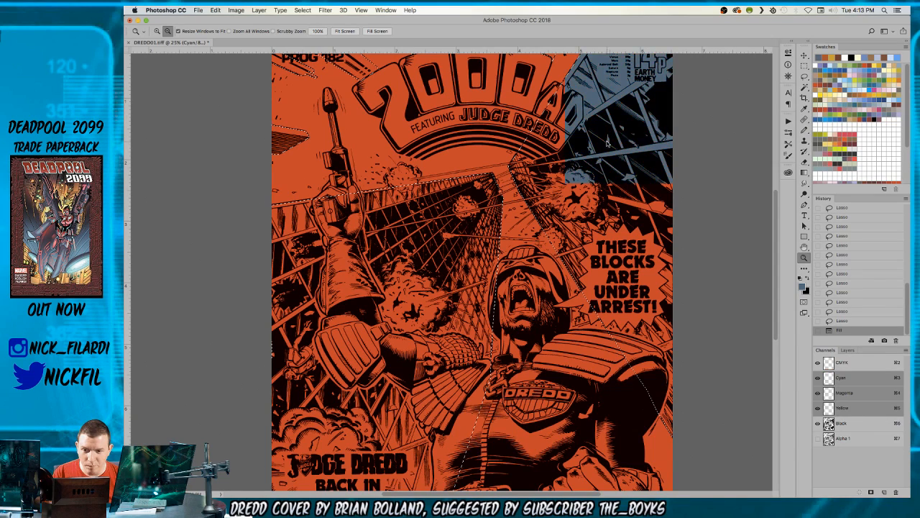
pyautogui.hotkey('alt', 'BackSpace')
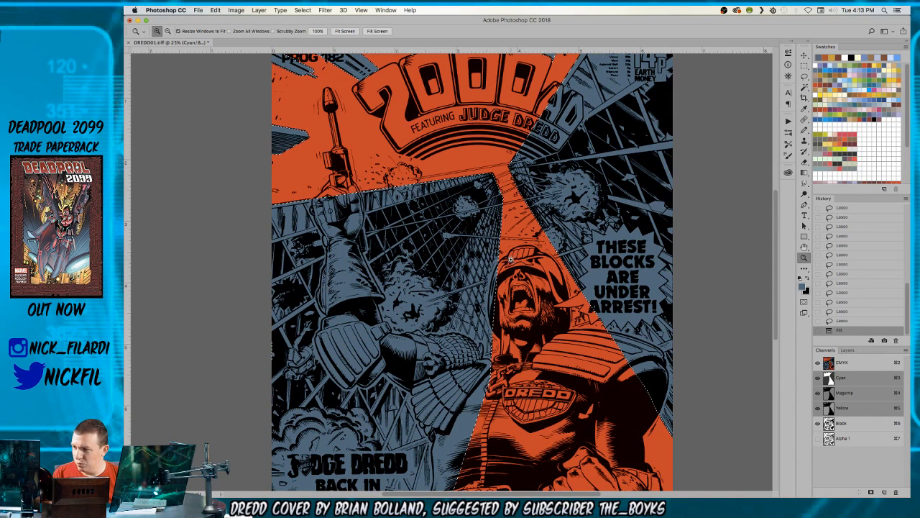
pyautogui.moveTo(436, 166); pyautogui.dragTo(445, 285)
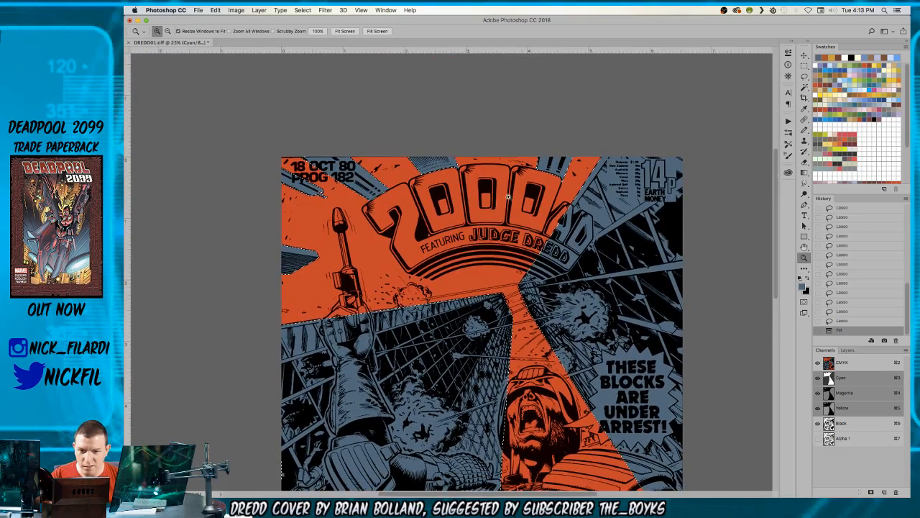
pyautogui.click(452, 168)
pyautogui.press('super+d')
# - Target the composite CMYK channel, select the speech balloon's background with the Magic Wand, fill it with white and deselect
pyautogui.moveTo(572, 346); pyautogui.dragTo(477, 129)
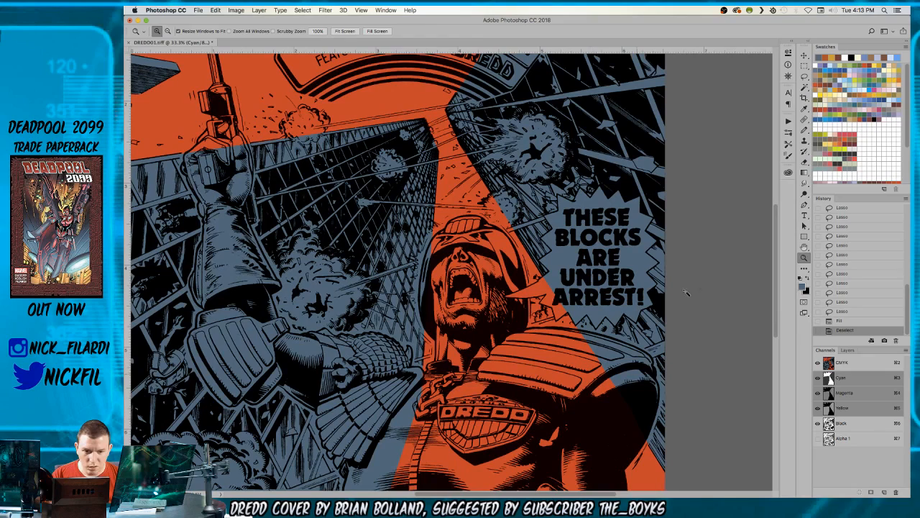
pyautogui.press('w')
pyautogui.click(846, 365)
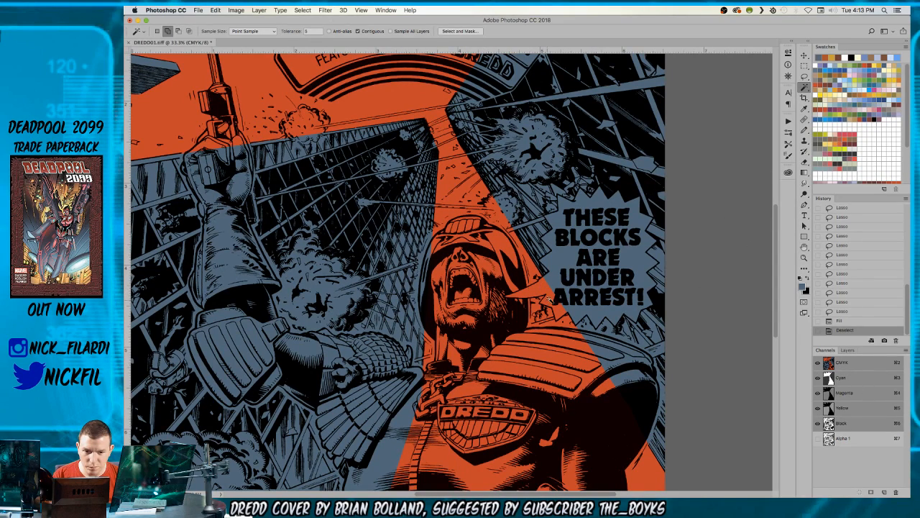
pyautogui.click(551, 276)
pyautogui.press('super+d')
pyautogui.click(556, 262)
pyautogui.press('d')
pyautogui.press('x')
pyautogui.hotkey('alt', 'BackSpace')
pyautogui.press('super+d')
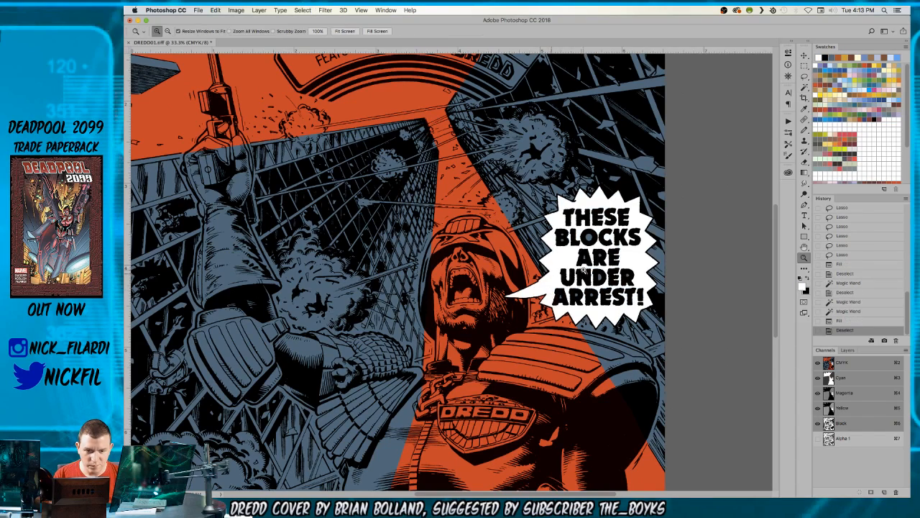
# - Lasso the block of lettering inside the speech balloon, keeping the outline within the balloon's spiked border
pyautogui.press('z')
pyautogui.click(592, 238)
pyautogui.click(593, 238)
pyautogui.press('l')
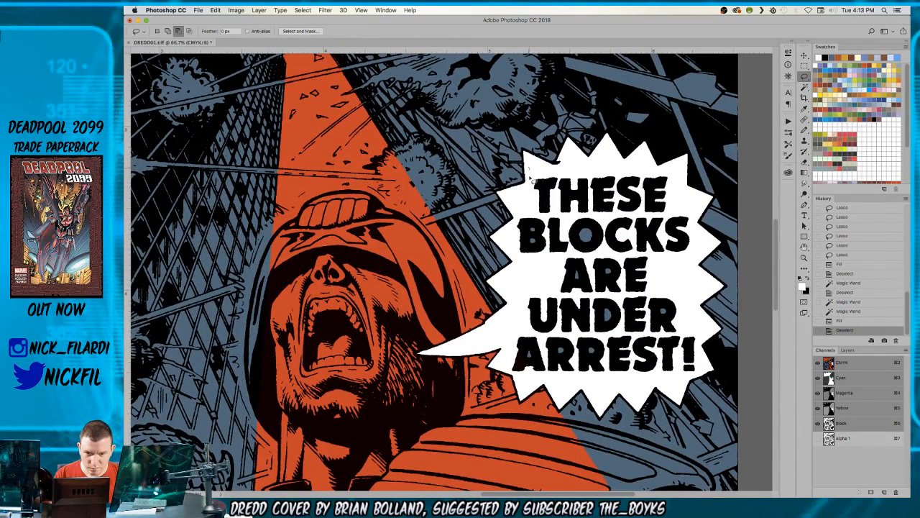
pyautogui.moveTo(515, 230)
pyautogui.mouseDown()
pyautogui.moveTo(525, 309)
pyautogui.moveTo(529, 302)
pyautogui.moveTo(508, 363)
pyautogui.mouseUp()
pyautogui.moveTo(603, 378); pyautogui.dragTo(661, 378)
pyautogui.moveTo(699, 246)
pyautogui.mouseDown()
pyautogui.moveTo(679, 175)
pyautogui.moveTo(533, 175)
pyautogui.mouseUp()
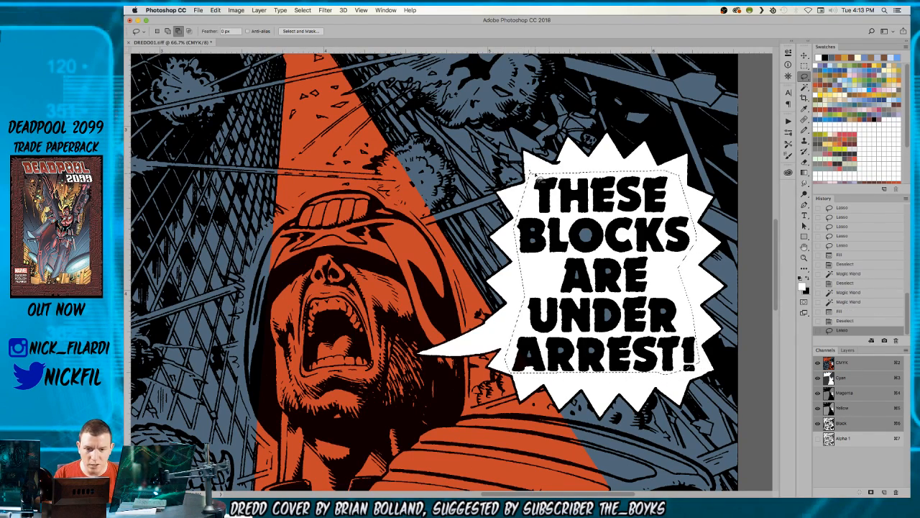
# - Try to fill the lettering selection with white in all channels, and undo the fill
pyautogui.hotkey('alt', 'BackSpace')
pyautogui.press('super+d')
pyautogui.press('z')
pyautogui.press('super+z')
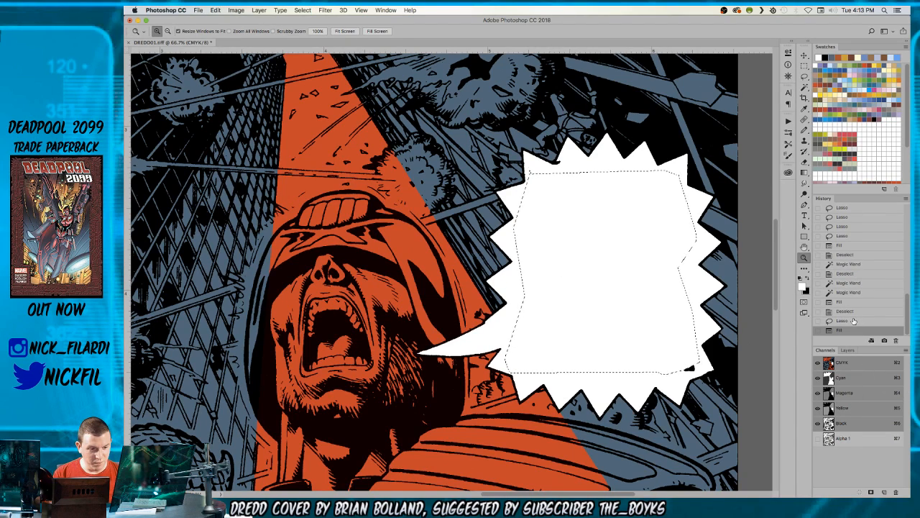
pyautogui.press('super+z')
# - Fill the lettering selection with white in only the Cyan, Magenta and Yellow channels and deselect
pyautogui.click(817, 423)
pyautogui.click(817, 423)
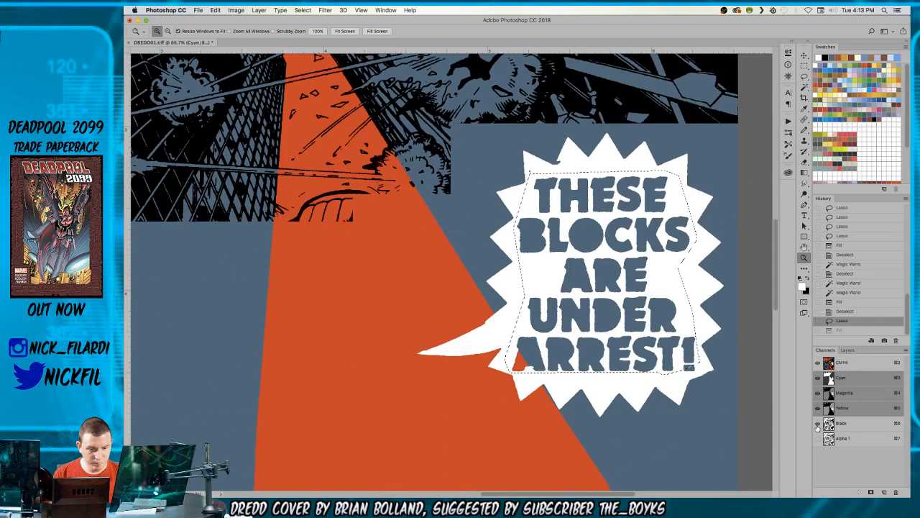
pyautogui.hotkey('alt', 'BackSpace')
pyautogui.press('super+d')
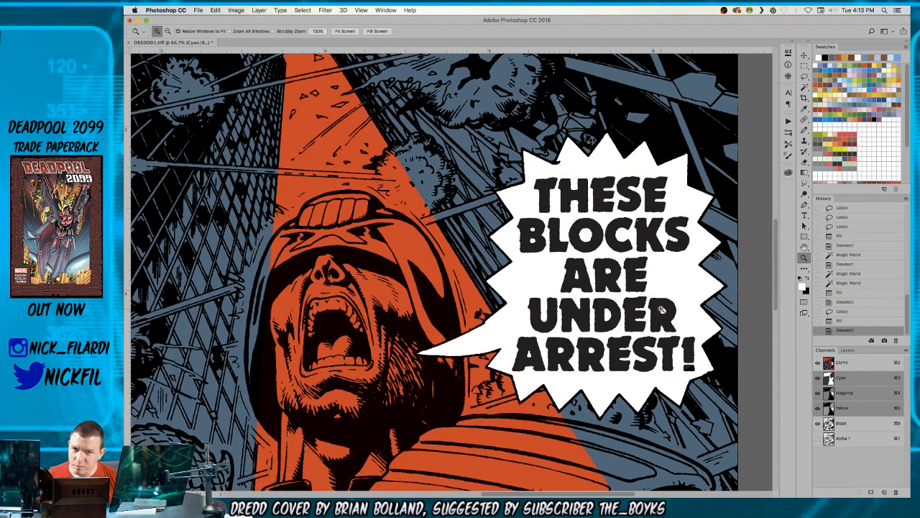
# - Lasso Dredd's helmet and head, following the helmet's outer edge and closing below the jaw
pyautogui.hscroll(-5, 297, 232)
pyautogui.scroll(-2, 297, 232)
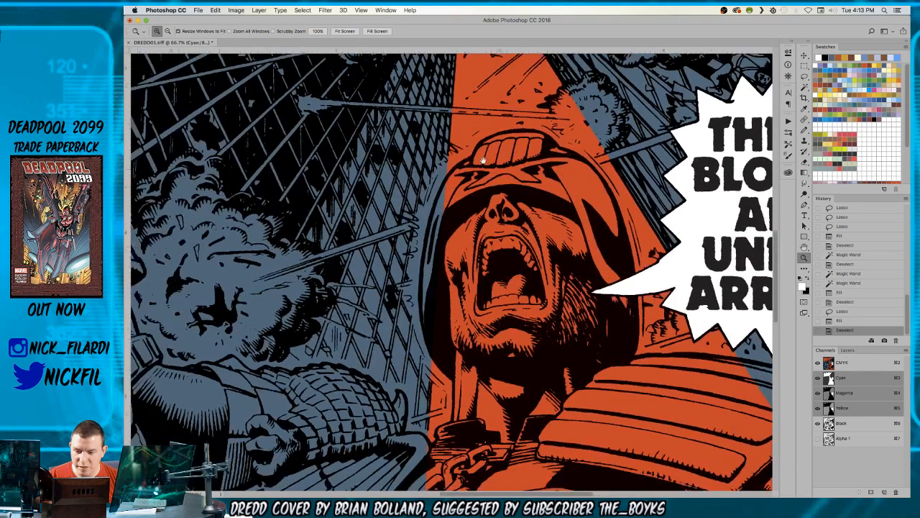
pyautogui.press('l')
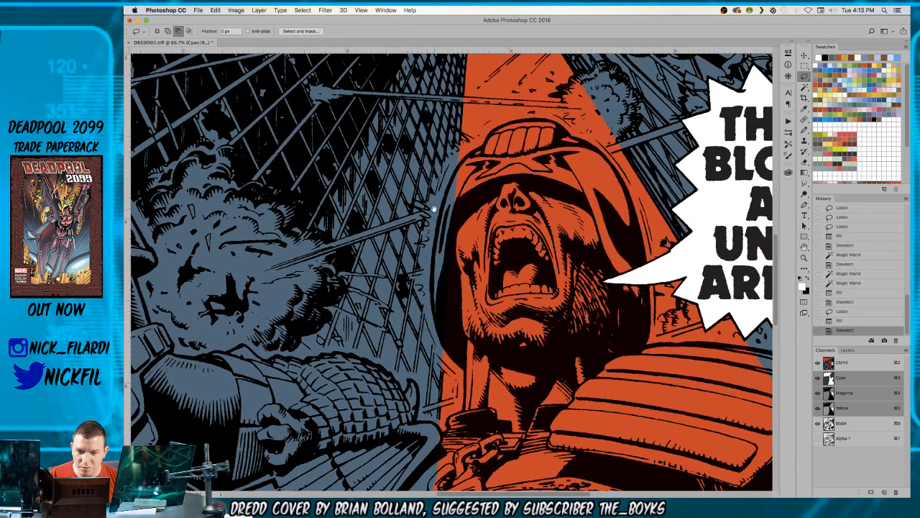
pyautogui.hscroll(2, 434, 209)
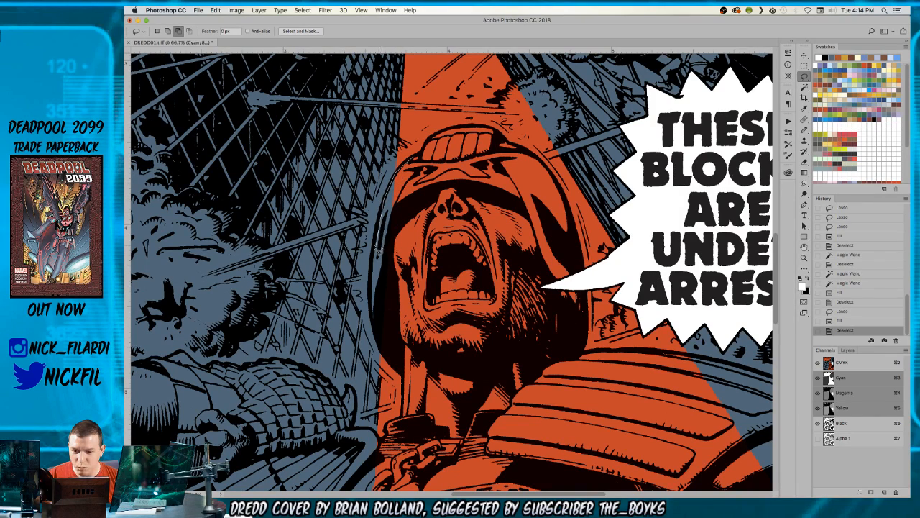
pyautogui.moveTo(407, 376)
pyautogui.mouseDown()
pyautogui.moveTo(581, 372)
pyautogui.moveTo(588, 363)
pyautogui.moveTo(586, 284)
pyautogui.moveTo(534, 186)
pyautogui.mouseUp()
# - Add the striped shoulder pad below the speech balloon and the chest down to the DREDD badge to the selection
pyautogui.scroll(-5, 493, 124)
pyautogui.hscroll(2, 493, 124)
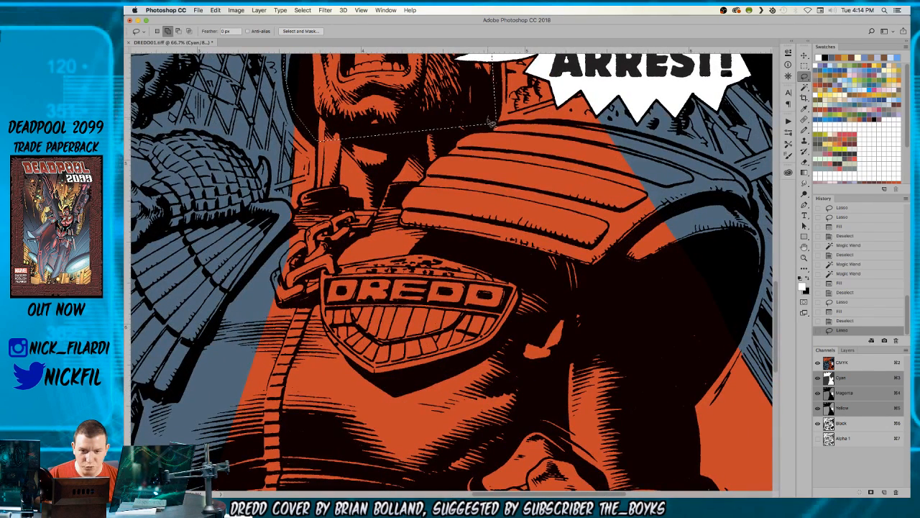
pyautogui.moveTo(555, 124)
pyautogui.mouseDown()
pyautogui.moveTo(683, 125)
pyautogui.moveTo(639, 135)
pyautogui.moveTo(738, 171)
pyautogui.mouseUp()
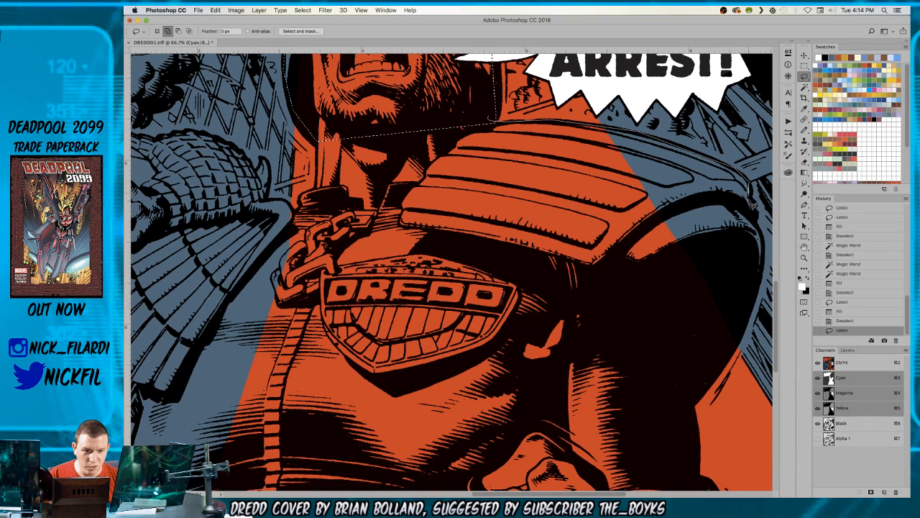
pyautogui.moveTo(756, 210)
pyautogui.mouseDown()
pyautogui.moveTo(675, 305)
pyautogui.moveTo(401, 400)
pyautogui.moveTo(376, 368)
pyautogui.moveTo(357, 134)
pyautogui.moveTo(320, 143)
pyautogui.moveTo(307, 95)
pyautogui.mouseUp()
pyautogui.keyDown('alt'); pyautogui.click(318, 146); pyautogui.keyUp('alt')
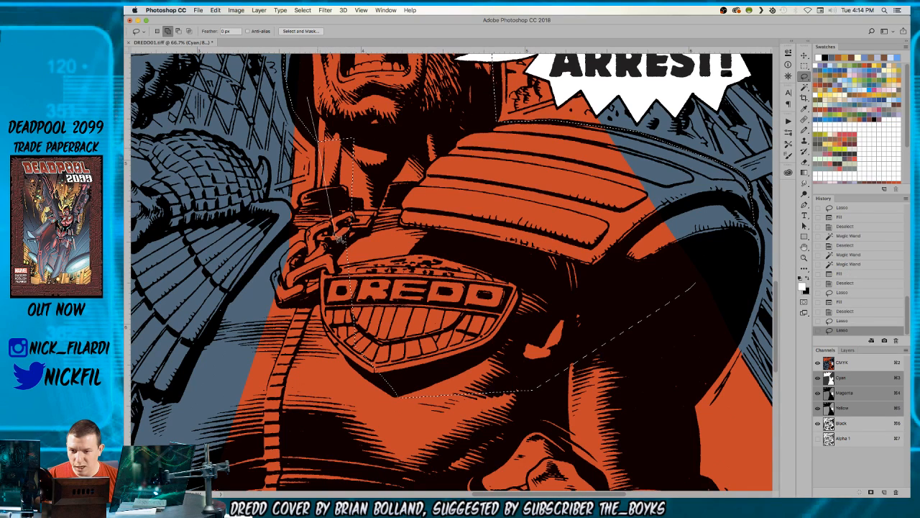
# - Add the collar and the badge's chain to the selection
pyautogui.moveTo(314, 256); pyautogui.dragTo(364, 262)
pyautogui.moveTo(294, 205)
pyautogui.mouseDown()
pyautogui.moveTo(496, 241)
pyautogui.moveTo(501, 252)
pyautogui.mouseUp()
pyautogui.press('shift')
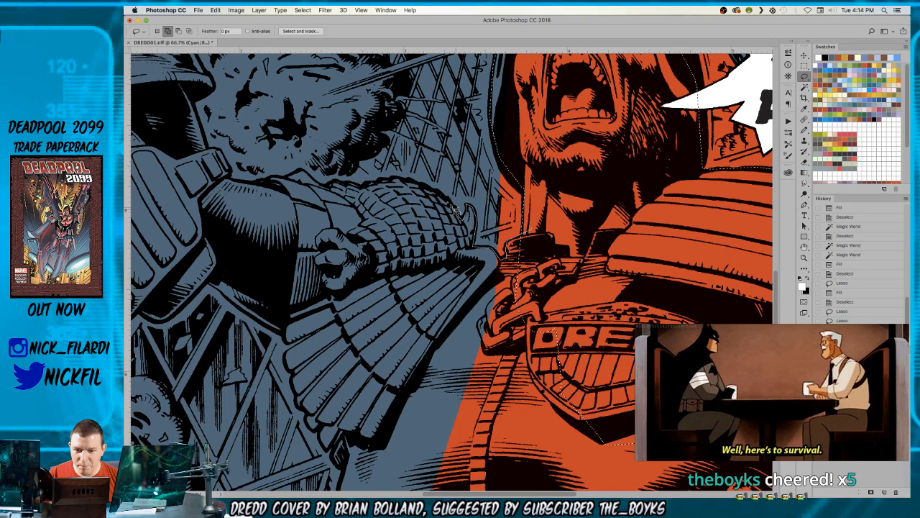
# - Add the eagle shoulder pad with its scales and feathers to the selection, joining it to the chest
pyautogui.moveTo(426, 191)
pyautogui.mouseDown()
pyautogui.moveTo(334, 252)
pyautogui.moveTo(446, 355)
pyautogui.moveTo(431, 193)
pyautogui.mouseUp()
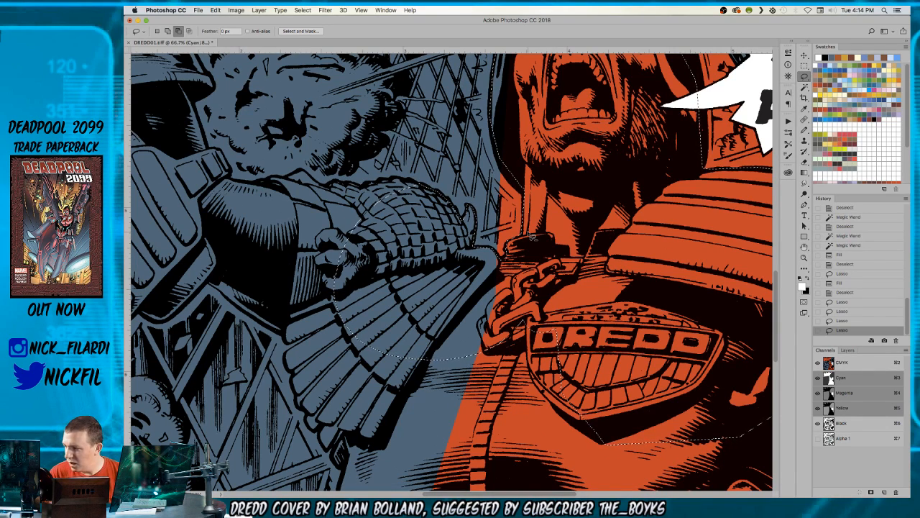
pyautogui.moveTo(519, 285)
pyautogui.mouseDown()
pyautogui.moveTo(586, 296)
pyautogui.moveTo(532, 430)
pyautogui.moveTo(355, 430)
pyautogui.moveTo(302, 286)
pyautogui.moveTo(515, 284)
pyautogui.mouseUp()
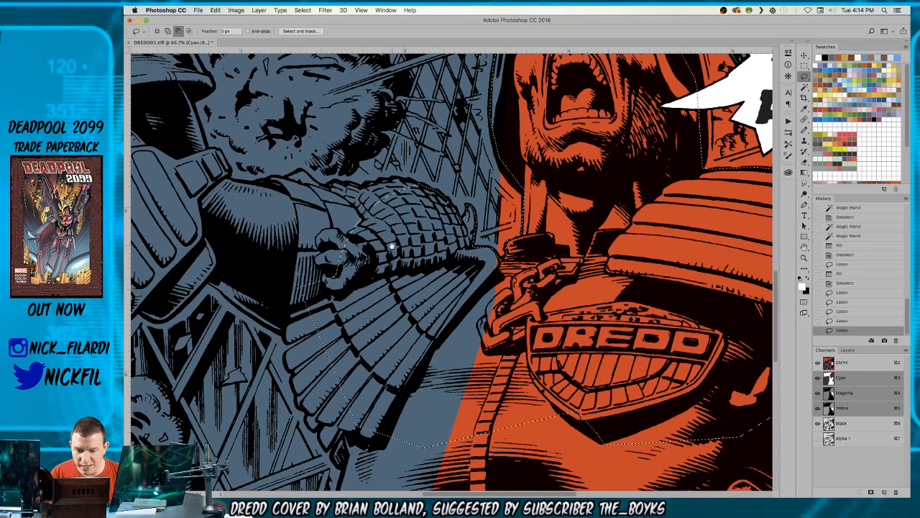
pyautogui.moveTo(307, 290); pyautogui.dragTo(532, 263)
pyautogui.moveTo(296, 230); pyautogui.dragTo(509, 259)
pyautogui.hscroll(15, 562, 317)
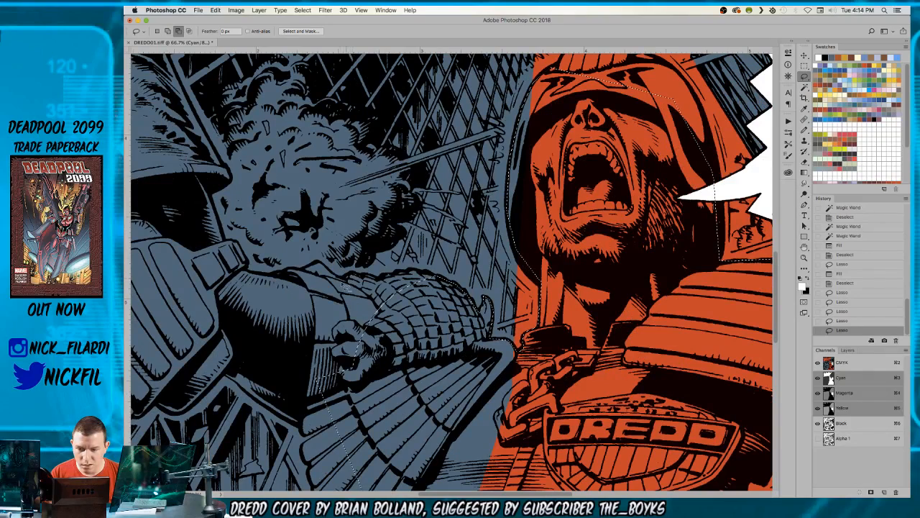
# - Add the raised arm's upper part to the selection and refine the upper edge along the arm and scaly shoulder pad
pyautogui.moveTo(297, 313); pyautogui.dragTo(455, 252)
pyautogui.moveTo(546, 239); pyautogui.dragTo(370, 204)
pyautogui.moveTo(394, 322)
pyautogui.mouseDown()
pyautogui.moveTo(449, 368)
pyautogui.moveTo(507, 392)
pyautogui.moveTo(567, 370)
pyautogui.moveTo(553, 244)
pyautogui.mouseUp()
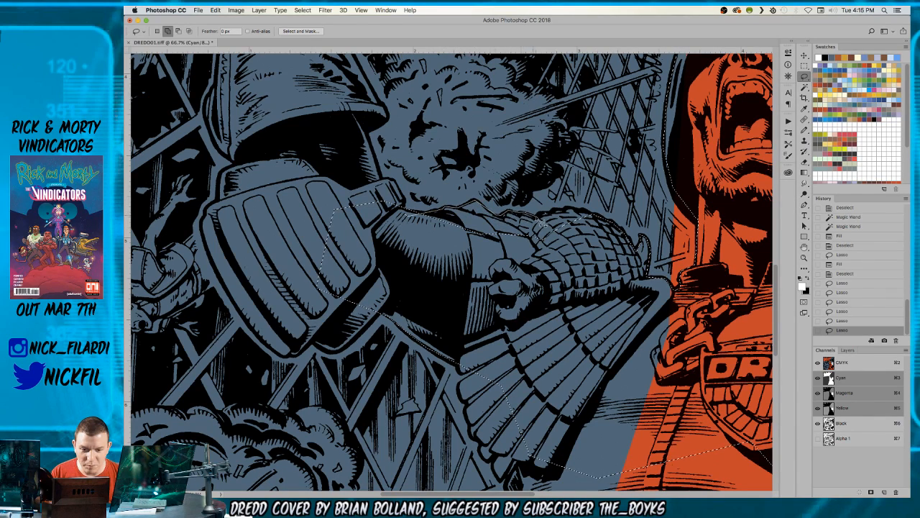
pyautogui.moveTo(602, 215); pyautogui.dragTo(539, 320)
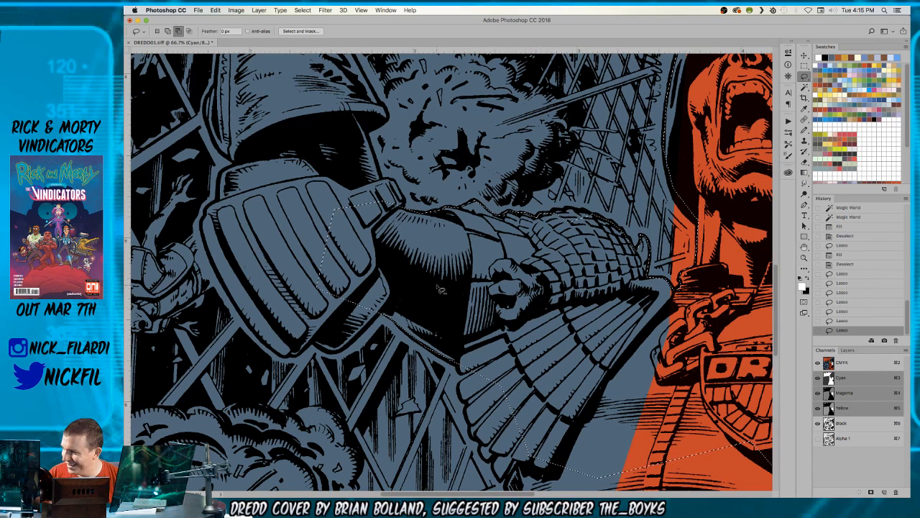
pyautogui.moveTo(505, 223); pyautogui.dragTo(436, 259)
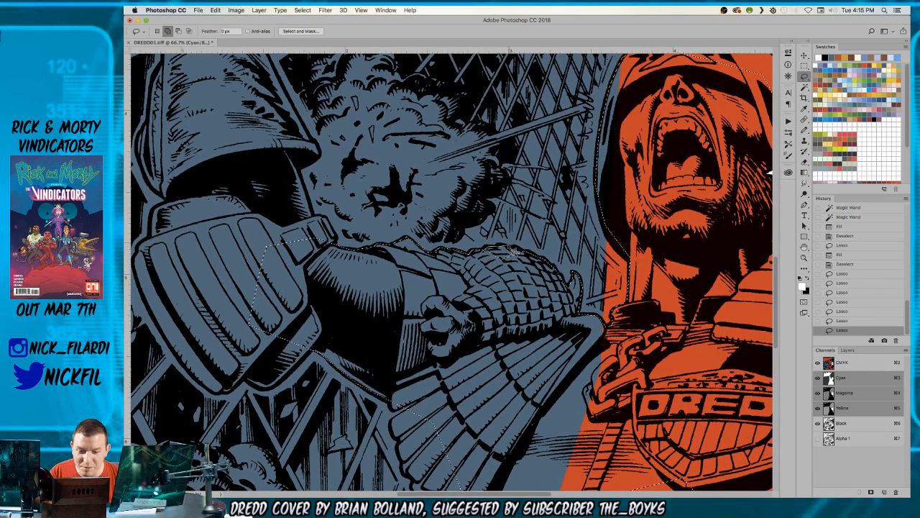
# - Extend the selection along the upper arm's lower edge and around the feather tips of the eagle shoulder pad
pyautogui.scroll(-5, 467, 245)
pyautogui.hscroll(-2, 468, 244)
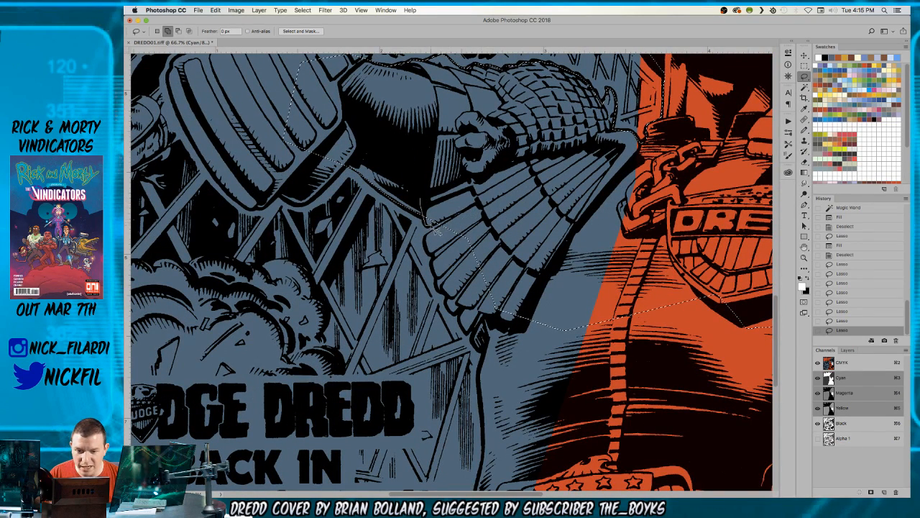
pyautogui.moveTo(473, 181); pyautogui.dragTo(467, 179)
pyautogui.moveTo(425, 219)
pyautogui.mouseDown()
pyautogui.moveTo(461, 215)
pyautogui.moveTo(424, 236)
pyautogui.moveTo(432, 236)
pyautogui.mouseUp()
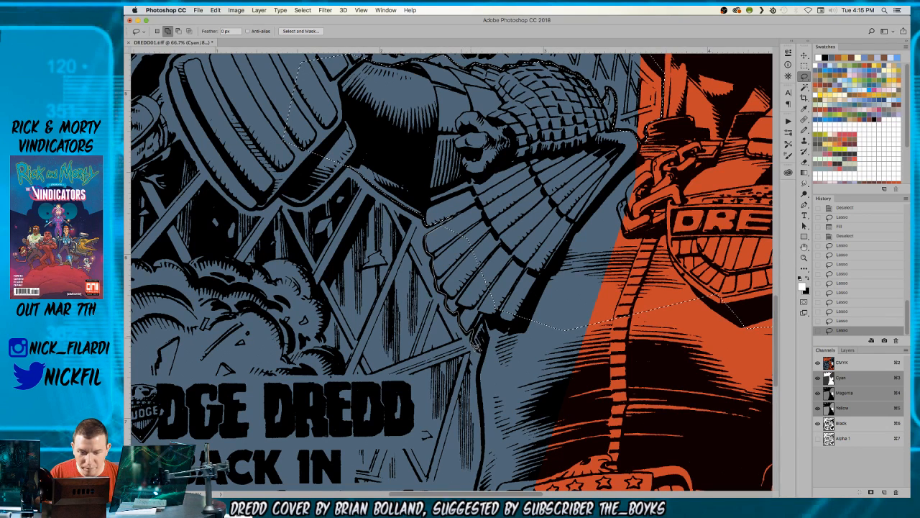
pyautogui.moveTo(491, 362)
pyautogui.mouseDown()
pyautogui.moveTo(506, 214)
pyautogui.moveTo(445, 220)
pyautogui.mouseUp()
pyautogui.moveTo(332, 210)
pyautogui.mouseDown()
pyautogui.moveTo(489, 325)
pyautogui.moveTo(496, 348)
pyautogui.mouseUp()
pyautogui.moveTo(514, 311); pyautogui.dragTo(472, 349)
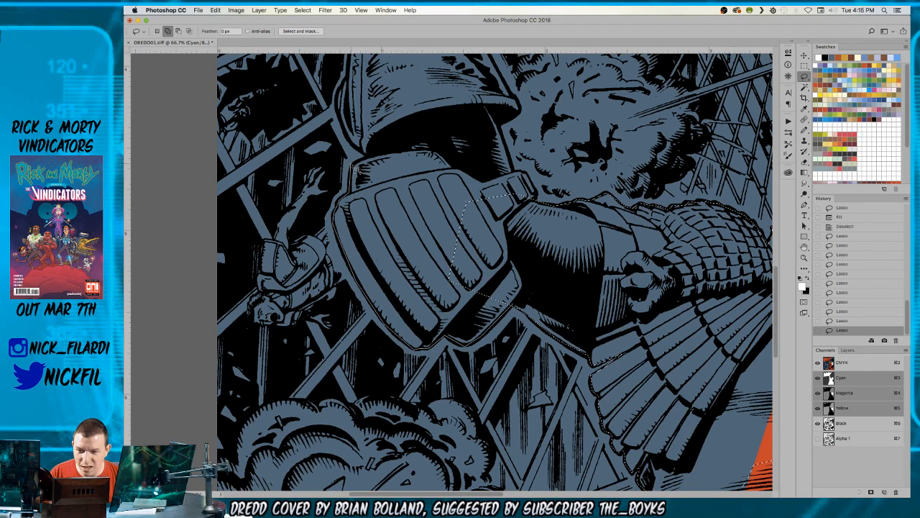
# - Add the ribbed elbow pad and the dark forearm between the pad and the glove cuff to the selection
pyautogui.moveTo(381, 153)
pyautogui.mouseDown()
pyautogui.moveTo(473, 153)
pyautogui.moveTo(524, 229)
pyautogui.moveTo(521, 270)
pyautogui.mouseUp()
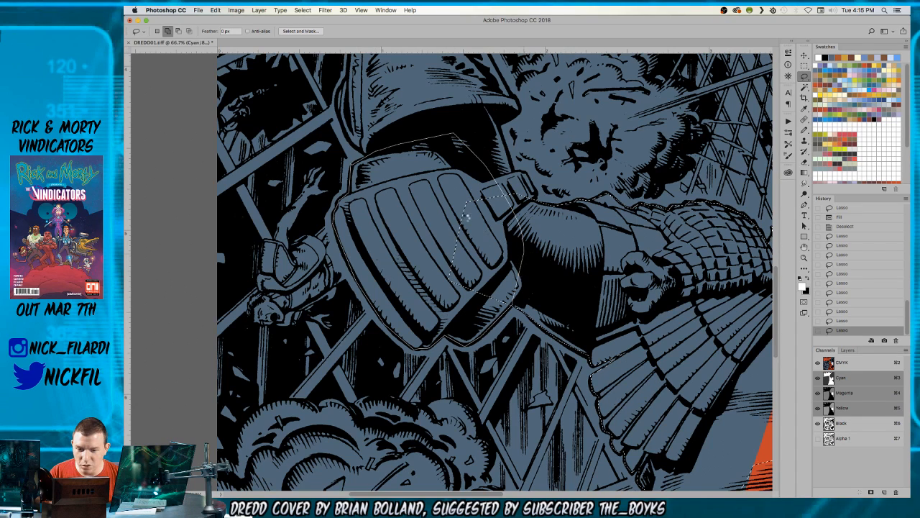
pyautogui.moveTo(419, 164)
pyautogui.mouseDown()
pyautogui.moveTo(444, 236)
pyautogui.moveTo(376, 246)
pyautogui.moveTo(395, 226)
pyautogui.mouseUp()
pyautogui.moveTo(448, 191); pyautogui.dragTo(393, 238)
pyautogui.press('shift')
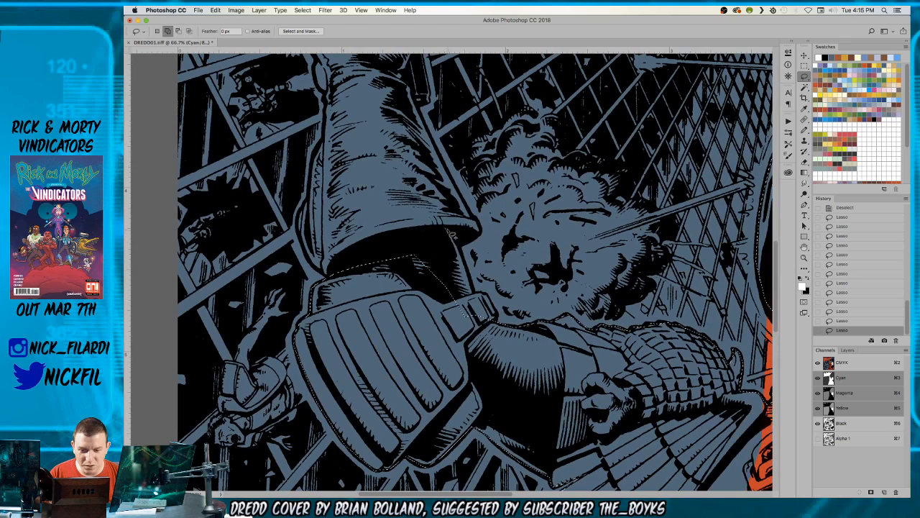
pyautogui.moveTo(482, 314)
pyautogui.mouseDown()
pyautogui.moveTo(370, 275)
pyautogui.moveTo(402, 233)
pyautogui.moveTo(449, 259)
pyautogui.moveTo(467, 295)
pyautogui.mouseUp()
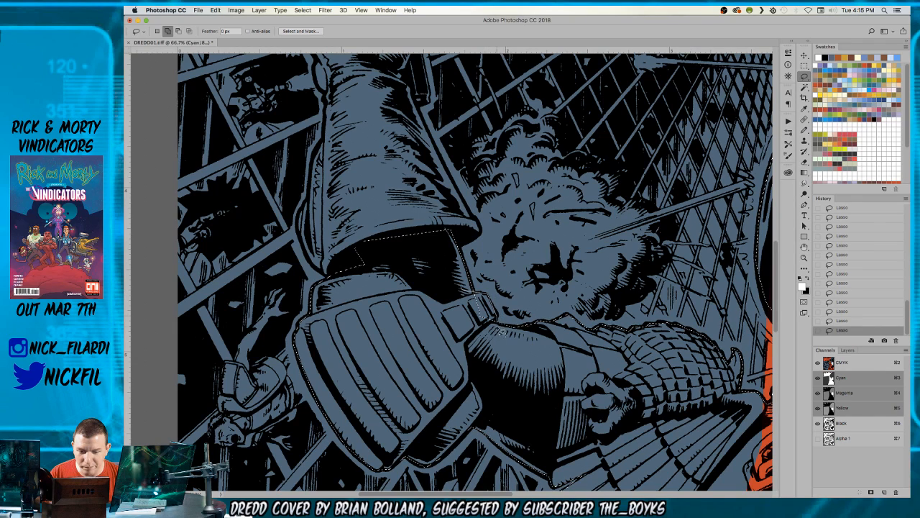
# - Add the raised arm's long glove cuff to the selection, following both of its outer edges
pyautogui.scroll(5, 441, 266)
pyautogui.hscroll(-3, 441, 267)
pyautogui.moveTo(447, 338)
pyautogui.mouseDown()
pyautogui.moveTo(423, 386)
pyautogui.moveTo(405, 390)
pyautogui.moveTo(371, 365)
pyautogui.moveTo(355, 329)
pyautogui.moveTo(363, 333)
pyautogui.moveTo(376, 306)
pyautogui.moveTo(383, 249)
pyautogui.moveTo(381, 261)
pyautogui.moveTo(394, 234)
pyautogui.moveTo(440, 208)
pyautogui.moveTo(483, 381)
pyautogui.mouseUp()
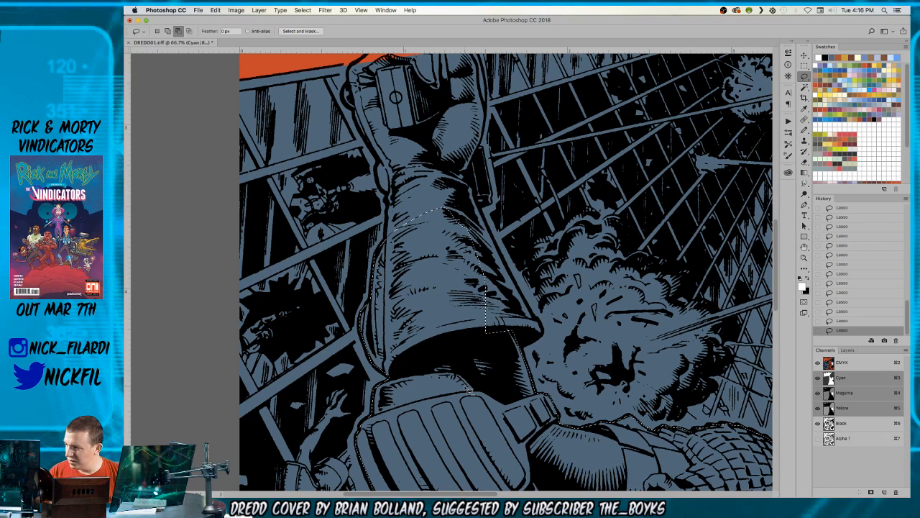
pyautogui.moveTo(428, 258)
pyautogui.mouseDown()
pyautogui.moveTo(428, 303)
pyautogui.moveTo(393, 267)
pyautogui.mouseUp()
pyautogui.moveTo(445, 352)
pyautogui.mouseDown()
pyautogui.moveTo(521, 339)
pyautogui.moveTo(505, 351)
pyautogui.moveTo(511, 343)
pyautogui.moveTo(428, 202)
pyautogui.moveTo(462, 250)
pyautogui.moveTo(442, 188)
pyautogui.moveTo(435, 195)
pyautogui.moveTo(401, 162)
pyautogui.moveTo(369, 228)
pyautogui.mouseUp()
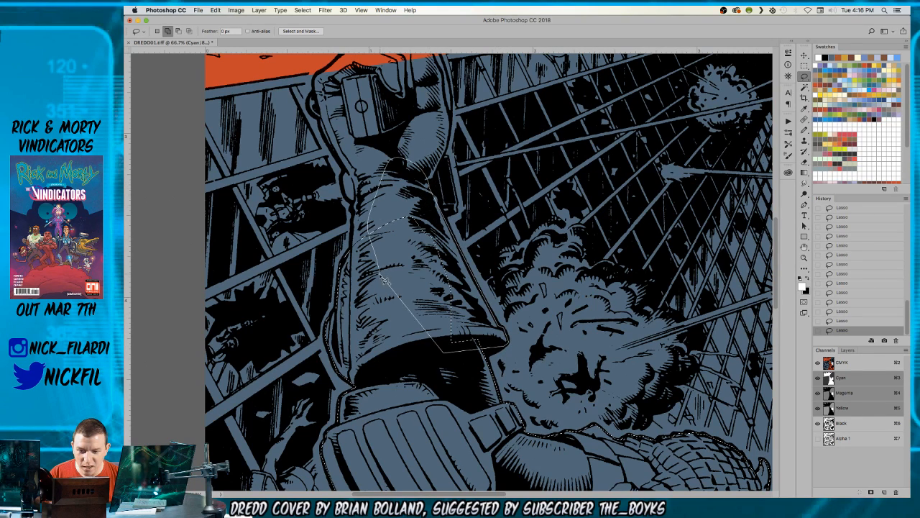
# - Add the gloved hand gripping the pistol to the selection, tracing around the wrist, knuckles and fingers
pyautogui.moveTo(357, 161); pyautogui.dragTo(400, 244)
pyautogui.moveTo(402, 129); pyautogui.dragTo(359, 170)
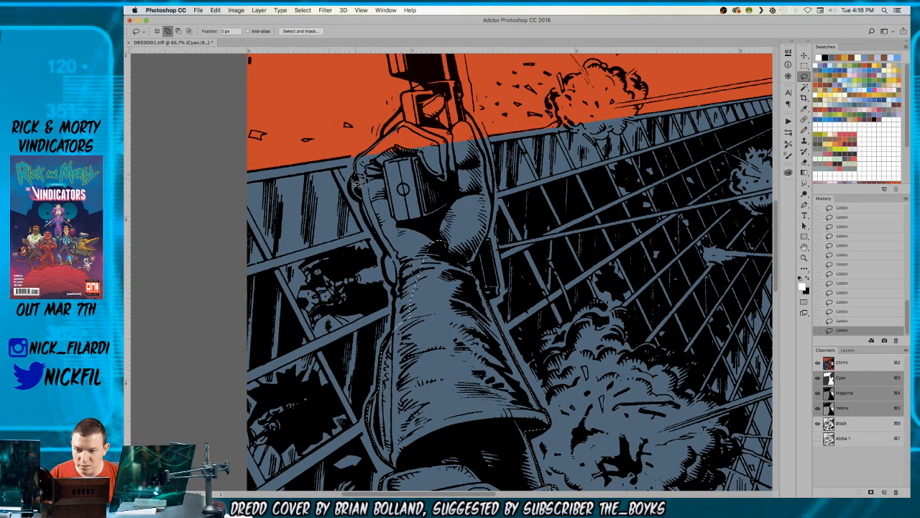
pyautogui.moveTo(374, 230)
pyautogui.mouseDown()
pyautogui.moveTo(398, 268)
pyautogui.moveTo(449, 189)
pyautogui.moveTo(404, 126)
pyautogui.mouseUp()
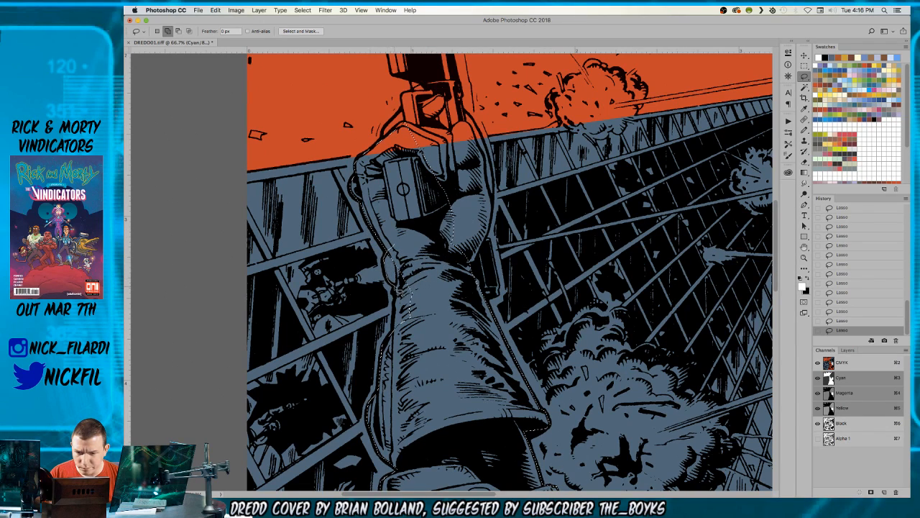
pyautogui.moveTo(418, 305)
pyautogui.mouseDown()
pyautogui.moveTo(426, 257)
pyautogui.moveTo(456, 258)
pyautogui.moveTo(470, 284)
pyautogui.moveTo(510, 186)
pyautogui.moveTo(497, 213)
pyautogui.moveTo(500, 175)
pyautogui.moveTo(481, 128)
pyautogui.moveTo(468, 114)
pyautogui.moveTo(425, 106)
pyautogui.moveTo(404, 174)
pyautogui.moveTo(435, 285)
pyautogui.mouseUp()
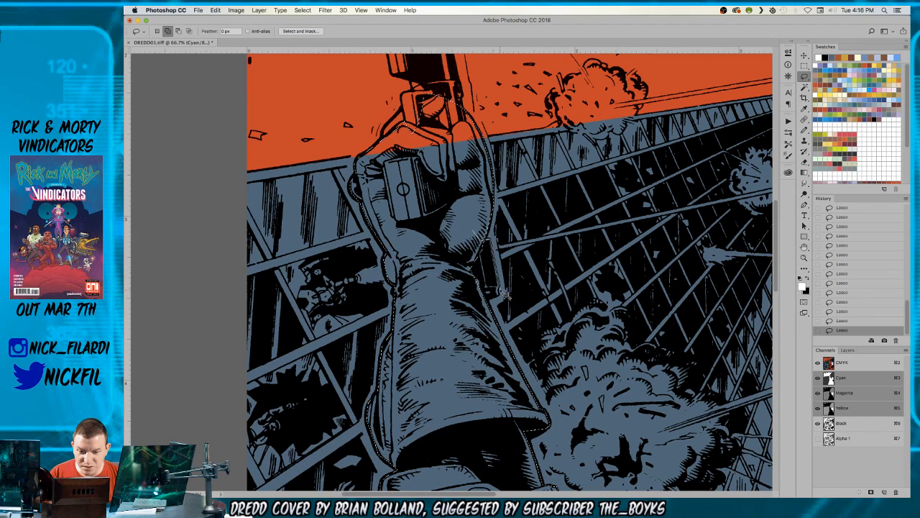
# - Add the pistol to the selection, from the part below the hand through the body and barrel to the muzzle
pyautogui.moveTo(465, 308)
pyautogui.mouseDown()
pyautogui.moveTo(411, 268)
pyautogui.moveTo(442, 229)
pyautogui.moveTo(472, 225)
pyautogui.mouseUp()
pyautogui.moveTo(463, 139)
pyautogui.mouseDown()
pyautogui.moveTo(502, 325)
pyautogui.moveTo(504, 287)
pyautogui.moveTo(506, 296)
pyautogui.moveTo(480, 214)
pyautogui.moveTo(491, 215)
pyautogui.moveTo(468, 205)
pyautogui.mouseUp()
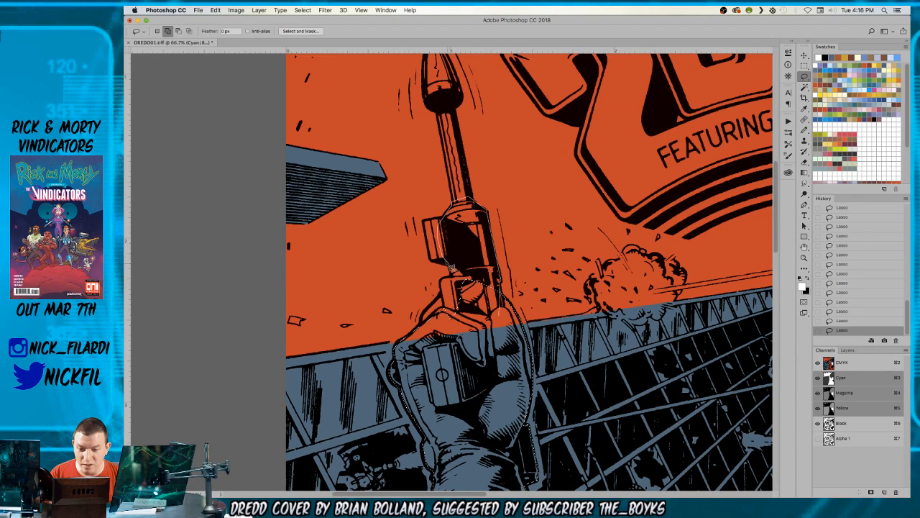
pyautogui.moveTo(452, 288)
pyautogui.mouseDown()
pyautogui.moveTo(463, 325)
pyautogui.moveTo(503, 315)
pyautogui.mouseUp()
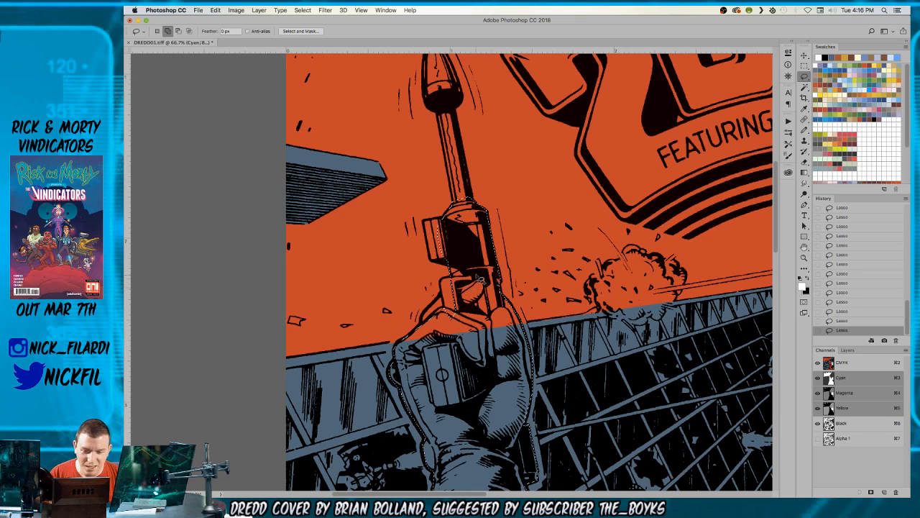
pyautogui.moveTo(445, 286)
pyautogui.mouseDown()
pyautogui.moveTo(442, 308)
pyautogui.moveTo(424, 322)
pyautogui.moveTo(476, 300)
pyautogui.mouseUp()
pyautogui.moveTo(455, 251); pyautogui.dragTo(440, 264)
pyautogui.moveTo(427, 225)
pyautogui.mouseDown()
pyautogui.moveTo(457, 224)
pyautogui.moveTo(489, 259)
pyautogui.mouseUp()
pyautogui.scroll(5, 475, 216)
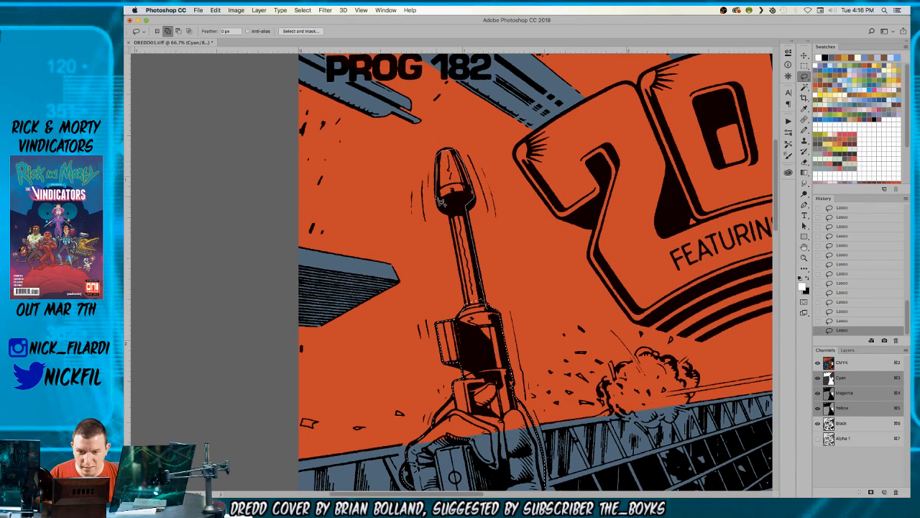
pyautogui.moveTo(455, 218)
pyautogui.mouseDown()
pyautogui.moveTo(480, 339)
pyautogui.moveTo(485, 325)
pyautogui.moveTo(509, 327)
pyautogui.moveTo(554, 358)
pyautogui.moveTo(442, 124)
pyautogui.mouseUp()
# - Add Dredd's lower torso to the selection, following its outer edge from below the eagle shoulder pad down to the belt
pyautogui.press('z')
pyautogui.keyDown('alt'); pyautogui.click(483, 319); pyautogui.keyUp('alt')
pyautogui.keyDown('alt'); pyautogui.click(483, 319); pyautogui.keyUp('alt')
pyautogui.scroll(-5, 494, 232)
pyautogui.hscroll(4, 494, 231)
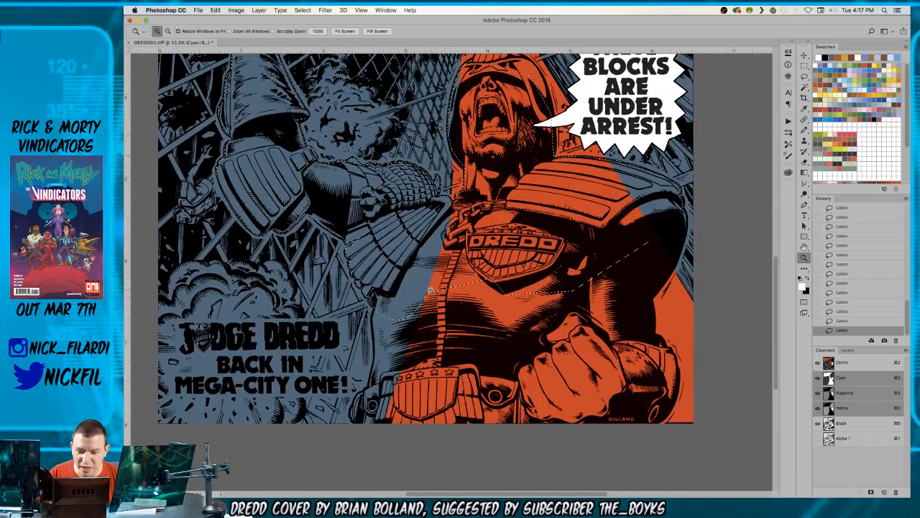
pyautogui.click(405, 289)
pyautogui.press('l')
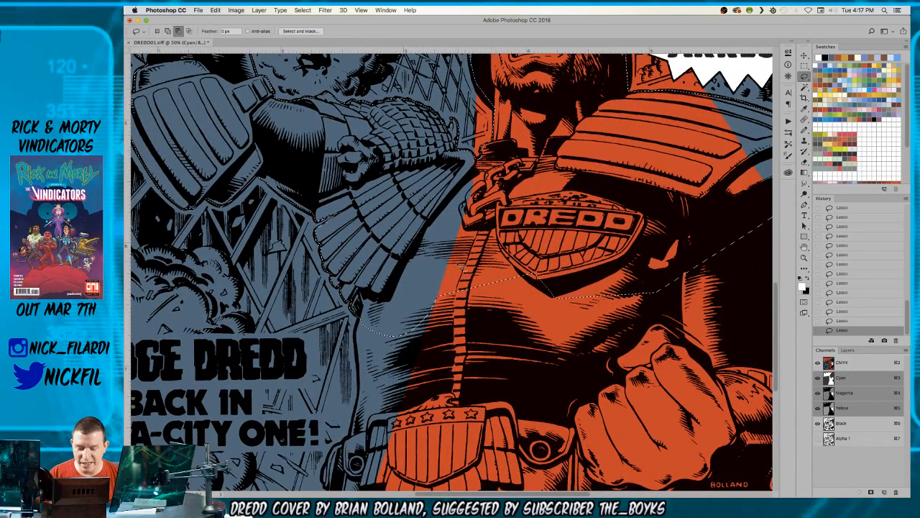
pyautogui.moveTo(468, 320); pyautogui.dragTo(549, 193)
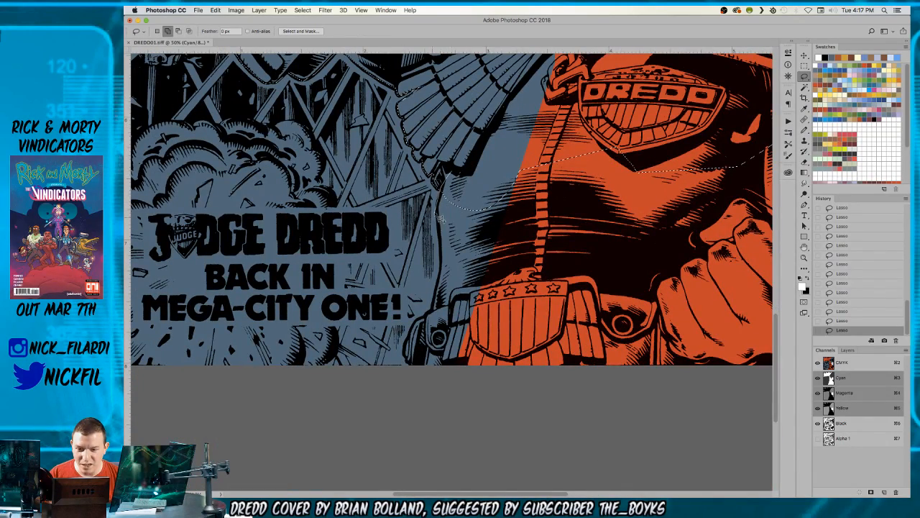
pyautogui.moveTo(464, 343)
pyautogui.mouseDown()
pyautogui.moveTo(627, 89)
pyautogui.moveTo(442, 177)
pyautogui.mouseUp()
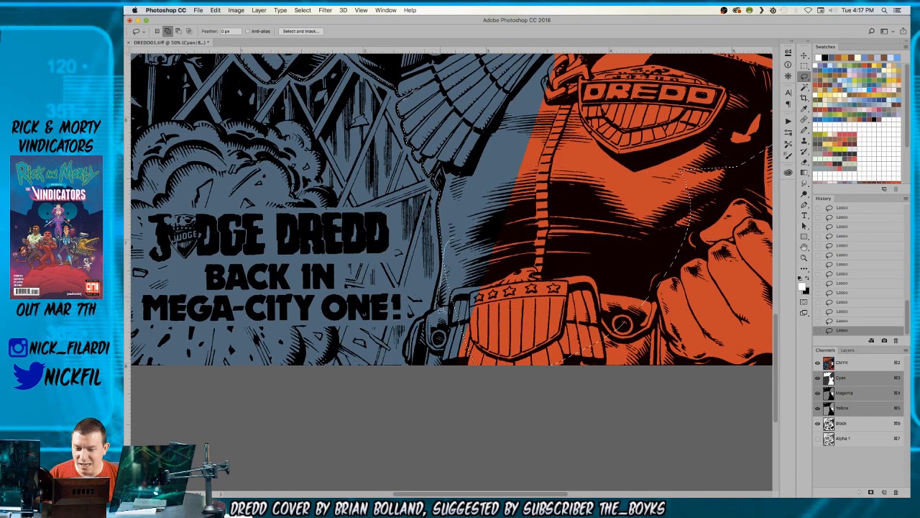
# - Add the belt, buckle and side pouches along the cover's lower edge to the selection, tidying the edge at the waist
pyautogui.moveTo(436, 315)
pyautogui.mouseDown()
pyautogui.moveTo(448, 241)
pyautogui.moveTo(447, 283)
pyautogui.moveTo(546, 294)
pyautogui.mouseUp()
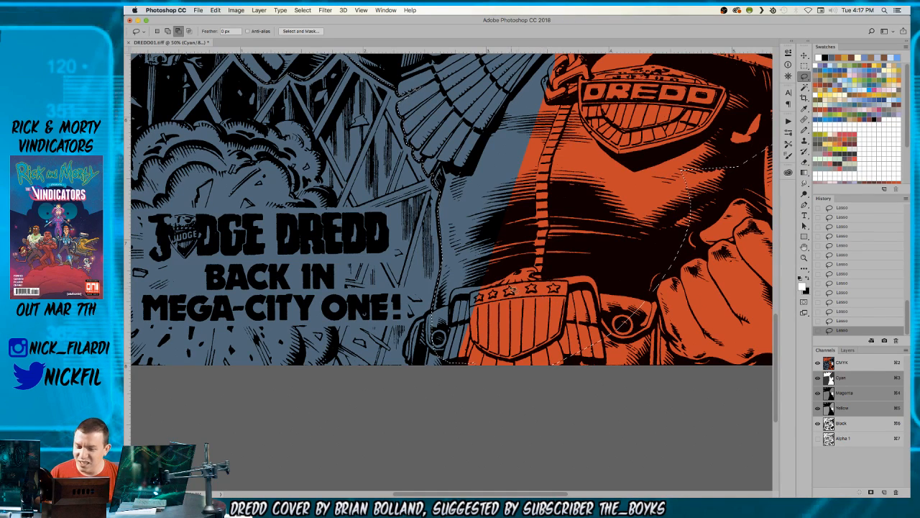
pyautogui.moveTo(446, 198); pyautogui.dragTo(444, 217)
pyautogui.moveTo(446, 300); pyautogui.dragTo(485, 240)
pyautogui.moveTo(452, 334)
pyautogui.mouseDown()
pyautogui.moveTo(482, 272)
pyautogui.moveTo(463, 258)
pyautogui.moveTo(466, 248)
pyautogui.moveTo(440, 281)
pyautogui.mouseUp()
pyautogui.press('shift')
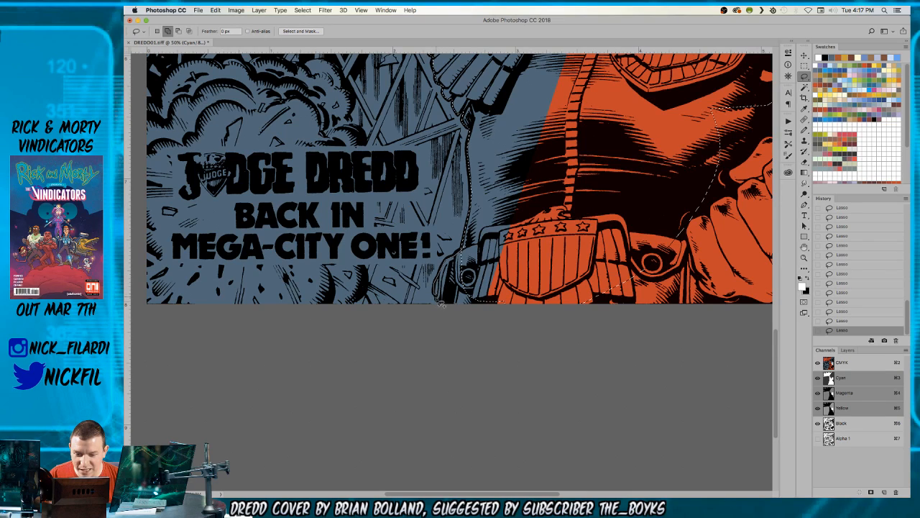
pyautogui.moveTo(481, 324)
pyautogui.mouseDown()
pyautogui.moveTo(571, 223)
pyautogui.moveTo(602, 260)
pyautogui.mouseUp()
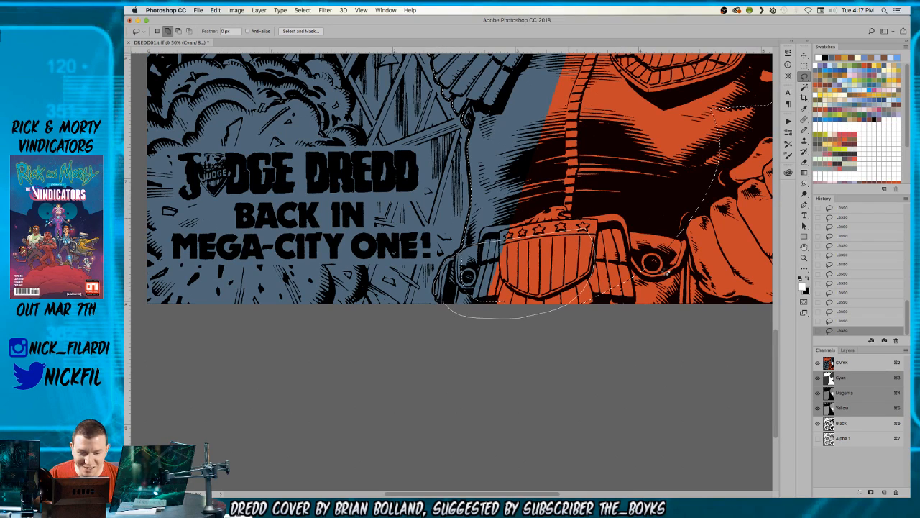
pyautogui.moveTo(718, 247)
pyautogui.mouseDown()
pyautogui.moveTo(465, 291)
pyautogui.moveTo(444, 286)
pyautogui.mouseUp()
# - Refine the selection around the lowered arm and add its fist, forearm and elbow pad
pyautogui.press('alt')
pyautogui.moveTo(530, 94)
pyautogui.mouseDown()
pyautogui.moveTo(470, 402)
pyautogui.moveTo(379, 135)
pyautogui.moveTo(468, 226)
pyautogui.moveTo(497, 191)
pyautogui.mouseUp()
pyautogui.moveTo(555, 162); pyautogui.dragTo(492, 227)
pyautogui.press('shift')
pyautogui.moveTo(477, 132)
pyautogui.mouseDown()
pyautogui.moveTo(575, 108)
pyautogui.moveTo(524, 264)
pyautogui.mouseUp()
pyautogui.moveTo(539, 224)
pyautogui.mouseDown()
pyautogui.moveTo(386, 374)
pyautogui.moveTo(449, 284)
pyautogui.mouseUp()
pyautogui.press('alt')
pyautogui.moveTo(525, 270); pyautogui.dragTo(585, 299)
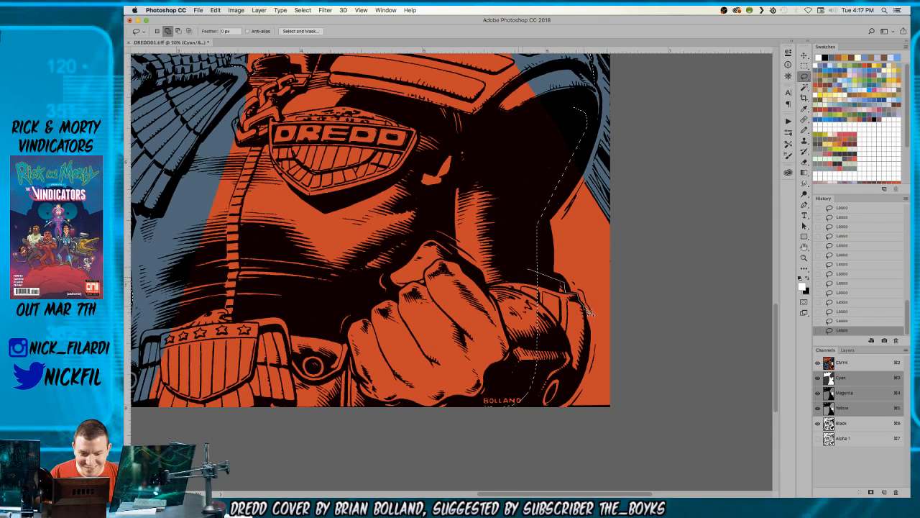
pyautogui.moveTo(593, 349)
pyautogui.mouseDown()
pyautogui.moveTo(578, 395)
pyautogui.moveTo(548, 421)
pyautogui.moveTo(421, 359)
pyautogui.mouseUp()
pyautogui.moveTo(468, 337); pyautogui.dragTo(464, 331)
# - Add the dark upper arm beneath the ribbed shoulder pad to the selection, following its outer edge
pyautogui.press('z')
pyautogui.keyDown('alt'); pyautogui.click(442, 209); pyautogui.keyUp('alt')
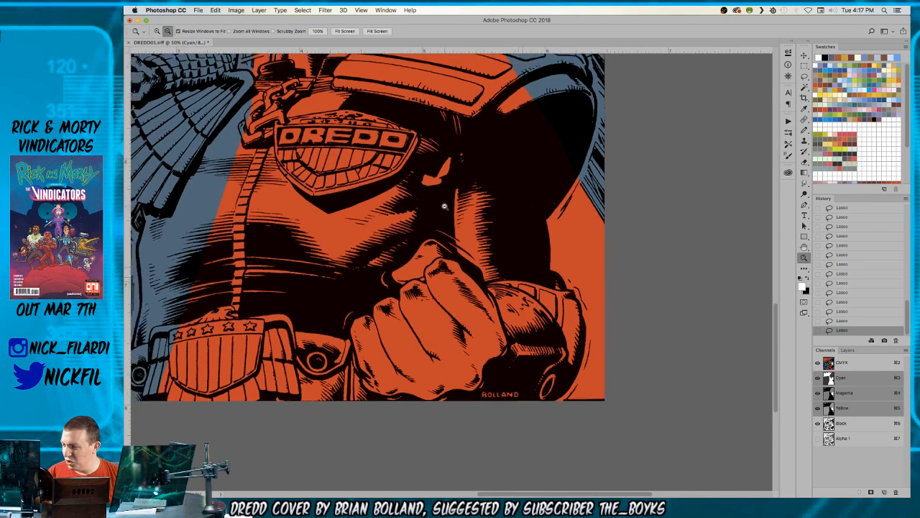
pyautogui.scroll(5, 467, 221)
pyautogui.hscroll(2, 467, 221)
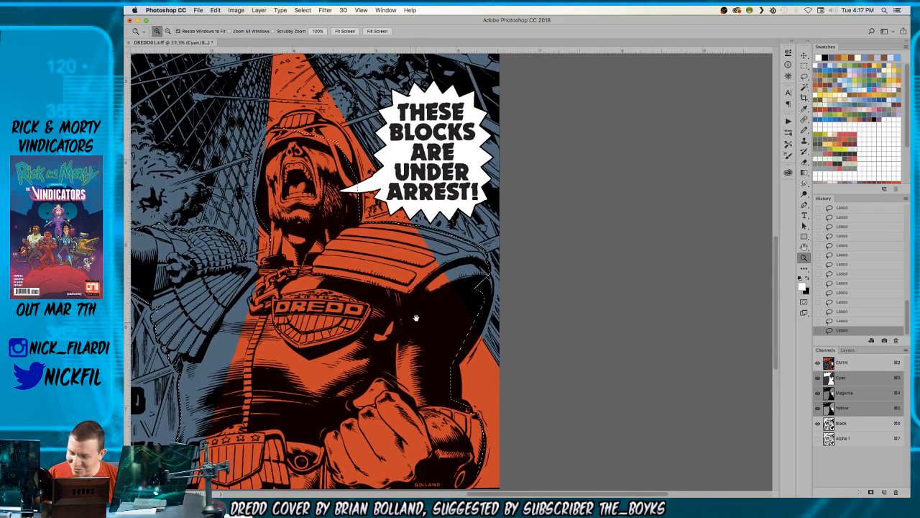
pyautogui.click(478, 268)
pyautogui.press('l')
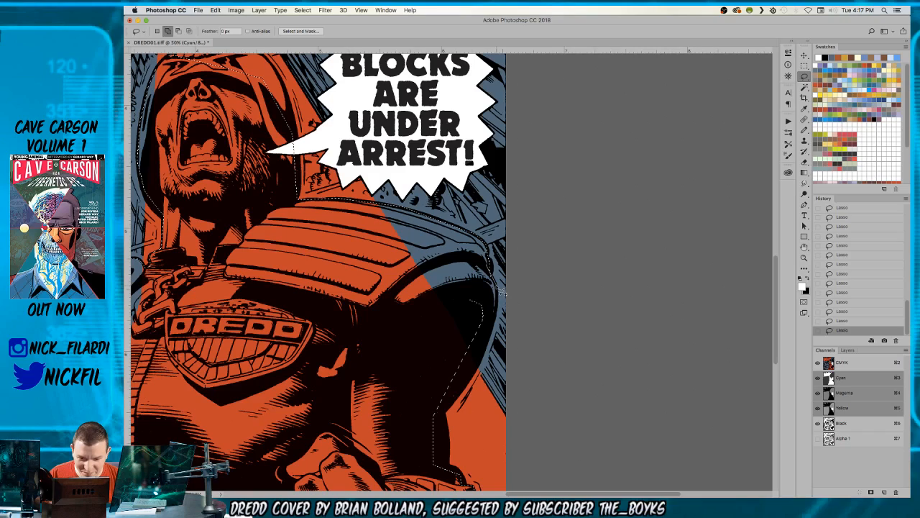
pyautogui.moveTo(501, 291)
pyautogui.mouseDown()
pyautogui.moveTo(491, 340)
pyautogui.moveTo(409, 402)
pyautogui.moveTo(410, 291)
pyautogui.mouseUp()
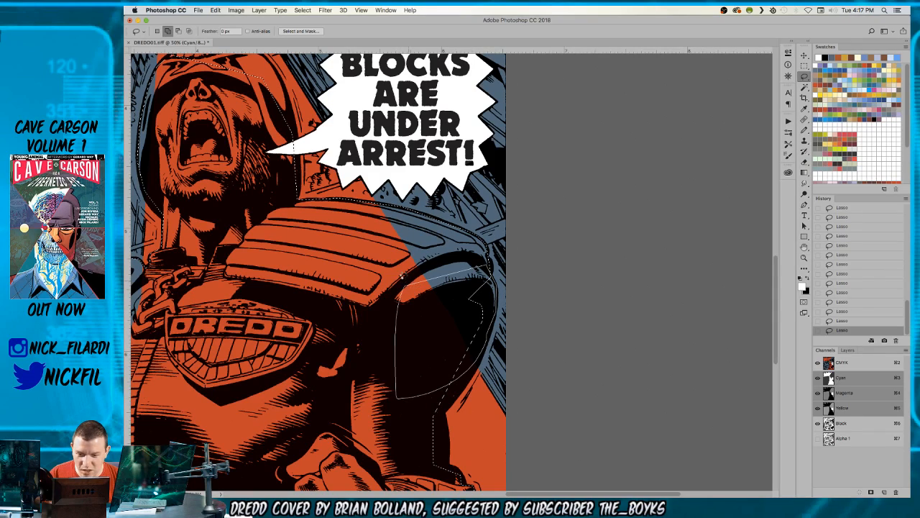
# - Add the top of the helmet, including its ribbed crest and outer rim, to the selection
pyautogui.press('z')
pyautogui.keyDown('alt'); pyautogui.click(401, 276); pyautogui.keyUp('alt')
pyautogui.keyDown('alt'); pyautogui.click(401, 276); pyautogui.keyUp('alt')
pyautogui.click(311, 182)
pyautogui.click(311, 182)
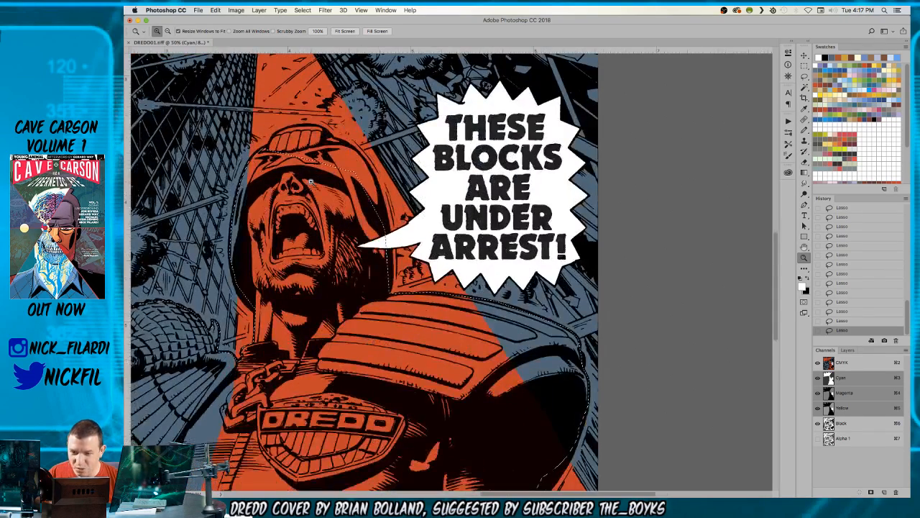
pyautogui.click(311, 181)
pyautogui.press('l')
pyautogui.moveTo(341, 150)
pyautogui.mouseDown()
pyautogui.moveTo(434, 193)
pyautogui.moveTo(434, 206)
pyautogui.mouseUp()
pyautogui.press('shift')
pyautogui.moveTo(511, 335)
pyautogui.mouseDown()
pyautogui.moveTo(485, 223)
pyautogui.moveTo(499, 250)
pyautogui.moveTo(461, 191)
pyautogui.mouseUp()
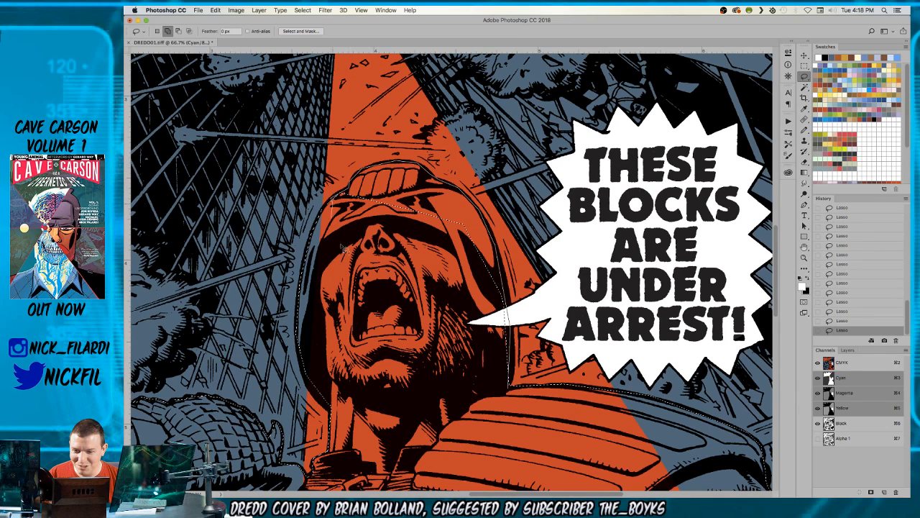
# - Subtract the speech balloon's white tail from the figure selection with the Magic Wand
pyautogui.press('z')
pyautogui.keyDown('alt'); pyautogui.click(418, 255); pyautogui.keyUp('alt')
pyautogui.keyDown('alt'); pyautogui.click(418, 255); pyautogui.keyUp('alt')
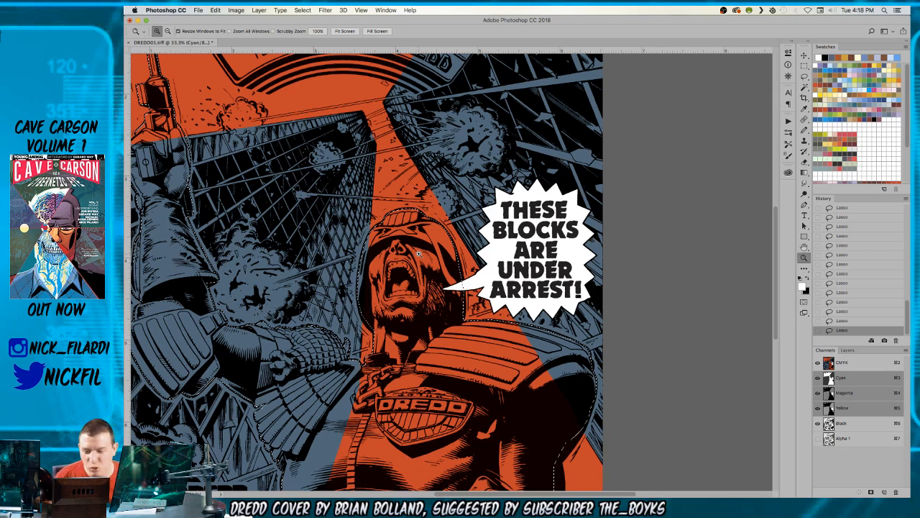
pyautogui.press('w')
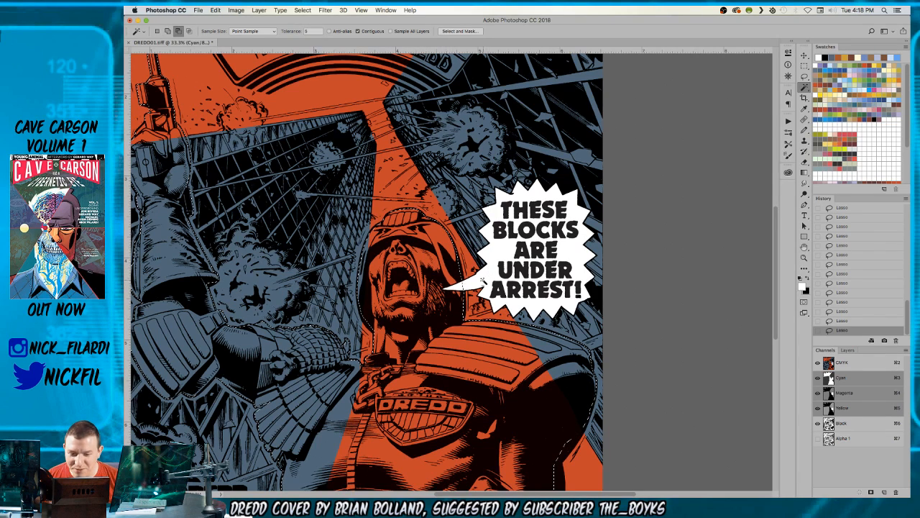
pyautogui.keyDown('alt'); pyautogui.click(459, 314); pyautogui.keyUp('alt')
# - Fill the selected Dredd figure with a light grey-blue in the cyan, magenta and yellow channels
pyautogui.press('z')
pyautogui.keyDown('alt'); pyautogui.click(446, 277); pyautogui.keyUp('alt')
pyautogui.moveTo(438, 398); pyautogui.dragTo(472, 166)
pyautogui.scroll(5, 472, 165)
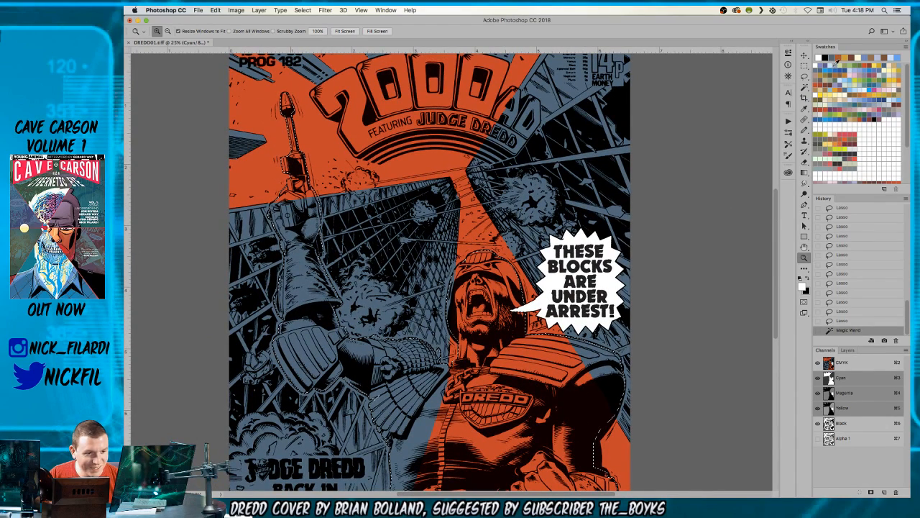
pyautogui.press('alt')
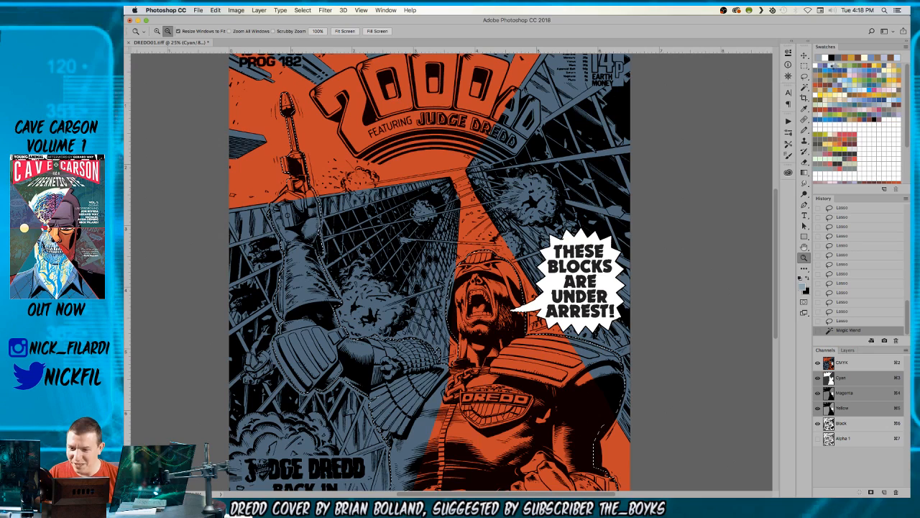
pyautogui.hotkey('alt', 'BackSpace')
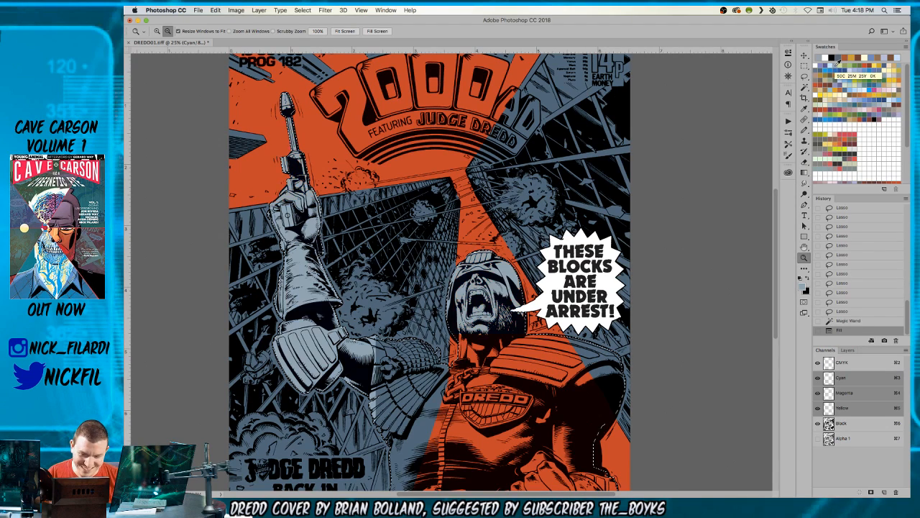
# - Fill the figure with a bright blue swatch, fade the fill to a softer blue, and deselect
pyautogui.click(874, 85)
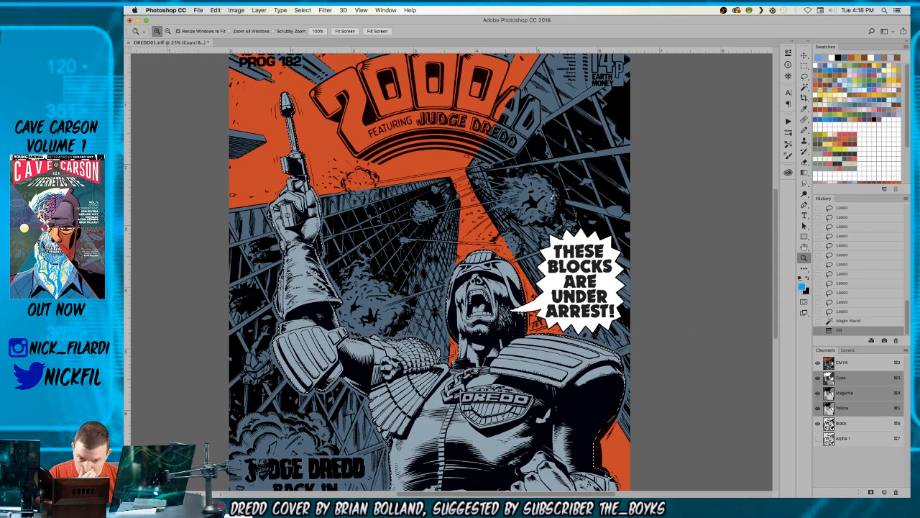
pyautogui.hotkey('alt', 'BackSpace')
pyautogui.press('b')
pyautogui.press('super+d')
# - Save the file and lasso a loose outline around the 2000 AD masthead, following the curved stripes along its underside
pyautogui.press('z')
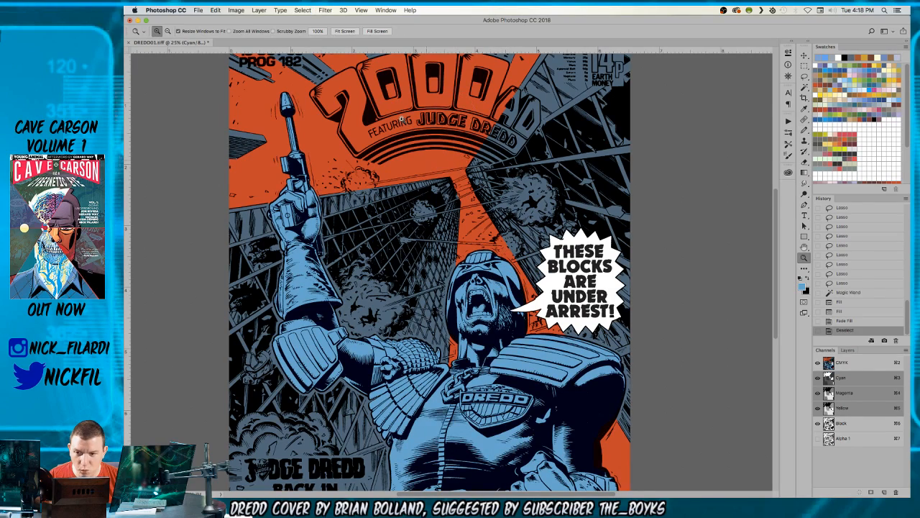
pyautogui.click(404, 123)
pyautogui.click(404, 122)
pyautogui.moveTo(505, 96); pyautogui.dragTo(471, 244)
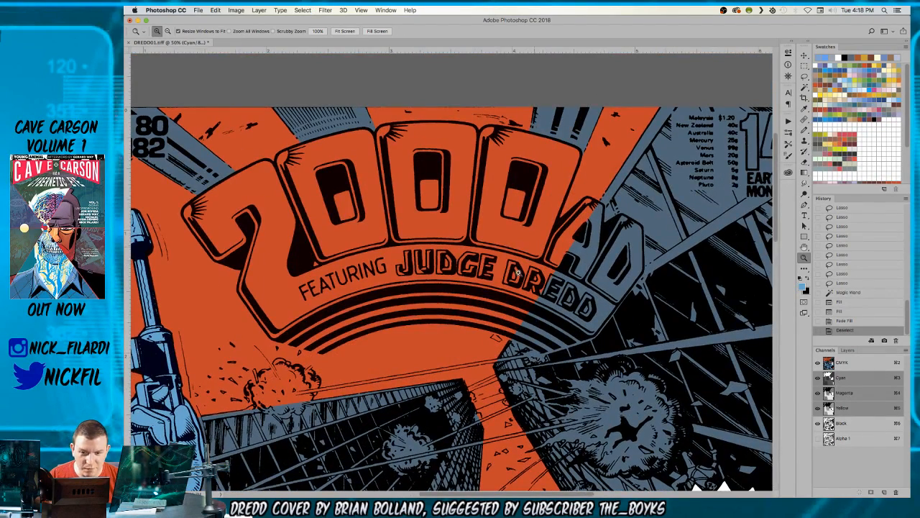
pyautogui.press('l')
pyautogui.press('super+s')
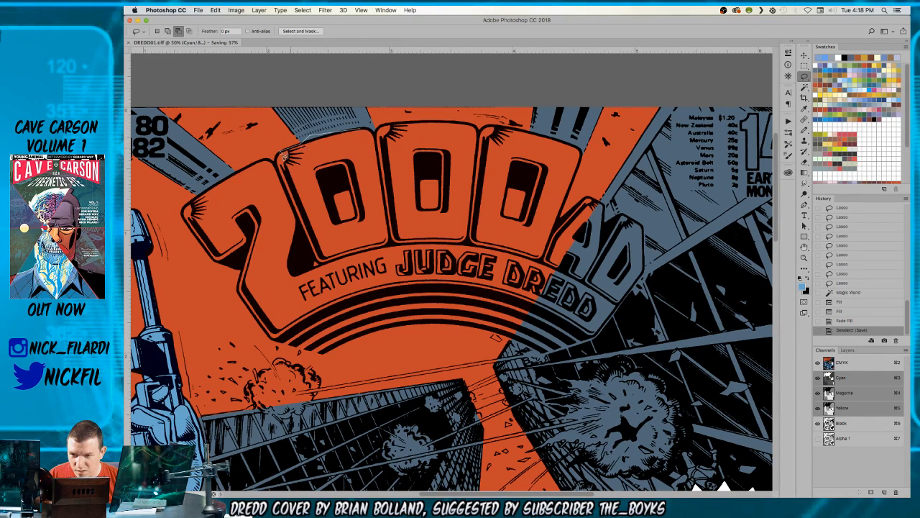
pyautogui.moveTo(174, 193)
pyautogui.mouseDown()
pyautogui.moveTo(171, 233)
pyautogui.moveTo(240, 364)
pyautogui.moveTo(259, 340)
pyautogui.moveTo(331, 361)
pyautogui.moveTo(325, 357)
pyautogui.moveTo(387, 323)
pyautogui.moveTo(375, 333)
pyautogui.moveTo(438, 325)
pyautogui.mouseUp()
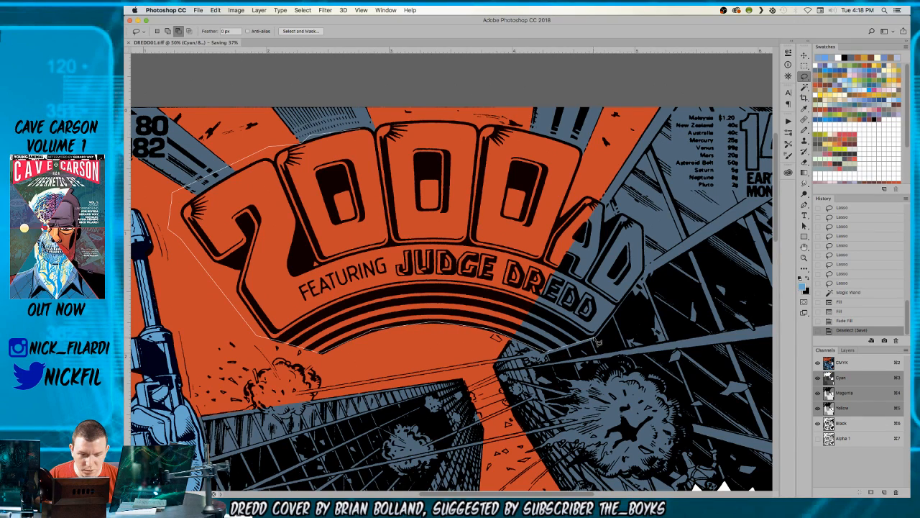
pyautogui.moveTo(642, 286); pyautogui.dragTo(643, 281)
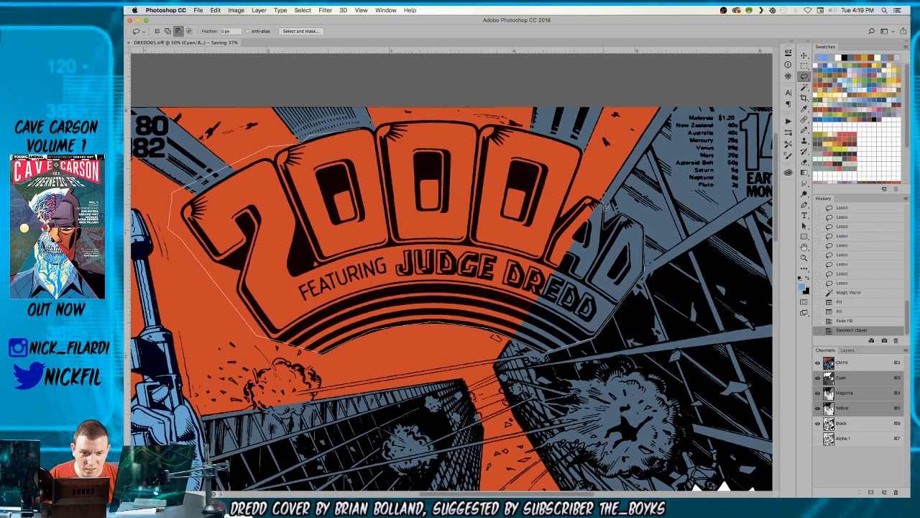
pyautogui.moveTo(566, 130)
pyautogui.mouseDown()
pyautogui.moveTo(467, 107)
pyautogui.moveTo(426, 113)
pyautogui.mouseUp()
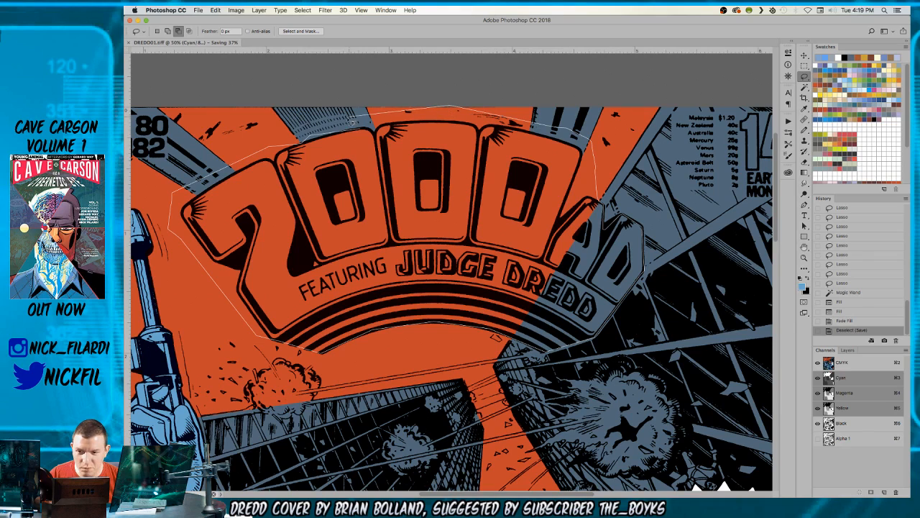
pyautogui.moveTo(359, 133); pyautogui.dragTo(333, 131)
# - Subtract the three building areas along the masthead's upper edge from the selection with the Magic Wand
pyautogui.press('w')
pyautogui.keyDown('alt'); pyautogui.click(341, 127); pyautogui.keyUp('alt')
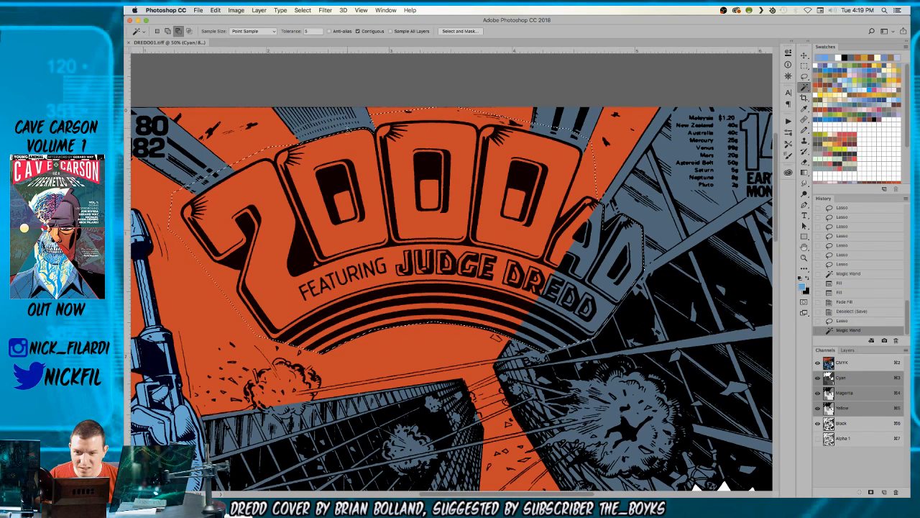
pyautogui.keyDown('alt'); pyautogui.click(568, 135); pyautogui.keyUp('alt')
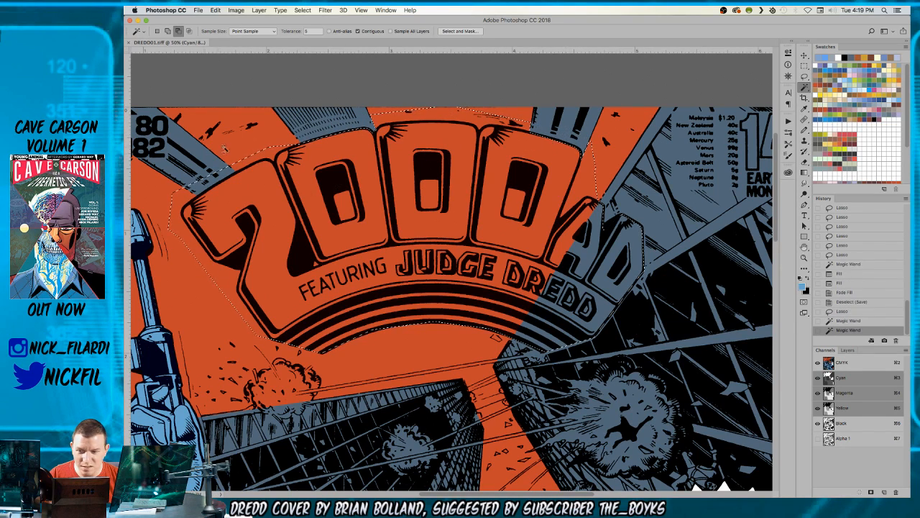
pyautogui.keyDown('alt'); pyautogui.click(214, 167); pyautogui.keyUp('alt')
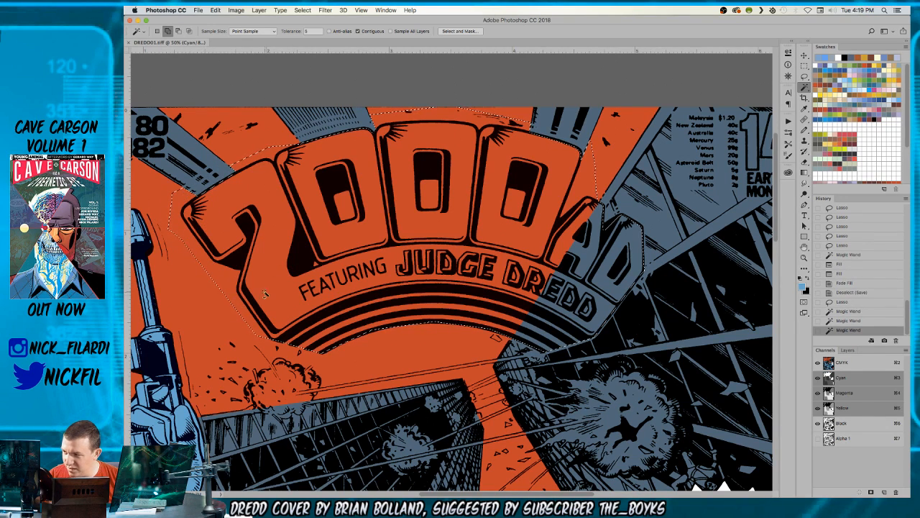
# - Fill the selected 2000 AD masthead with the figure's light blue and deselect
pyautogui.press('z')
pyautogui.click(235, 245)
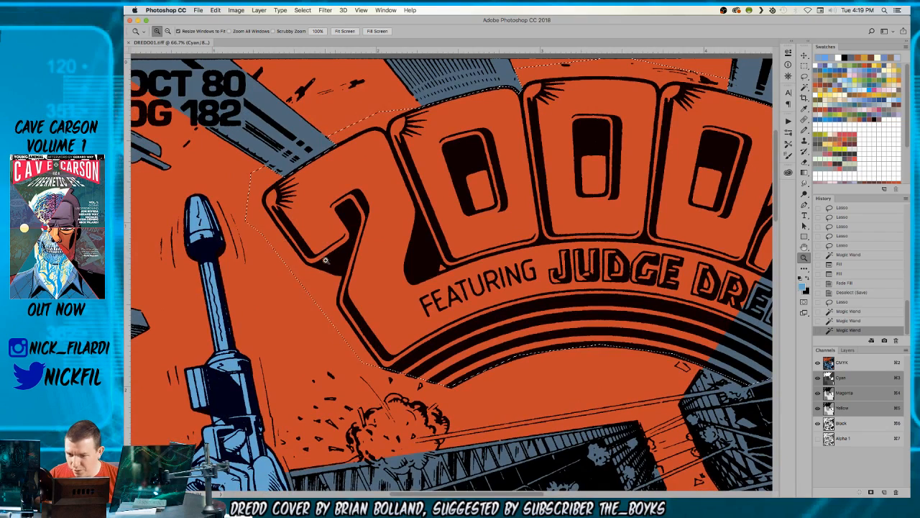
pyautogui.press('super+minus')
pyautogui.press('super+minus')
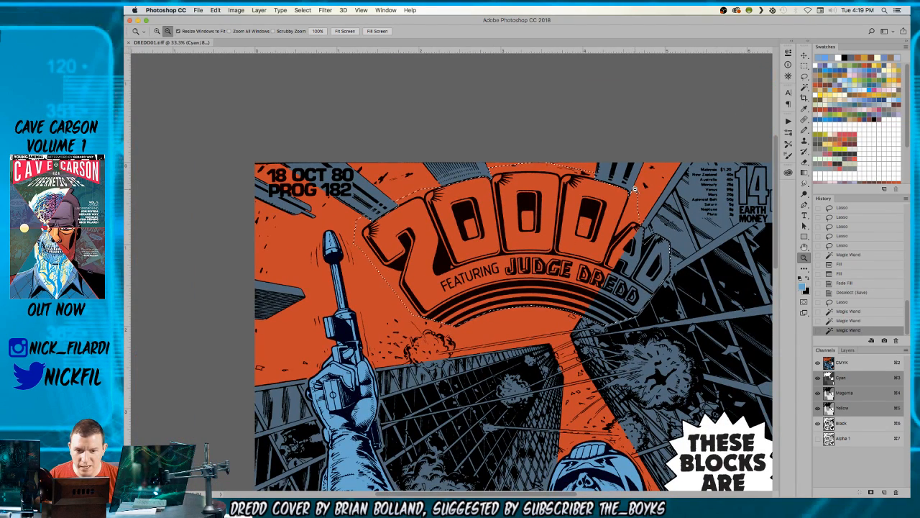
pyautogui.hotkey('alt', 'BackSpace')
pyautogui.press('super+d')
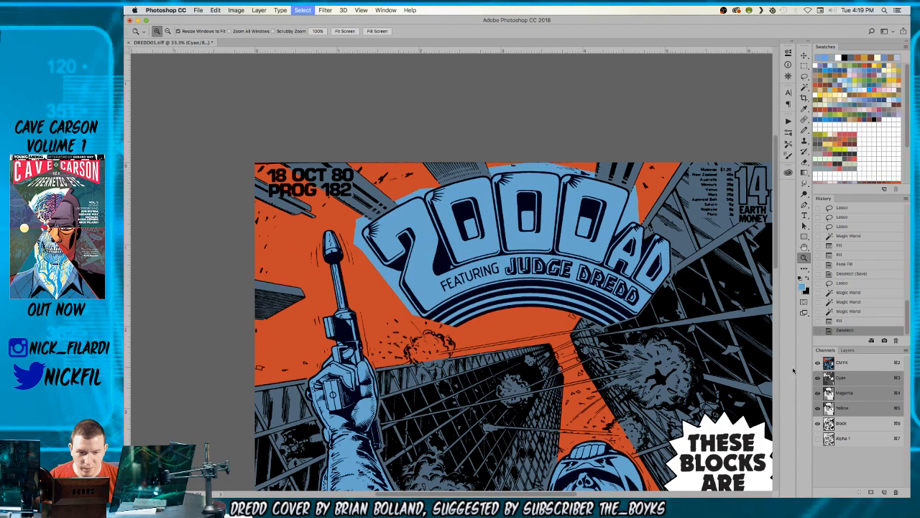
# - With all CMYK channels active, select the stray blue patches around the masthead and the inner openings of the three zeros
pyautogui.press('w')
pyautogui.press('super+2')
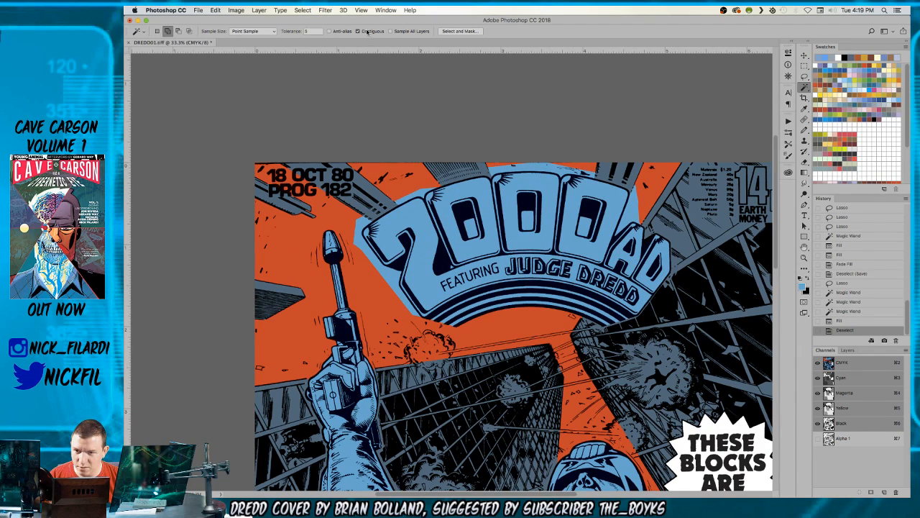
pyautogui.click(408, 205)
pyautogui.keyDown('shift'); pyautogui.click(435, 290); pyautogui.keyUp('shift')
pyautogui.click(638, 205)
pyautogui.click(567, 169)
pyautogui.click(586, 224)
pyautogui.click(531, 216)
pyautogui.click(471, 228)
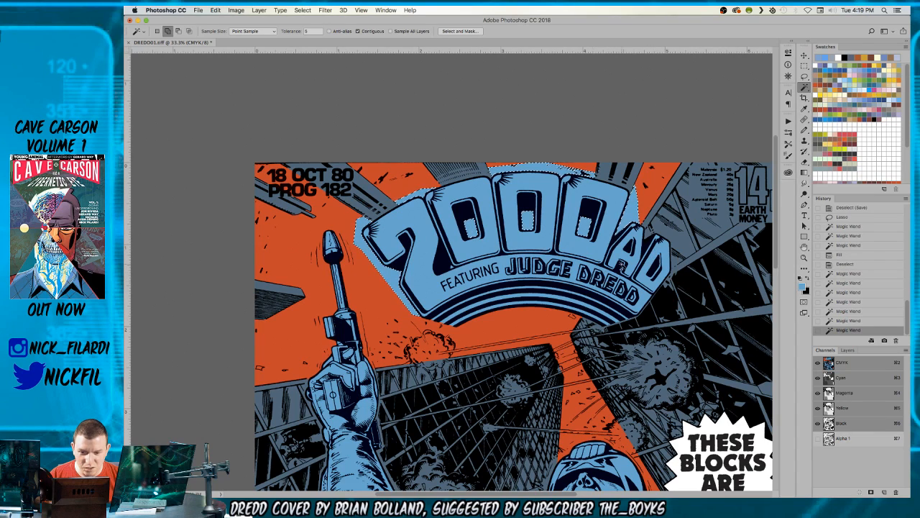
# - Expand the selection, fill it with the sky's orange in the color channels, and deselect
pyautogui.press('F2')
pyautogui.press('b')
pyautogui.keyDown('alt'); pyautogui.click(381, 295); pyautogui.keyUp('alt')
pyautogui.hotkey('alt', 'BackSpace')
pyautogui.press('super+d')
pyautogui.hscroll(5, 460, 258)
pyautogui.scroll(-2, 460, 258)
pyautogui.press('z')
pyautogui.keyDown('alt'); pyautogui.click(465, 231); pyautogui.keyUp('alt')
pyautogui.moveTo(479, 405); pyautogui.dragTo(564, 297)
pyautogui.scroll(4, 564, 298)
pyautogui.click(496, 254)
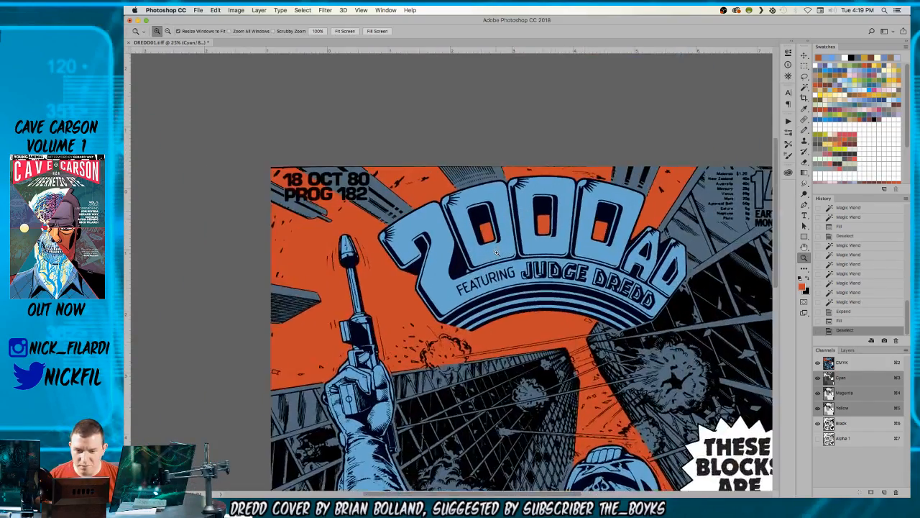
# - Paint the interior of the explosion beside the raised gun pale yellow with a reduced Pencil brush
pyautogui.click(496, 251)
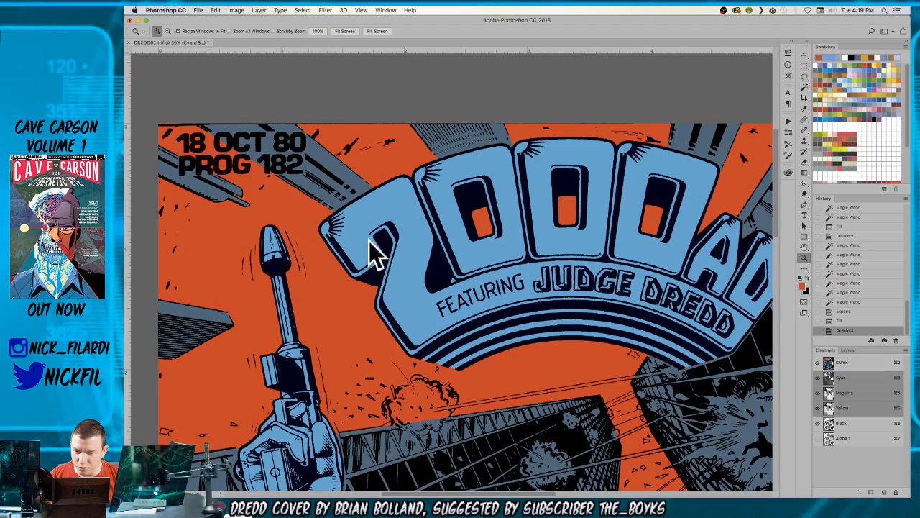
pyautogui.moveTo(639, 406); pyautogui.dragTo(624, 226)
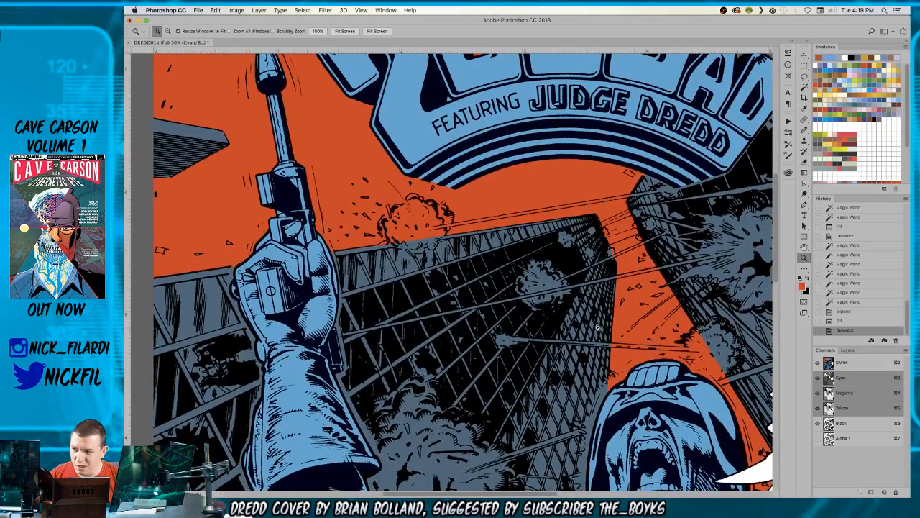
pyautogui.keyDown('alt'); pyautogui.click(587, 274); pyautogui.keyUp('alt')
pyautogui.moveTo(623, 315); pyautogui.dragTo(521, 236)
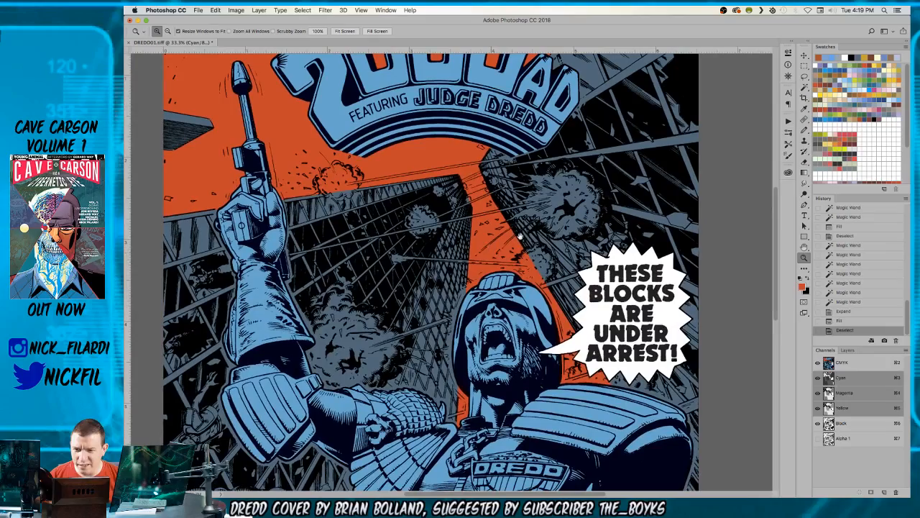
pyautogui.click(834, 95)
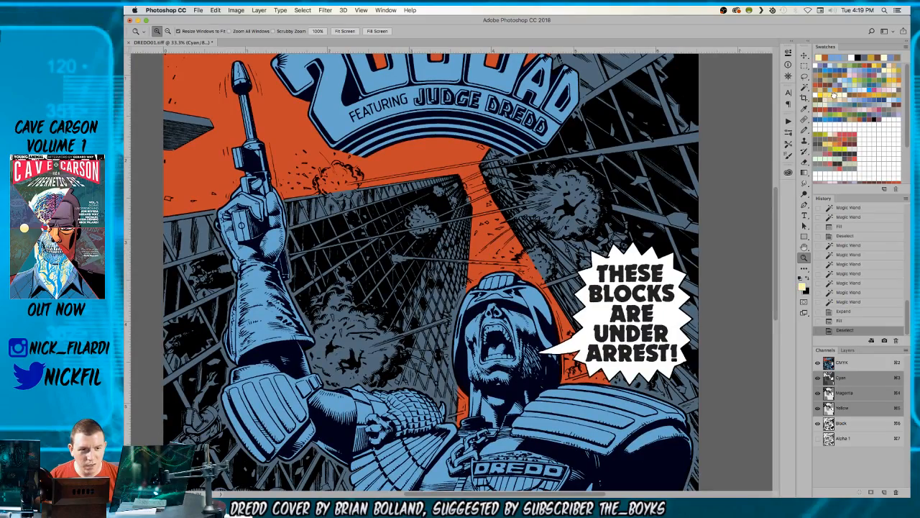
pyautogui.click(373, 177)
pyautogui.click(402, 209)
pyautogui.click(435, 237)
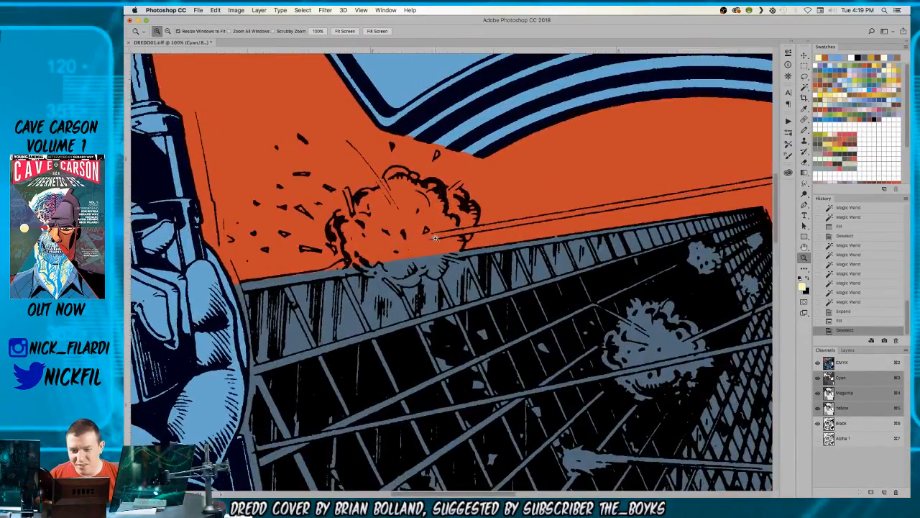
pyautogui.click(436, 238)
pyautogui.press('b')
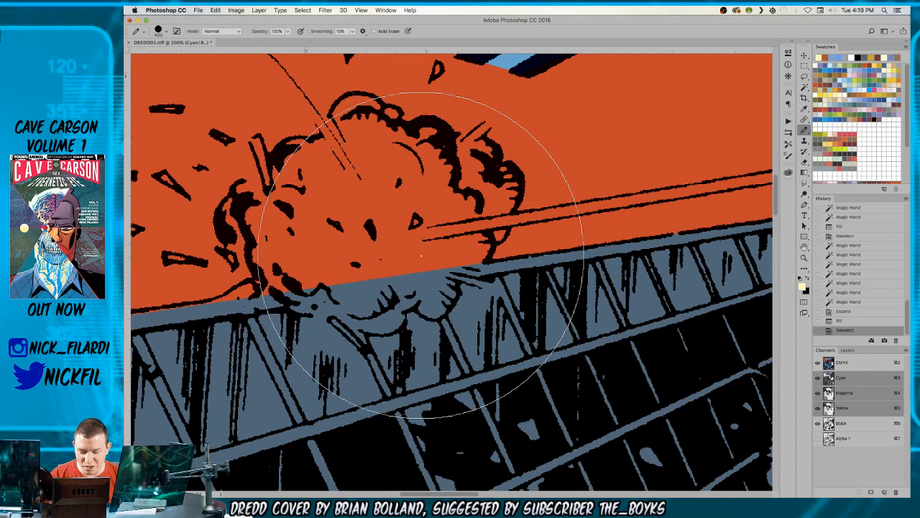
pyautogui.press('[')
pyautogui.press('[')
pyautogui.press('[')
pyautogui.press('[')
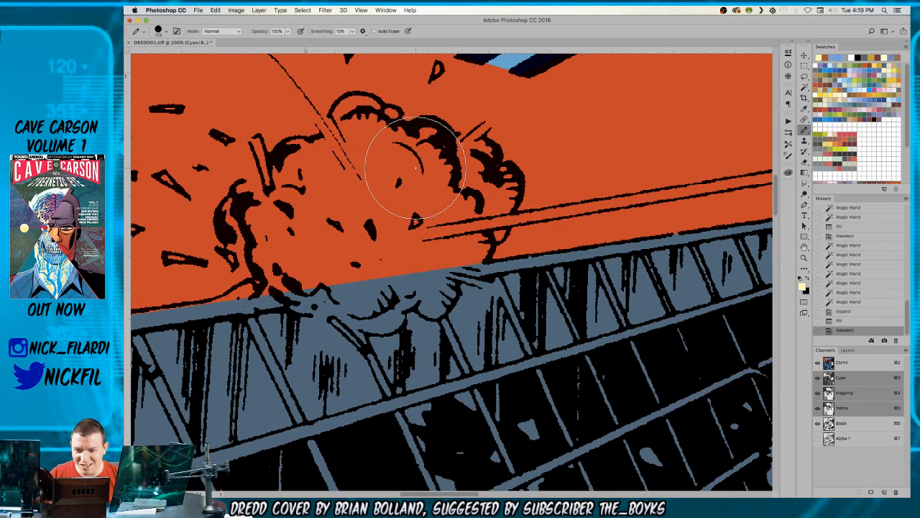
pyautogui.moveTo(418, 175); pyautogui.dragTo(421, 199)
pyautogui.click(463, 183)
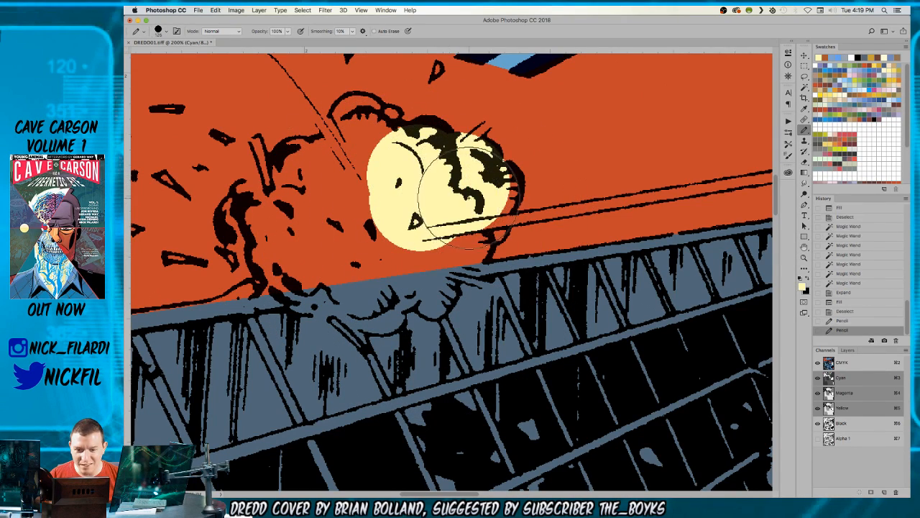
pyautogui.click(467, 199)
pyautogui.click(442, 210)
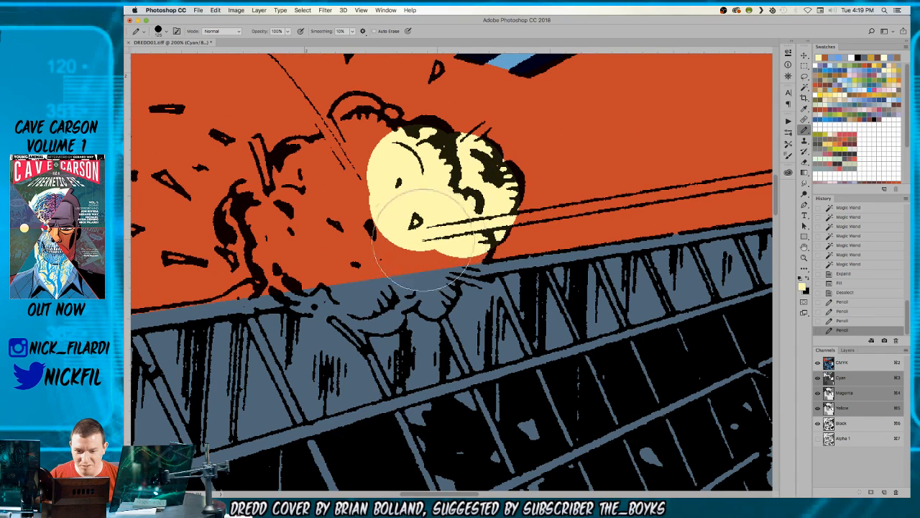
pyautogui.click(436, 240)
pyautogui.moveTo(389, 255)
pyautogui.mouseDown()
pyautogui.moveTo(331, 245)
pyautogui.moveTo(361, 161)
pyautogui.moveTo(344, 207)
pyautogui.moveTo(335, 192)
pyautogui.moveTo(446, 225)
pyautogui.mouseUp()
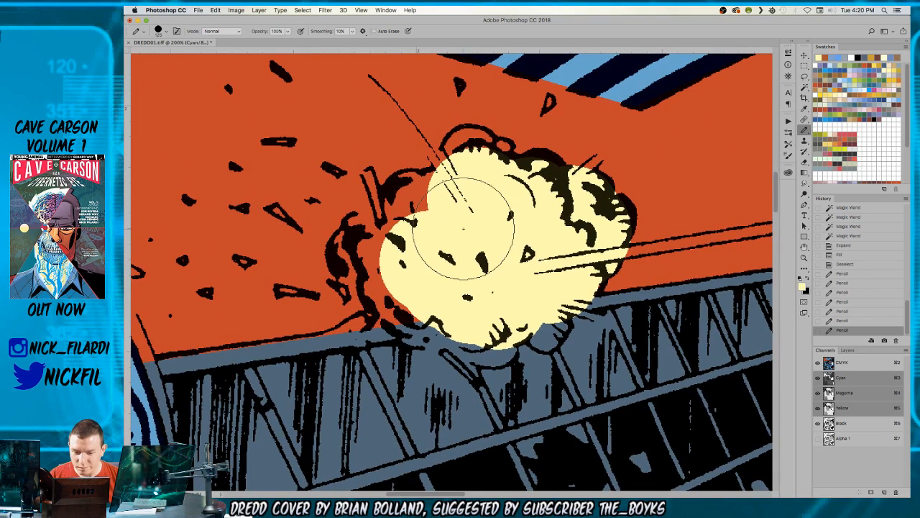
# - Lasso the unpainted edges of the explosion beside the gun, fill them with pale yellow, and deselect
pyautogui.press('l')
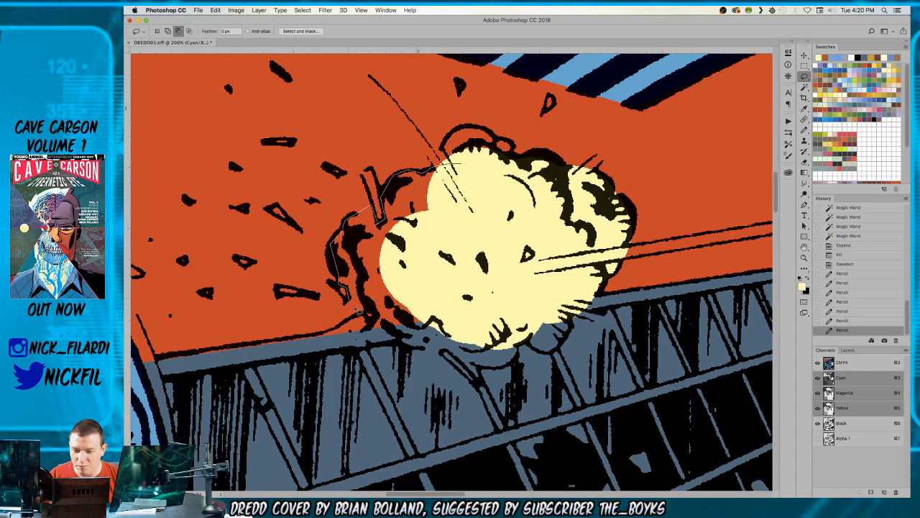
pyautogui.moveTo(399, 309)
pyautogui.mouseDown()
pyautogui.moveTo(422, 310)
pyautogui.moveTo(467, 254)
pyautogui.moveTo(480, 201)
pyautogui.mouseUp()
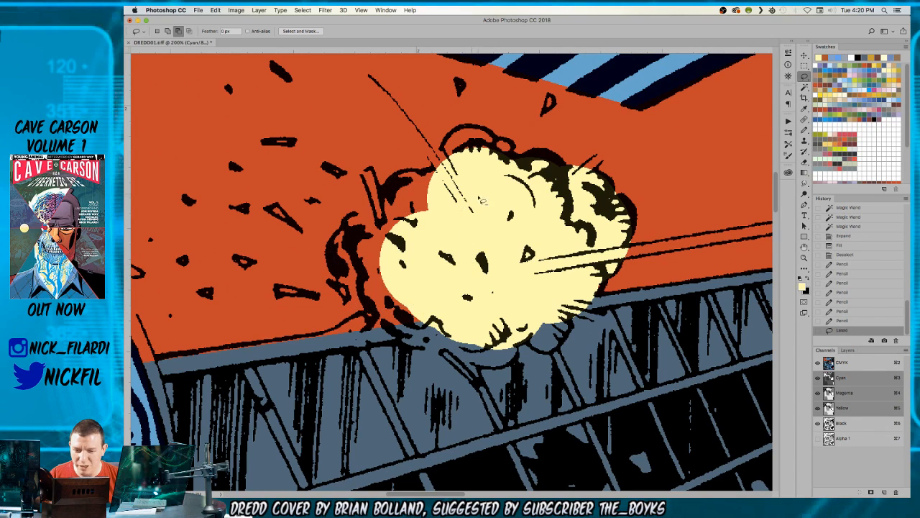
pyautogui.scroll(-5, 481, 134)
pyautogui.hscroll(-3, 480, 133)
pyautogui.moveTo(513, 154)
pyautogui.mouseDown()
pyautogui.moveTo(510, 181)
pyautogui.moveTo(484, 210)
pyautogui.mouseUp()
pyautogui.moveTo(429, 178)
pyautogui.mouseDown()
pyautogui.moveTo(448, 210)
pyautogui.moveTo(433, 209)
pyautogui.moveTo(460, 213)
pyautogui.moveTo(452, 207)
pyautogui.moveTo(485, 230)
pyautogui.moveTo(517, 228)
pyautogui.moveTo(533, 248)
pyautogui.moveTo(578, 246)
pyautogui.moveTo(560, 147)
pyautogui.mouseUp()
pyautogui.moveTo(604, 82); pyautogui.dragTo(462, 178)
pyautogui.hotkey('alt', 'BackSpace')
pyautogui.hotkey('ctrl', 'd')
# - Paint the explosion's topmost puffs pale yellow with a smaller Pencil brush
pyautogui.press('b')
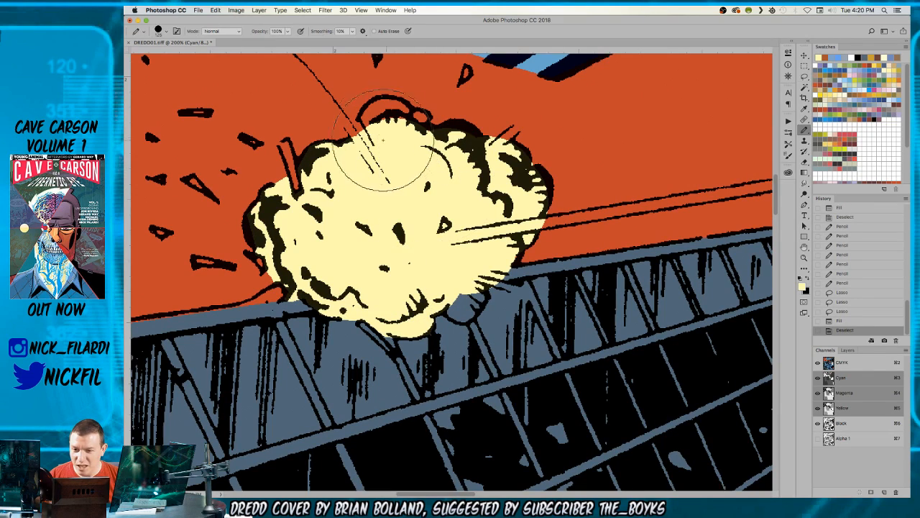
pyautogui.press('[')
pyautogui.press('[')
pyautogui.press('[')
pyautogui.press('[')
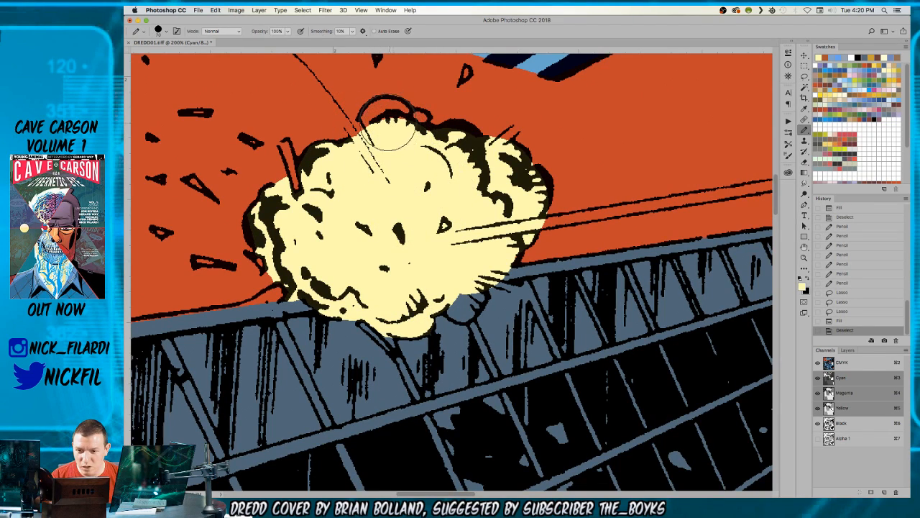
pyautogui.click(387, 126)
pyautogui.moveTo(406, 142); pyautogui.dragTo(419, 128)
# - Clean up the explosion's upper edge with sampled orange and pale yellow, and paint its remaining lower puff pale yellow
pyautogui.keyDown('alt'); pyautogui.click(446, 107); pyautogui.keyUp('alt')
pyautogui.press('[')
pyautogui.press('[')
pyautogui.press('[')
pyautogui.press('[')
pyautogui.press('[')
pyautogui.click(440, 123)
pyautogui.keyDown('alt'); pyautogui.click(400, 173); pyautogui.keyUp('alt')
pyautogui.moveTo(428, 144); pyautogui.dragTo(447, 141)
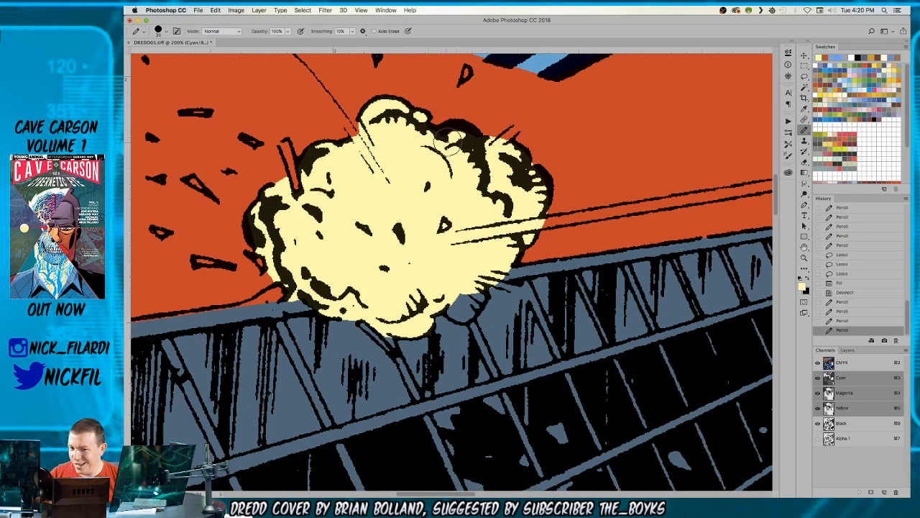
pyautogui.click(451, 142)
pyautogui.moveTo(451, 316)
pyautogui.mouseDown()
pyautogui.moveTo(458, 351)
pyautogui.moveTo(469, 275)
pyautogui.moveTo(482, 264)
pyautogui.mouseUp()
pyautogui.keyDown('alt'); pyautogui.click(455, 210); pyautogui.keyUp('alt')
pyautogui.click(493, 251)
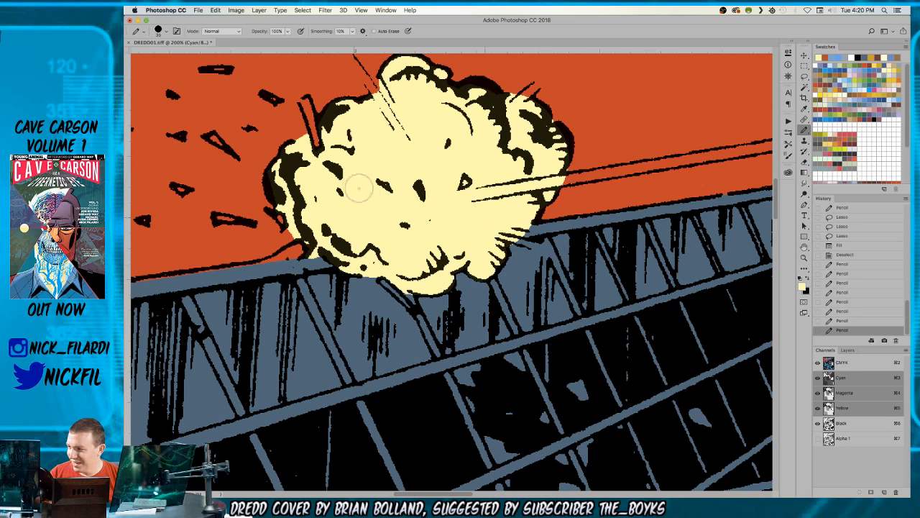
# - Retouch the building's roof edge between the hand and the explosion with the building's sampled gray-blue
pyautogui.scroll(3, 451, 252)
pyautogui.hscroll(-3, 450, 252)
pyautogui.press('z')
pyautogui.keyDown('alt'); pyautogui.click(460, 272); pyautogui.keyUp('alt')
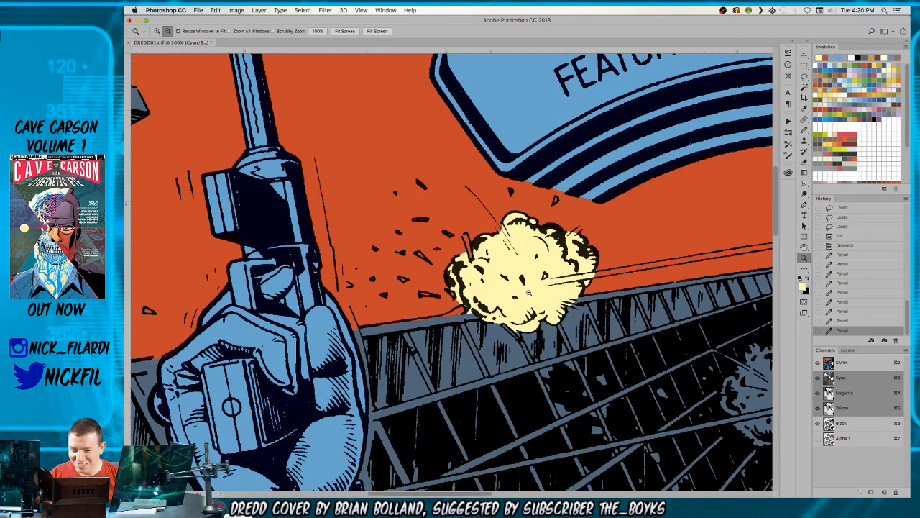
pyautogui.press('b')
pyautogui.keyDown('alt'); pyautogui.click(374, 332); pyautogui.keyUp('alt')
pyautogui.click(373, 332)
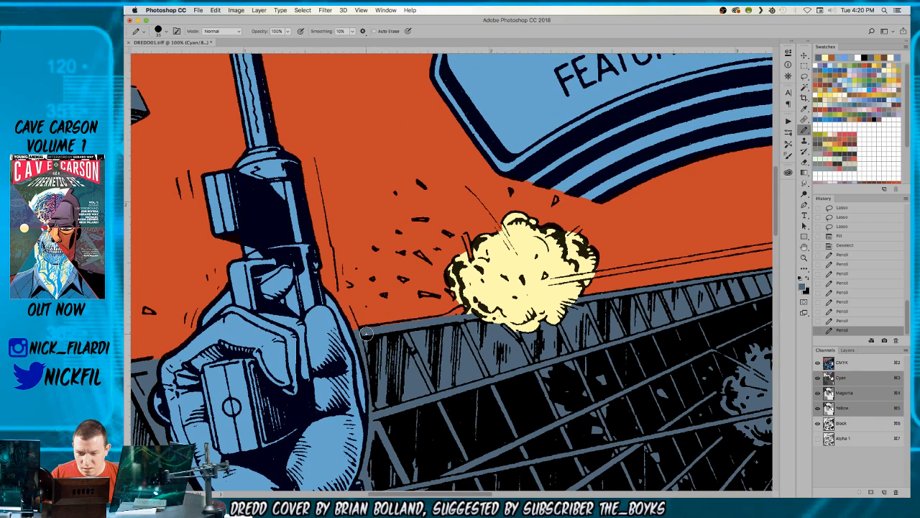
pyautogui.click(460, 318)
pyautogui.click(455, 316)
# - Paint a straight pale yellow beam from the explosion across the sky to the building beneath the masthead's lower edge
pyautogui.press('z')
pyautogui.keyDown('alt'); pyautogui.click(519, 289); pyautogui.keyUp('alt')
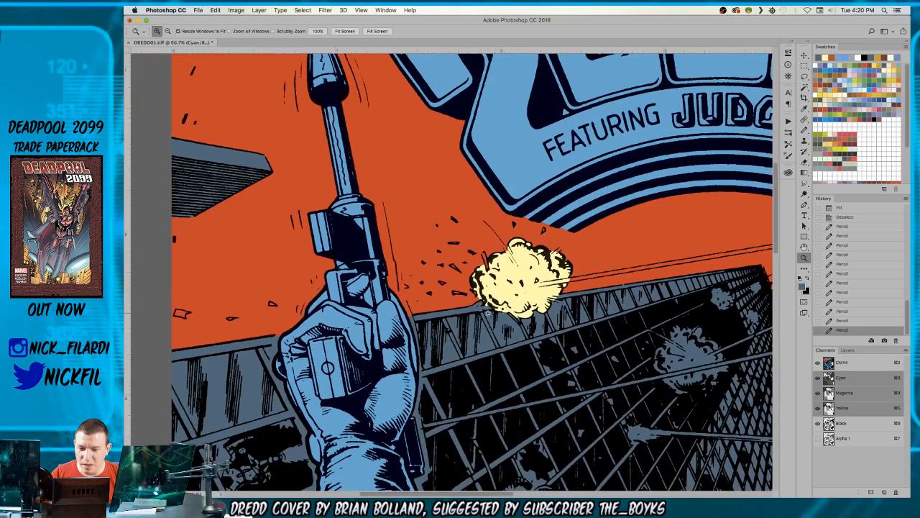
pyautogui.press('b')
pyautogui.keyDown('alt'); pyautogui.click(516, 301); pyautogui.keyUp('alt')
pyautogui.moveTo(592, 321)
pyautogui.mouseDown()
pyautogui.moveTo(295, 314)
pyautogui.moveTo(374, 354)
pyautogui.mouseUp()
pyautogui.press('z')
pyautogui.click(371, 323)
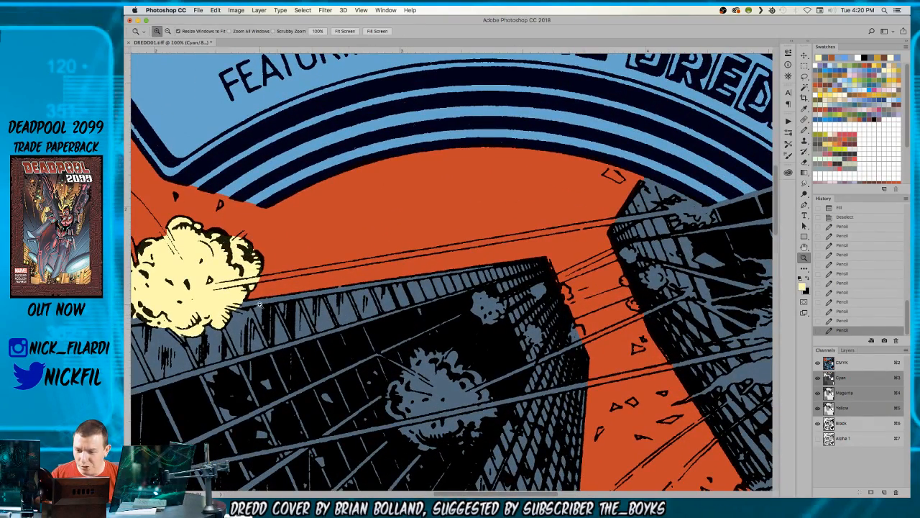
pyautogui.press('b')
pyautogui.press('[')
pyautogui.click(220, 285)
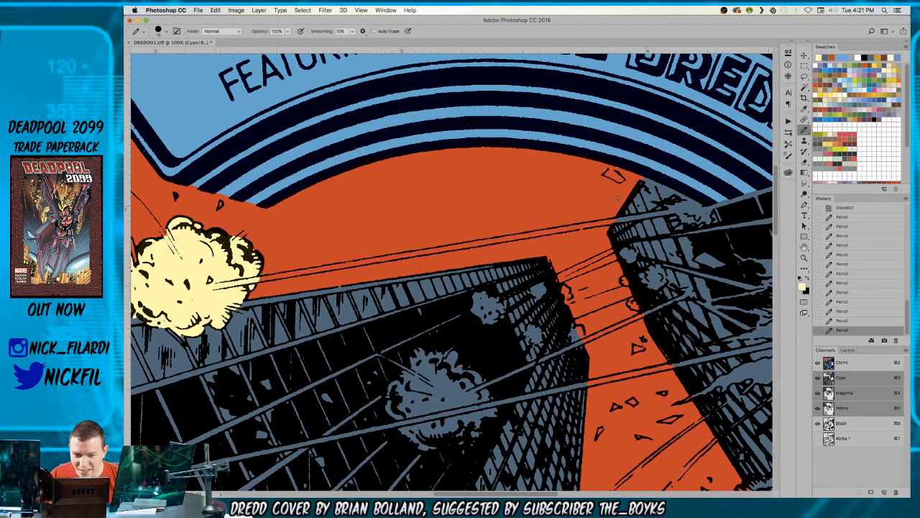
pyautogui.keyDown('shift'); pyautogui.click(669, 212); pyautogui.keyUp('shift')
pyautogui.moveTo(669, 211); pyautogui.dragTo(473, 214)
# - Lasso the small blast at the far end of the beam, fill it with pale yellow, and deselect
pyautogui.press('l')
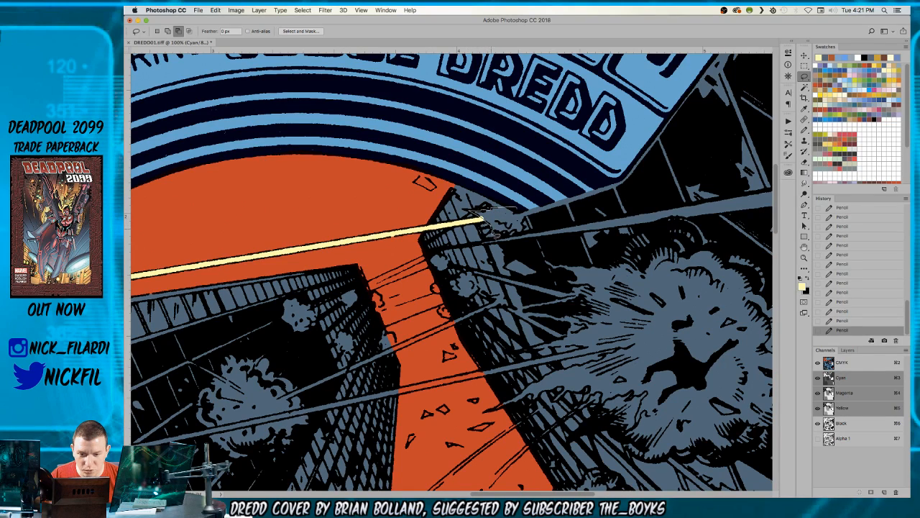
pyautogui.moveTo(507, 238)
pyautogui.mouseDown()
pyautogui.moveTo(534, 219)
pyautogui.moveTo(525, 216)
pyautogui.moveTo(519, 229)
pyautogui.mouseUp()
pyautogui.press('w')
pyautogui.hotkey('alt', 'BackSpace')
pyautogui.press('super+d')
# - Paint the rectangular debris fragment near the cover's outer edge gray-blue and clean around it with the sky's orange
pyautogui.press('z')
pyautogui.keyDown('alt'); pyautogui.click(510, 305); pyautogui.keyUp('alt')
pyautogui.moveTo(443, 233); pyautogui.dragTo(719, 141)
pyautogui.moveTo(411, 268); pyautogui.dragTo(514, 316)
pyautogui.moveTo(391, 311); pyautogui.dragTo(522, 357)
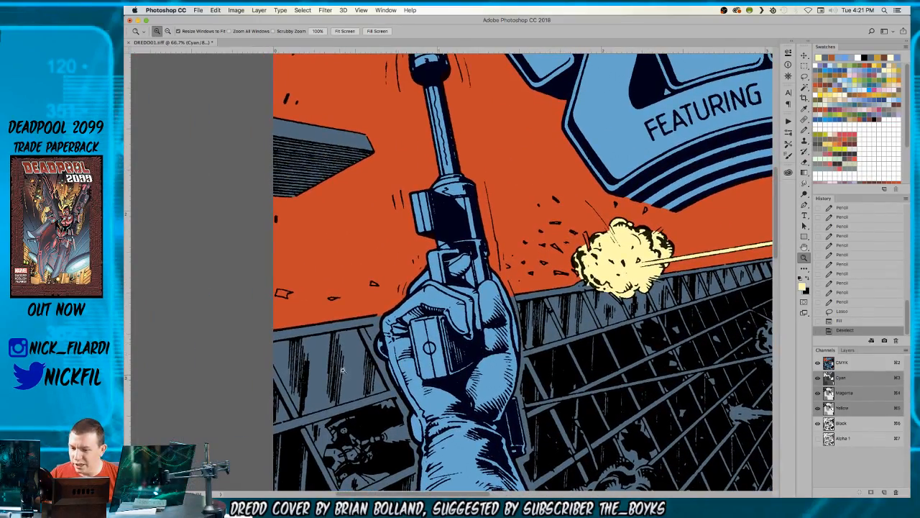
pyautogui.click(295, 296)
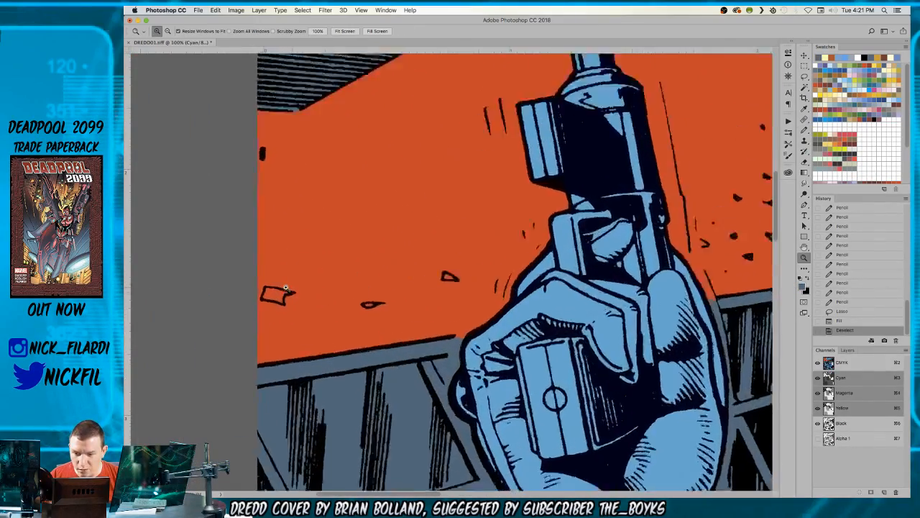
pyautogui.press('b')
pyautogui.moveTo(259, 291); pyautogui.dragTo(290, 315)
pyautogui.keyDown('alt'); pyautogui.click(288, 308); pyautogui.keyUp('alt')
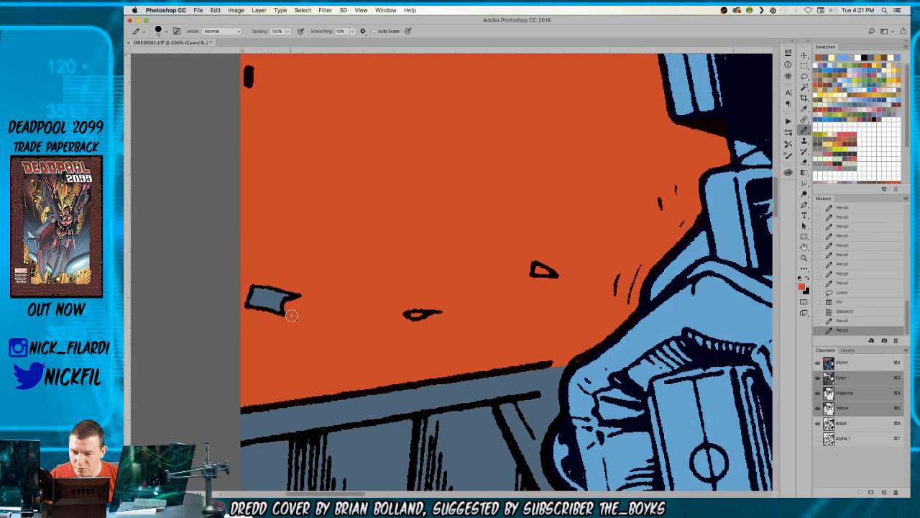
pyautogui.moveTo(239, 285); pyautogui.dragTo(245, 292)
# - Color the two small debris fragments between the rectangular piece and the gun hand gray-blue
pyautogui.keyDown('alt'); pyautogui.click(268, 291); pyautogui.keyUp('alt')
pyautogui.moveTo(414, 314)
pyautogui.mouseDown()
pyautogui.moveTo(428, 317)
pyautogui.moveTo(418, 319)
pyautogui.mouseUp()
pyautogui.moveTo(537, 270)
pyautogui.mouseDown()
pyautogui.moveTo(547, 275)
pyautogui.moveTo(542, 285)
pyautogui.moveTo(556, 284)
pyautogui.mouseUp()
pyautogui.keyDown('alt'); pyautogui.click(552, 292); pyautogui.keyUp('alt')
pyautogui.keyDown('alt'); pyautogui.click(546, 272); pyautogui.keyUp('alt')
# - Paint the small, triangular and upper rectangular debris fragments between the gun and the explosion gray-blue
pyautogui.hscroll(10, 616, 246)
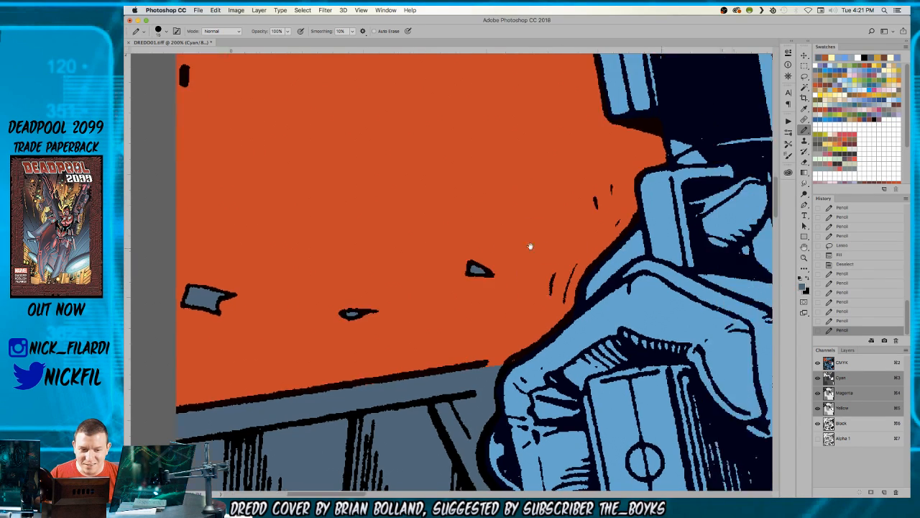
pyautogui.moveTo(465, 251); pyautogui.dragTo(473, 249)
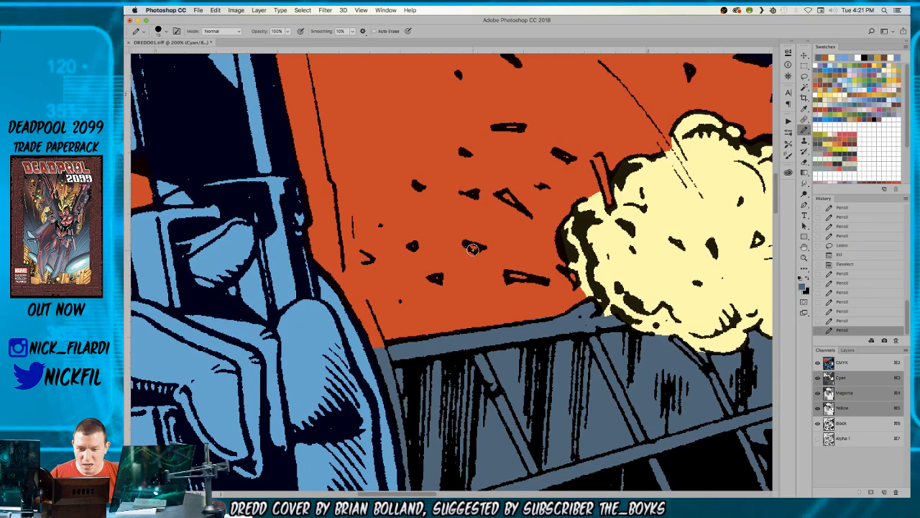
pyautogui.moveTo(502, 197); pyautogui.dragTo(510, 204)
pyautogui.moveTo(510, 204); pyautogui.dragTo(514, 210)
pyautogui.click(513, 210)
pyautogui.moveTo(501, 128); pyautogui.dragTo(523, 135)
pyautogui.keyDown('alt'); pyautogui.click(514, 144); pyautogui.keyUp('alt')
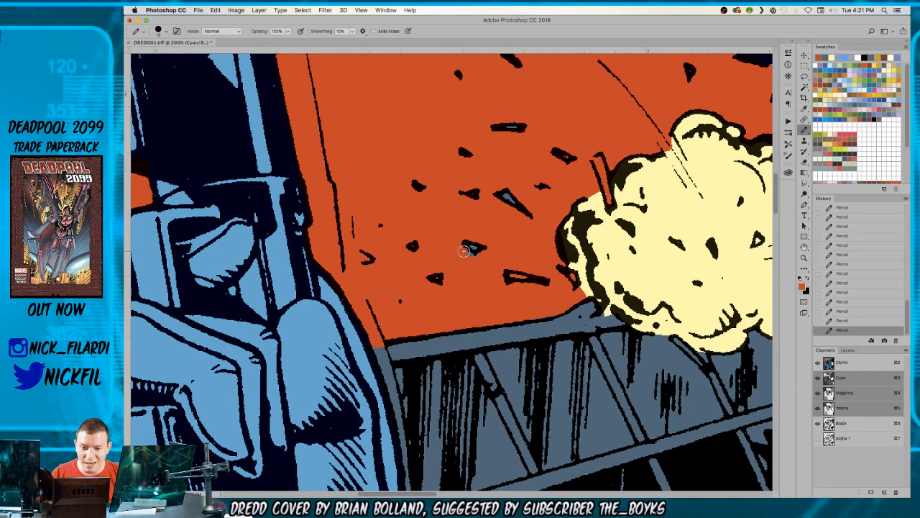
# - Paint the slanted debris bar at the explosion's edge gray-blue and clean around its base with pale yellow
pyautogui.keyDown('alt'); pyautogui.click(508, 194); pyautogui.keyUp('alt')
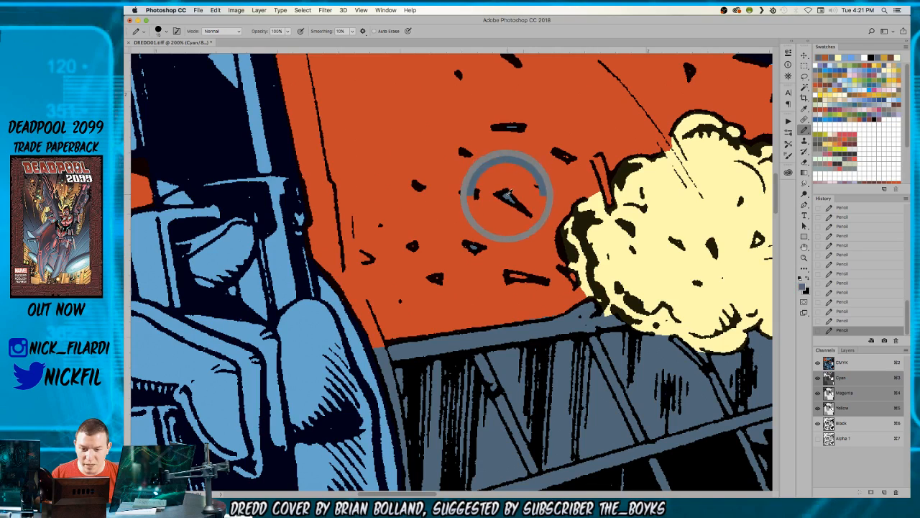
pyautogui.moveTo(602, 161); pyautogui.dragTo(598, 160)
pyautogui.keyDown('shift'); pyautogui.click(610, 204); pyautogui.keyUp('shift')
pyautogui.keyDown('alt'); pyautogui.click(626, 196); pyautogui.keyUp('alt')
pyautogui.moveTo(617, 189); pyautogui.dragTo(620, 205)
pyautogui.keyDown('alt'); pyautogui.click(603, 164); pyautogui.keyUp('alt')
# - Paint the long debris fragment and the one touching the explosion gray-blue, sampling the sky's orange for cleanup
pyautogui.click(513, 281)
pyautogui.keyDown('alt'); pyautogui.click(515, 290); pyautogui.keyUp('alt')
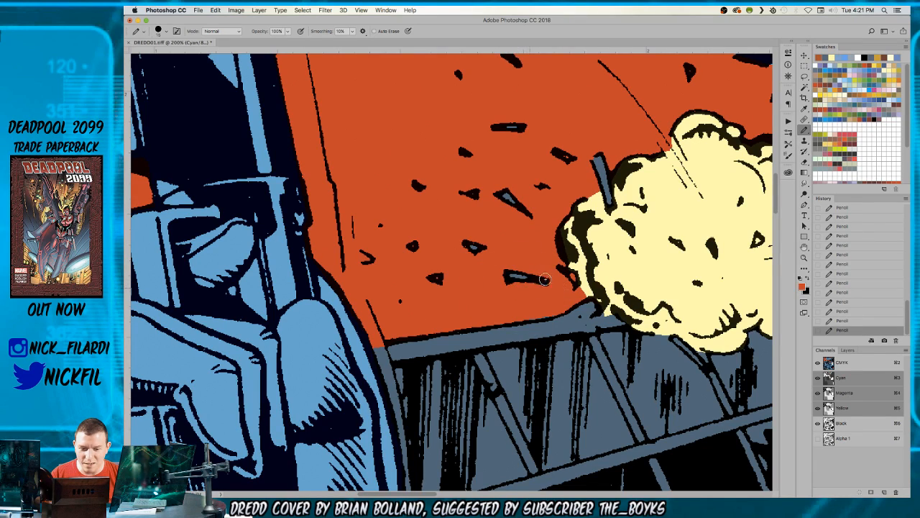
pyautogui.click(571, 279)
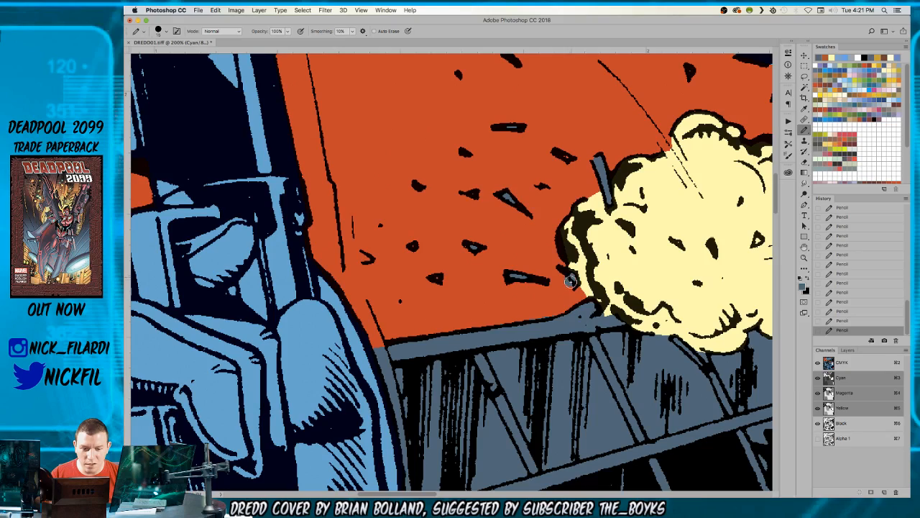
pyautogui.keyDown('alt'); pyautogui.click(564, 283); pyautogui.keyUp('alt')
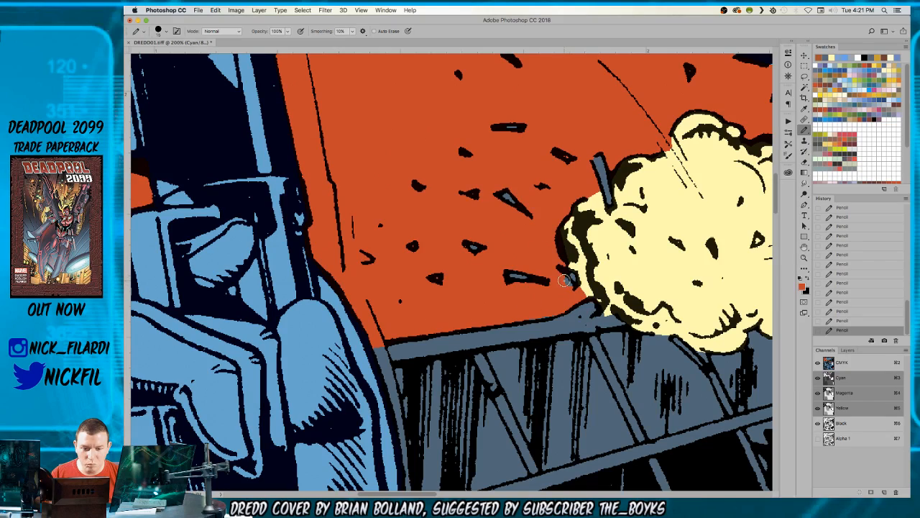
# - Outline the debris chip just below the masthead's curved stripes with the Lasso
pyautogui.press('z')
pyautogui.keyDown('alt'); pyautogui.click(500, 234); pyautogui.keyUp('alt')
pyautogui.keyDown('alt'); pyautogui.click(500, 234); pyautogui.keyUp('alt')
pyautogui.keyDown('alt'); pyautogui.click(500, 234); pyautogui.keyUp('alt')
pyautogui.keyDown('alt'); pyautogui.click(553, 222); pyautogui.keyUp('alt')
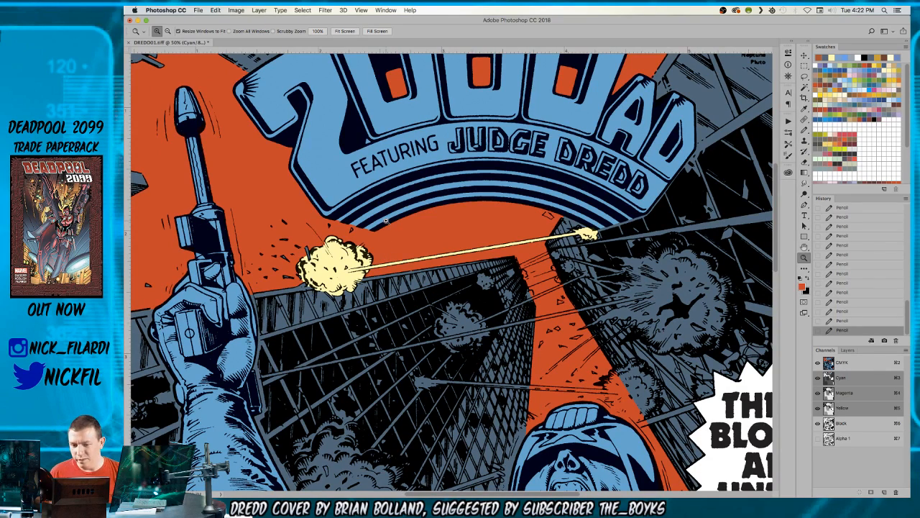
pyautogui.click(564, 212)
pyautogui.click(564, 212)
pyautogui.click(563, 212)
pyautogui.press('l')
pyautogui.keyDown('alt'); pyautogui.click(491, 212); pyautogui.keyUp('alt')
pyautogui.keyDown('alt'); pyautogui.click(480, 222); pyautogui.keyUp('alt')
pyautogui.moveTo(532, 237)
pyautogui.mouseDown()
pyautogui.moveTo(498, 213)
pyautogui.moveTo(507, 214)
pyautogui.mouseUp()
# - Fill the debris chip below the masthead with the building's gray-blue, deselect, and touch up the adjacent building's top corner
pyautogui.hotkey('alt', 'BackSpace')
pyautogui.hotkey('ctrl', 'd')
pyautogui.scroll(-5, 532, 187)
pyautogui.press('b')
pyautogui.keyDown('alt'); pyautogui.click(556, 161); pyautogui.keyUp('alt')
pyautogui.press('super+z')
pyautogui.hotkey('alt', 'BackSpace')
pyautogui.press('super+d')
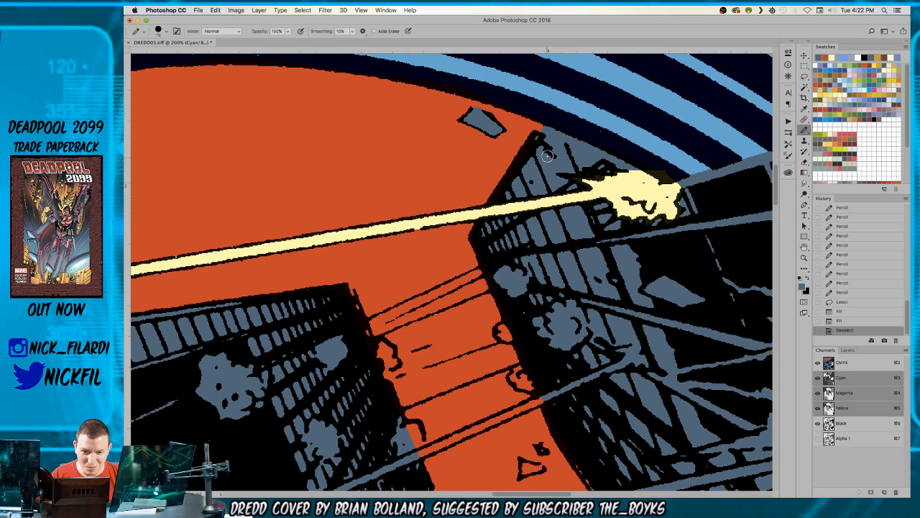
pyautogui.click(541, 140)
pyautogui.press('z')
pyautogui.keyDown('alt'); pyautogui.click(543, 177); pyautogui.keyUp('alt')
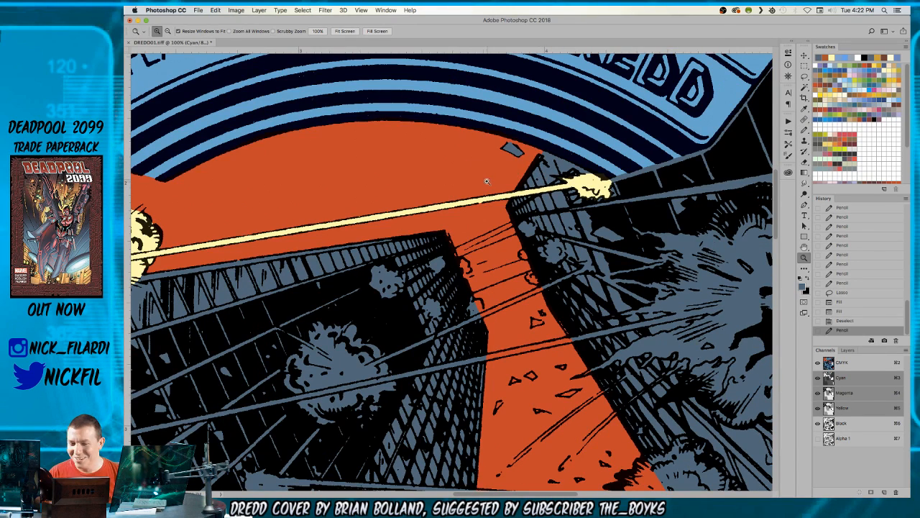
# - Sample the beam's pale yellow, outline the muzzle flash beside the raised arm's wrist with the Lasso, fill it and deselect
pyautogui.press('b')
pyautogui.keyDown('alt'); pyautogui.click(477, 201); pyautogui.keyUp('alt')
pyautogui.moveTo(625, 266); pyautogui.dragTo(625, 187)
pyautogui.press('z')
pyautogui.hscroll(-10, 369, 188)
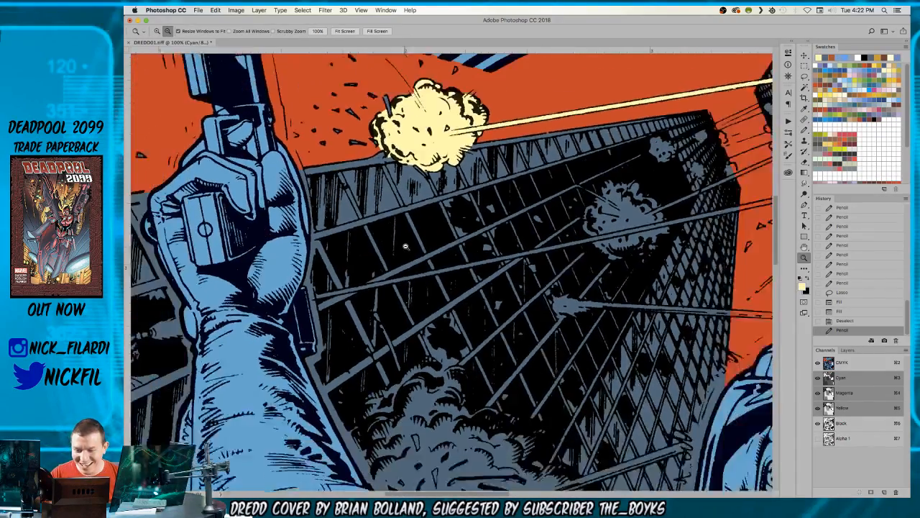
pyautogui.keyDown('alt'); pyautogui.click(406, 246); pyautogui.keyUp('alt')
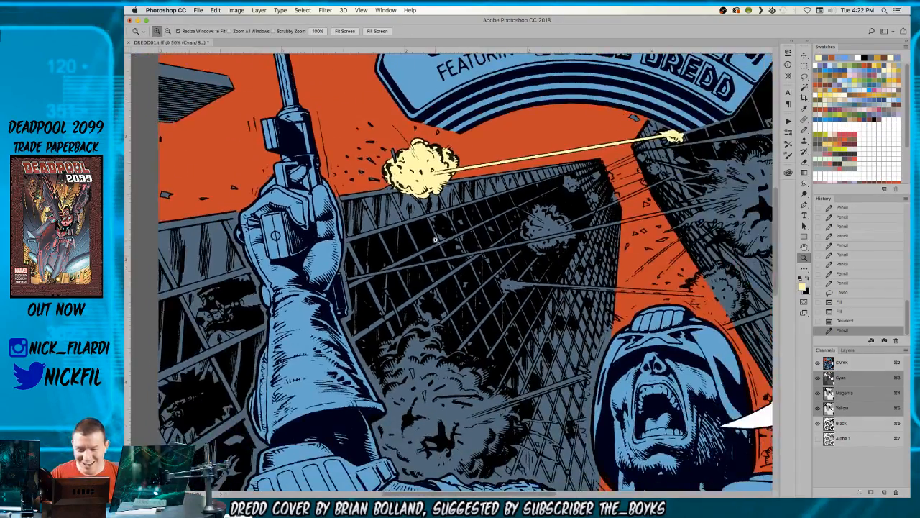
pyautogui.moveTo(241, 298)
pyautogui.mouseDown()
pyautogui.moveTo(362, 251)
pyautogui.moveTo(361, 292)
pyautogui.moveTo(458, 265)
pyautogui.moveTo(435, 213)
pyautogui.moveTo(439, 223)
pyautogui.moveTo(381, 234)
pyautogui.mouseUp()
pyautogui.click(363, 252)
pyautogui.click(364, 252)
pyautogui.click(367, 253)
pyautogui.press('l')
pyautogui.press('b')
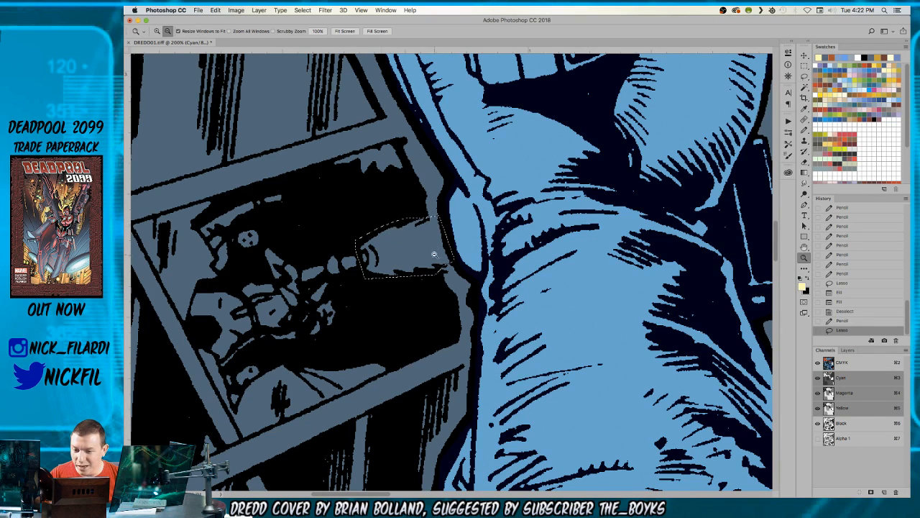
pyautogui.press('super+minus')
pyautogui.hotkey('alt', 'BackSpace')
pyautogui.press('super+d')
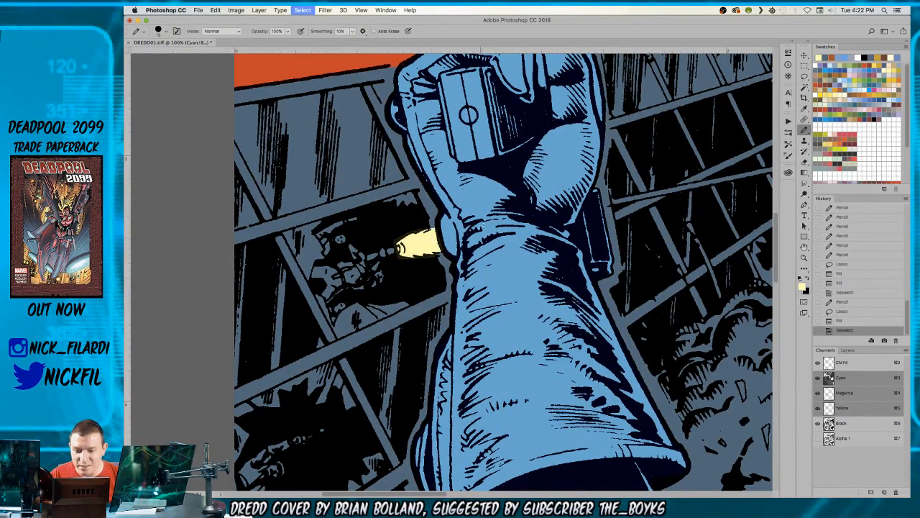
# - Paint the long beam pale yellow in straight Pencil segments from beside the gun hand, across both buildings, into the large explosion
pyautogui.hscroll(10, 409, 244)
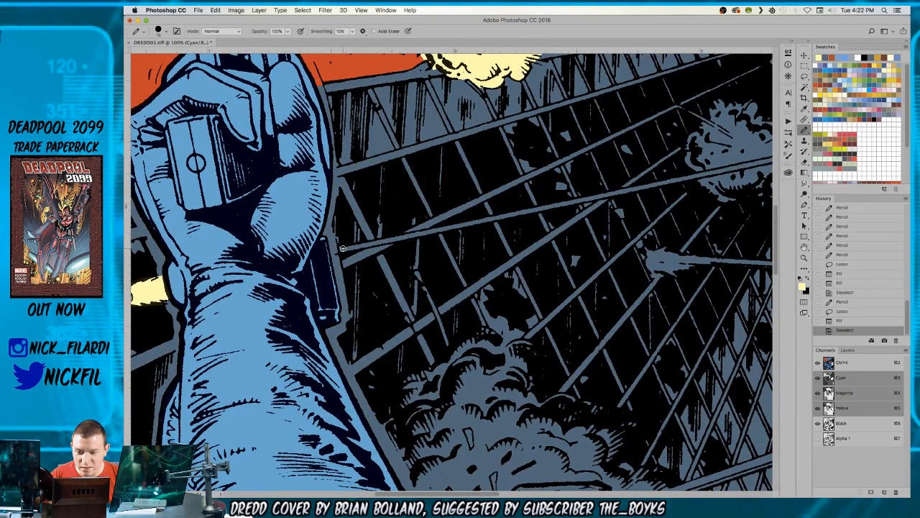
pyautogui.click(342, 248)
pyautogui.keyDown('shift'); pyautogui.click(513, 214); pyautogui.keyUp('shift')
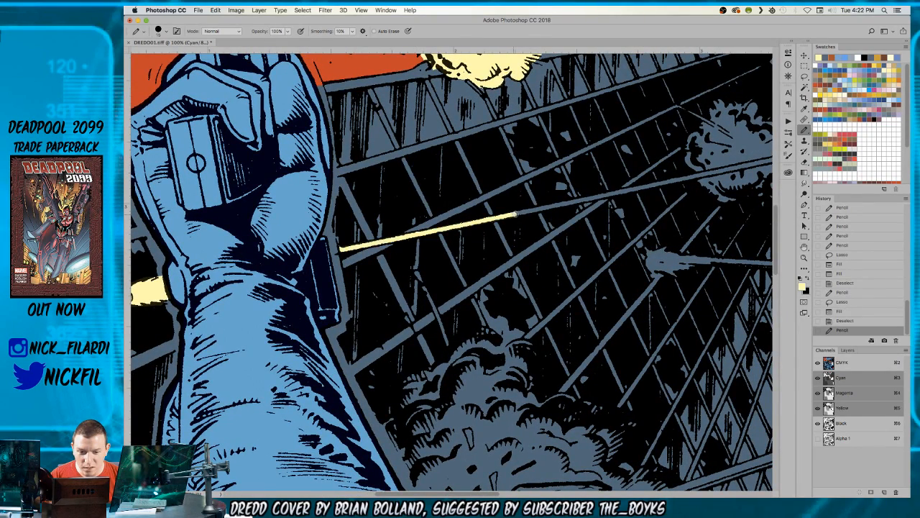
pyautogui.hscroll(10, 431, 248)
pyautogui.scroll(3, 432, 248)
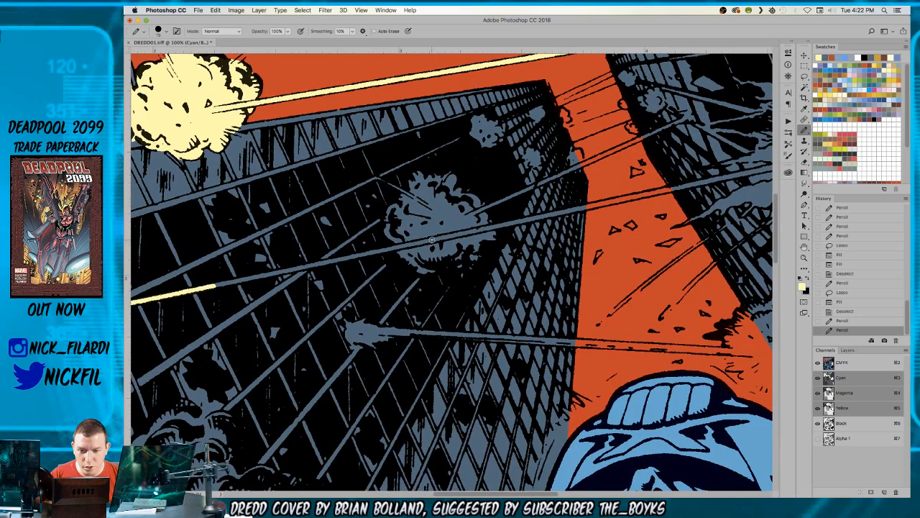
pyautogui.keyDown('shift'); pyautogui.click(431, 239); pyautogui.keyUp('shift')
pyautogui.hscroll(10, 460, 230)
pyautogui.scroll(2, 460, 230)
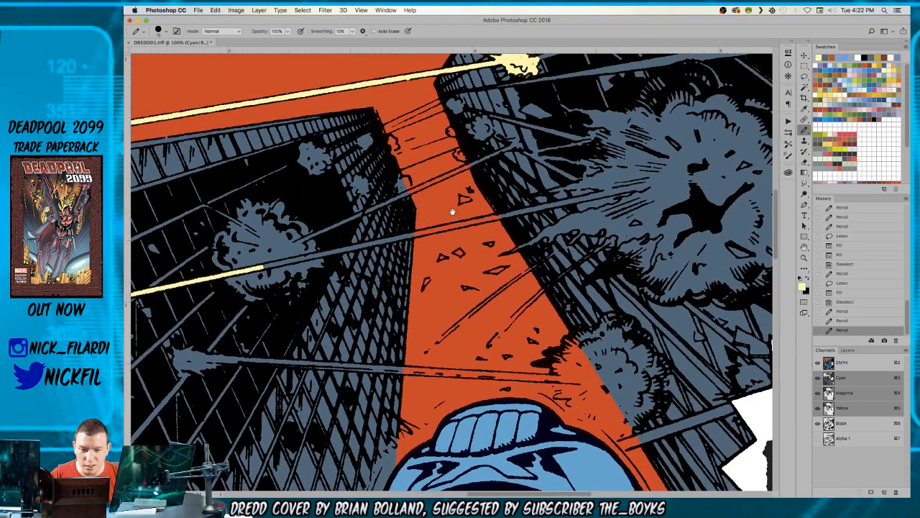
pyautogui.keyDown('shift'); pyautogui.click(544, 206); pyautogui.keyUp('shift')
pyautogui.hscroll(10, 517, 215)
pyautogui.scroll(2, 487, 225)
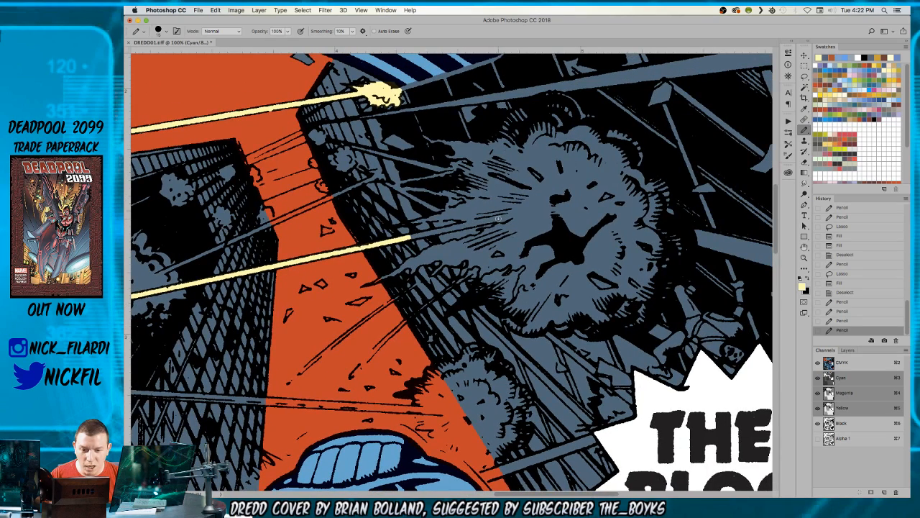
pyautogui.keyDown('shift'); pyautogui.click(499, 217); pyautogui.keyUp('shift')
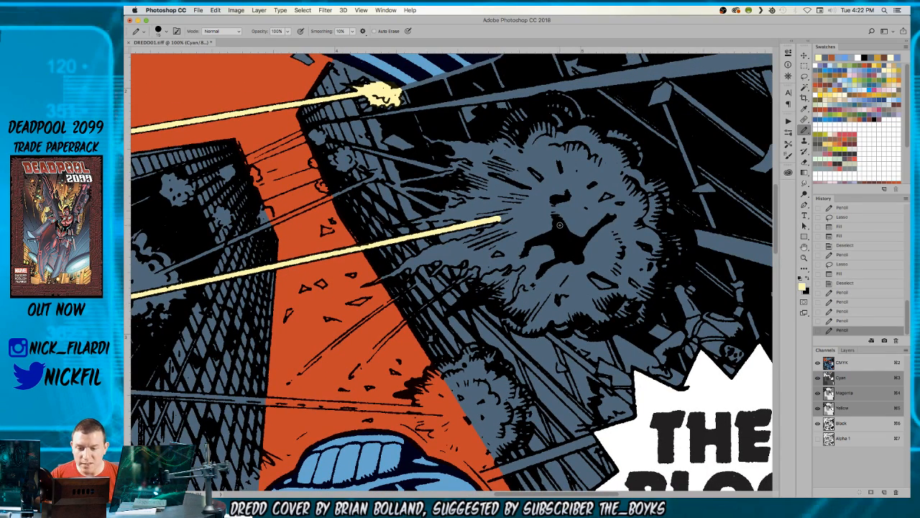
# - Paint the small streaks above the beam's end at the large explosion pale yellow, sampling gray-blue for cleanup between them
pyautogui.click(411, 222)
pyautogui.keyDown('shift'); pyautogui.click(454, 216); pyautogui.keyUp('shift')
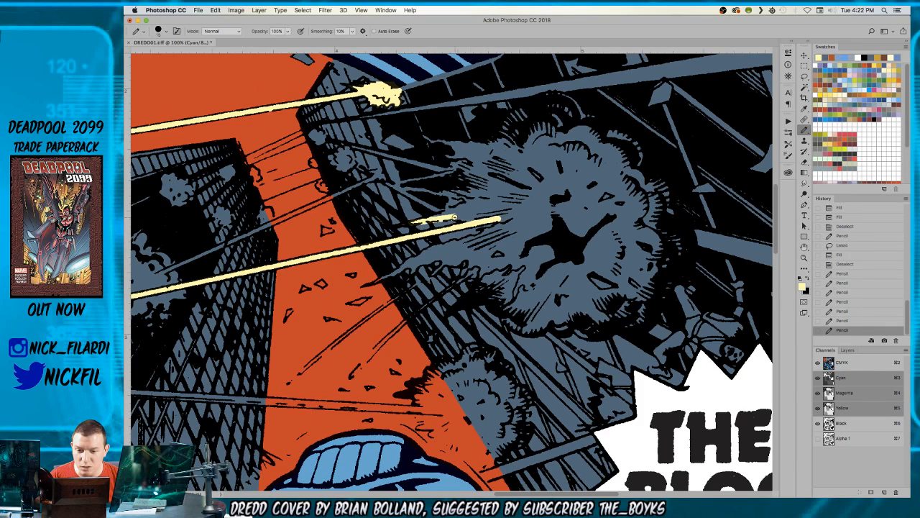
pyautogui.moveTo(467, 220); pyautogui.dragTo(470, 221)
pyautogui.keyDown('alt'); pyautogui.click(447, 222); pyautogui.keyUp('alt')
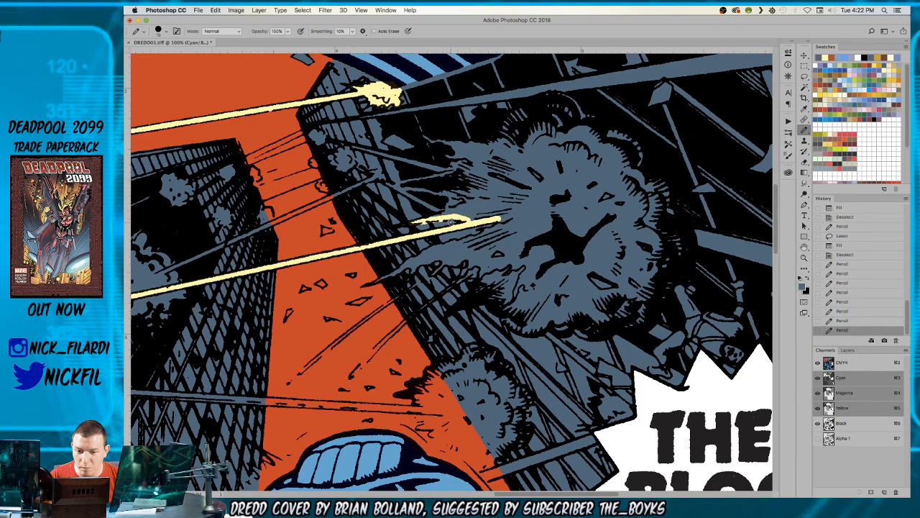
pyautogui.click(423, 225)
pyautogui.keyDown('alt'); pyautogui.click(447, 215); pyautogui.keyUp('alt')
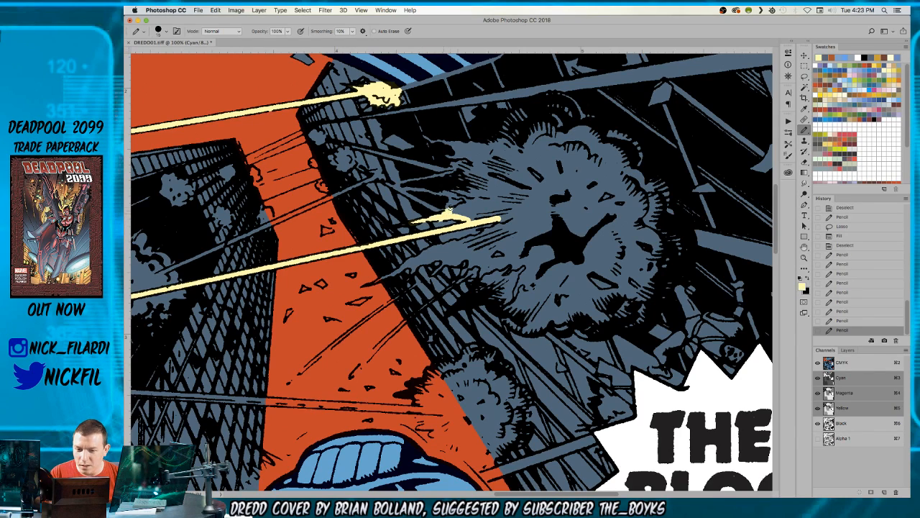
pyautogui.click(449, 207)
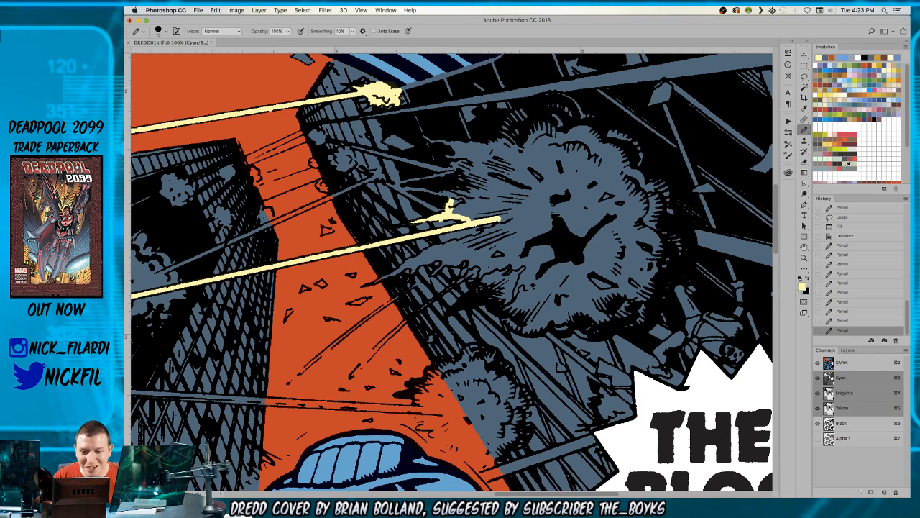
# - Paint the large explosion's upper streaks pale yellow, then cover its core with a much larger Pencil tip
pyautogui.moveTo(426, 136); pyautogui.dragTo(475, 141)
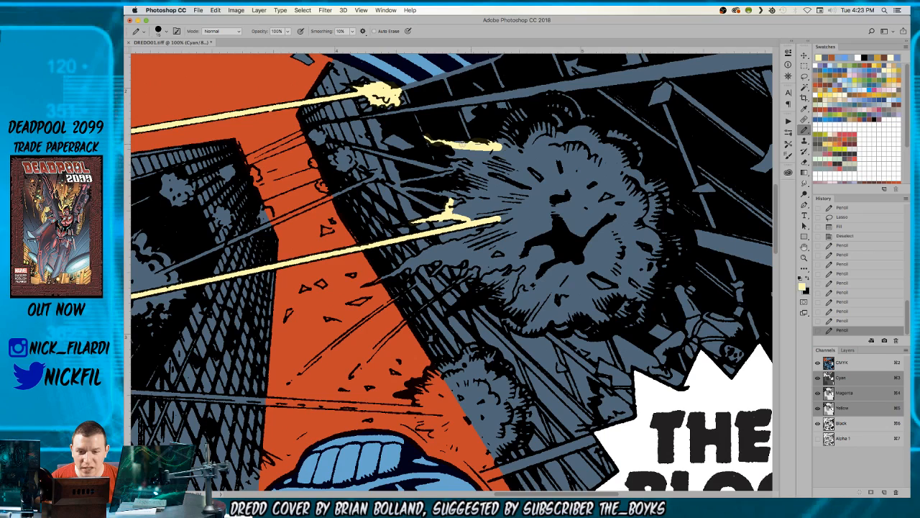
pyautogui.moveTo(460, 152); pyautogui.dragTo(502, 168)
pyautogui.press(']')
pyautogui.press(']')
pyautogui.press(']')
pyautogui.press(']')
pyautogui.press(']')
pyautogui.press(']')
pyautogui.press(']')
pyautogui.press(']')
pyautogui.moveTo(519, 132)
pyautogui.mouseDown()
pyautogui.moveTo(535, 164)
pyautogui.moveTo(548, 134)
pyautogui.moveTo(517, 152)
pyautogui.moveTo(497, 188)
pyautogui.moveTo(533, 164)
pyautogui.moveTo(525, 210)
pyautogui.moveTo(588, 234)
pyautogui.moveTo(544, 216)
pyautogui.moveTo(580, 209)
pyautogui.moveTo(569, 129)
pyautogui.moveTo(612, 165)
pyautogui.moveTo(621, 269)
pyautogui.moveTo(616, 178)
pyautogui.moveTo(643, 246)
pyautogui.moveTo(639, 290)
pyautogui.moveTo(568, 271)
pyautogui.moveTo(601, 273)
pyautogui.moveTo(567, 270)
pyautogui.moveTo(514, 215)
pyautogui.moveTo(566, 264)
pyautogui.mouseUp()
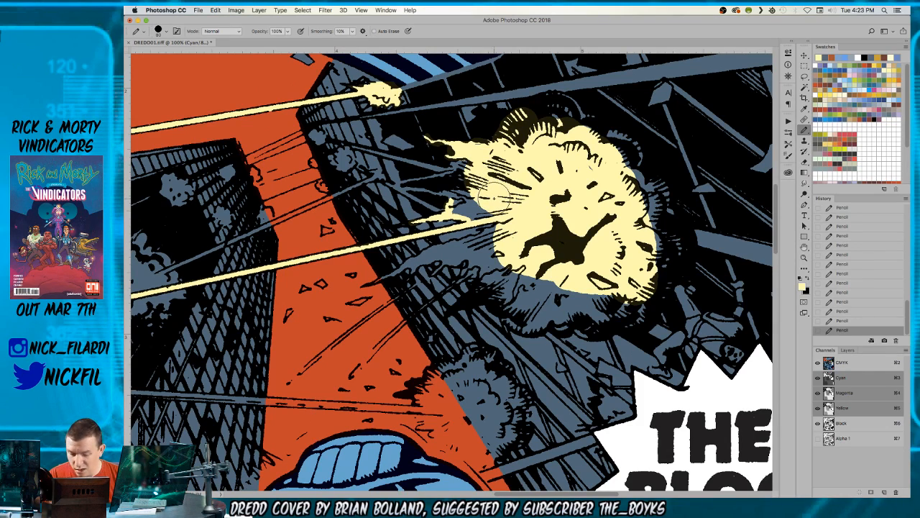
# - Outline the large explosion's pointed left flare and its lower-left edge with the Lasso, filling each with pale yellow
pyautogui.press('l')
pyautogui.moveTo(452, 170)
pyautogui.mouseDown()
pyautogui.moveTo(400, 185)
pyautogui.moveTo(452, 203)
pyautogui.moveTo(508, 195)
pyautogui.moveTo(456, 171)
pyautogui.mouseUp()
pyautogui.moveTo(485, 232); pyautogui.dragTo(507, 189)
pyautogui.hotkey('alt', 'BackSpace')
pyautogui.press('super+d')
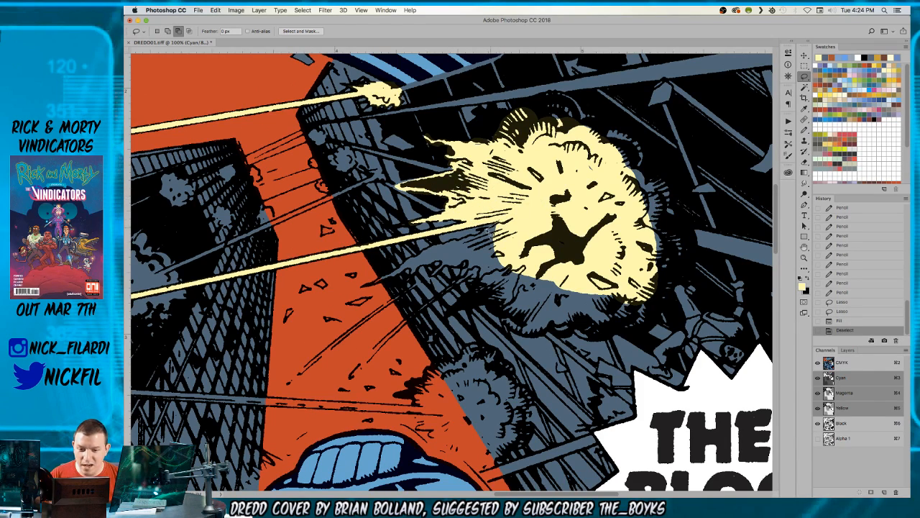
pyautogui.moveTo(476, 241)
pyautogui.mouseDown()
pyautogui.moveTo(487, 271)
pyautogui.moveTo(543, 258)
pyautogui.moveTo(550, 240)
pyautogui.mouseUp()
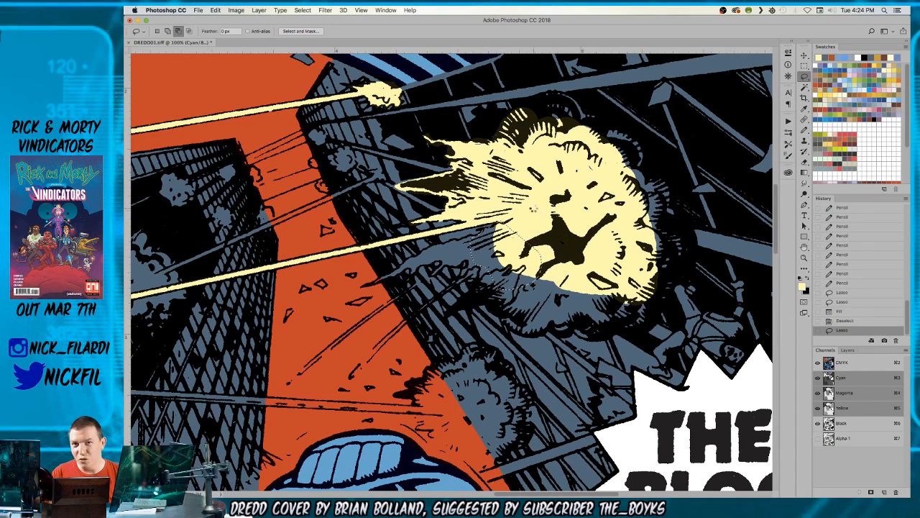
pyautogui.hotkey('alt', 'BackSpace')
pyautogui.press('super+d')
# - Lasso the large explosion's right and lower rim, plus the smoke puffs along its top, and fill them pale yellow
pyautogui.moveTo(660, 276)
pyautogui.mouseDown()
pyautogui.moveTo(659, 306)
pyautogui.moveTo(642, 340)
pyautogui.moveTo(649, 333)
pyautogui.moveTo(596, 345)
pyautogui.moveTo(509, 331)
pyautogui.moveTo(530, 245)
pyautogui.moveTo(546, 245)
pyautogui.mouseUp()
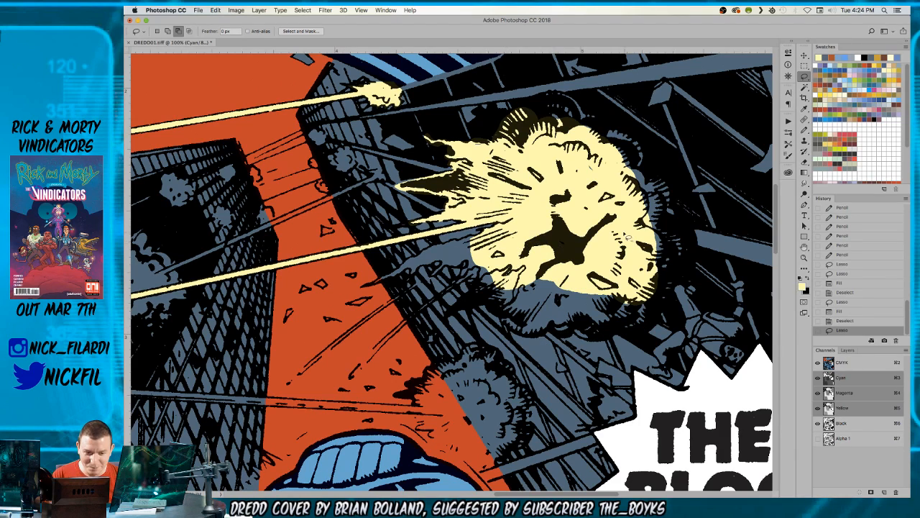
pyautogui.moveTo(558, 131)
pyautogui.mouseDown()
pyautogui.moveTo(623, 129)
pyautogui.moveTo(679, 192)
pyautogui.moveTo(695, 254)
pyautogui.moveTo(665, 307)
pyautogui.moveTo(611, 263)
pyautogui.mouseUp()
pyautogui.hotkey('alt', 'BackSpace')
pyautogui.press('super+d')
pyautogui.moveTo(597, 110)
pyautogui.mouseDown()
pyautogui.moveTo(551, 94)
pyautogui.moveTo(528, 110)
pyautogui.moveTo(539, 164)
pyautogui.moveTo(598, 144)
pyautogui.moveTo(605, 116)
pyautogui.mouseUp()
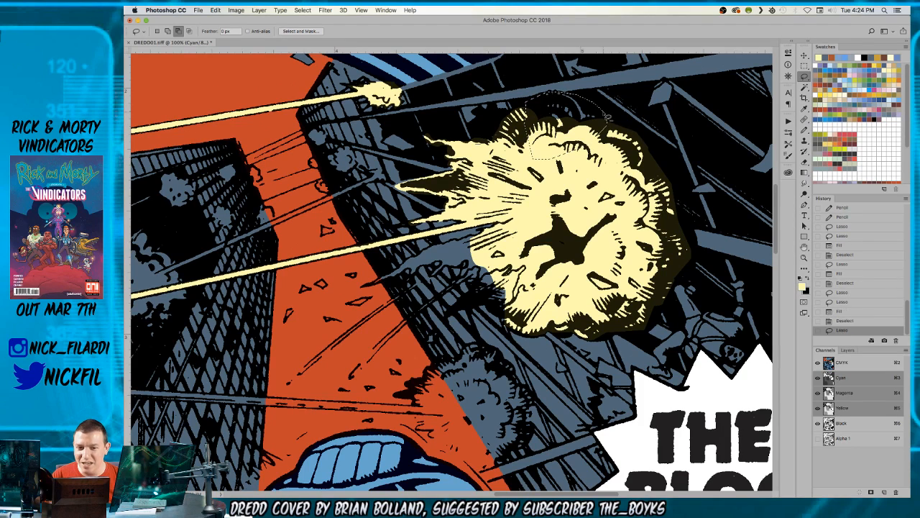
pyautogui.hotkey('alt', 'BackSpace')
pyautogui.press('super+d')
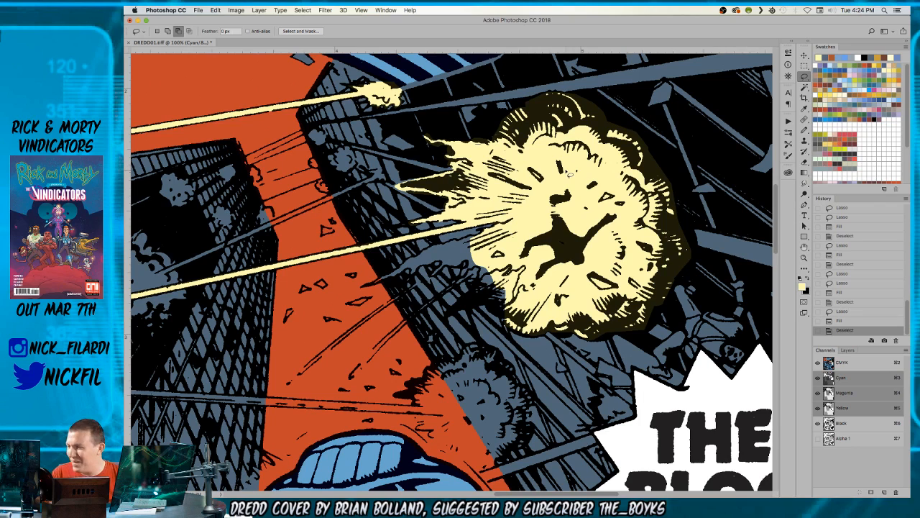
# - Outline the jagged streamer on the large explosion's lower-left side with the Lasso, fill it pale yellow and deselect
pyautogui.moveTo(526, 247); pyautogui.dragTo(562, 177)
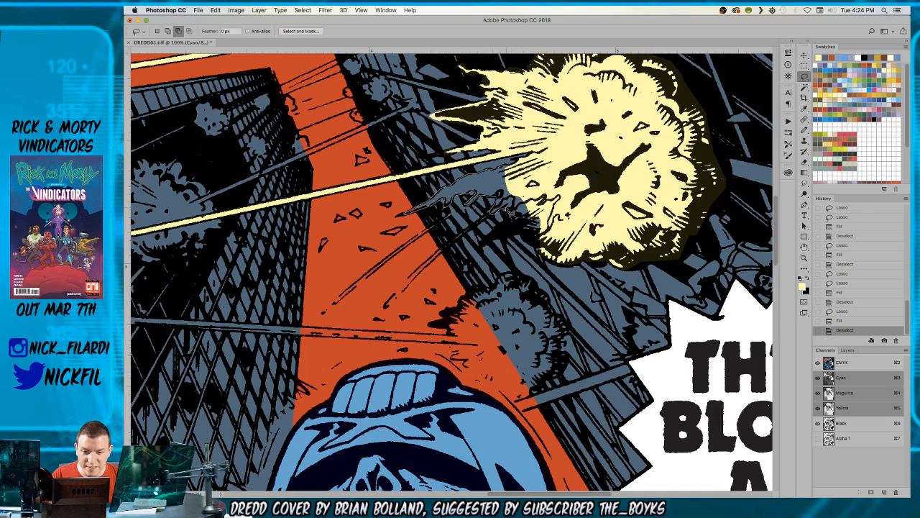
pyautogui.moveTo(510, 214)
pyautogui.mouseDown()
pyautogui.moveTo(532, 237)
pyautogui.moveTo(507, 216)
pyautogui.moveTo(566, 173)
pyautogui.mouseUp()
pyautogui.hotkey('alt', 'BackSpace')
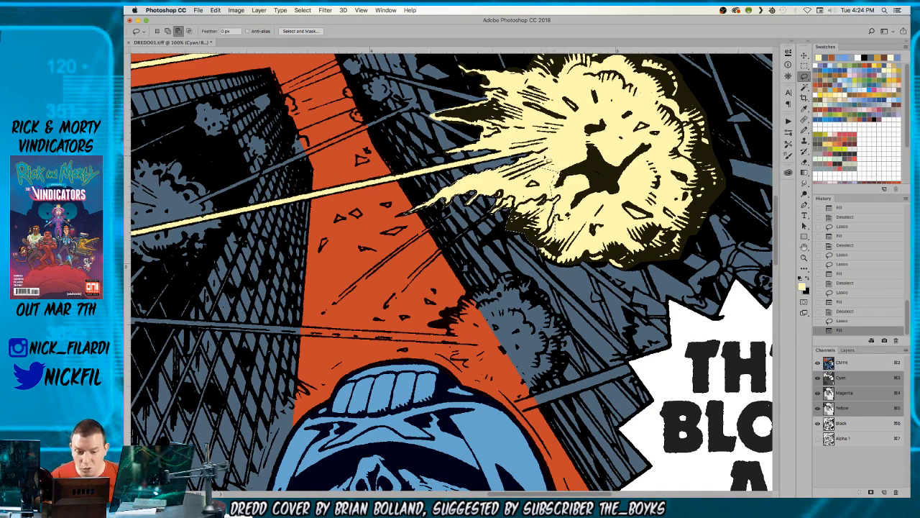
pyautogui.press('b')
pyautogui.moveTo(506, 208); pyautogui.dragTo(547, 177)
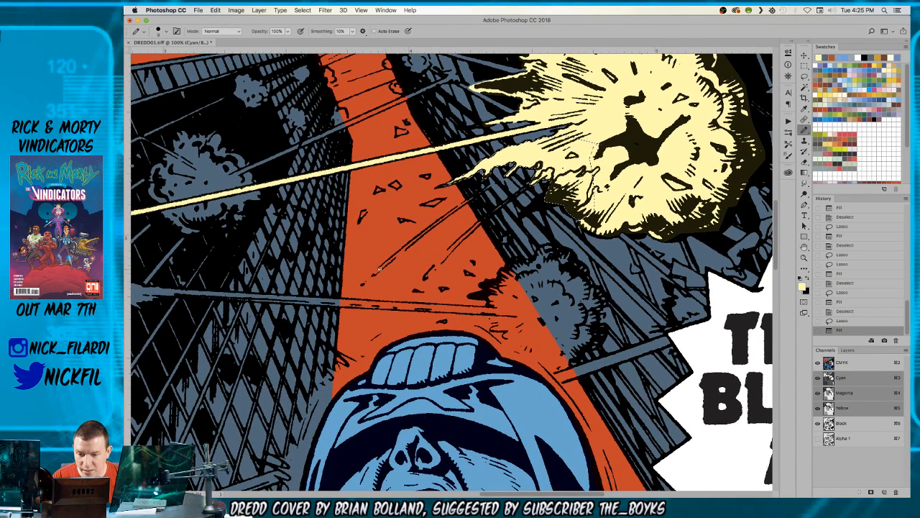
pyautogui.press('super+d')
# - Paint the upper diagonal streak below the large explosion pale yellow with straight Pencil segments across the orange sky and building
pyautogui.click(375, 272)
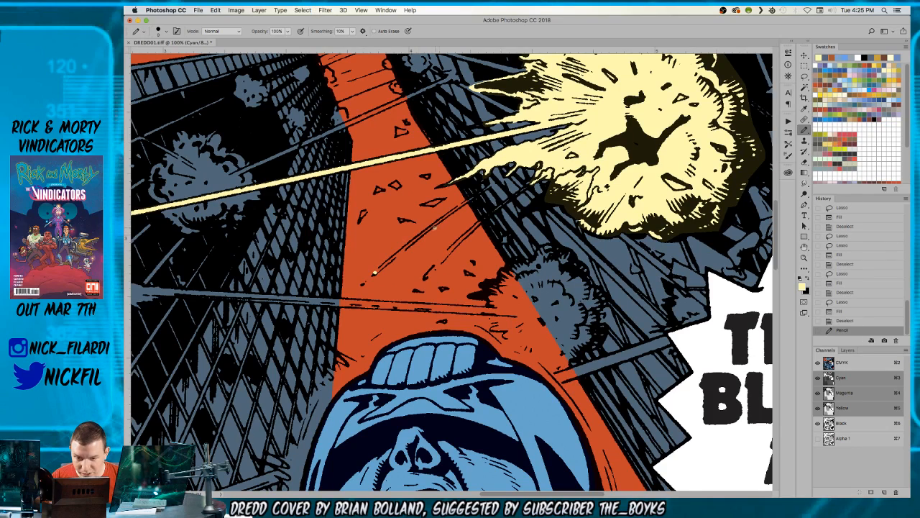
pyautogui.keyDown('shift'); pyautogui.click(428, 229); pyautogui.keyUp('shift')
pyautogui.keyDown('shift'); pyautogui.click(462, 204); pyautogui.keyUp('shift')
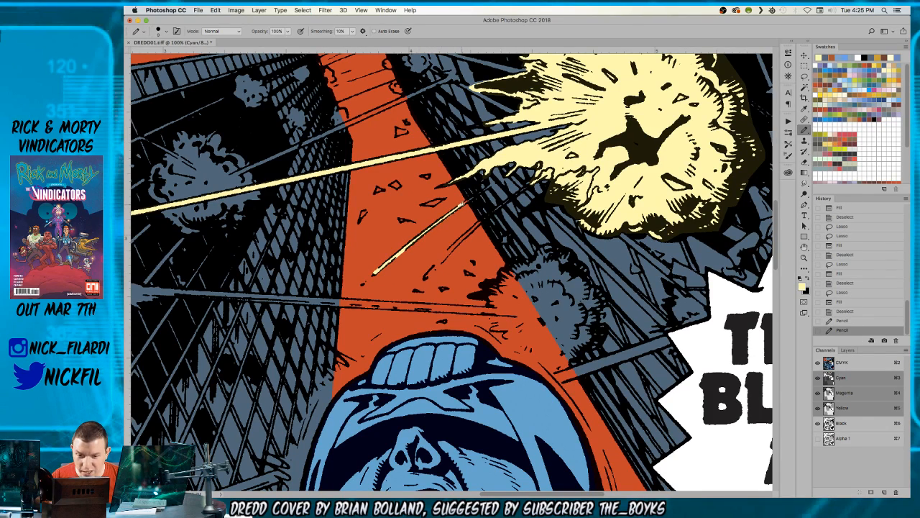
pyautogui.keyDown('shift'); pyautogui.click(490, 185); pyautogui.keyUp('shift')
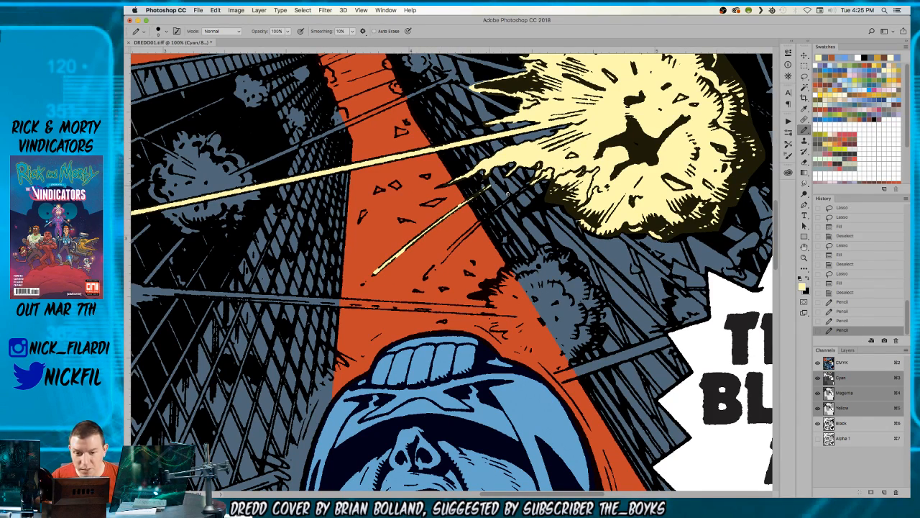
pyautogui.click(489, 185)
pyautogui.click(489, 210)
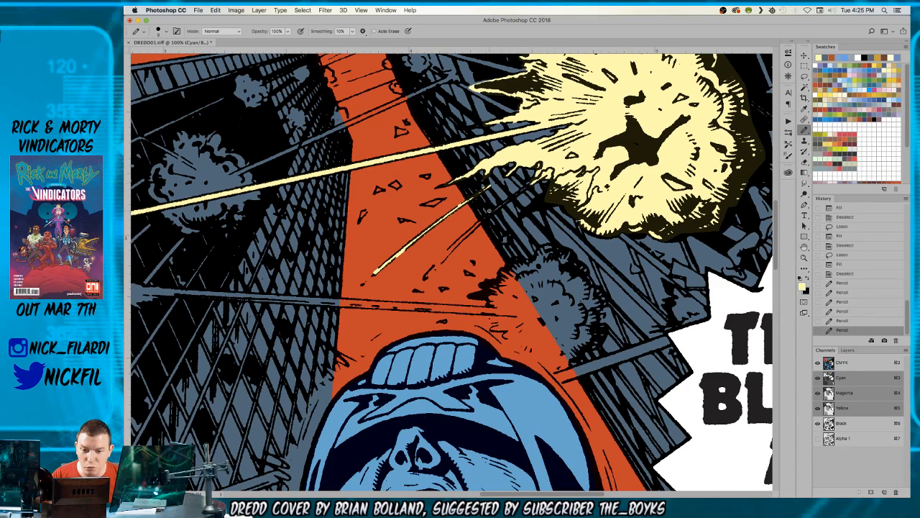
# - Paint the lower parallel streak below the large explosion pale yellow, from the building down into the orange sky
pyautogui.click(492, 210)
pyautogui.keyDown('shift'); pyautogui.click(531, 184); pyautogui.keyUp('shift')
pyautogui.keyDown('shift'); pyautogui.click(449, 251); pyautogui.keyUp('shift')
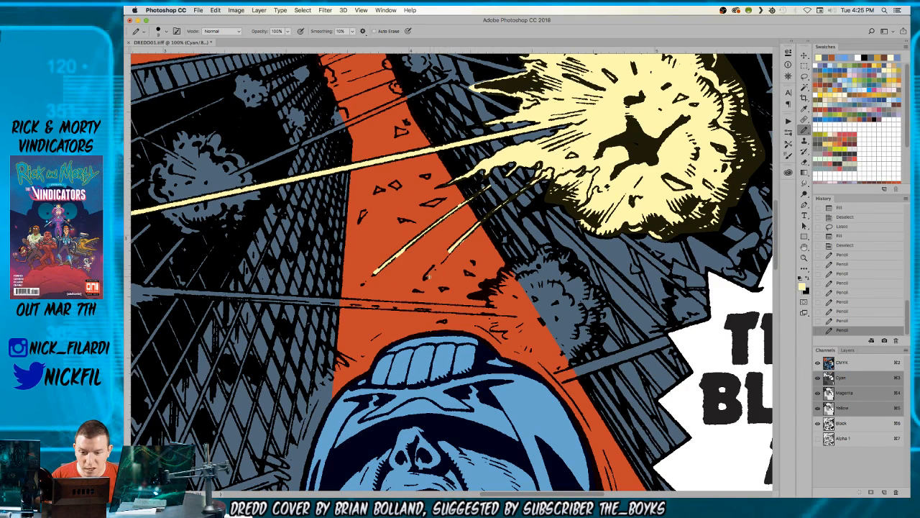
pyautogui.keyDown('shift'); pyautogui.click(427, 275); pyautogui.keyUp('shift')
# - Review the large explosion, its streaks and the surrounding buildings and sky for beams and blasts that still lack pale yellow
pyautogui.moveTo(451, 200)
pyautogui.mouseDown()
pyautogui.moveTo(367, 195)
pyautogui.moveTo(357, 304)
pyautogui.mouseUp()
pyautogui.scroll(-3, 357, 305)
pyautogui.hscroll(2, 357, 305)
pyautogui.scroll(1, 402, 269)
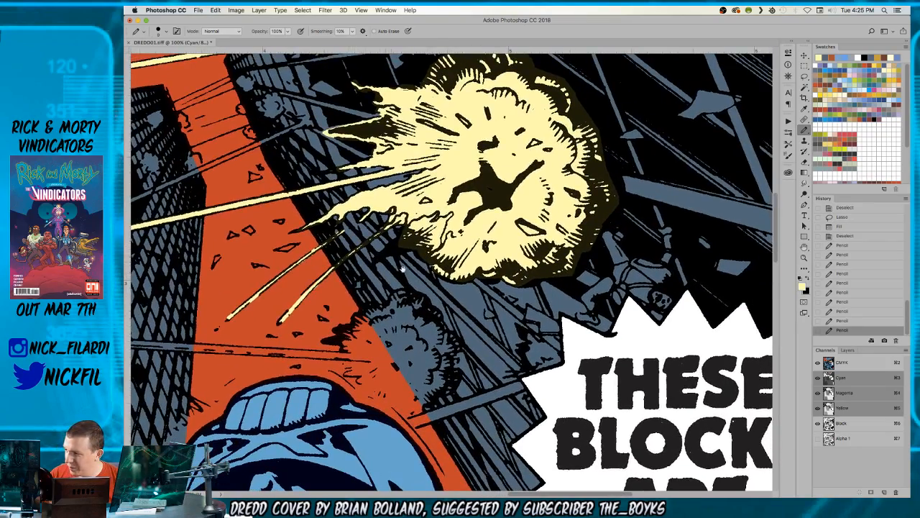
pyautogui.moveTo(449, 242); pyautogui.dragTo(488, 280)
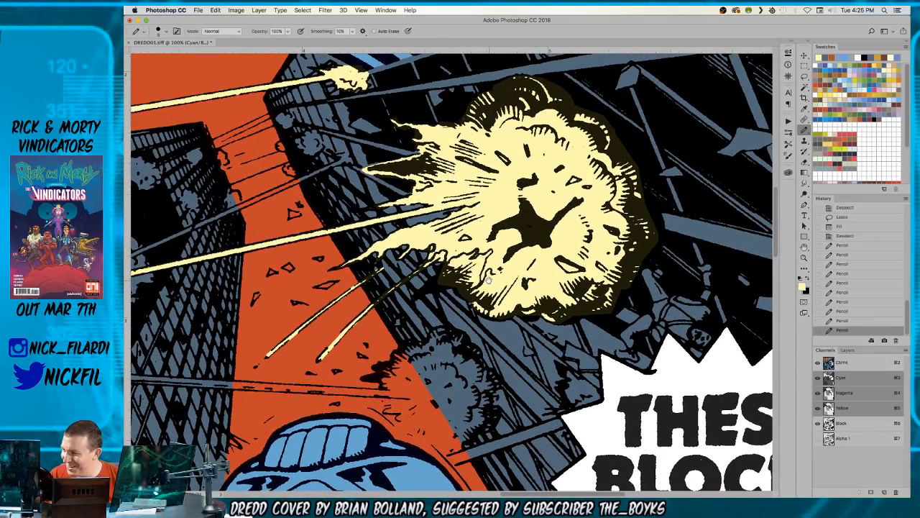
pyautogui.moveTo(593, 332); pyautogui.dragTo(532, 402)
pyautogui.press('z')
pyautogui.keyDown('alt'); pyautogui.click(364, 246); pyautogui.keyUp('alt')
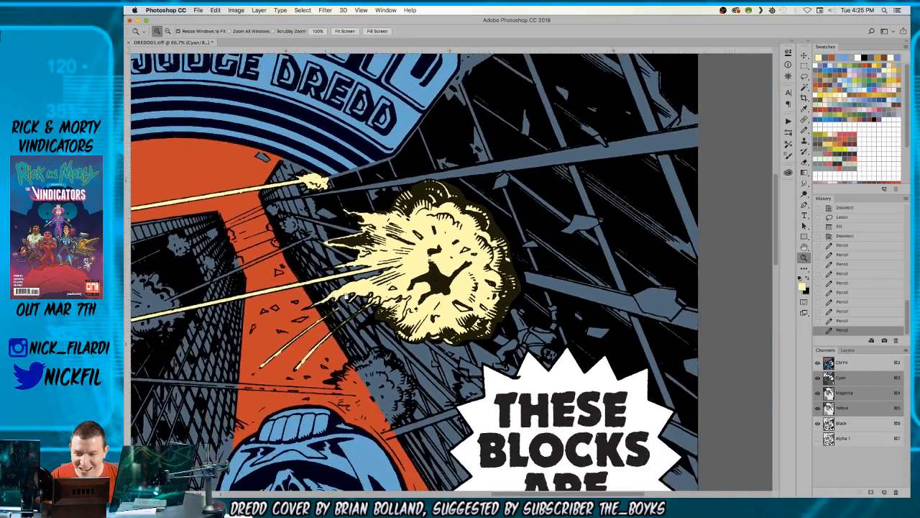
pyautogui.moveTo(343, 316); pyautogui.dragTo(489, 171)
pyautogui.moveTo(552, 313); pyautogui.dragTo(611, 271)
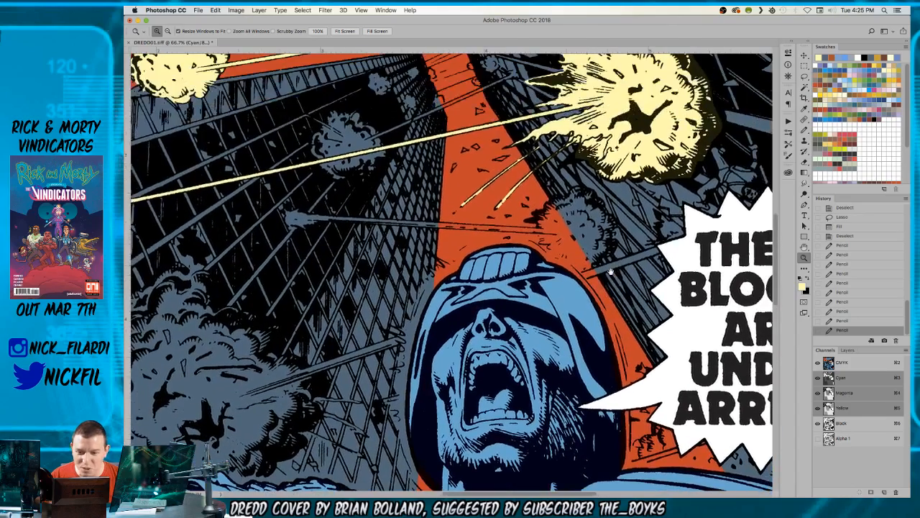
# - With an enlarged Pencil tip, paint the long beam above the helmet and the flare at its far end pale yellow
pyautogui.click(518, 231)
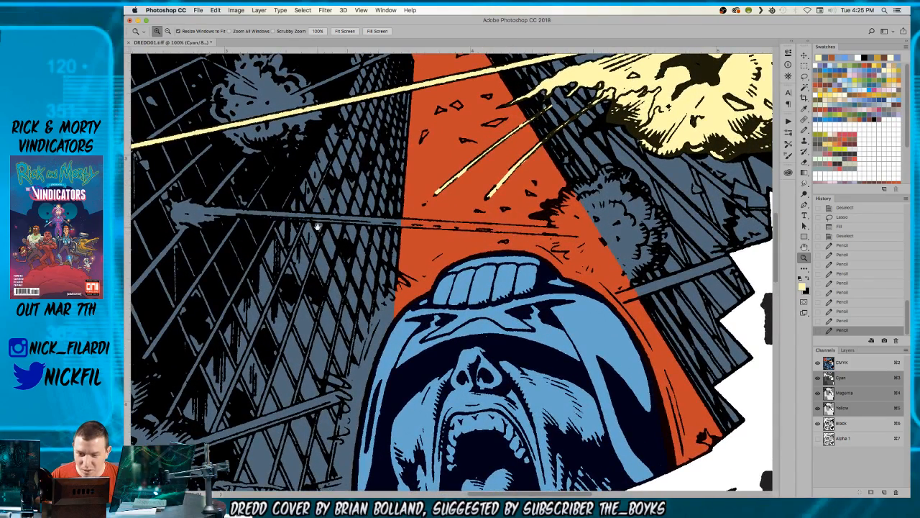
pyautogui.press('b')
pyautogui.press(']')
pyautogui.press(']')
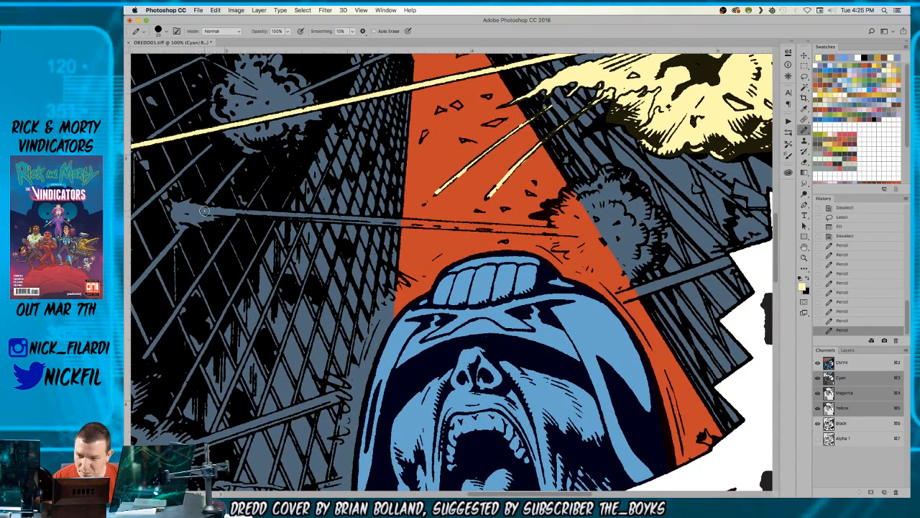
pyautogui.click(204, 209)
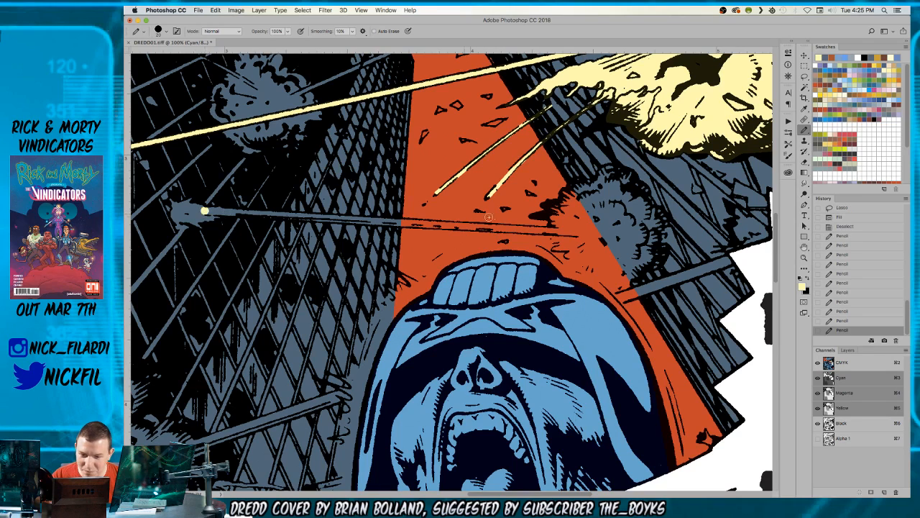
pyautogui.keyDown('shift'); pyautogui.click(556, 230); pyautogui.keyUp('shift')
pyautogui.hscroll(-5, 386, 219)
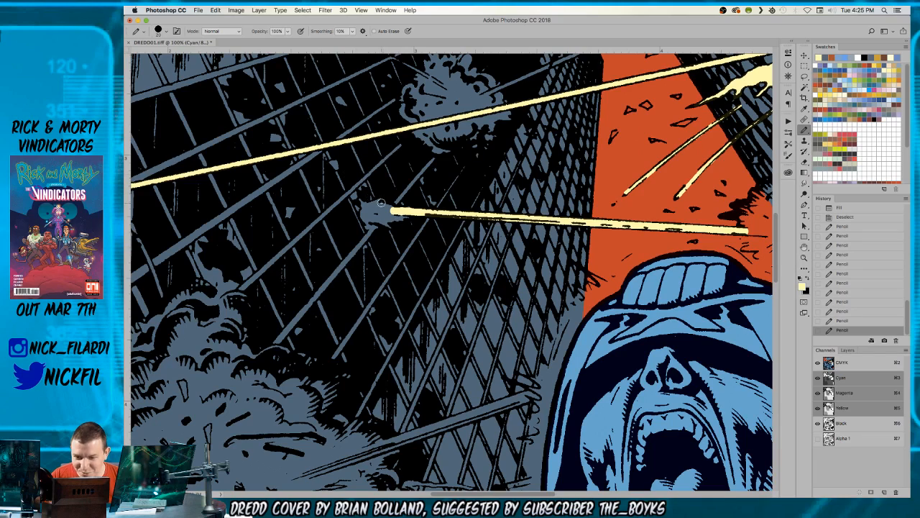
pyautogui.moveTo(373, 204)
pyautogui.mouseDown()
pyautogui.moveTo(363, 201)
pyautogui.moveTo(367, 220)
pyautogui.moveTo(394, 223)
pyautogui.moveTo(368, 211)
pyautogui.moveTo(391, 207)
pyautogui.moveTo(396, 220)
pyautogui.mouseUp()
# - Trace the rim of the small explosion beside the helmet in pale yellow, following its ragged edge across sky and building
pyautogui.hscroll(10, 359, 213)
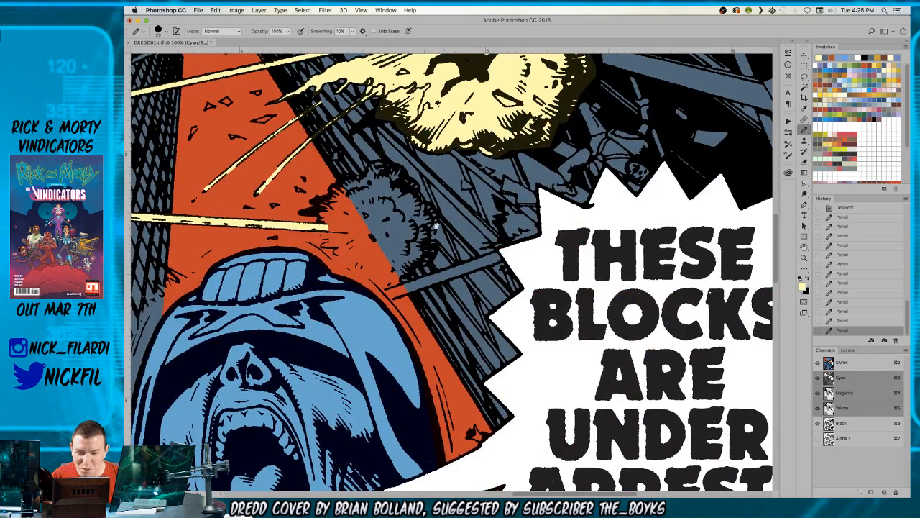
pyautogui.hscroll(-2, 379, 210)
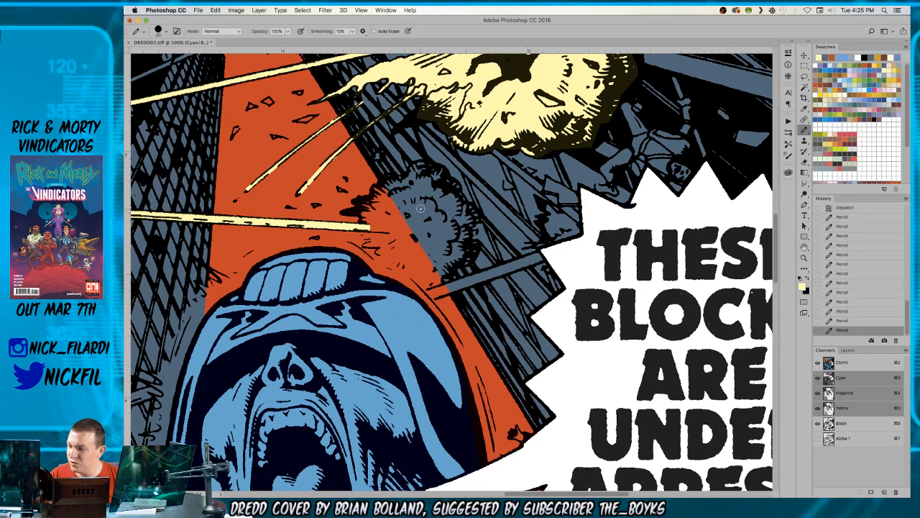
pyautogui.scroll(-3, 374, 195)
pyautogui.hscroll(-1, 374, 195)
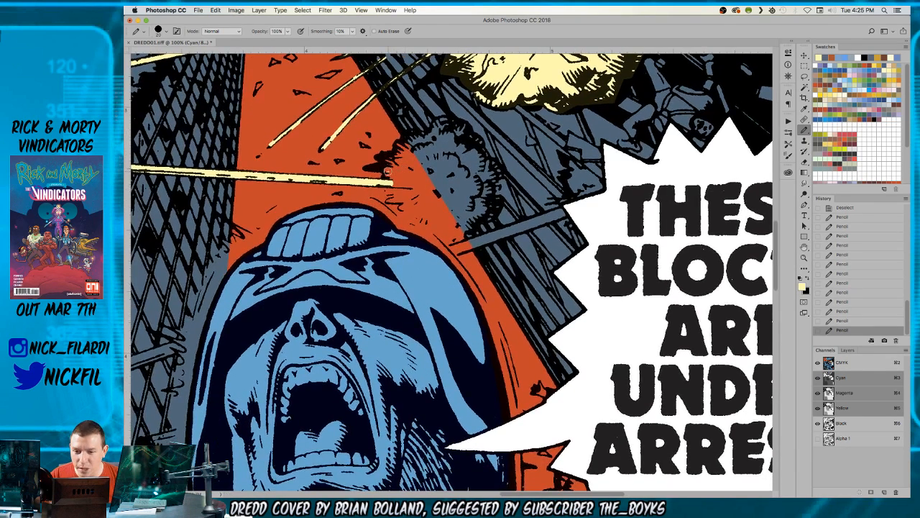
pyautogui.moveTo(390, 185); pyautogui.dragTo(396, 194)
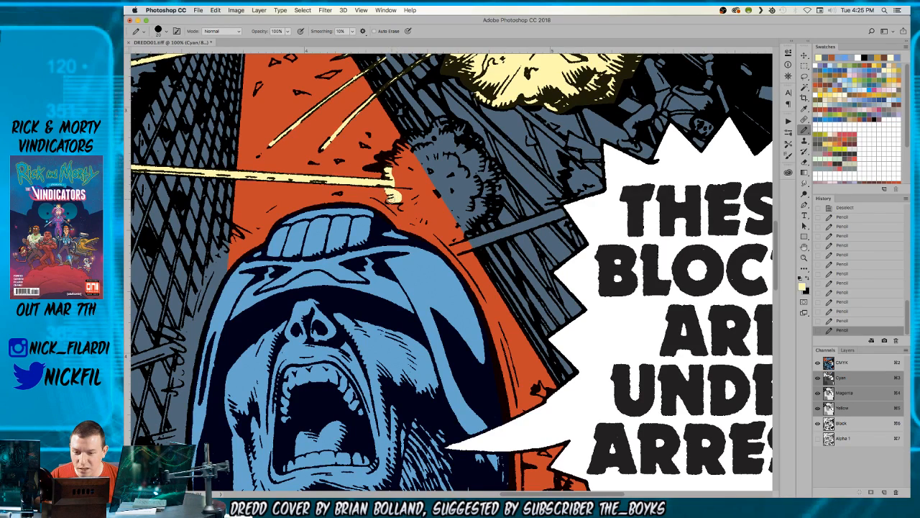
pyautogui.moveTo(404, 206)
pyautogui.mouseDown()
pyautogui.moveTo(448, 240)
pyautogui.moveTo(468, 229)
pyautogui.mouseUp()
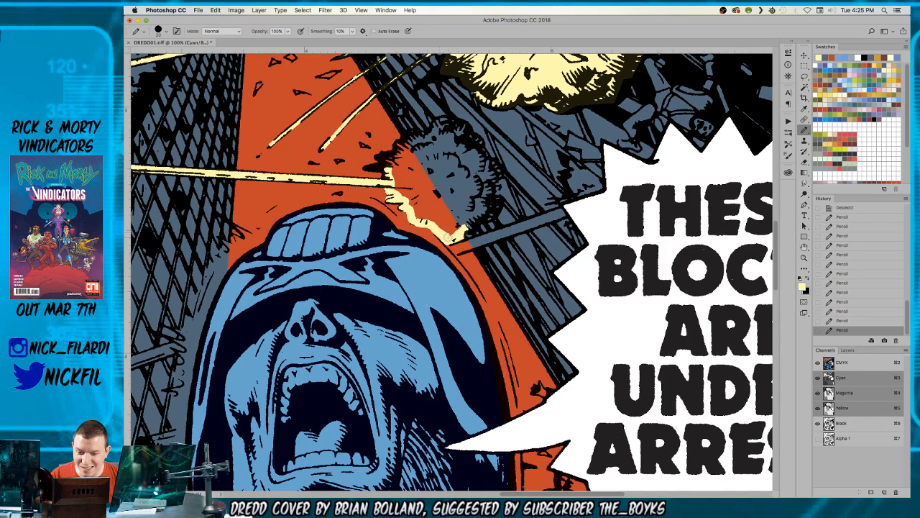
pyautogui.moveTo(438, 231); pyautogui.dragTo(458, 235)
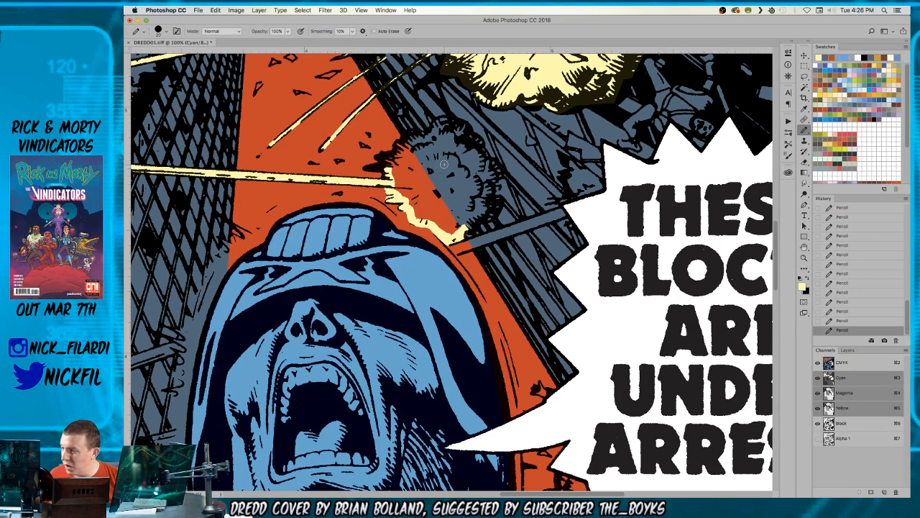
pyautogui.moveTo(386, 161)
pyautogui.mouseDown()
pyautogui.moveTo(408, 136)
pyautogui.moveTo(427, 138)
pyautogui.moveTo(445, 120)
pyautogui.moveTo(477, 140)
pyautogui.moveTo(498, 174)
pyautogui.moveTo(496, 202)
pyautogui.moveTo(466, 230)
pyautogui.mouseUp()
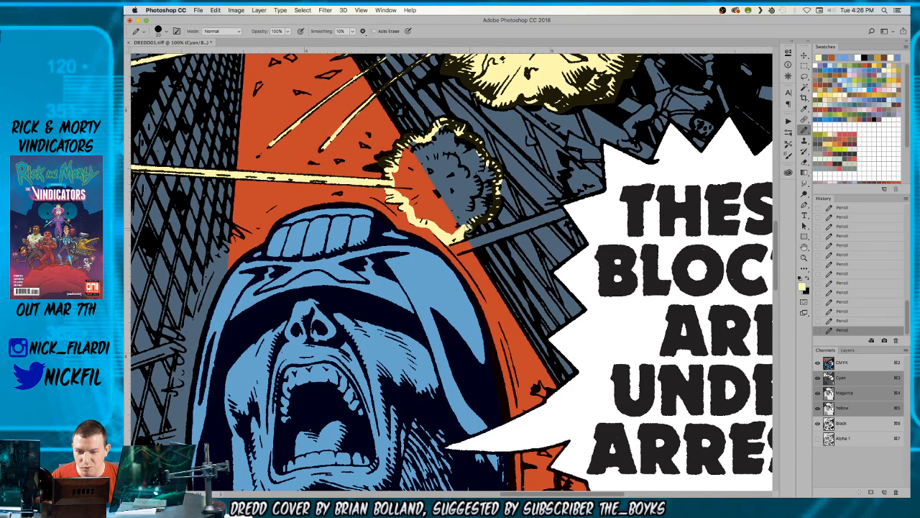
# - Select the small explosion's remaining orange and gray interior with the Magic Wand, fill it pale yellow and deselect
pyautogui.press('w')
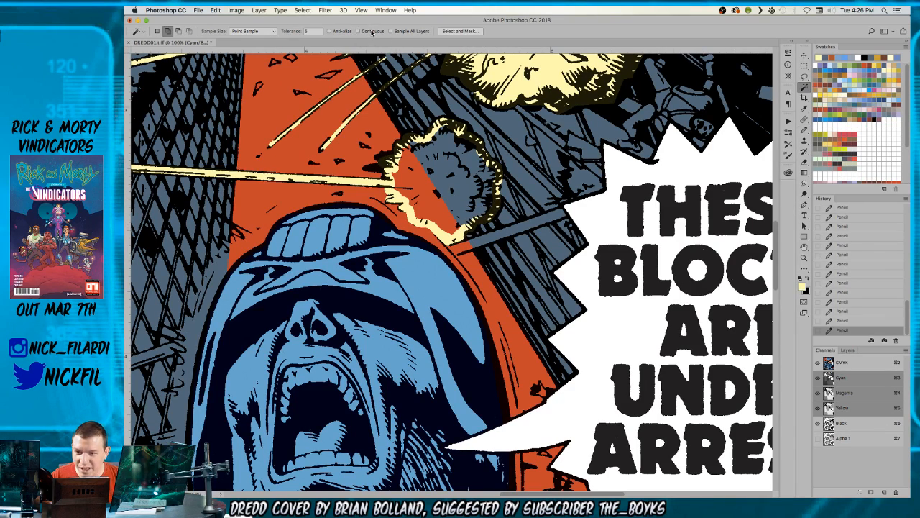
pyautogui.click(406, 179)
pyautogui.keyDown('shift'); pyautogui.click(426, 169); pyautogui.keyUp('shift')
pyautogui.hotkey('alt', 'BackSpace')
pyautogui.press('super+d')
# - Restrict painting with Magic Wand selections, draw the beam between the speech balloon and the helmet in pale yellow, and deselect
pyautogui.moveTo(410, 208); pyautogui.dragTo(393, 258)
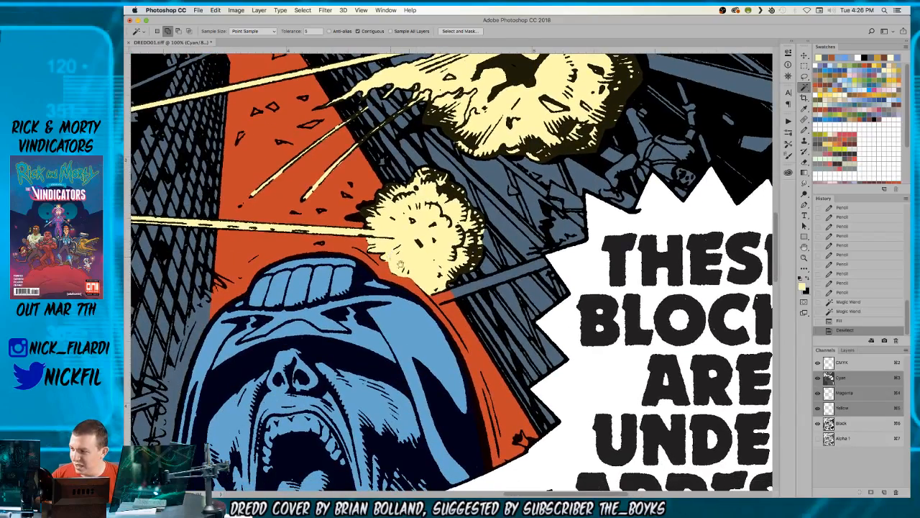
pyautogui.click(443, 296)
pyautogui.click(509, 316)
pyautogui.press('z')
pyautogui.keyDown('alt'); pyautogui.click(468, 290); pyautogui.keyUp('alt')
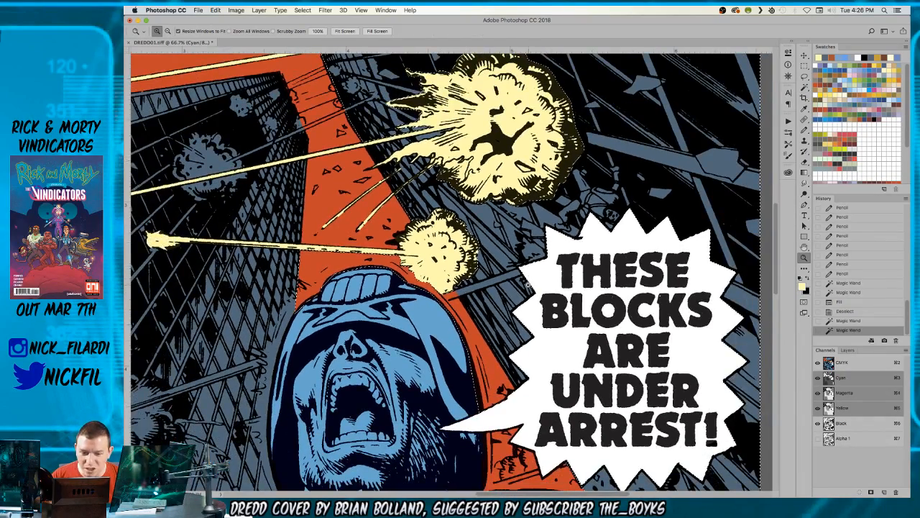
pyautogui.press('b')
pyautogui.click(518, 272)
pyautogui.keyDown('shift'); pyautogui.click(446, 295); pyautogui.keyUp('shift')
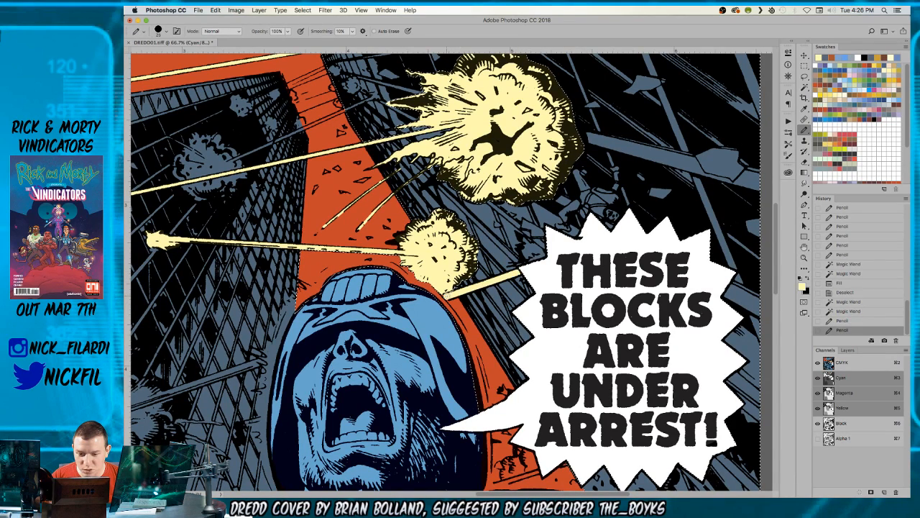
pyautogui.moveTo(253, 373); pyautogui.dragTo(520, 250)
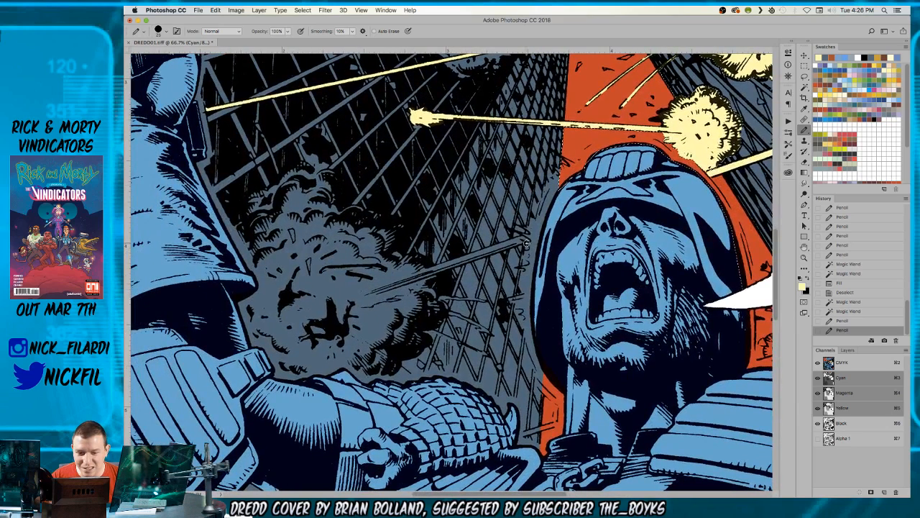
pyautogui.press('super+d')
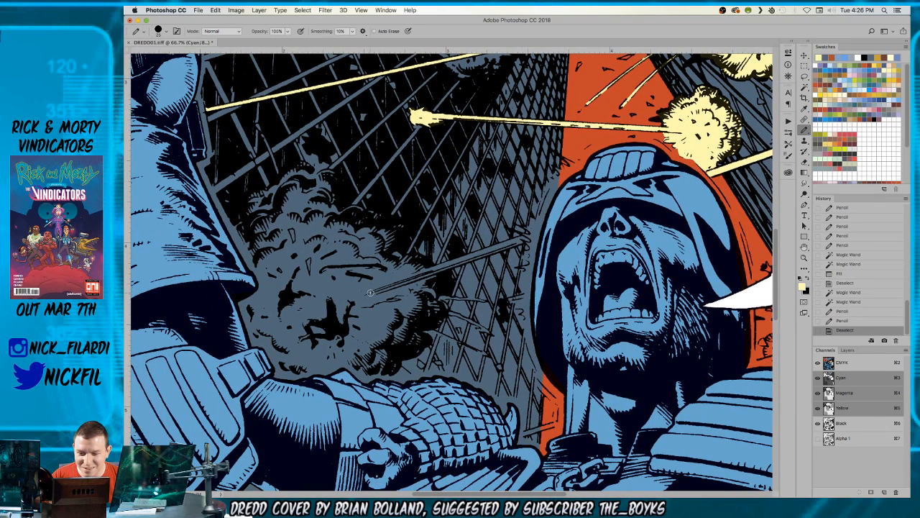
# - Paint the beam between the smoky explosion and the helmet pale yellow, then lasso and fill its edges and tip
pyautogui.click(372, 292)
pyautogui.keyDown('shift'); pyautogui.click(516, 242); pyautogui.keyUp('shift')
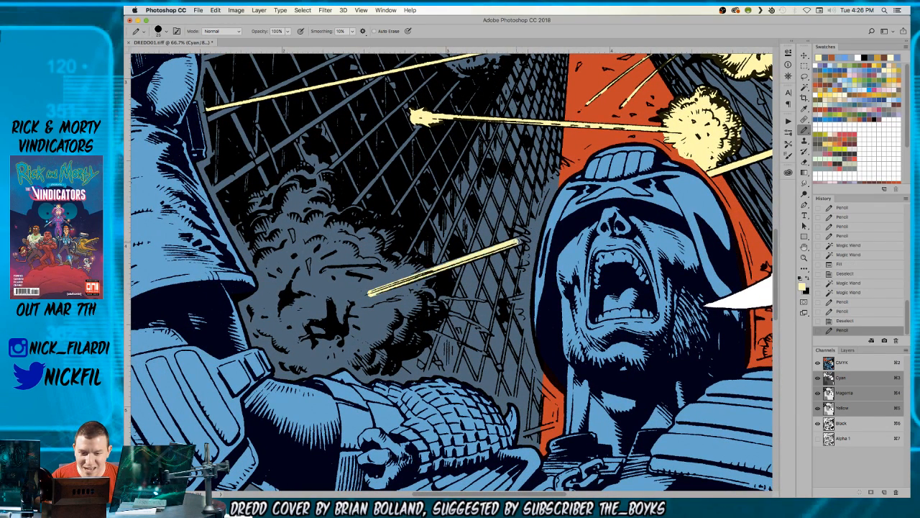
pyautogui.press('z')
pyautogui.click(515, 242)
pyautogui.click(503, 240)
pyautogui.press('l')
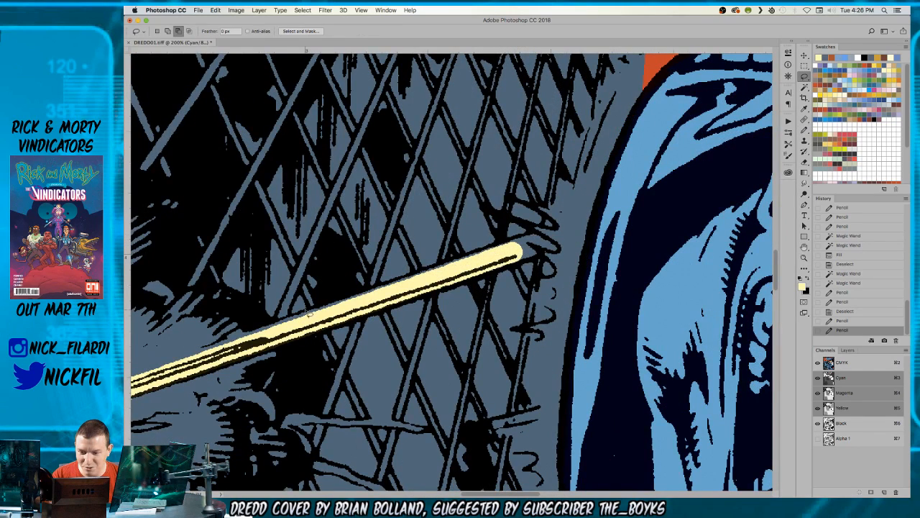
pyautogui.click(199, 352)
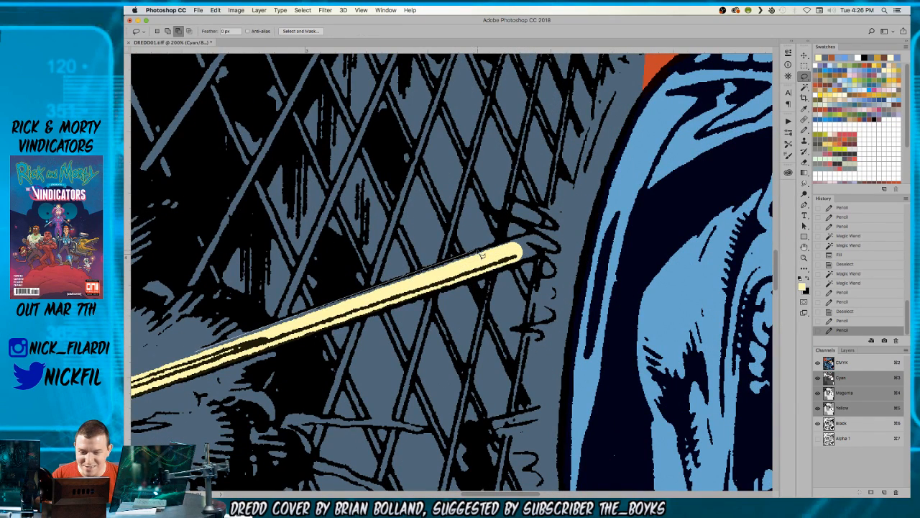
pyautogui.moveTo(532, 233)
pyautogui.mouseDown()
pyautogui.moveTo(563, 255)
pyautogui.moveTo(540, 252)
pyautogui.moveTo(480, 282)
pyautogui.moveTo(258, 352)
pyautogui.moveTo(217, 376)
pyautogui.moveTo(183, 375)
pyautogui.mouseUp()
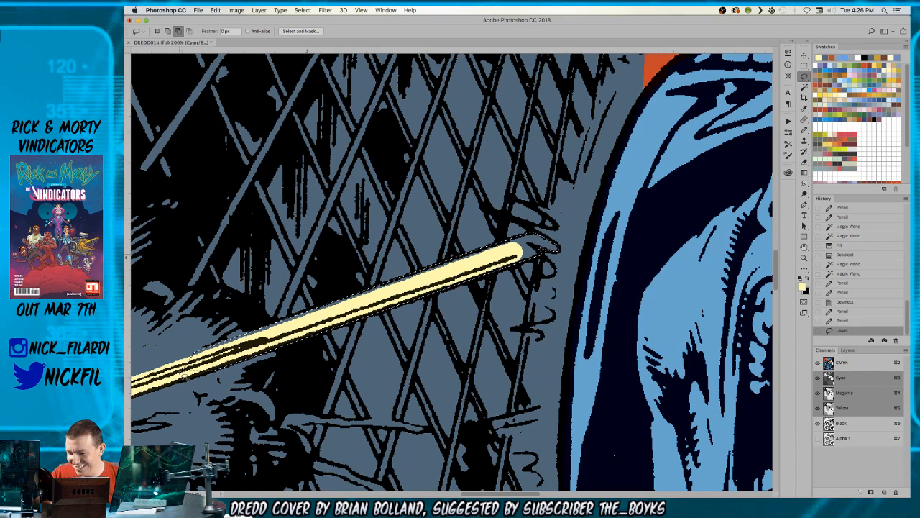
pyautogui.hotkey('alt', 'BackSpace')
pyautogui.press('super+d')
# - Outline the smoky explosion beside the figure's raised arm with the Lasso, following its billowing right edge
pyautogui.press('z')
pyautogui.keyDown('alt'); pyautogui.click(256, 330); pyautogui.keyUp('alt')
pyautogui.moveTo(331, 341); pyautogui.dragTo(372, 343)
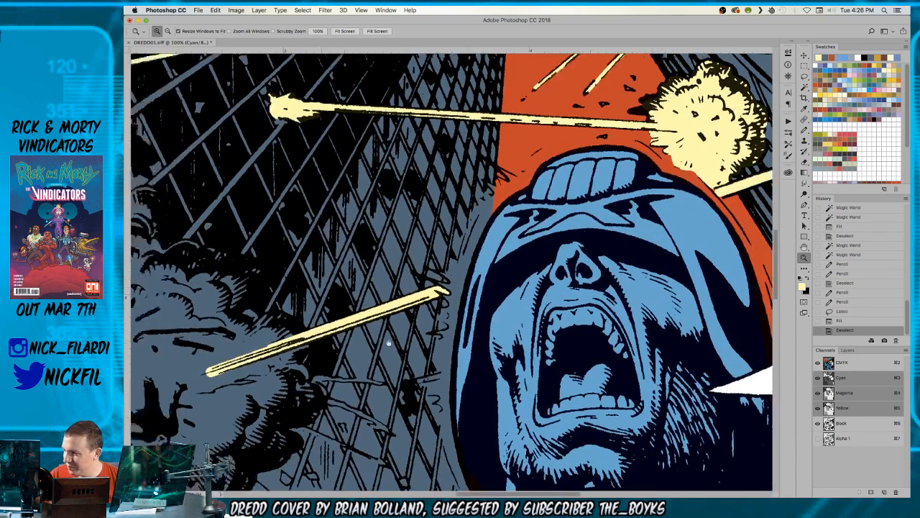
pyautogui.hscroll(-3, 371, 344)
pyautogui.scroll(1, 388, 352)
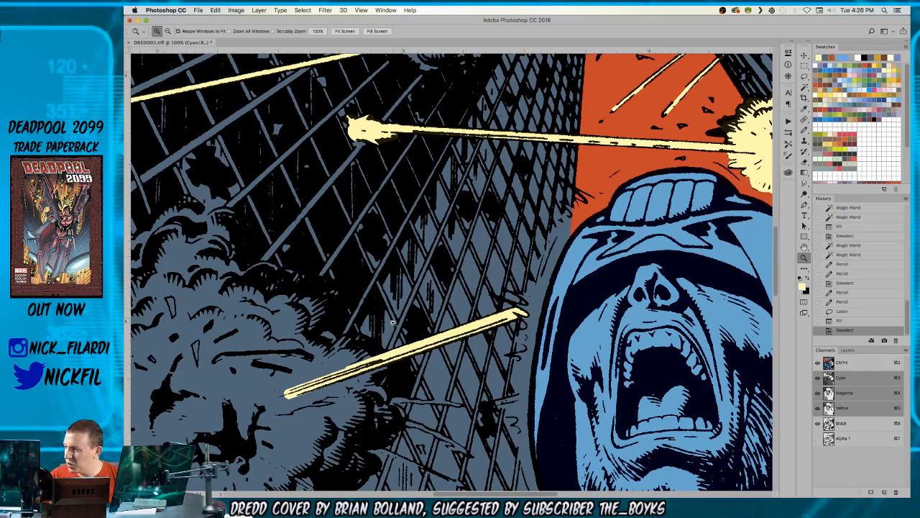
pyautogui.scroll(-3, 460, 230)
pyautogui.hscroll(-1, 514, 291)
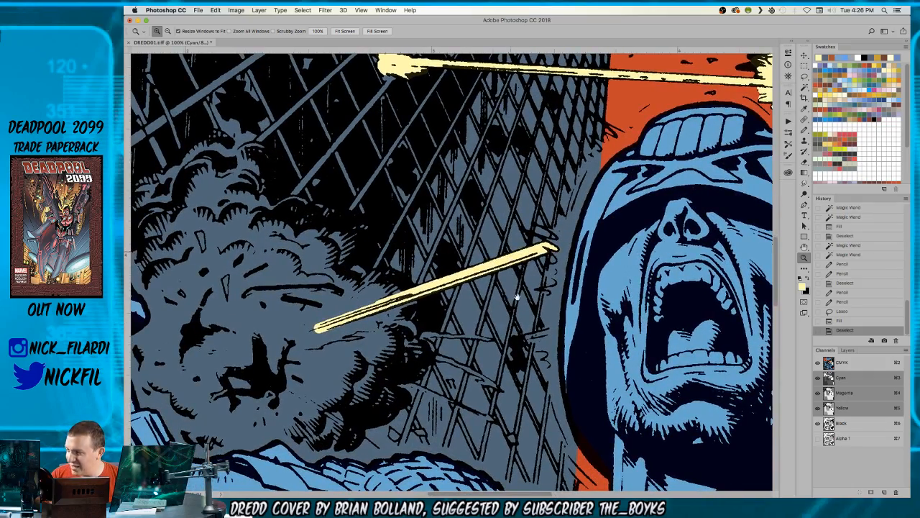
pyautogui.scroll(-2, 462, 296)
pyautogui.hscroll(-4, 475, 273)
pyautogui.moveTo(537, 249); pyautogui.dragTo(553, 253)
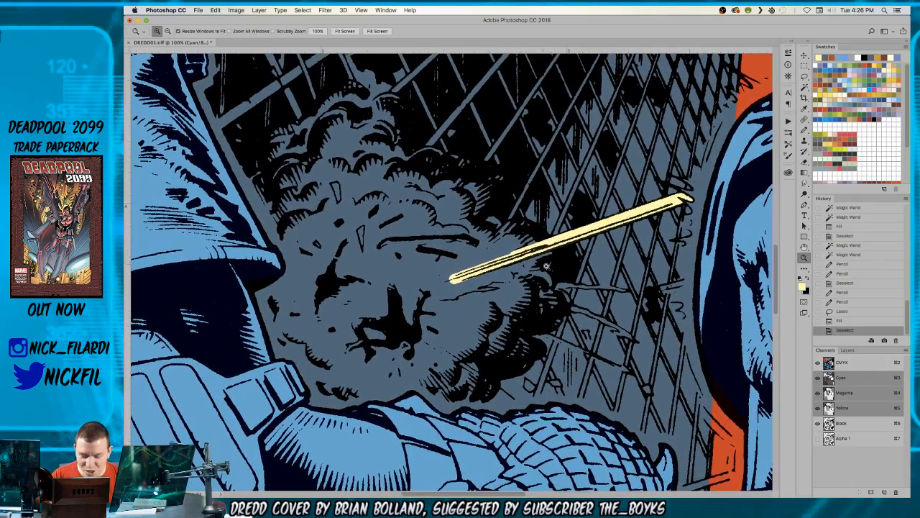
pyautogui.press('l')
pyautogui.keyDown('alt'); pyautogui.click(560, 253); pyautogui.keyUp('alt')
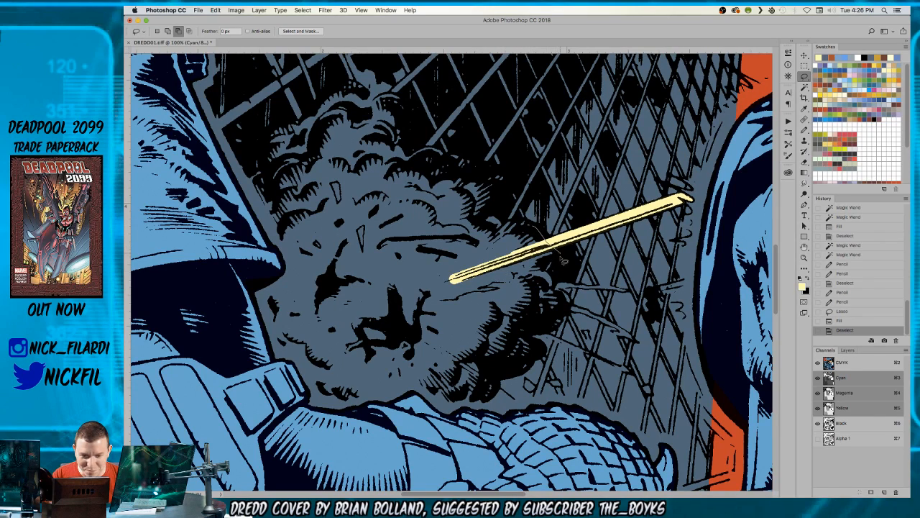
pyautogui.moveTo(558, 287)
pyautogui.mouseDown()
pyautogui.moveTo(570, 308)
pyautogui.moveTo(557, 330)
pyautogui.moveTo(568, 325)
pyautogui.moveTo(524, 337)
pyautogui.moveTo(535, 336)
pyautogui.moveTo(534, 346)
pyautogui.moveTo(545, 337)
pyautogui.moveTo(528, 375)
pyautogui.mouseUp()
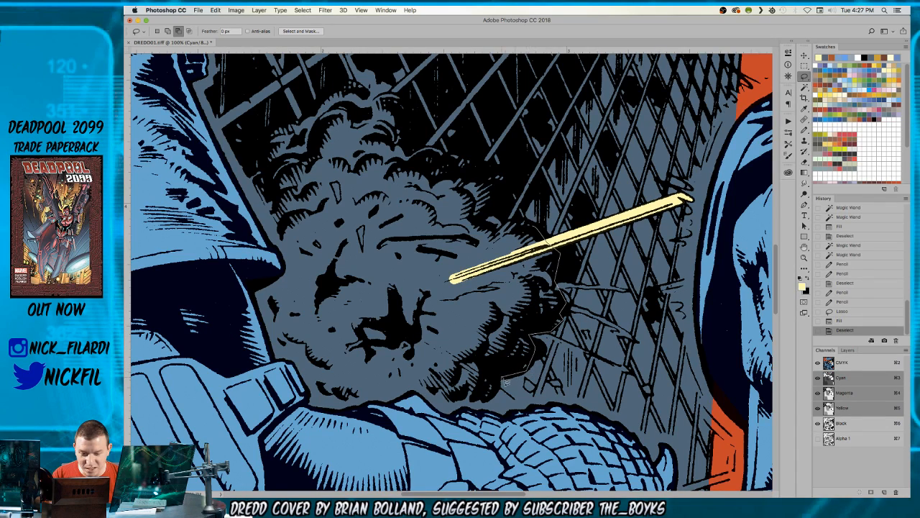
pyautogui.moveTo(477, 413)
pyautogui.mouseDown()
pyautogui.moveTo(277, 421)
pyautogui.moveTo(239, 366)
pyautogui.moveTo(228, 291)
pyautogui.moveTo(236, 256)
pyautogui.moveTo(296, 229)
pyautogui.moveTo(437, 219)
pyautogui.moveTo(498, 262)
pyautogui.moveTo(448, 216)
pyautogui.moveTo(489, 271)
pyautogui.moveTo(551, 237)
pyautogui.moveTo(508, 209)
pyautogui.moveTo(449, 205)
pyautogui.moveTo(467, 130)
pyautogui.moveTo(442, 178)
pyautogui.moveTo(340, 223)
pyautogui.moveTo(350, 331)
pyautogui.moveTo(407, 345)
pyautogui.moveTo(533, 332)
pyautogui.mouseUp()
# - Extend the explosion selection along its upper-left smoke and remove the figure's arm from it with the Magic Wand
pyautogui.hscroll(-5, 533, 332)
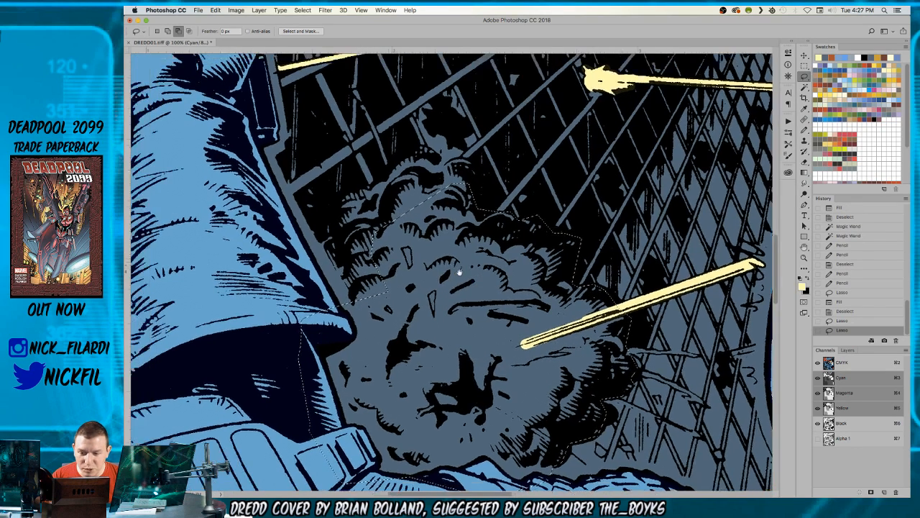
pyautogui.moveTo(474, 231)
pyautogui.mouseDown()
pyautogui.moveTo(432, 256)
pyautogui.moveTo(426, 348)
pyautogui.mouseUp()
pyautogui.press('w')
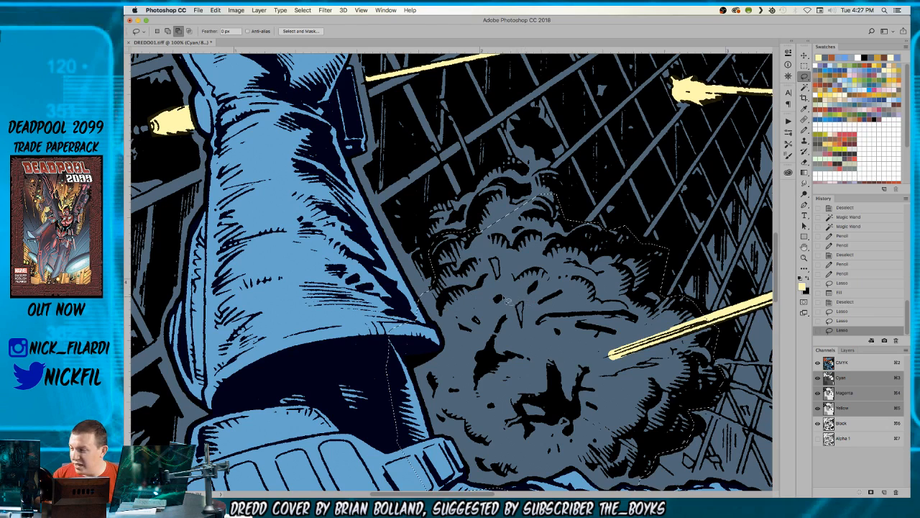
pyautogui.keyDown('shift'); pyautogui.click(404, 335); pyautogui.keyUp('shift')
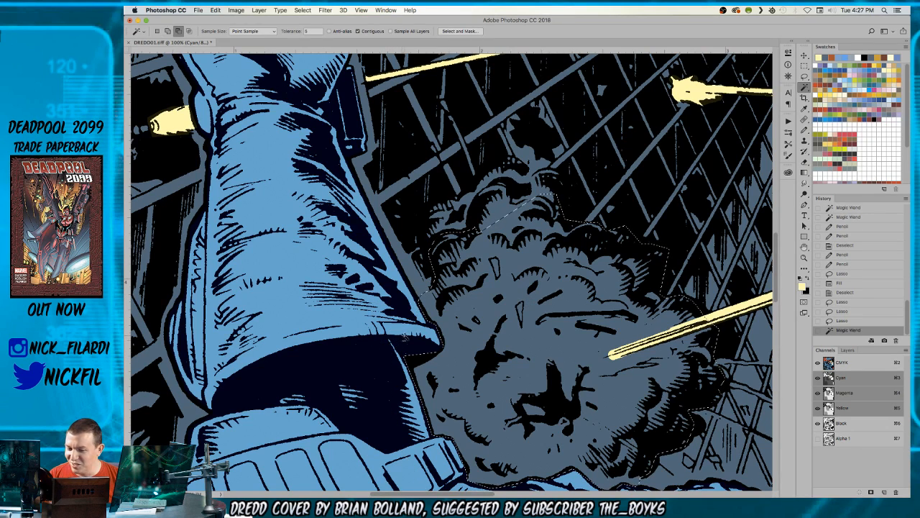
# - Add the topmost smoke puff to the explosion selection beside the raised arm with the Lasso, fill it pale yellow, and deselect
pyautogui.press('l')
pyautogui.scroll(2, 532, 234)
pyautogui.press('shift')
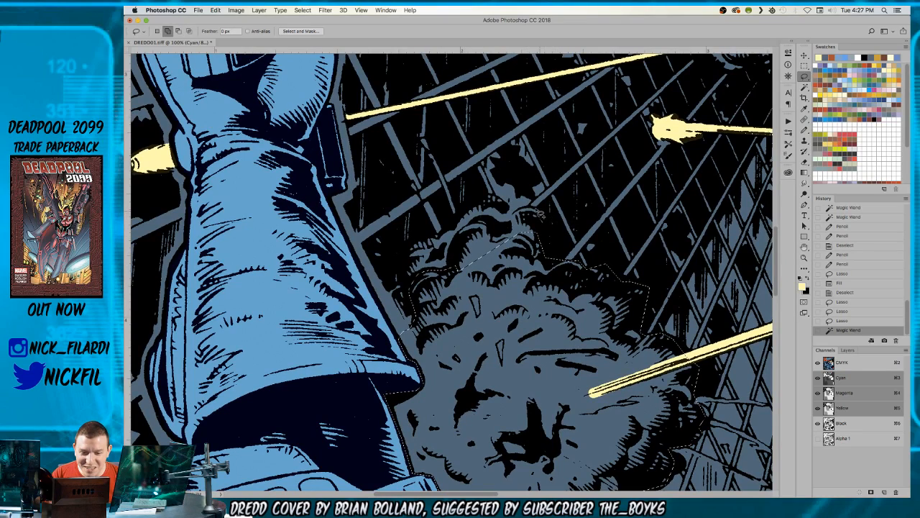
pyautogui.moveTo(502, 201)
pyautogui.mouseDown()
pyautogui.moveTo(437, 244)
pyautogui.moveTo(427, 236)
pyautogui.moveTo(406, 262)
pyautogui.moveTo(409, 295)
pyautogui.moveTo(447, 338)
pyautogui.moveTo(556, 267)
pyautogui.moveTo(558, 231)
pyautogui.moveTo(546, 213)
pyautogui.mouseUp()
pyautogui.hotkey('alt', 'BackSpace')
pyautogui.press('super+d')
# - Lasso the body of the explosion behind the JUDGE DREDD title, down to the page's bottom edge
pyautogui.press('z')
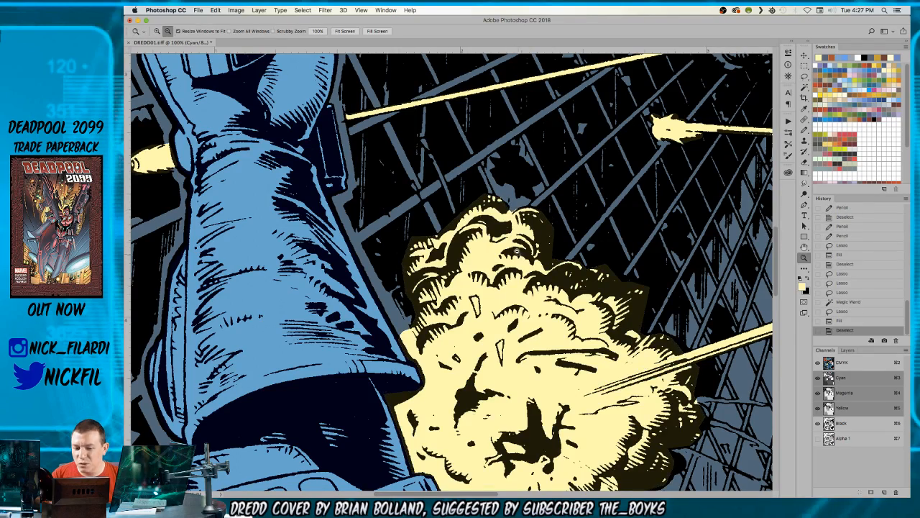
pyautogui.keyDown('alt'); pyautogui.click(504, 226); pyautogui.keyUp('alt')
pyautogui.keyDown('alt'); pyautogui.click(543, 273); pyautogui.keyUp('alt')
pyautogui.moveTo(608, 264); pyautogui.dragTo(416, 195)
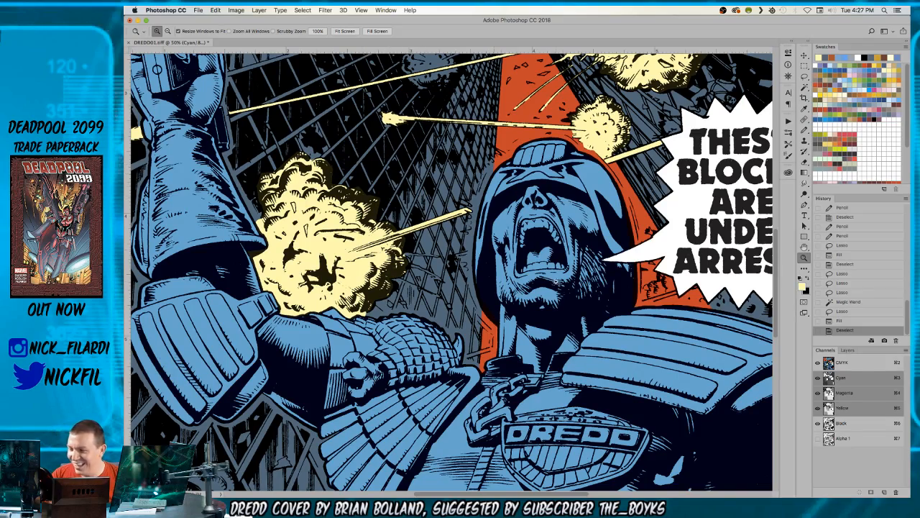
pyautogui.moveTo(522, 319); pyautogui.dragTo(646, 161)
pyautogui.moveTo(486, 277); pyautogui.dragTo(697, 309)
pyautogui.scroll(-5, 697, 310)
pyautogui.hscroll(1, 678, 157)
pyautogui.click(445, 368)
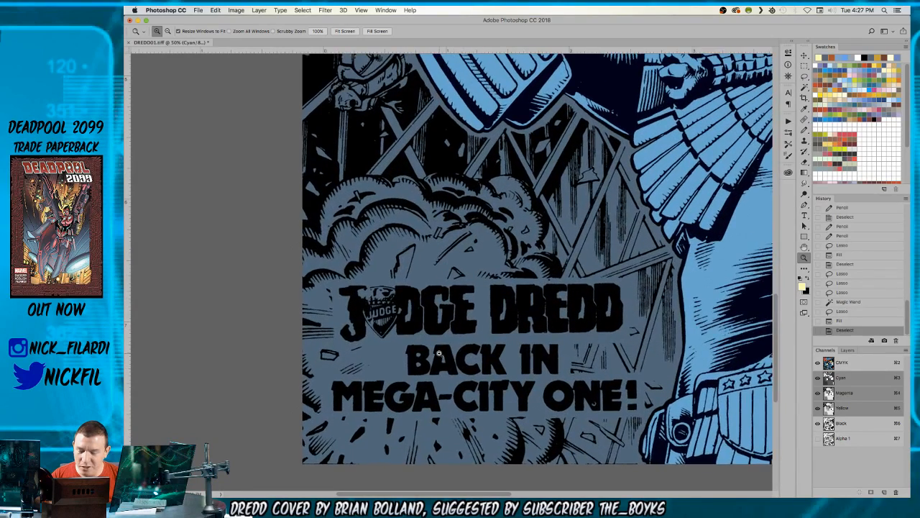
pyautogui.press('l')
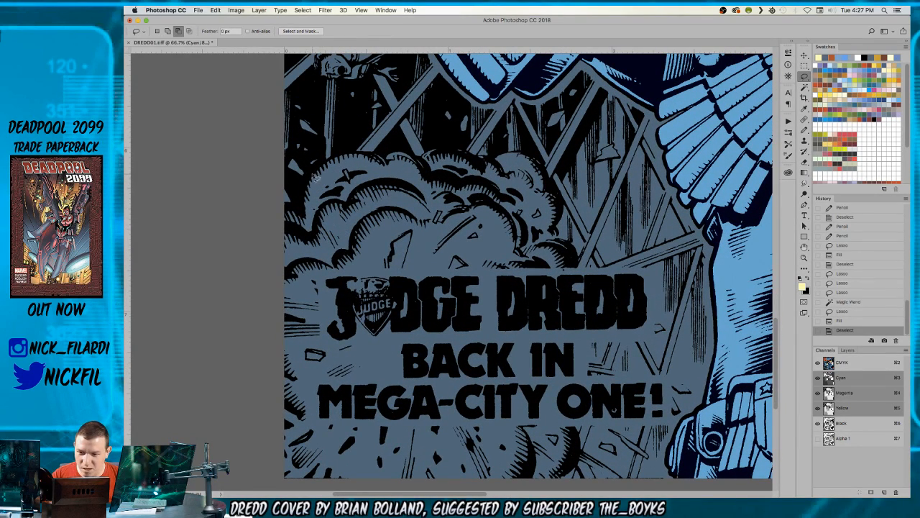
pyautogui.moveTo(272, 211)
pyautogui.mouseDown()
pyautogui.moveTo(245, 417)
pyautogui.moveTo(456, 474)
pyautogui.moveTo(513, 388)
pyautogui.moveTo(478, 250)
pyautogui.mouseUp()
pyautogui.moveTo(478, 387); pyautogui.dragTo(437, 328)
pyautogui.moveTo(462, 260)
pyautogui.mouseDown()
pyautogui.moveTo(535, 411)
pyautogui.moveTo(525, 402)
pyautogui.moveTo(504, 439)
pyautogui.moveTo(391, 435)
pyautogui.mouseUp()
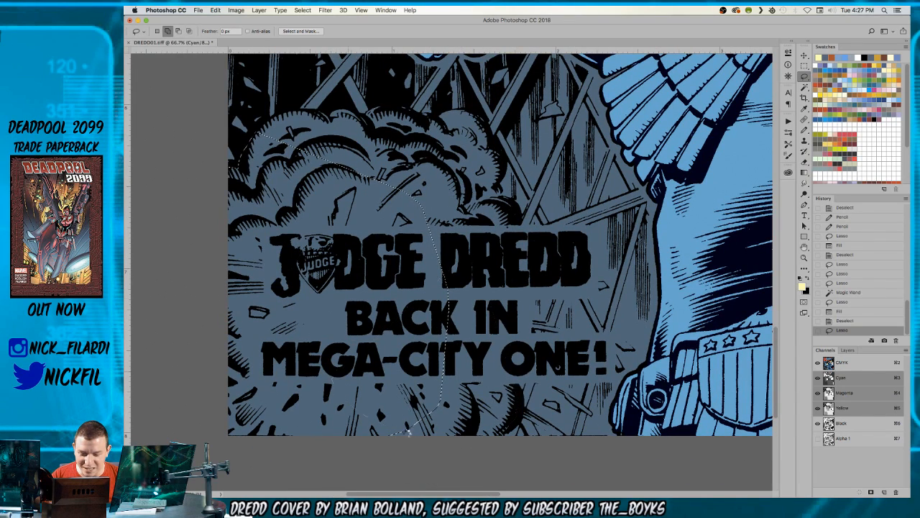
# - Extend the Lasso selection along the title explosion's billowing top and right edge
pyautogui.scroll(4, 414, 347)
pyautogui.hscroll(1, 414, 347)
pyautogui.moveTo(378, 284)
pyautogui.mouseDown()
pyautogui.moveTo(452, 280)
pyautogui.moveTo(491, 294)
pyautogui.moveTo(508, 342)
pyautogui.moveTo(406, 391)
pyautogui.moveTo(378, 287)
pyautogui.mouseUp()
pyautogui.moveTo(493, 338)
pyautogui.mouseDown()
pyautogui.moveTo(512, 376)
pyautogui.moveTo(521, 435)
pyautogui.moveTo(511, 471)
pyautogui.moveTo(478, 480)
pyautogui.mouseUp()
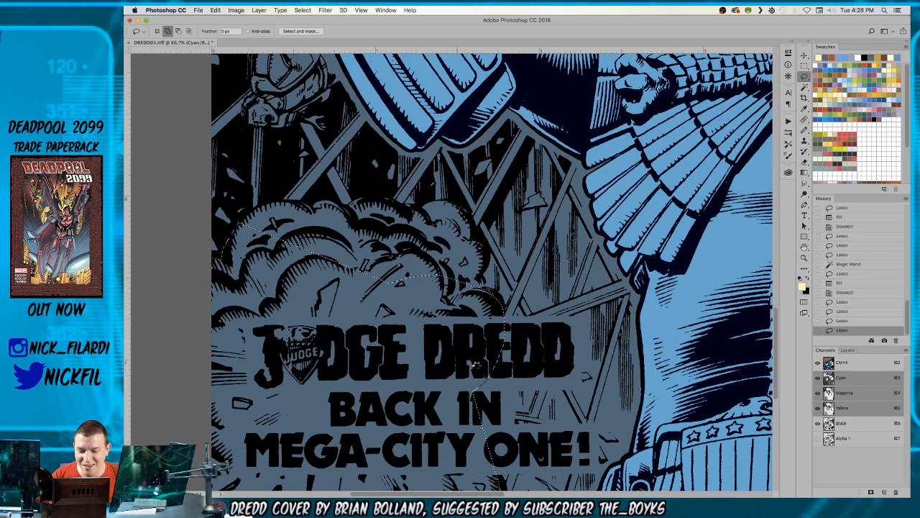
pyautogui.scroll(2, 451, 271)
pyautogui.hscroll(-2, 452, 271)
pyautogui.moveTo(527, 412)
pyautogui.mouseDown()
pyautogui.moveTo(503, 387)
pyautogui.moveTo(519, 404)
pyautogui.mouseUp()
pyautogui.moveTo(280, 251)
pyautogui.mouseDown()
pyautogui.moveTo(301, 232)
pyautogui.moveTo(388, 239)
pyautogui.moveTo(398, 228)
pyautogui.moveTo(424, 228)
pyautogui.moveTo(447, 241)
pyautogui.moveTo(495, 231)
pyautogui.moveTo(529, 283)
pyautogui.moveTo(516, 347)
pyautogui.moveTo(309, 329)
pyautogui.mouseUp()
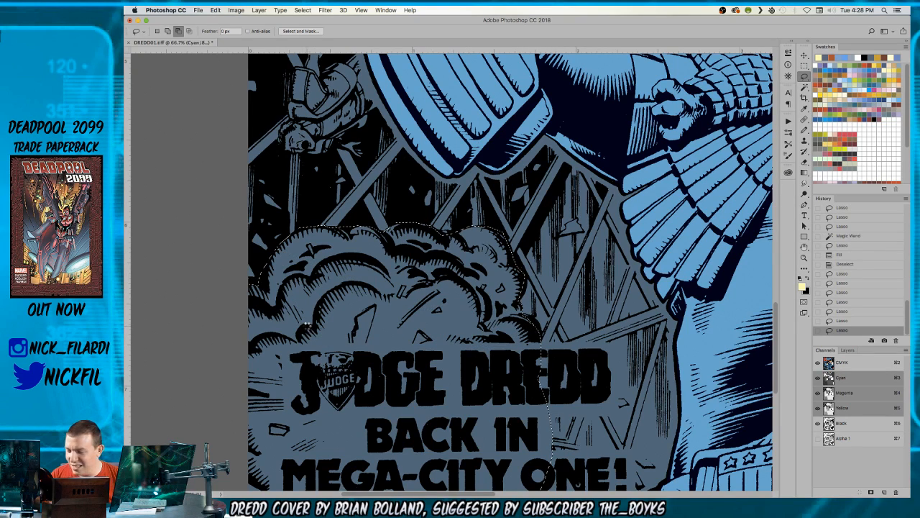
# - Fill the selected title explosion pale yellow, deselect, and touch up its upper-left smoke with the Pencil
pyautogui.hotkey('alt', 'BackSpace')
pyautogui.press('super+d')
pyautogui.press('b')
pyautogui.click(320, 225)
pyautogui.keyDown('alt'); pyautogui.click(328, 232); pyautogui.keyUp('alt')
pyautogui.click(361, 254)
# - Lasso the large shard above the JUDGE badge, fill it with the sampled slate blue, deselect, and touch up its tip with the Pencil
pyautogui.keyDown('alt'); pyautogui.click(580, 222); pyautogui.keyUp('alt')
pyautogui.moveTo(433, 340); pyautogui.dragTo(500, 220)
pyautogui.press('l')
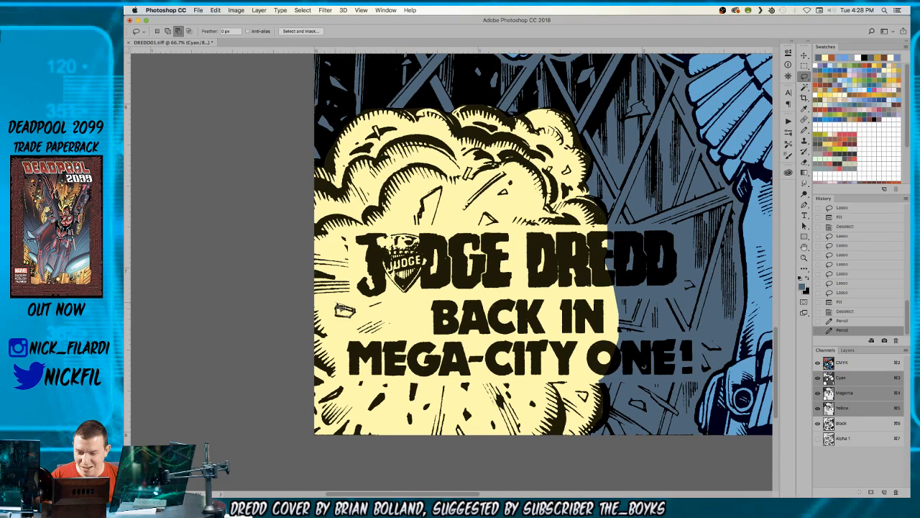
pyautogui.moveTo(339, 307); pyautogui.dragTo(341, 309)
pyautogui.moveTo(443, 192); pyautogui.dragTo(424, 205)
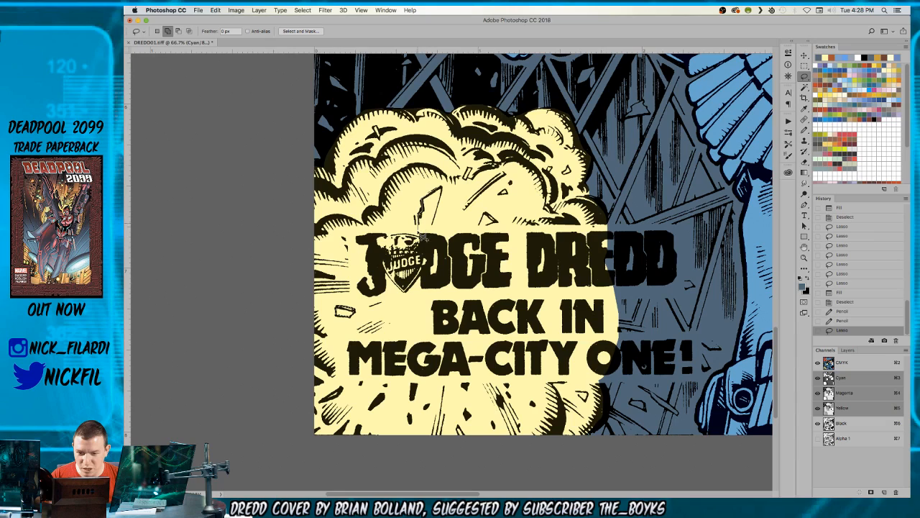
pyautogui.moveTo(425, 241); pyautogui.dragTo(447, 191)
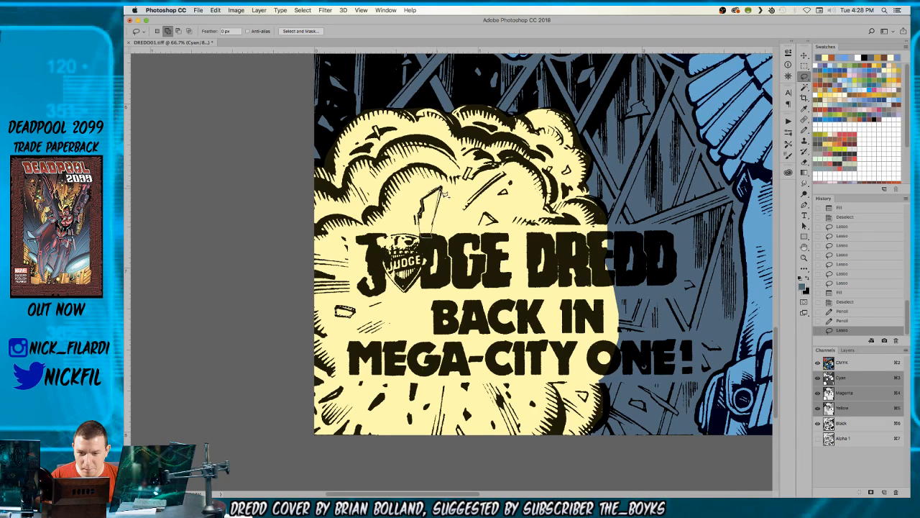
pyautogui.hotkey('alt', 'BackSpace')
pyautogui.press('super+d')
pyautogui.press('b')
pyautogui.scroll(5, 492, 198)
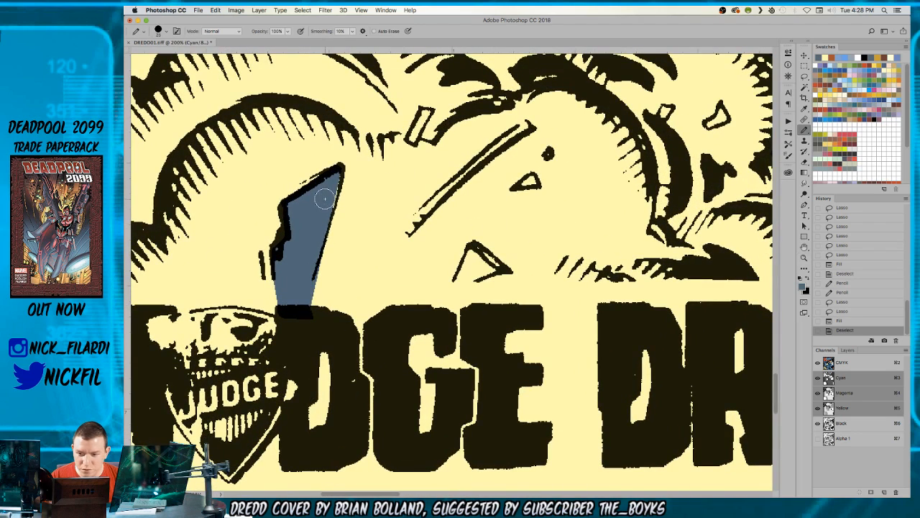
pyautogui.moveTo(333, 174); pyautogui.dragTo(324, 209)
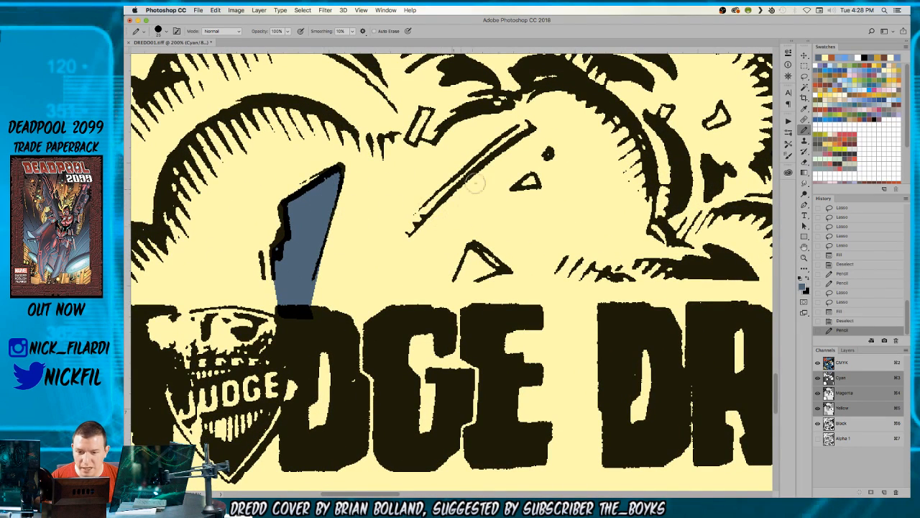
# - Paint the long diagonal splinter and the small debris pieces around it above the title slate blue with the Pencil
pyautogui.scroll(2, 469, 201)
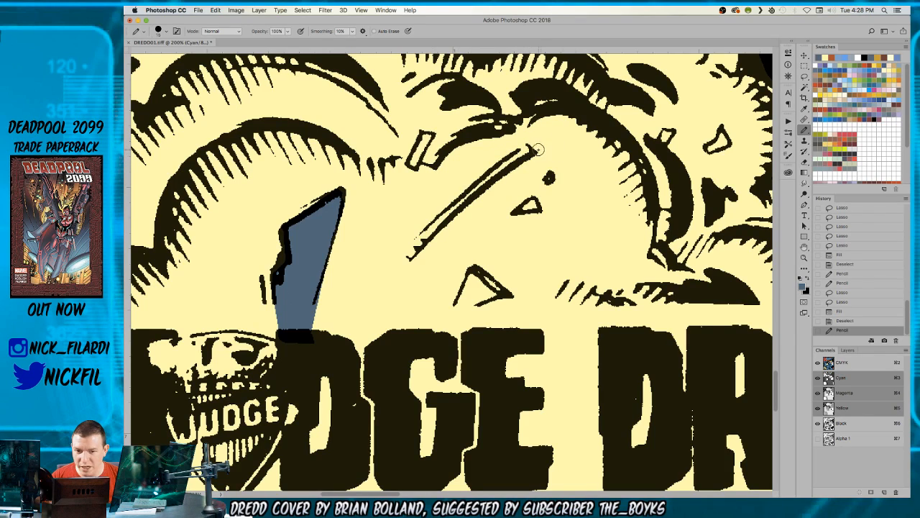
pyautogui.click(525, 150)
pyautogui.keyDown('shift'); pyautogui.click(432, 238); pyautogui.keyUp('shift')
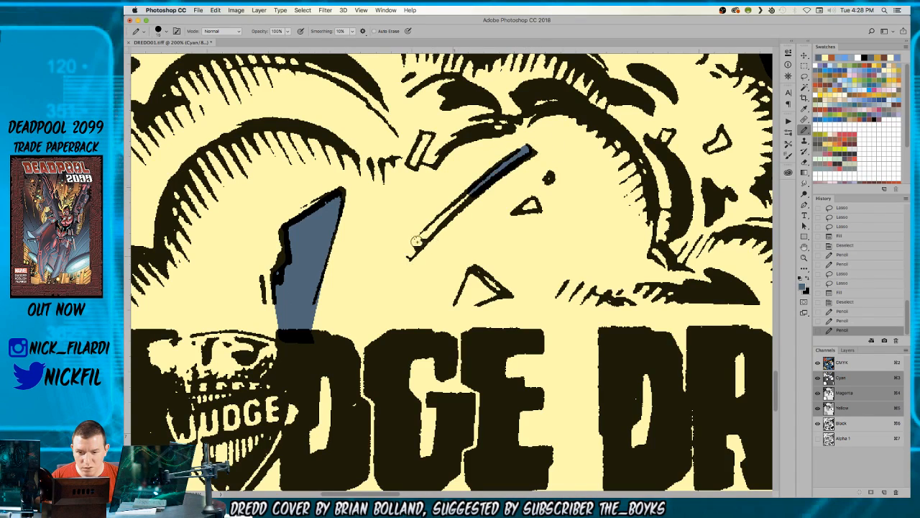
pyautogui.keyDown('shift'); pyautogui.click(409, 252); pyautogui.keyUp('shift')
pyautogui.moveTo(533, 204); pyautogui.dragTo(523, 208)
pyautogui.moveTo(428, 136); pyautogui.dragTo(411, 165)
pyautogui.moveTo(719, 139)
pyautogui.mouseDown()
pyautogui.moveTo(667, 133)
pyautogui.moveTo(697, 145)
pyautogui.moveTo(718, 139)
pyautogui.mouseUp()
# - Lasso the triangular debris piece just above the title lettering, fill it slate blue, and deselect
pyautogui.scroll(-5, 508, 287)
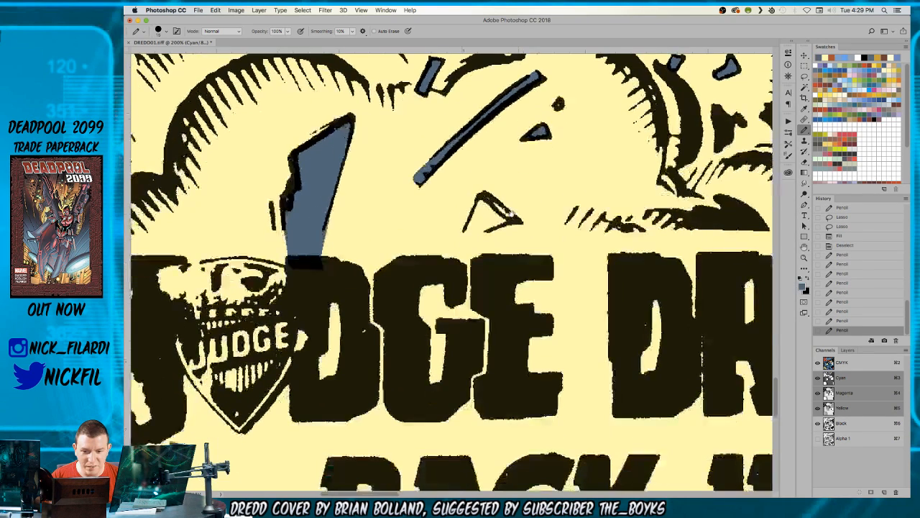
pyautogui.press('l')
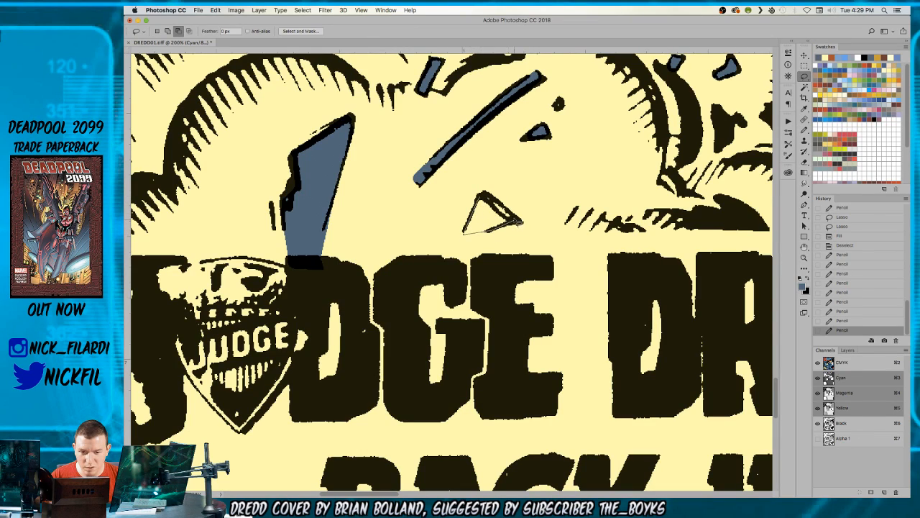
pyautogui.moveTo(505, 214); pyautogui.dragTo(484, 195)
pyautogui.hotkey('alt', 'BackSpace')
pyautogui.press('super+d')
# - Paint the small debris block to the left of the BACK IN lettering slate blue with the Pencil
pyautogui.press('z')
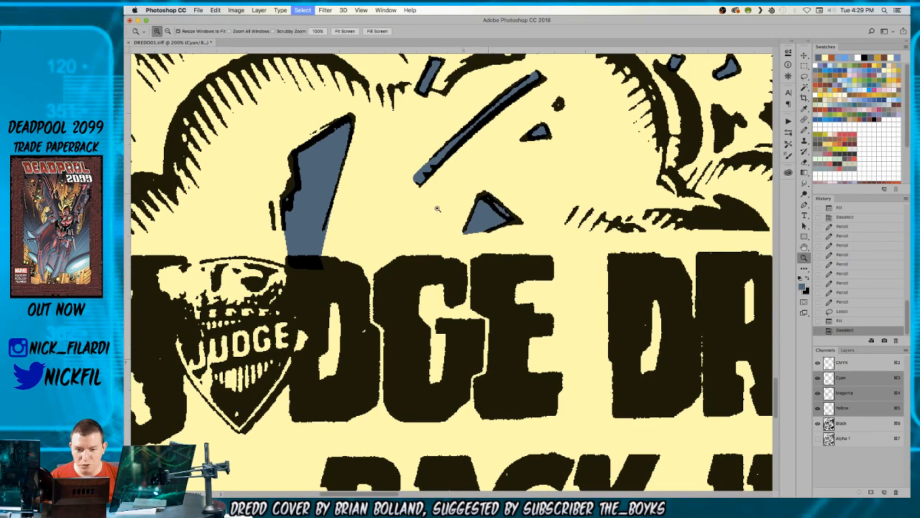
pyautogui.keyDown('alt'); pyautogui.click(501, 211); pyautogui.keyUp('alt')
pyautogui.keyDown('alt'); pyautogui.click(496, 210); pyautogui.keyUp('alt')
pyautogui.moveTo(501, 308); pyautogui.dragTo(507, 394)
pyautogui.click(356, 191)
pyautogui.click(355, 190)
pyautogui.click(356, 190)
pyautogui.press('b')
pyautogui.moveTo(533, 287)
pyautogui.mouseDown()
pyautogui.moveTo(531, 295)
pyautogui.moveTo(519, 258)
pyautogui.mouseUp()
# - Paint debris pieces in the explosion below the MEGA-CITY ONE! lettering slate blue with the Pencil
pyautogui.press('z')
pyautogui.keyDown('alt'); pyautogui.click(535, 307); pyautogui.keyUp('alt')
pyautogui.keyDown('alt'); pyautogui.click(534, 301); pyautogui.keyUp('alt')
pyautogui.keyDown('alt'); pyautogui.click(533, 301); pyautogui.keyUp('alt')
pyautogui.keyDown('alt'); pyautogui.click(533, 301); pyautogui.keyUp('alt')
pyautogui.moveTo(594, 386); pyautogui.dragTo(473, 184)
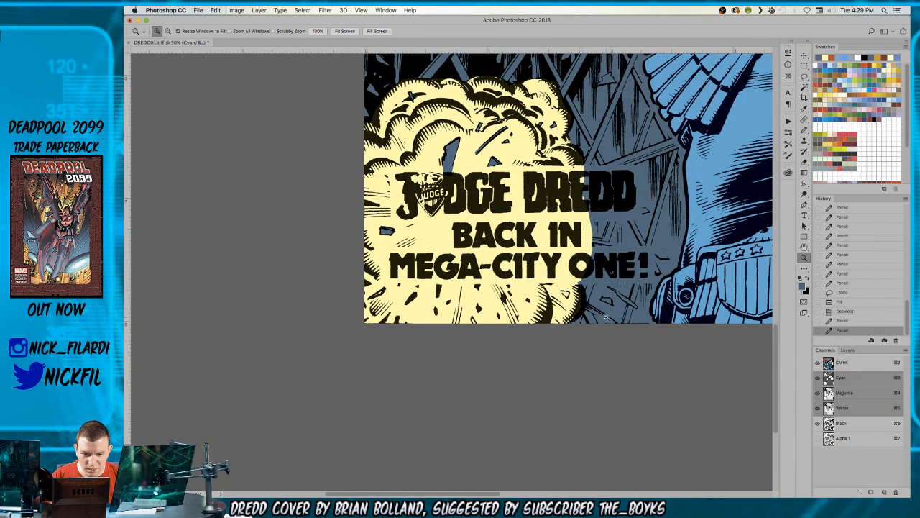
pyautogui.click(627, 293)
pyautogui.click(626, 293)
pyautogui.press('b')
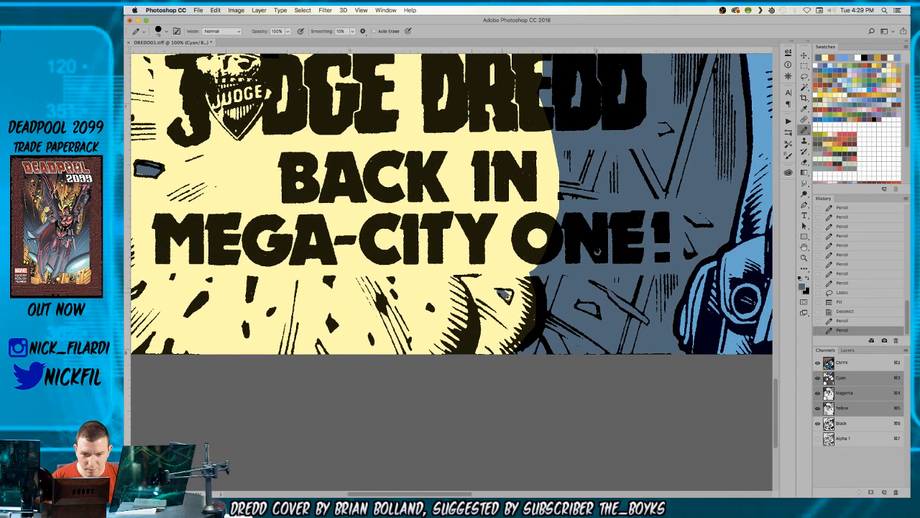
pyautogui.click(506, 295)
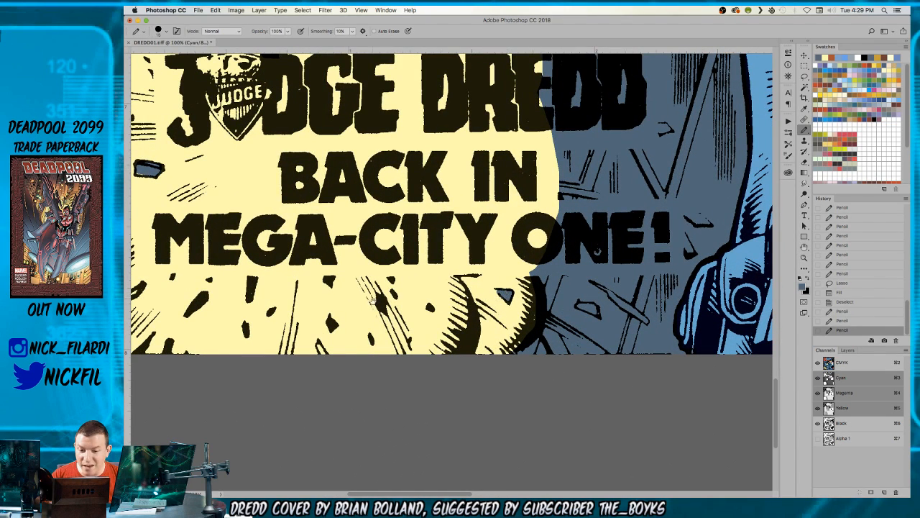
pyautogui.moveTo(373, 309); pyautogui.dragTo(467, 259)
pyautogui.moveTo(414, 296); pyautogui.dragTo(418, 301)
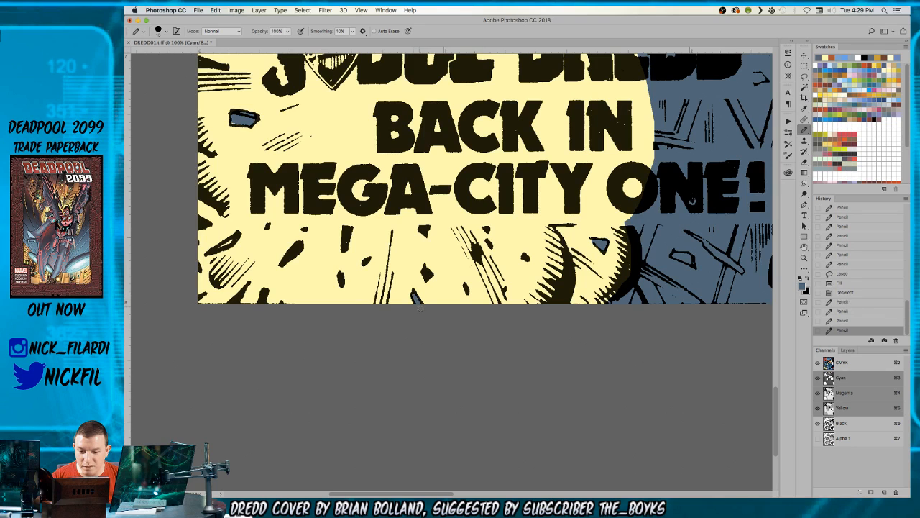
pyautogui.hscroll(-5, 301, 303)
pyautogui.scroll(2, 301, 303)
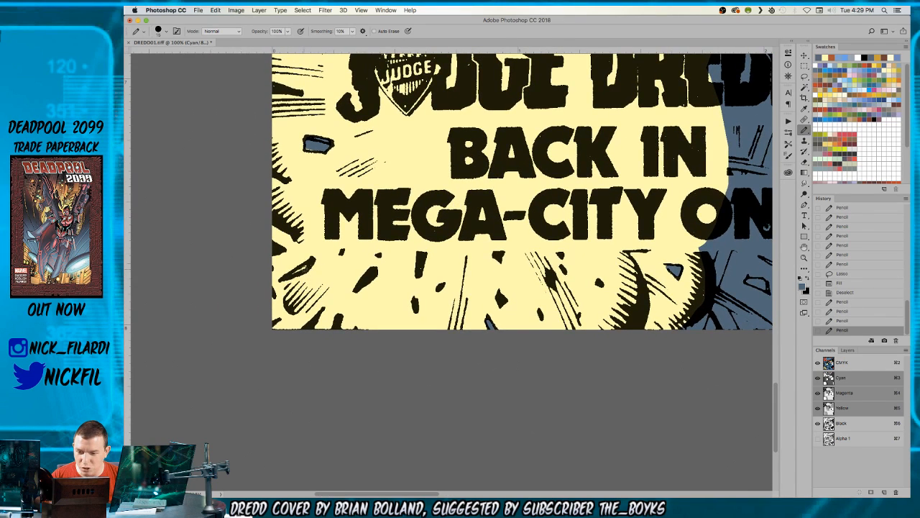
pyautogui.moveTo(303, 268); pyautogui.dragTo(295, 274)
# - Look over the cover from the title explosion up to the figure for areas still lacking flat color
pyautogui.press('z')
pyautogui.keyDown('alt'); pyautogui.click(414, 230); pyautogui.keyUp('alt')
pyautogui.keyDown('alt'); pyautogui.click(414, 230); pyautogui.keyUp('alt')
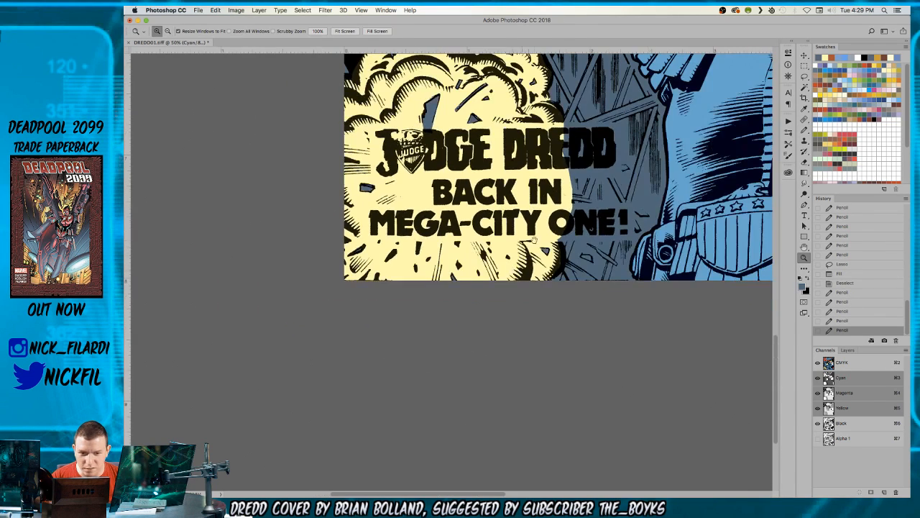
pyautogui.moveTo(561, 222); pyautogui.dragTo(374, 386)
pyautogui.scroll(7, 373, 386)
pyautogui.hscroll(-10, 496, 266)
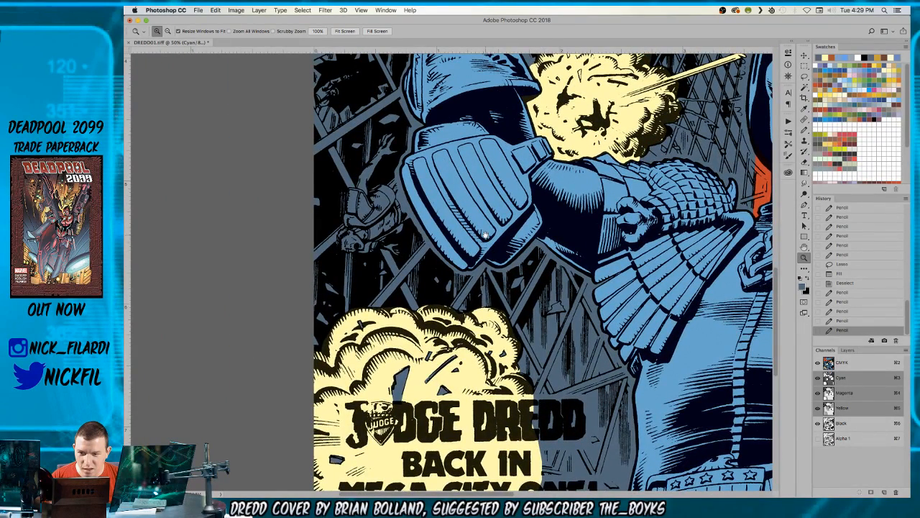
pyautogui.moveTo(485, 235); pyautogui.dragTo(486, 332)
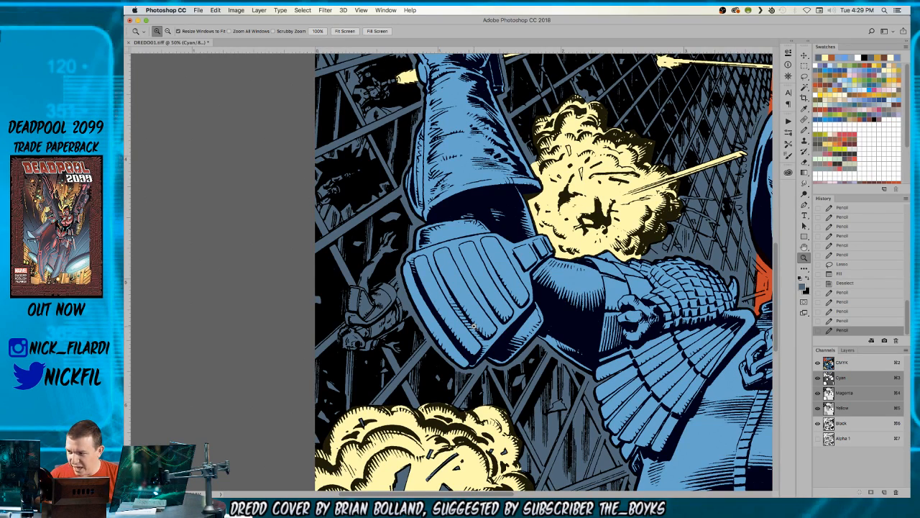
pyautogui.keyDown('alt'); pyautogui.click(522, 243); pyautogui.keyUp('alt')
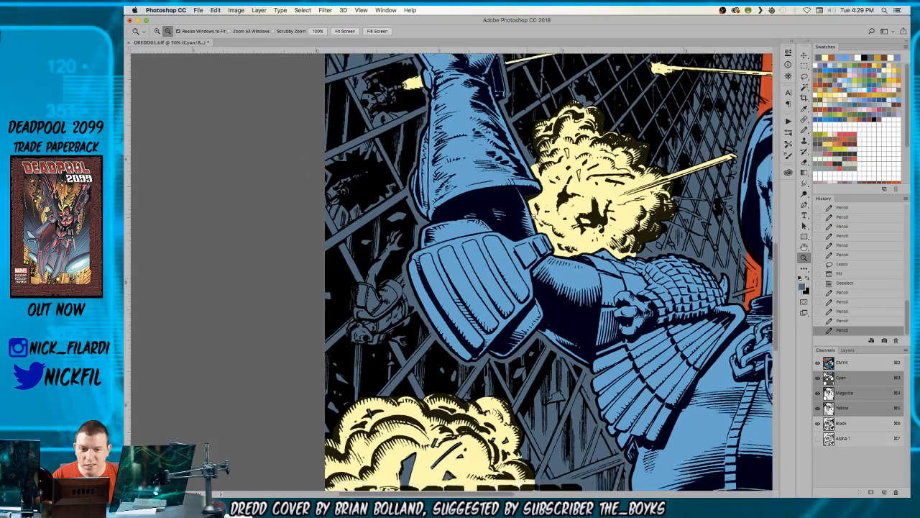
pyautogui.keyDown('alt'); pyautogui.click(527, 199); pyautogui.keyUp('alt')
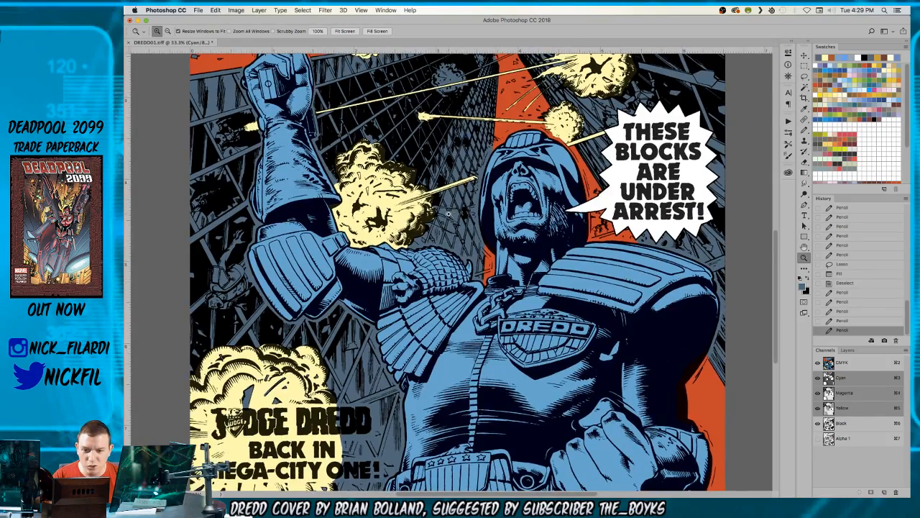
# - Paint the upper smoke streak shooting from the smoky explosion toward the helmet with its sampled pale yellow
pyautogui.click(448, 213)
pyautogui.click(448, 214)
pyautogui.click(448, 214)
pyautogui.click(448, 214)
pyautogui.press('b')
pyautogui.keyDown('alt'); pyautogui.click(335, 155); pyautogui.keyUp('alt')
pyautogui.moveTo(352, 172)
pyautogui.mouseDown()
pyautogui.moveTo(487, 178)
pyautogui.moveTo(461, 165)
pyautogui.moveTo(497, 173)
pyautogui.moveTo(415, 158)
pyautogui.moveTo(423, 165)
pyautogui.moveTo(389, 161)
pyautogui.moveTo(360, 191)
pyautogui.moveTo(500, 186)
pyautogui.mouseUp()
pyautogui.keyDown('alt'); pyautogui.click(478, 171); pyautogui.keyUp('alt')
pyautogui.keyDown('alt'); pyautogui.click(466, 176); pyautogui.keyUp('alt')
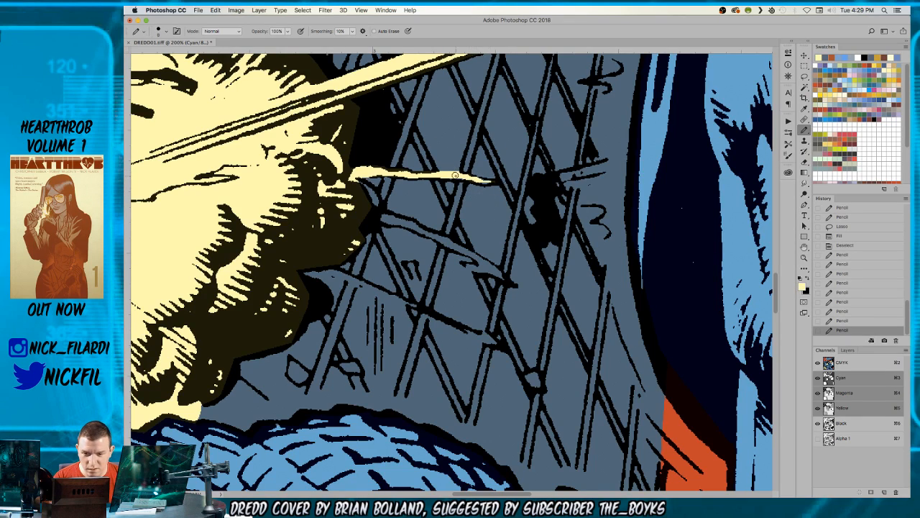
pyautogui.click(488, 183)
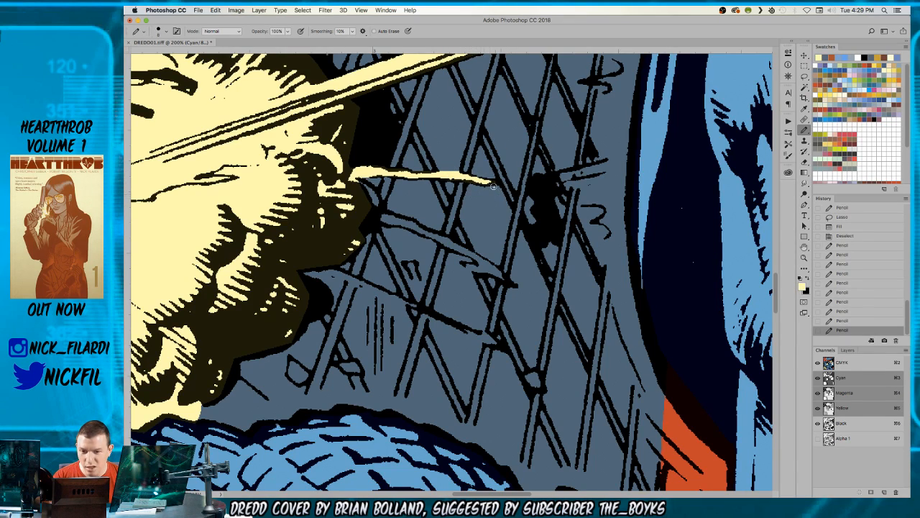
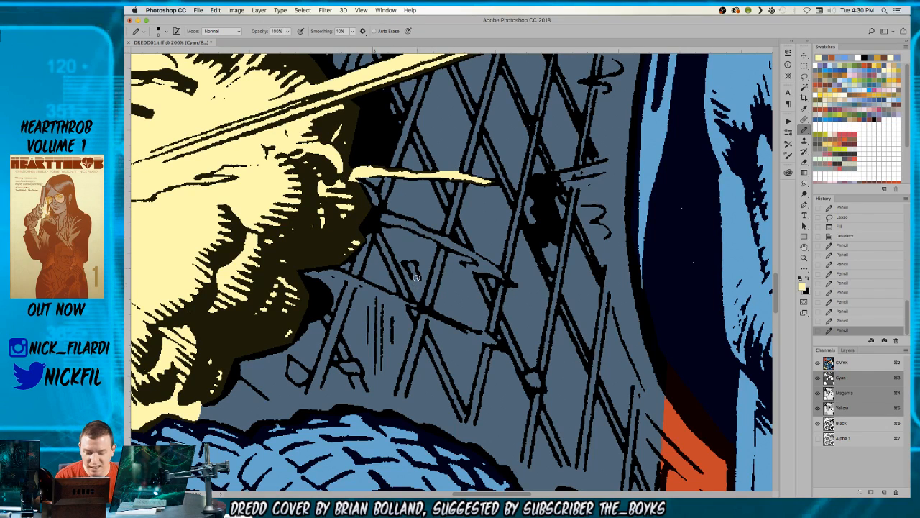
# - Paint the explosion's edge below that streak and the lower streak with its forked tip pale yellow, adjusting the Pencil size
pyautogui.press(']')
pyautogui.press(']')
pyautogui.moveTo(359, 184); pyautogui.dragTo(374, 208)
pyautogui.press('[')
pyautogui.press('[')
pyautogui.click(382, 217)
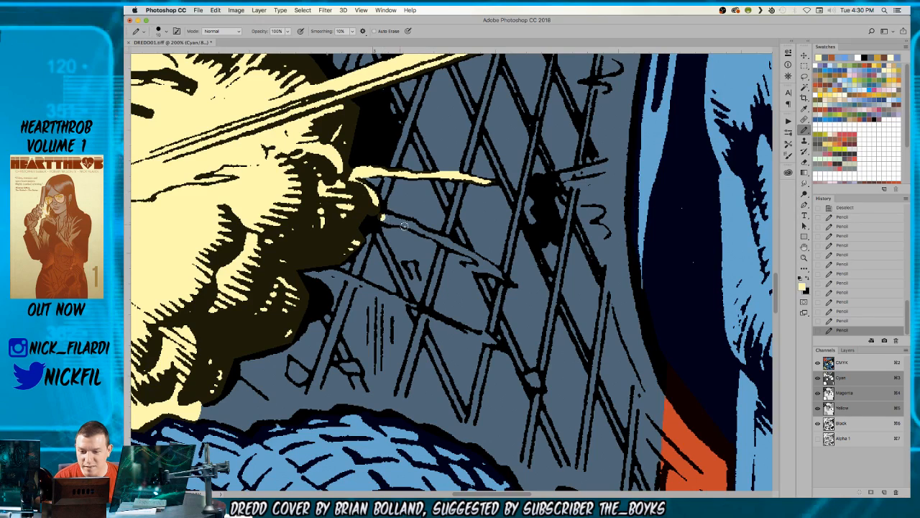
pyautogui.keyDown('shift'); pyautogui.click(424, 233); pyautogui.keyUp('shift')
pyautogui.keyDown('shift'); pyautogui.click(469, 254); pyautogui.keyUp('shift')
pyautogui.keyDown('shift'); pyautogui.click(502, 278); pyautogui.keyUp('shift')
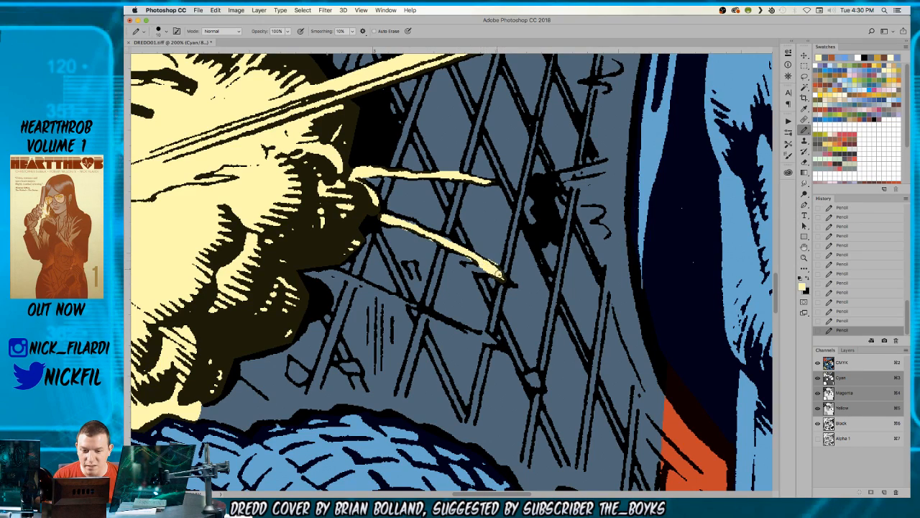
pyautogui.moveTo(462, 266); pyautogui.dragTo(473, 277)
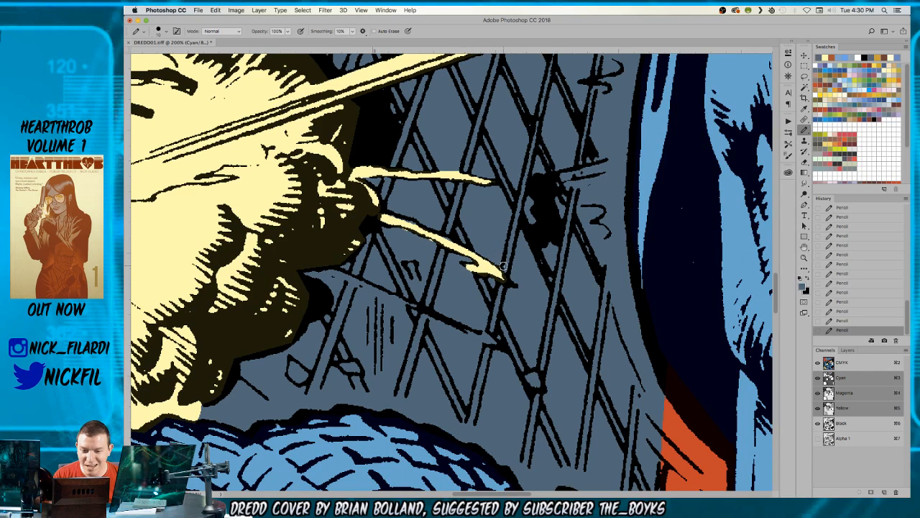
pyautogui.keyDown('alt'); pyautogui.click(450, 245); pyautogui.keyUp('alt')
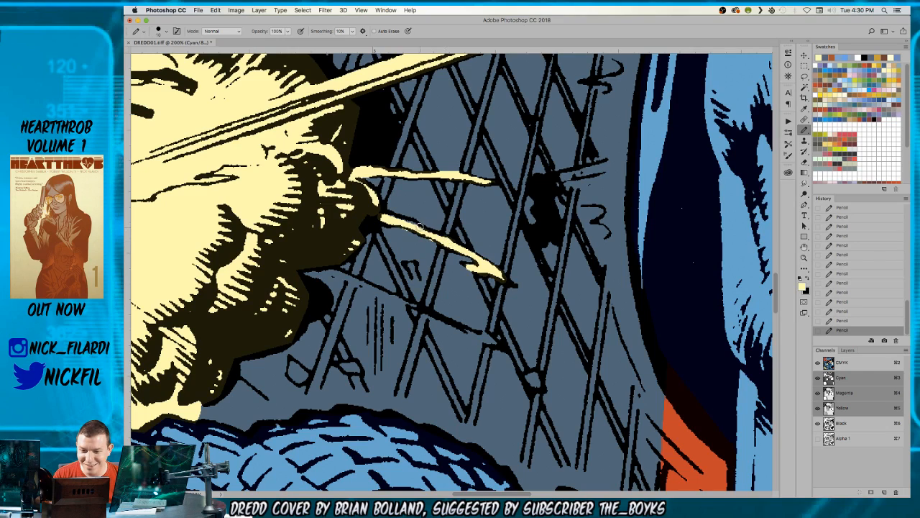
# - Look over the smoky explosion's edge, its streaks and the shoulder below for areas still missing flat color
pyautogui.keyDown('alt'); pyautogui.click(406, 235); pyautogui.keyUp('alt')
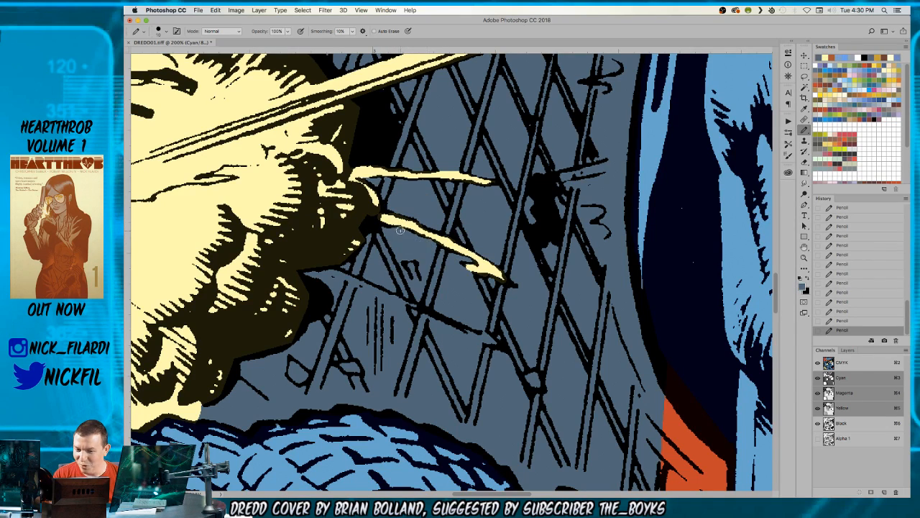
pyautogui.keyDown('alt'); pyautogui.click(394, 218); pyautogui.keyUp('alt')
pyautogui.hscroll(-3, 419, 264)
pyautogui.scroll(1, 418, 265)
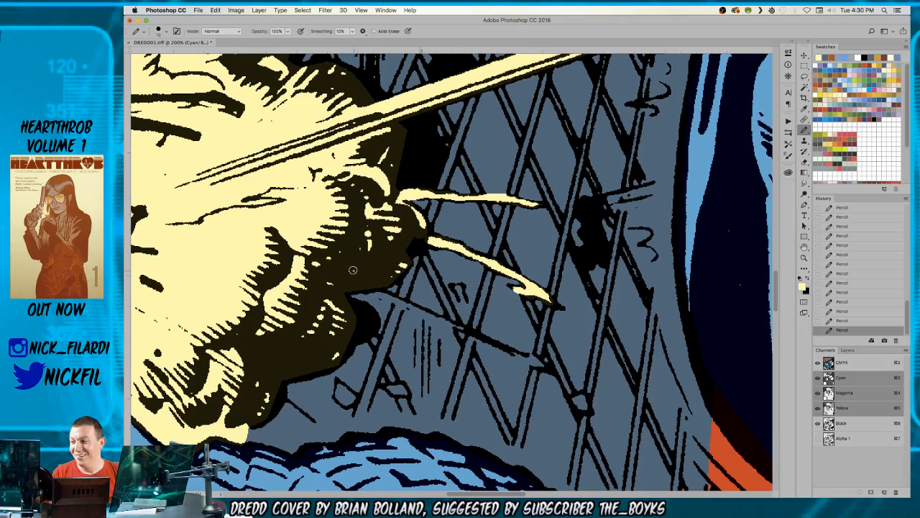
pyautogui.moveTo(441, 351); pyautogui.dragTo(467, 222)
pyautogui.press('z')
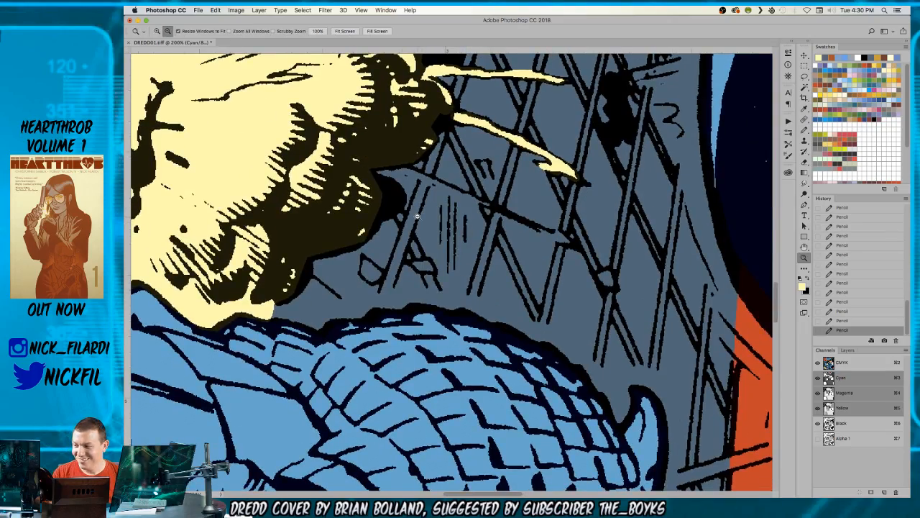
pyautogui.keyDown('alt'); pyautogui.click(417, 216); pyautogui.keyUp('alt')
pyautogui.keyDown('alt'); pyautogui.click(415, 214); pyautogui.keyUp('alt')
pyautogui.keyDown('alt'); pyautogui.click(411, 206); pyautogui.keyUp('alt')
pyautogui.press('b')
pyautogui.keyDown('alt'); pyautogui.click(339, 174); pyautogui.keyUp('alt')
pyautogui.moveTo(401, 157)
pyautogui.mouseDown()
pyautogui.moveTo(438, 300)
pyautogui.moveTo(472, 334)
pyautogui.mouseUp()
pyautogui.press('z')
pyautogui.keyDown('alt'); pyautogui.click(469, 313); pyautogui.keyUp('alt')
pyautogui.moveTo(548, 336)
pyautogui.mouseDown()
pyautogui.moveTo(463, 111)
pyautogui.moveTo(461, 292)
pyautogui.mouseUp()
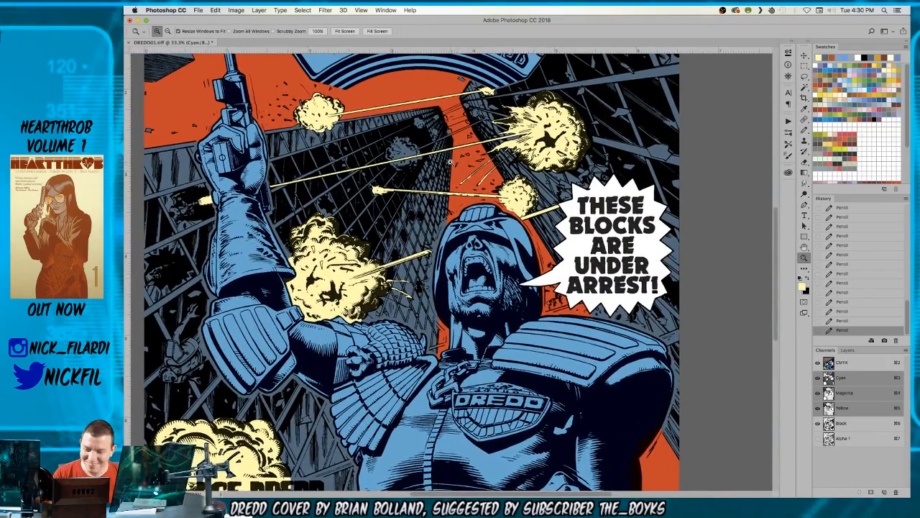
# - Outline the slate blue explosion on the dark building left of the sky gap with the Lasso
pyautogui.click(451, 164)
pyautogui.moveTo(464, 191); pyautogui.dragTo(469, 205)
pyautogui.click(469, 204)
pyautogui.click(370, 221)
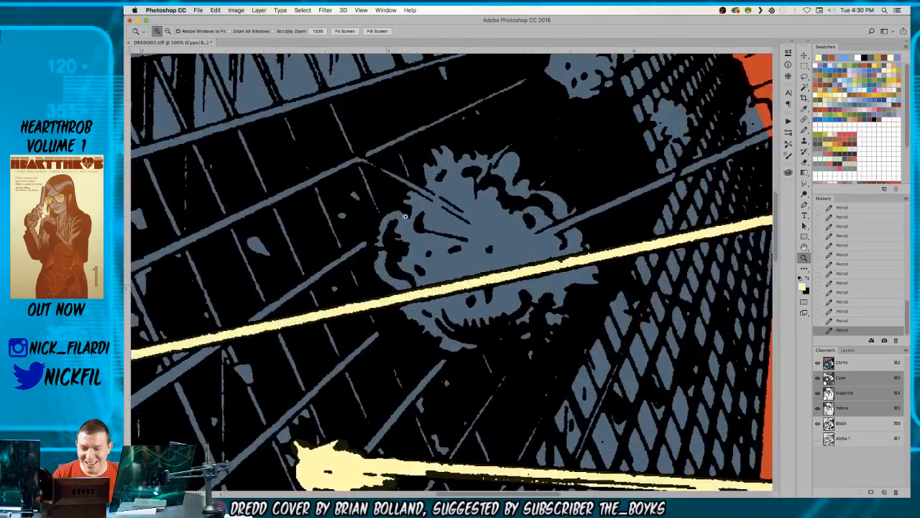
pyautogui.press('l')
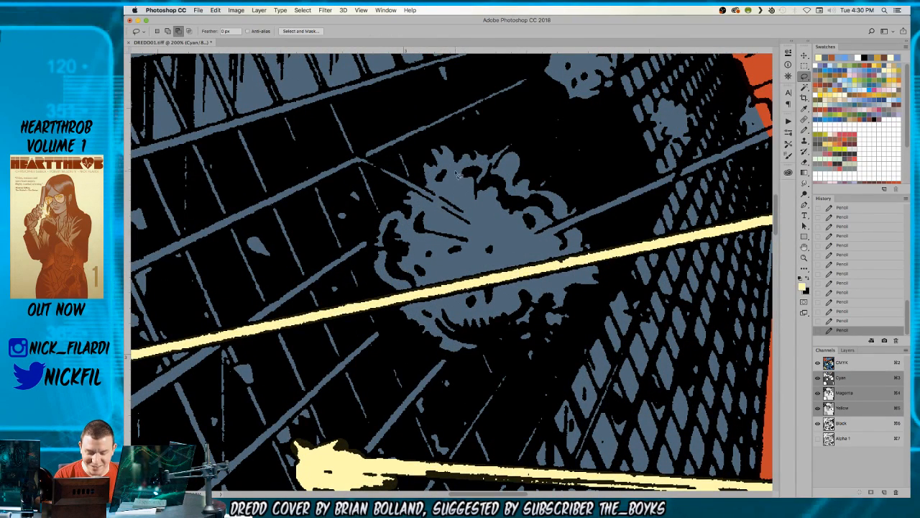
pyautogui.moveTo(430, 140)
pyautogui.mouseDown()
pyautogui.moveTo(417, 181)
pyautogui.moveTo(352, 167)
pyautogui.moveTo(403, 178)
pyautogui.moveTo(368, 172)
pyautogui.moveTo(397, 175)
pyautogui.moveTo(351, 157)
pyautogui.moveTo(392, 184)
pyautogui.moveTo(374, 284)
pyautogui.moveTo(413, 338)
pyautogui.moveTo(529, 368)
pyautogui.moveTo(613, 260)
pyautogui.moveTo(590, 206)
pyautogui.moveTo(520, 134)
pyautogui.moveTo(374, 170)
pyautogui.mouseUp()
pyautogui.hscroll(5, 267, 172)
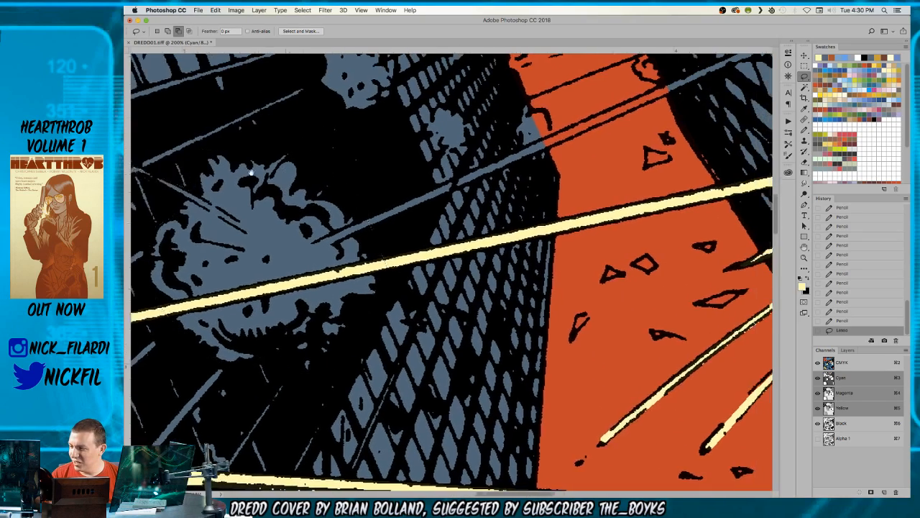
pyautogui.moveTo(268, 172); pyautogui.dragTo(245, 179)
pyautogui.moveTo(242, 222); pyautogui.dragTo(264, 269)
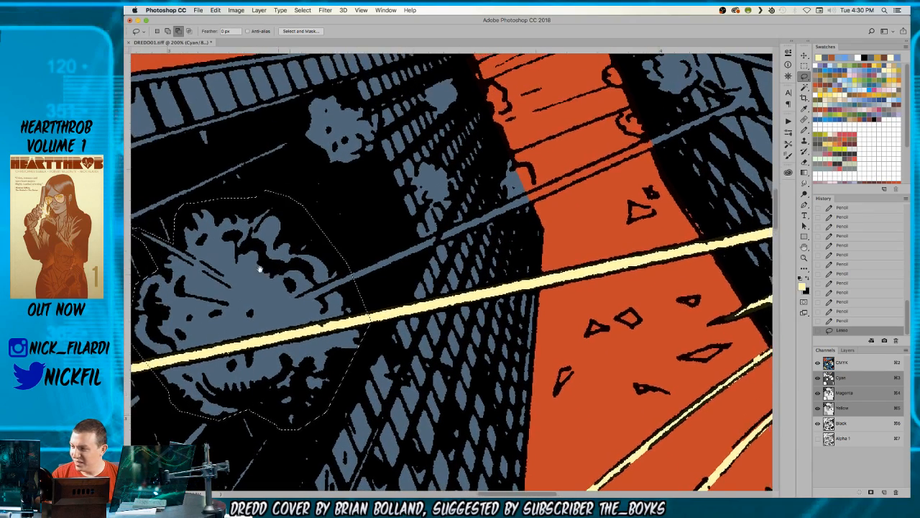
# - Add the beam running from that explosion across the orange sky to the far building to the Lasso selection
pyautogui.hscroll(3, 264, 269)
pyautogui.scroll(-2, 264, 269)
pyautogui.keyDown('alt'); pyautogui.click(275, 263); pyautogui.keyUp('alt')
pyautogui.click(512, 149)
pyautogui.click(282, 253)
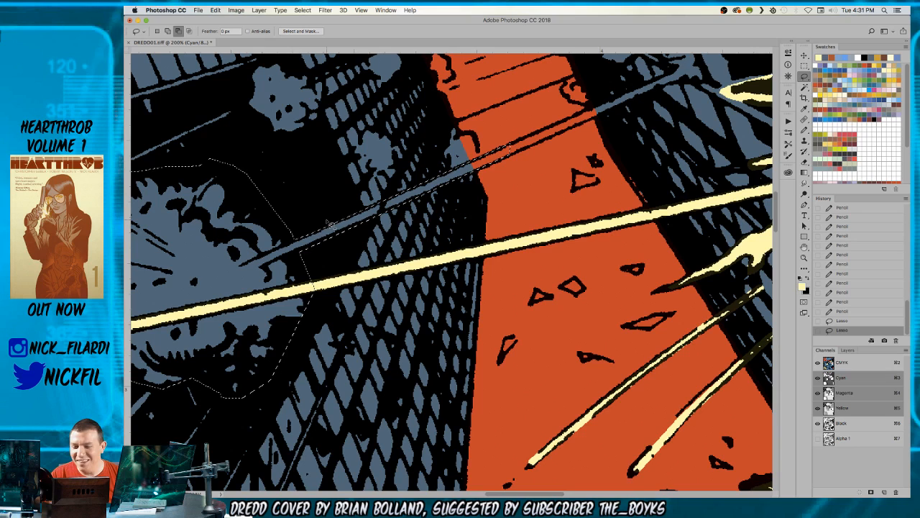
pyautogui.hscroll(10, 327, 222)
pyautogui.scroll(3, 327, 222)
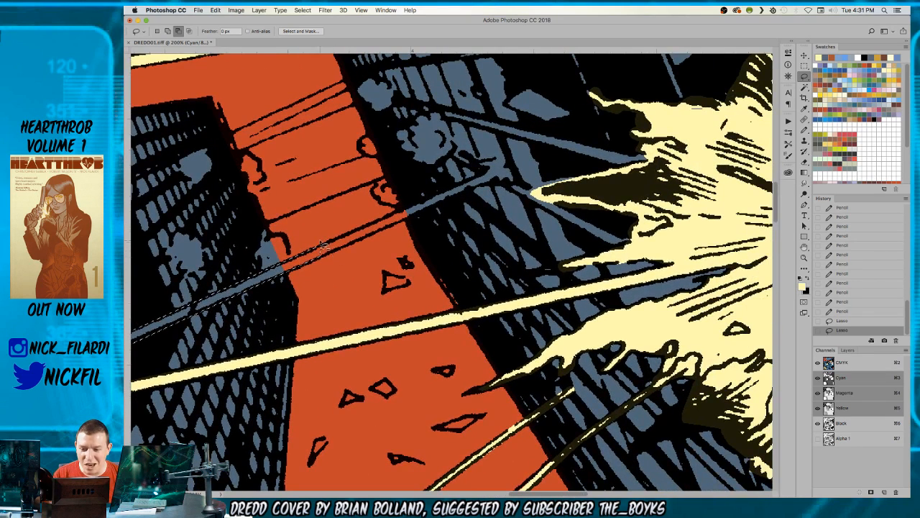
pyautogui.moveTo(322, 246)
pyautogui.mouseDown()
pyautogui.moveTo(485, 185)
pyautogui.moveTo(473, 167)
pyautogui.moveTo(506, 158)
pyautogui.moveTo(514, 170)
pyautogui.moveTo(517, 188)
pyautogui.moveTo(489, 190)
pyautogui.moveTo(312, 262)
pyautogui.mouseUp()
# - Fill the selected explosion and beam, fade the fill, and refill them with the sampled muted grey-beige
pyautogui.press('z')
pyautogui.keyDown('alt'); pyautogui.click(312, 262); pyautogui.keyUp('alt')
pyautogui.keyDown('alt'); pyautogui.click(312, 262); pyautogui.keyUp('alt')
pyautogui.moveTo(321, 329); pyautogui.dragTo(405, 317)
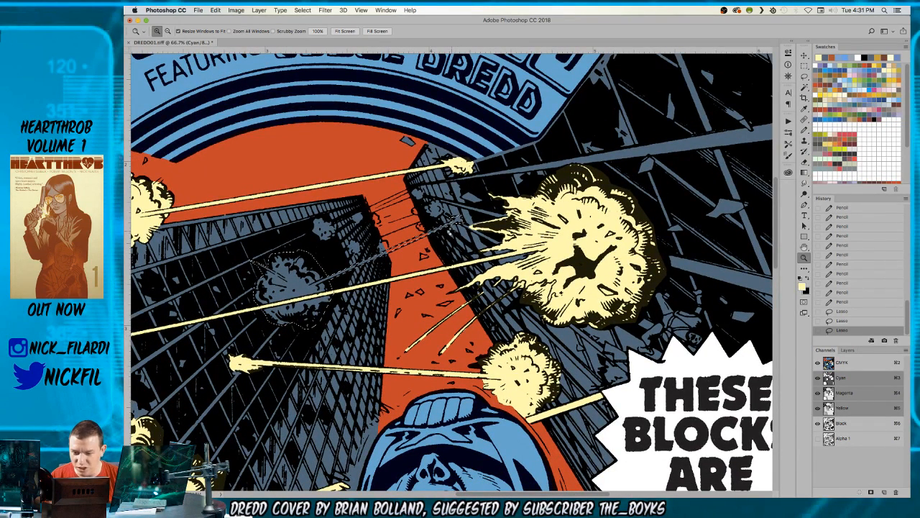
pyautogui.hotkey('alt', 'BackSpace')
pyautogui.press('shift+super+f')
pyautogui.press('b')
pyautogui.keyDown('alt'); pyautogui.click(307, 288); pyautogui.keyUp('alt')
pyautogui.hotkey('alt', 'BackSpace')
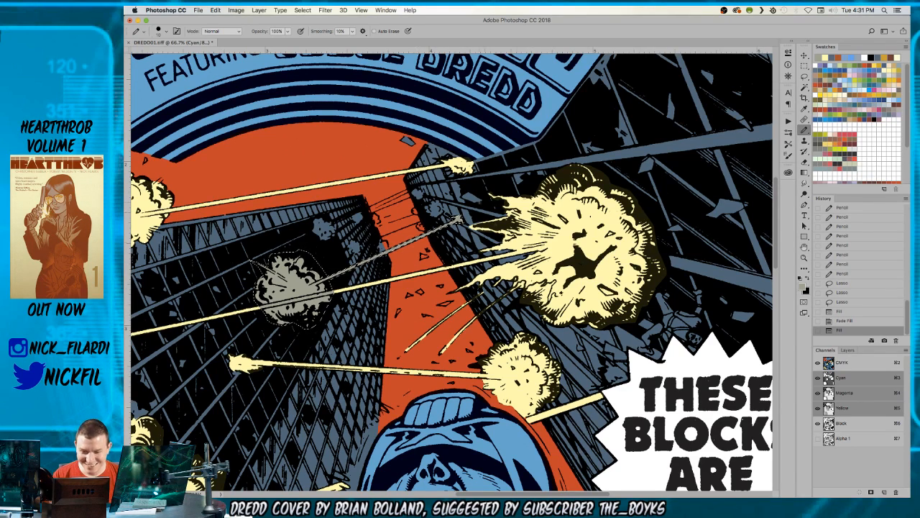
# - Repaint the long beam crossing the grey-beige explosion pale yellow with straight Pencil strokes
pyautogui.scroll(2, 255, 305)
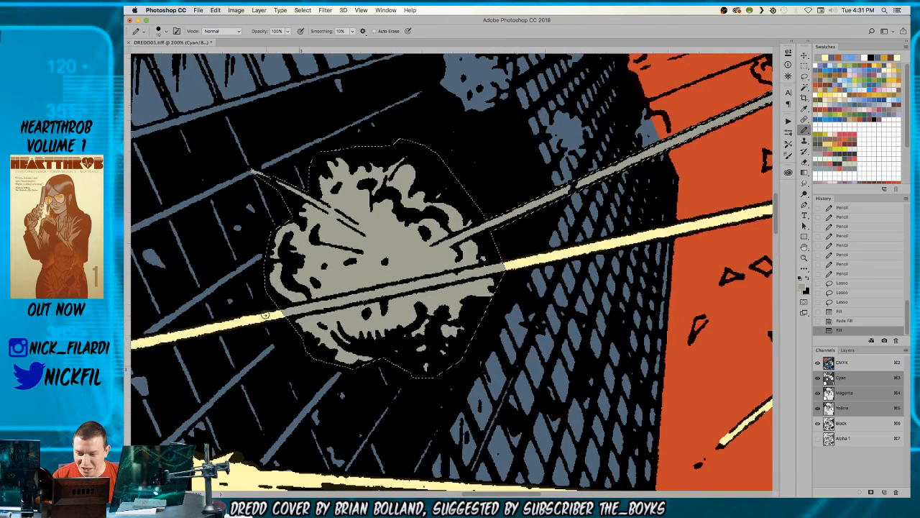
pyautogui.click(281, 313)
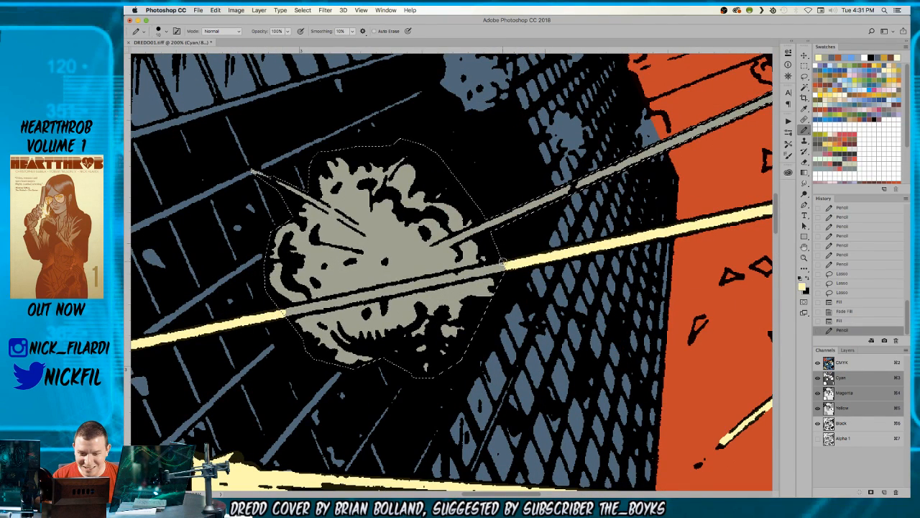
pyautogui.keyDown('shift'); pyautogui.click(504, 266); pyautogui.keyUp('shift')
pyautogui.click(506, 266)
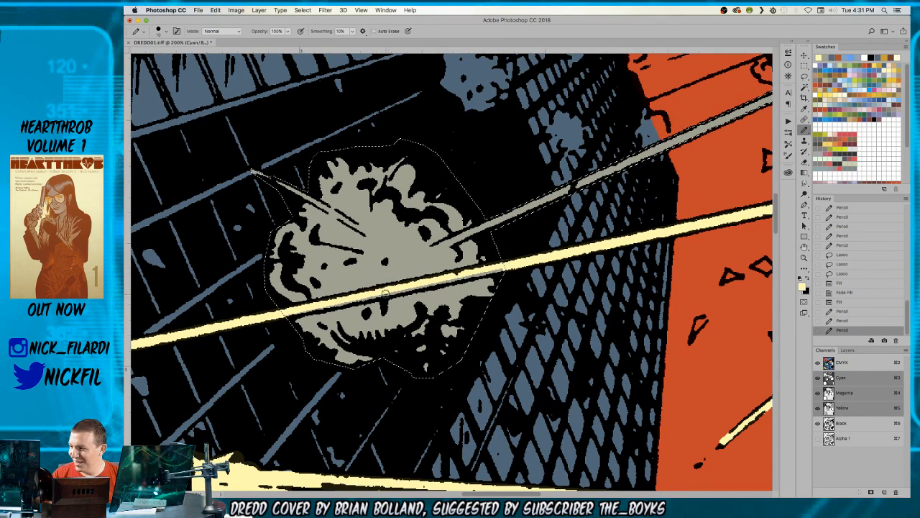
pyautogui.keyDown('shift'); pyautogui.click(480, 279); pyautogui.keyUp('shift')
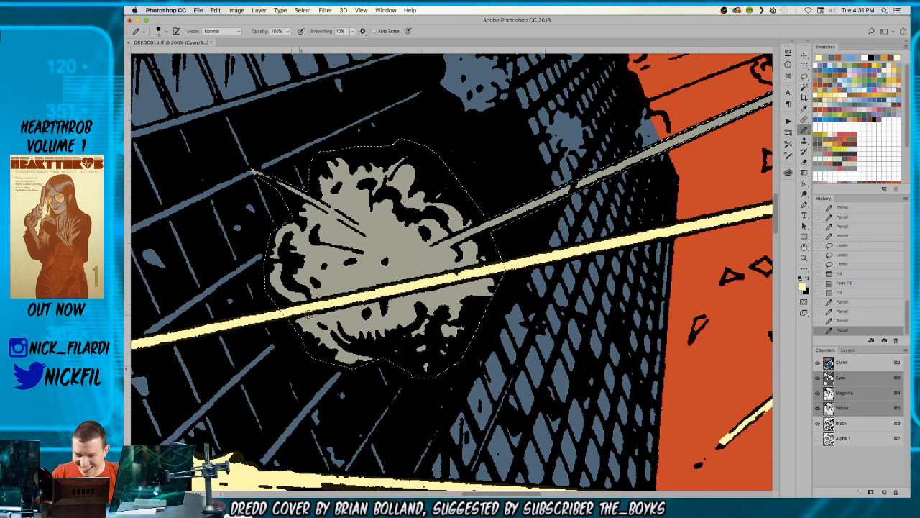
# - Remove the pale yellow beam from the selection with the Magic Wand and apply a faded fill of sampled sky orange
pyautogui.press('z')
pyautogui.keyDown('alt'); pyautogui.click(466, 266); pyautogui.keyUp('alt')
pyautogui.keyDown('alt'); pyautogui.click(464, 268); pyautogui.keyUp('alt')
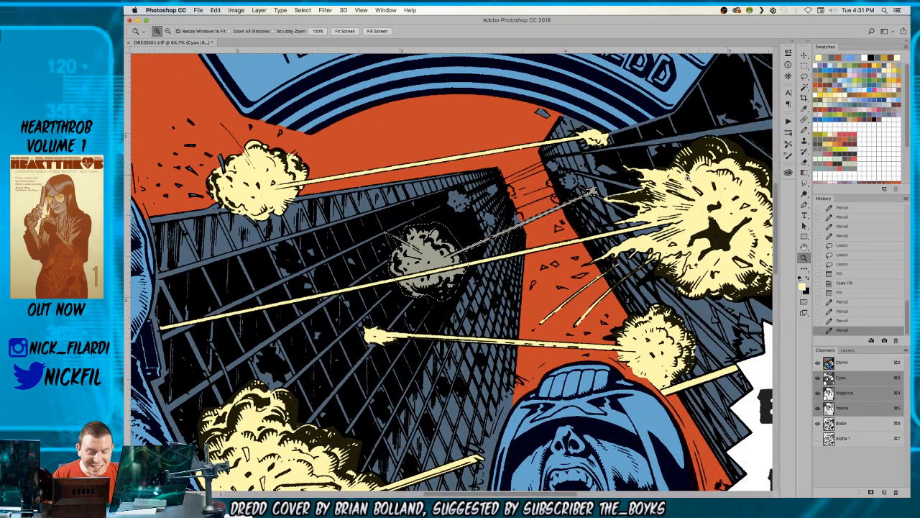
pyautogui.press('w')
pyautogui.keyDown('alt'); pyautogui.click(455, 276); pyautogui.keyUp('alt')
pyautogui.press('b')
pyautogui.keyDown('alt'); pyautogui.click(415, 135); pyautogui.keyUp('alt')
pyautogui.hotkey('alt', 'BackSpace')
# - Blend a faded pale yellow fill over the selected explosion and its beam to make them tan, and deselect
pyautogui.keyDown('alt'); pyautogui.click(425, 253); pyautogui.keyUp('alt')
pyautogui.keyDown('alt'); pyautogui.click(432, 270); pyautogui.keyUp('alt')
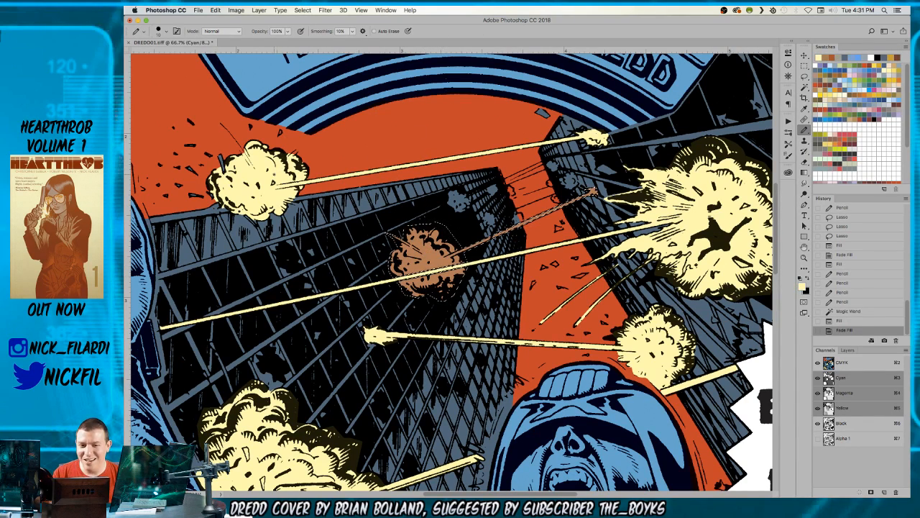
pyautogui.hotkey('alt', 'BackSpace')
pyautogui.press('super+d')
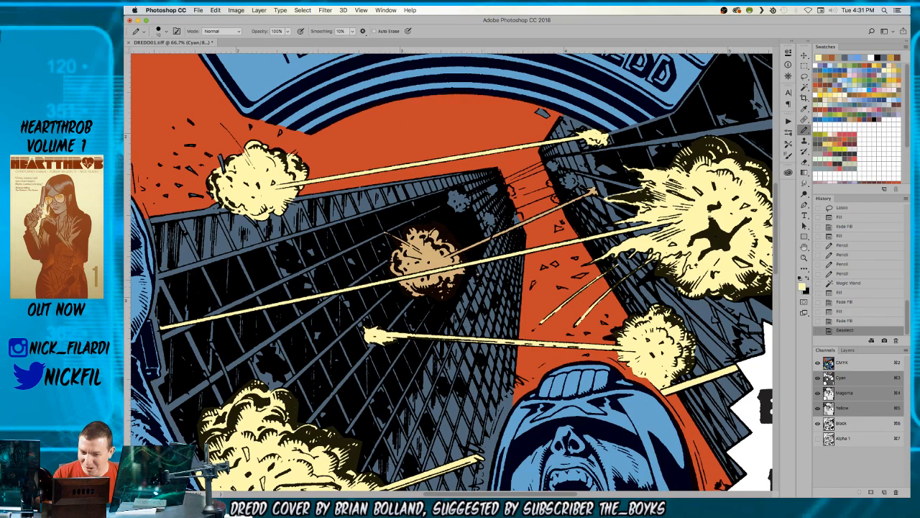
# - Paint the three small explosions on the building above the tan explosion tan with an enlarged Pencil
pyautogui.scroll(3, 448, 196)
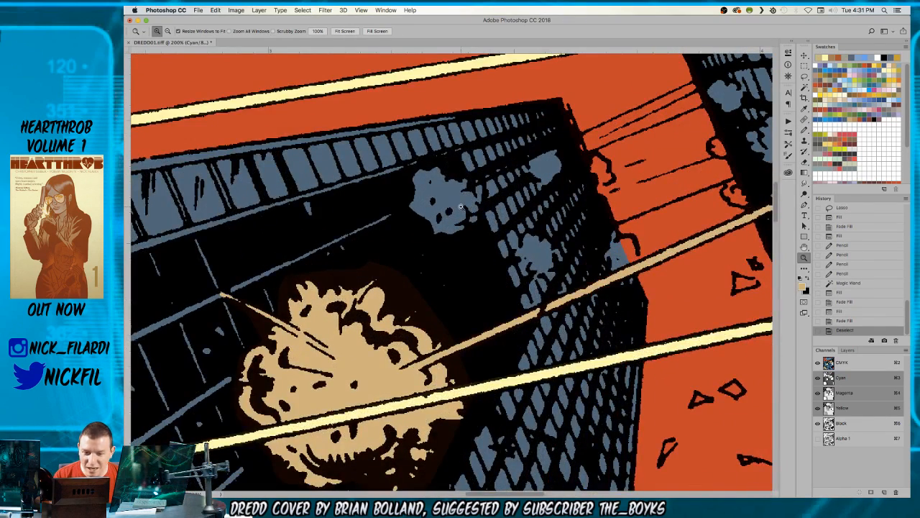
pyautogui.press(']')
pyautogui.press(']')
pyautogui.press(']')
pyautogui.moveTo(435, 189)
pyautogui.mouseDown()
pyautogui.moveTo(427, 210)
pyautogui.moveTo(454, 214)
pyautogui.moveTo(458, 192)
pyautogui.moveTo(445, 186)
pyautogui.moveTo(467, 194)
pyautogui.moveTo(453, 219)
pyautogui.moveTo(507, 185)
pyautogui.moveTo(442, 225)
pyautogui.mouseUp()
pyautogui.click(439, 226)
pyautogui.moveTo(511, 172)
pyautogui.mouseDown()
pyautogui.moveTo(548, 173)
pyautogui.moveTo(552, 160)
pyautogui.moveTo(545, 181)
pyautogui.mouseUp()
pyautogui.moveTo(545, 248)
pyautogui.mouseDown()
pyautogui.moveTo(530, 248)
pyautogui.moveTo(553, 262)
pyautogui.mouseUp()
pyautogui.click(555, 261)
pyautogui.click(564, 262)
pyautogui.press('[')
pyautogui.hscroll(10, 617, 248)
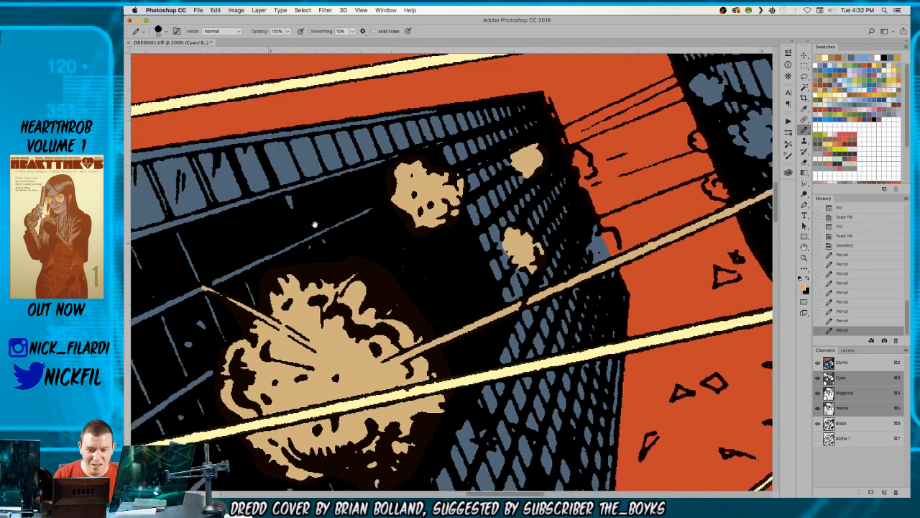
# - Paint the small explosions along both building edges beside the sky gap with the sampled pale yellow
pyautogui.keyDown('alt'); pyautogui.click(418, 334); pyautogui.keyUp('alt')
pyautogui.moveTo(407, 214)
pyautogui.mouseDown()
pyautogui.moveTo(403, 234)
pyautogui.moveTo(422, 223)
pyautogui.moveTo(402, 243)
pyautogui.mouseUp()
pyautogui.moveTo(391, 142)
pyautogui.mouseDown()
pyautogui.moveTo(399, 153)
pyautogui.moveTo(383, 141)
pyautogui.mouseUp()
pyautogui.moveTo(503, 129); pyautogui.dragTo(519, 126)
pyautogui.moveTo(523, 163); pyautogui.dragTo(533, 174)
pyautogui.moveTo(588, 127)
pyautogui.mouseDown()
pyautogui.moveTo(533, 235)
pyautogui.moveTo(528, 205)
pyautogui.moveTo(507, 207)
pyautogui.moveTo(489, 226)
pyautogui.moveTo(516, 220)
pyautogui.moveTo(522, 245)
pyautogui.mouseUp()
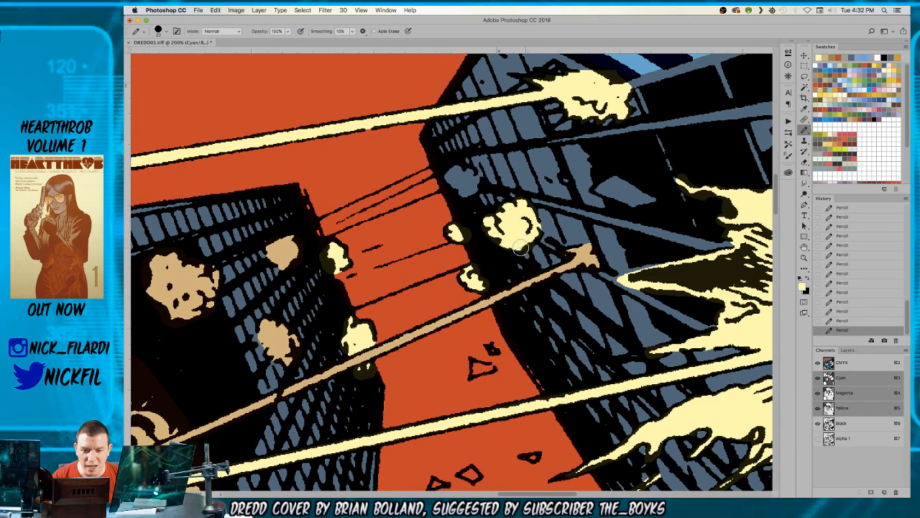
pyautogui.moveTo(474, 179)
pyautogui.mouseDown()
pyautogui.moveTo(460, 173)
pyautogui.moveTo(449, 183)
pyautogui.moveTo(468, 188)
pyautogui.mouseUp()
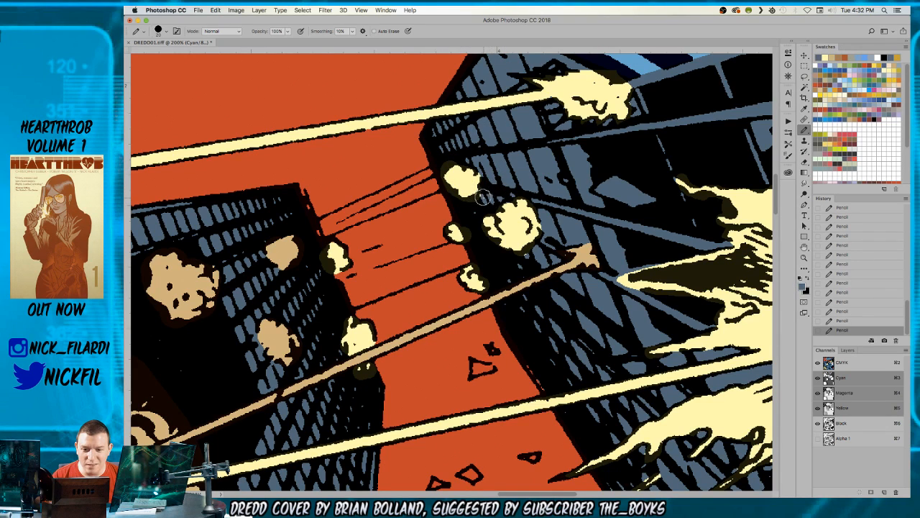
# - Examine the flat colors of the explosions, buildings, masthead and figure across the cover
pyautogui.press('z')
pyautogui.keyDown('alt'); pyautogui.click(491, 184); pyautogui.keyUp('alt')
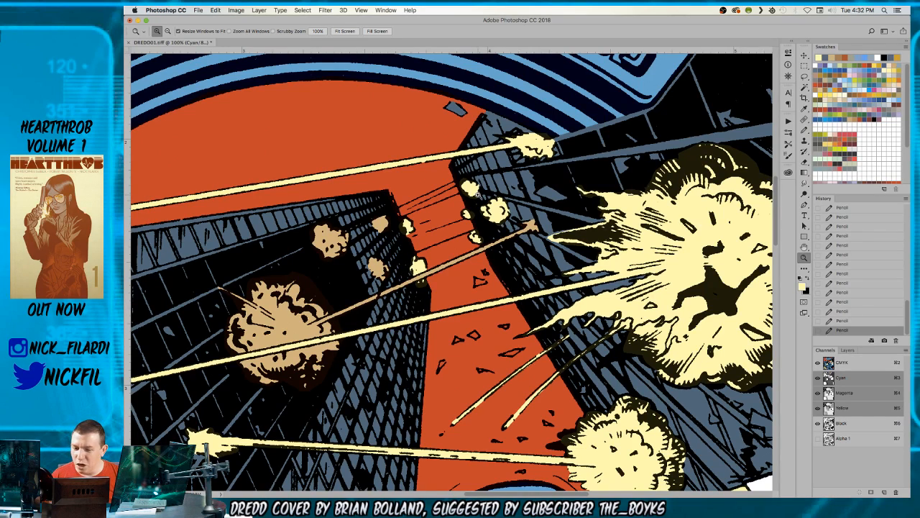
pyautogui.press('b')
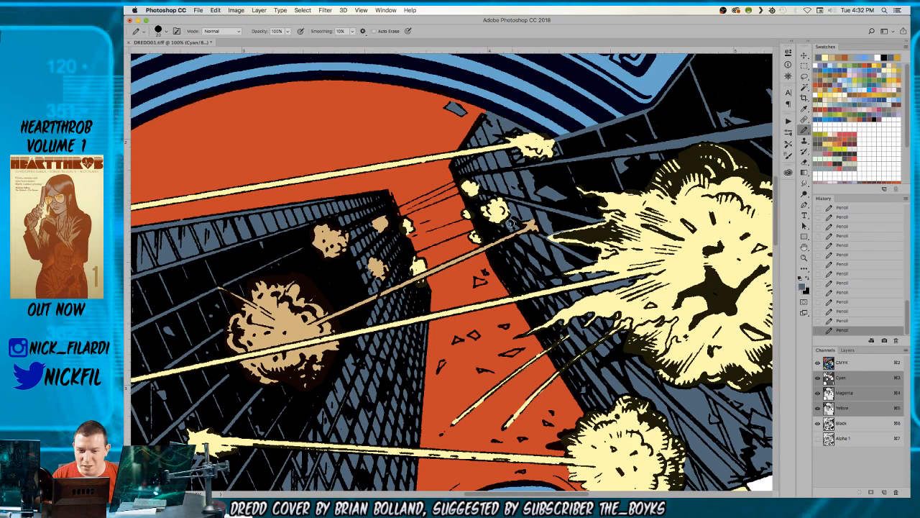
pyautogui.keyDown('alt'); pyautogui.click(496, 213); pyautogui.keyUp('alt')
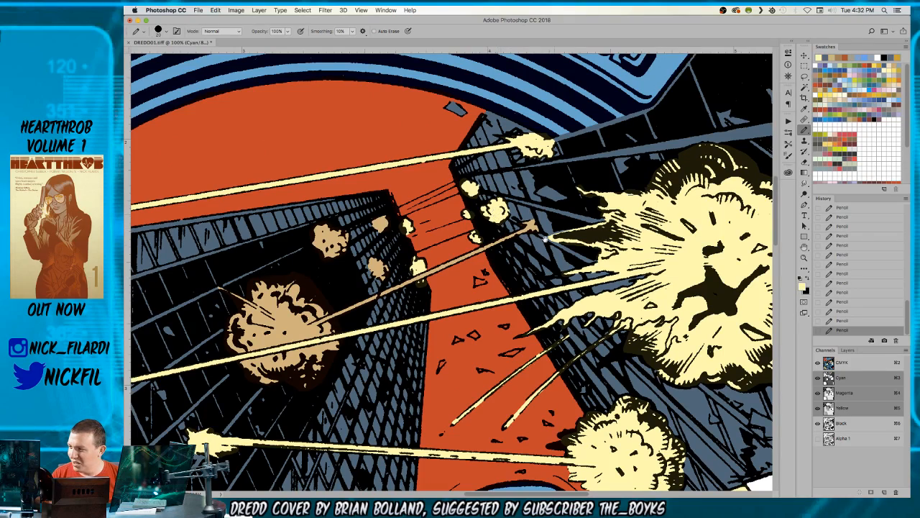
pyautogui.hscroll(5, 530, 231)
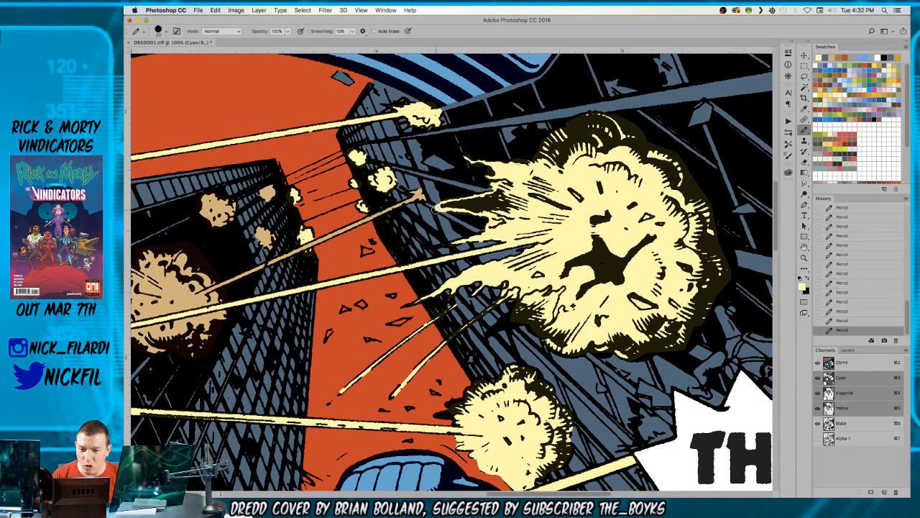
pyautogui.moveTo(524, 280); pyautogui.dragTo(467, 302)
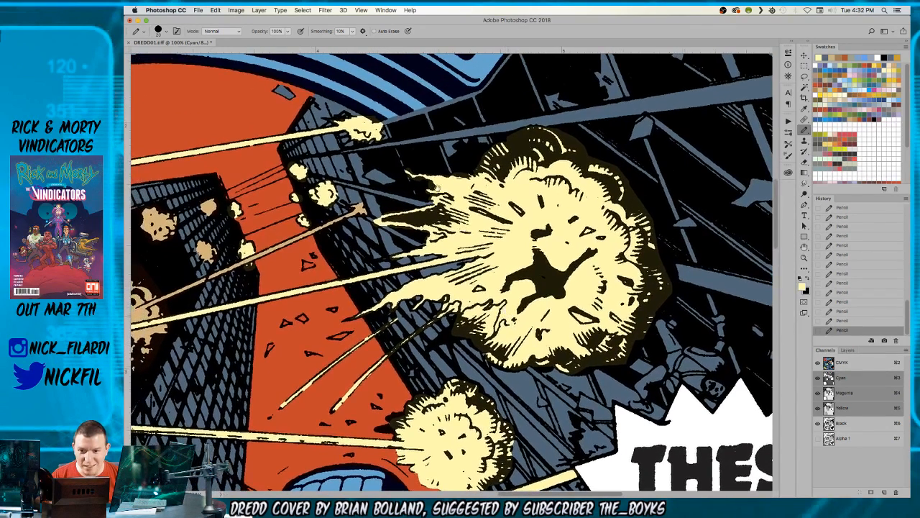
pyautogui.keyDown('alt'); pyautogui.click(373, 130); pyautogui.keyUp('alt')
pyautogui.moveTo(633, 299); pyautogui.dragTo(499, 233)
pyautogui.press('z')
pyautogui.keyDown('alt'); pyautogui.click(589, 260); pyautogui.keyUp('alt')
pyautogui.keyDown('alt'); pyautogui.click(597, 270); pyautogui.keyUp('alt')
pyautogui.keyDown('alt'); pyautogui.click(598, 269); pyautogui.keyUp('alt')
pyautogui.keyDown('alt'); pyautogui.click(598, 270); pyautogui.keyUp('alt')
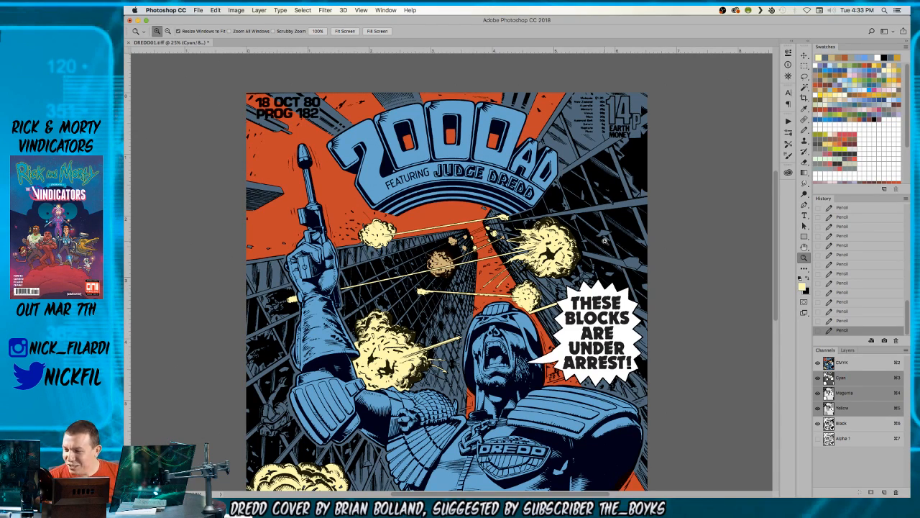
pyautogui.click(516, 217)
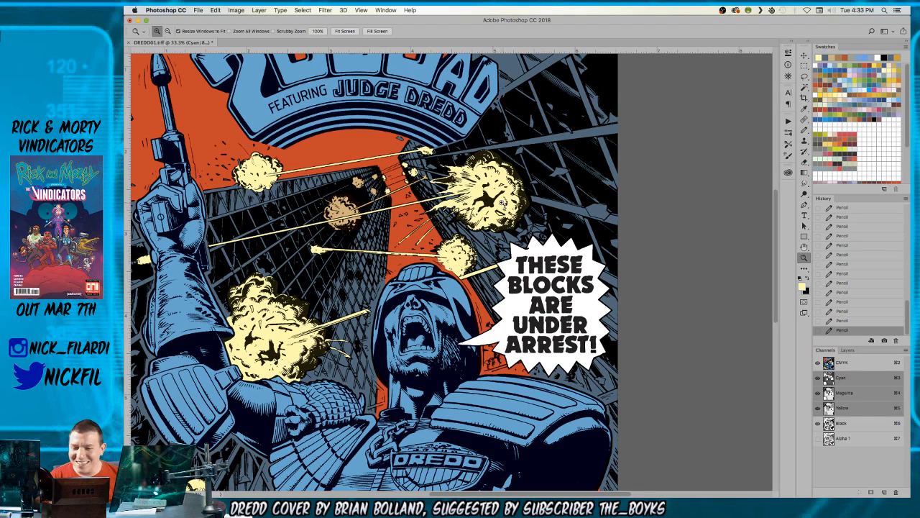
pyautogui.moveTo(532, 214); pyautogui.dragTo(539, 242)
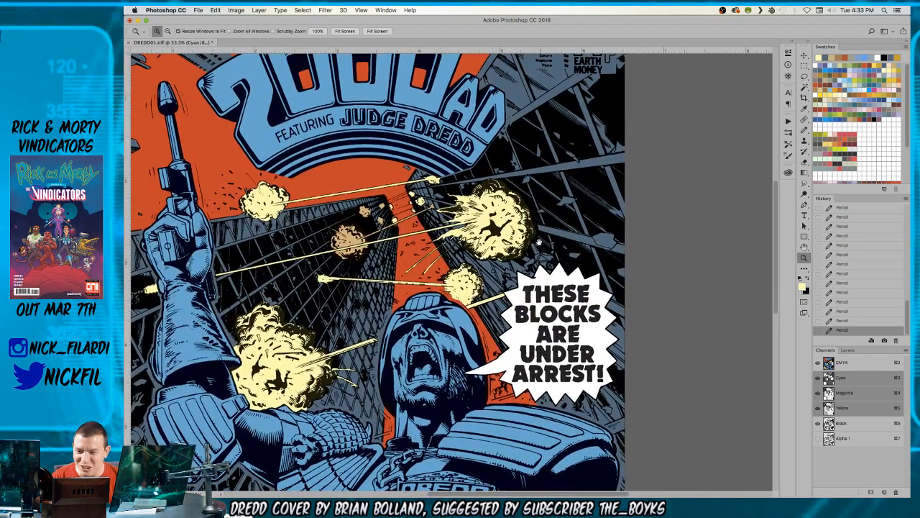
pyautogui.press('l')
pyautogui.scroll(2, 564, 185)
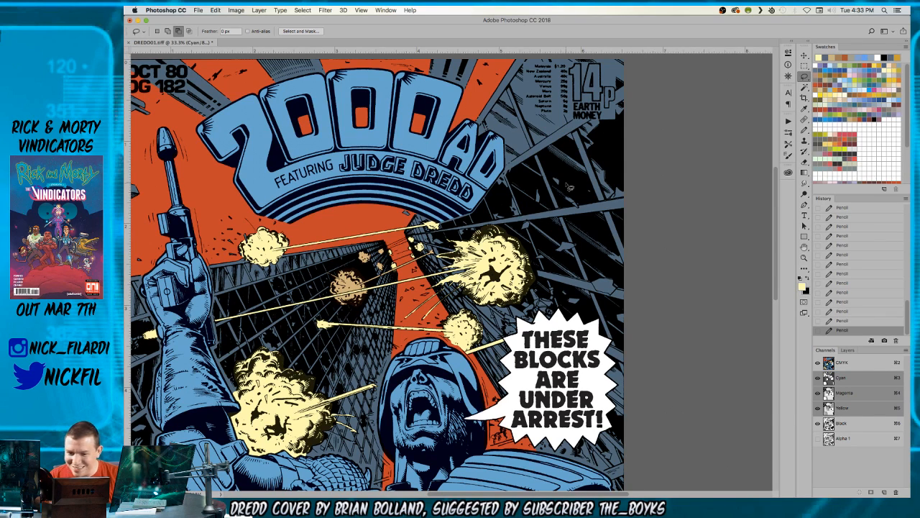
pyautogui.scroll(-3, 542, 244)
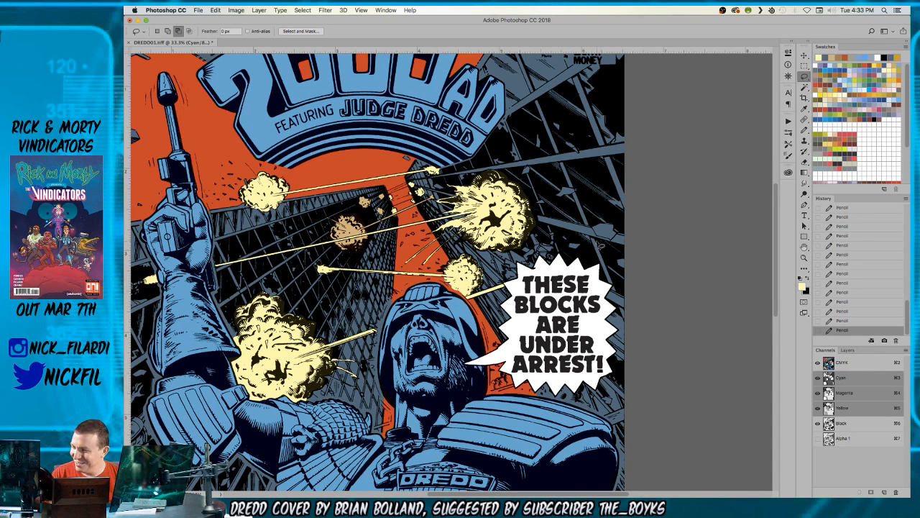
pyautogui.moveTo(487, 201); pyautogui.dragTo(532, 115)
pyautogui.press('w')
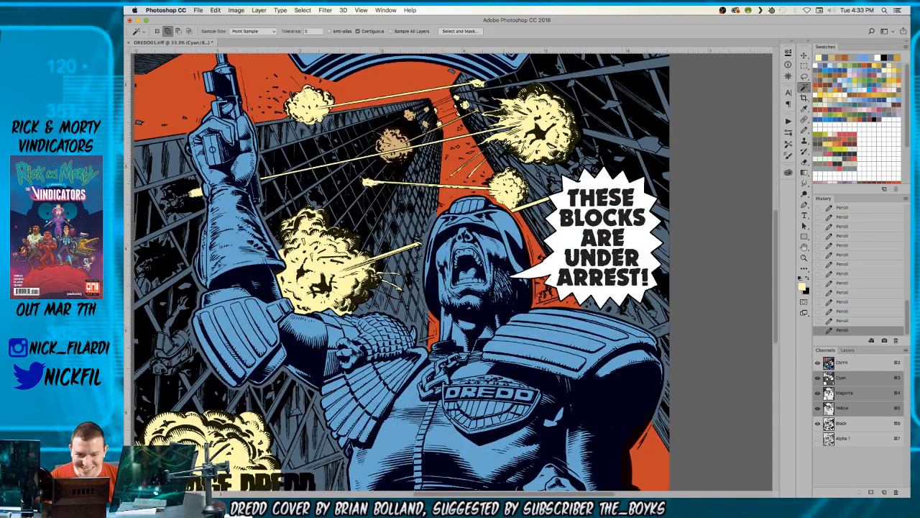
pyautogui.click(602, 149)
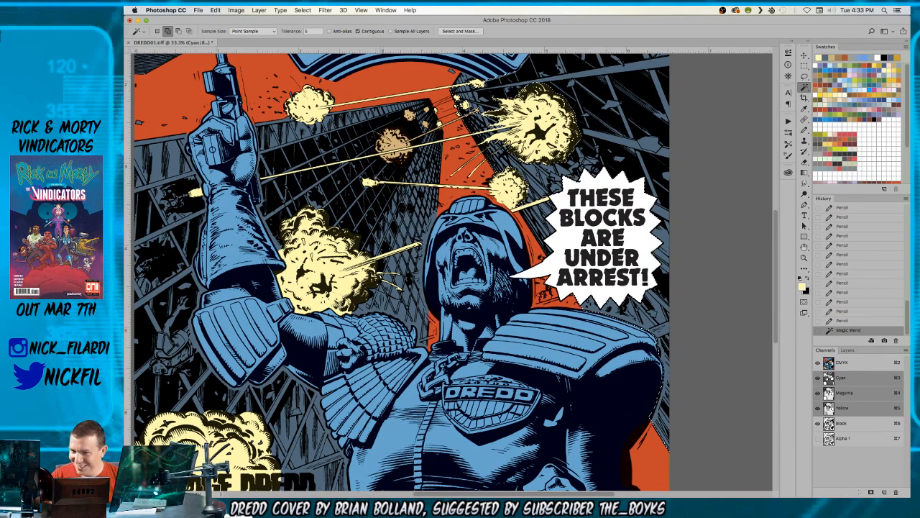
pyautogui.keyDown('shift'); pyautogui.click(418, 229); pyautogui.keyUp('shift')
pyautogui.press('z')
pyautogui.keyDown('alt'); pyautogui.click(443, 235); pyautogui.keyUp('alt')
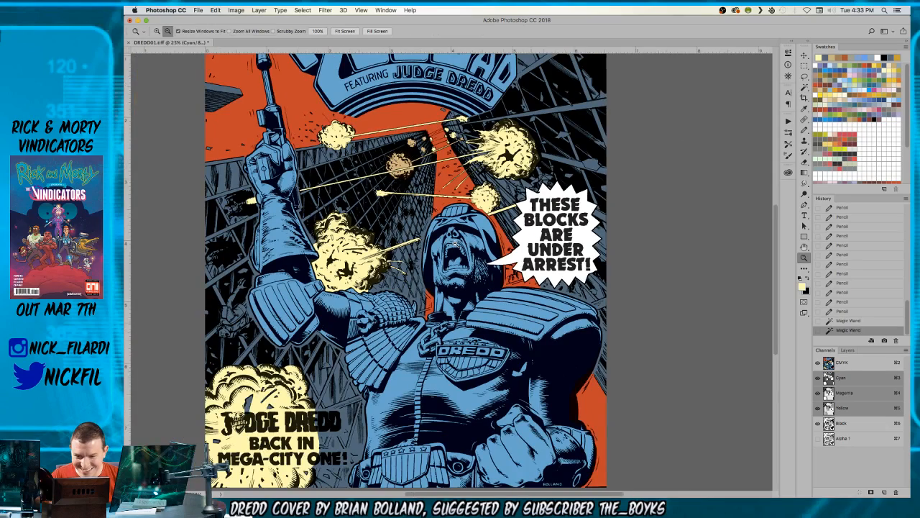
pyautogui.moveTo(371, 209); pyautogui.dragTo(411, 348)
pyautogui.hscroll(1, 411, 347)
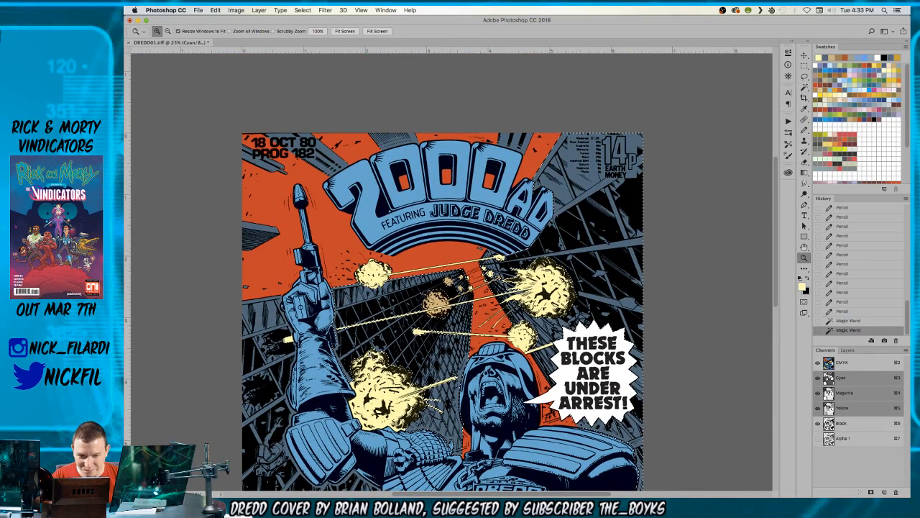
pyautogui.press('w')
pyautogui.click(319, 343)
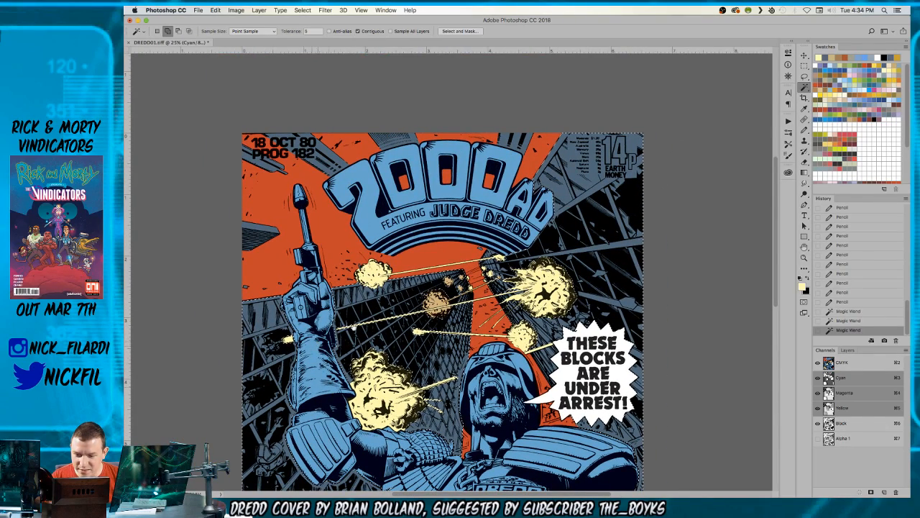
pyautogui.scroll(-5, 445, 327)
pyautogui.press('super+d')
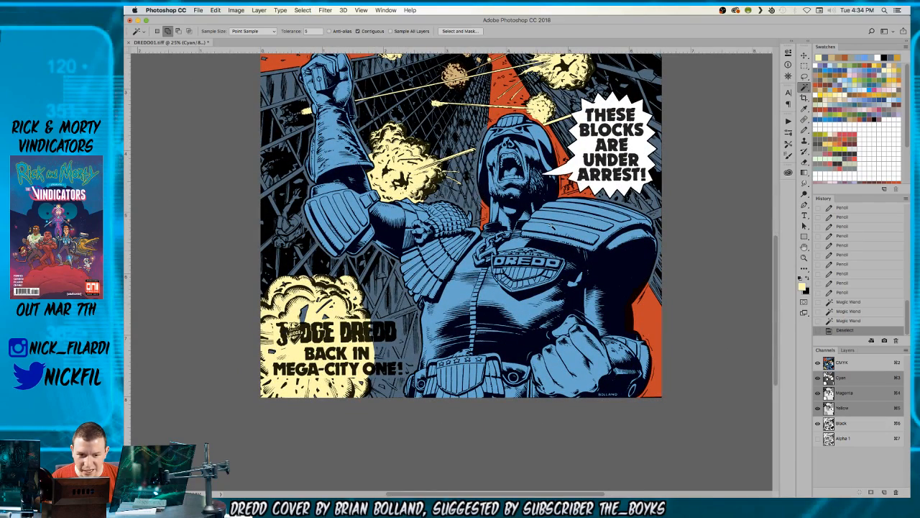
# - Select the building areas on both sides of the raised arm with the Magic Wand
pyautogui.scroll(3, 453, 270)
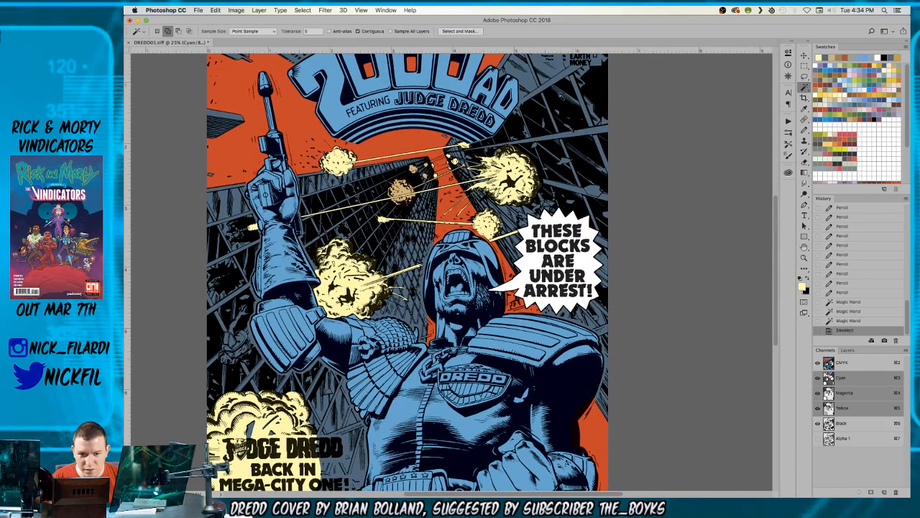
pyautogui.scroll(2, 453, 273)
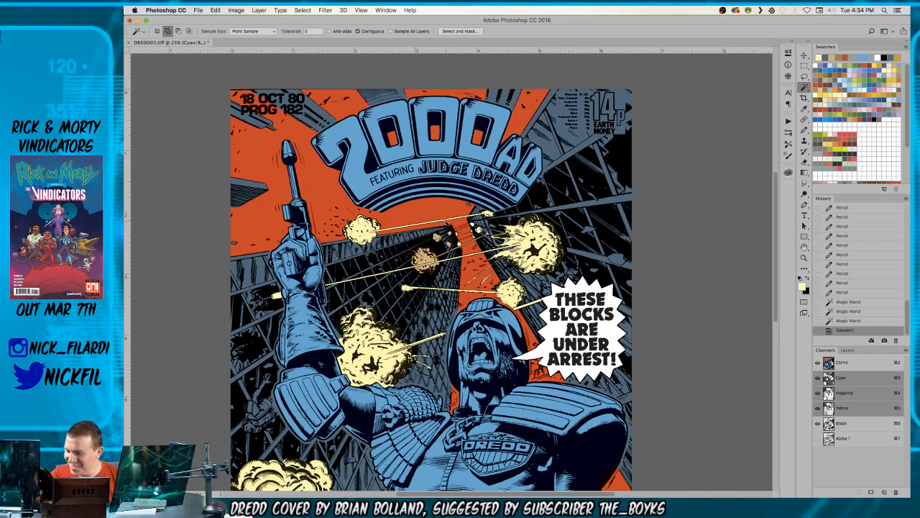
pyautogui.press('z')
pyautogui.click(355, 261)
pyautogui.click(355, 259)
pyautogui.press('w')
pyautogui.click(397, 240)
pyautogui.press('l')
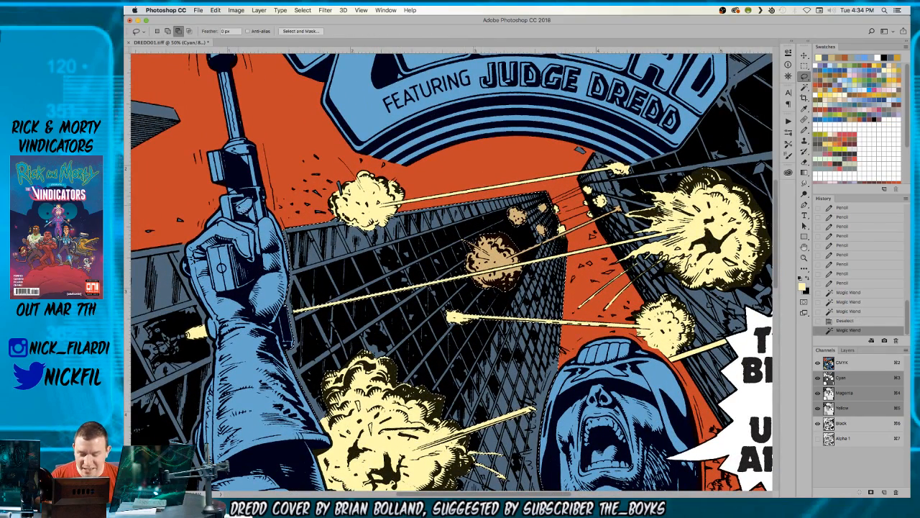
pyautogui.moveTo(265, 227); pyautogui.dragTo(382, 186)
pyautogui.press('w')
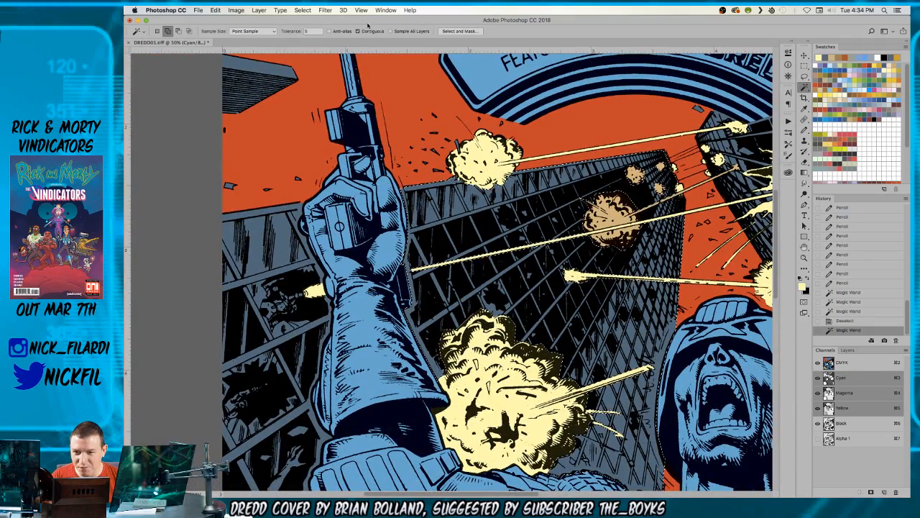
pyautogui.click(275, 253)
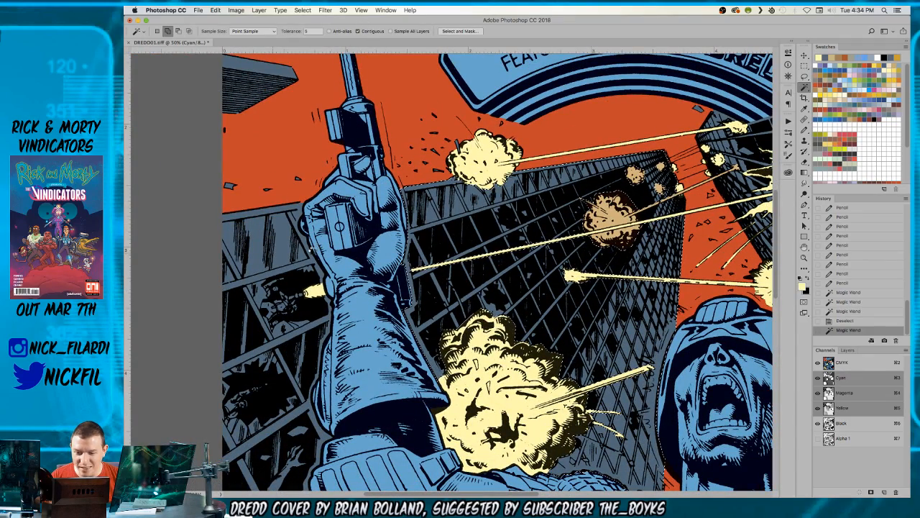
pyautogui.press('z')
pyautogui.keyDown('alt'); pyautogui.click(296, 244); pyautogui.keyUp('alt')
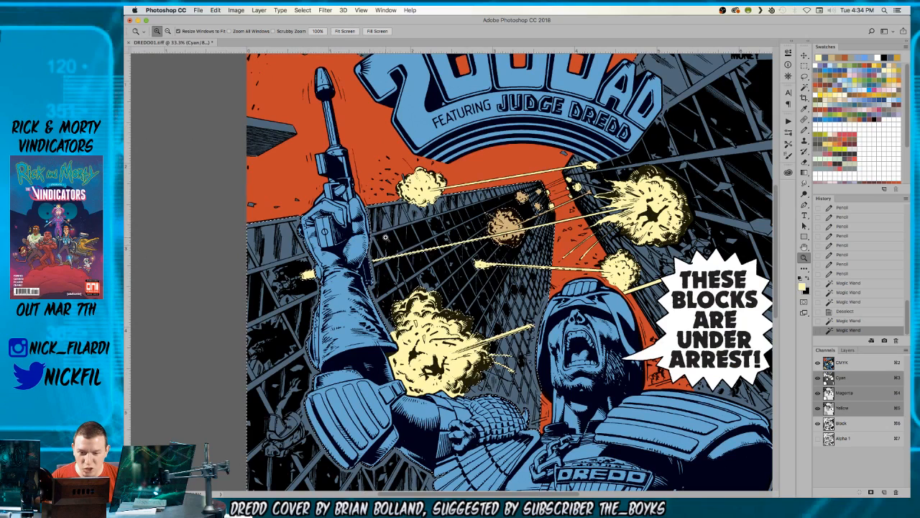
# - Subtract the long girders between the cover's edge and the raised hand and sleeve from the building selection with the Lasso
pyautogui.press('l')
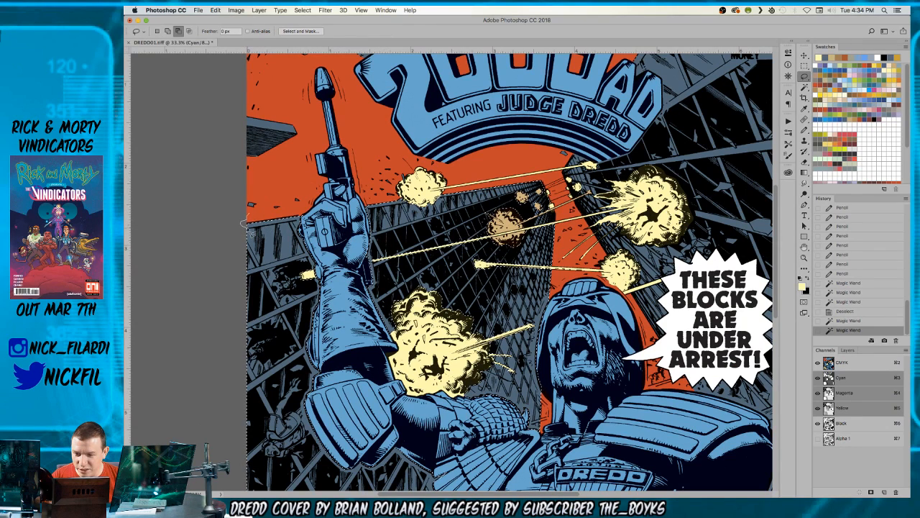
pyautogui.moveTo(244, 223)
pyautogui.mouseDown()
pyautogui.moveTo(460, 157)
pyautogui.moveTo(345, 183)
pyautogui.mouseUp()
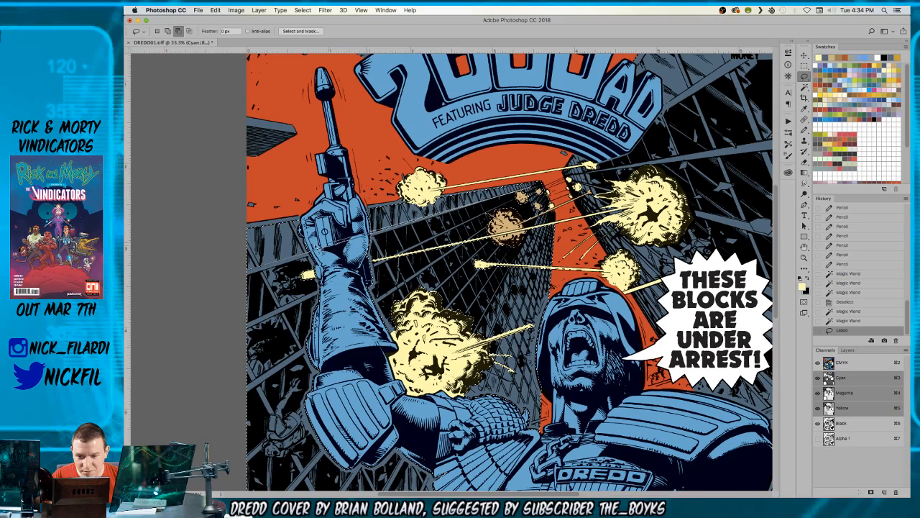
pyautogui.moveTo(243, 276)
pyautogui.mouseDown()
pyautogui.moveTo(316, 260)
pyautogui.moveTo(319, 301)
pyautogui.moveTo(272, 202)
pyautogui.mouseUp()
pyautogui.press('z')
pyautogui.click(326, 282)
pyautogui.press('l')
pyautogui.scroll(3, 470, 271)
pyautogui.hscroll(-1, 470, 271)
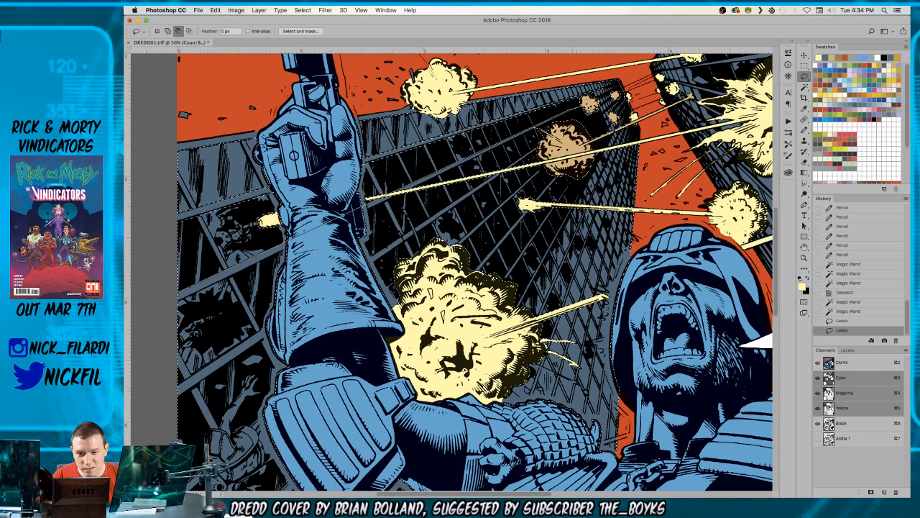
pyautogui.moveTo(306, 232)
pyautogui.mouseDown()
pyautogui.moveTo(147, 320)
pyautogui.moveTo(191, 320)
pyautogui.moveTo(260, 276)
pyautogui.mouseUp()
pyautogui.moveTo(145, 315); pyautogui.dragTo(146, 316)
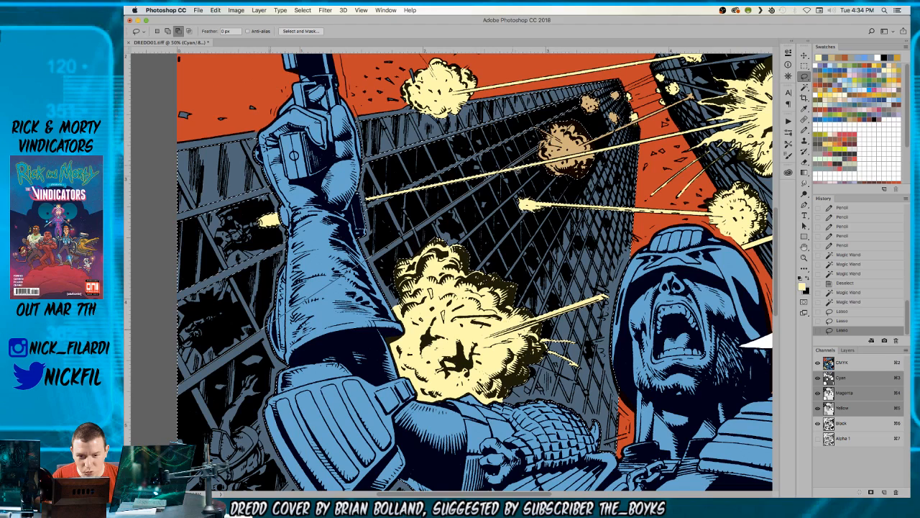
pyautogui.hscroll(-5, 331, 288)
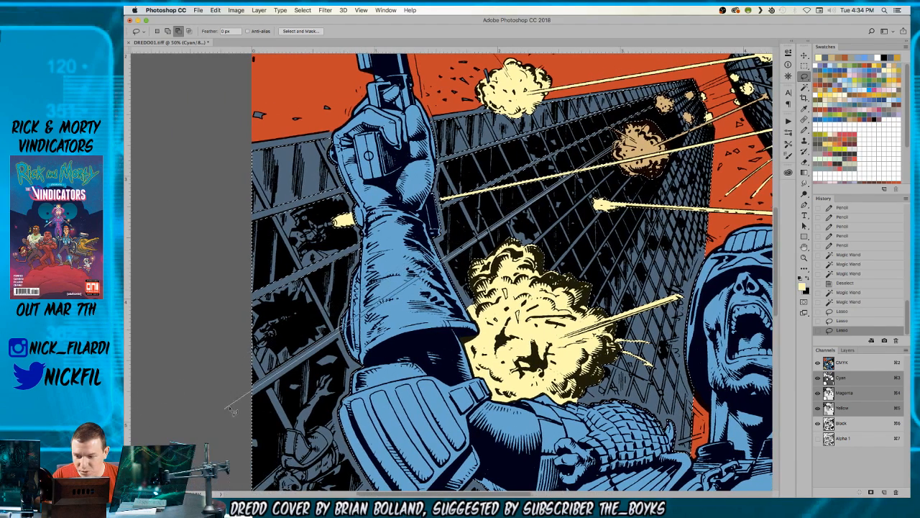
pyautogui.moveTo(237, 401); pyautogui.dragTo(345, 308)
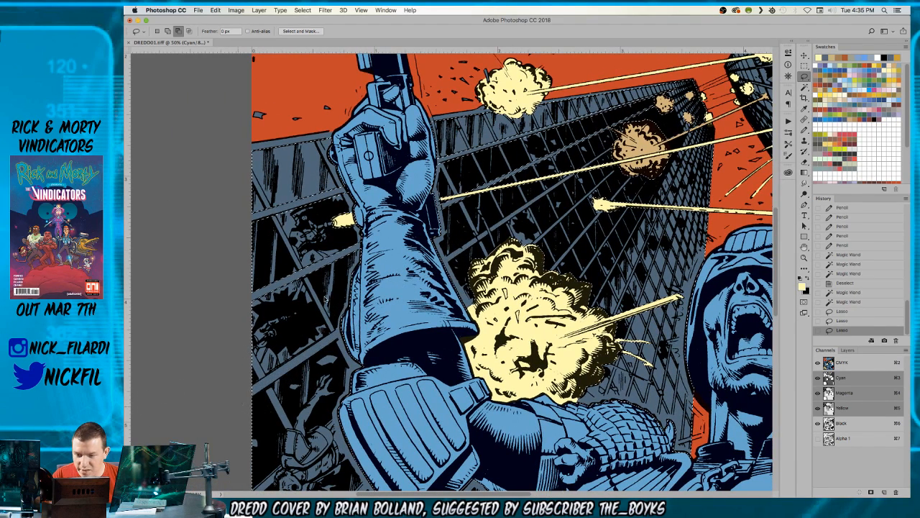
# - Subtract the diagonal girders running past the forearm, elbow pad and large explosion from the building selection with the Lasso
pyautogui.scroll(-10, 470, 271)
pyautogui.hscroll(6, 471, 271)
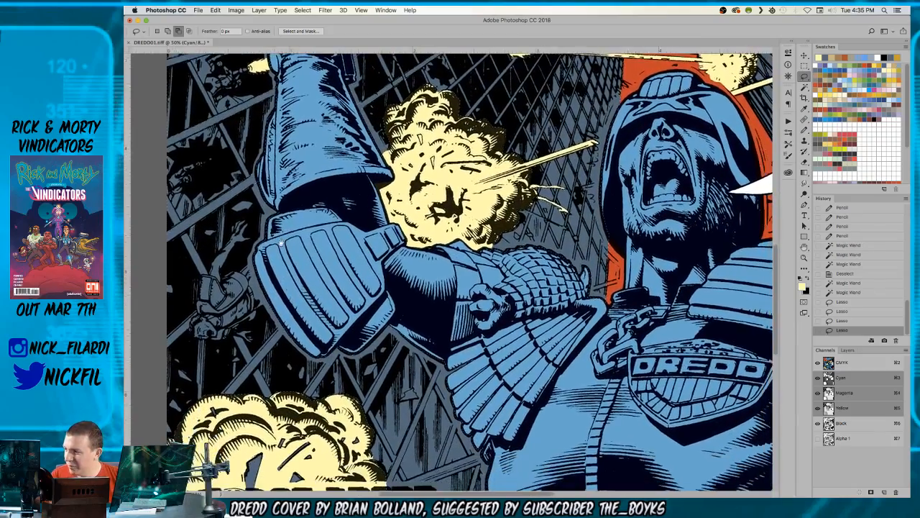
pyautogui.moveTo(281, 243); pyautogui.dragTo(276, 289)
pyautogui.press('z')
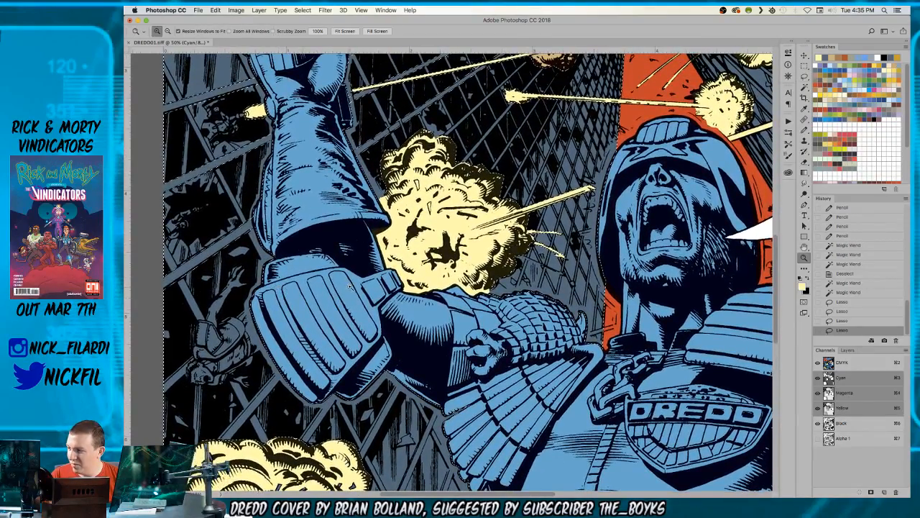
pyautogui.keyDown('alt'); pyautogui.click(336, 274); pyautogui.keyUp('alt')
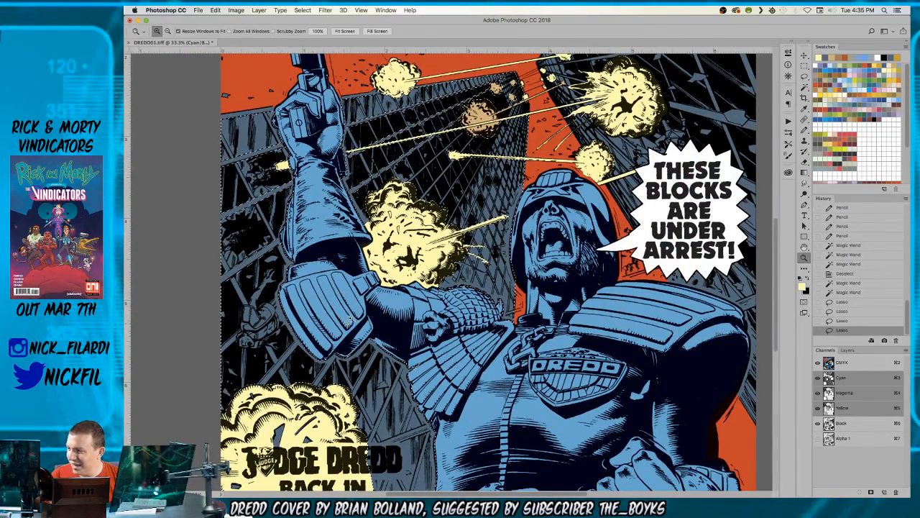
pyautogui.press('l')
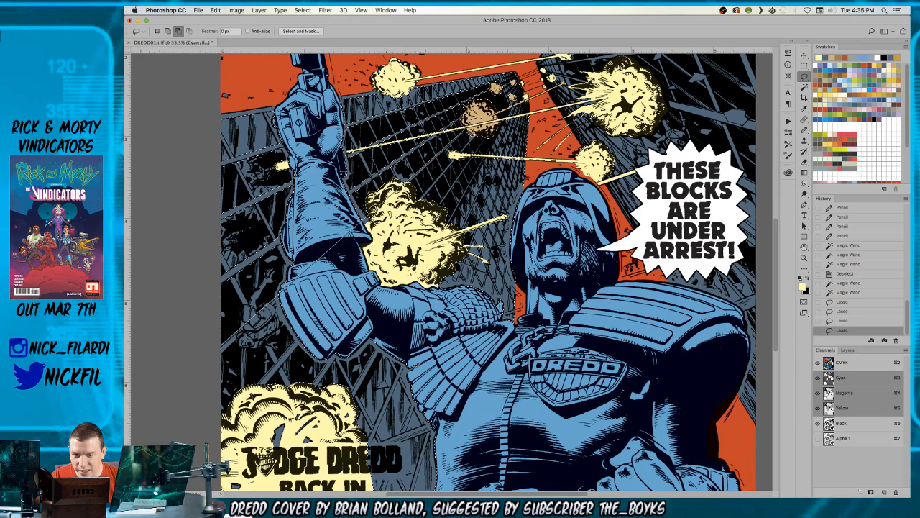
pyautogui.moveTo(321, 266); pyautogui.dragTo(330, 261)
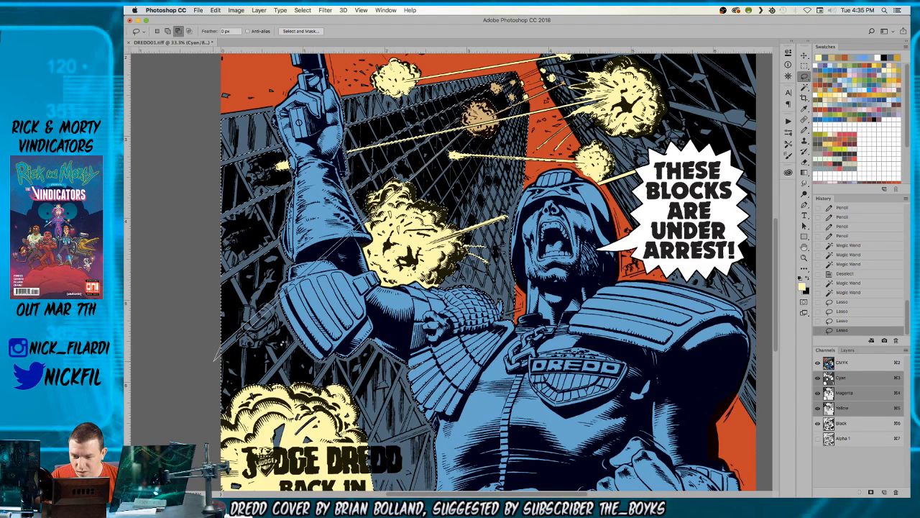
pyautogui.moveTo(453, 141); pyautogui.dragTo(460, 134)
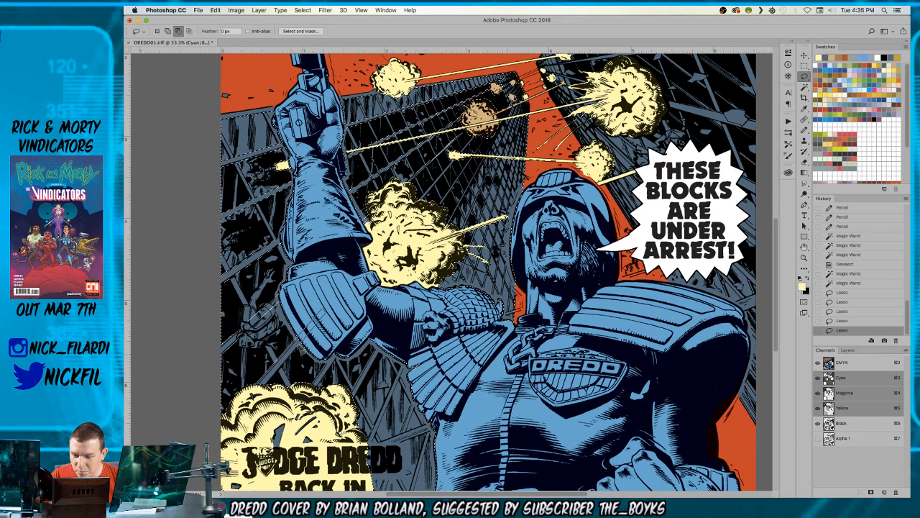
pyautogui.moveTo(353, 300); pyautogui.dragTo(363, 275)
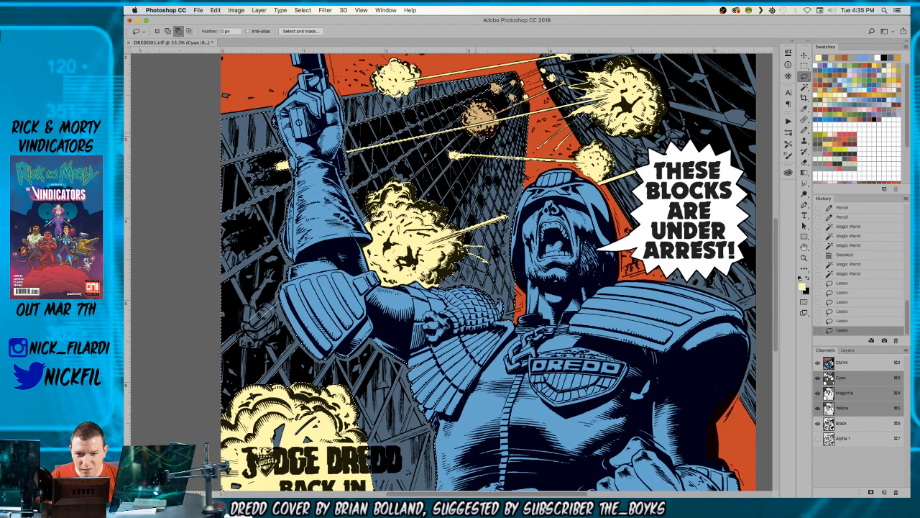
pyautogui.moveTo(415, 218)
pyautogui.mouseDown()
pyautogui.moveTo(456, 159)
pyautogui.moveTo(439, 206)
pyautogui.mouseUp()
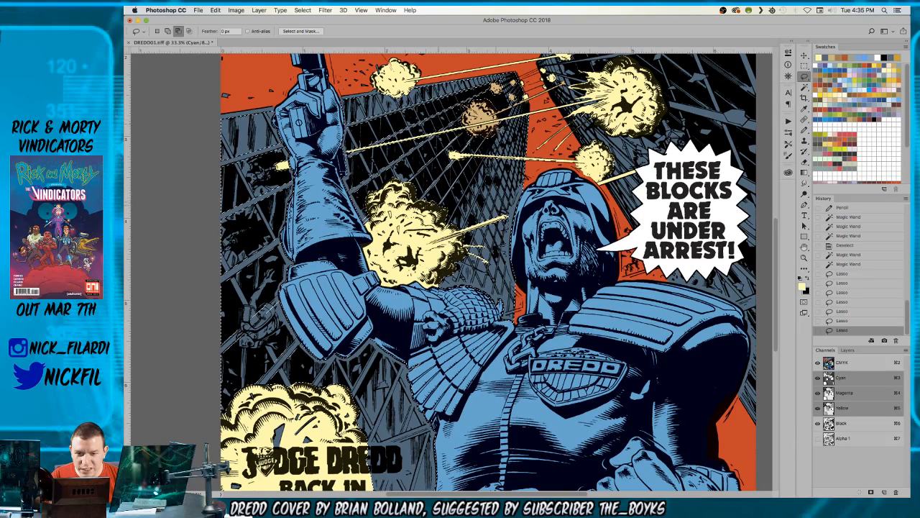
# - Remove the girders between the elbow pad, shoulder eagle and lower explosion from the building selection with the Lasso
pyautogui.press('z')
pyautogui.click(336, 373)
pyautogui.moveTo(335, 373); pyautogui.dragTo(387, 213)
pyautogui.press('l')
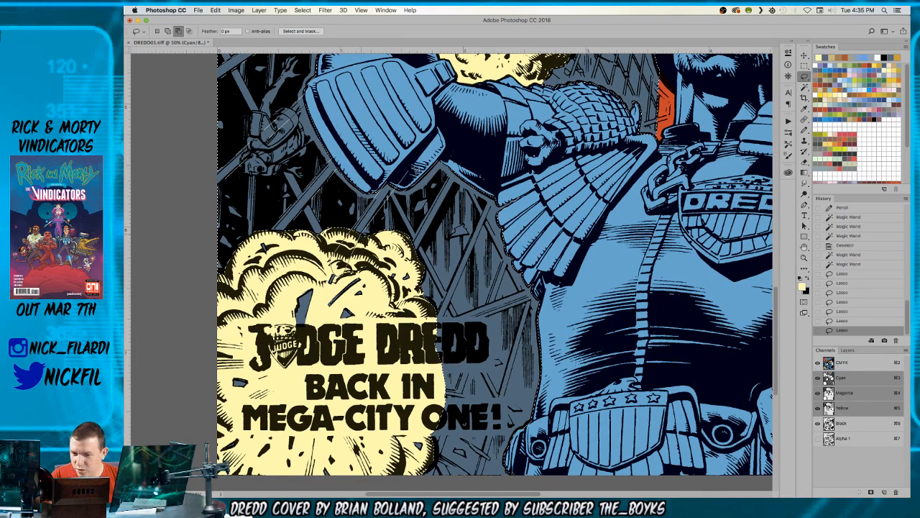
pyautogui.moveTo(340, 268); pyautogui.dragTo(335, 261)
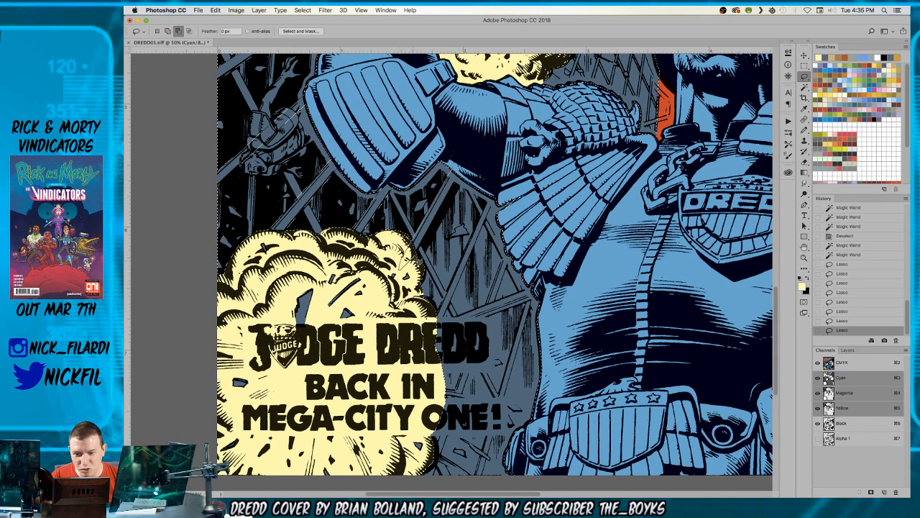
pyautogui.moveTo(452, 215)
pyautogui.mouseDown()
pyautogui.moveTo(419, 237)
pyautogui.moveTo(420, 226)
pyautogui.mouseUp()
pyautogui.moveTo(464, 254); pyautogui.dragTo(444, 321)
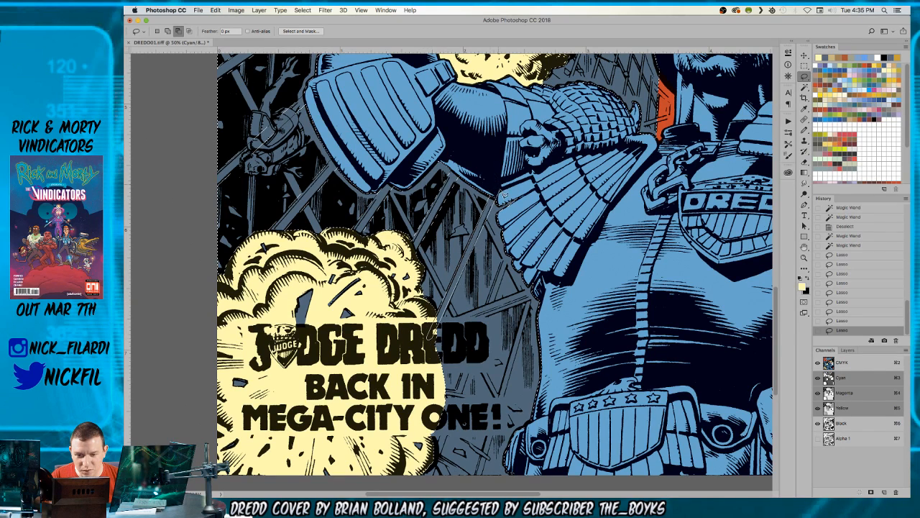
pyautogui.moveTo(525, 187)
pyautogui.mouseDown()
pyautogui.moveTo(524, 207)
pyautogui.moveTo(503, 205)
pyautogui.mouseUp()
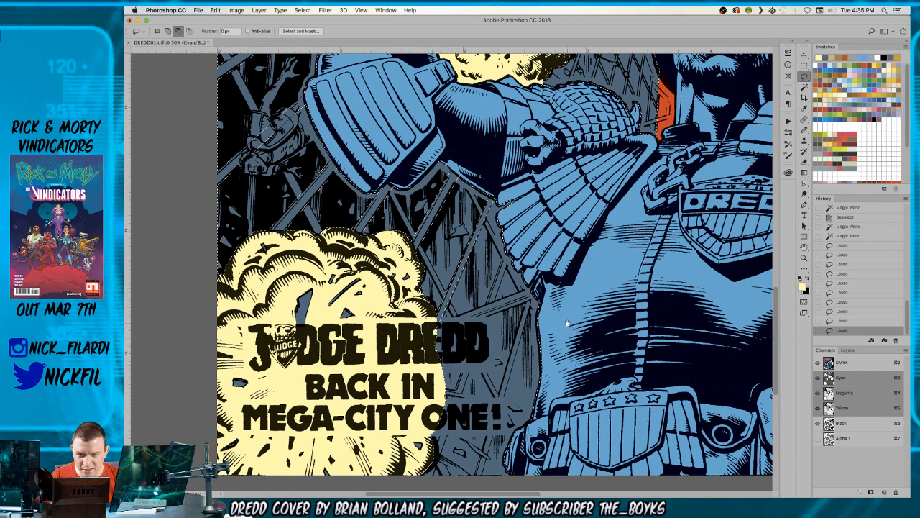
# - Lasso the crossing girders between the lower caption lettering and the figure's torso out of the building selection
pyautogui.moveTo(528, 333)
pyautogui.mouseDown()
pyautogui.moveTo(489, 282)
pyautogui.moveTo(520, 295)
pyautogui.mouseUp()
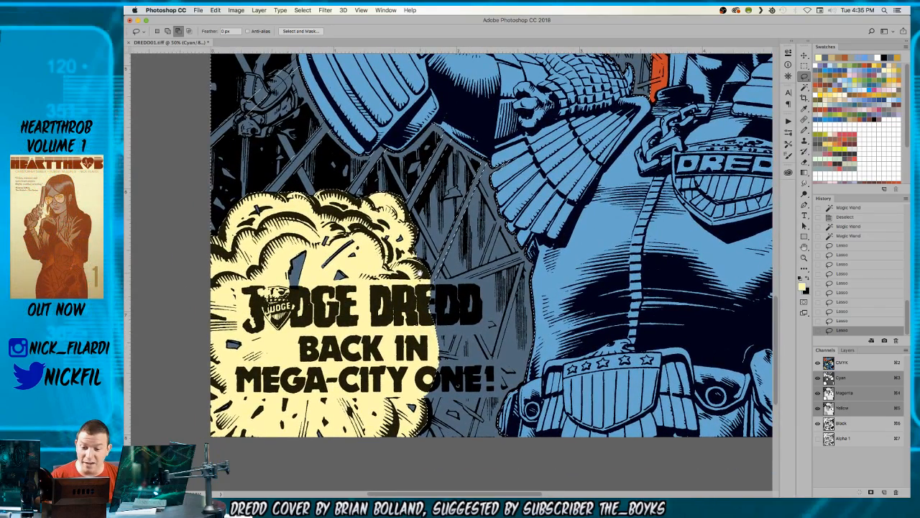
pyautogui.keyDown('alt'); pyautogui.click(472, 439); pyautogui.keyUp('alt')
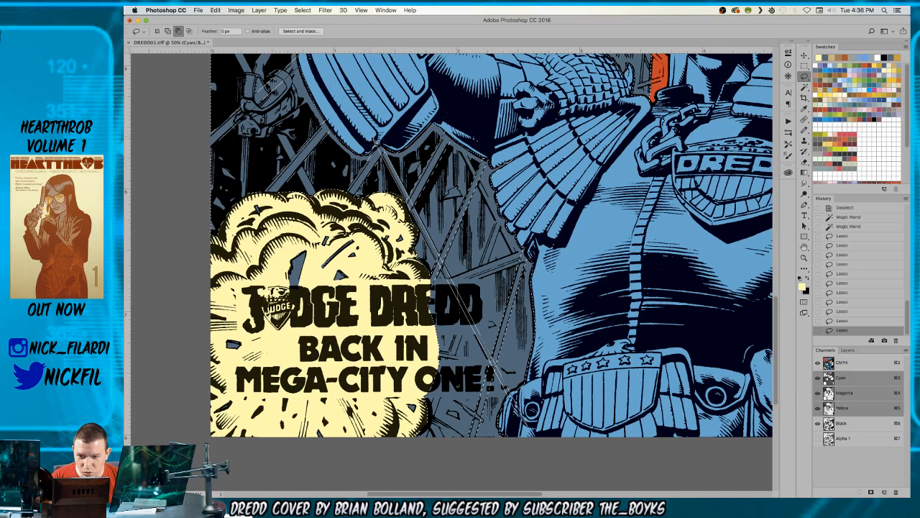
pyautogui.click(496, 264)
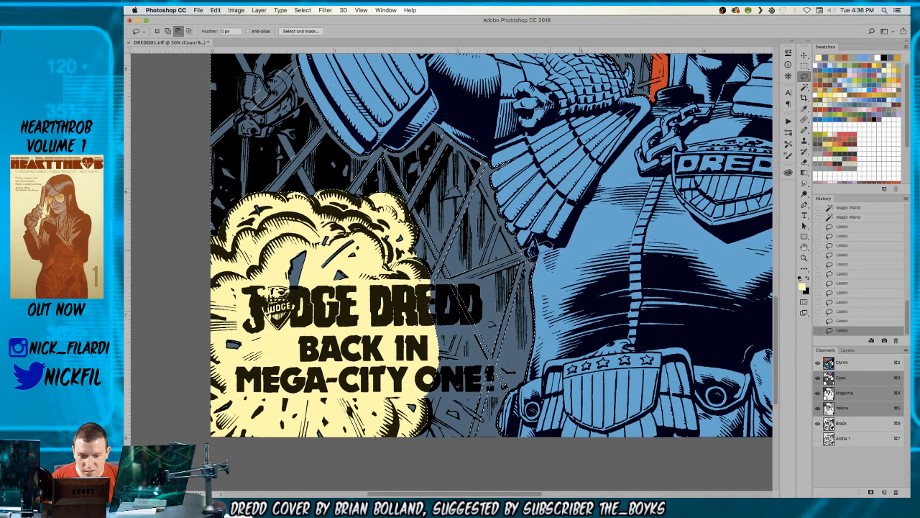
pyautogui.moveTo(466, 274); pyautogui.dragTo(487, 270)
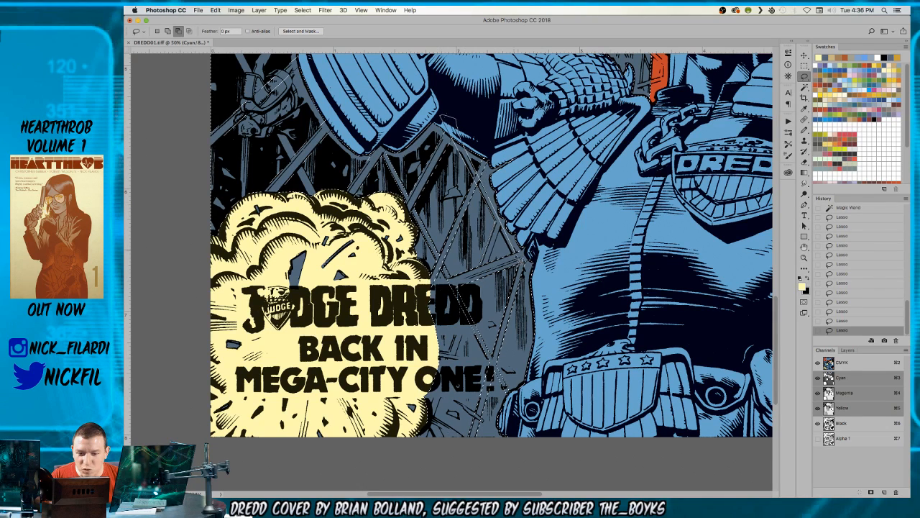
pyautogui.moveTo(456, 120); pyautogui.dragTo(439, 120)
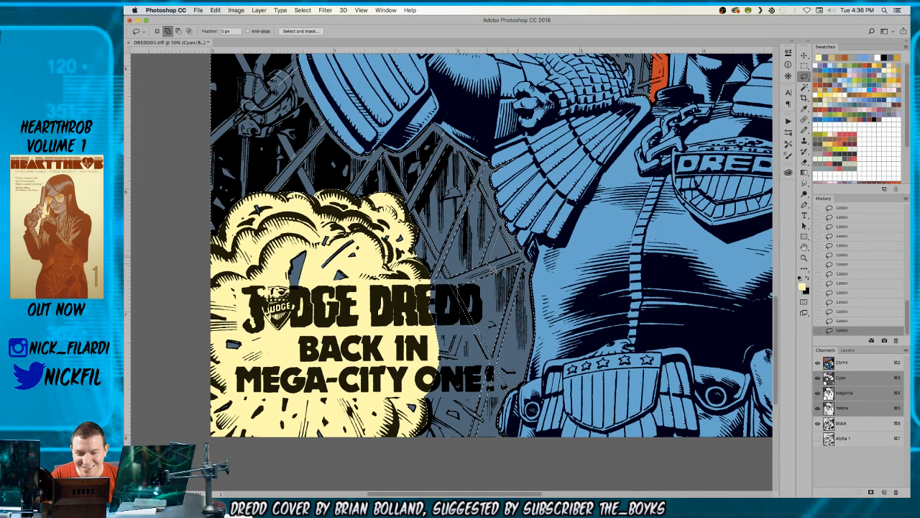
# - Subtract the girder running through the end of the caption lettering to the cover's lower edge from the building selection with the Lasso
pyautogui.press('alt')
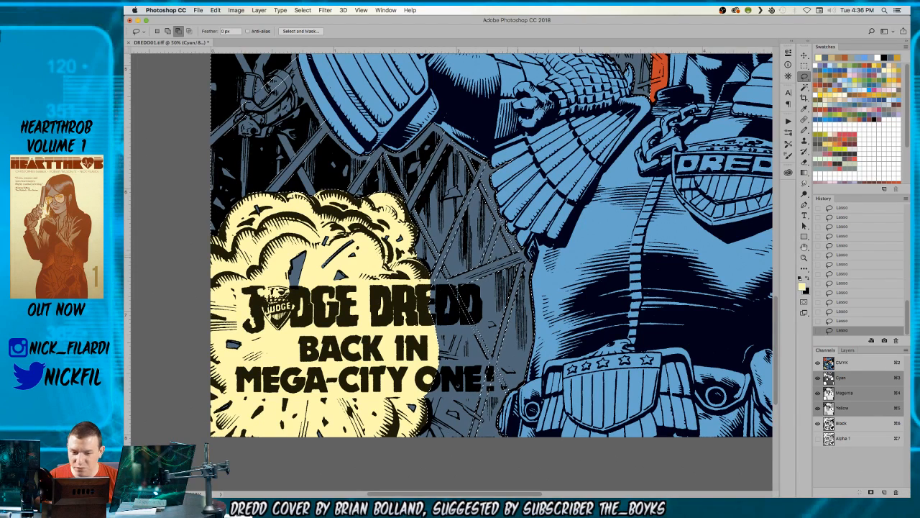
pyautogui.scroll(-3, 456, 382)
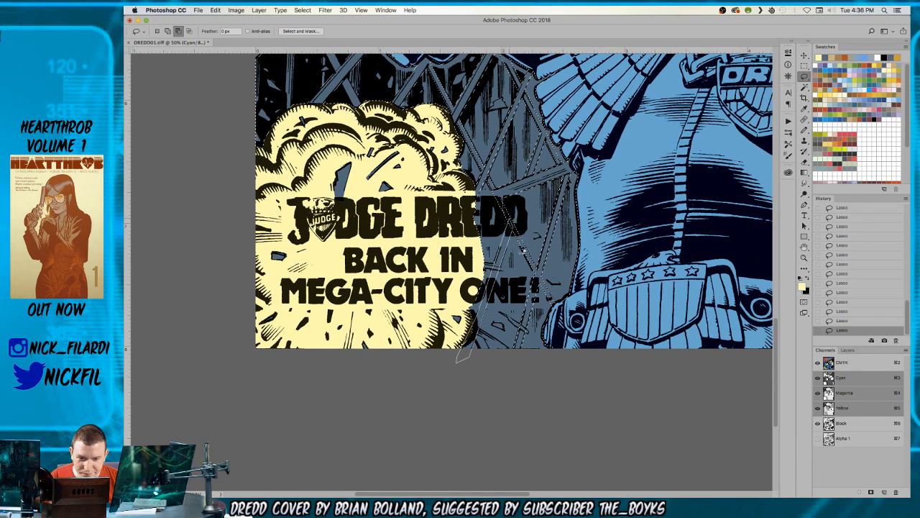
pyautogui.moveTo(472, 350); pyautogui.dragTo(509, 237)
pyautogui.moveTo(512, 376); pyautogui.dragTo(481, 378)
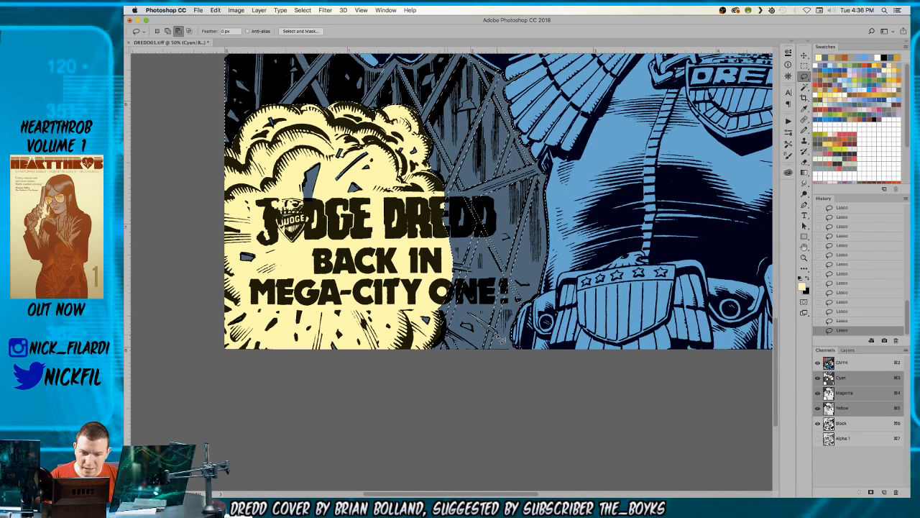
# - Lasso the diagonal girder crossing the falling figure between the lower explosion and the cover's edge out of the building selection
pyautogui.scroll(10, 463, 228)
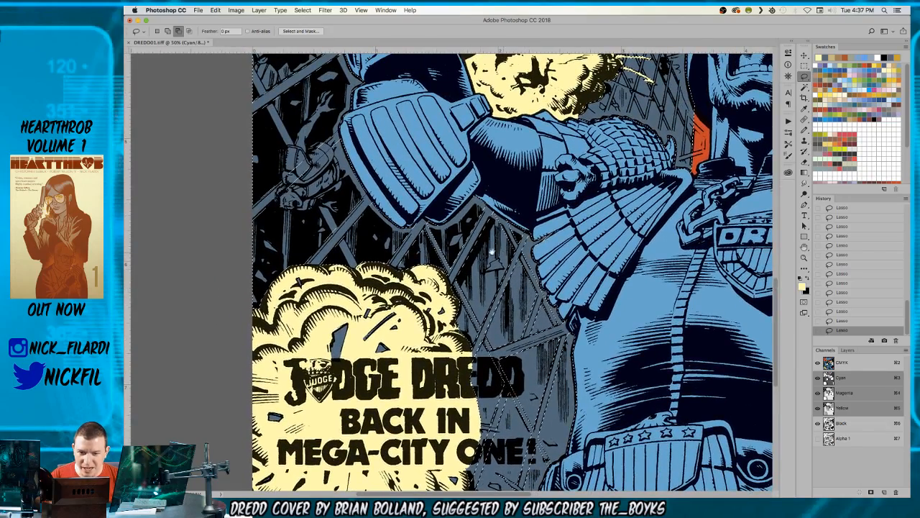
pyautogui.scroll(5, 523, 287)
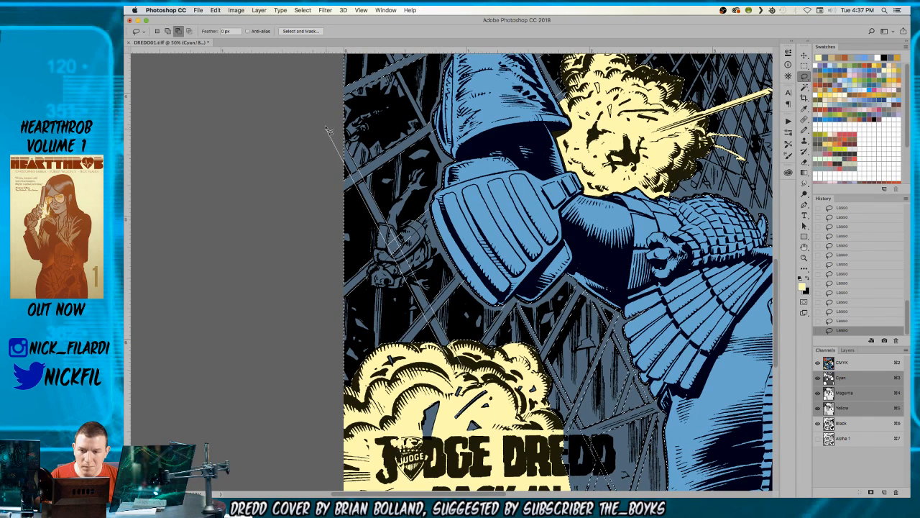
pyautogui.scroll(5, 327, 130)
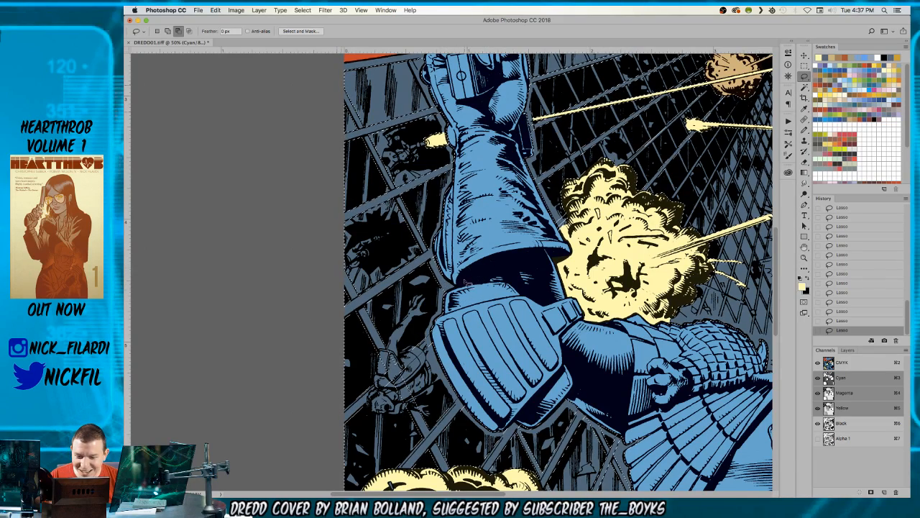
# - Zoom in to 100% on the building girders between the raised hand, the large yellow explosion and the brown explosion
pyautogui.scroll(5, 501, 220)
pyautogui.hscroll(4, 501, 220)
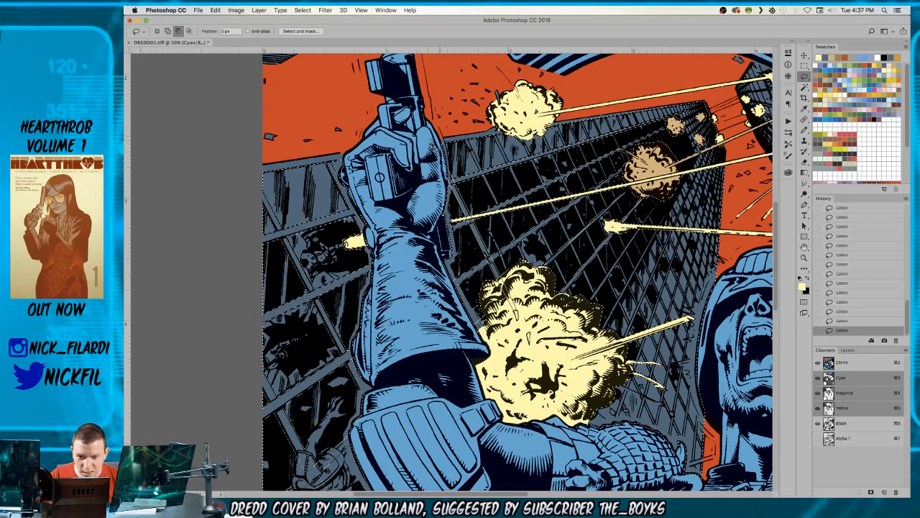
pyautogui.moveTo(498, 289); pyautogui.dragTo(420, 282)
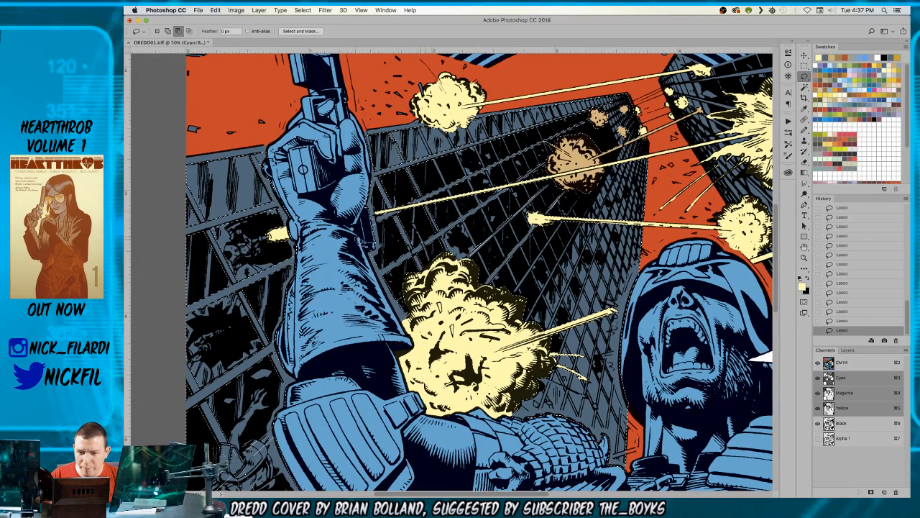
pyautogui.moveTo(478, 206); pyautogui.dragTo(448, 202)
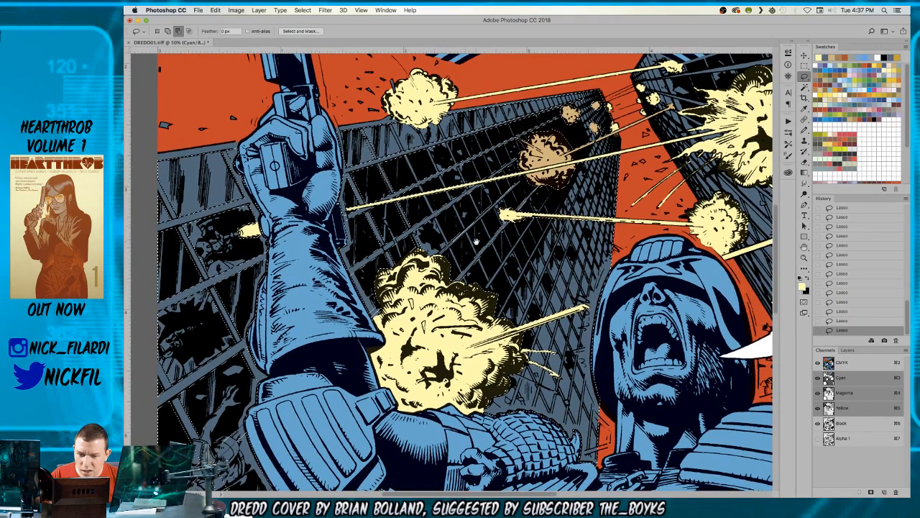
pyautogui.press('z')
pyautogui.click(448, 203)
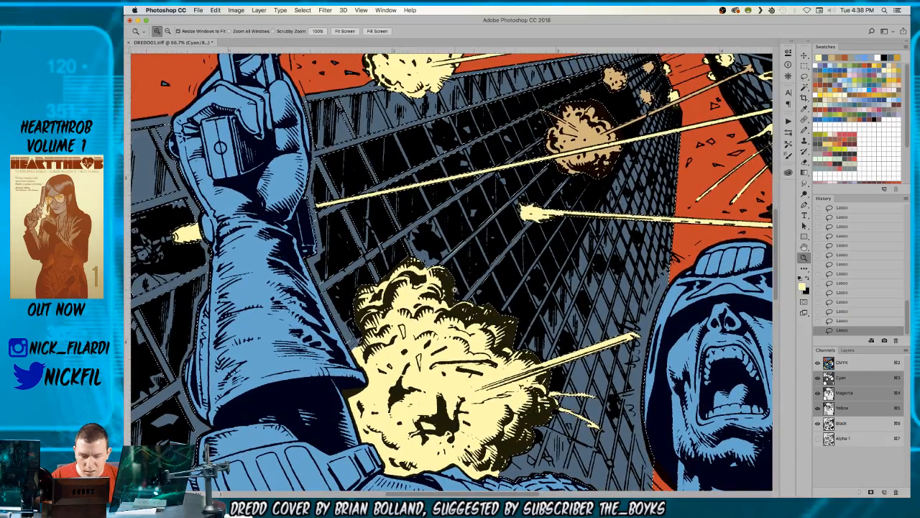
pyautogui.click(495, 217)
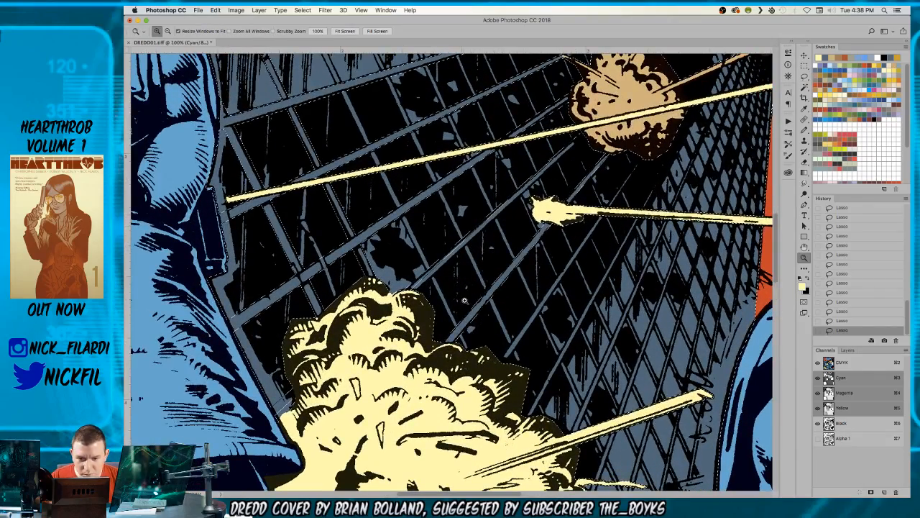
# - Subtract a narrow lasso strip from the selection on the left skyscraper, running from the large tan explosion down towards the yellow cloud
pyautogui.press('l')
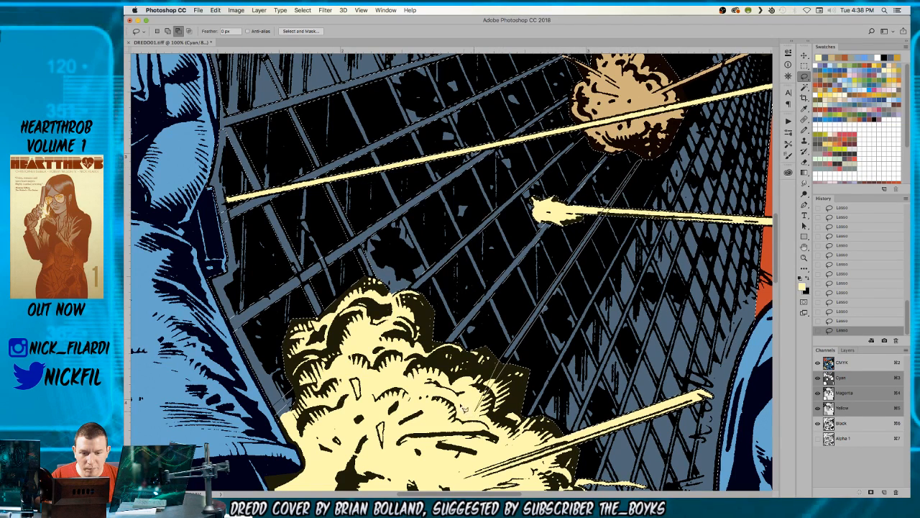
pyautogui.scroll(5, 493, 327)
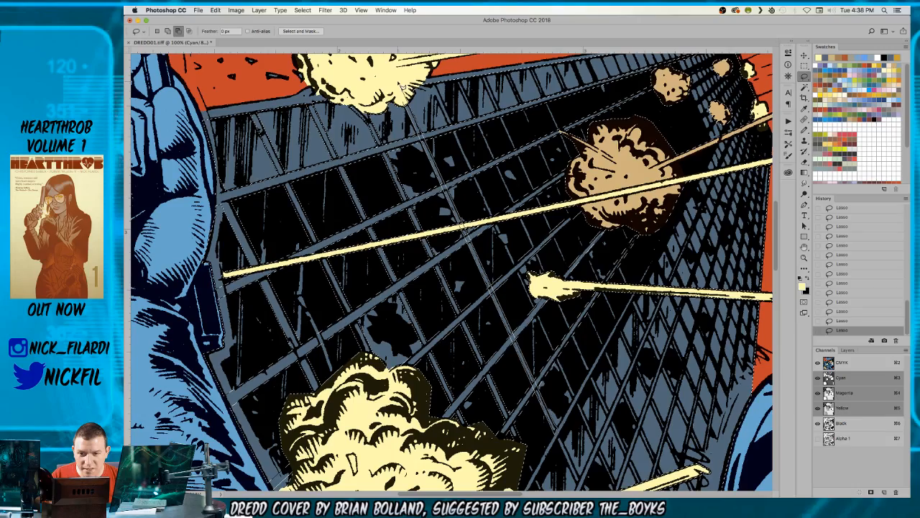
pyautogui.moveTo(441, 131); pyautogui.dragTo(278, 195)
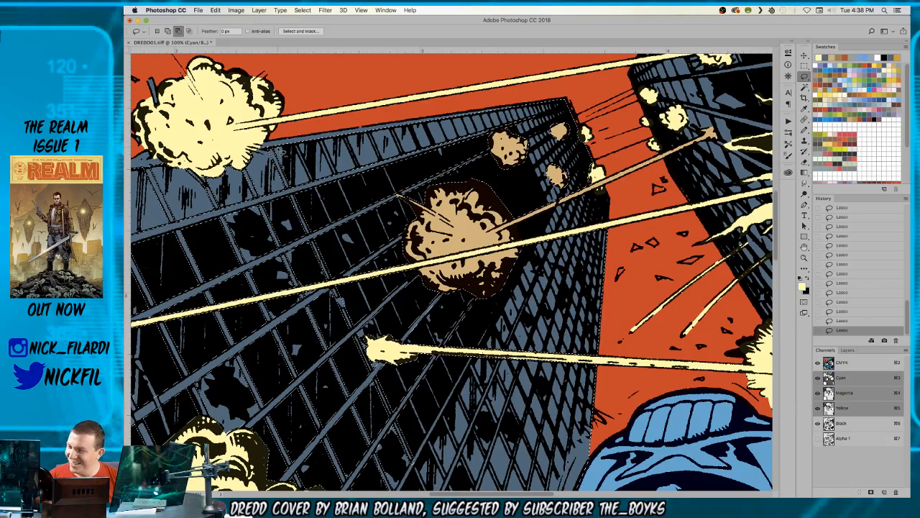
pyautogui.moveTo(352, 221); pyautogui.dragTo(376, 191)
pyautogui.scroll(-4, 375, 191)
pyautogui.hscroll(1, 375, 192)
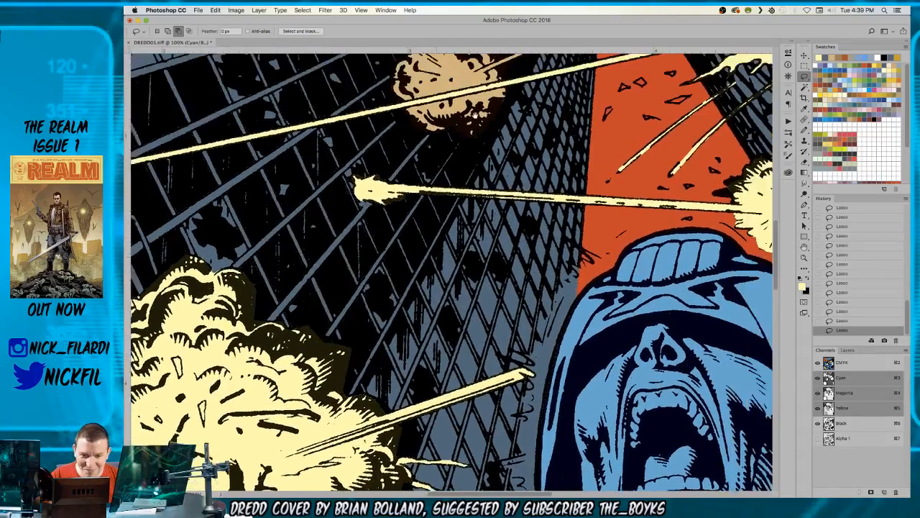
pyautogui.moveTo(475, 115); pyautogui.dragTo(471, 119)
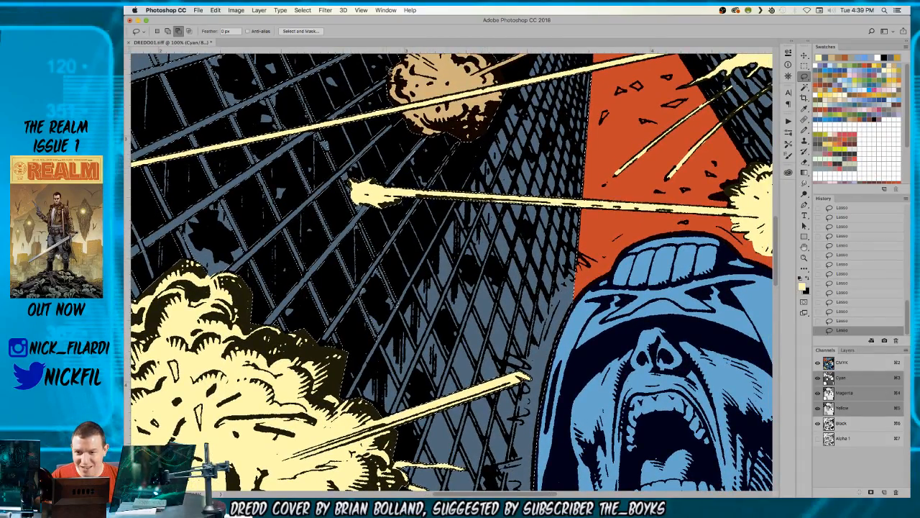
# - Subtract the facade strip just left of the large tan explosion, around the long yellow beam, from the selection with the Lasso
pyautogui.press('z')
pyautogui.keyDown('alt'); pyautogui.click(371, 221); pyautogui.keyUp('alt')
pyautogui.moveTo(337, 245); pyautogui.dragTo(328, 300)
pyautogui.click(360, 277)
pyautogui.click(360, 277)
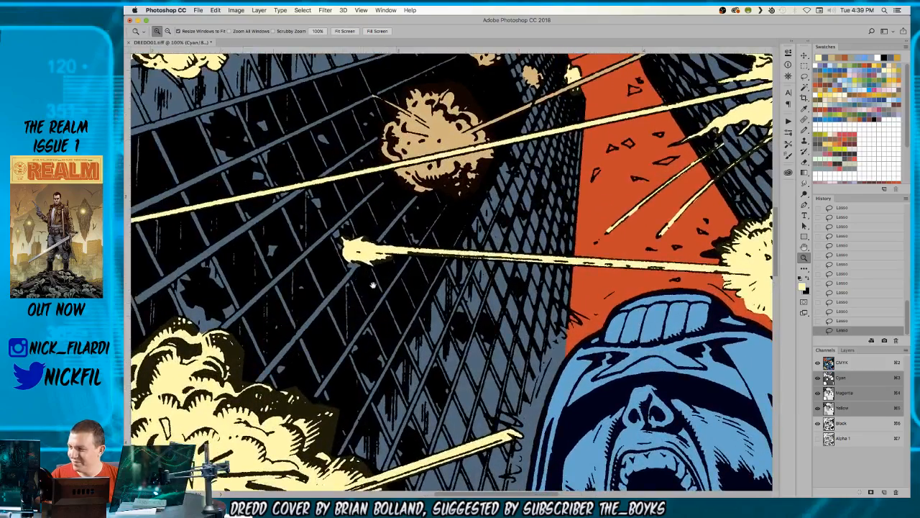
pyautogui.click(352, 277)
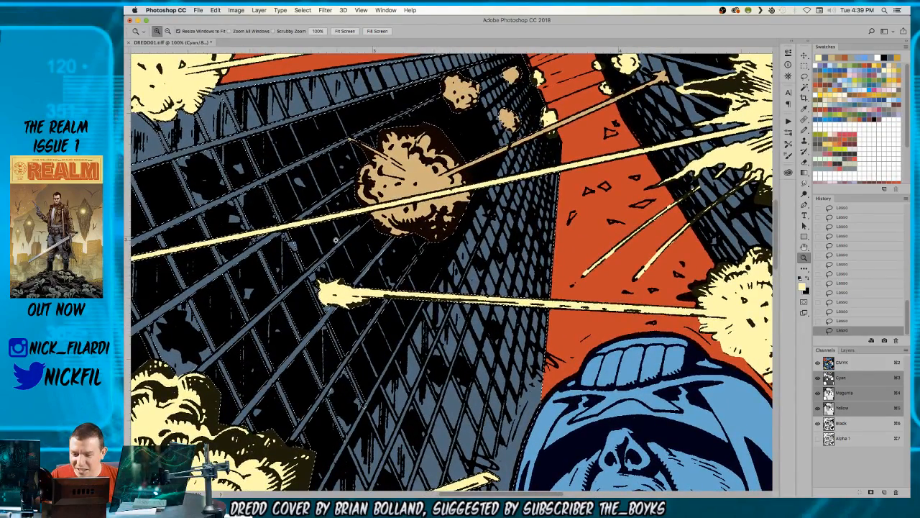
pyautogui.press('l')
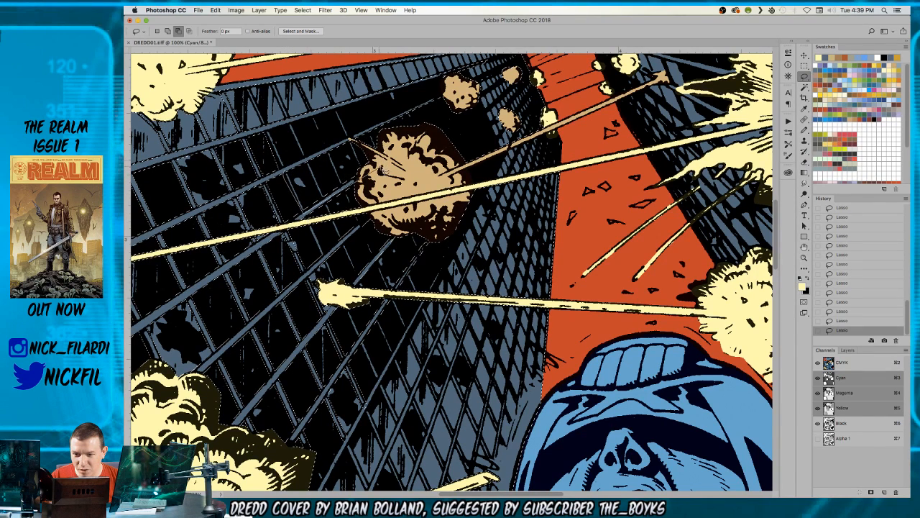
pyautogui.moveTo(338, 205)
pyautogui.mouseDown()
pyautogui.moveTo(359, 181)
pyautogui.moveTo(323, 193)
pyautogui.moveTo(316, 256)
pyautogui.mouseUp()
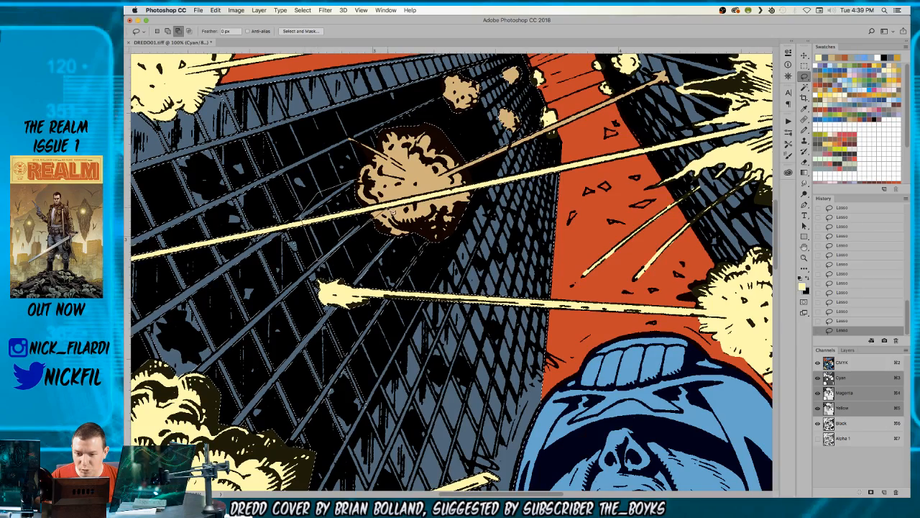
pyautogui.moveTo(329, 204); pyautogui.dragTo(380, 167)
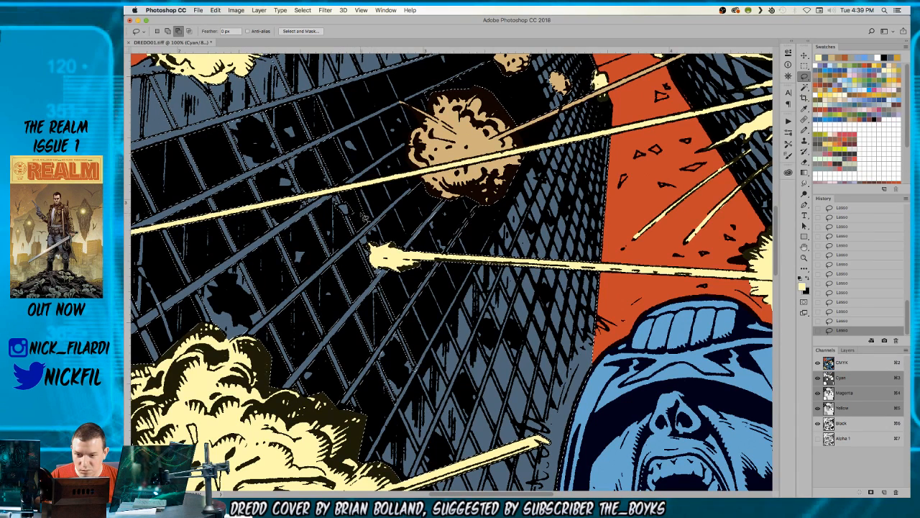
# - Lasso the window strips near the short blast's tip and the girder above the large tan explosion out of the selection
pyautogui.press('shift')
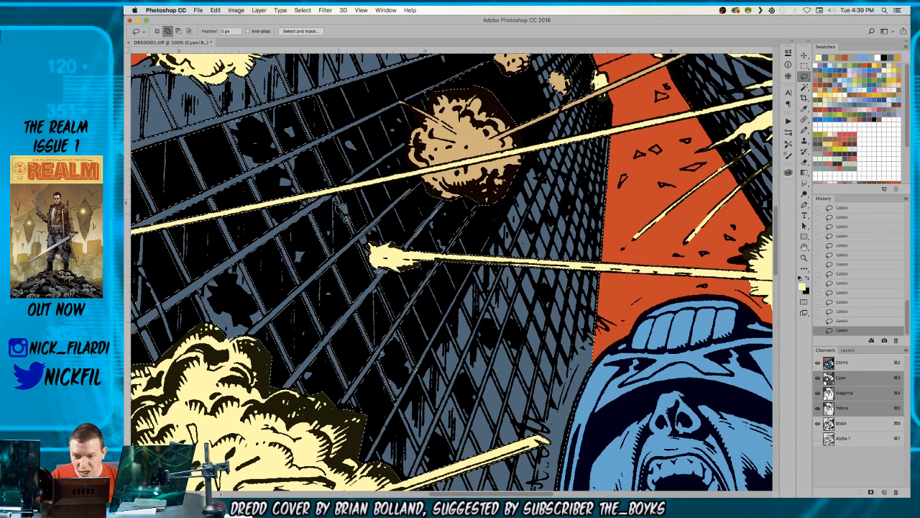
pyautogui.hscroll(3, 344, 208)
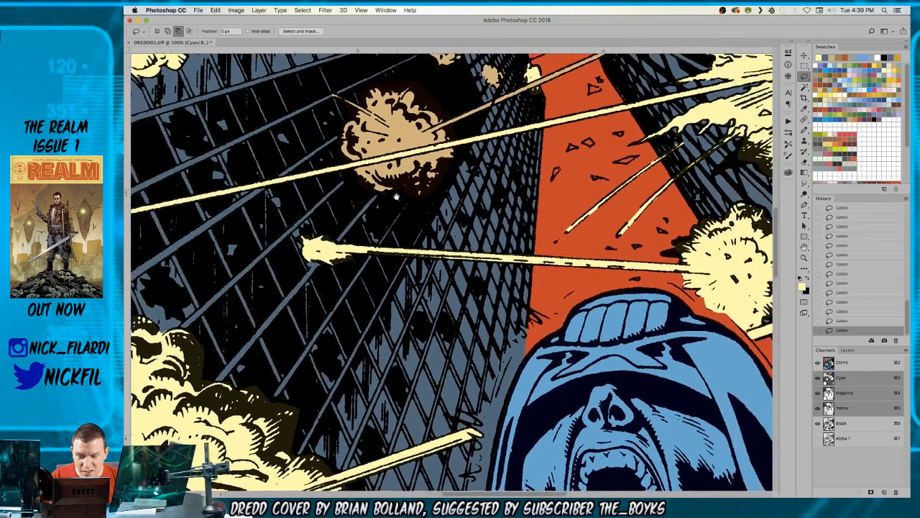
pyautogui.click(316, 231)
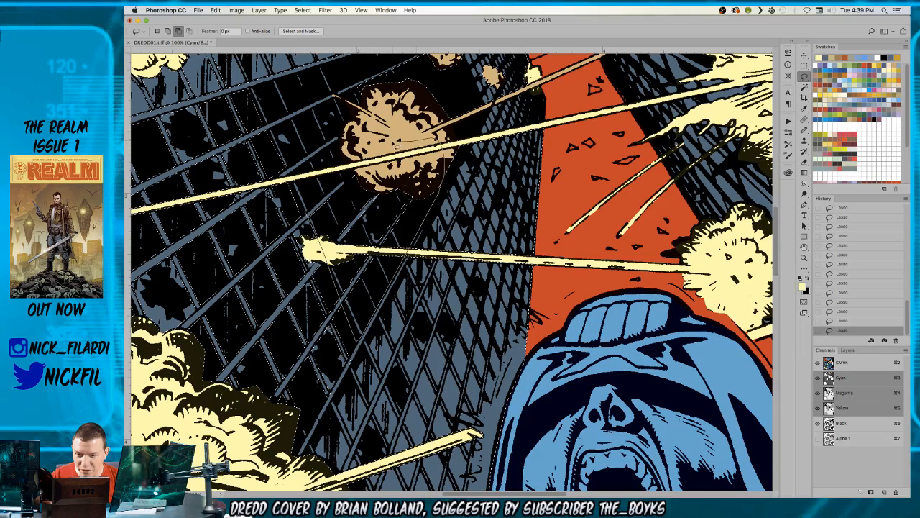
pyautogui.scroll(4, 399, 267)
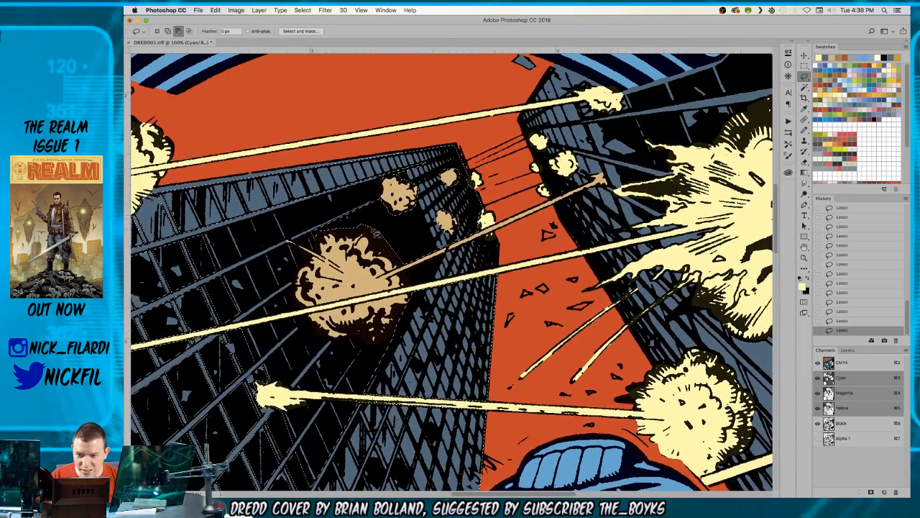
pyautogui.moveTo(393, 207); pyautogui.dragTo(302, 259)
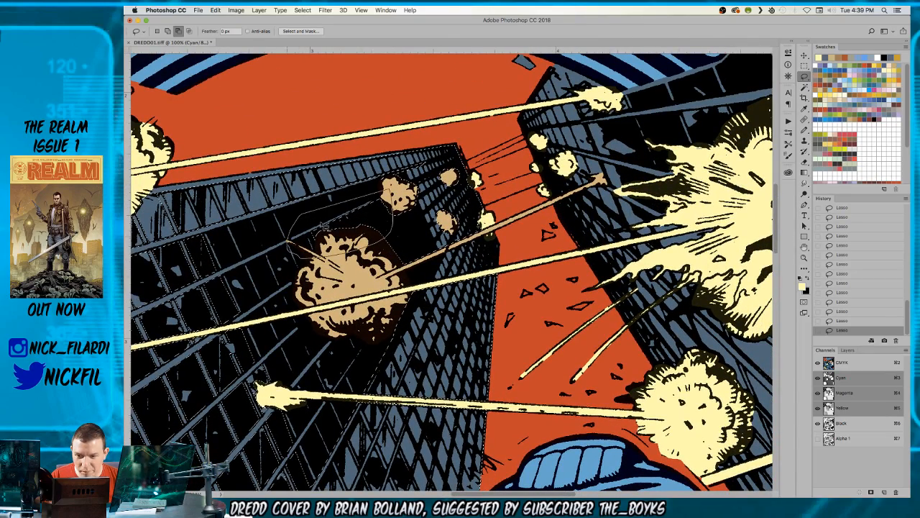
# - Subtract the window strip beside the upper edge of the big yellow explosion from the selection with the Lasso
pyautogui.scroll(-4, 216, 381)
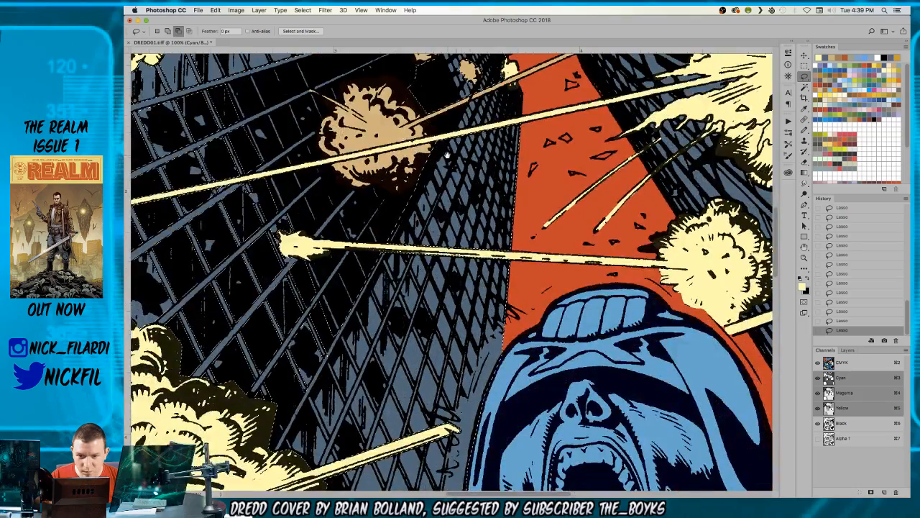
pyautogui.scroll(-2, 451, 271)
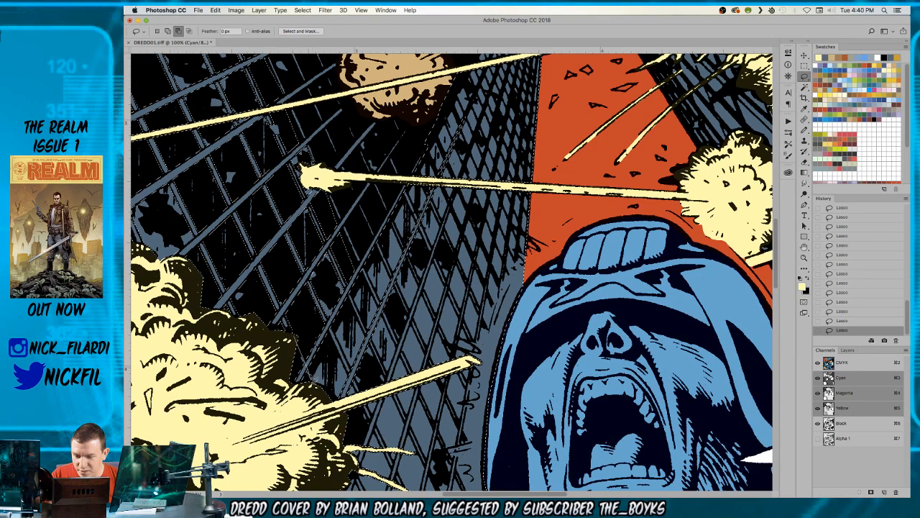
pyautogui.moveTo(319, 397); pyautogui.dragTo(297, 325)
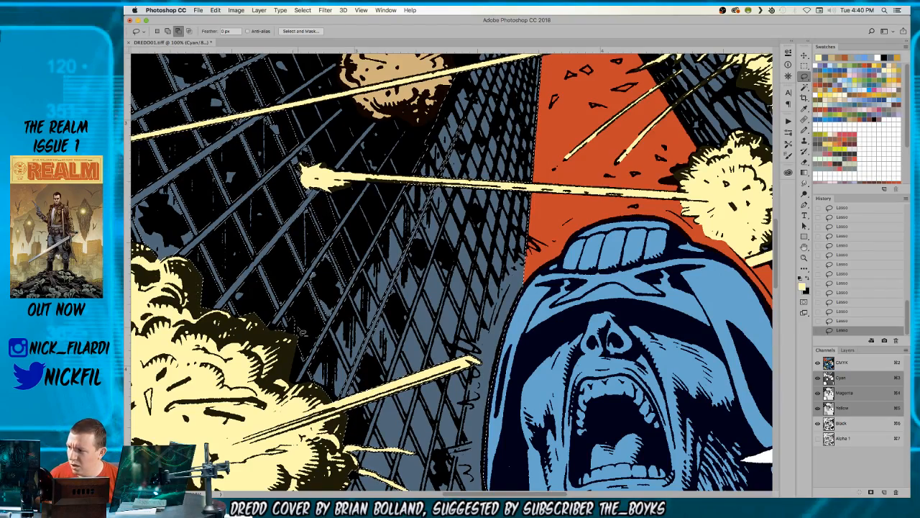
pyautogui.moveTo(325, 257); pyautogui.dragTo(312, 196)
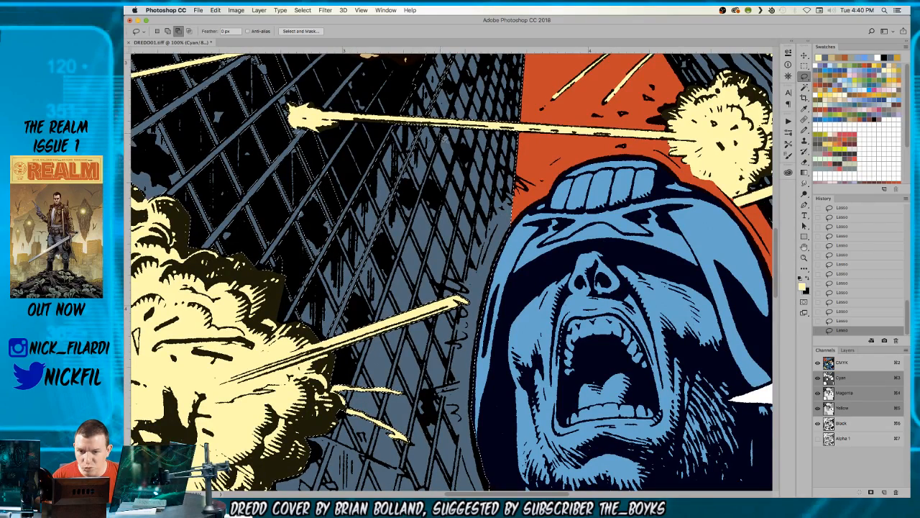
# - Lasso the lower facade strips between the yellow explosion and the shouting figure's helmet out of the building selection
pyautogui.scroll(-3, 215, 247)
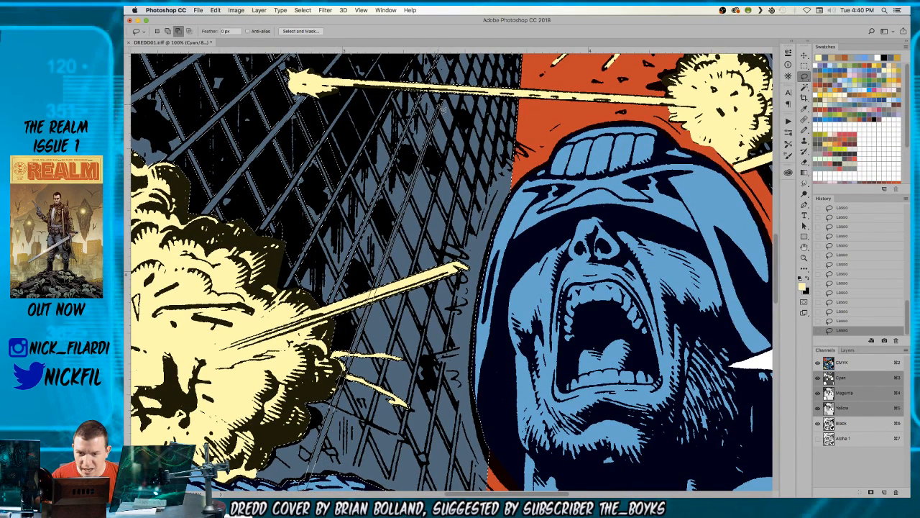
pyautogui.scroll(-5, 442, 215)
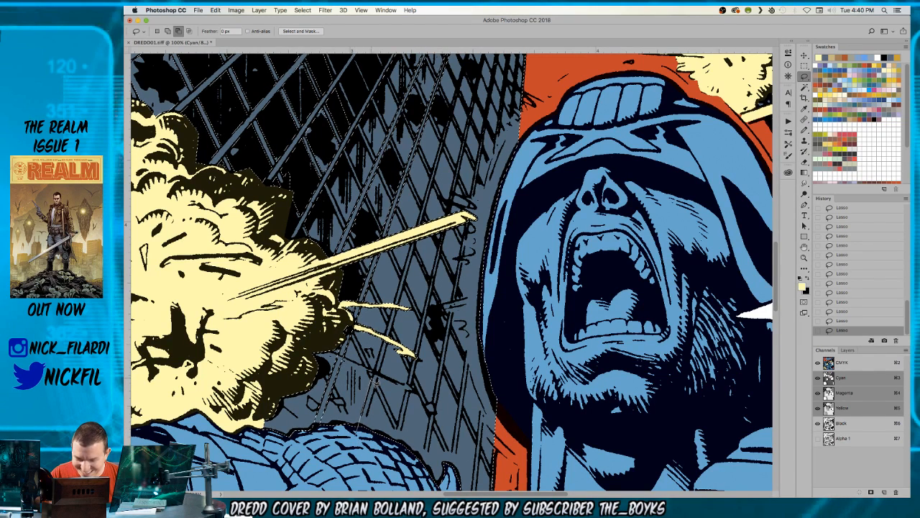
pyautogui.scroll(3, 451, 136)
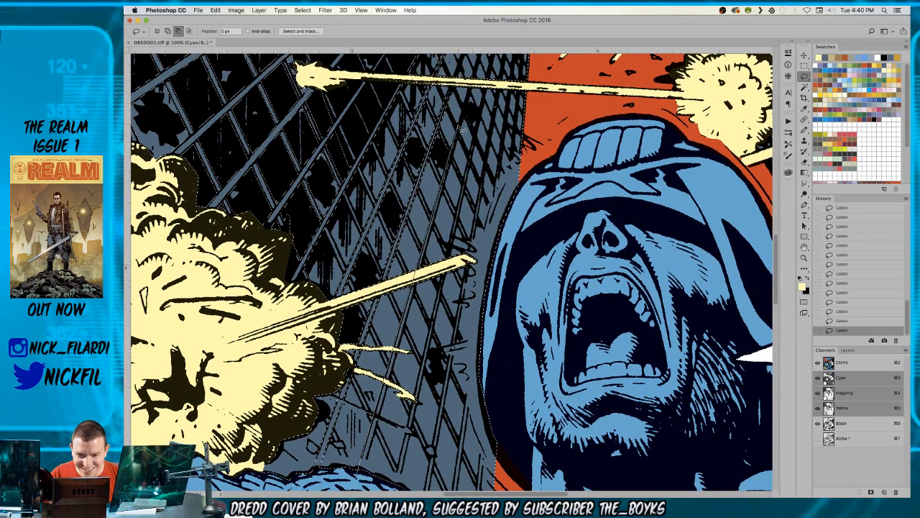
pyautogui.scroll(-1, 464, 131)
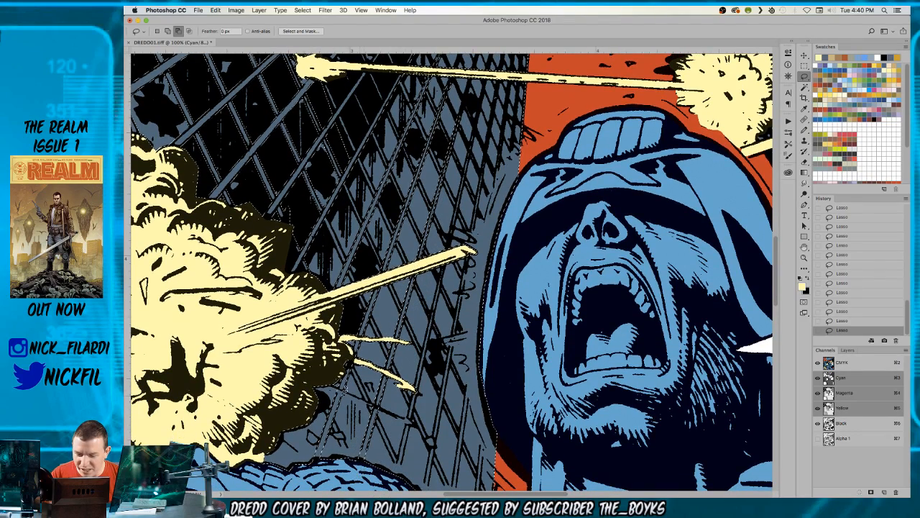
pyautogui.moveTo(407, 430); pyautogui.dragTo(341, 394)
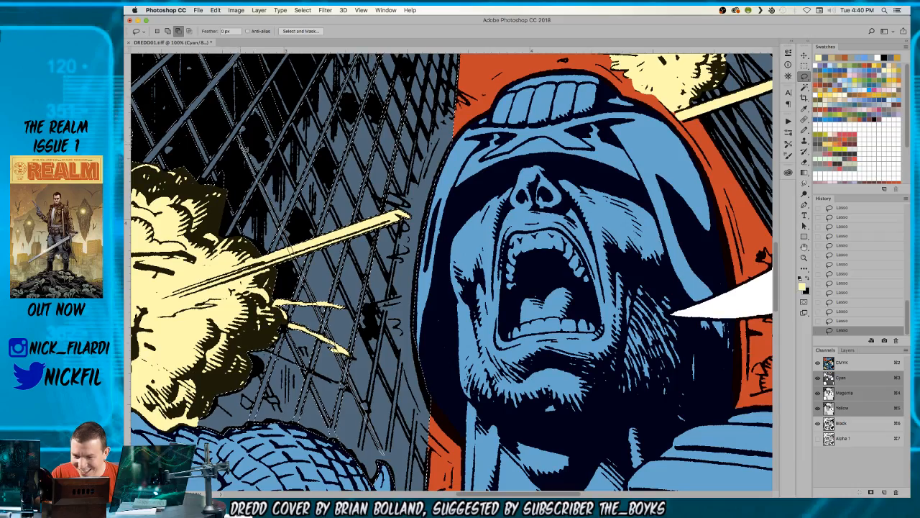
pyautogui.scroll(-5, 412, 296)
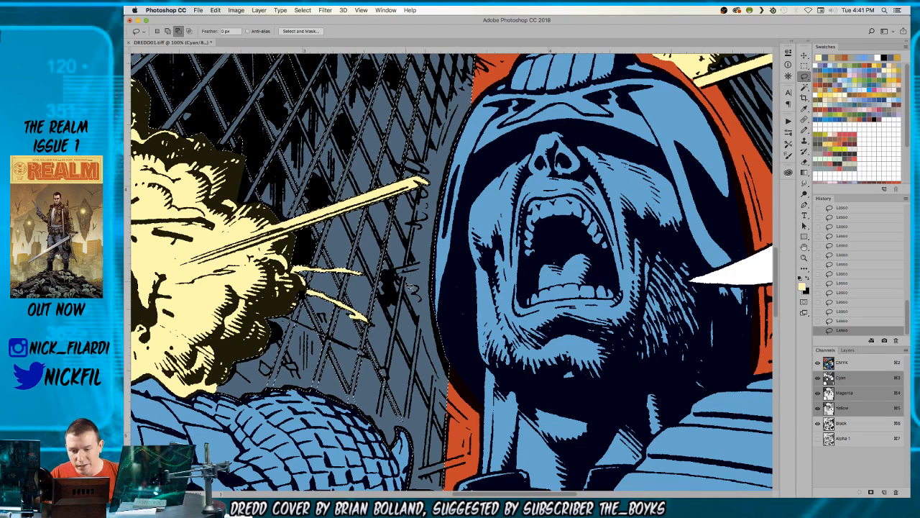
pyautogui.moveTo(417, 368)
pyautogui.mouseDown()
pyautogui.moveTo(452, 447)
pyautogui.moveTo(439, 425)
pyautogui.mouseUp()
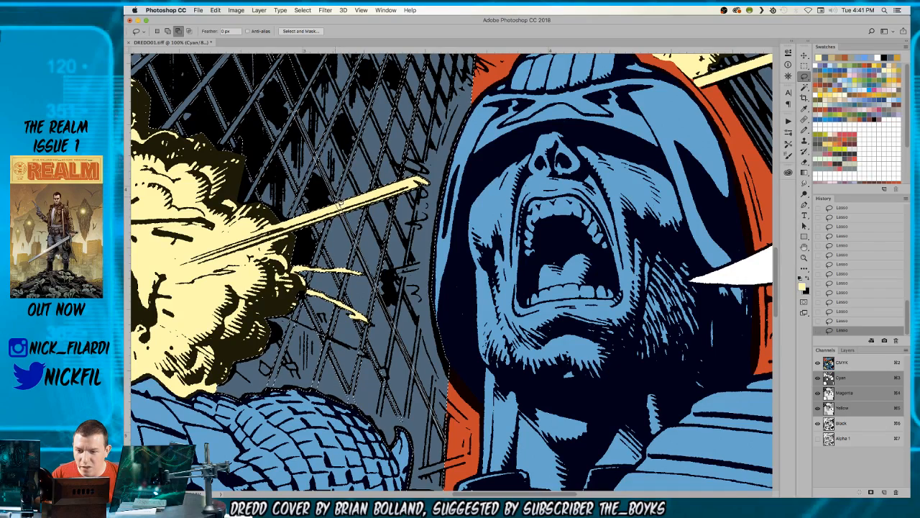
# - Subtract the long crossing diagonal strips on the facade left of the helmet, below the horizontal blast, from the selection
pyautogui.scroll(-3, 451, 271)
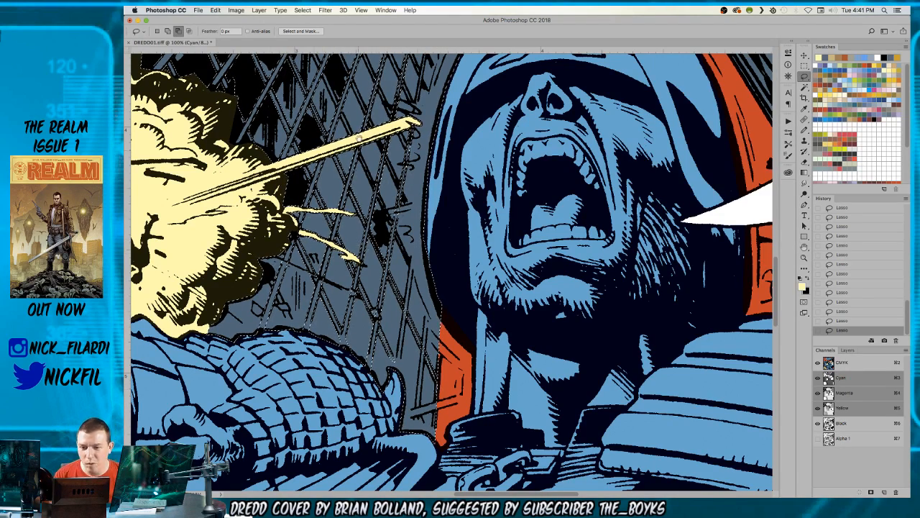
pyautogui.scroll(5, 452, 274)
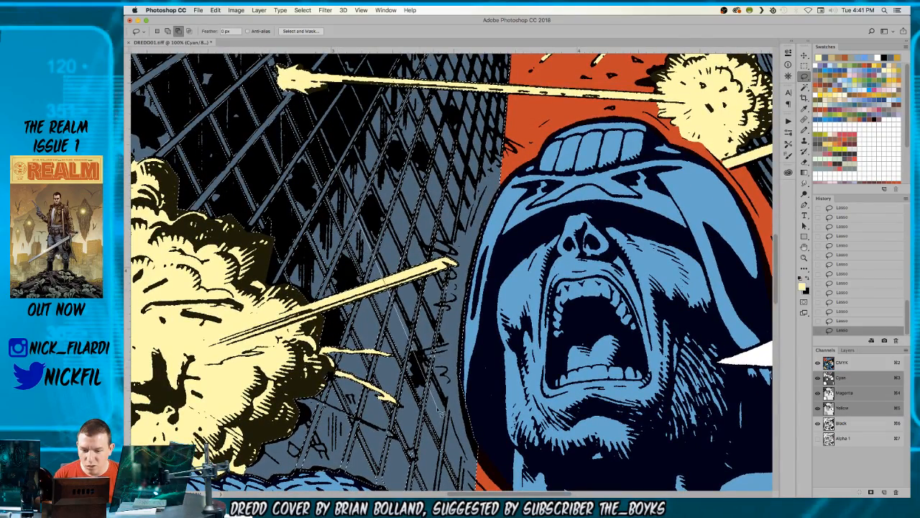
pyautogui.moveTo(451, 410); pyautogui.dragTo(381, 216)
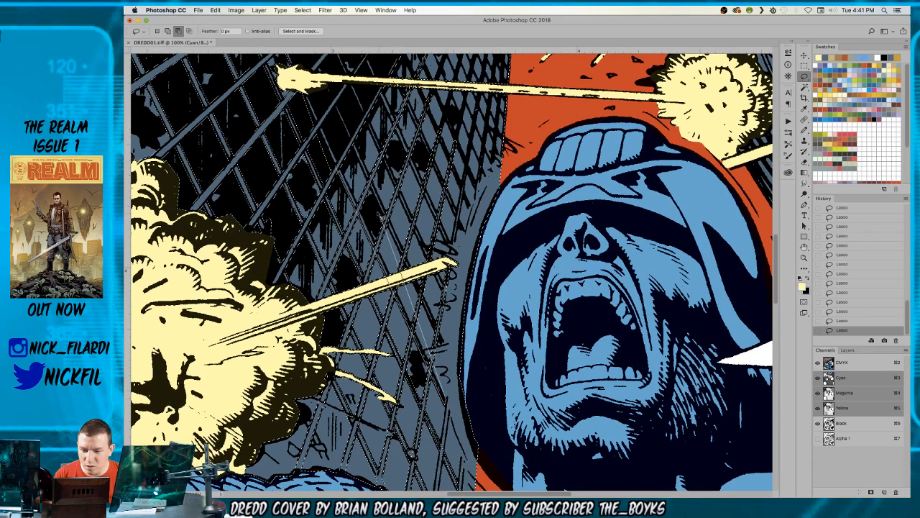
pyautogui.moveTo(341, 165)
pyautogui.mouseDown()
pyautogui.moveTo(352, 146)
pyautogui.moveTo(439, 327)
pyautogui.mouseUp()
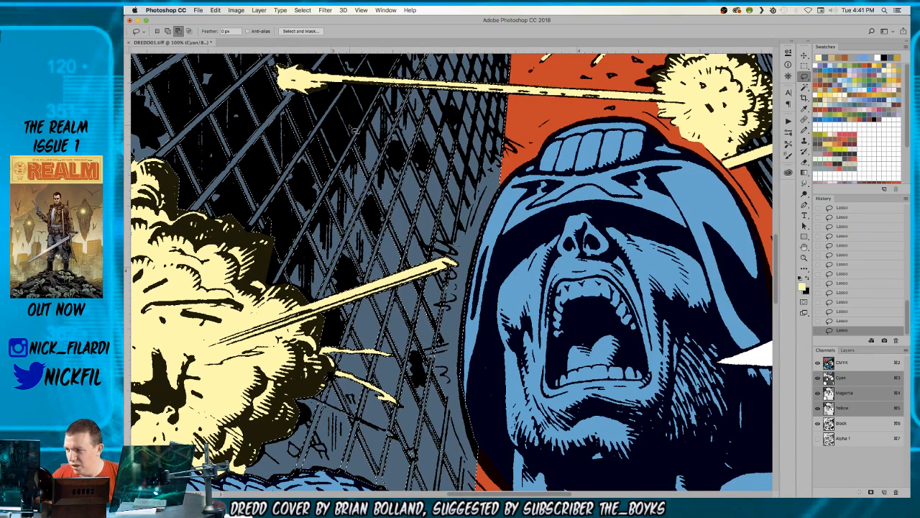
pyautogui.moveTo(365, 122); pyautogui.dragTo(434, 291)
pyautogui.moveTo(434, 403)
pyautogui.mouseDown()
pyautogui.moveTo(448, 464)
pyautogui.moveTo(420, 480)
pyautogui.moveTo(338, 54)
pyautogui.moveTo(358, 119)
pyautogui.moveTo(396, 140)
pyautogui.moveTo(453, 261)
pyautogui.moveTo(385, 82)
pyautogui.mouseUp()
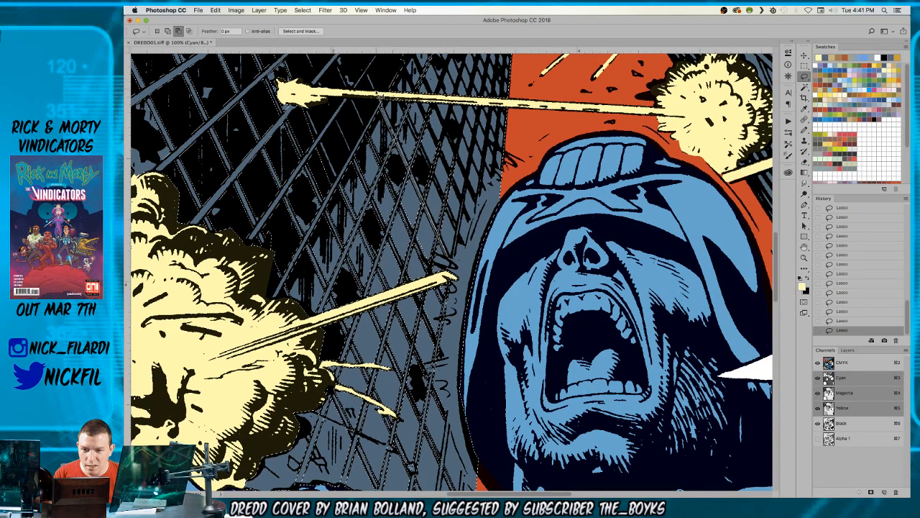
# - Zoom out to 50% to check the building selection against the rest of the cover
pyautogui.moveTo(381, 160); pyautogui.dragTo(295, 239)
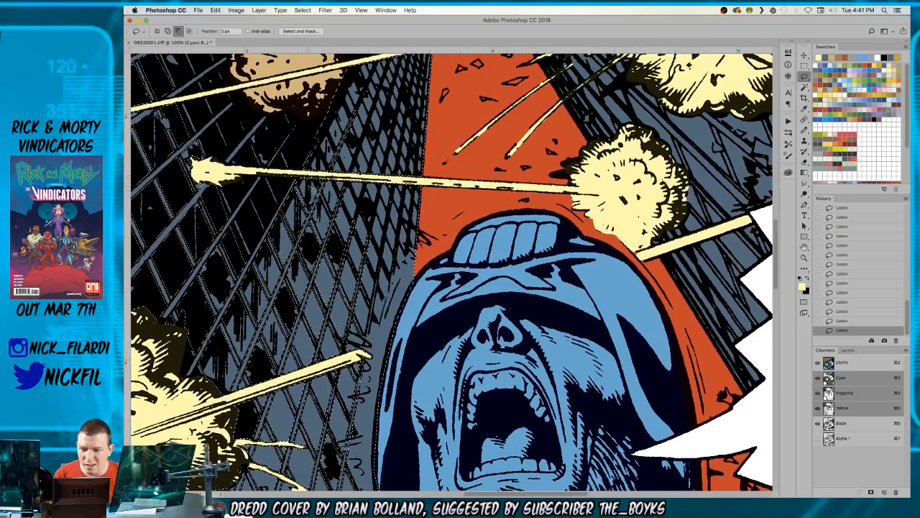
pyautogui.press('z')
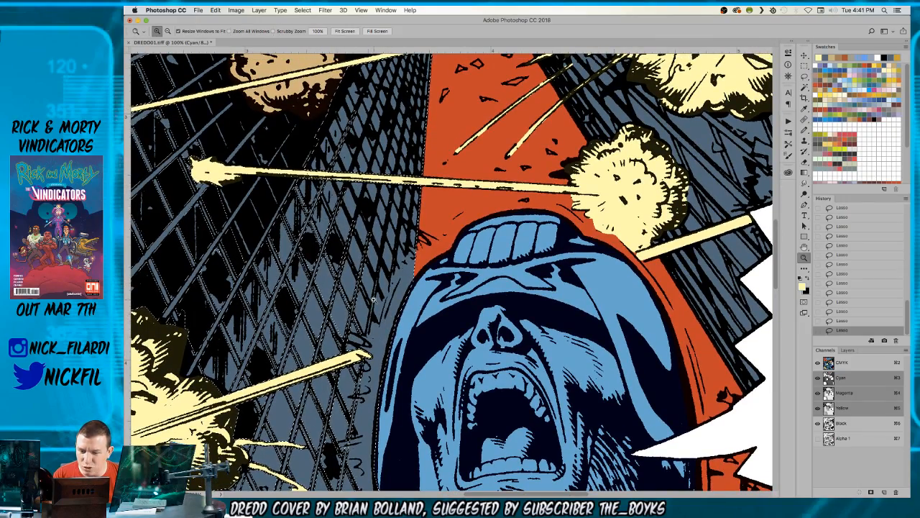
pyautogui.press('l')
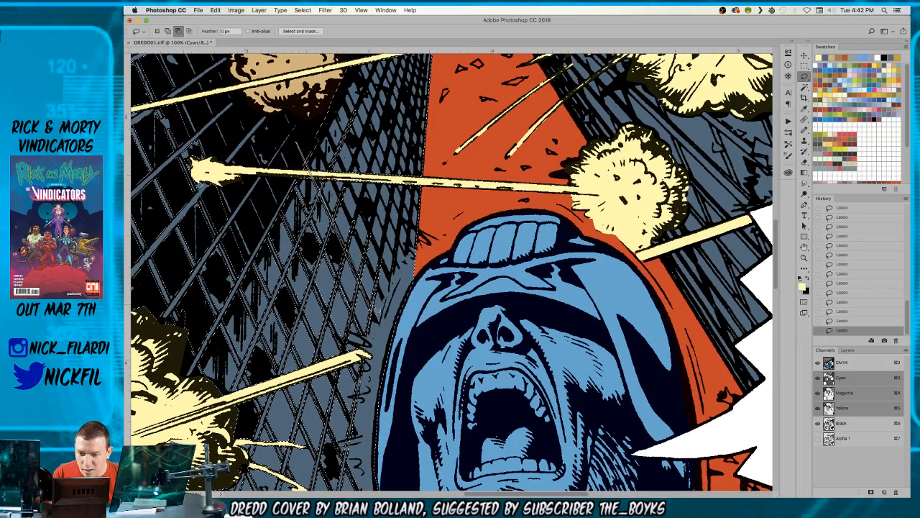
pyautogui.press('z')
pyautogui.keyDown('alt'); pyautogui.click(374, 239); pyautogui.keyUp('alt')
pyautogui.keyDown('alt'); pyautogui.click(373, 239); pyautogui.keyUp('alt')
pyautogui.keyDown('alt'); pyautogui.click(374, 238); pyautogui.keyUp('alt')
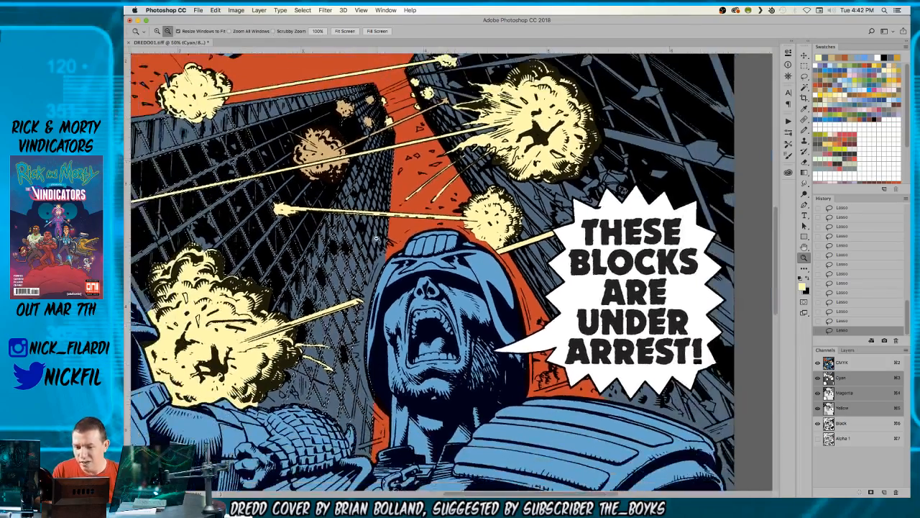
# - Inspect the building selection around the shouting figure, the shoulder armor and the lower half of the cover
pyautogui.moveTo(375, 238); pyautogui.dragTo(503, 92)
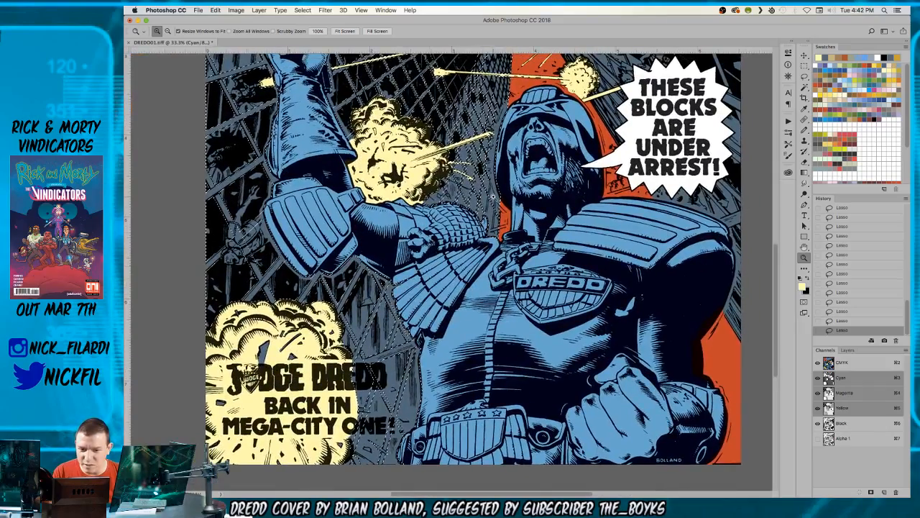
pyautogui.click(494, 196)
pyautogui.click(494, 197)
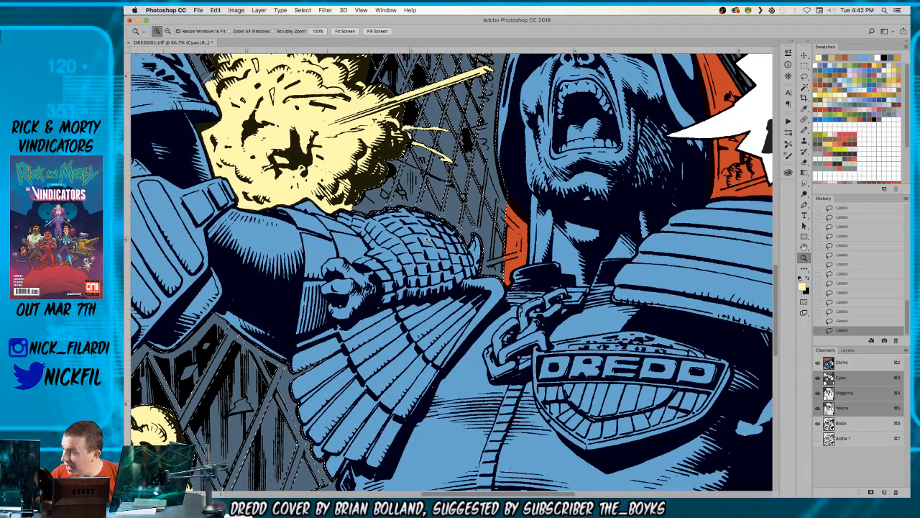
pyautogui.moveTo(462, 200); pyautogui.dragTo(484, 242)
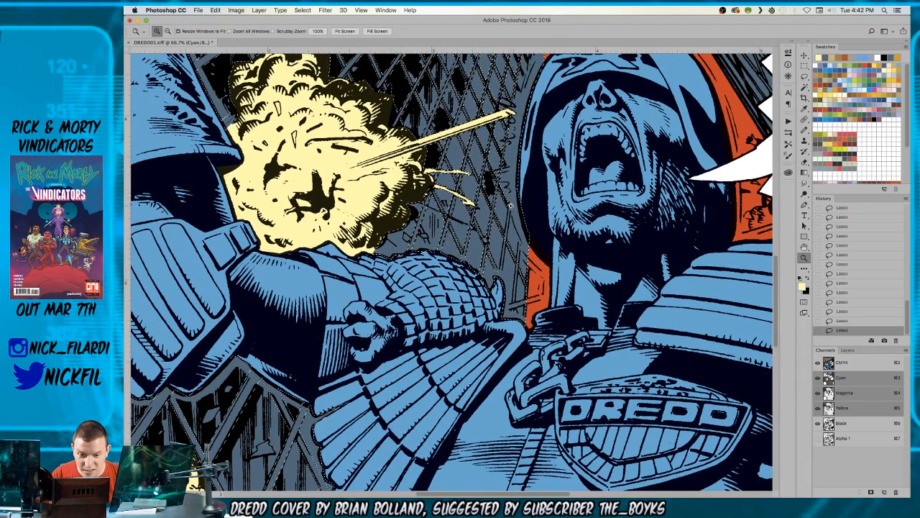
pyautogui.press('l')
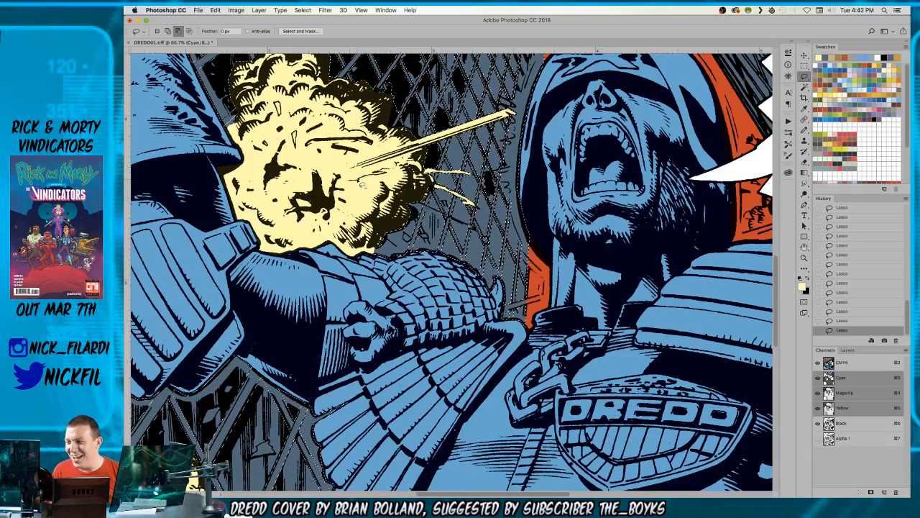
pyautogui.press('z')
pyautogui.keyDown('alt'); pyautogui.click(526, 354); pyautogui.keyUp('alt')
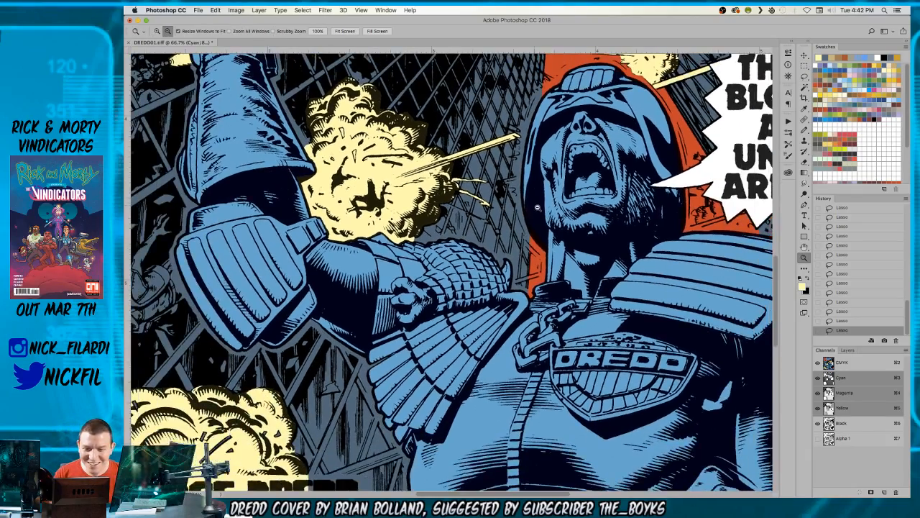
pyautogui.moveTo(526, 355); pyautogui.dragTo(440, 144)
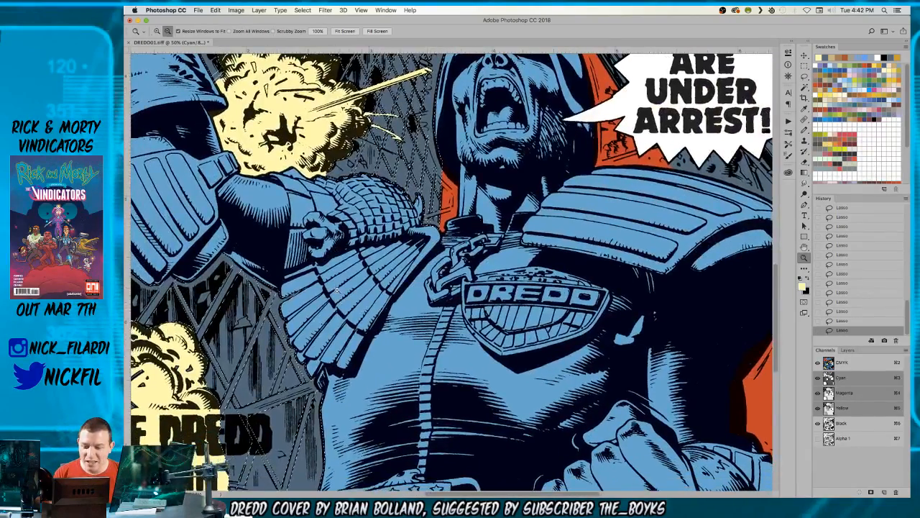
pyautogui.keyDown('alt'); pyautogui.click(339, 288); pyautogui.keyUp('alt')
pyautogui.keyDown('alt'); pyautogui.click(339, 286); pyautogui.keyUp('alt')
pyautogui.keyDown('alt'); pyautogui.click(338, 285); pyautogui.keyUp('alt')
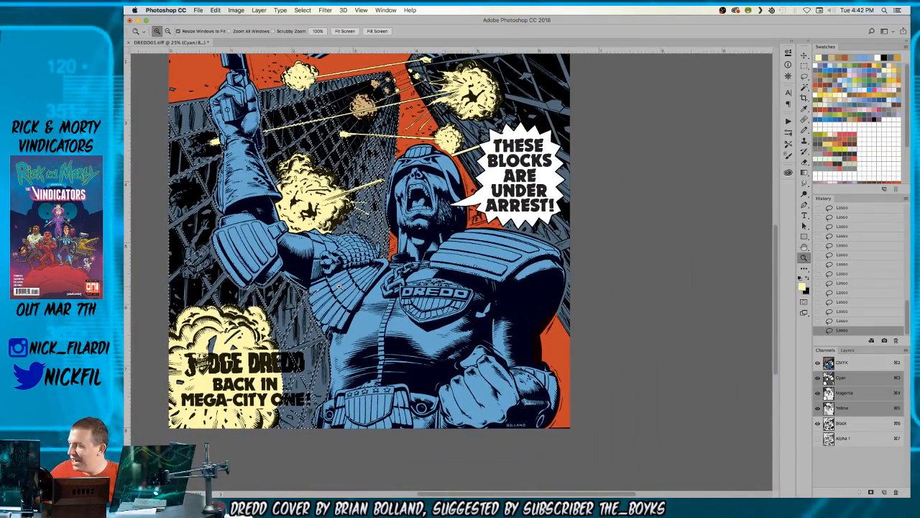
# - Fill the selected skyscraper facade strips with a yellow swatch and fade the fill, keeping the selection active
pyautogui.click(854, 79)
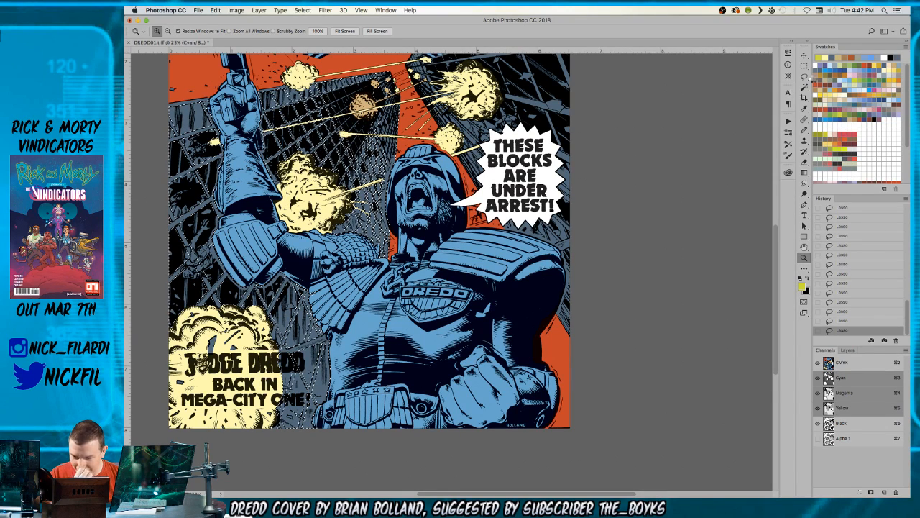
pyautogui.hotkey('alt', 'BackSpace')
pyautogui.press('super+shift+f')
pyautogui.press('Return')
pyautogui.press('super+d')
pyautogui.moveTo(257, 193); pyautogui.dragTo(369, 282)
pyautogui.press('super+z')
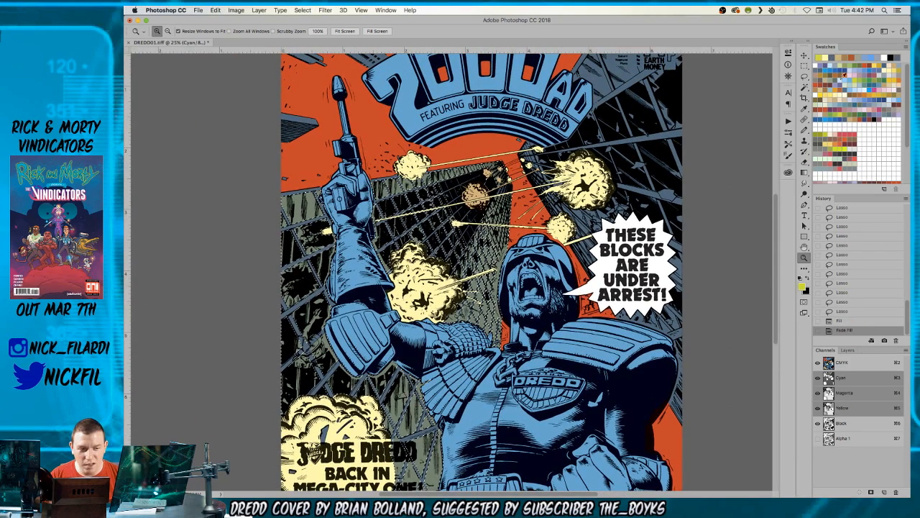
# - Fill the selected facade strips with a light blue swatch, fade the fill, and deselect
pyautogui.click(855, 90)
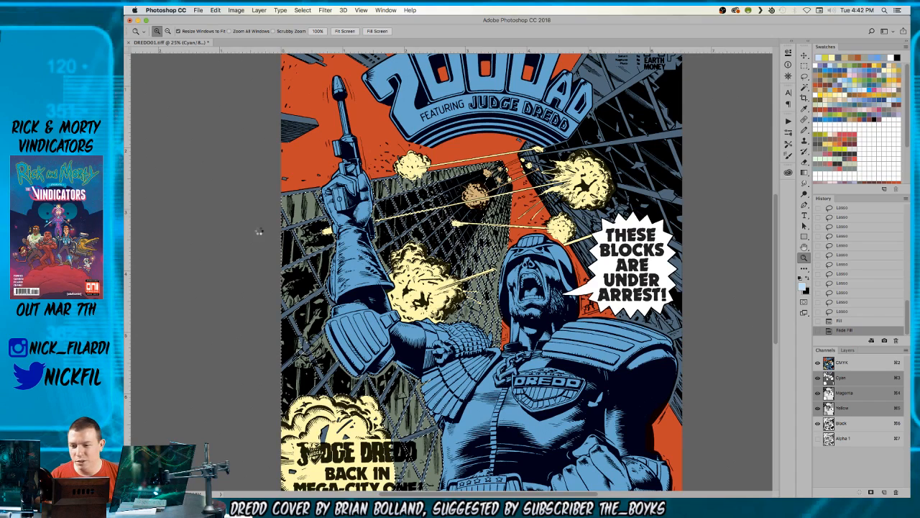
pyautogui.hotkey('alt', 'BackSpace')
pyautogui.press('shift+super+f')
pyautogui.press('Return')
pyautogui.press('super+d')
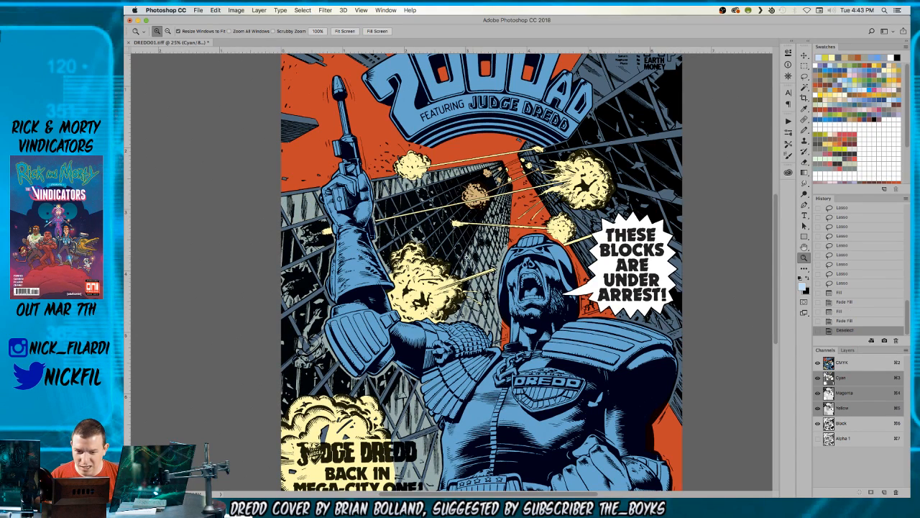
# - Lasso the two small figures in the shattered windows beside the raised forearm
pyautogui.press('super+minus')
pyautogui.click(341, 280)
pyautogui.click(341, 280)
pyautogui.click(446, 270)
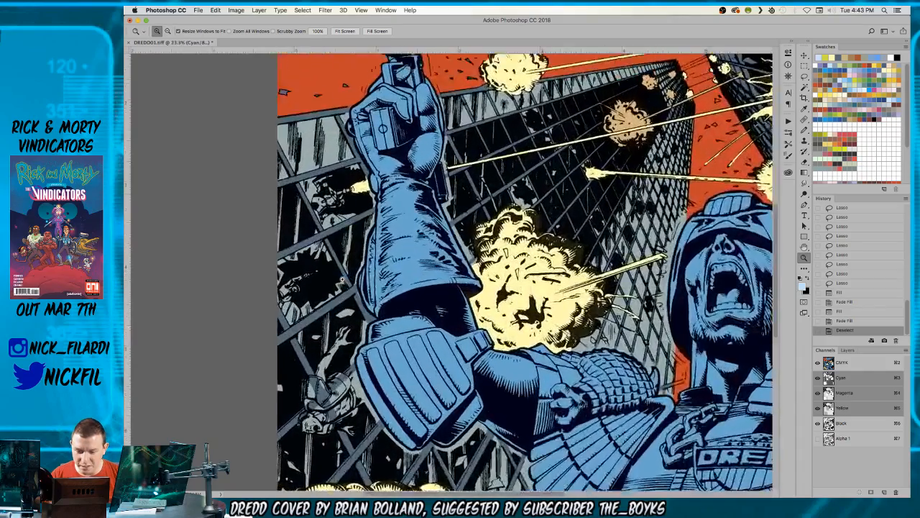
pyautogui.click(429, 255)
pyautogui.moveTo(339, 353); pyautogui.dragTo(414, 392)
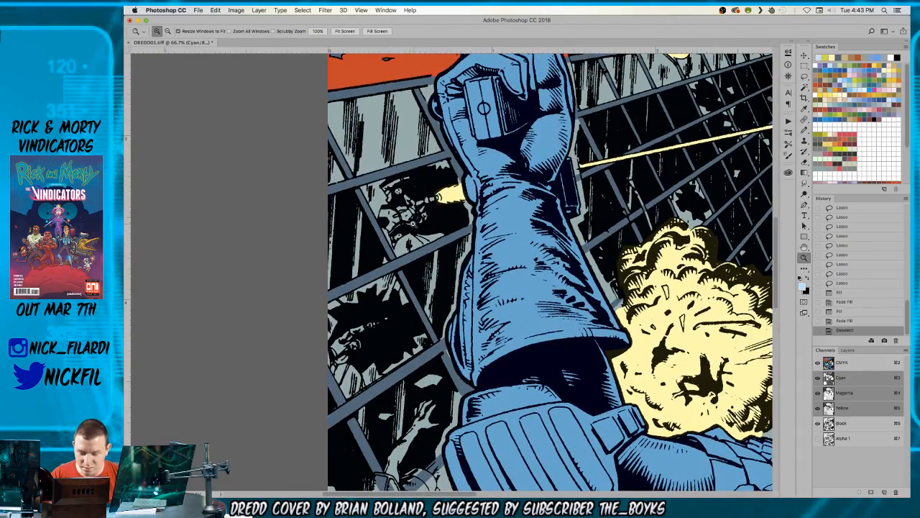
pyautogui.press('l')
pyautogui.moveTo(440, 194)
pyautogui.mouseDown()
pyautogui.moveTo(406, 176)
pyautogui.moveTo(386, 188)
pyautogui.moveTo(392, 213)
pyautogui.moveTo(381, 227)
pyautogui.moveTo(398, 256)
pyautogui.moveTo(442, 192)
pyautogui.mouseUp()
pyautogui.moveTo(391, 365); pyautogui.dragTo(421, 270)
pyautogui.moveTo(419, 214)
pyautogui.mouseDown()
pyautogui.moveTo(363, 232)
pyautogui.moveTo(356, 265)
pyautogui.moveTo(360, 253)
pyautogui.moveTo(373, 272)
pyautogui.moveTo(440, 219)
pyautogui.mouseUp()
# - Add the falling figure beside the elbow pad to the selection and refine its outline around the raised arm
pyautogui.scroll(-5, 431, 202)
pyautogui.moveTo(412, 132); pyautogui.dragTo(380, 193)
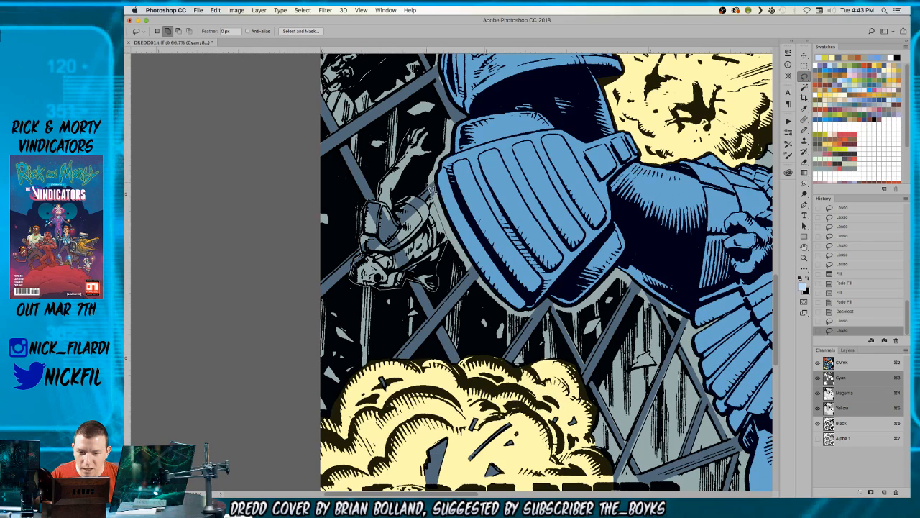
pyautogui.moveTo(429, 120); pyautogui.dragTo(375, 203)
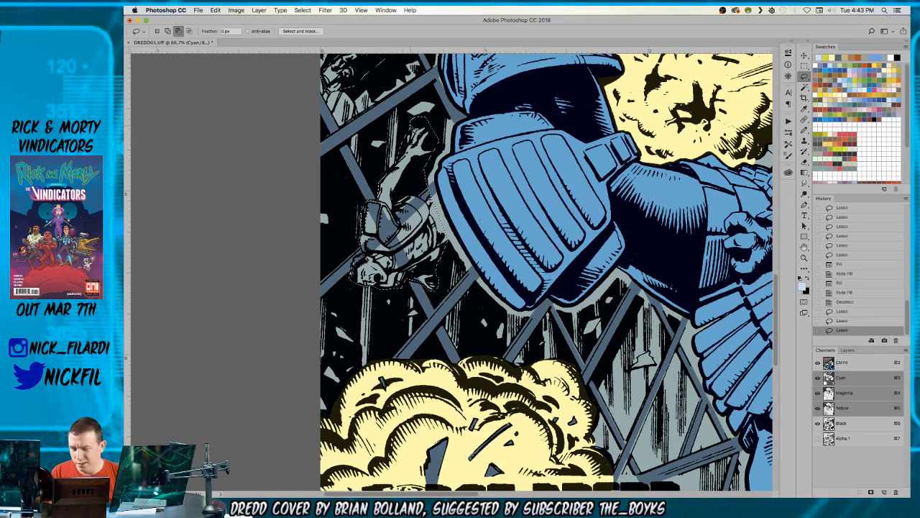
pyautogui.moveTo(411, 128)
pyautogui.mouseDown()
pyautogui.moveTo(437, 116)
pyautogui.moveTo(426, 107)
pyautogui.moveTo(448, 124)
pyautogui.moveTo(435, 135)
pyautogui.moveTo(430, 124)
pyautogui.moveTo(426, 135)
pyautogui.moveTo(437, 133)
pyautogui.moveTo(418, 128)
pyautogui.moveTo(439, 137)
pyautogui.moveTo(426, 115)
pyautogui.moveTo(418, 122)
pyautogui.moveTo(434, 152)
pyautogui.moveTo(437, 135)
pyautogui.moveTo(417, 129)
pyautogui.moveTo(437, 165)
pyautogui.moveTo(423, 164)
pyautogui.moveTo(403, 190)
pyautogui.moveTo(434, 170)
pyautogui.mouseUp()
# - Subtract the facade color around the small figures from the selection with the Magic Wand
pyautogui.press('z')
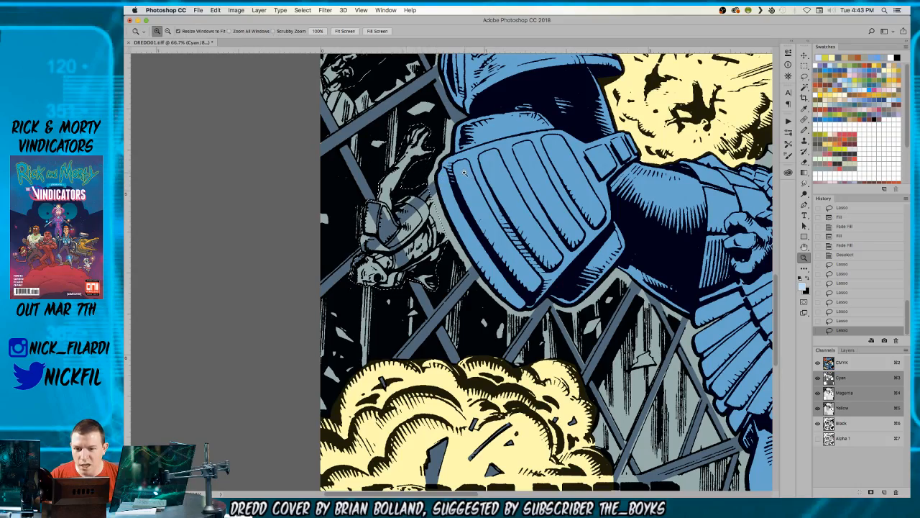
pyautogui.keyDown('alt'); pyautogui.click(469, 175); pyautogui.keyUp('alt')
pyautogui.moveTo(602, 187); pyautogui.dragTo(432, 412)
pyautogui.scroll(3, 433, 412)
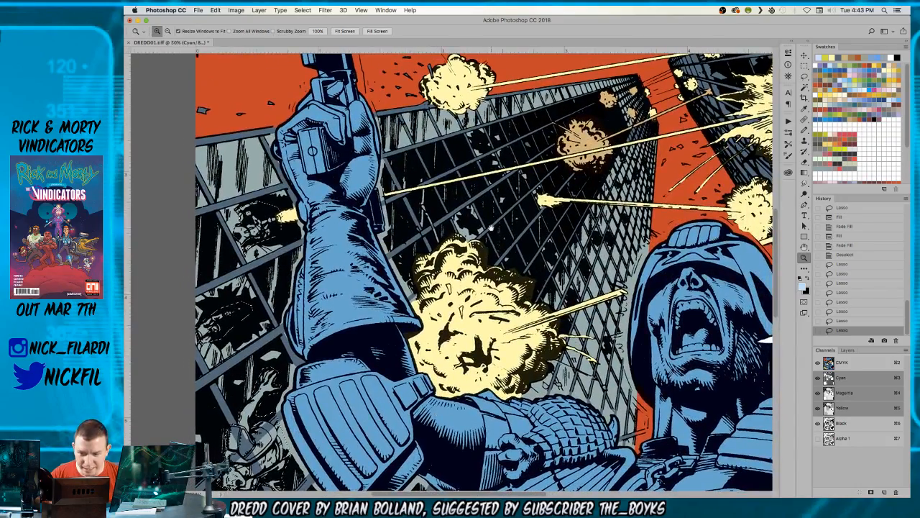
pyautogui.hscroll(3, 434, 411)
pyautogui.press('w')
pyautogui.keyDown('alt'); pyautogui.click(218, 282); pyautogui.keyUp('alt')
# - Examine the selection and facade colors across the cover, from the raised arm down to the title explosion
pyautogui.scroll(-3, 451, 273)
pyautogui.hscroll(4, 451, 273)
pyautogui.scroll(-5, 419, 285)
pyautogui.hscroll(-2, 419, 285)
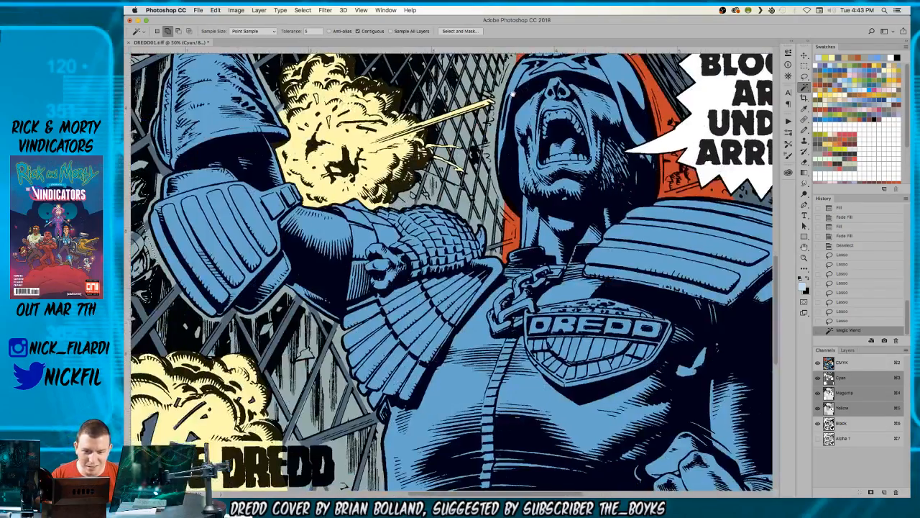
pyautogui.press('z')
pyautogui.keyDown('alt'); pyautogui.click(440, 286); pyautogui.keyUp('alt')
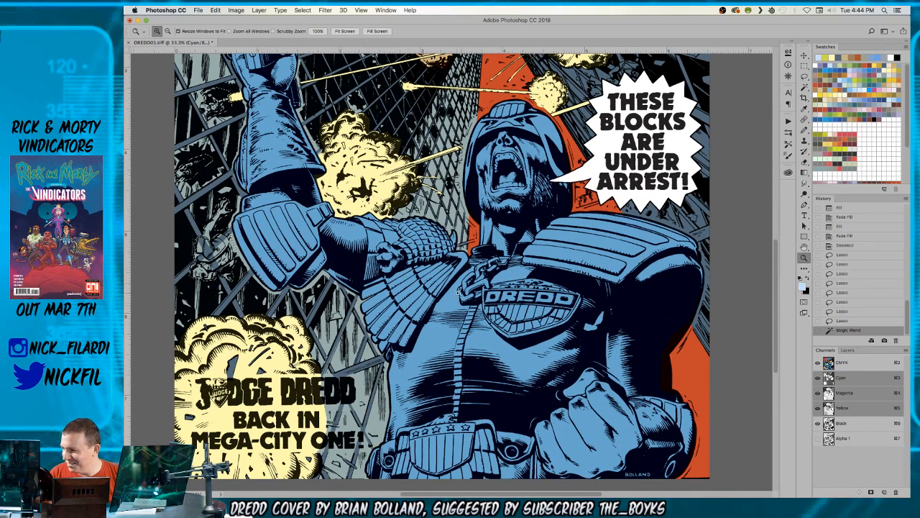
pyautogui.scroll(5, 660, 358)
pyautogui.hscroll(-3, 660, 357)
pyautogui.scroll(-2, 660, 357)
pyautogui.hscroll(1, 660, 357)
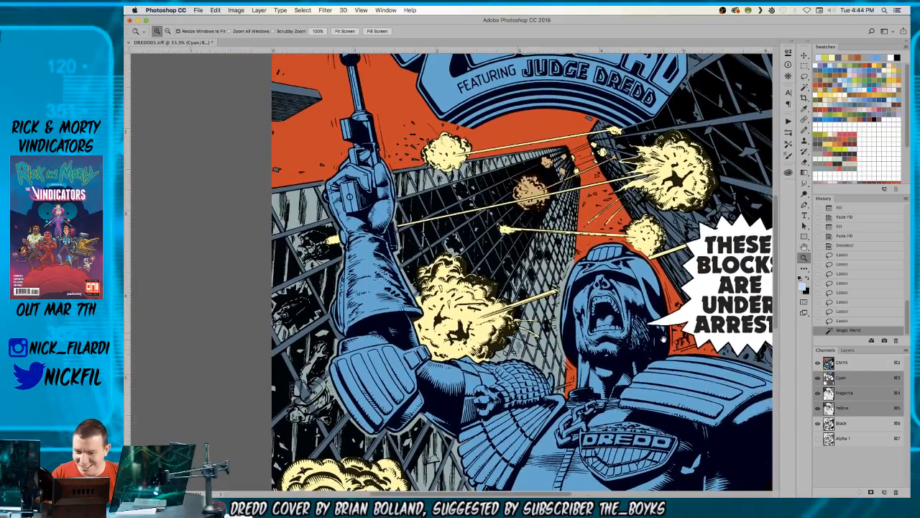
pyautogui.click(311, 348)
pyautogui.moveTo(410, 467); pyautogui.dragTo(407, 379)
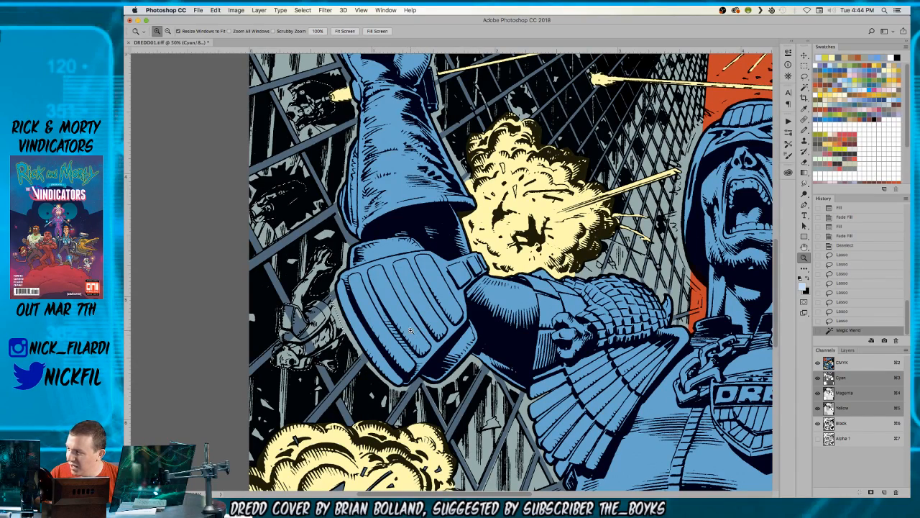
pyautogui.scroll(-5, 373, 354)
pyautogui.hscroll(2, 372, 353)
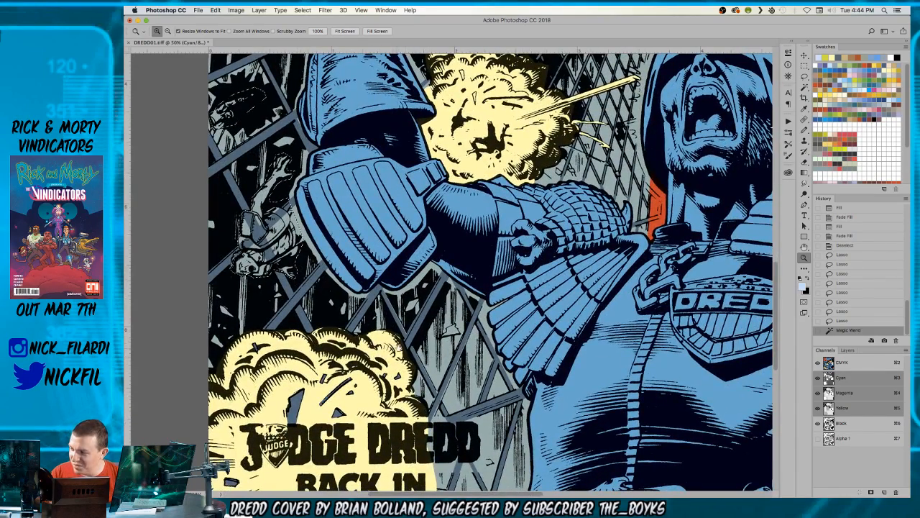
pyautogui.scroll(-5, 433, 273)
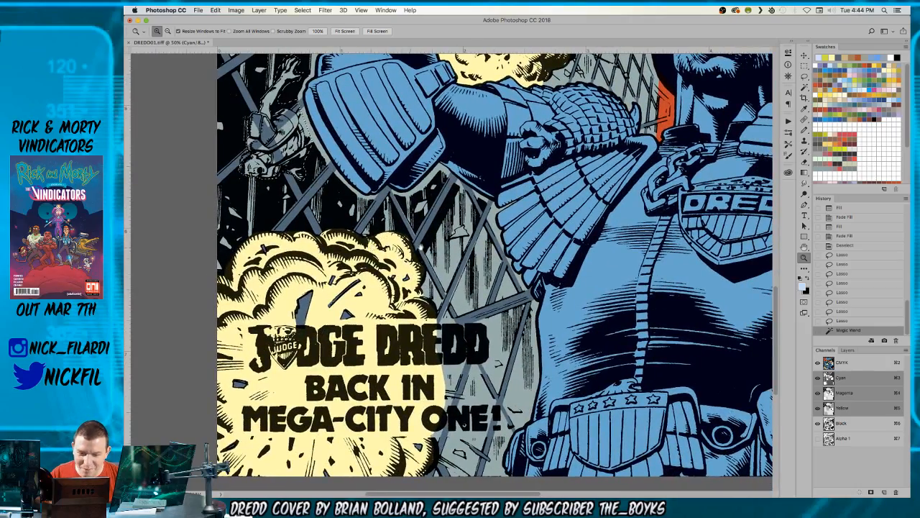
pyautogui.scroll(10, 433, 273)
pyautogui.hscroll(-3, 424, 284)
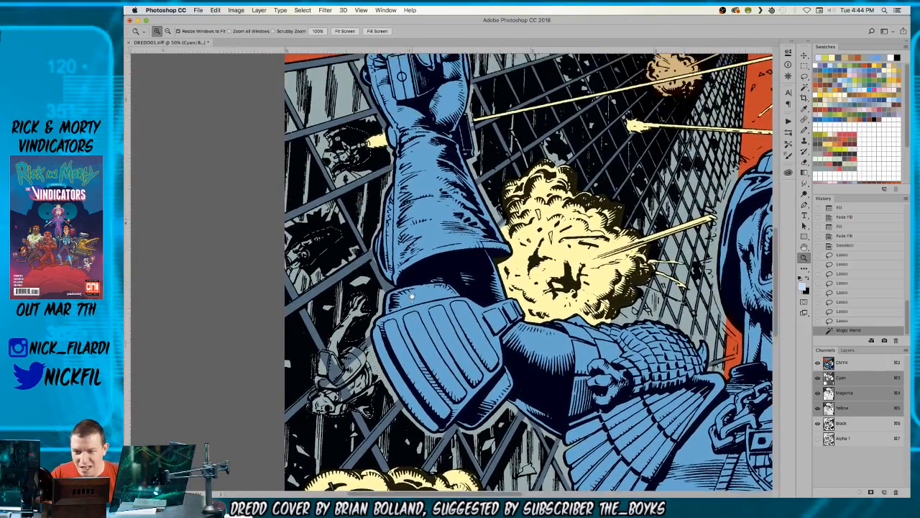
# - Try dark blue and light blue fills on the selected small figures
pyautogui.click(889, 90)
pyautogui.hotkey('alt', 'BackSpace')
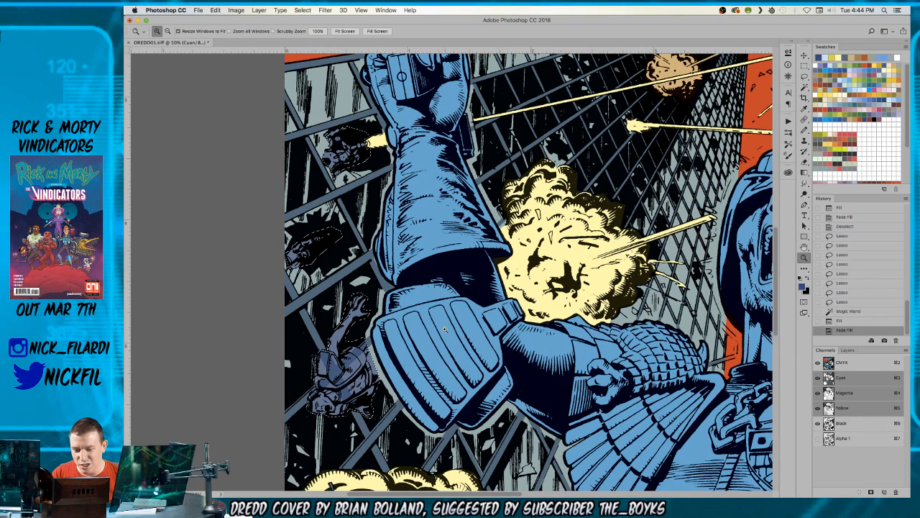
pyautogui.press('b')
pyautogui.hotkey('alt', 'Delete')
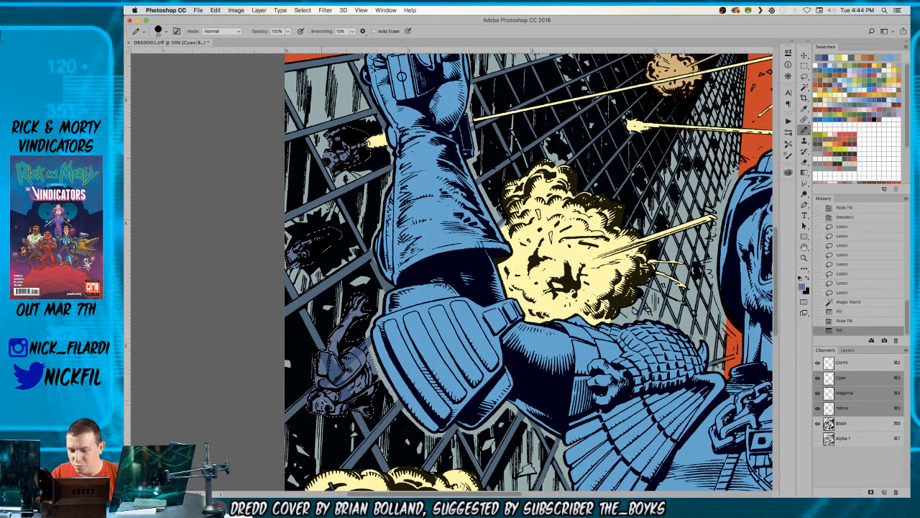
pyautogui.click(857, 83)
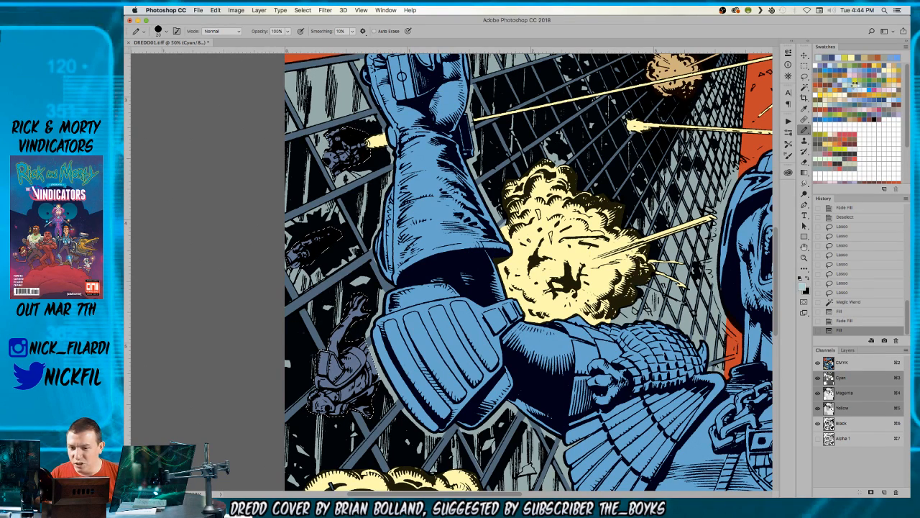
pyautogui.hotkey('alt', 'Delete')
# - Fill the selected small figures with the pale green 25C 0M 50Y 0K swatch and deselect
pyautogui.click(841, 63)
pyautogui.hotkey('alt', 'BackSpace')
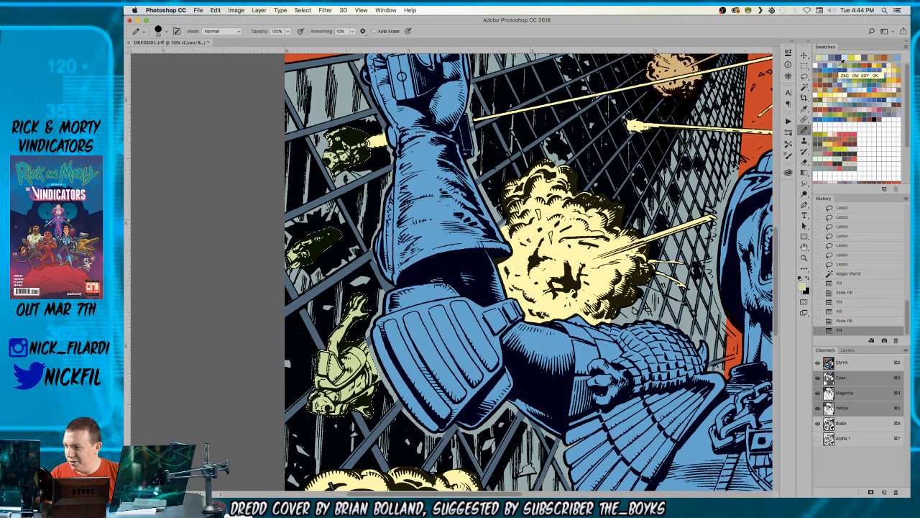
pyautogui.press('super+d')
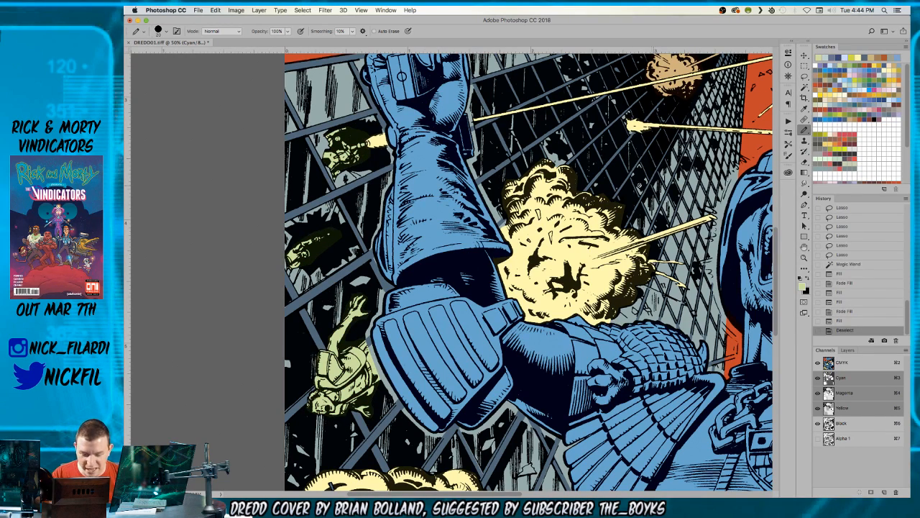
# - Retouch the crossing girders between the elbow pad and the title explosion with straight slate-blue Pencil strokes
pyautogui.press('l')
pyautogui.scroll(-5, 568, 132)
pyautogui.moveTo(567, 132); pyautogui.dragTo(578, 88)
pyautogui.press('z')
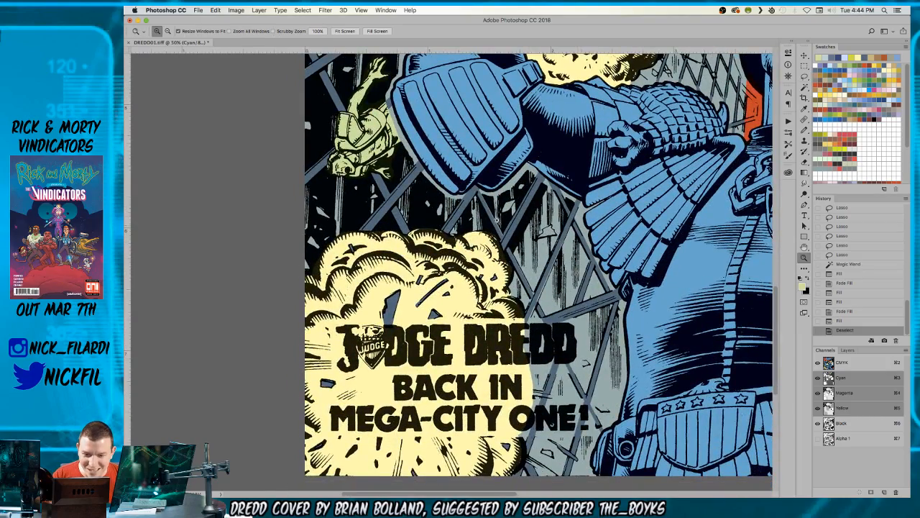
pyautogui.click(501, 220)
pyautogui.press('b')
pyautogui.moveTo(472, 173); pyautogui.dragTo(472, 185)
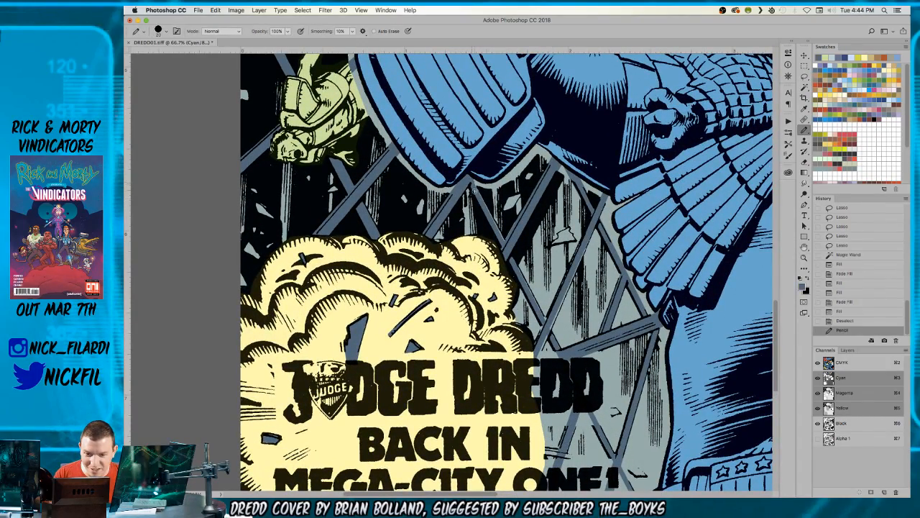
pyautogui.keyDown('shift'); pyautogui.click(505, 245); pyautogui.keyUp('shift')
pyautogui.keyDown('shift'); pyautogui.click(518, 220); pyautogui.keyUp('shift')
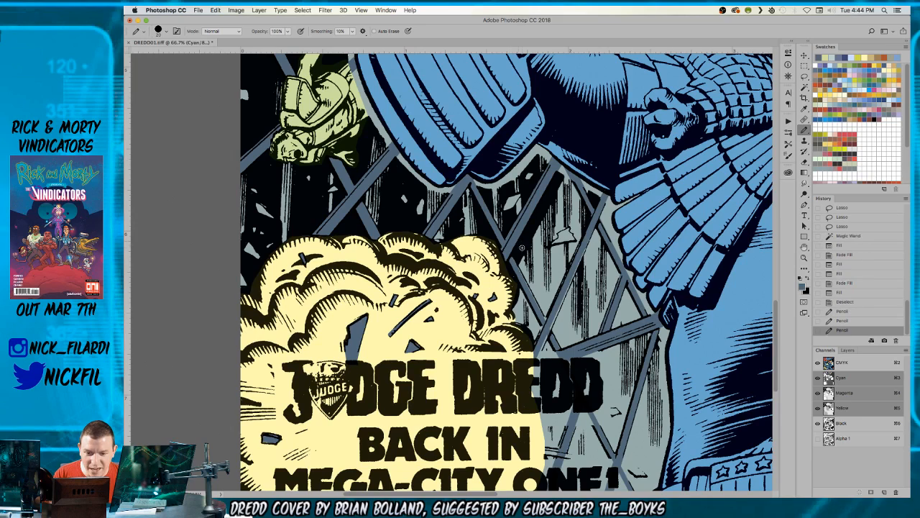
# - Pencil straight slate-blue strokes along the long diagonal girder running down to the title lettering
pyautogui.click(591, 230)
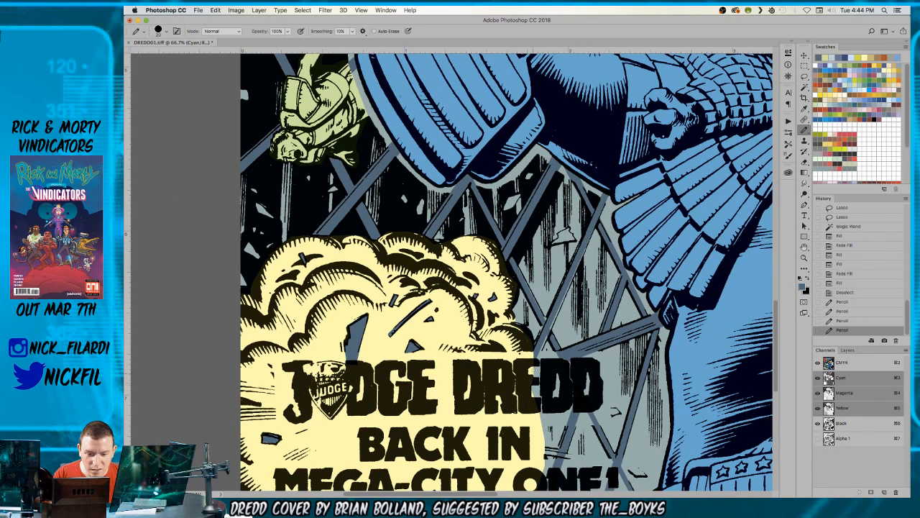
pyautogui.keyDown('shift'); pyautogui.click(535, 356); pyautogui.keyUp('shift')
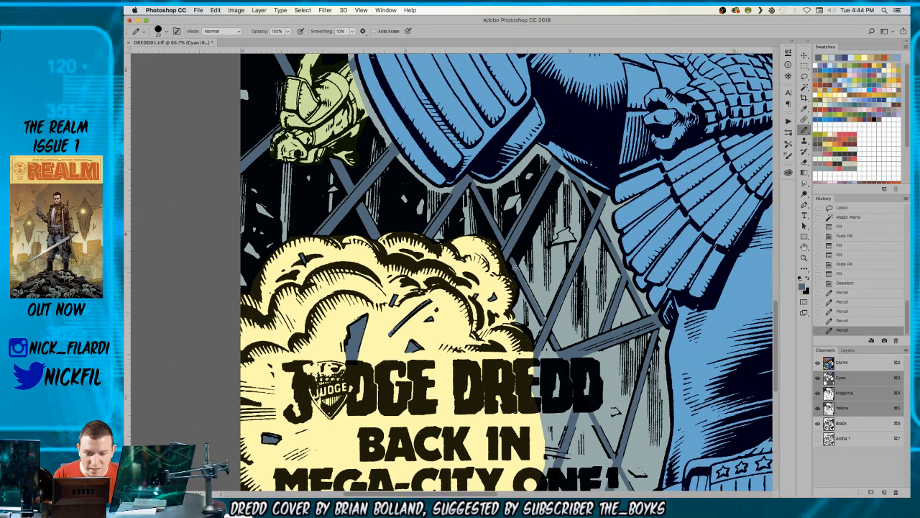
pyautogui.keyDown('shift'); pyautogui.click(553, 332); pyautogui.keyUp('shift')
pyautogui.keyDown('shift'); pyautogui.click(547, 328); pyautogui.keyUp('shift')
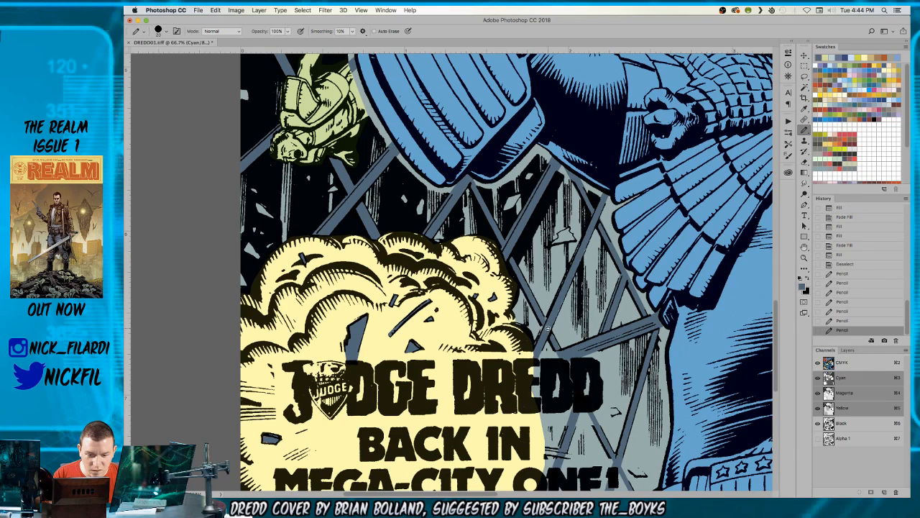
# - Pencil straight slate-blue strokes along the crossing girders between the title explosion and Dredd's torso, down to the lettering
pyautogui.keyDown('shift'); pyautogui.click(578, 254); pyautogui.keyUp('shift')
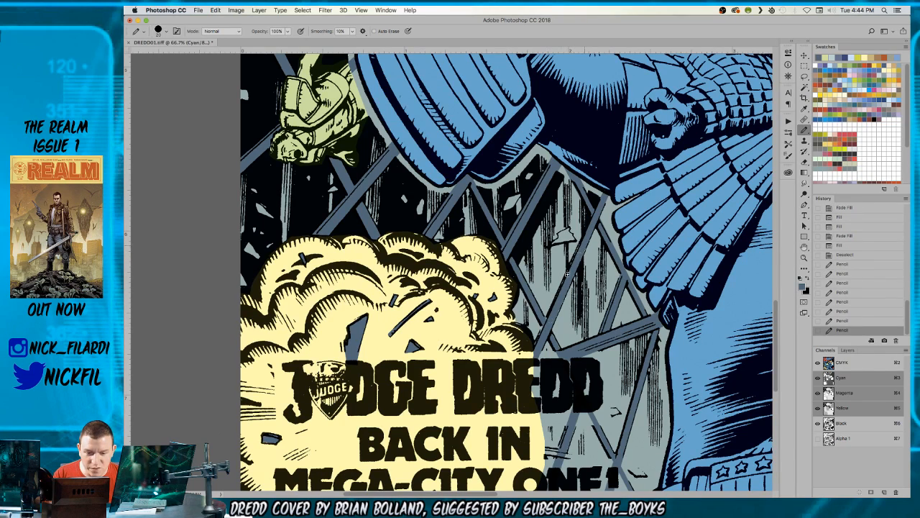
pyautogui.keyDown('shift'); pyautogui.click(549, 330); pyautogui.keyUp('shift')
pyautogui.keyDown('shift'); pyautogui.click(561, 356); pyautogui.keyUp('shift')
pyautogui.keyDown('shift'); pyautogui.click(564, 356); pyautogui.keyUp('shift')
pyautogui.moveTo(576, 381); pyautogui.dragTo(505, 273)
pyautogui.keyDown('shift'); pyautogui.click(493, 253); pyautogui.keyUp('shift')
pyautogui.keyDown('shift'); pyautogui.click(542, 349); pyautogui.keyUp('shift')
pyautogui.keyDown('shift'); pyautogui.click(494, 341); pyautogui.keyUp('shift')
pyautogui.moveTo(526, 223); pyautogui.dragTo(589, 409)
# - Look over the cover from the raised gun arm down to the belt for areas still needing flats
pyautogui.press('z')
pyautogui.keyDown('alt'); pyautogui.click(493, 267); pyautogui.keyUp('alt')
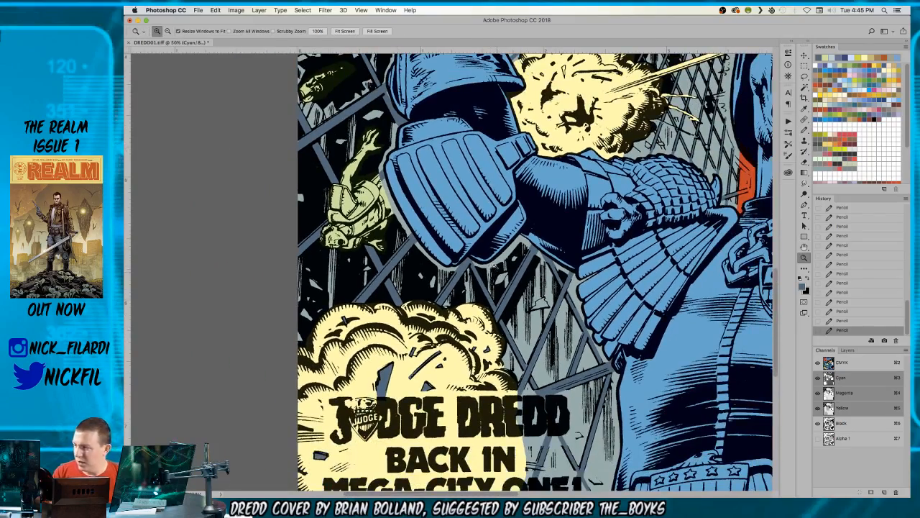
pyautogui.moveTo(492, 228)
pyautogui.mouseDown()
pyautogui.moveTo(503, 240)
pyautogui.moveTo(353, 338)
pyautogui.moveTo(314, 248)
pyautogui.moveTo(255, 347)
pyautogui.moveTo(326, 401)
pyautogui.mouseUp()
pyautogui.press('b')
pyautogui.keyDown('alt'); pyautogui.click(310, 385); pyautogui.keyUp('alt')
pyautogui.hscroll(5, 452, 184)
pyautogui.scroll(-2, 452, 183)
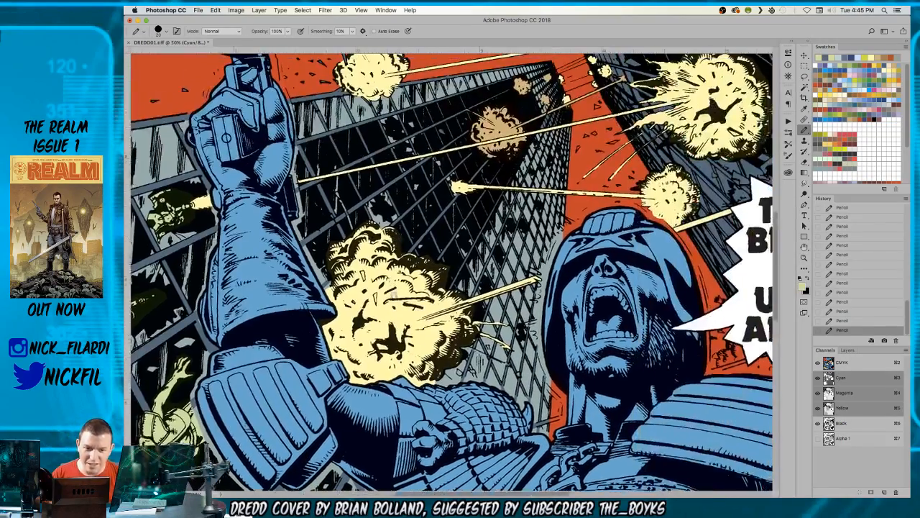
pyautogui.scroll(-8, 363, 261)
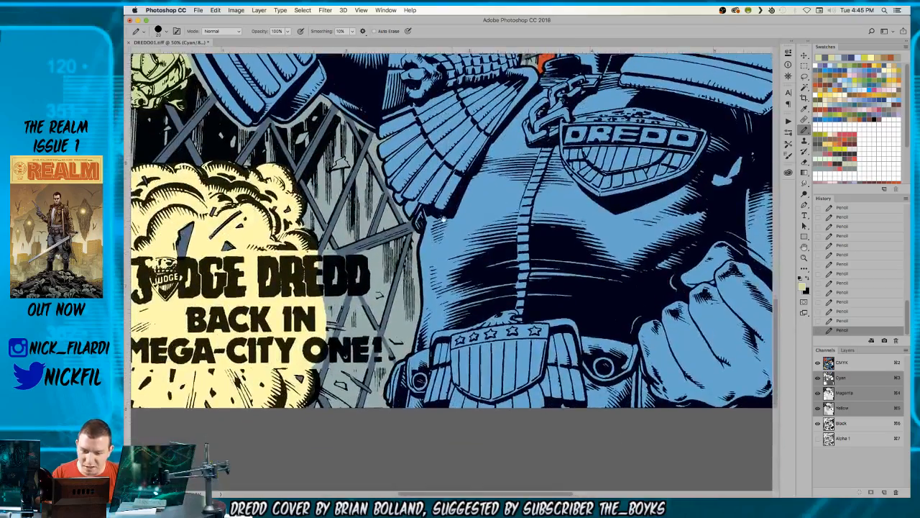
# - Lasso the debris sliver below the title lettering, fill it with the slate blue sampled from nearby debris, and deselect
pyautogui.press('z')
pyautogui.keyDown('alt'); pyautogui.click(362, 260); pyautogui.keyUp('alt')
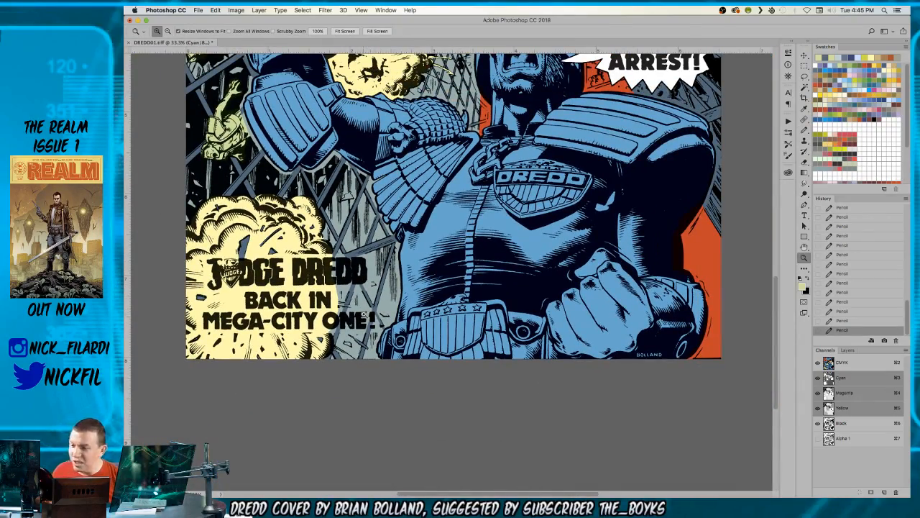
pyautogui.click(346, 338)
pyautogui.click(345, 337)
pyautogui.press('b')
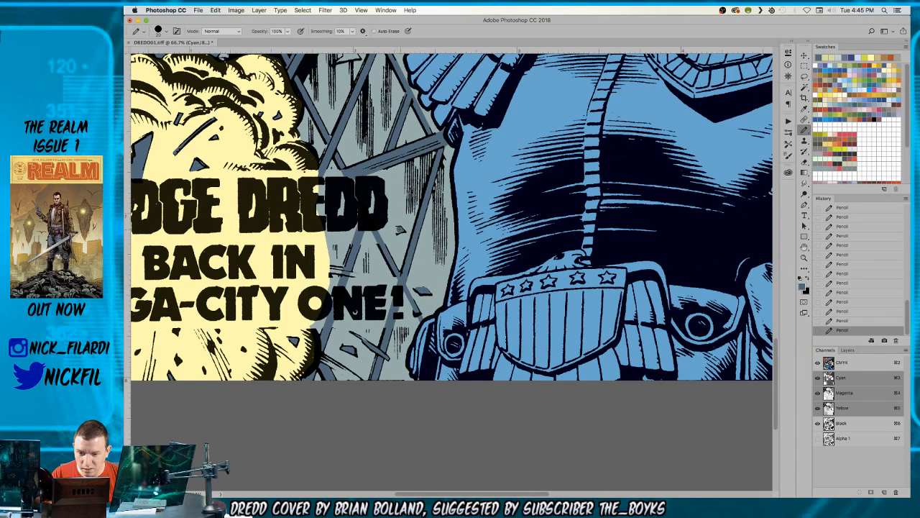
pyautogui.keyDown('alt'); pyautogui.click(435, 284); pyautogui.keyUp('alt')
pyautogui.keyDown('alt'); pyautogui.click(425, 290); pyautogui.keyUp('alt')
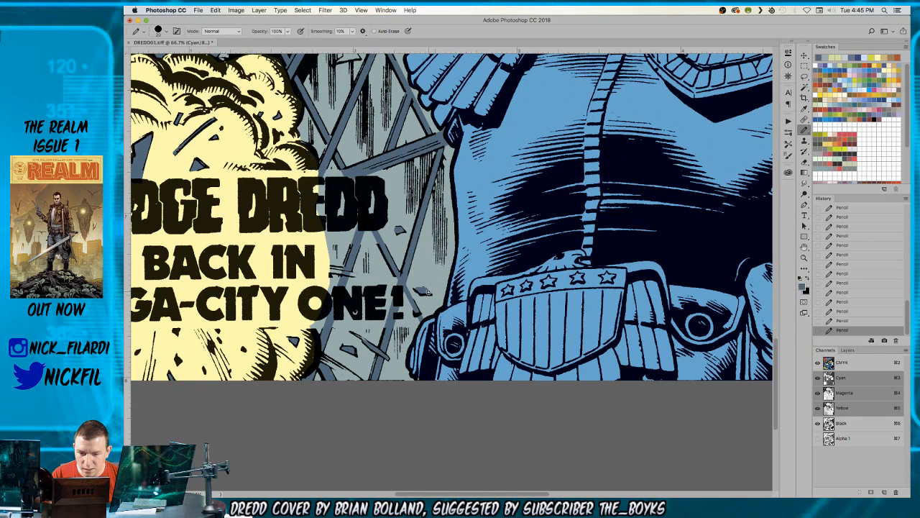
pyautogui.keyDown('alt'); pyautogui.click(427, 286); pyautogui.keyUp('alt')
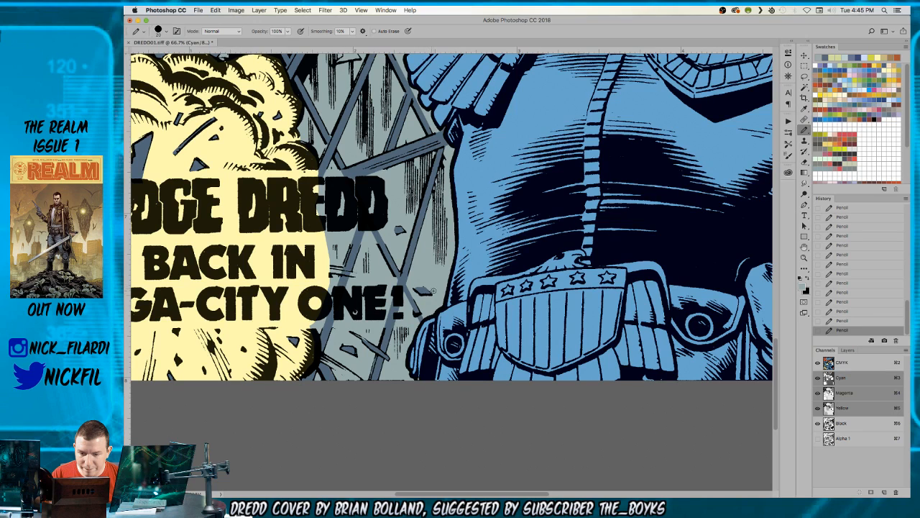
pyautogui.keyDown('alt'); pyautogui.click(420, 290); pyautogui.keyUp('alt')
pyautogui.moveTo(412, 185); pyautogui.dragTo(440, 205)
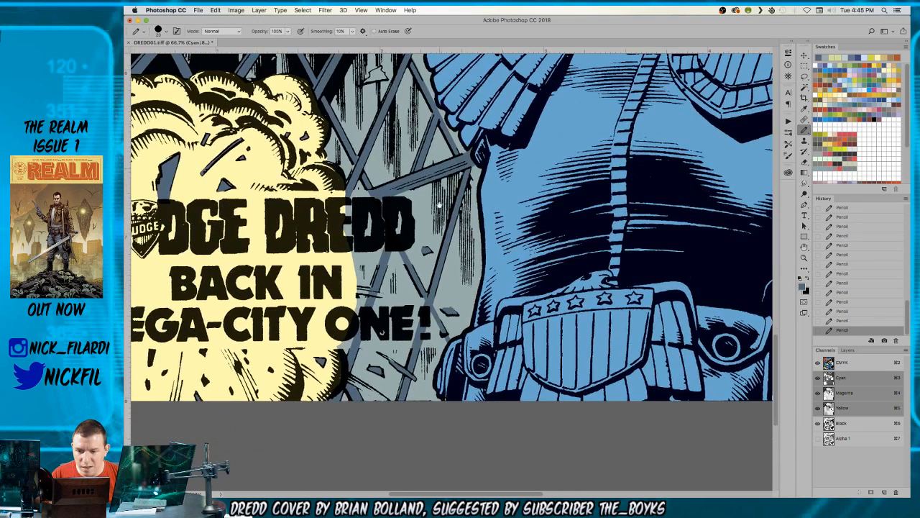
pyautogui.press('l')
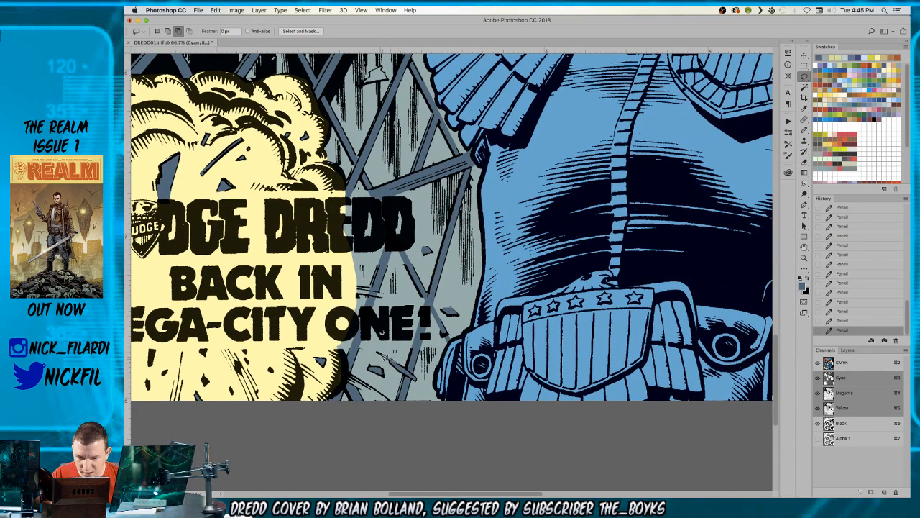
pyautogui.moveTo(381, 356)
pyautogui.mouseDown()
pyautogui.moveTo(410, 374)
pyautogui.moveTo(385, 357)
pyautogui.mouseUp()
pyautogui.hotkey('alt', 'BackSpace')
pyautogui.press('super+d')
# - Examine the whole cover's flats from the title explosion across to the right skyscraper and speech balloon
pyautogui.press('z')
pyautogui.keyDown('alt'); pyautogui.click(413, 373); pyautogui.keyUp('alt')
pyautogui.keyDown('alt'); pyautogui.click(413, 374); pyautogui.keyUp('alt')
pyautogui.keyDown('alt'); pyautogui.click(413, 374); pyautogui.keyUp('alt')
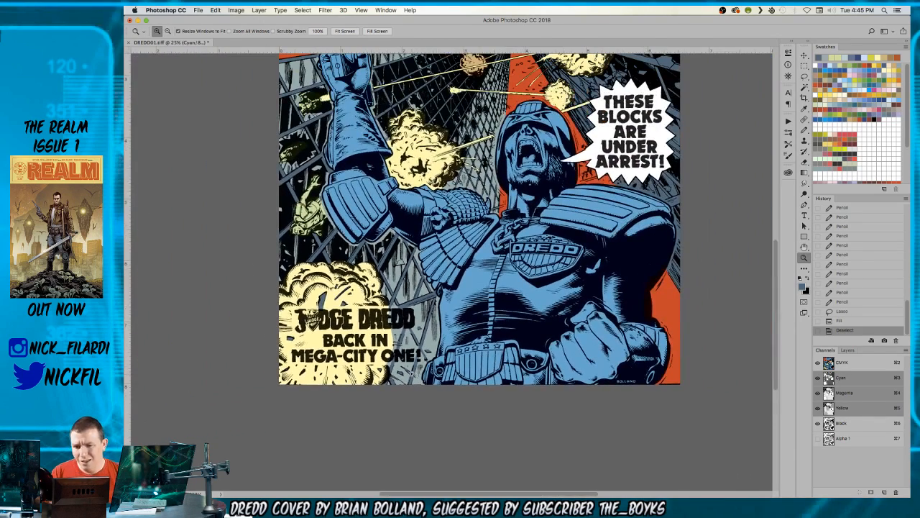
pyautogui.click(399, 254)
pyautogui.click(399, 254)
pyautogui.click(400, 255)
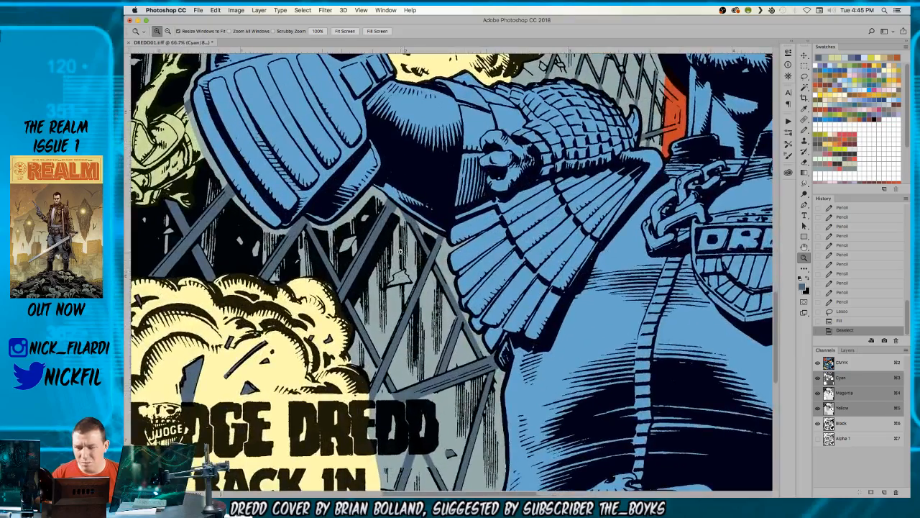
pyautogui.keyDown('alt'); pyautogui.click(279, 238); pyautogui.keyUp('alt')
pyautogui.moveTo(381, 164); pyautogui.dragTo(402, 270)
pyautogui.press('b')
pyautogui.keyDown('alt'); pyautogui.click(247, 295); pyautogui.keyUp('alt')
pyautogui.scroll(3, 352, 284)
pyautogui.hscroll(5, 352, 284)
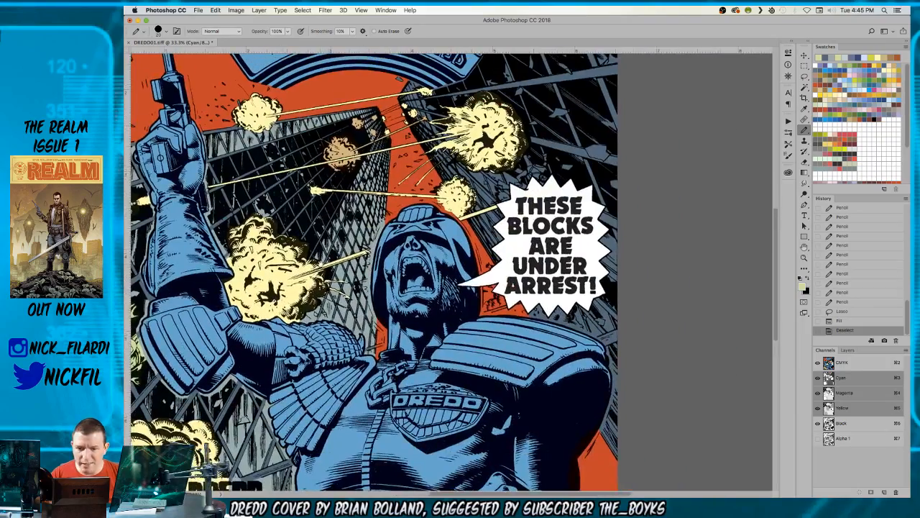
pyautogui.hscroll(3, 588, 327)
pyautogui.scroll(-3, 588, 327)
pyautogui.scroll(3, 529, 384)
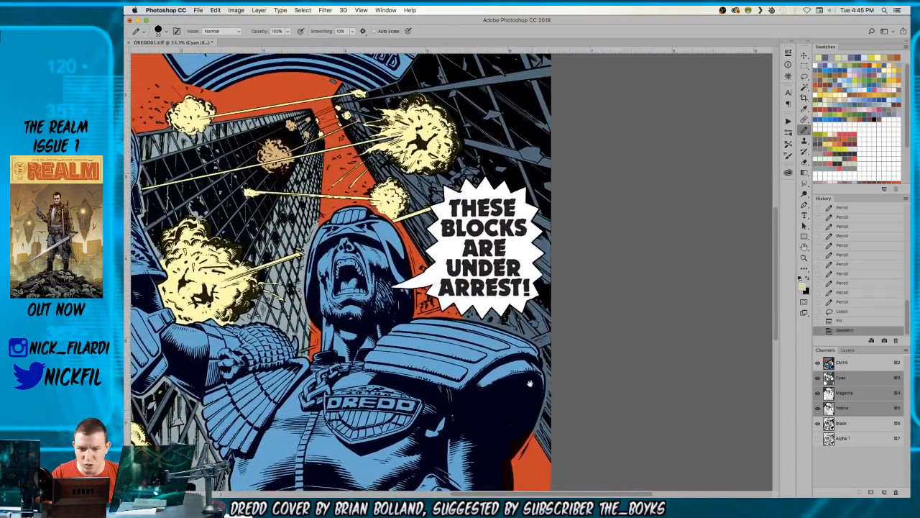
# - Select the right skyscraper's slate-blue flat with the Magic Wand, adding the separate piece beside the upper explosion
pyautogui.press('w')
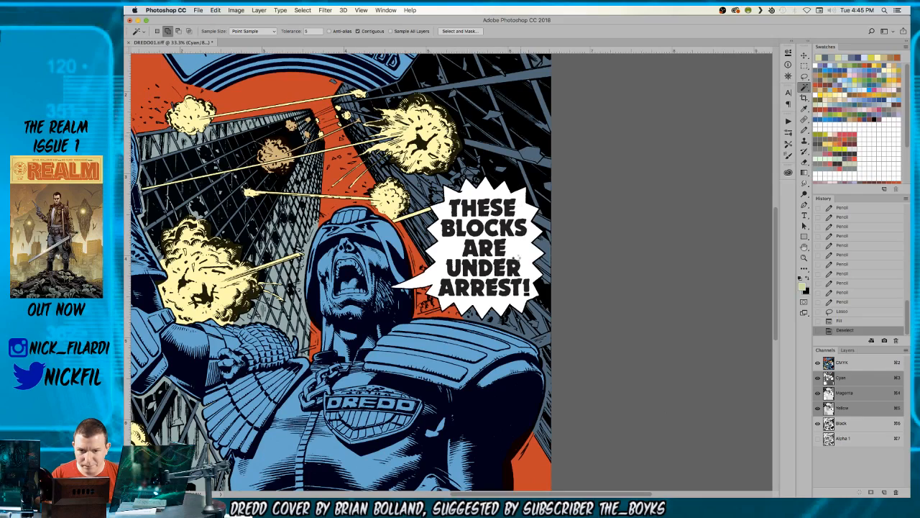
pyautogui.click(424, 227)
pyautogui.press('z')
pyautogui.keyDown('alt'); pyautogui.click(426, 230); pyautogui.keyUp('alt')
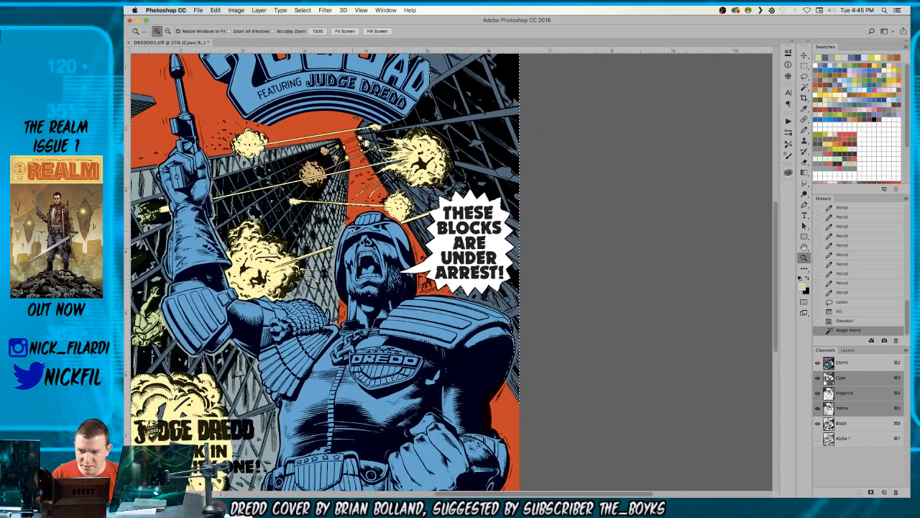
pyautogui.press('b')
pyautogui.scroll(-5, 374, 238)
pyautogui.hscroll(-4, 374, 237)
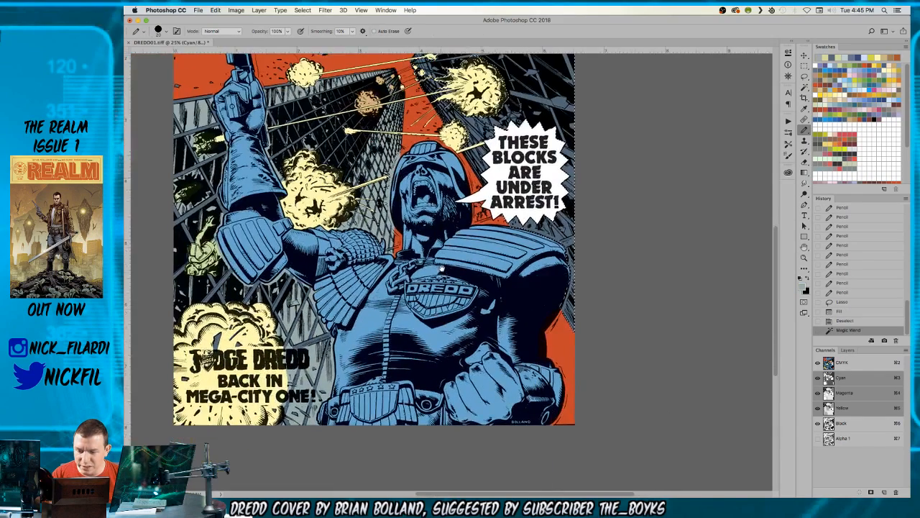
pyautogui.scroll(10, 464, 265)
pyautogui.hscroll(4, 464, 265)
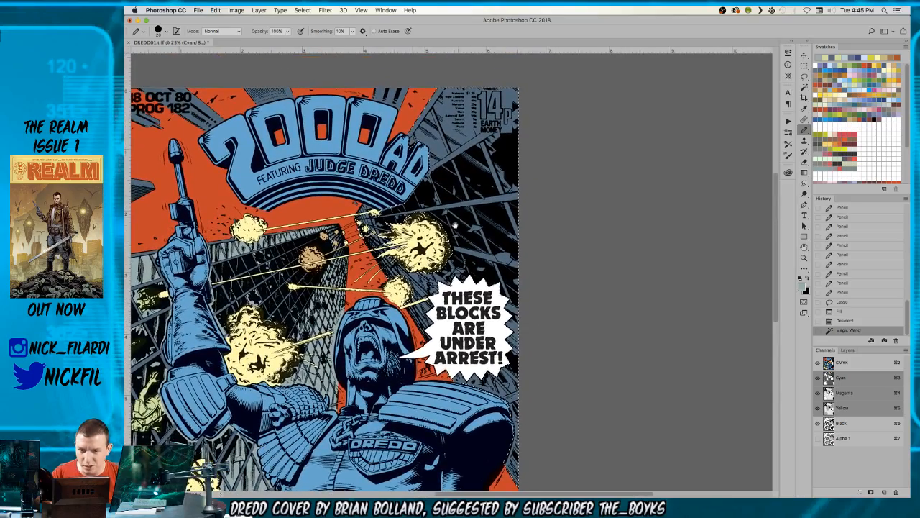
pyautogui.press('z')
pyautogui.click(424, 180)
pyautogui.click(424, 179)
pyautogui.press('w')
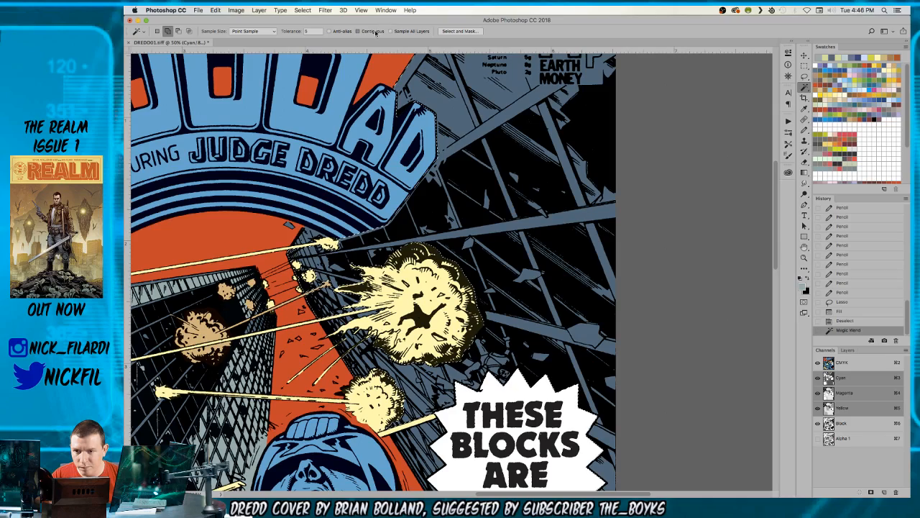
pyautogui.click(338, 249)
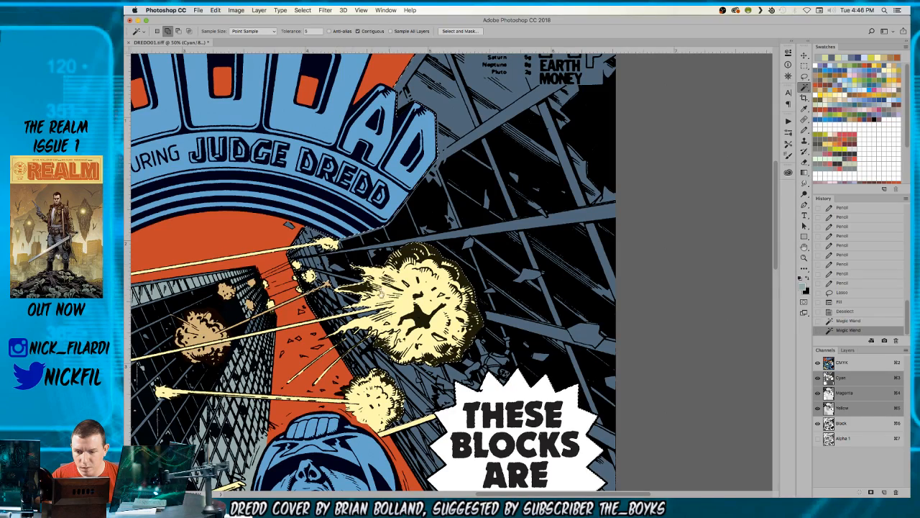
# - Subtract the building edge by the AD lettering and the diagonal girder running to the price box with the Lasso
pyautogui.scroll(-5, 330, 245)
pyautogui.hscroll(2, 330, 245)
pyautogui.scroll(9, 331, 244)
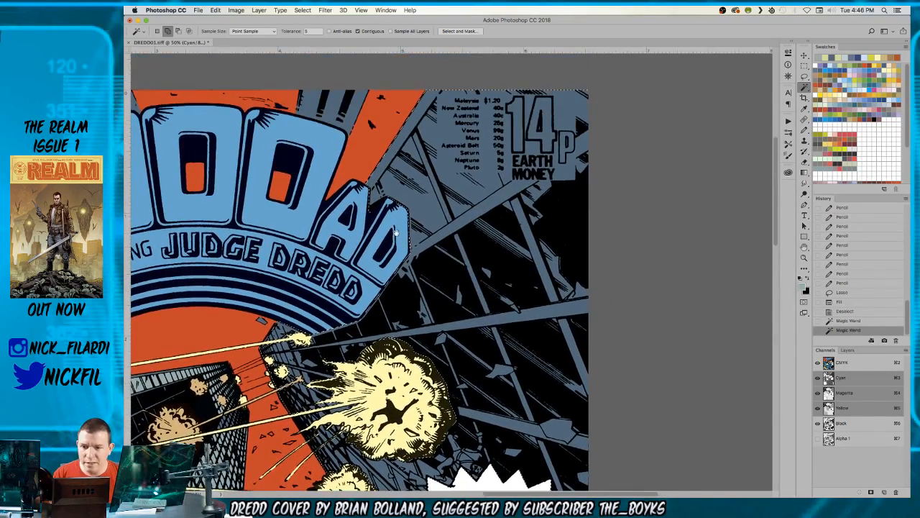
pyautogui.press('l')
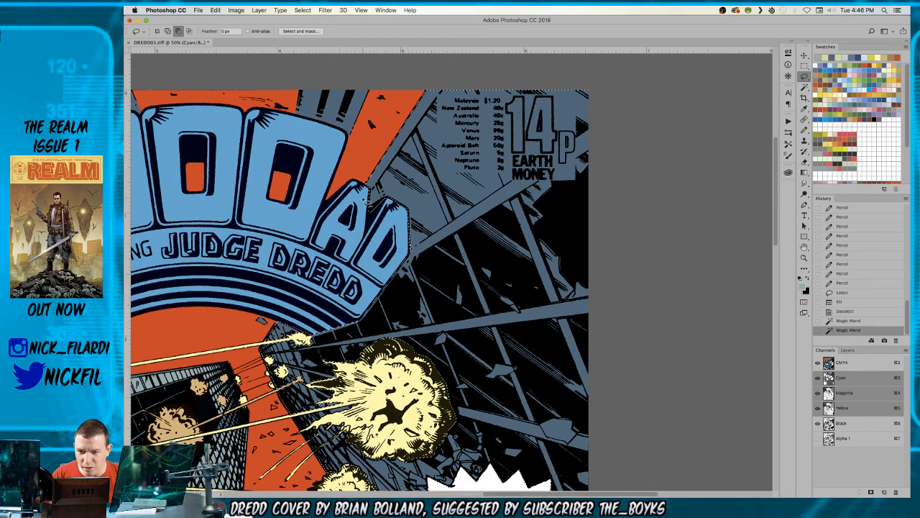
pyautogui.moveTo(377, 189)
pyautogui.mouseDown()
pyautogui.moveTo(431, 101)
pyautogui.moveTo(408, 77)
pyautogui.moveTo(359, 154)
pyautogui.moveTo(370, 179)
pyautogui.mouseUp()
pyautogui.moveTo(411, 253)
pyautogui.mouseDown()
pyautogui.moveTo(580, 133)
pyautogui.moveTo(624, 118)
pyautogui.moveTo(594, 153)
pyautogui.mouseUp()
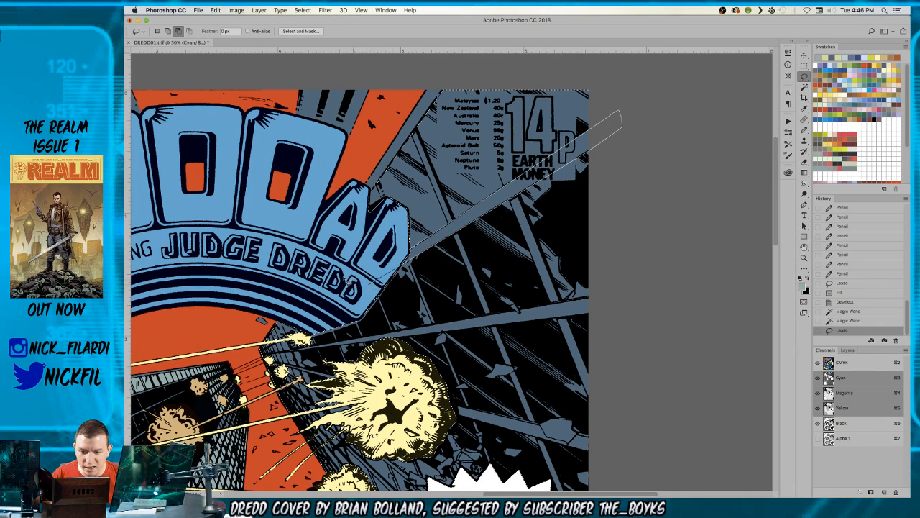
pyautogui.moveTo(414, 258); pyautogui.dragTo(411, 253)
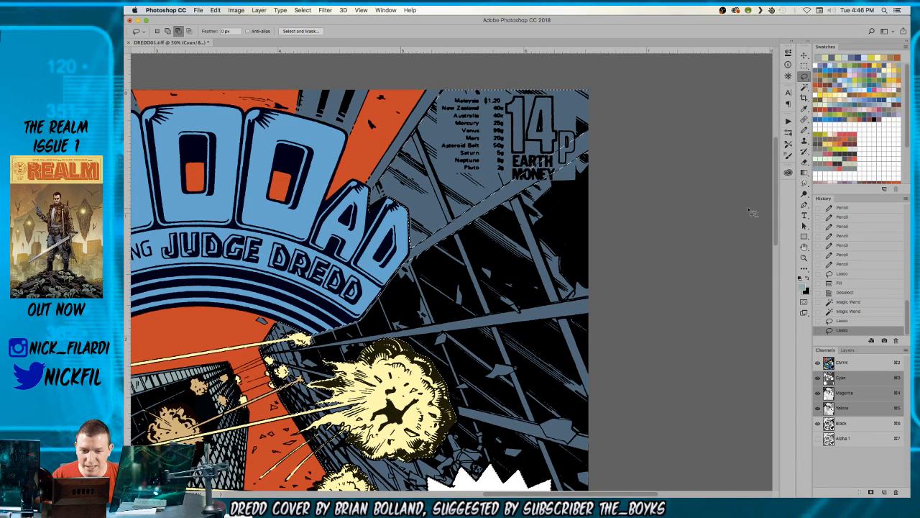
# - Subtract the long beam above the large explosion and the broken girder beside it from the skyscraper selection
pyautogui.scroll(-3, 647, 216)
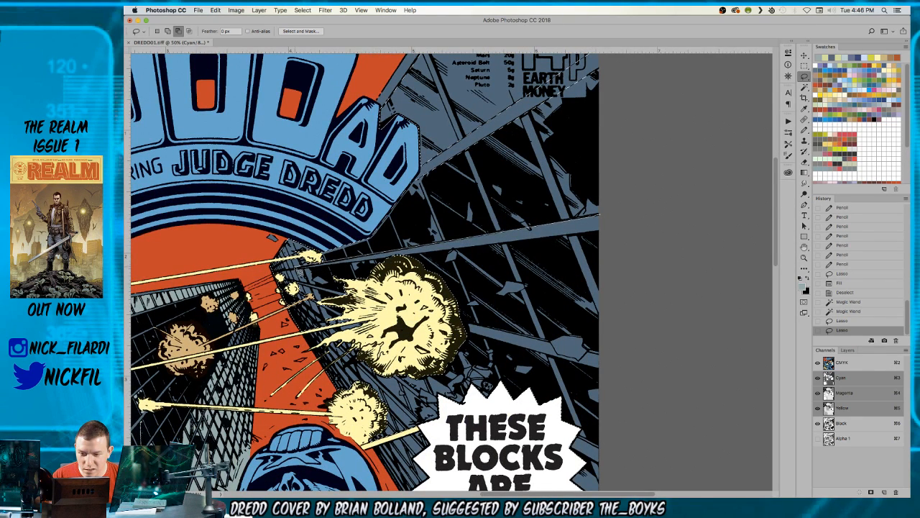
pyautogui.keyDown('alt'); pyautogui.click(300, 267); pyautogui.keyUp('alt')
pyautogui.keyDown('alt'); pyautogui.click(647, 225); pyautogui.keyUp('alt')
pyautogui.moveTo(608, 367); pyautogui.dragTo(624, 284)
pyautogui.keyDown('alt'); pyautogui.click(617, 268); pyautogui.keyUp('alt')
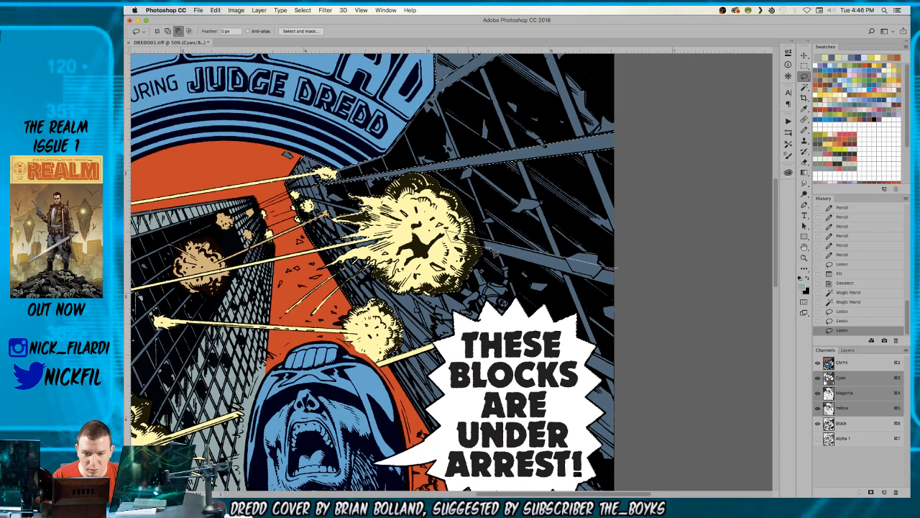
pyautogui.keyDown('alt'); pyautogui.click(486, 249); pyautogui.keyUp('alt')
pyautogui.moveTo(626, 290)
pyautogui.mouseDown()
pyautogui.moveTo(633, 294)
pyautogui.moveTo(636, 272)
pyautogui.mouseUp()
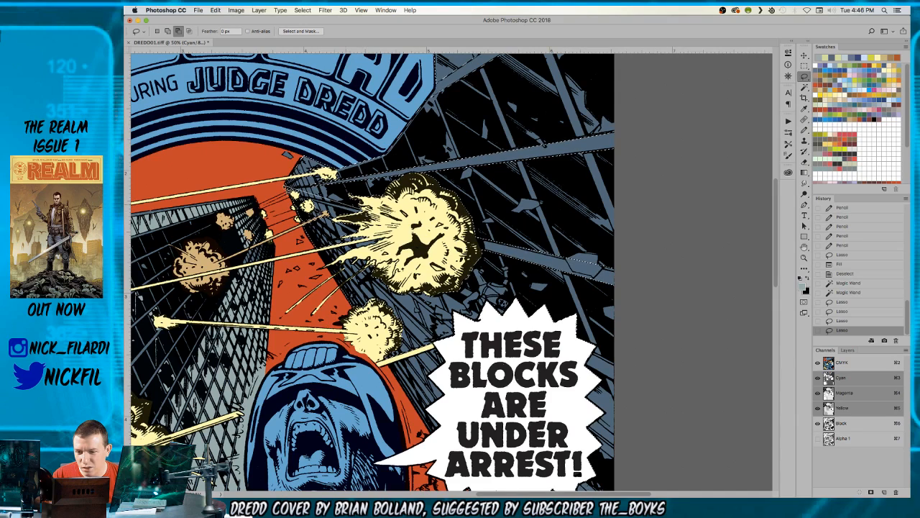
# - Subtract the small areas along the explosion's flame trails and the girder section beside the speech balloon from the selection
pyautogui.moveTo(341, 213)
pyautogui.mouseDown()
pyautogui.moveTo(322, 222)
pyautogui.moveTo(332, 224)
pyautogui.mouseUp()
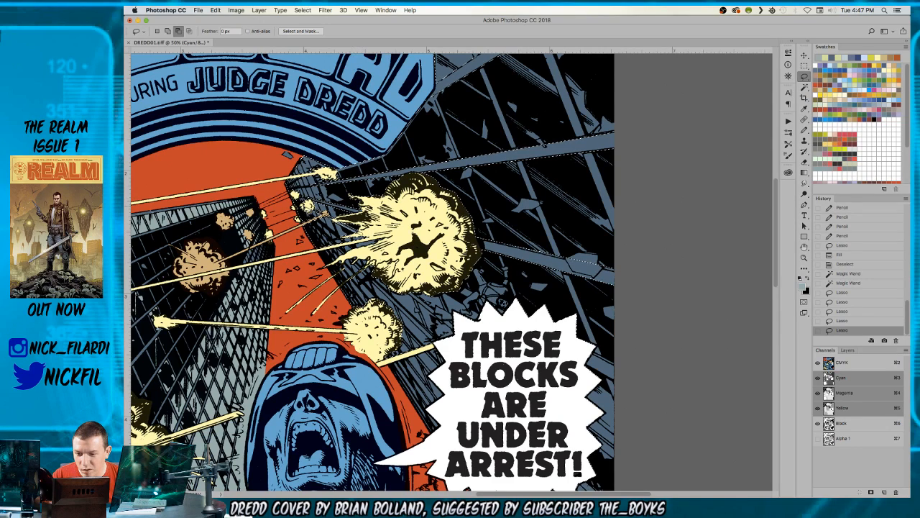
pyautogui.moveTo(360, 253); pyautogui.dragTo(351, 263)
pyautogui.moveTo(431, 287)
pyautogui.mouseDown()
pyautogui.moveTo(429, 268)
pyautogui.moveTo(349, 212)
pyautogui.mouseUp()
pyautogui.moveTo(541, 286)
pyautogui.mouseDown()
pyautogui.moveTo(486, 263)
pyautogui.moveTo(486, 283)
pyautogui.moveTo(575, 332)
pyautogui.mouseUp()
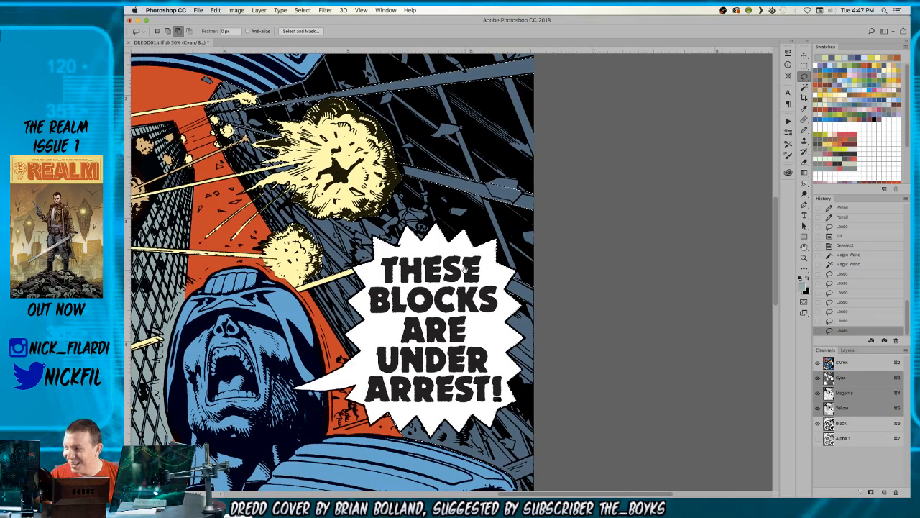
# - Subtract the two steep girders crossing the right skyscraper below the price box from the selection
pyautogui.moveTo(443, 103); pyautogui.dragTo(459, 232)
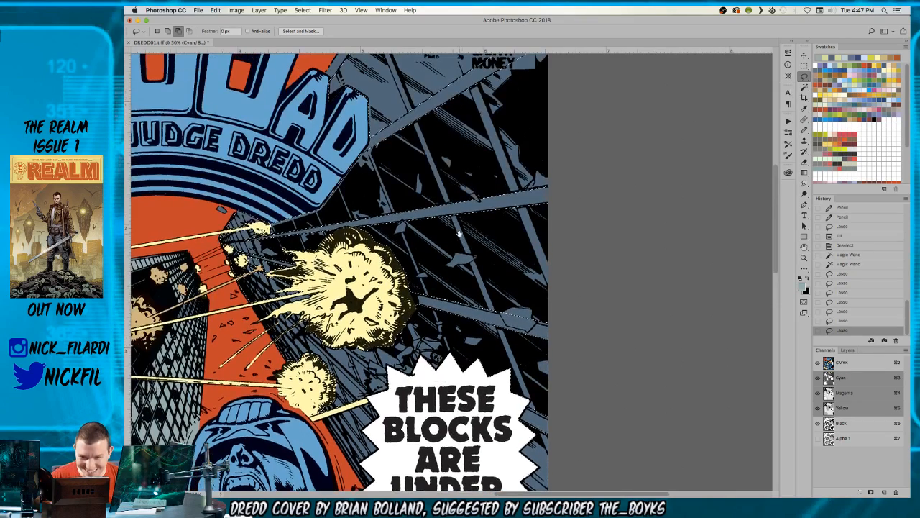
pyautogui.moveTo(482, 130); pyautogui.dragTo(511, 263)
pyautogui.keyDown('alt'); pyautogui.click(404, 153); pyautogui.keyUp('alt')
pyautogui.moveTo(536, 460)
pyautogui.mouseDown()
pyautogui.moveTo(516, 430)
pyautogui.moveTo(427, 151)
pyautogui.moveTo(394, 138)
pyautogui.mouseUp()
pyautogui.keyDown('alt'); pyautogui.click(393, 138); pyautogui.keyUp('alt')
pyautogui.keyDown('alt'); pyautogui.click(467, 108); pyautogui.keyUp('alt')
pyautogui.moveTo(595, 424)
pyautogui.mouseDown()
pyautogui.moveTo(583, 430)
pyautogui.moveTo(443, 75)
pyautogui.mouseUp()
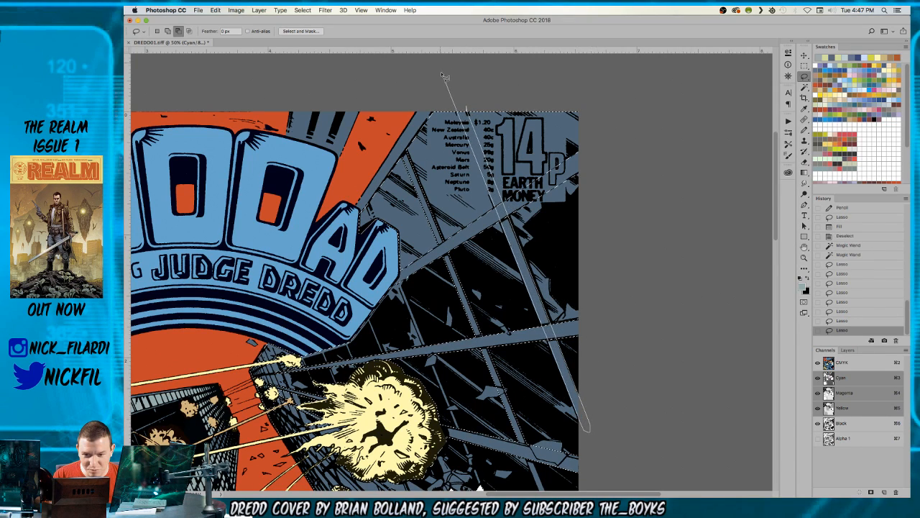
pyautogui.keyDown('alt'); pyautogui.click(444, 81); pyautogui.keyUp('alt')
# - Subtract the thin girder beside the AD lettering and the beam sections along the speech balloon's left edge from the selection with the Lasso
pyautogui.moveTo(434, 278); pyautogui.dragTo(469, 156)
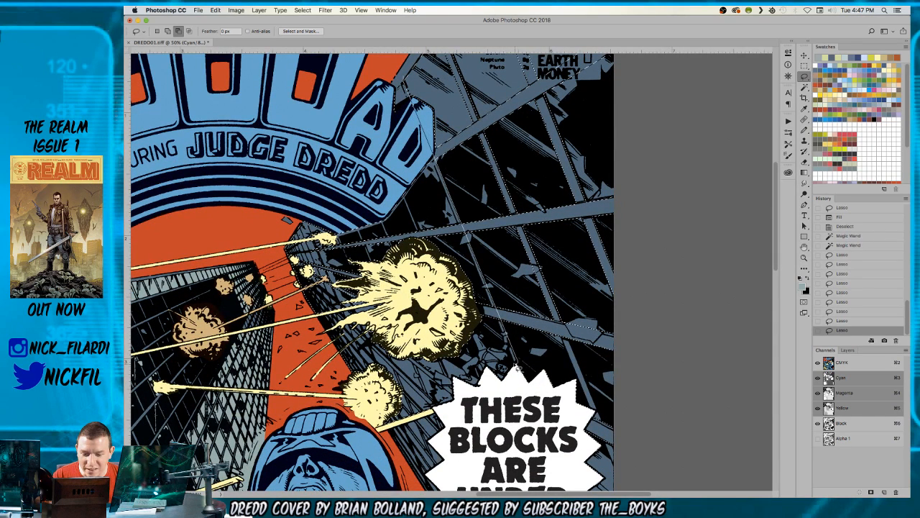
pyautogui.keyDown('alt'); pyautogui.click(392, 66); pyautogui.keyUp('alt')
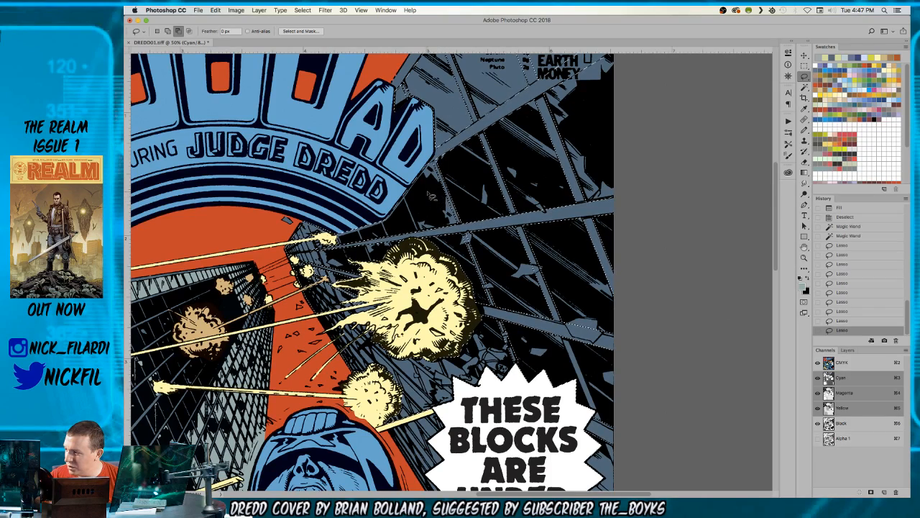
pyautogui.scroll(-2, 507, 210)
pyautogui.scroll(-5, 507, 210)
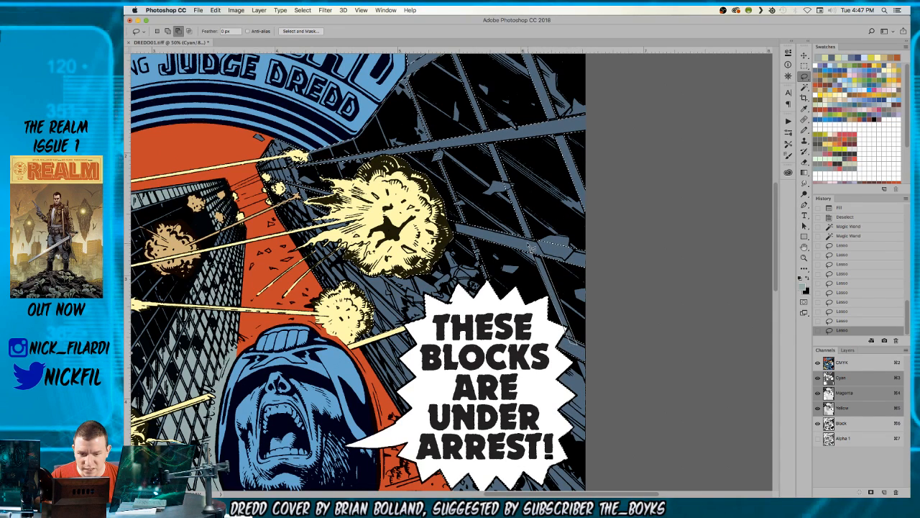
pyautogui.moveTo(575, 325)
pyautogui.mouseDown()
pyautogui.moveTo(559, 253)
pyautogui.moveTo(580, 337)
pyautogui.moveTo(561, 281)
pyautogui.mouseUp()
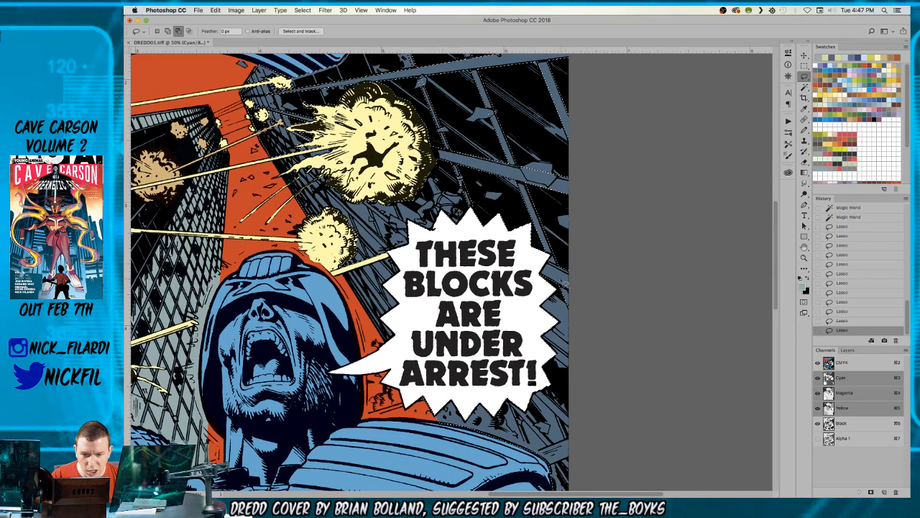
pyautogui.moveTo(360, 191); pyautogui.dragTo(396, 186)
pyautogui.hscroll(-1, 397, 186)
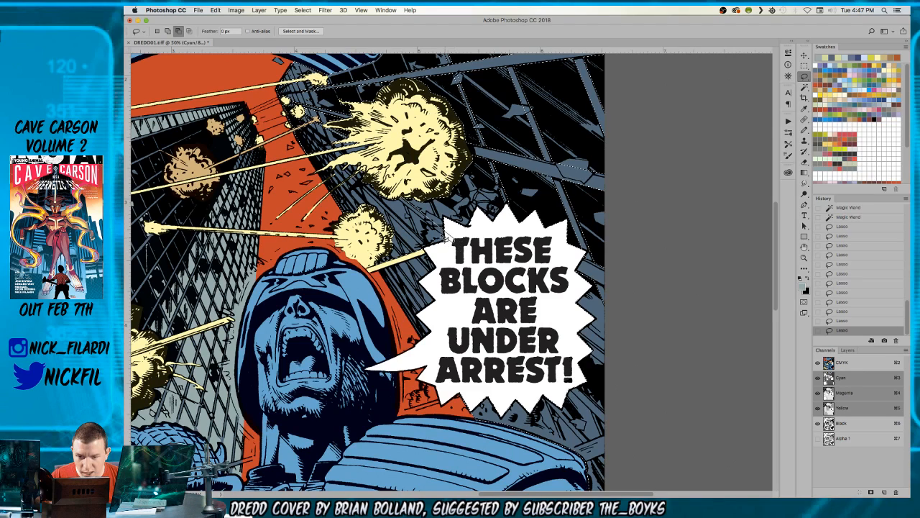
pyautogui.moveTo(447, 237); pyautogui.dragTo(436, 225)
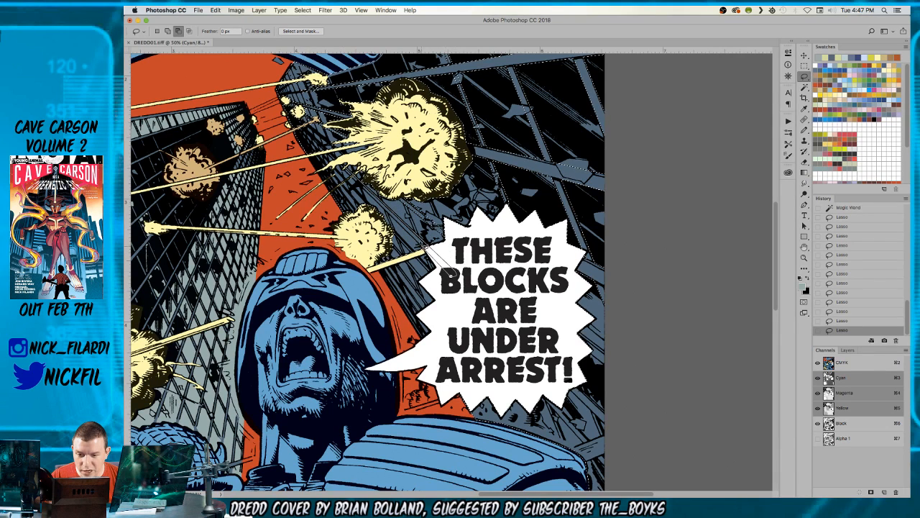
pyautogui.moveTo(450, 274); pyautogui.dragTo(425, 249)
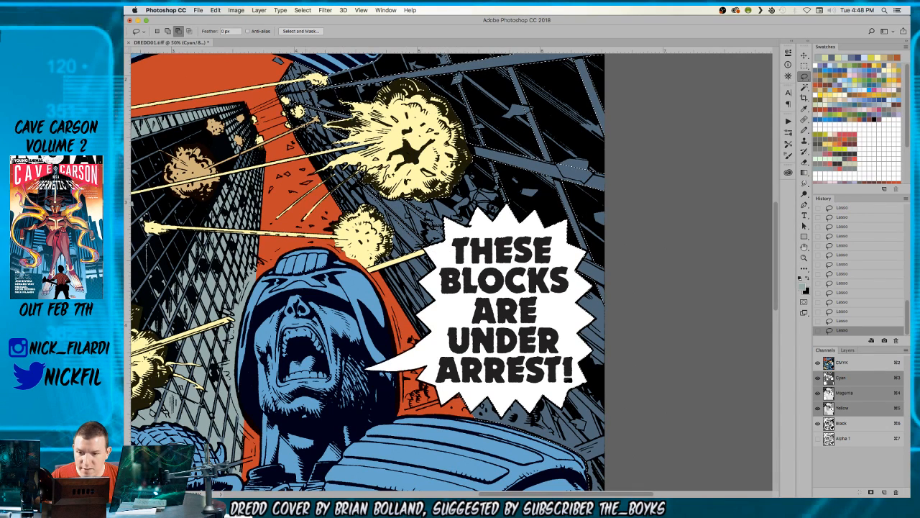
# - Add missed facade areas to the selection with the Magic Wand and subtract the sliver beneath the speech balloon with the Lasso
pyautogui.moveTo(353, 192); pyautogui.dragTo(390, 209)
pyautogui.press('w')
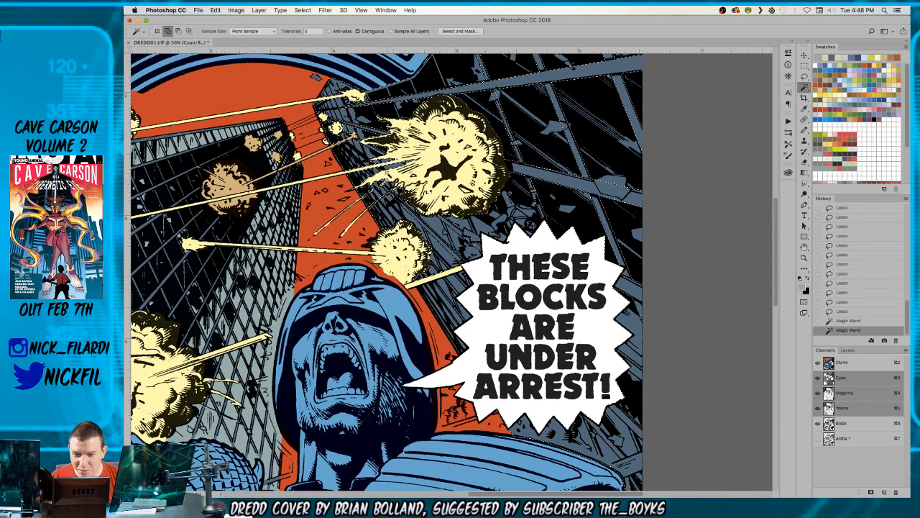
pyautogui.press('l')
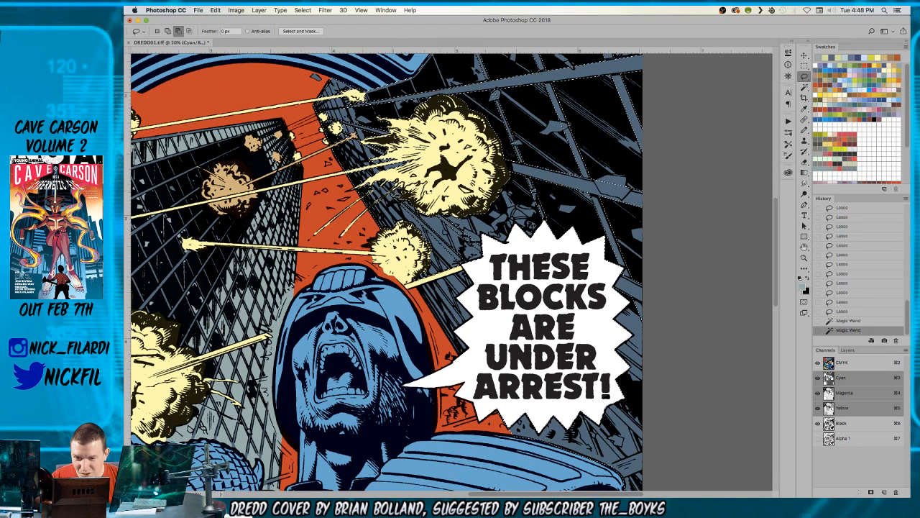
pyautogui.moveTo(514, 434)
pyautogui.mouseDown()
pyautogui.moveTo(503, 413)
pyautogui.moveTo(515, 428)
pyautogui.mouseUp()
# - Add the missed facade area at the speech balloon's left edge with the Magic Wand and trim the adjoining girders with the Lasso
pyautogui.moveTo(555, 345); pyautogui.dragTo(522, 295)
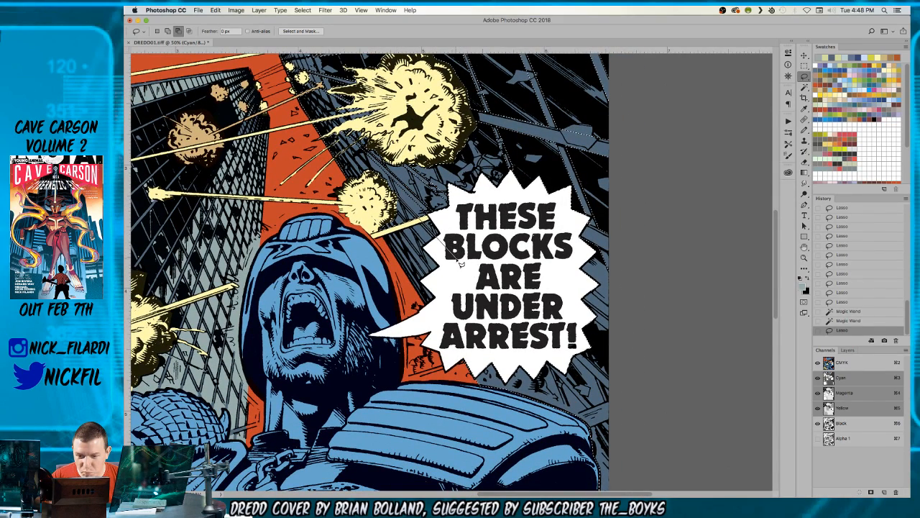
pyautogui.press('w')
pyautogui.click(431, 253)
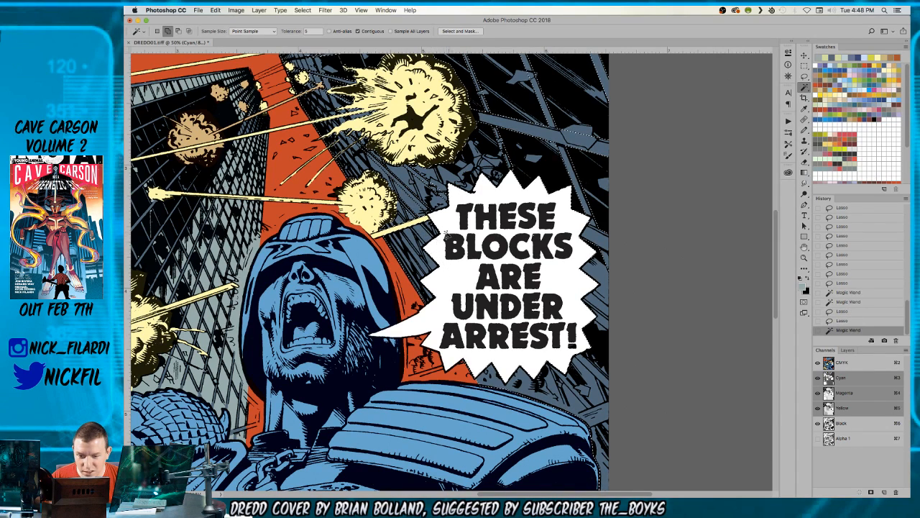
pyautogui.press('l')
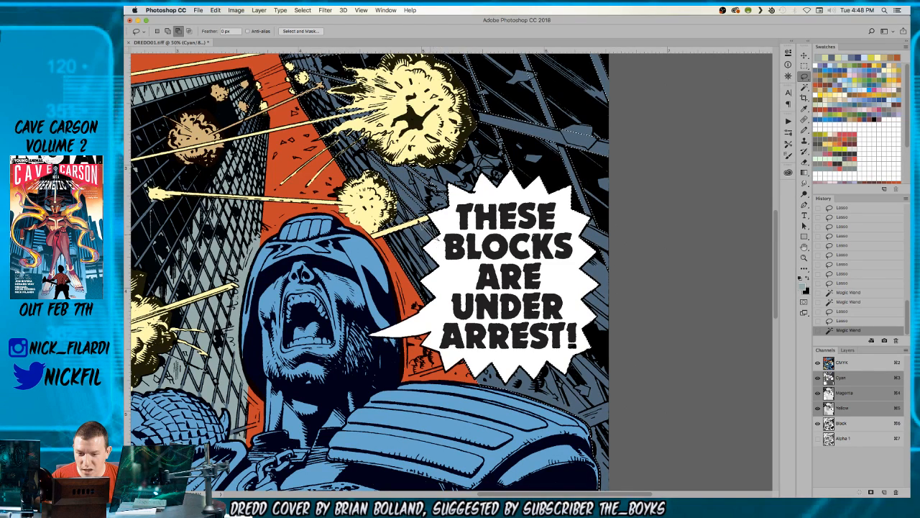
pyautogui.moveTo(423, 224); pyautogui.dragTo(419, 241)
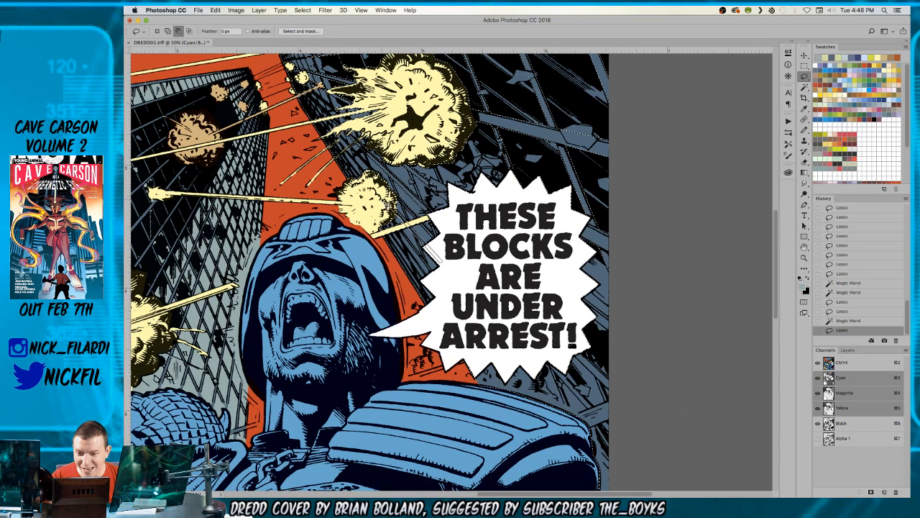
pyautogui.moveTo(424, 248); pyautogui.dragTo(440, 261)
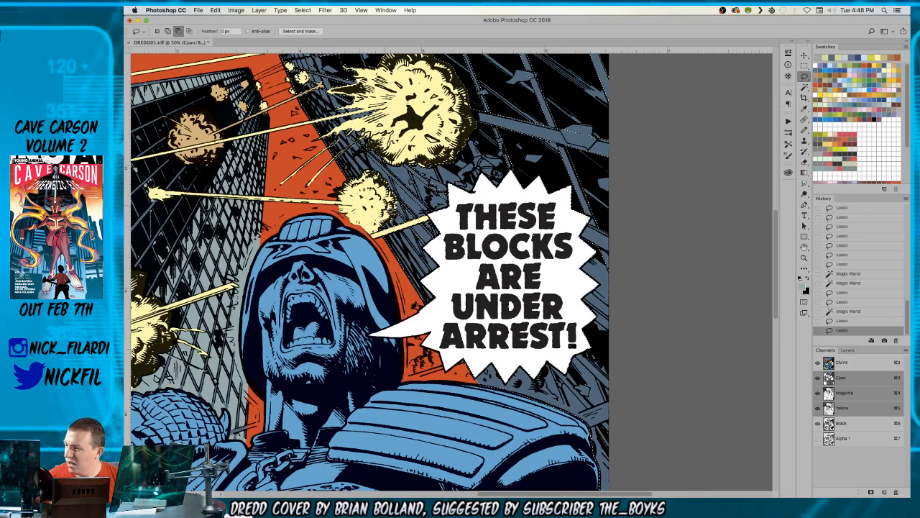
# - Subtract the broken girder at the page edge between the speech balloon and Dredd's shoulder pad from the selection
pyautogui.moveTo(579, 351); pyautogui.dragTo(529, 268)
pyautogui.keyDown('alt'); pyautogui.click(529, 268); pyautogui.keyUp('alt')
pyautogui.keyDown('alt'); pyautogui.click(593, 323); pyautogui.keyUp('alt')
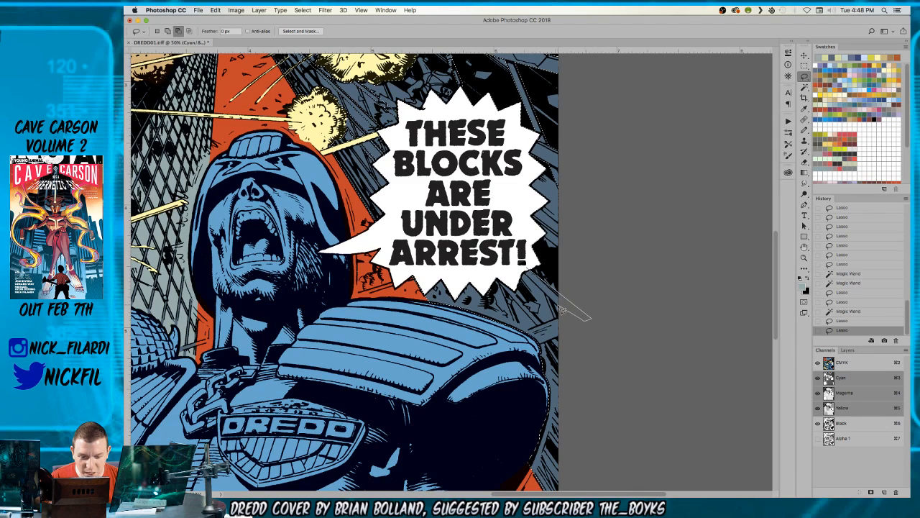
pyautogui.keyDown('alt'); pyautogui.click(506, 243); pyautogui.keyUp('alt')
pyautogui.keyDown('alt'); pyautogui.click(565, 321); pyautogui.keyUp('alt')
pyautogui.moveTo(519, 357)
pyautogui.mouseDown()
pyautogui.moveTo(549, 345)
pyautogui.moveTo(580, 333)
pyautogui.moveTo(550, 297)
pyautogui.mouseUp()
pyautogui.moveTo(565, 335); pyautogui.dragTo(542, 288)
pyautogui.click(564, 331)
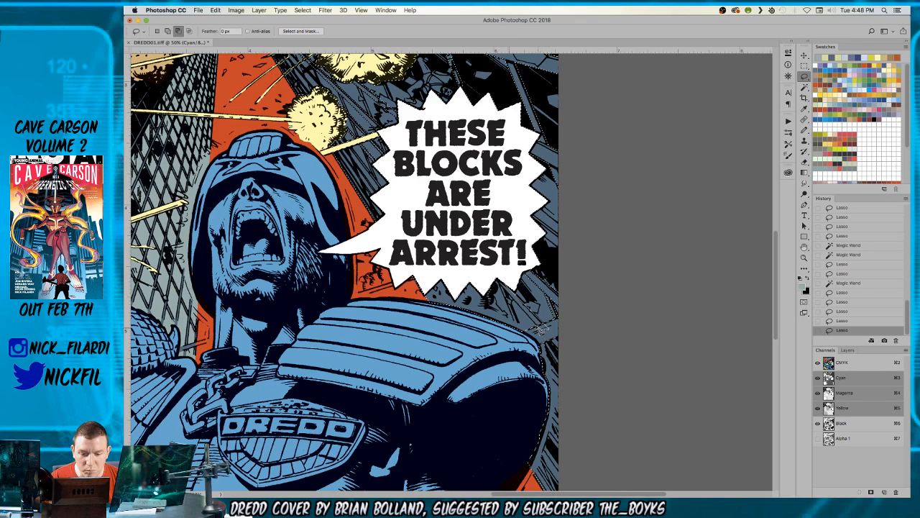
# - Subtract the thin diagonal girders running from under the speech balloon down along the shoulder pad to the page edge
pyautogui.moveTo(487, 270); pyautogui.dragTo(538, 324)
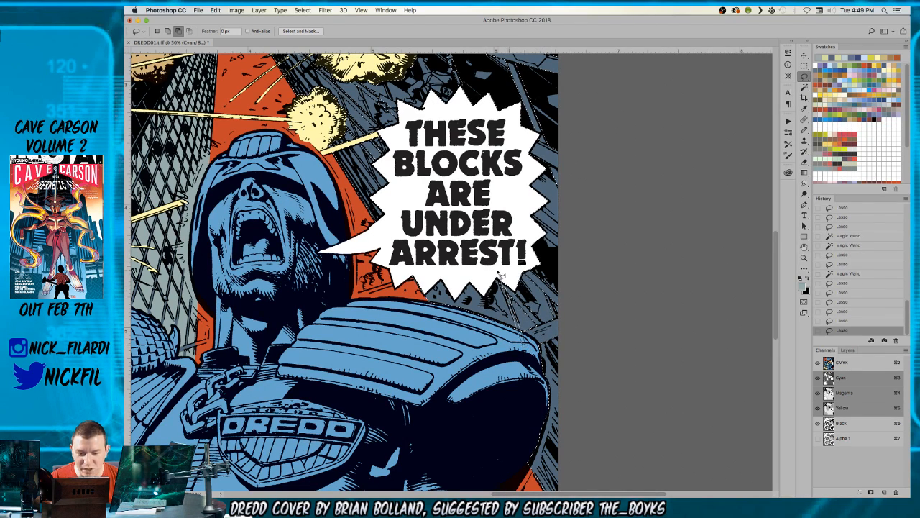
pyautogui.moveTo(511, 267); pyautogui.dragTo(559, 367)
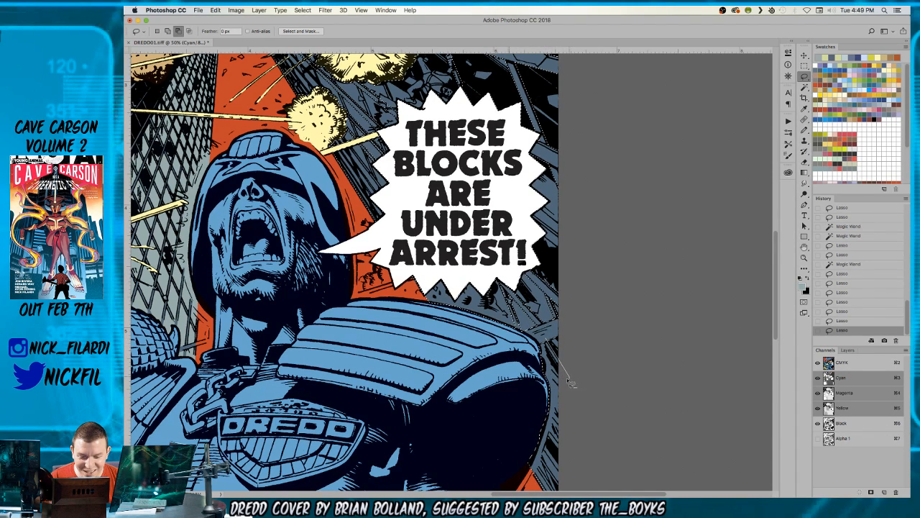
pyautogui.moveTo(568, 374); pyautogui.dragTo(559, 335)
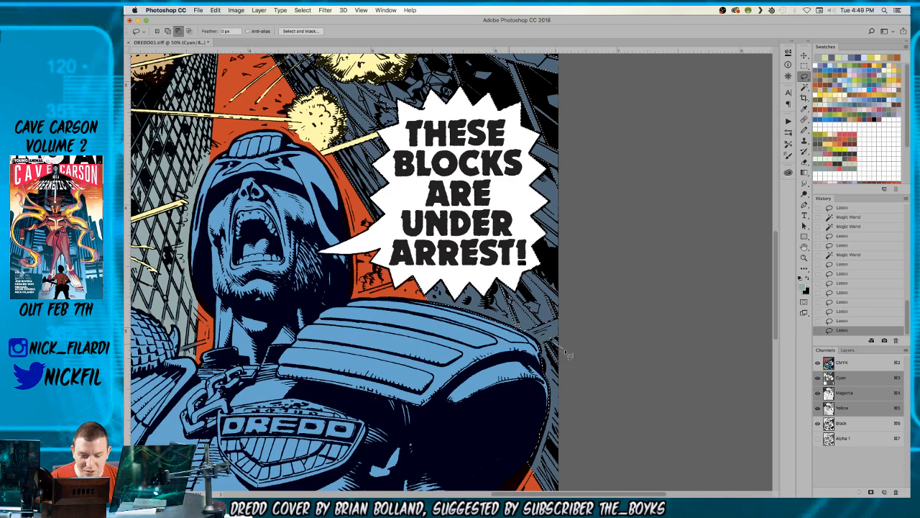
pyautogui.moveTo(564, 351); pyautogui.dragTo(565, 339)
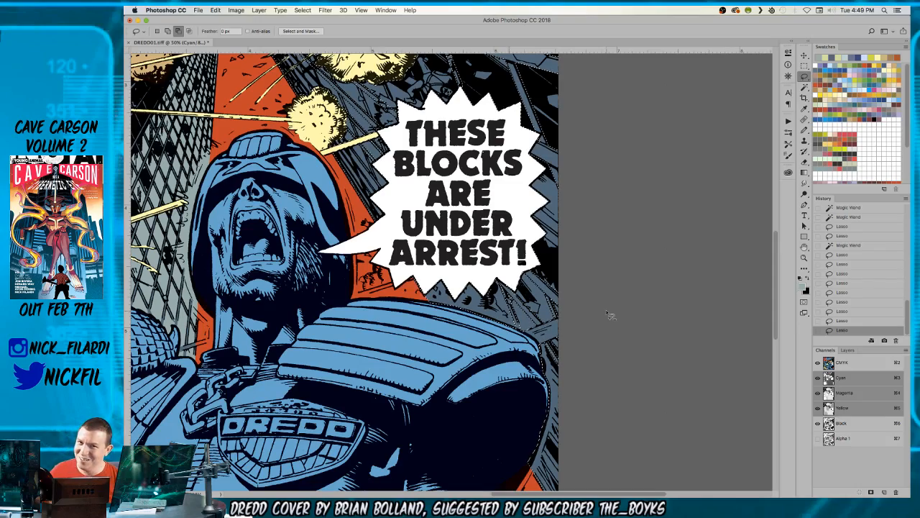
# - Subtract the remaining girder slivers between the large explosion and the speech balloon's upper left spikes from the selection
pyautogui.moveTo(576, 374); pyautogui.dragTo(617, 401)
pyautogui.moveTo(388, 151); pyautogui.dragTo(407, 220)
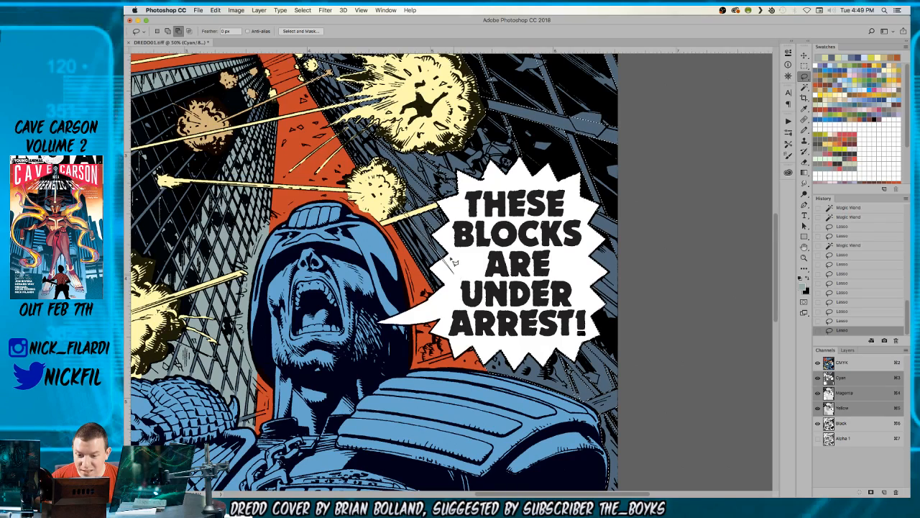
pyautogui.press('z')
pyautogui.click(445, 177)
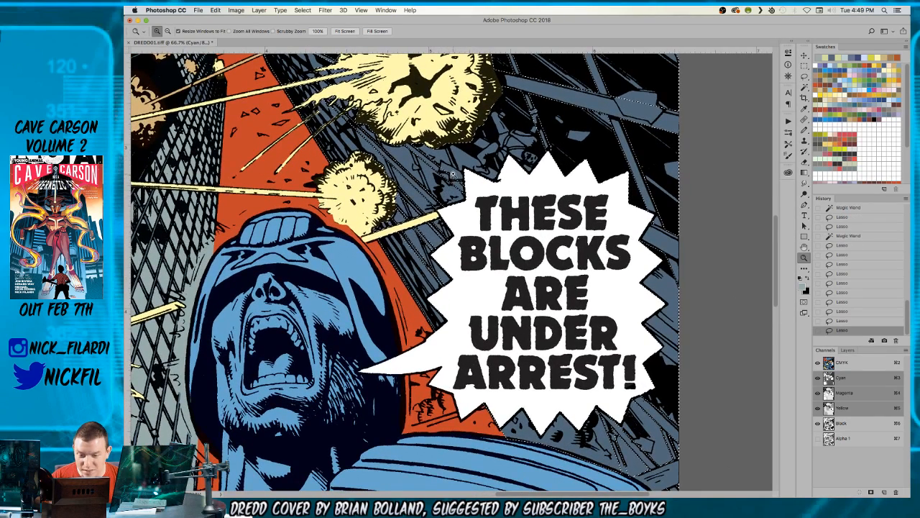
pyautogui.press('l')
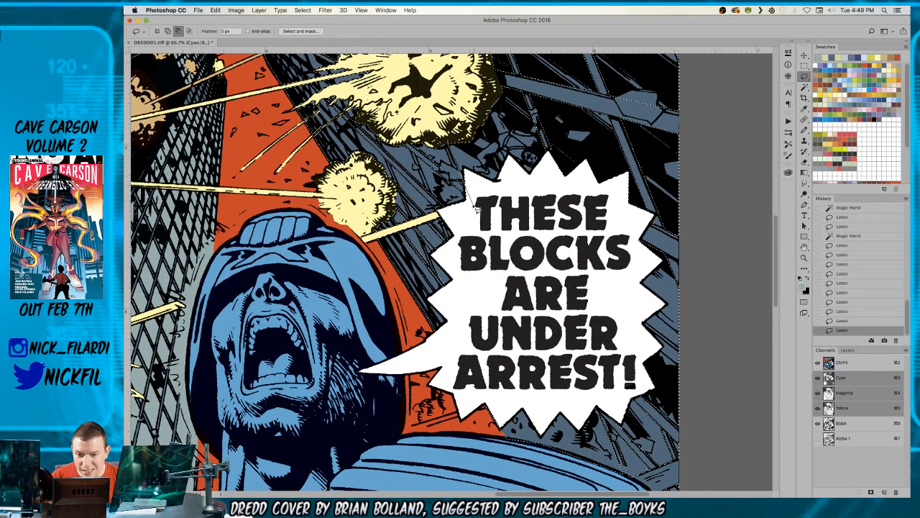
pyautogui.moveTo(471, 207); pyautogui.dragTo(448, 246)
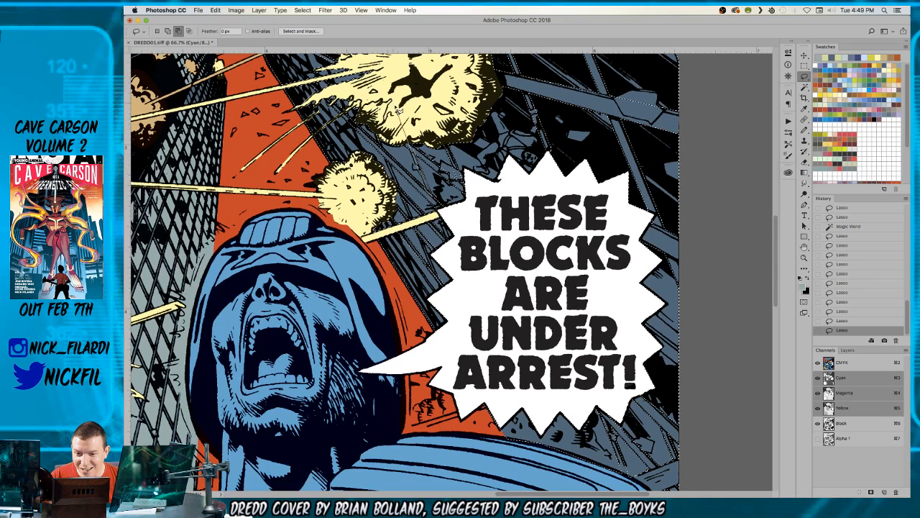
pyautogui.moveTo(399, 115)
pyautogui.mouseDown()
pyautogui.moveTo(379, 138)
pyautogui.moveTo(412, 141)
pyautogui.mouseUp()
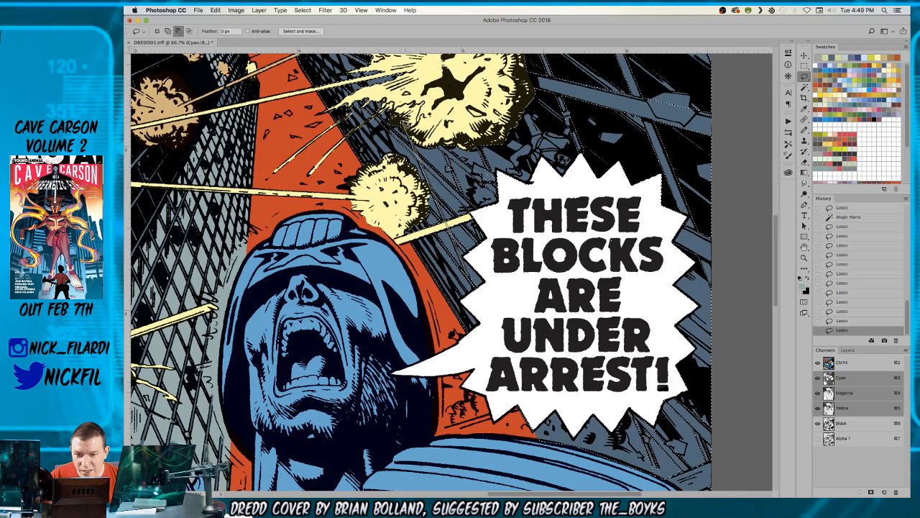
# - Fill the selected facade of the right skyscraper with the light gray-green and deselect it
pyautogui.press('z')
pyautogui.keyDown('alt'); pyautogui.click(483, 158); pyautogui.keyUp('alt')
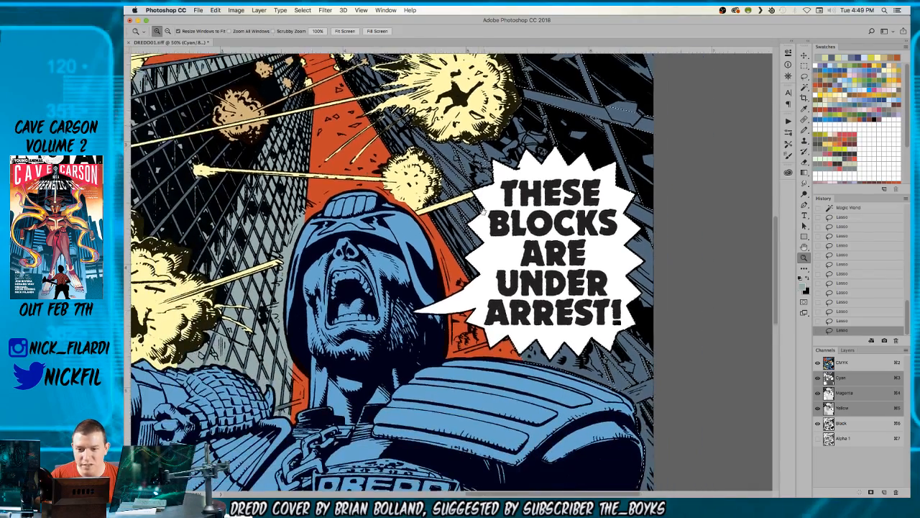
pyautogui.moveTo(483, 158); pyautogui.dragTo(488, 289)
pyautogui.keyDown('alt'); pyautogui.click(492, 224); pyautogui.keyUp('alt')
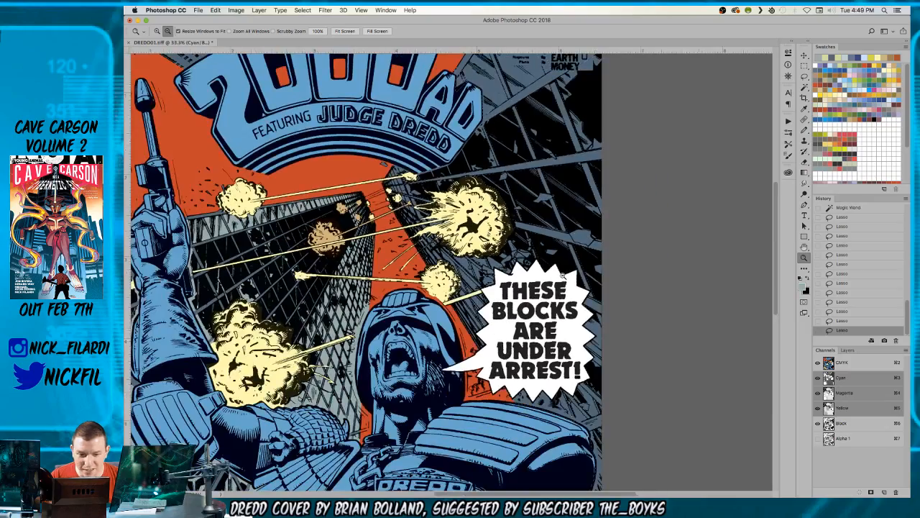
pyautogui.moveTo(563, 275); pyautogui.dragTo(621, 222)
pyautogui.press('b')
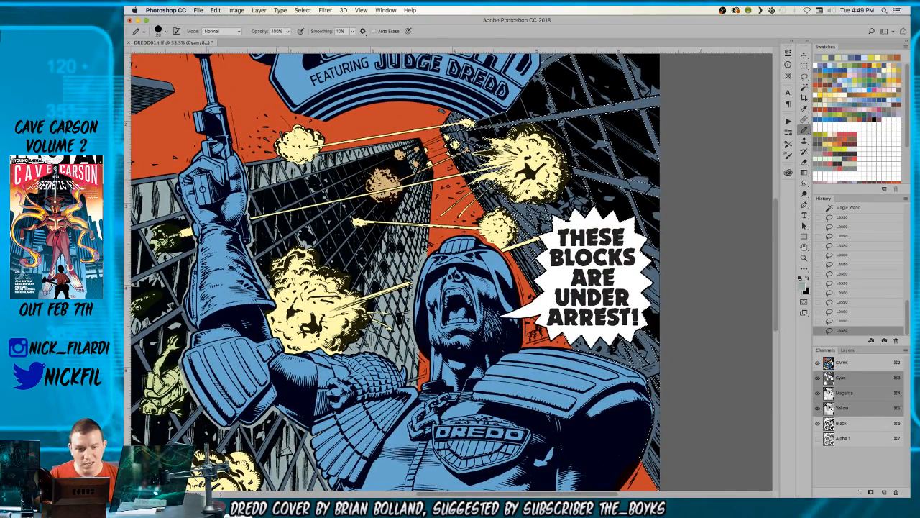
pyautogui.press('super+BackSpace')
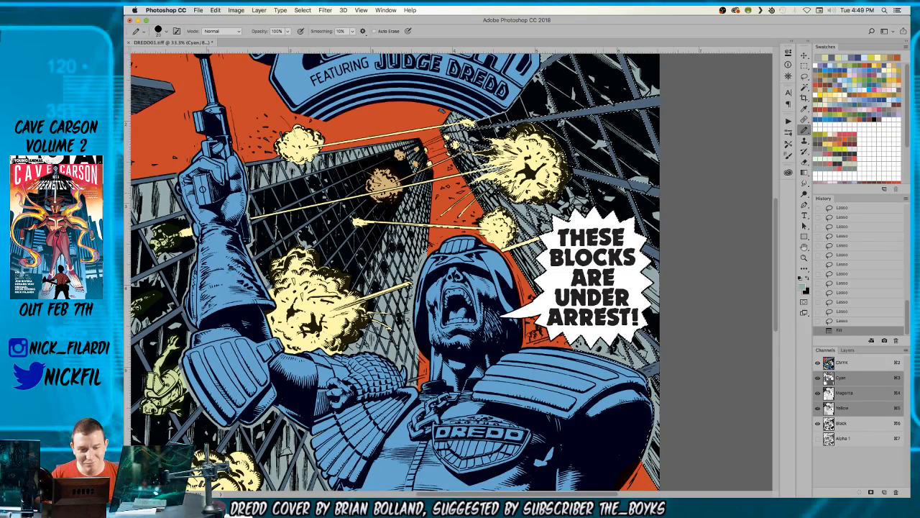
pyautogui.press('z')
pyautogui.click(590, 150)
pyautogui.moveTo(591, 150); pyautogui.dragTo(454, 165)
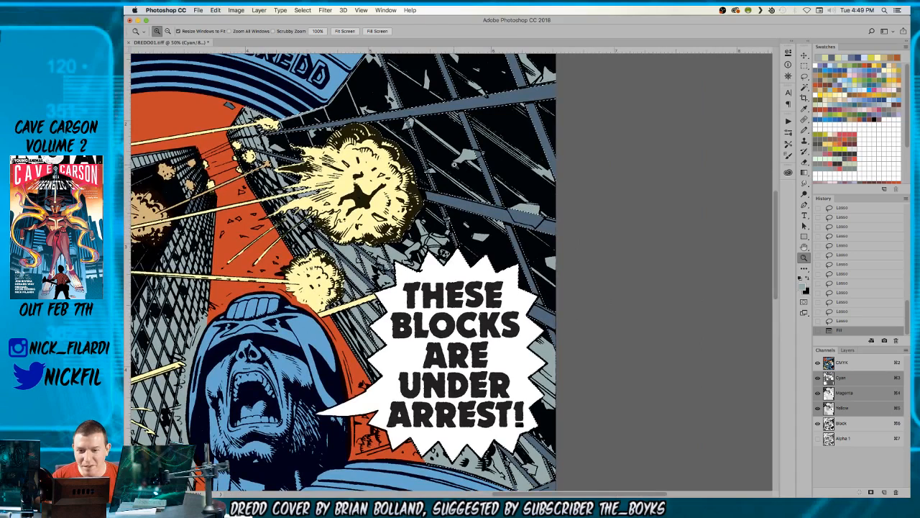
pyautogui.press('super+d')
# - Paint the loose debris shards beside the large explosion light gray-green with the Pencil
pyautogui.press('super+equal')
pyautogui.press('b')
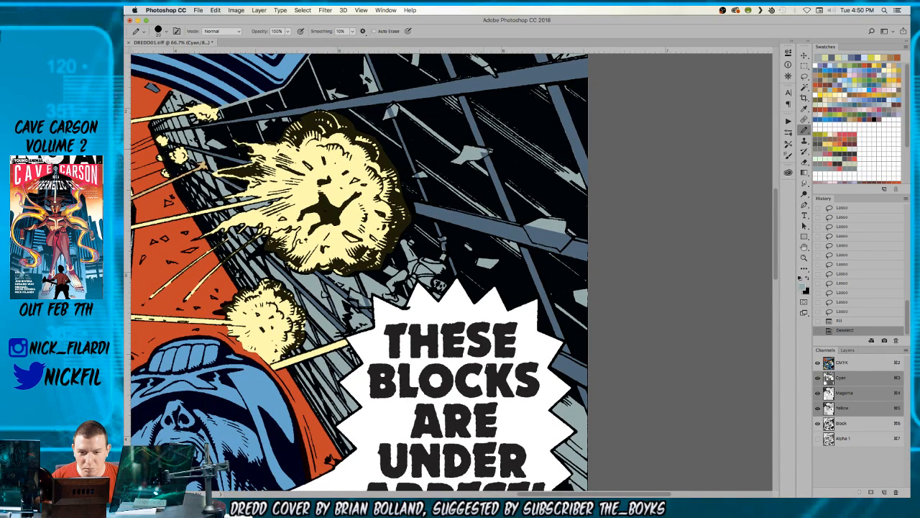
pyautogui.moveTo(479, 152); pyautogui.dragTo(463, 155)
pyautogui.moveTo(393, 114); pyautogui.dragTo(389, 107)
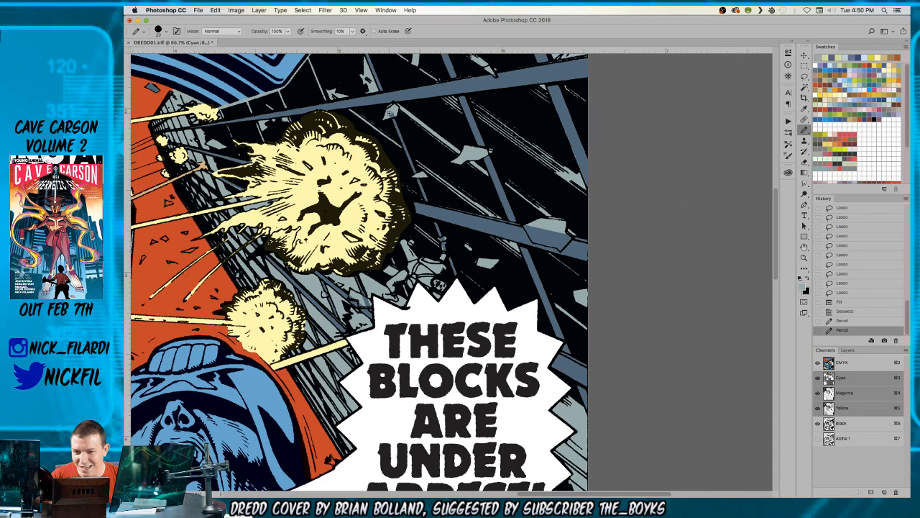
pyautogui.click(392, 117)
# - Paint the large shard overlapping the broken girder above the speech balloon light gray-green with the Pencil
pyautogui.moveTo(527, 226)
pyautogui.mouseDown()
pyautogui.moveTo(568, 250)
pyautogui.moveTo(558, 244)
pyautogui.moveTo(566, 235)
pyautogui.moveTo(533, 228)
pyautogui.mouseUp()
pyautogui.click(559, 247)
pyautogui.click(562, 248)
pyautogui.click(549, 249)
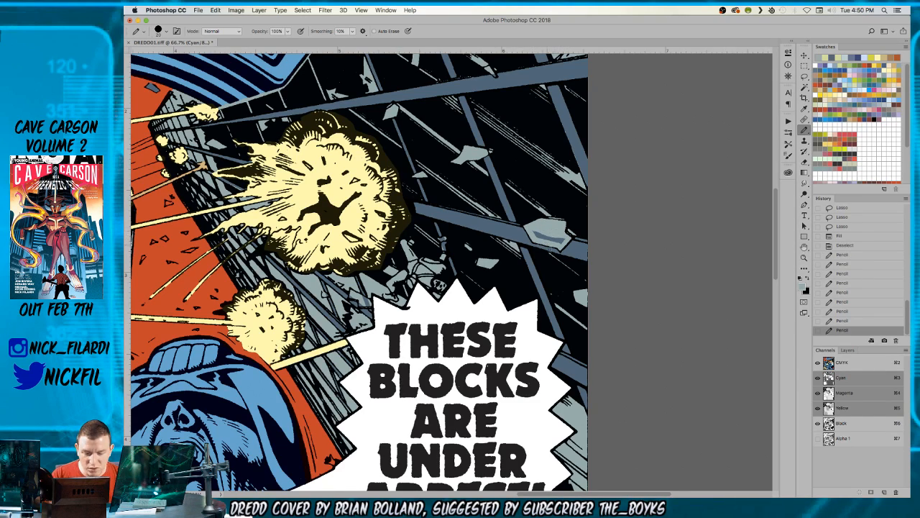
pyautogui.click(564, 238)
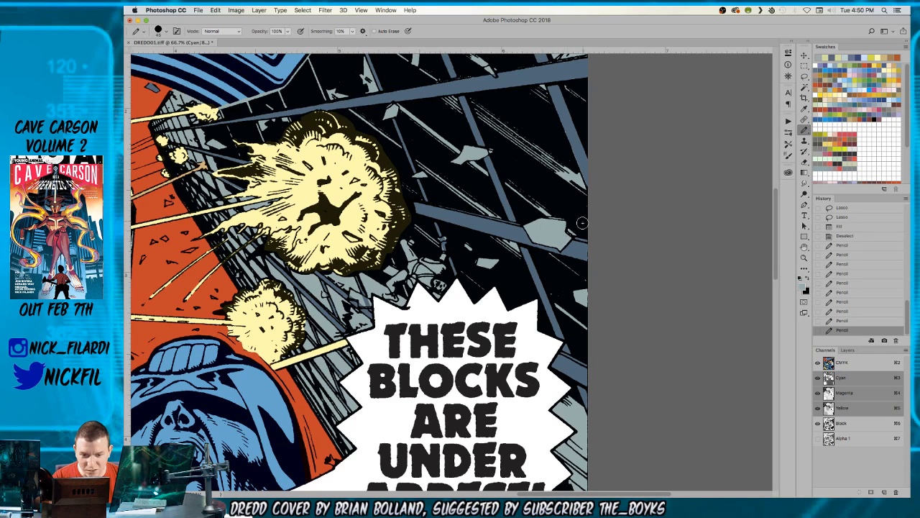
pyautogui.moveTo(486, 154)
pyautogui.mouseDown()
pyautogui.moveTo(555, 237)
pyautogui.moveTo(535, 306)
pyautogui.mouseUp()
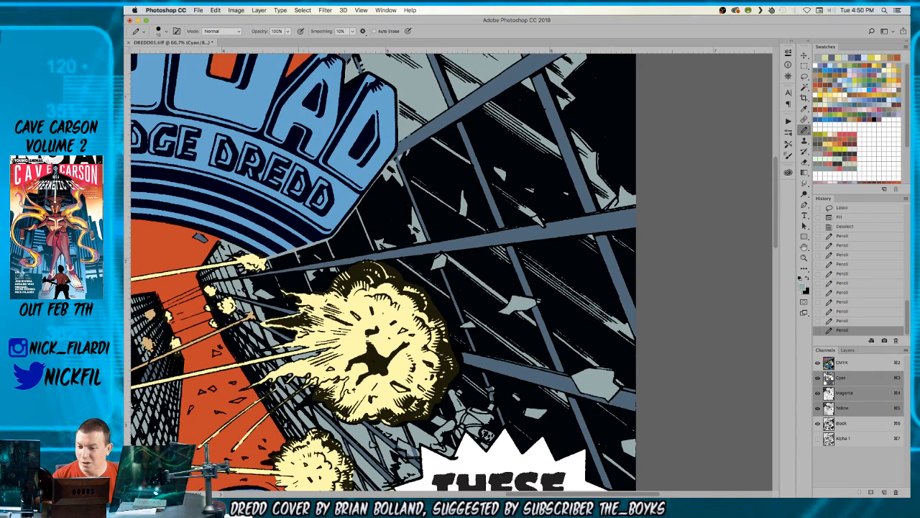
# - Paint the leftover spot beside the speech balloon's upper left spikes light gray-green with an enlarged Pencil
pyautogui.moveTo(430, 396); pyautogui.dragTo(404, 136)
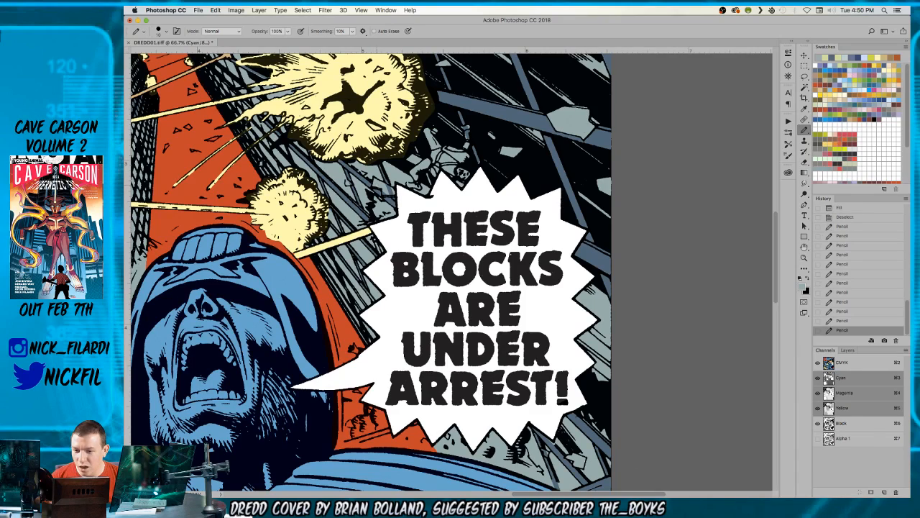
pyautogui.press(']')
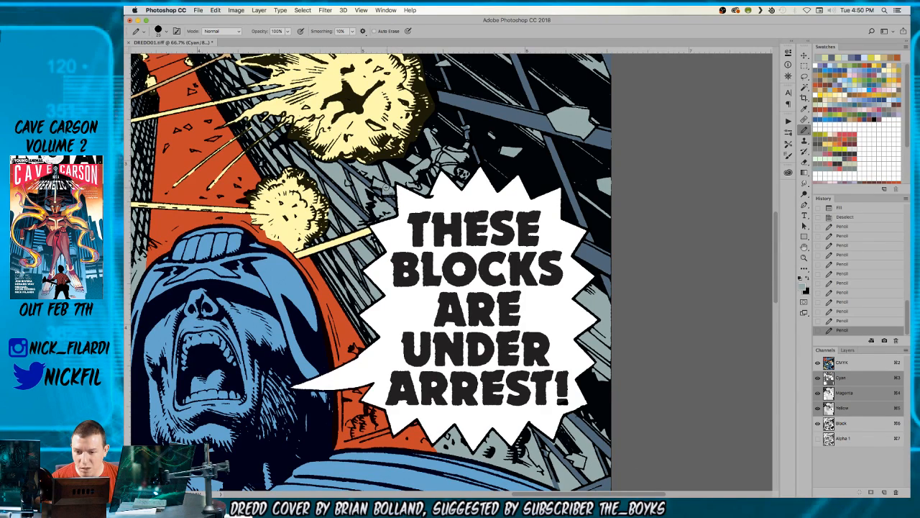
pyautogui.click(392, 192)
pyautogui.press('[')
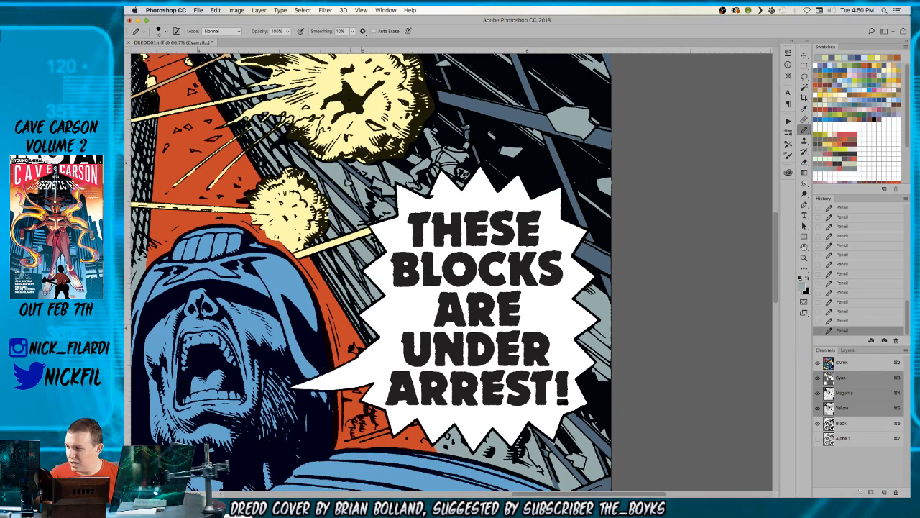
# - Sample the pale yellow-green from the falling figure on the left building
pyautogui.press('z')
pyautogui.keyDown('alt'); pyautogui.click(473, 199); pyautogui.keyUp('alt')
pyautogui.moveTo(380, 269); pyautogui.dragTo(485, 287)
pyautogui.press('b')
pyautogui.moveTo(170, 297); pyautogui.dragTo(447, 284)
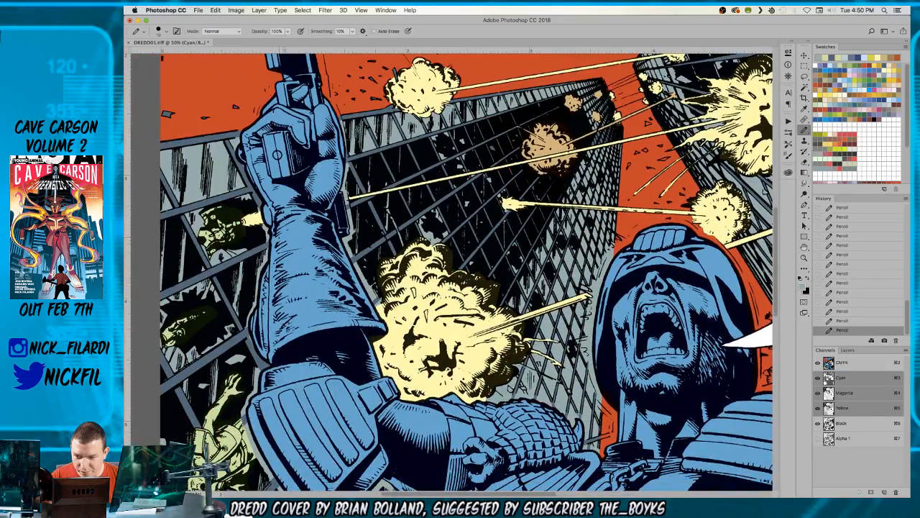
pyautogui.keyDown('alt'); pyautogui.click(217, 233); pyautogui.keyUp('alt')
pyautogui.moveTo(624, 181); pyautogui.dragTo(279, 296)
pyautogui.moveTo(524, 391); pyautogui.dragTo(503, 288)
pyautogui.scroll(-3, 503, 289)
pyautogui.scroll(4, 504, 288)
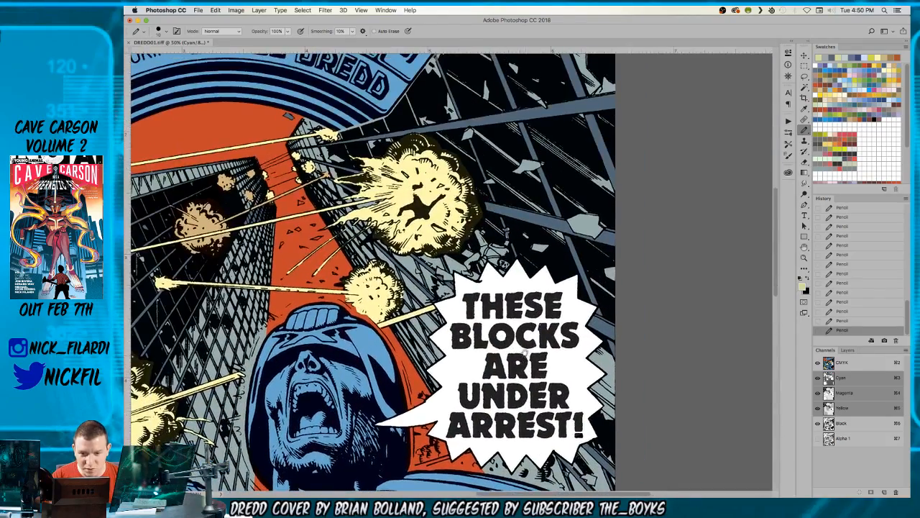
# - Lasso the falling figure between the large explosion and the top of the speech balloon
pyautogui.press('z')
pyautogui.press('super+plus')
pyautogui.click(499, 261)
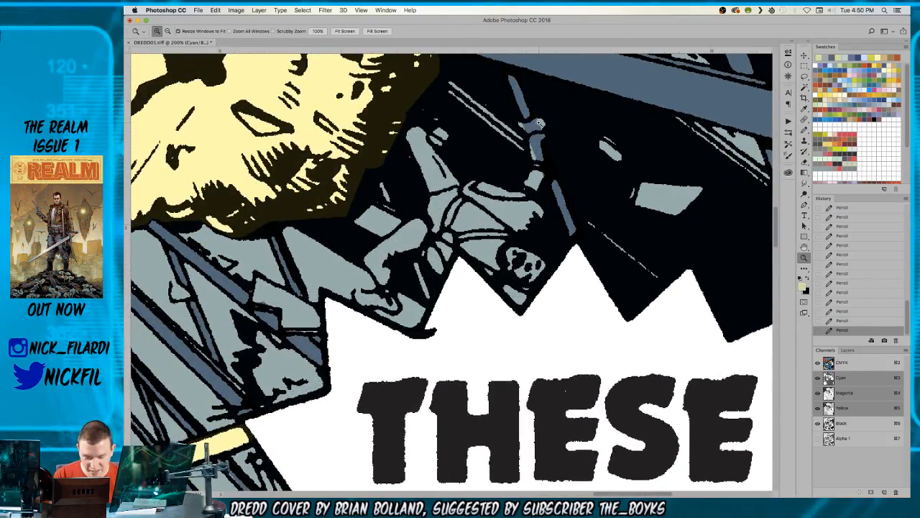
pyautogui.press('l')
pyautogui.moveTo(533, 123)
pyautogui.mouseDown()
pyautogui.moveTo(528, 172)
pyautogui.moveTo(489, 159)
pyautogui.moveTo(458, 114)
pyautogui.moveTo(405, 124)
pyautogui.moveTo(430, 212)
pyautogui.moveTo(385, 257)
pyautogui.moveTo(378, 249)
pyautogui.moveTo(356, 265)
pyautogui.moveTo(384, 297)
pyautogui.moveTo(357, 294)
pyautogui.moveTo(357, 306)
pyautogui.moveTo(404, 312)
pyautogui.moveTo(398, 261)
pyautogui.moveTo(425, 256)
pyautogui.moveTo(445, 293)
pyautogui.moveTo(497, 327)
pyautogui.moveTo(537, 331)
pyautogui.moveTo(557, 273)
pyautogui.moveTo(548, 210)
pyautogui.moveTo(556, 156)
pyautogui.moveTo(546, 190)
pyautogui.moveTo(561, 151)
pyautogui.moveTo(545, 114)
pyautogui.mouseUp()
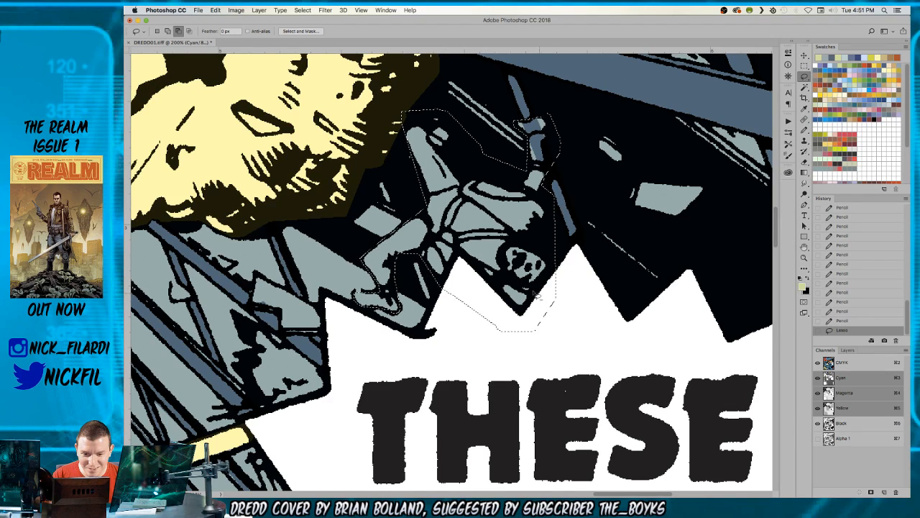
# - Subtract the speech balloon and the surrounding background areas from the falling figure's selection
pyautogui.moveTo(474, 260)
pyautogui.mouseDown()
pyautogui.moveTo(544, 369)
pyautogui.moveTo(476, 248)
pyautogui.mouseUp()
pyautogui.press('w')
pyautogui.keyDown('alt'); pyautogui.click(471, 294); pyautogui.keyUp('alt')
pyautogui.press('z')
pyautogui.press('w')
pyautogui.keyDown('alt'); pyautogui.click(549, 300); pyautogui.keyUp('alt')
pyautogui.press('z')
# - Fill the selected figure above the speech balloon with the pale yellow-green and deselect it
pyautogui.keyDown('alt'); pyautogui.click(487, 269); pyautogui.keyUp('alt')
pyautogui.keyDown('alt'); pyautogui.click(487, 269); pyautogui.keyUp('alt')
pyautogui.keyDown('alt'); pyautogui.click(486, 268); pyautogui.keyUp('alt')
pyautogui.hotkey('alt', 'BackSpace')
pyautogui.press('super+d')
pyautogui.keyDown('alt'); pyautogui.click(486, 285); pyautogui.keyUp('alt')
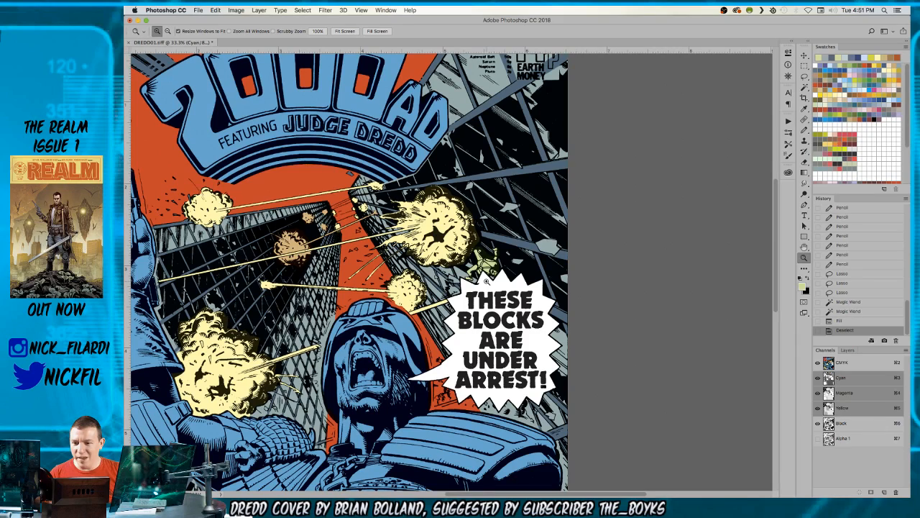
# - Extend the lower left explosion's pale yellow behind the Judge Dredd caption with a much larger Pencil
pyautogui.keyDown('alt'); pyautogui.click(426, 262); pyautogui.keyUp('alt')
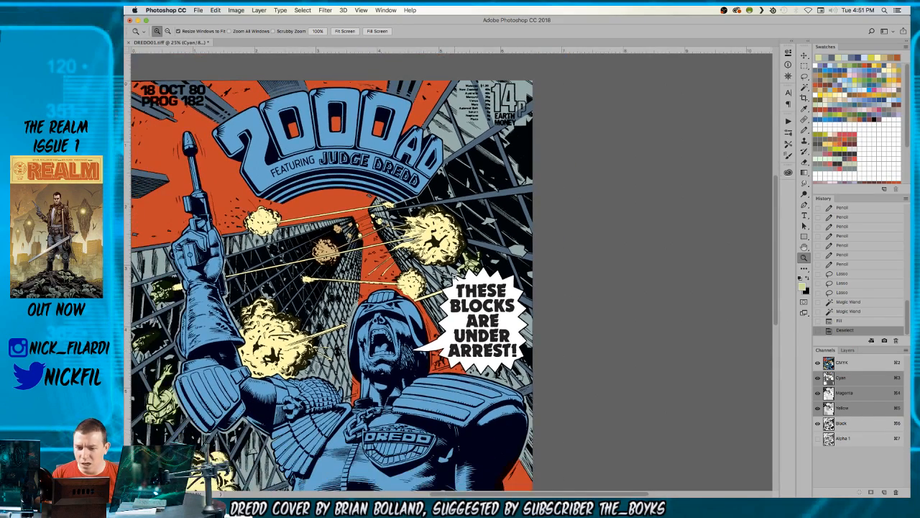
pyautogui.moveTo(502, 281); pyautogui.dragTo(522, 269)
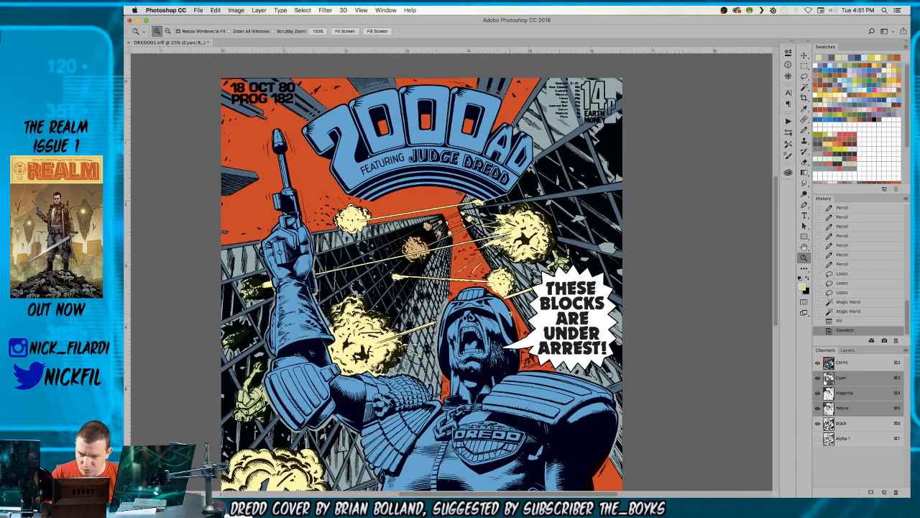
pyautogui.keyDown('alt'); pyautogui.click(510, 312); pyautogui.keyUp('alt')
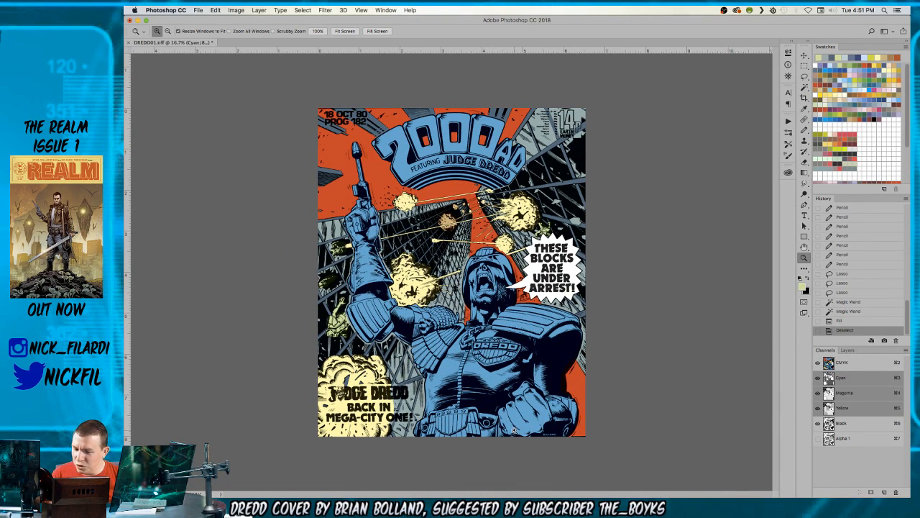
pyautogui.click(391, 410)
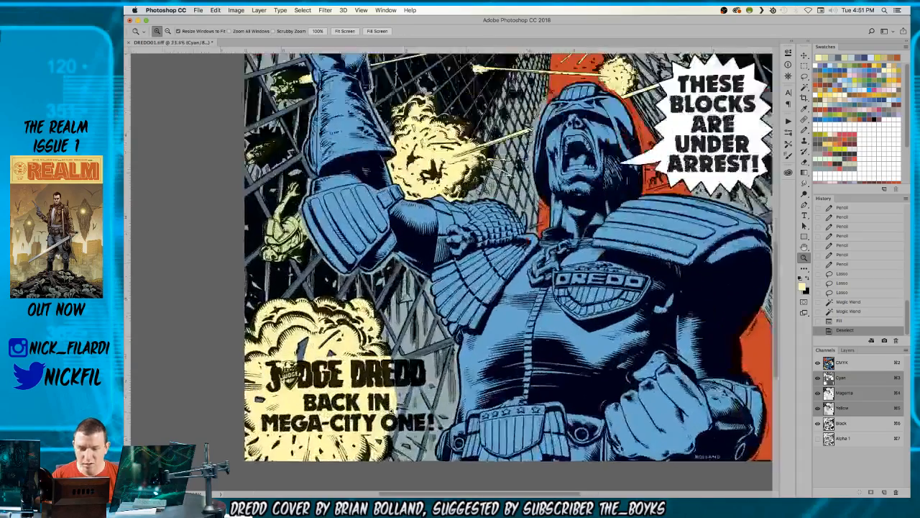
pyautogui.click(391, 410)
pyautogui.press('b')
pyautogui.press(']')
pyautogui.press(']')
pyautogui.press(']')
pyautogui.press(']')
pyautogui.press(']')
pyautogui.press(']')
pyautogui.press(']')
pyautogui.press(']')
pyautogui.press(']')
pyautogui.press(']')
pyautogui.press(']')
pyautogui.press(']')
pyautogui.press(']')
pyautogui.press(']')
pyautogui.press(']')
pyautogui.press(']')
pyautogui.press(']')
pyautogui.press(']')
pyautogui.press(']')
pyautogui.press(']')
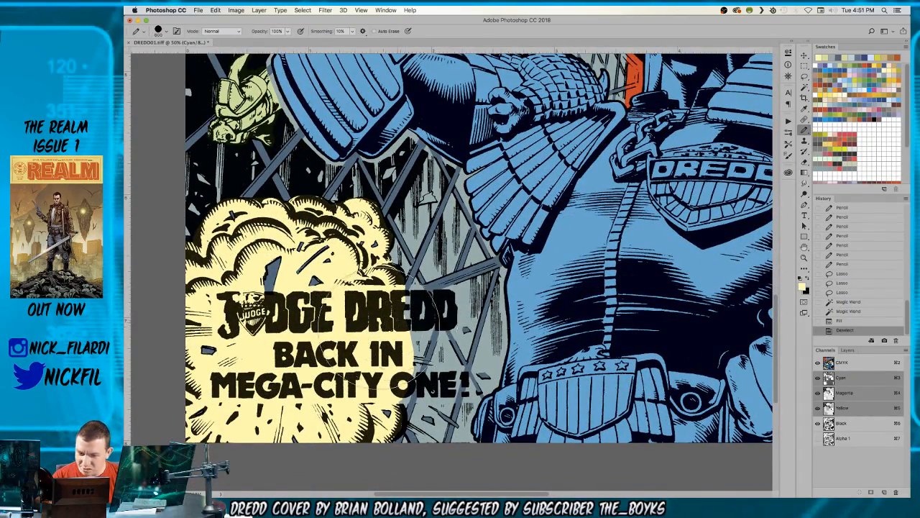
pyautogui.click(366, 332)
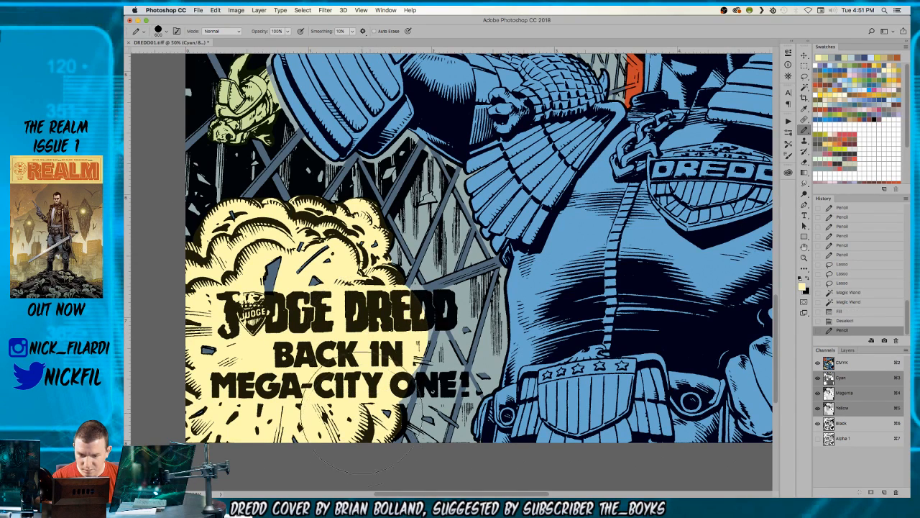
pyautogui.click(353, 364)
# - Select the yellow-green falling man beside the raised arm's shoulder pad with the Magic Wand
pyautogui.press('z')
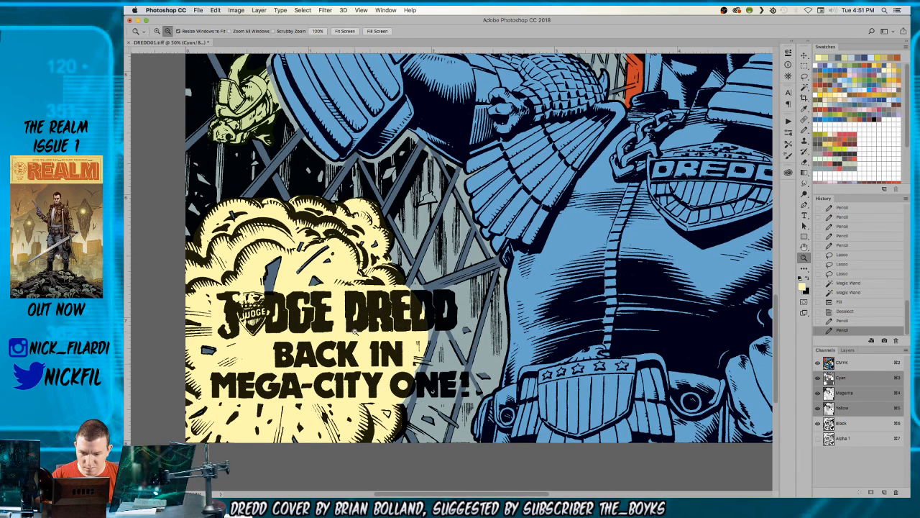
pyautogui.keyDown('alt'); pyautogui.click(354, 331); pyautogui.keyUp('alt')
pyautogui.keyDown('alt'); pyautogui.click(355, 330); pyautogui.keyUp('alt')
pyautogui.keyDown('alt'); pyautogui.click(413, 345); pyautogui.keyUp('alt')
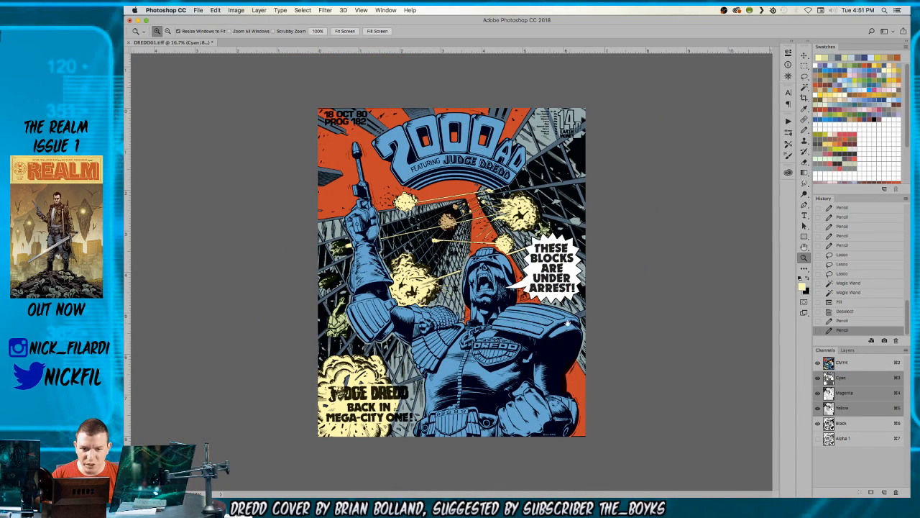
pyautogui.press('w')
pyautogui.click(368, 373)
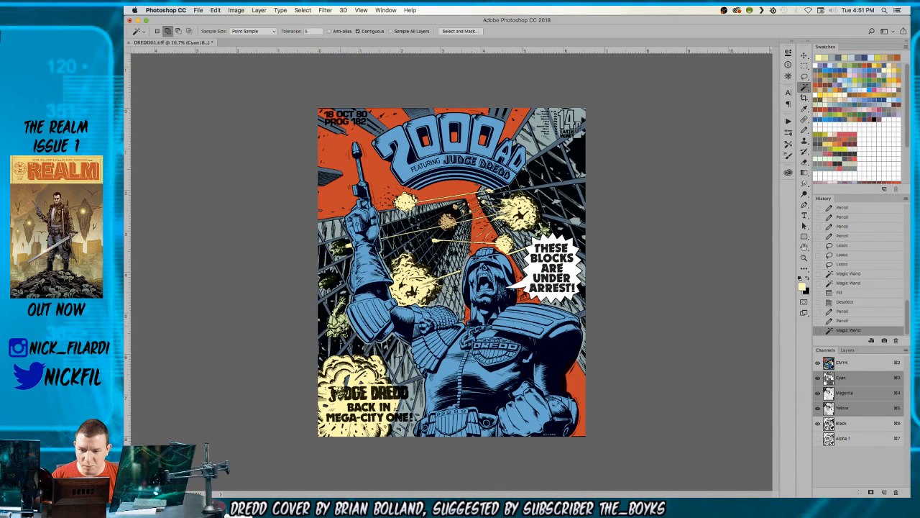
pyautogui.press('z')
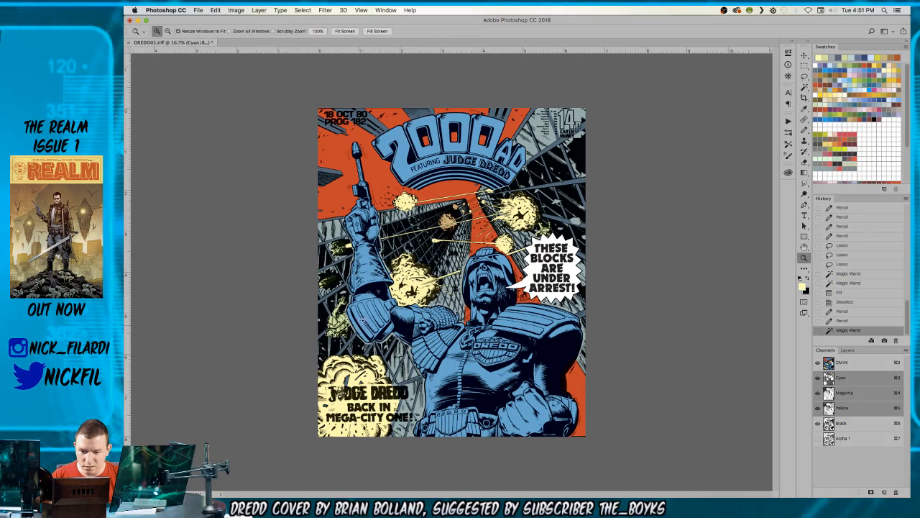
pyautogui.click(368, 327)
pyautogui.click(361, 312)
pyautogui.click(361, 312)
pyautogui.click(361, 312)
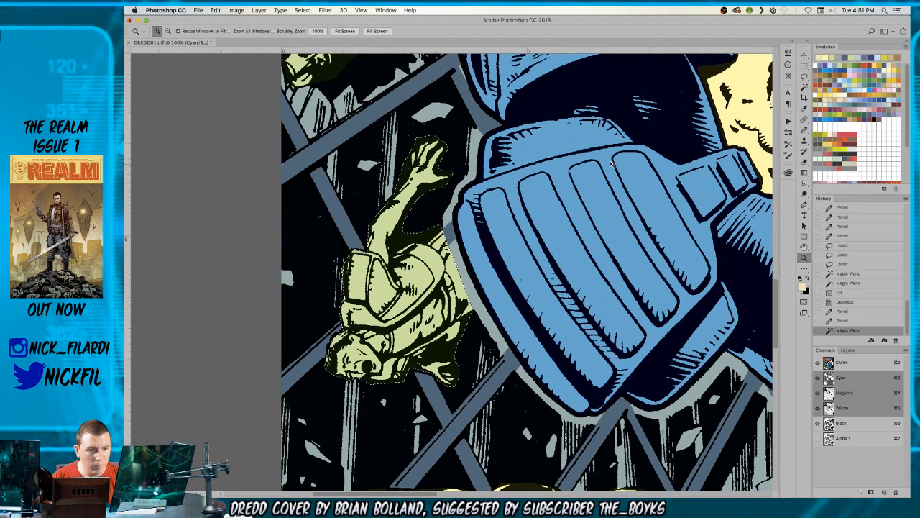
# - Paint the falling man's raised arm, lower hand and face in a light skin tone with the Pencil
pyautogui.press('b')
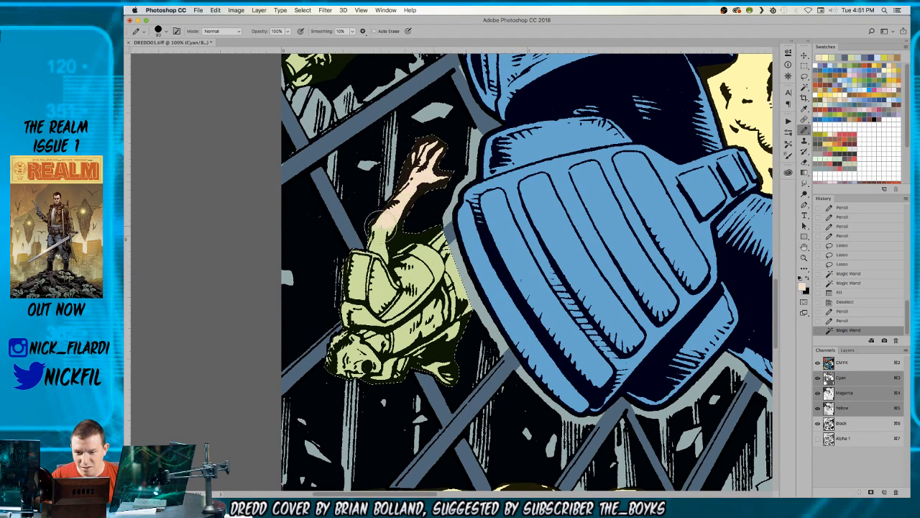
pyautogui.moveTo(392, 237); pyautogui.dragTo(370, 240)
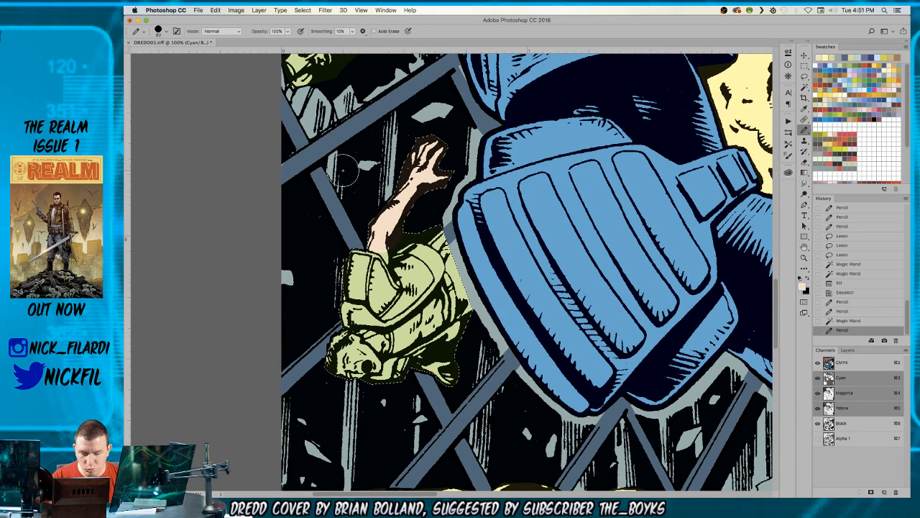
pyautogui.click(390, 231)
pyautogui.moveTo(419, 365); pyautogui.dragTo(396, 210)
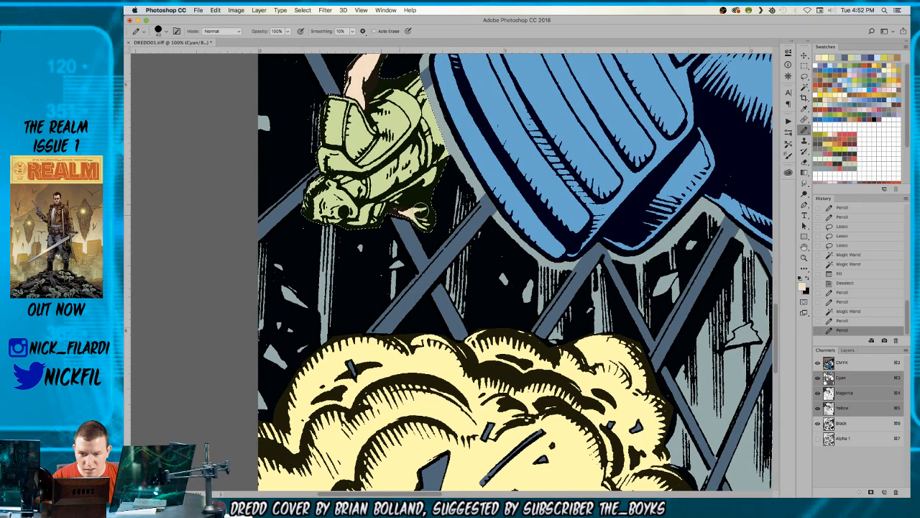
pyautogui.moveTo(414, 224); pyautogui.dragTo(421, 218)
pyautogui.moveTo(333, 193)
pyautogui.mouseDown()
pyautogui.moveTo(322, 215)
pyautogui.moveTo(335, 201)
pyautogui.moveTo(343, 211)
pyautogui.moveTo(327, 222)
pyautogui.mouseUp()
# - Deselect the falling man and select his remaining yellow-green clothing with the Magic Wand
pyautogui.moveTo(426, 152); pyautogui.dragTo(481, 285)
pyautogui.press('super+d')
pyautogui.press('w')
pyautogui.click(458, 301)
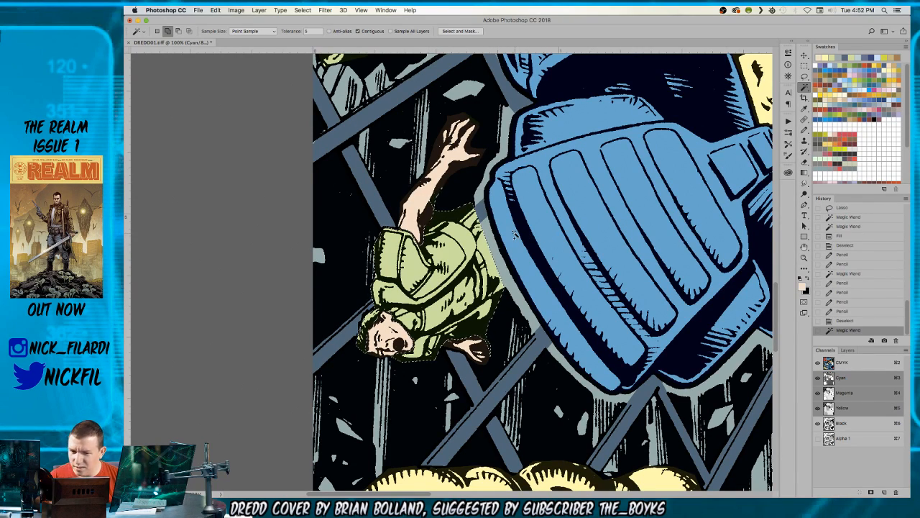
# - Try a faded fill of the girders' blue-gray on the falling man's clothing
pyautogui.press('i')
pyautogui.click(478, 299)
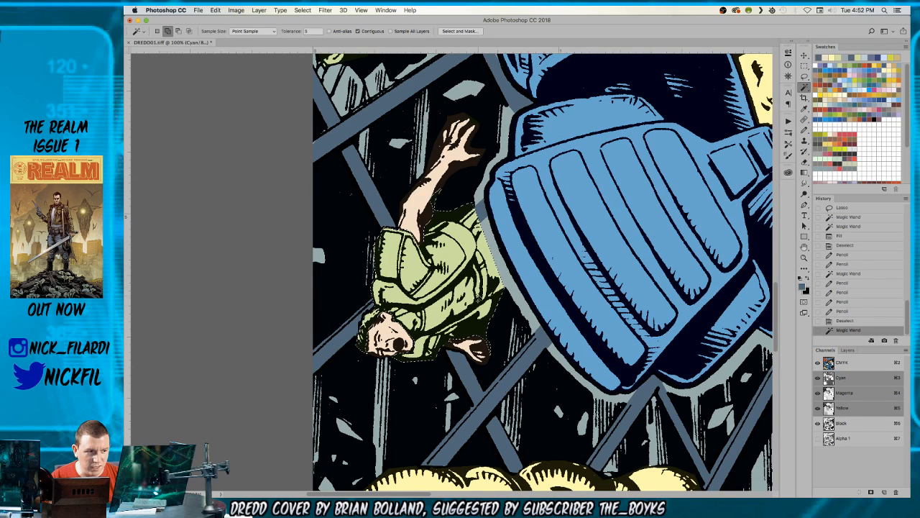
pyautogui.moveTo(546, 288); pyautogui.dragTo(525, 243)
pyautogui.hotkey('alt', 'BackSpace')
pyautogui.hotkey('alt', 'BackSpace')
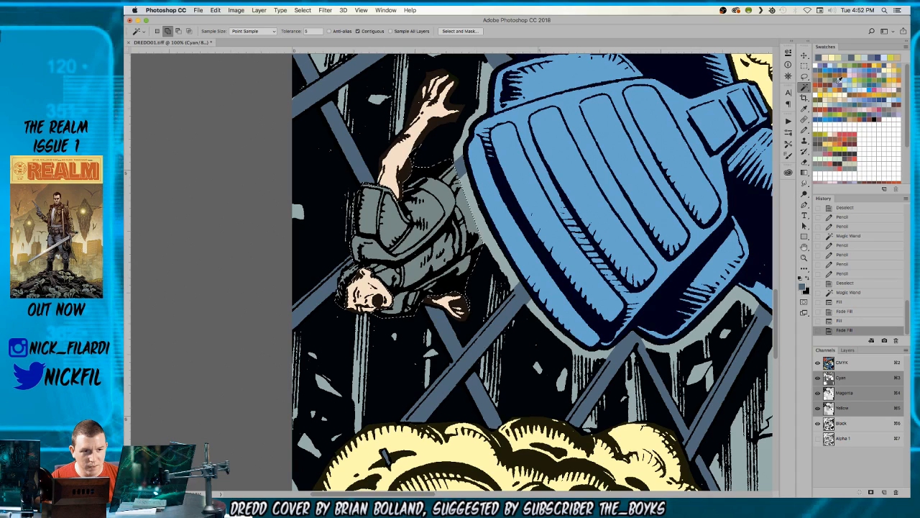
# - Fill the falling man's selected clothing from an orange swatch and fade it to an ochre brown
pyautogui.click(836, 87)
pyautogui.hotkey('alt', 'BackSpace')
pyautogui.click(838, 86)
pyautogui.hotkey('alt', 'BackSpace')
# - Subtract the falling man's sleeves from the clothing selection with the Lasso
pyautogui.press('l')
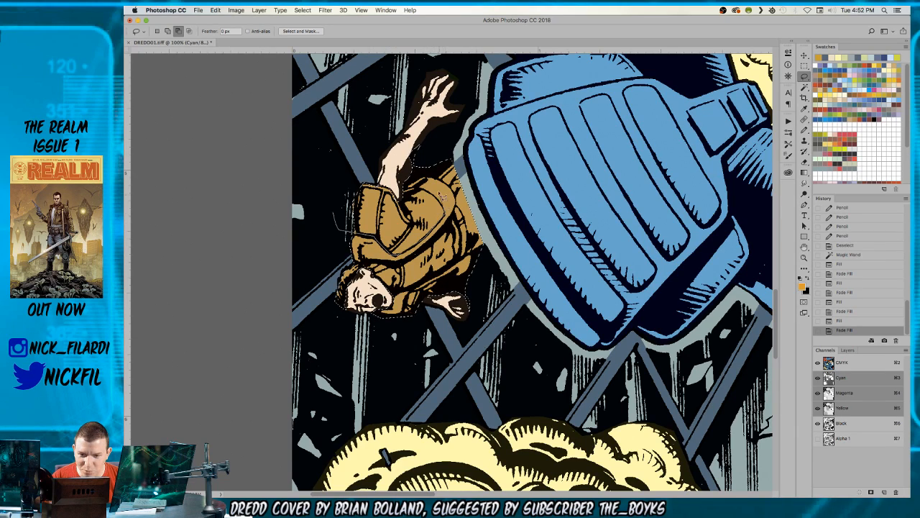
pyautogui.moveTo(362, 171); pyautogui.dragTo(361, 171)
pyautogui.scroll(-2, 533, 271)
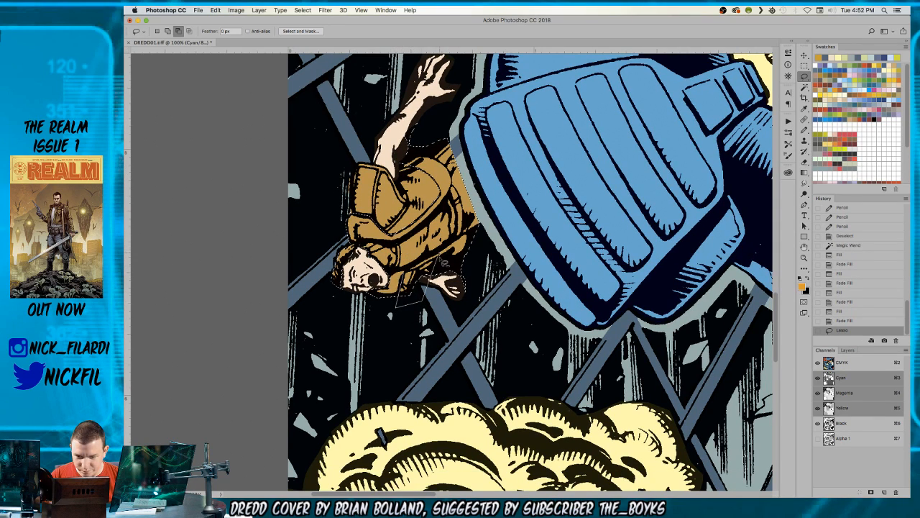
pyautogui.moveTo(437, 257)
pyautogui.mouseDown()
pyautogui.moveTo(430, 267)
pyautogui.moveTo(427, 259)
pyautogui.mouseUp()
pyautogui.scroll(3, 427, 252)
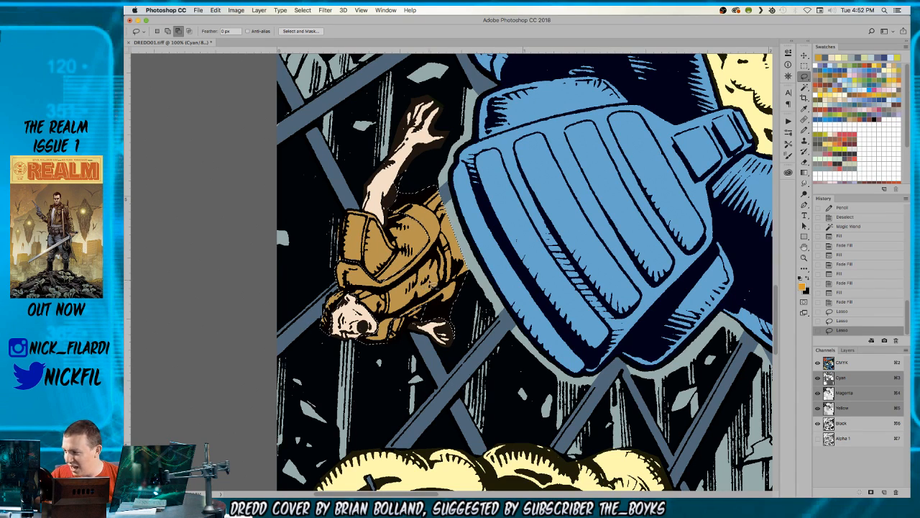
pyautogui.moveTo(447, 292); pyautogui.dragTo(489, 263)
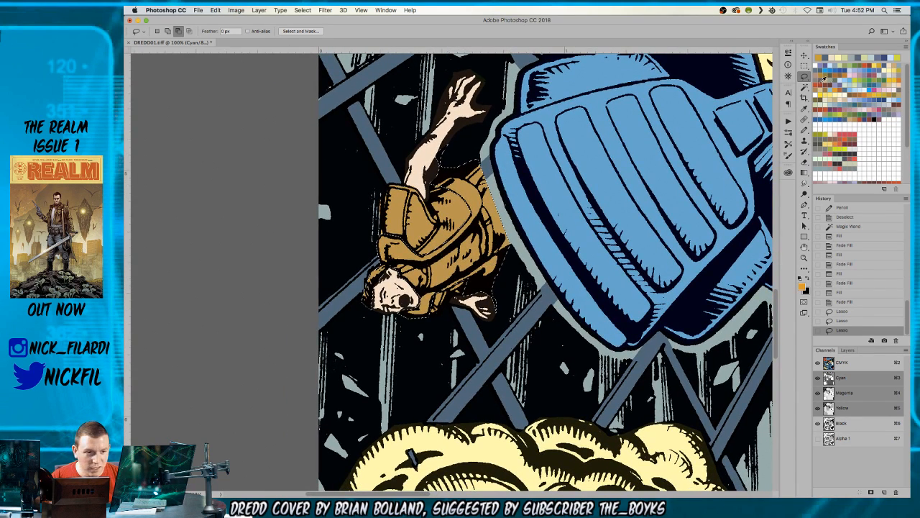
# - Paint the falling man's trousers with a blue-violet swatch color using the Pencil
pyautogui.click(873, 101)
pyautogui.press('b')
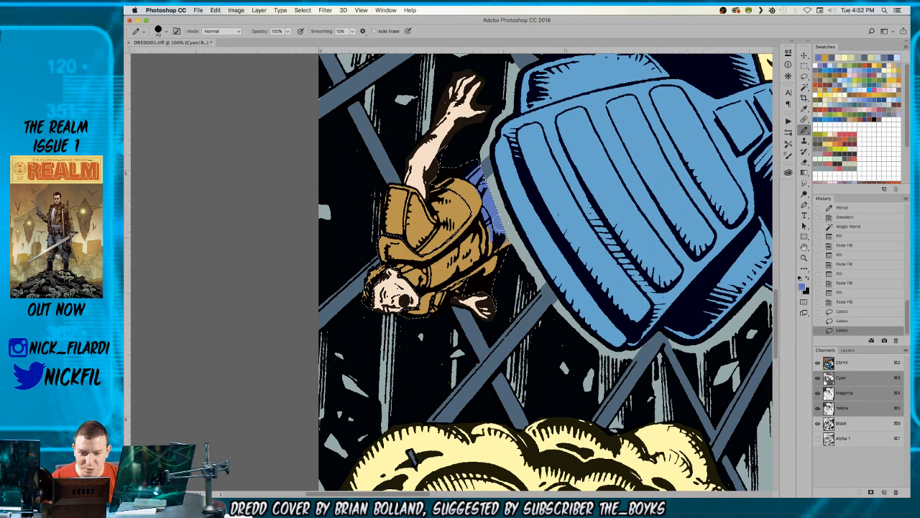
pyautogui.moveTo(505, 240)
pyautogui.mouseDown()
pyautogui.moveTo(483, 243)
pyautogui.moveTo(477, 193)
pyautogui.moveTo(492, 208)
pyautogui.moveTo(526, 178)
pyautogui.moveTo(509, 193)
pyautogui.mouseUp()
pyautogui.keyDown('alt'); pyautogui.click(476, 240); pyautogui.keyUp('alt')
pyautogui.keyDown('alt'); pyautogui.click(483, 179); pyautogui.keyUp('alt')
# - Subtract the trousers from the selection and fill the falling man's vest with a faded gray
pyautogui.press('w')
pyautogui.keyDown('alt'); pyautogui.click(494, 227); pyautogui.keyUp('alt')
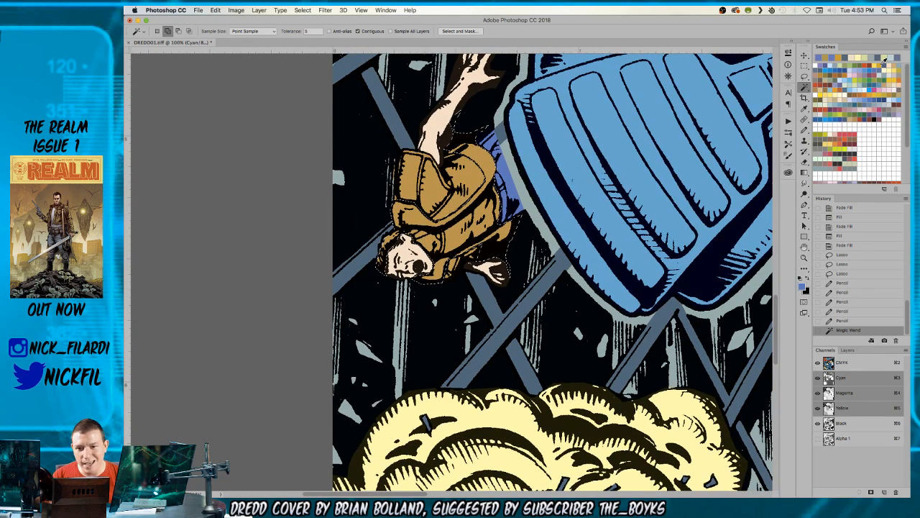
pyautogui.hotkey('alt', 'BackSpace')
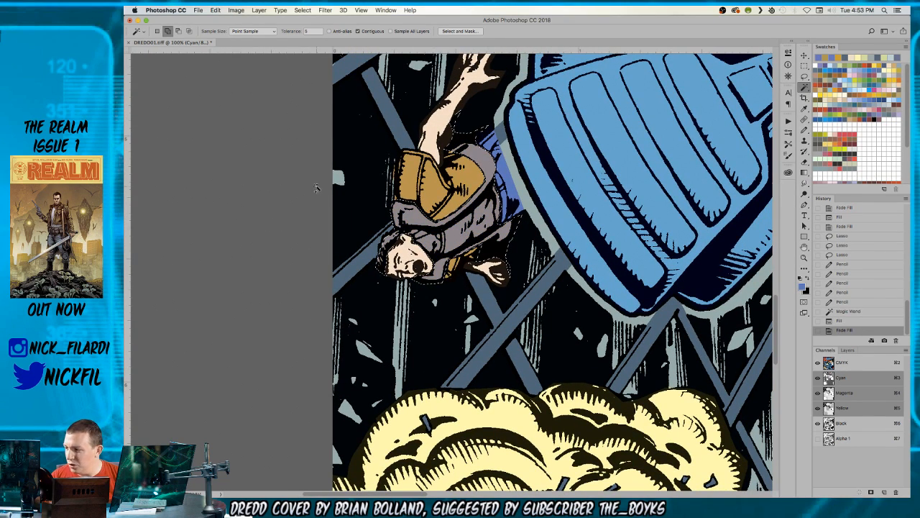
# - Subtract the falling man's upper body and the area around his lower arm from the selection with the Lasso
pyautogui.press('l')
pyautogui.moveTo(460, 147)
pyautogui.mouseDown()
pyautogui.moveTo(460, 103)
pyautogui.moveTo(502, 160)
pyautogui.mouseUp()
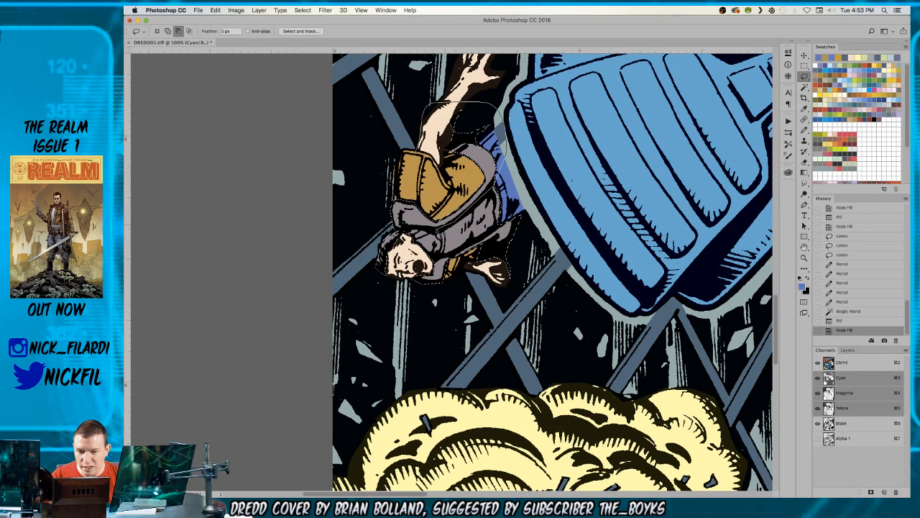
pyautogui.moveTo(381, 226); pyautogui.dragTo(434, 124)
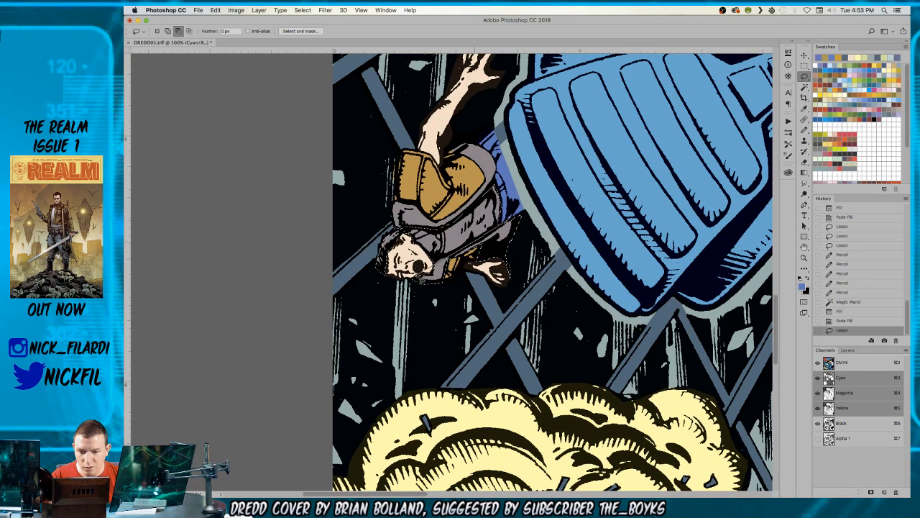
pyautogui.moveTo(431, 284)
pyautogui.mouseDown()
pyautogui.moveTo(588, 238)
pyautogui.moveTo(572, 209)
pyautogui.mouseUp()
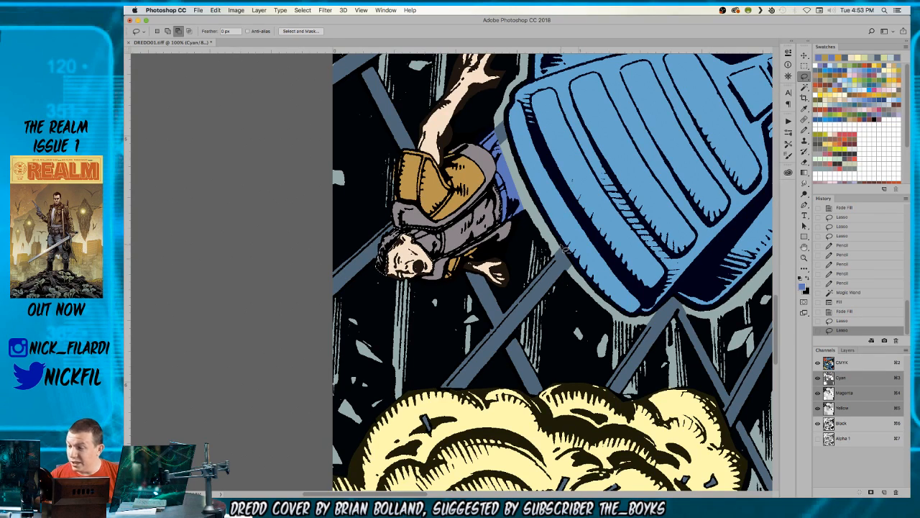
# - Fill the falling man's shirt with a faded white, subtract it from the selection, and paint his neck with his sampled skin color
pyautogui.press('x')
pyautogui.hotkey('alt', 'BackSpace')
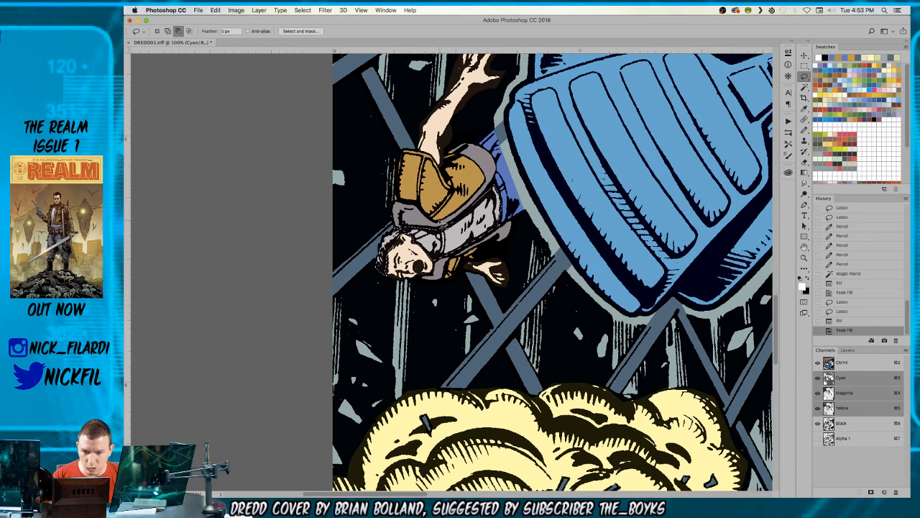
pyautogui.moveTo(440, 266)
pyautogui.mouseDown()
pyautogui.moveTo(541, 167)
pyautogui.moveTo(447, 223)
pyautogui.mouseUp()
pyautogui.press('b')
pyautogui.keyDown('alt'); pyautogui.click(421, 251); pyautogui.keyUp('alt')
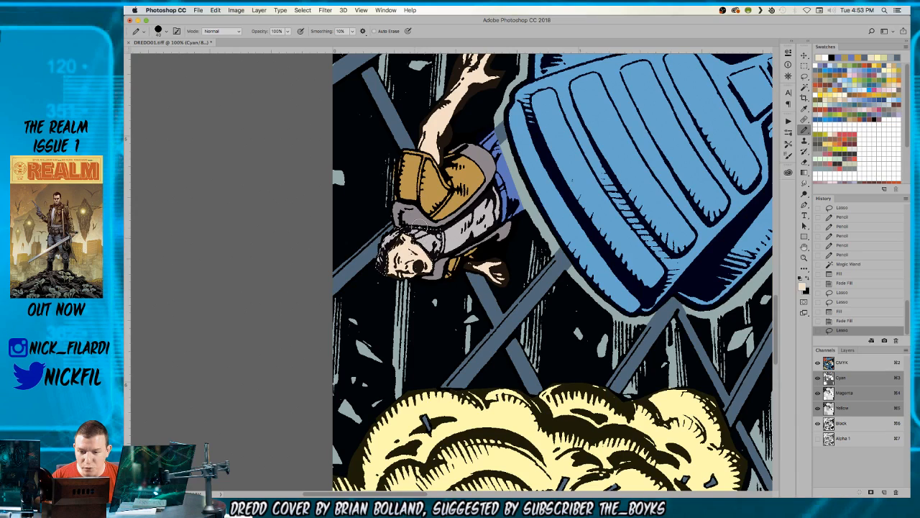
pyautogui.moveTo(449, 275)
pyautogui.mouseDown()
pyautogui.moveTo(454, 280)
pyautogui.moveTo(453, 208)
pyautogui.mouseUp()
# - Isolate the falling man's hair with the Lasso, fill it with a faded reddish brown swatch color, and deselect
pyautogui.press('l')
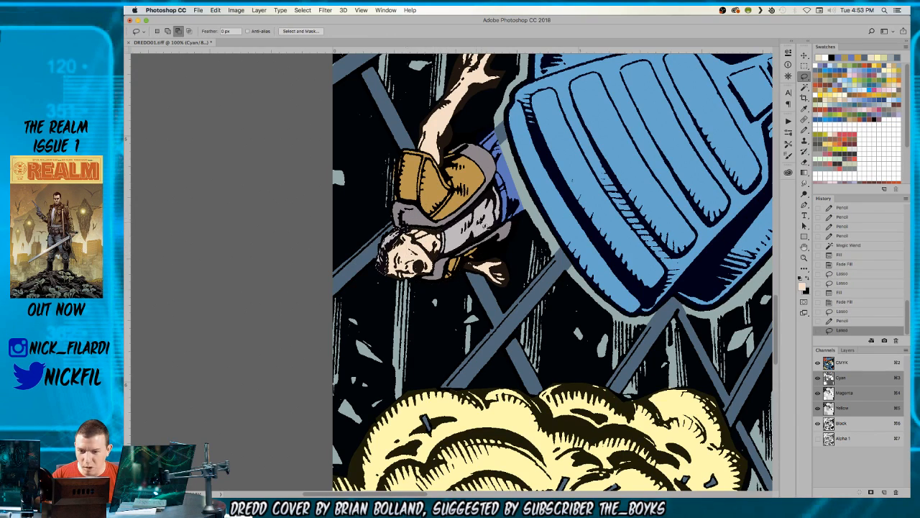
pyautogui.click(869, 64)
pyautogui.hotkey('alt', 'BackSpace')
pyautogui.hotkey('alt', 'BackSpace')
pyautogui.press('super+d')
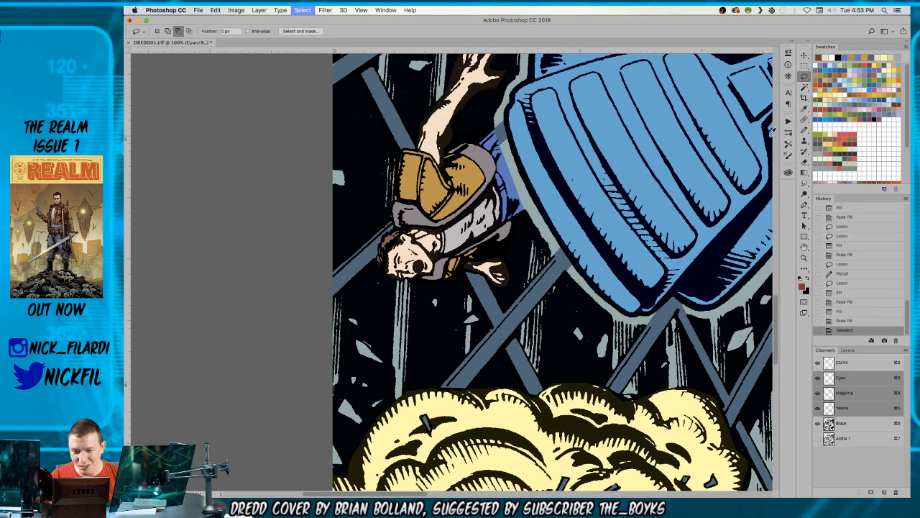
# - Examine the recolored falling man up close and against the whole cover
pyautogui.press('z')
pyautogui.keyDown('alt'); pyautogui.click(490, 252); pyautogui.keyUp('alt')
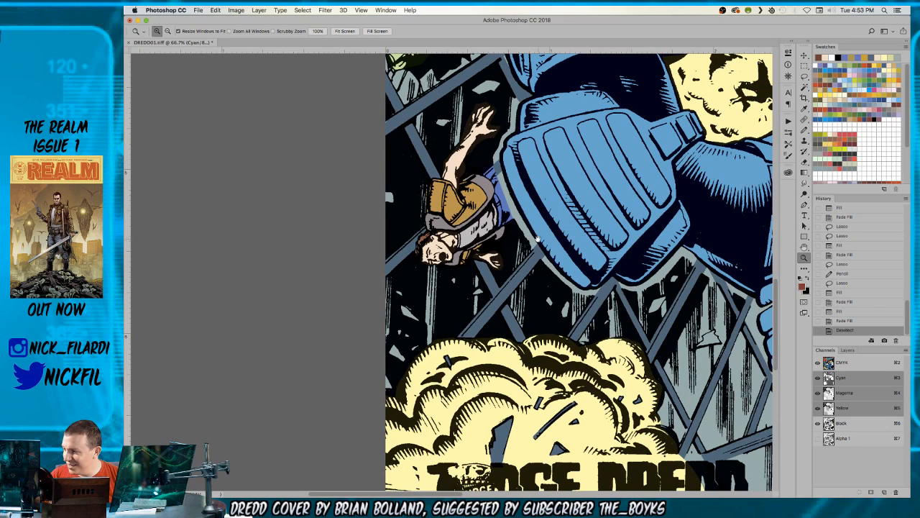
pyautogui.hscroll(5, 504, 240)
pyautogui.scroll(2, 390, 260)
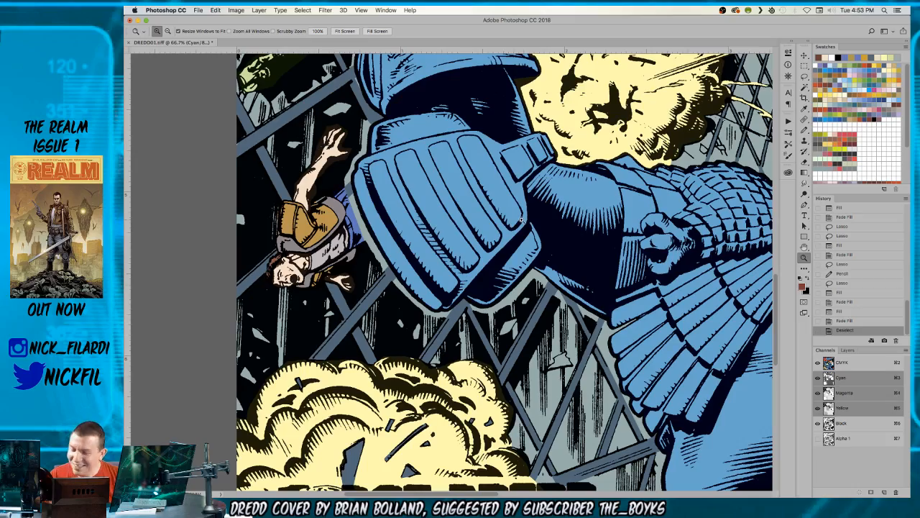
pyautogui.click(303, 243)
pyautogui.moveTo(345, 204); pyautogui.dragTo(380, 226)
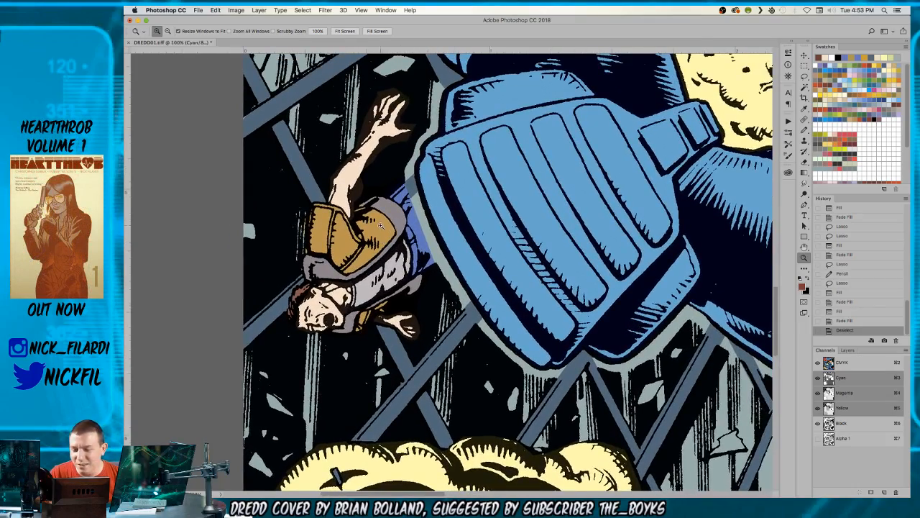
pyautogui.keyDown('alt'); pyautogui.click(383, 219); pyautogui.keyUp('alt')
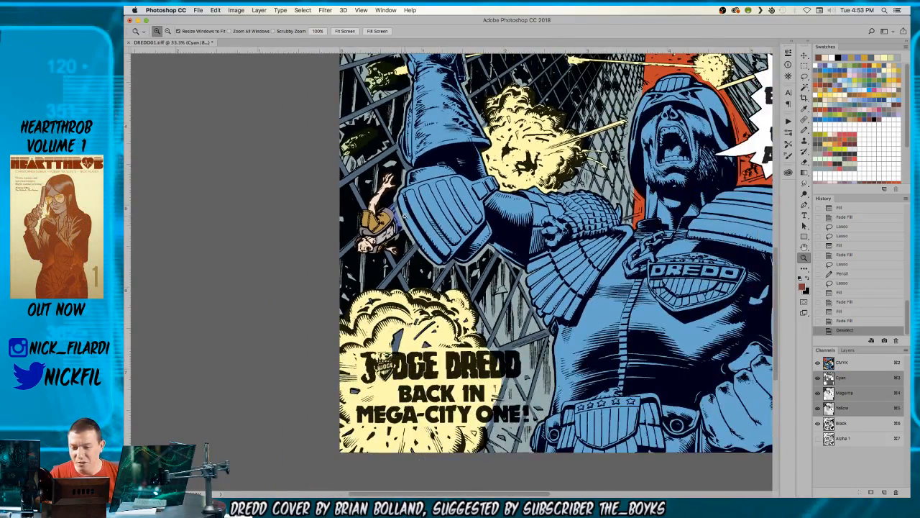
pyautogui.moveTo(440, 221); pyautogui.dragTo(390, 261)
pyautogui.keyDown('alt'); pyautogui.click(362, 252); pyautogui.keyUp('alt')
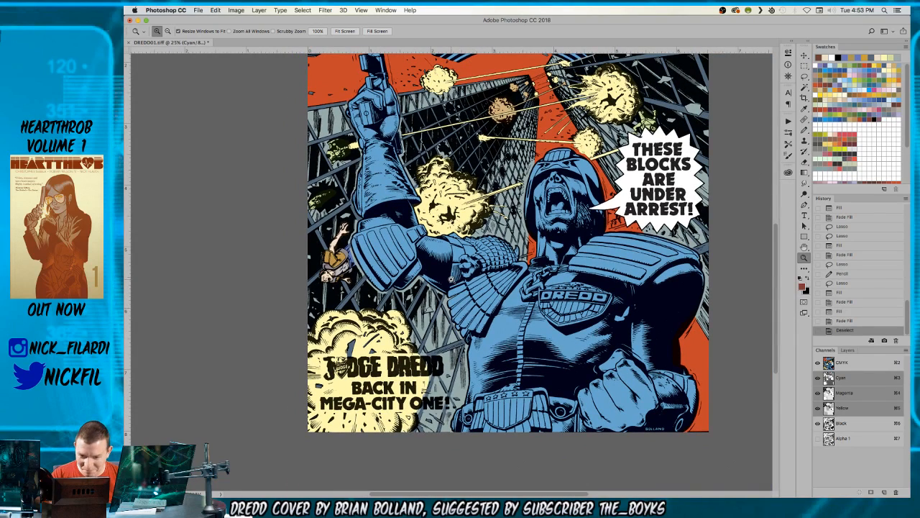
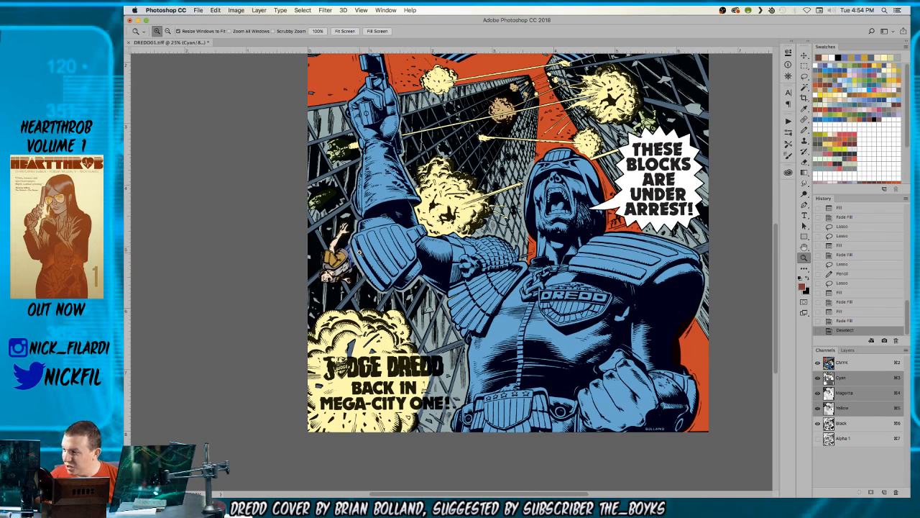
# - Select the green falling figure above the speech balloon with the Magic Wand
pyautogui.moveTo(641, 117); pyautogui.dragTo(531, 168)
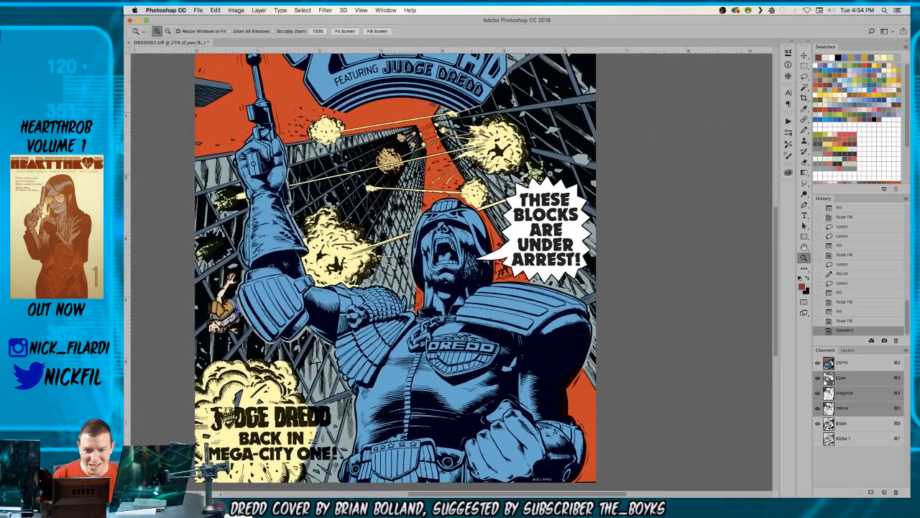
pyautogui.click(551, 173)
pyautogui.click(548, 170)
pyautogui.click(548, 170)
pyautogui.click(548, 169)
pyautogui.press('w')
pyautogui.click(453, 211)
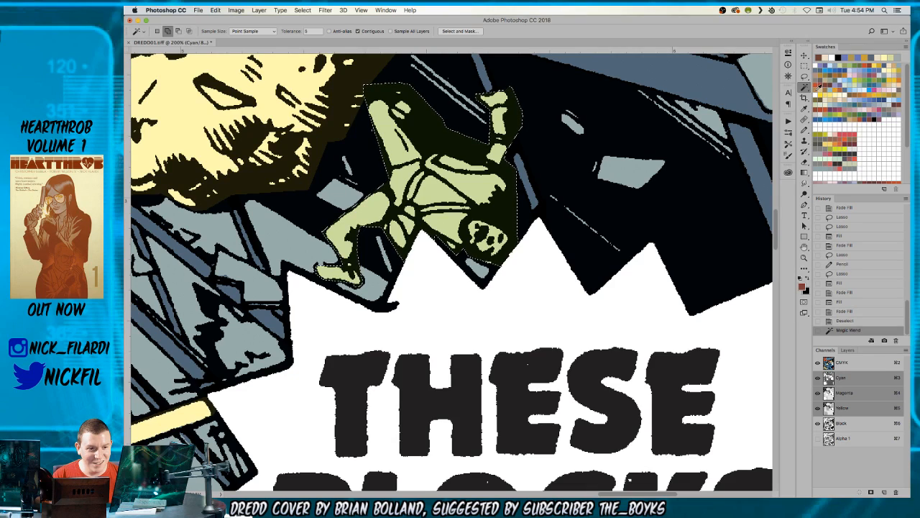
# - Paint the falling figure's face, hand and upper arm with a tan brown swatch color using the Pencil
pyautogui.click(818, 87)
pyautogui.press('b')
pyautogui.moveTo(508, 252); pyautogui.dragTo(497, 239)
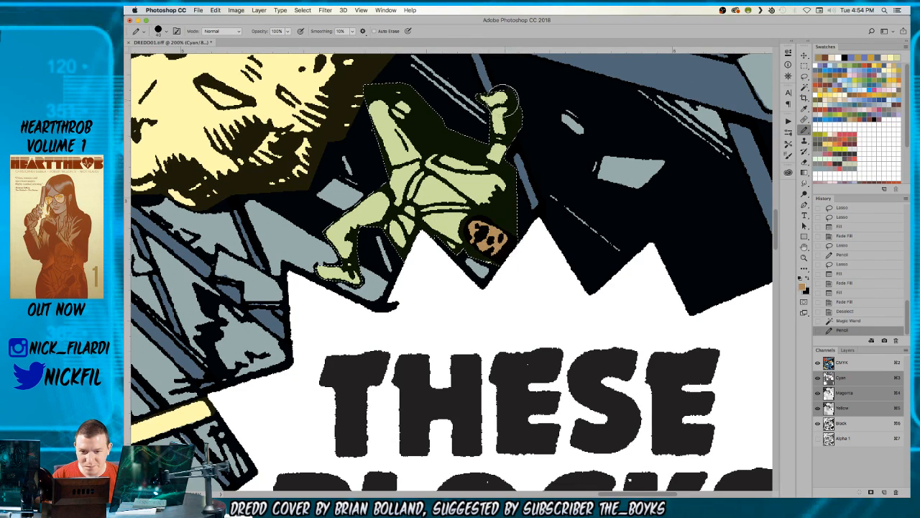
pyautogui.click(501, 86)
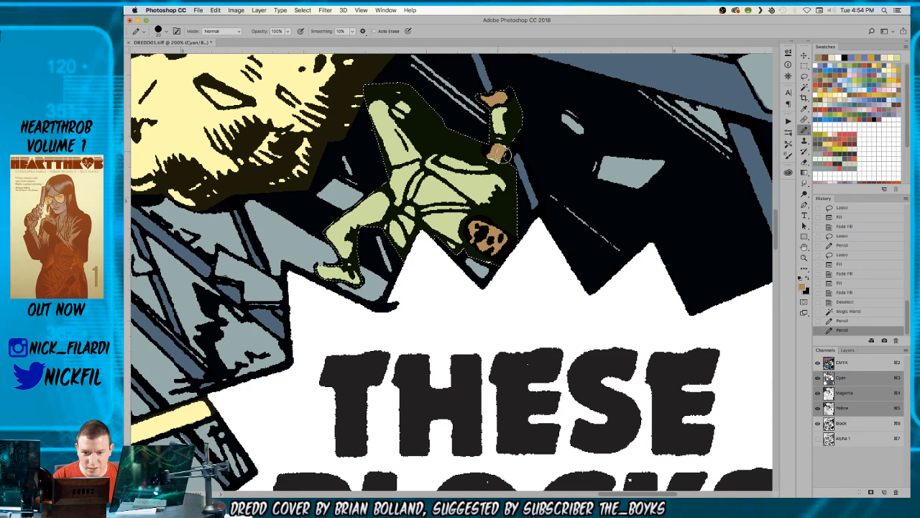
pyautogui.click(492, 151)
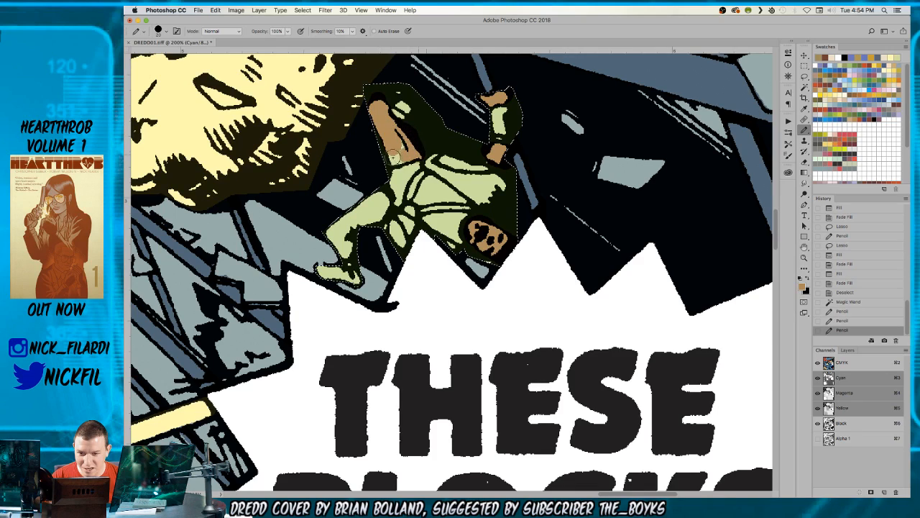
# - Paint both of the falling figure's legs tan brown with the Pencil, touching up the edges with sampled colors
pyautogui.click(400, 143)
pyautogui.keyDown('alt'); pyautogui.click(403, 177); pyautogui.keyUp('alt')
pyautogui.click(407, 115)
pyautogui.keyDown('alt'); pyautogui.click(399, 141); pyautogui.keyUp('alt')
pyautogui.keyDown('alt'); pyautogui.click(403, 109); pyautogui.keyUp('alt')
pyautogui.click(412, 120)
pyautogui.keyDown('alt'); pyautogui.click(380, 119); pyautogui.keyUp('alt')
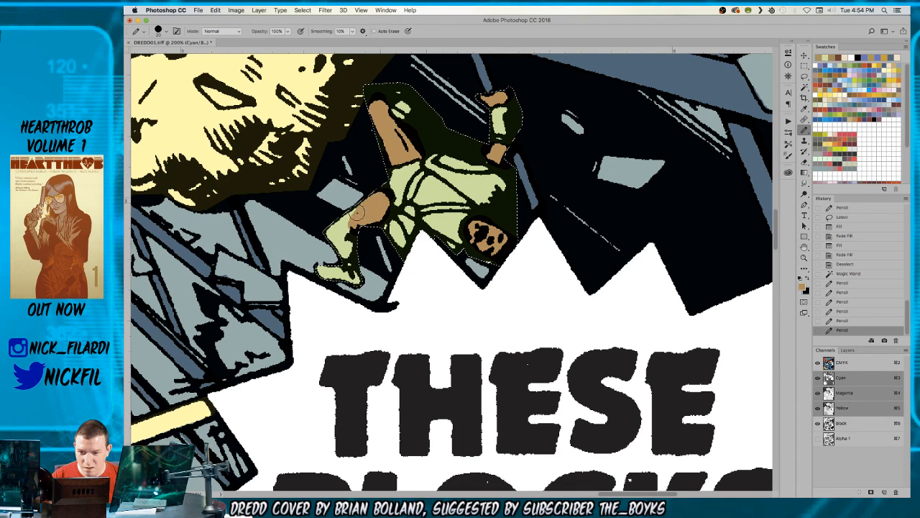
pyautogui.moveTo(332, 232); pyautogui.dragTo(339, 263)
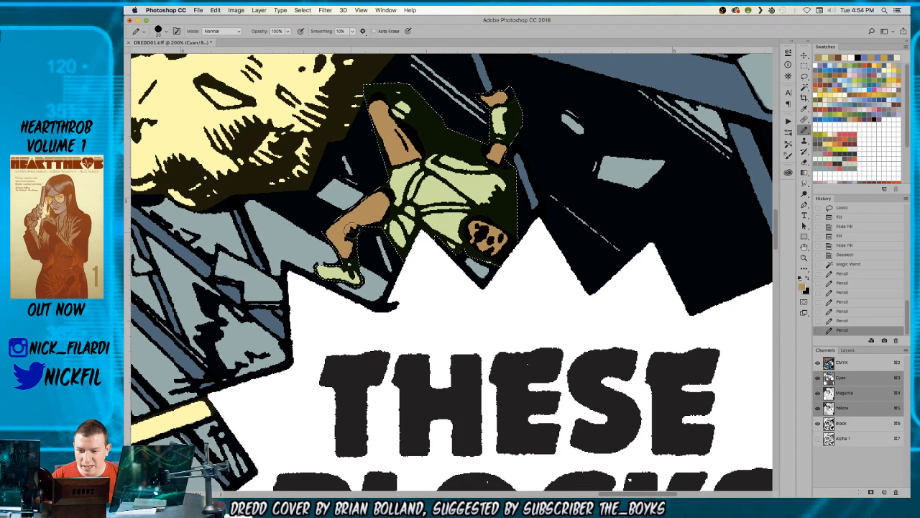
pyautogui.moveTo(386, 204); pyautogui.dragTo(390, 206)
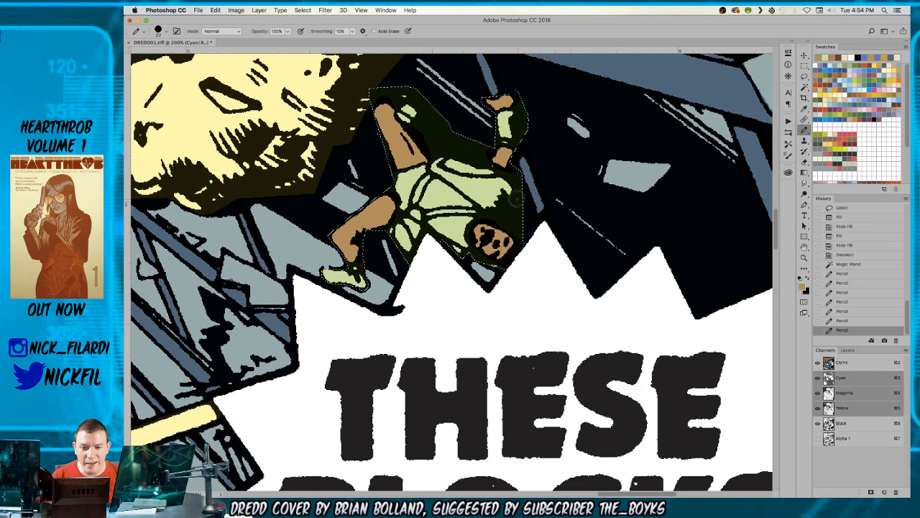
# - Paint the falling figure's bare torso tan brown and touch up the adjoining clothing with its sampled pale green
pyautogui.moveTo(511, 197); pyautogui.dragTo(564, 185)
pyautogui.moveTo(489, 177)
pyautogui.mouseDown()
pyautogui.moveTo(479, 190)
pyautogui.moveTo(489, 175)
pyautogui.moveTo(520, 184)
pyautogui.mouseUp()
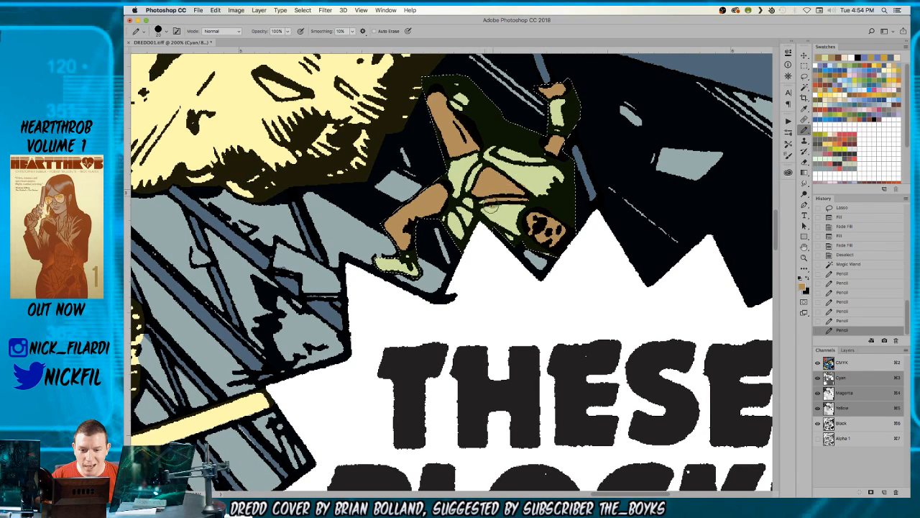
pyautogui.click(523, 231)
pyautogui.keyDown('alt'); pyautogui.click(519, 175); pyautogui.keyUp('alt')
pyautogui.moveTo(516, 173)
pyautogui.mouseDown()
pyautogui.moveTo(524, 218)
pyautogui.moveTo(497, 184)
pyautogui.moveTo(528, 204)
pyautogui.mouseUp()
pyautogui.keyDown('alt'); pyautogui.click(506, 187); pyautogui.keyUp('alt')
pyautogui.keyDown('alt'); pyautogui.click(545, 181); pyautogui.keyUp('alt')
pyautogui.moveTo(504, 238); pyautogui.dragTo(515, 248)
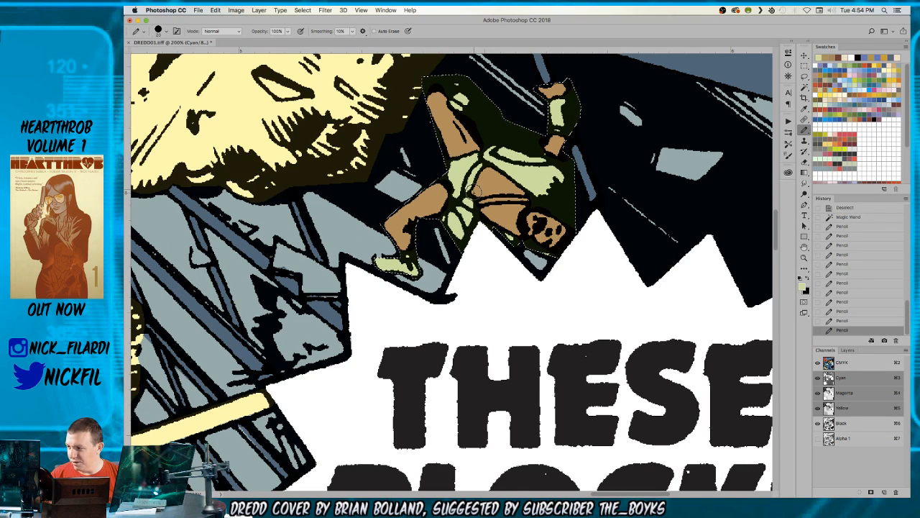
# - Paint the falling figure's shorts with a near-white swatch color using the Pencil
pyautogui.scroll(3, 479, 146)
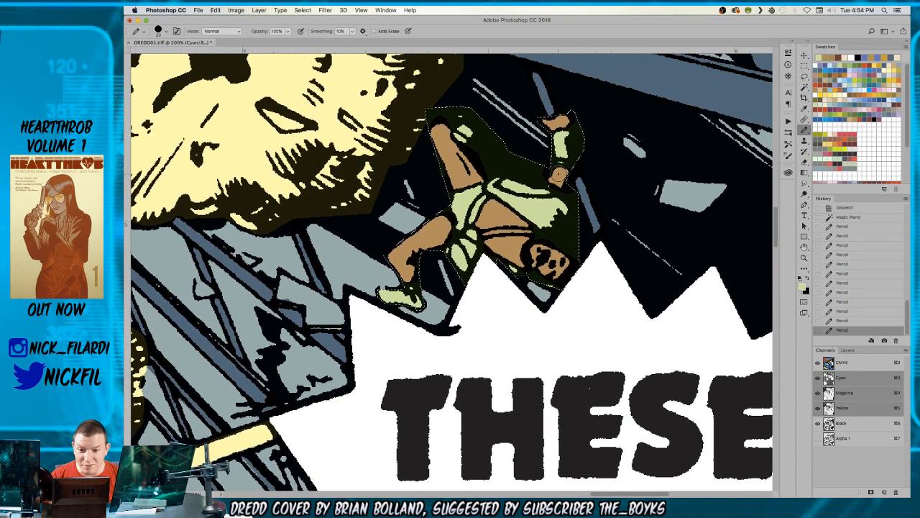
pyautogui.click(863, 92)
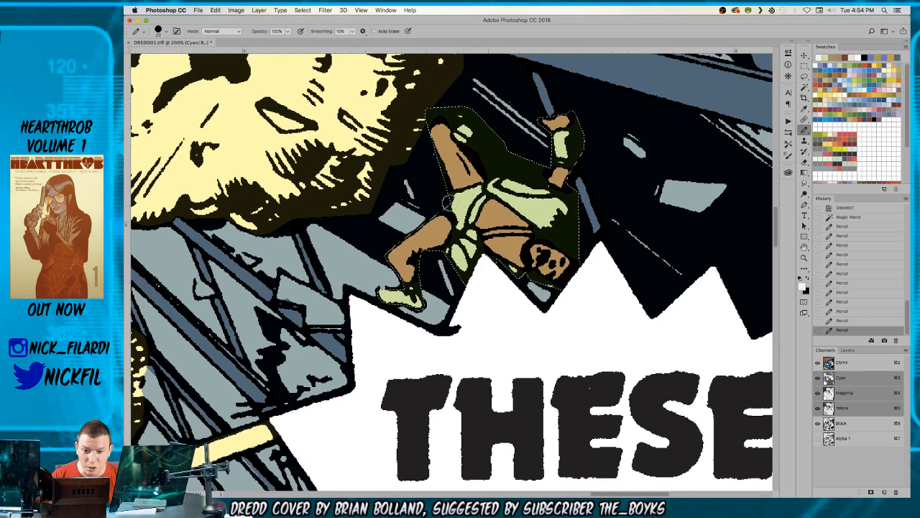
pyautogui.moveTo(456, 200)
pyautogui.mouseDown()
pyautogui.moveTo(469, 204)
pyautogui.moveTo(464, 228)
pyautogui.mouseUp()
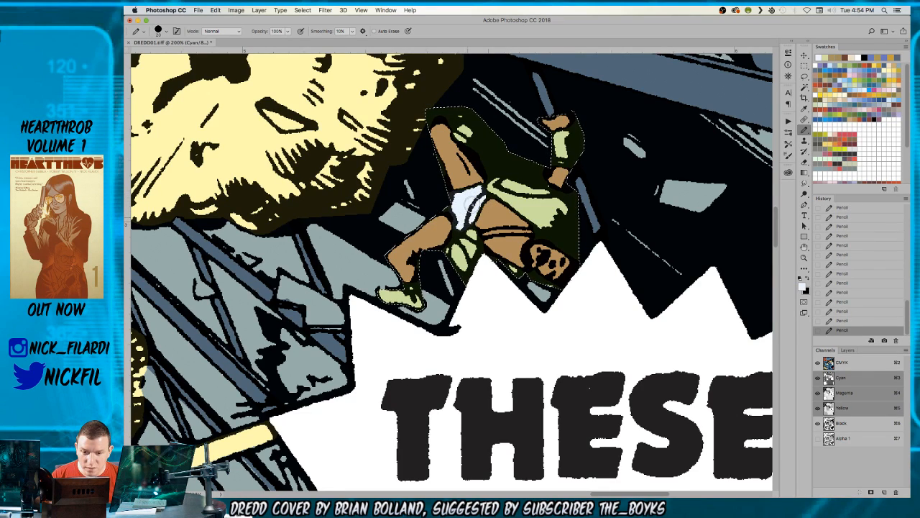
# - Subtract the falling figure's painted skin areas from the selection with the Magic Wand, leaving the green clothing selected
pyautogui.press('w')
pyautogui.press('super+minus')
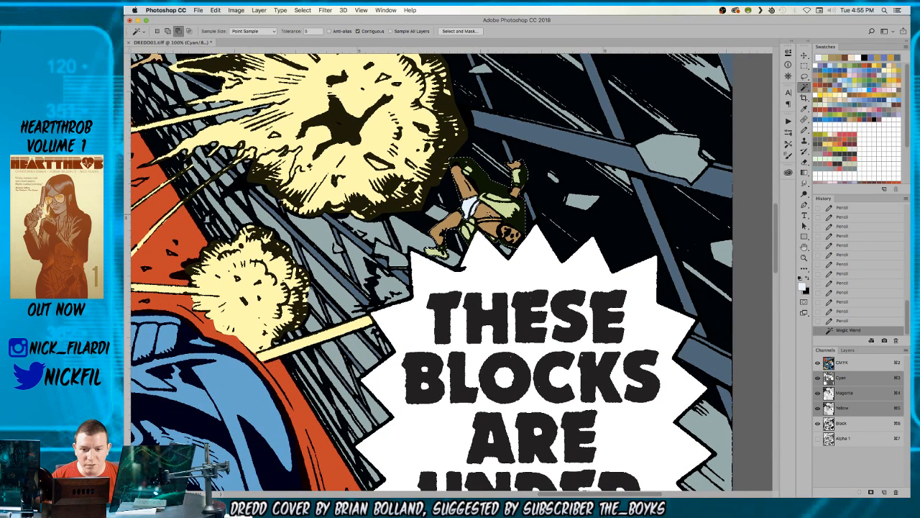
pyautogui.keyDown('alt'); pyautogui.click(466, 186); pyautogui.keyUp('alt')
pyautogui.keyDown('alt'); pyautogui.click(492, 215); pyautogui.keyUp('alt')
pyautogui.keyDown('alt'); pyautogui.click(515, 178); pyautogui.keyUp('alt')
pyautogui.keyDown('alt'); pyautogui.click(516, 167); pyautogui.keyUp('alt')
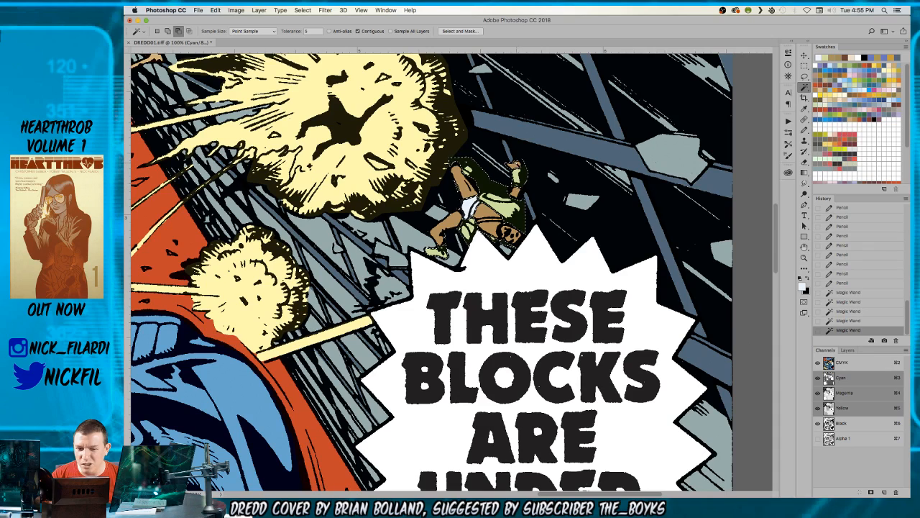
# - Try filling the falling figure's selected clothing with a faded gray
pyautogui.click(884, 99)
pyautogui.hotkey('alt', 'BackSpace')
pyautogui.hotkey('ctrl', 'shift', 'f')
pyautogui.press('Return')
# - Try a light blue swatch color on the falling figure's clothing, applying the faded fill twice
pyautogui.click(849, 89)
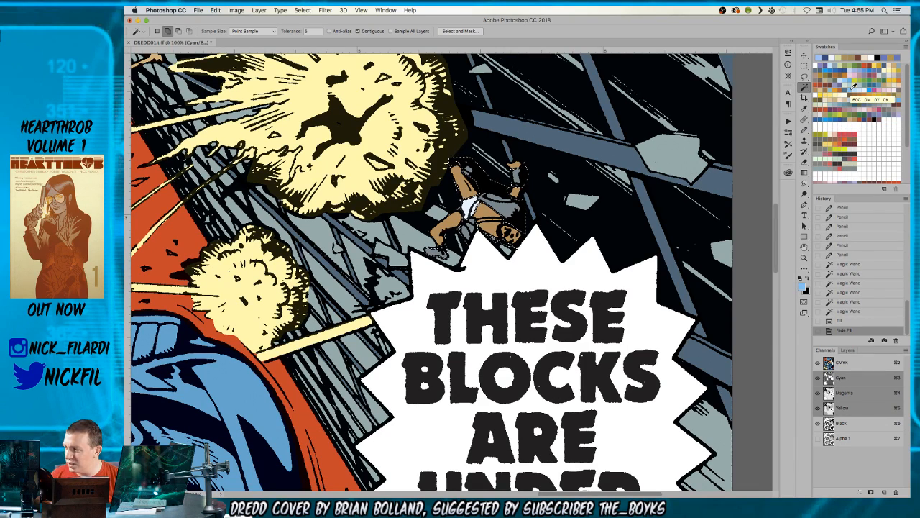
pyautogui.hotkey('alt', 'BackSpace')
pyautogui.hotkey('ctrl', 'shift', 'f')
pyautogui.press('Return')
pyautogui.hotkey('alt', 'BackSpace')
pyautogui.hotkey('ctrl', 'shift', 'f')
pyautogui.press('Return')
# - Fill the falling figure's selected clothing with a yellow swatch color, fading the fill and applying it again
pyautogui.click(839, 88)
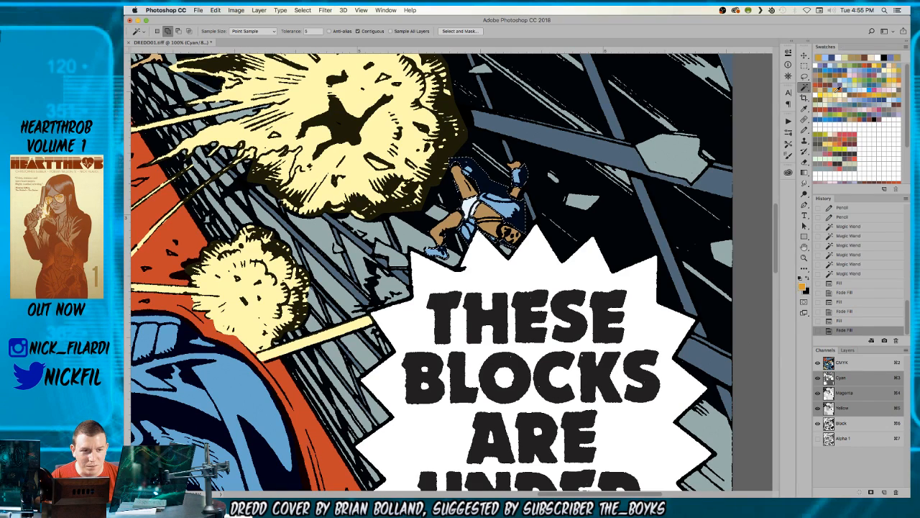
pyautogui.click(833, 90)
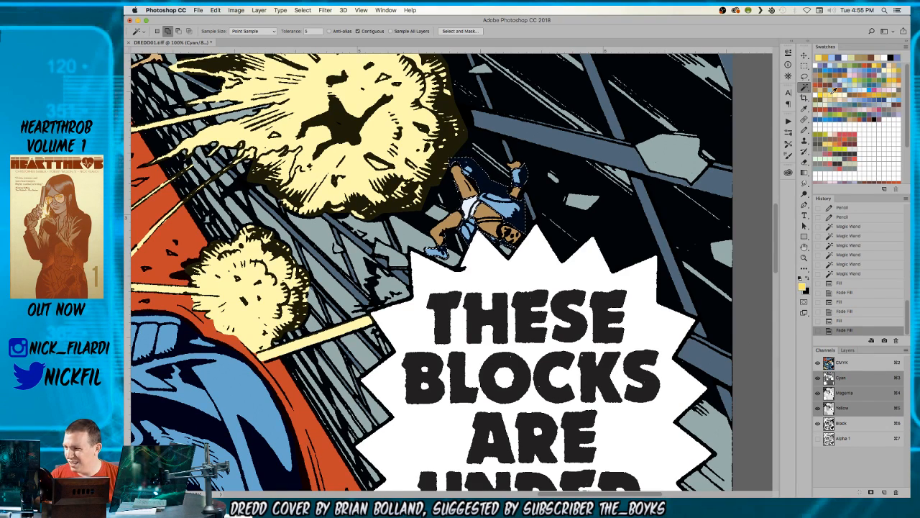
pyautogui.hotkey('alt', 'BackSpace')
pyautogui.hotkey('ctrl', 'shift', 'f')
pyautogui.press('Return')
pyautogui.hotkey('alt', 'BackSpace')
pyautogui.hotkey('alt', 'BackSpace')
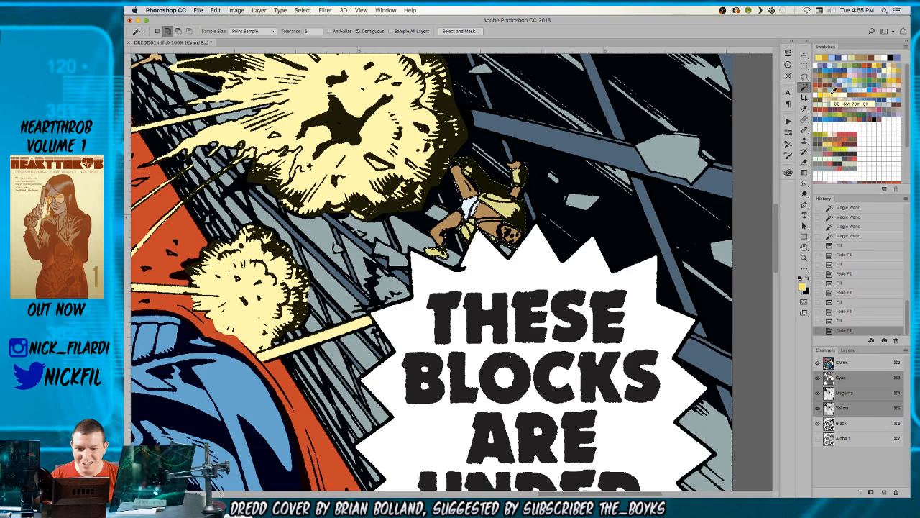
# - Try dabbing a pale green swatch color on the falling figure's raised arm with the Pencil, and undo it
pyautogui.press('super+d')
pyautogui.press('z')
pyautogui.keyDown('alt'); pyautogui.click(483, 240); pyautogui.keyUp('alt')
pyautogui.hotkey('ctrl', 'z')
pyautogui.press('b')
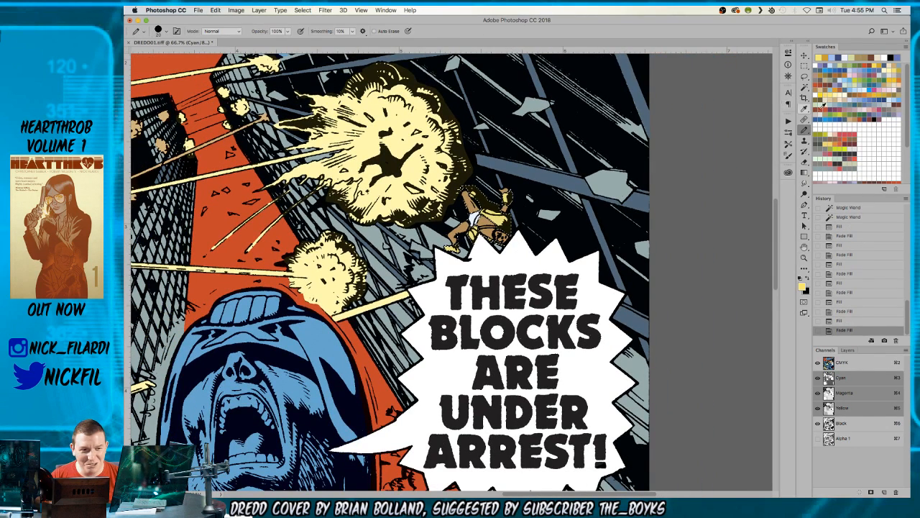
pyautogui.click(854, 84)
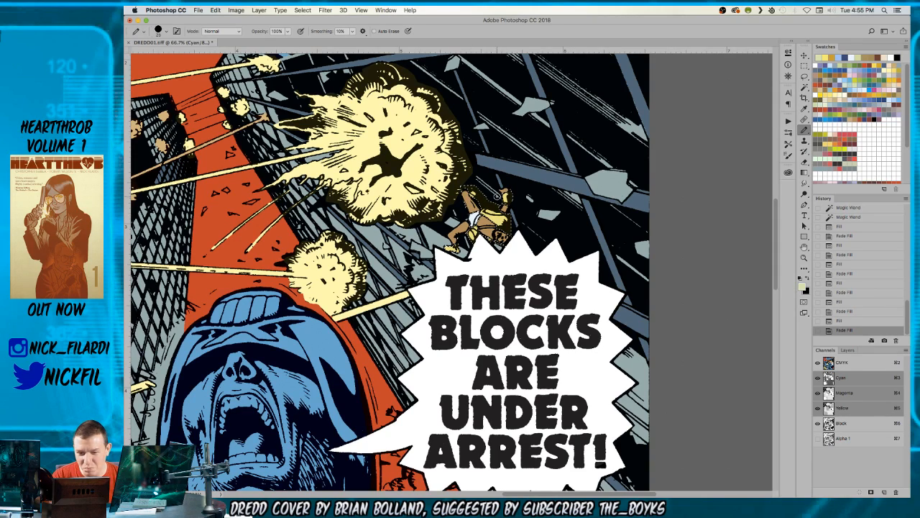
pyautogui.click(510, 195)
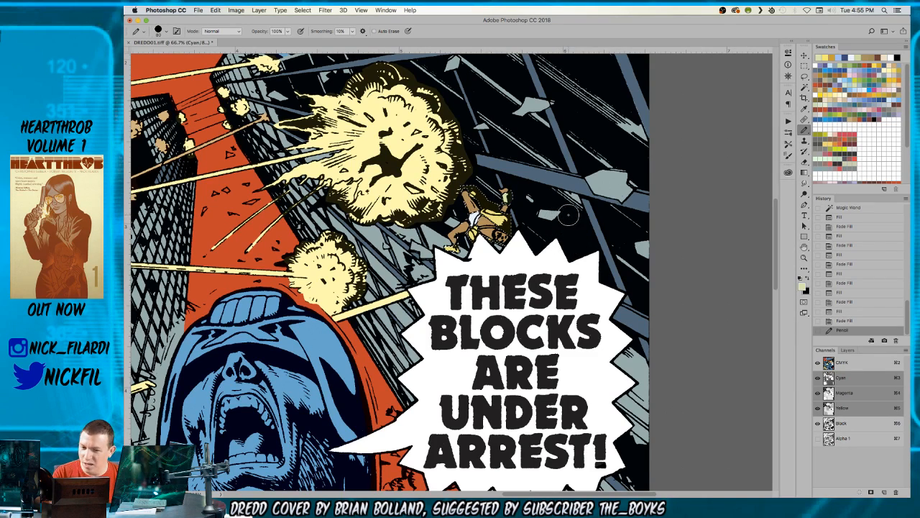
pyautogui.press('super+z')
# - Deselect the falling figure's clothing and check the new colors against the whole cover
pyautogui.press('super+d')
pyautogui.press('z')
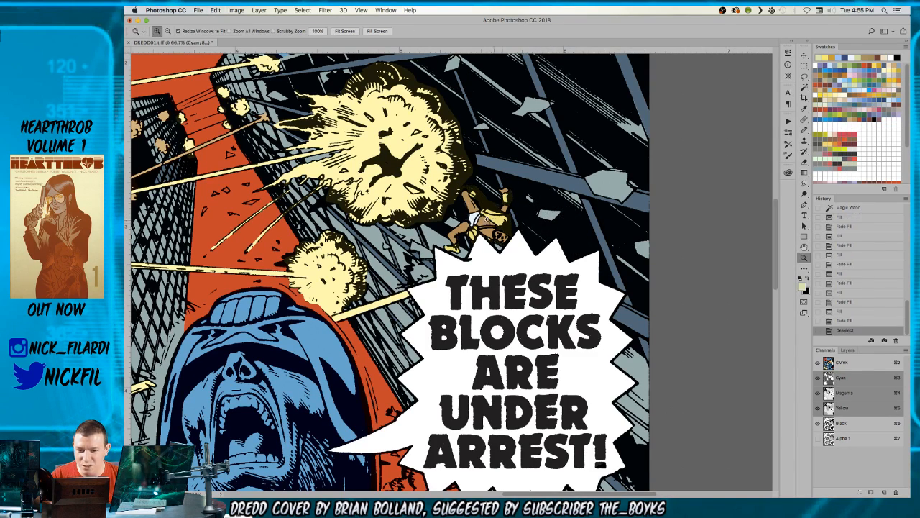
pyautogui.keyDown('alt'); pyautogui.click(486, 202); pyautogui.keyUp('alt')
pyautogui.keyDown('alt'); pyautogui.click(486, 205); pyautogui.keyUp('alt')
pyautogui.moveTo(404, 248); pyautogui.dragTo(529, 157)
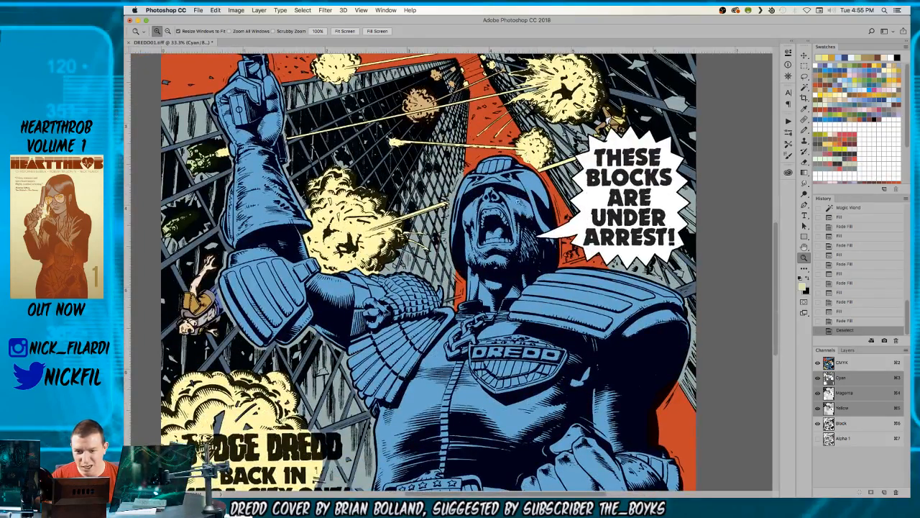
pyautogui.keyDown('alt'); pyautogui.click(529, 156); pyautogui.keyUp('alt')
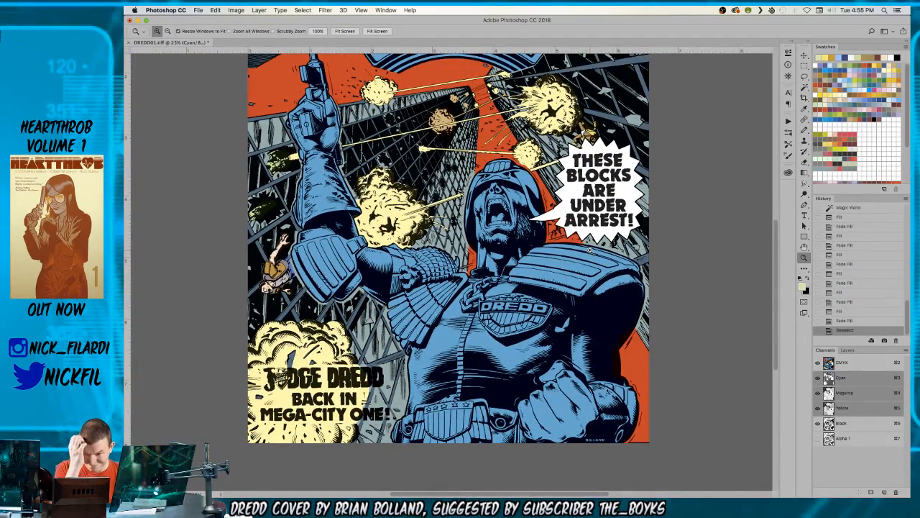
# - Select Dredd's whole figure with the Magic Wand, fill it with a dark slate blue using faded fills, and save the file
pyautogui.scroll(5, 496, 140)
pyautogui.scroll(-5, 496, 140)
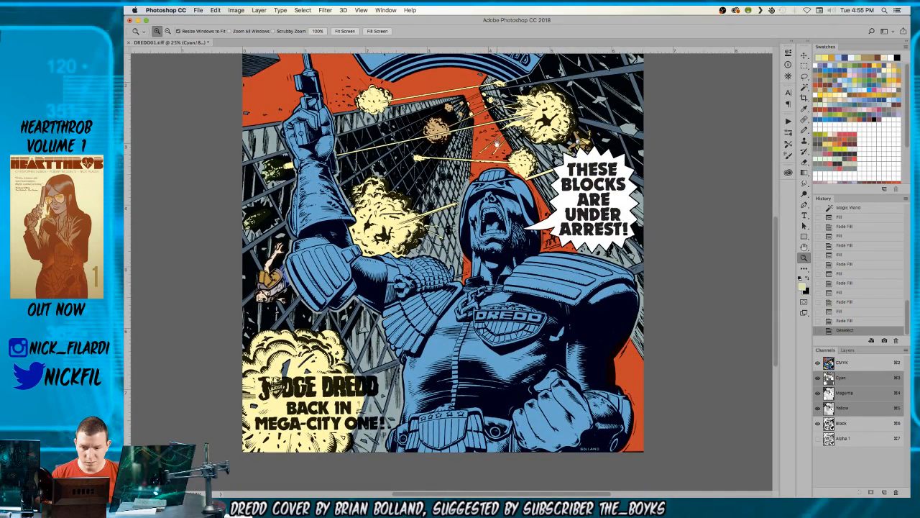
pyautogui.press('w')
pyautogui.click(509, 310)
pyautogui.click(822, 68)
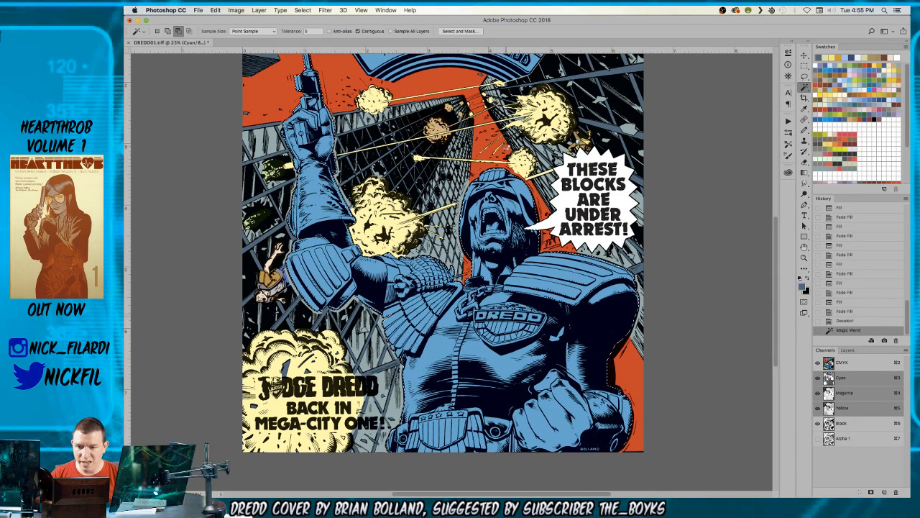
pyautogui.hotkey('alt', 'BackSpace')
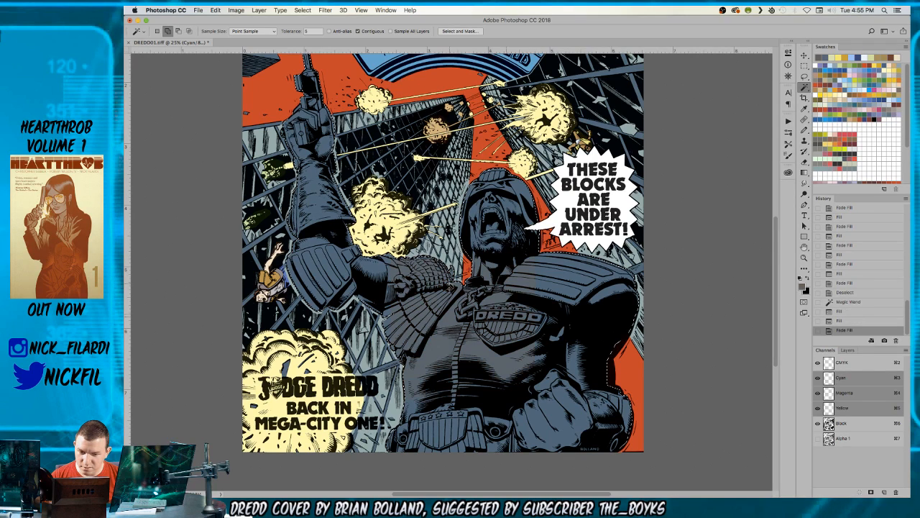
pyautogui.press('super+s')
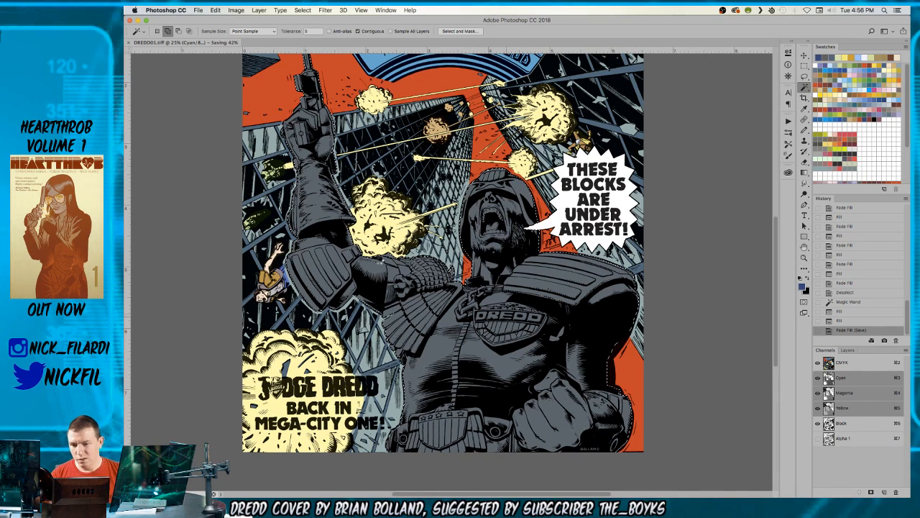
pyautogui.hotkey('alt', 'BackSpace')
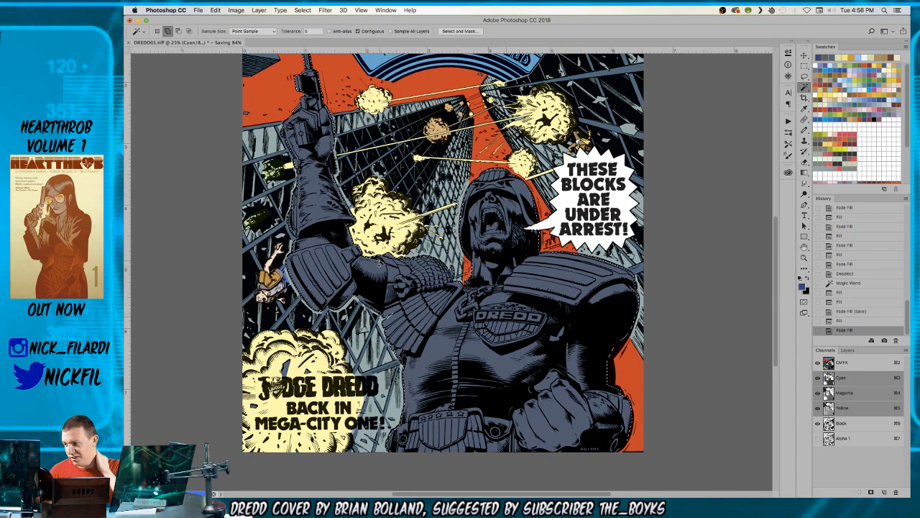
# - Subtract the jumpsuit's torso between the feathered shoulder piece, zipper and belt from the Dredd selection with the Lasso
pyautogui.press('z')
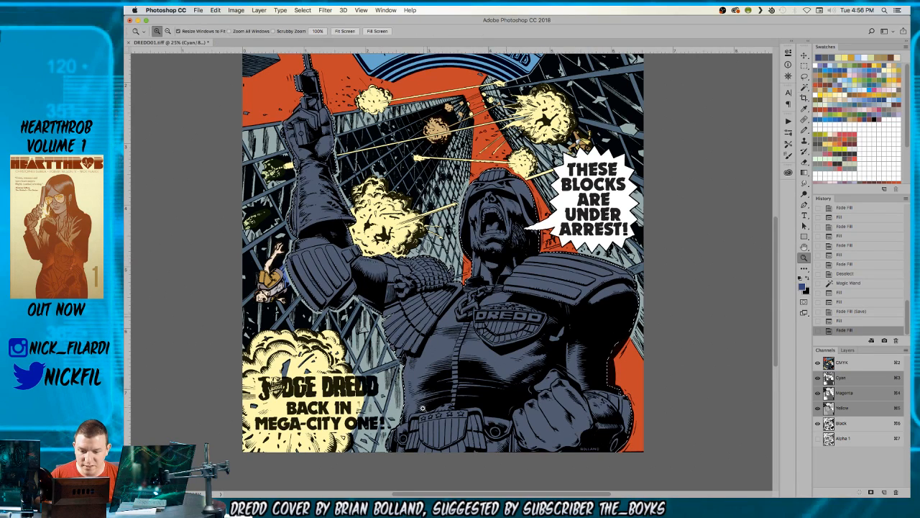
pyautogui.click(404, 370)
pyautogui.click(405, 369)
pyautogui.press('l')
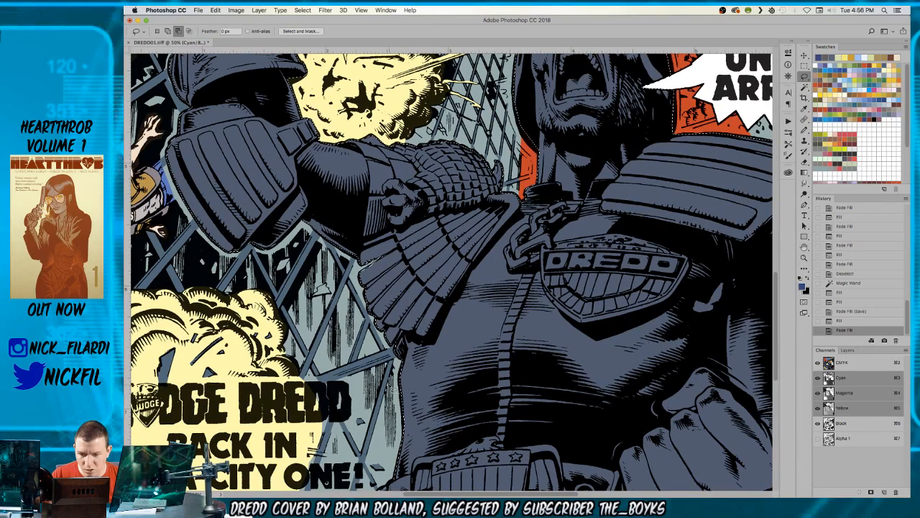
pyautogui.moveTo(404, 338)
pyautogui.mouseDown()
pyautogui.moveTo(425, 339)
pyautogui.moveTo(463, 297)
pyautogui.moveTo(471, 270)
pyautogui.moveTo(524, 205)
pyautogui.moveTo(523, 214)
pyautogui.moveTo(519, 201)
pyautogui.moveTo(556, 209)
pyautogui.moveTo(520, 198)
pyautogui.moveTo(565, 189)
pyautogui.moveTo(573, 201)
pyautogui.moveTo(535, 216)
pyautogui.moveTo(460, 291)
pyautogui.moveTo(464, 311)
pyautogui.moveTo(361, 447)
pyautogui.moveTo(371, 411)
pyautogui.mouseUp()
pyautogui.moveTo(466, 288)
pyautogui.mouseDown()
pyautogui.moveTo(451, 297)
pyautogui.moveTo(466, 281)
pyautogui.moveTo(460, 345)
pyautogui.moveTo(394, 431)
pyautogui.mouseUp()
pyautogui.moveTo(391, 471)
pyautogui.mouseDown()
pyautogui.moveTo(394, 485)
pyautogui.moveTo(417, 480)
pyautogui.moveTo(418, 462)
pyautogui.moveTo(453, 460)
pyautogui.moveTo(443, 458)
pyautogui.moveTo(502, 428)
pyautogui.moveTo(501, 353)
pyautogui.moveTo(530, 271)
pyautogui.mouseUp()
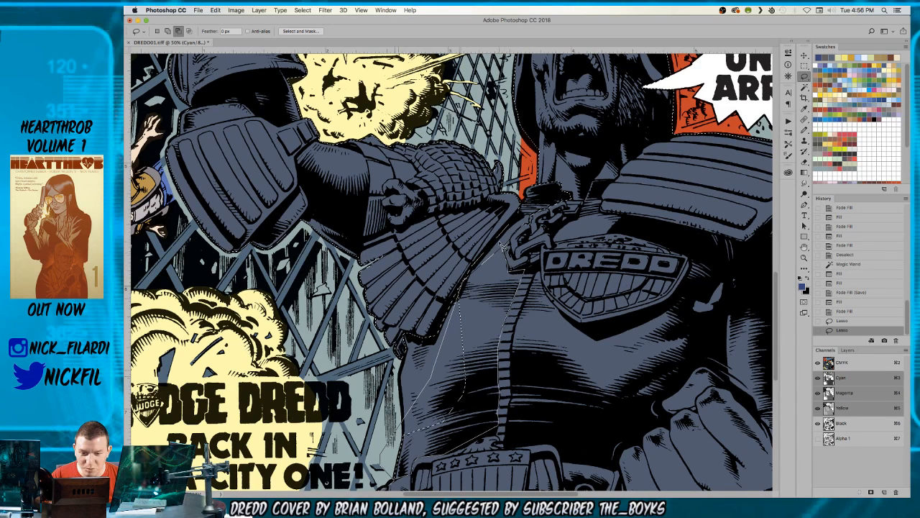
pyautogui.moveTo(495, 250); pyautogui.dragTo(497, 251)
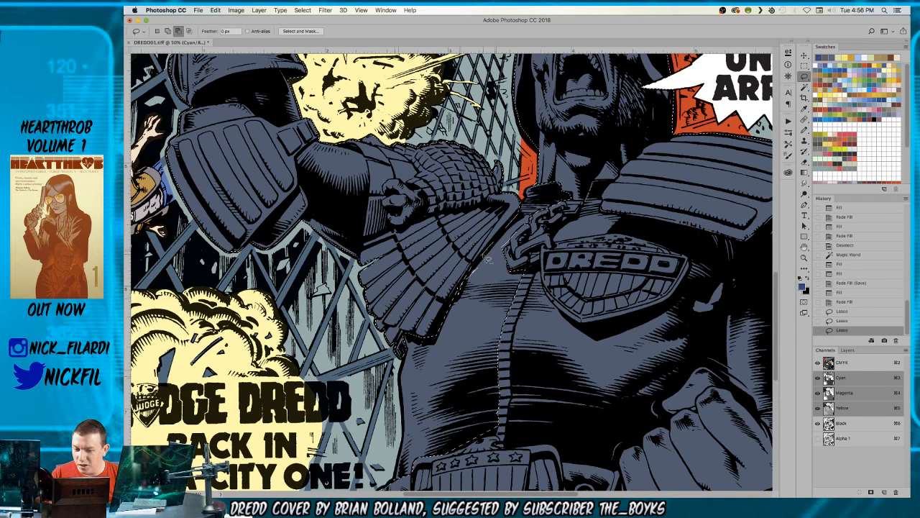
pyautogui.moveTo(488, 267); pyautogui.dragTo(506, 274)
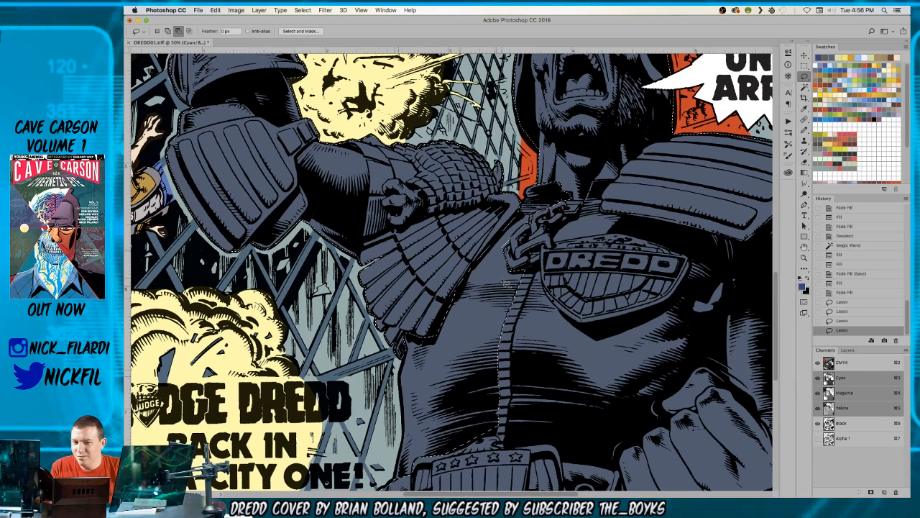
# - Refine the Lasso selection around the chain links, and subtract the jumpsuit area between the collar and the DREDD badge
pyautogui.press('z')
pyautogui.click(543, 254)
pyautogui.click(542, 254)
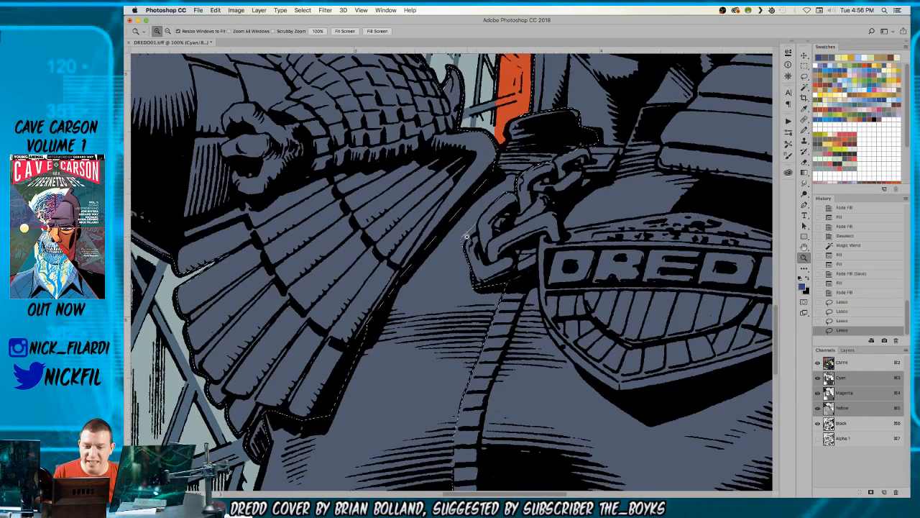
pyautogui.press('l')
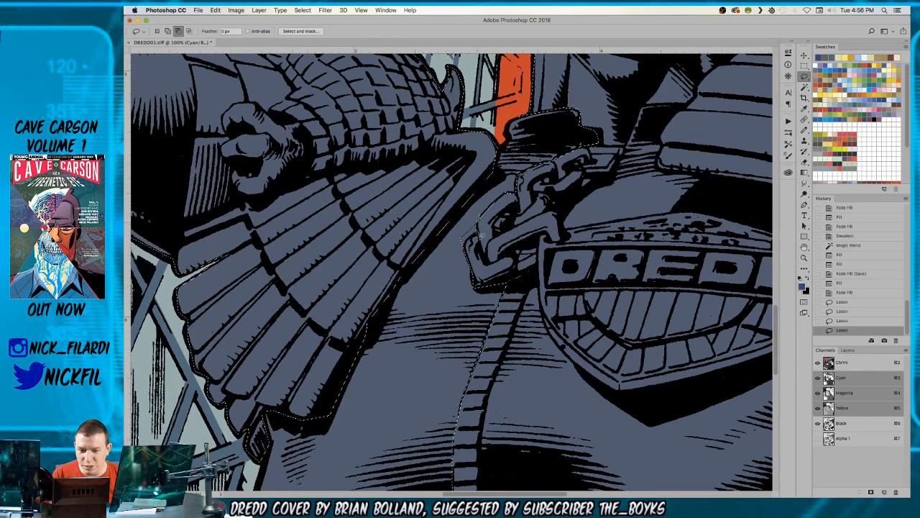
pyautogui.moveTo(480, 239)
pyautogui.mouseDown()
pyautogui.moveTo(464, 232)
pyautogui.moveTo(488, 240)
pyautogui.mouseUp()
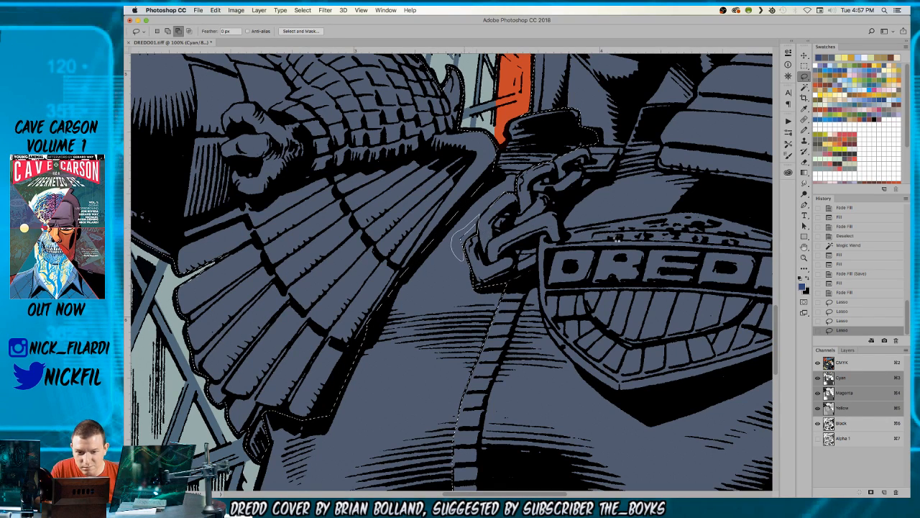
pyautogui.moveTo(594, 184)
pyautogui.mouseDown()
pyautogui.moveTo(567, 181)
pyautogui.moveTo(503, 238)
pyautogui.mouseUp()
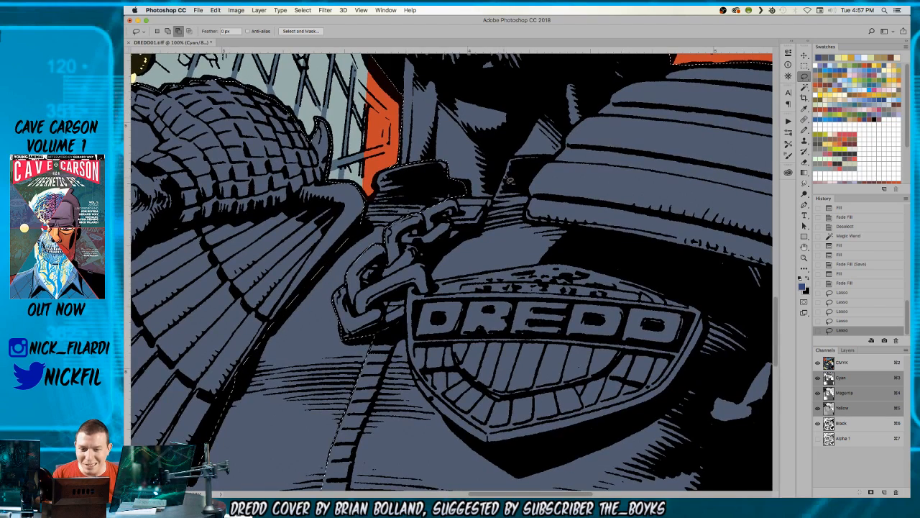
pyautogui.moveTo(512, 160)
pyautogui.mouseDown()
pyautogui.moveTo(503, 213)
pyautogui.moveTo(495, 208)
pyautogui.moveTo(484, 231)
pyautogui.moveTo(432, 263)
pyautogui.moveTo(433, 288)
pyautogui.moveTo(558, 268)
pyautogui.moveTo(587, 248)
pyautogui.moveTo(585, 235)
pyautogui.moveTo(526, 224)
pyautogui.moveTo(533, 203)
pyautogui.moveTo(520, 184)
pyautogui.moveTo(519, 173)
pyautogui.moveTo(525, 180)
pyautogui.moveTo(572, 141)
pyautogui.moveTo(554, 161)
pyautogui.moveTo(515, 160)
pyautogui.mouseUp()
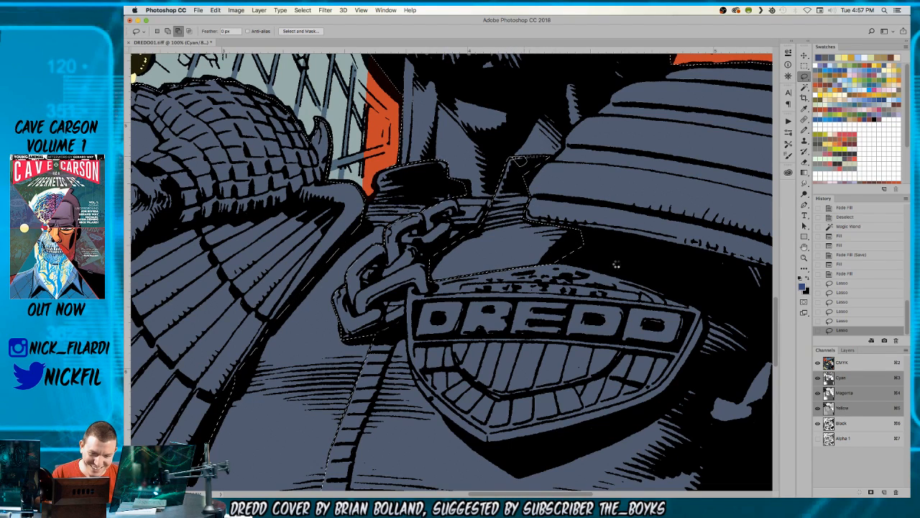
# - Subtract the jumpsuit's chest below the DREDD badge and the sleeve above the clenched fist from the selection with the Lasso
pyautogui.scroll(-2, 616, 264)
pyautogui.press('shift')
pyautogui.moveTo(600, 266)
pyautogui.mouseDown()
pyautogui.moveTo(585, 282)
pyautogui.moveTo(589, 264)
pyautogui.mouseUp()
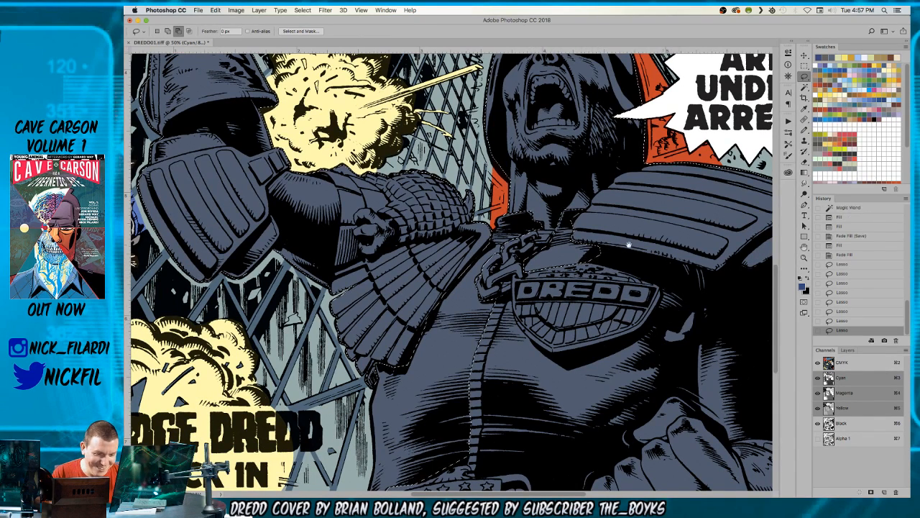
pyautogui.moveTo(662, 286); pyautogui.dragTo(576, 189)
pyautogui.moveTo(711, 278)
pyautogui.mouseDown()
pyautogui.moveTo(619, 199)
pyautogui.moveTo(577, 194)
pyautogui.moveTo(554, 246)
pyautogui.moveTo(480, 271)
pyautogui.moveTo(413, 210)
pyautogui.moveTo(443, 241)
pyautogui.moveTo(424, 207)
pyautogui.moveTo(420, 253)
pyautogui.moveTo(410, 272)
pyautogui.moveTo(404, 264)
pyautogui.moveTo(408, 343)
pyautogui.moveTo(400, 327)
pyautogui.moveTo(394, 376)
pyautogui.moveTo(440, 370)
pyautogui.moveTo(458, 389)
pyautogui.moveTo(481, 389)
pyautogui.moveTo(519, 367)
pyautogui.moveTo(490, 395)
pyautogui.moveTo(496, 401)
pyautogui.moveTo(511, 376)
pyautogui.moveTo(565, 348)
pyautogui.moveTo(554, 356)
pyautogui.moveTo(542, 336)
pyautogui.moveTo(624, 281)
pyautogui.moveTo(717, 297)
pyautogui.mouseUp()
pyautogui.moveTo(710, 260); pyautogui.dragTo(703, 258)
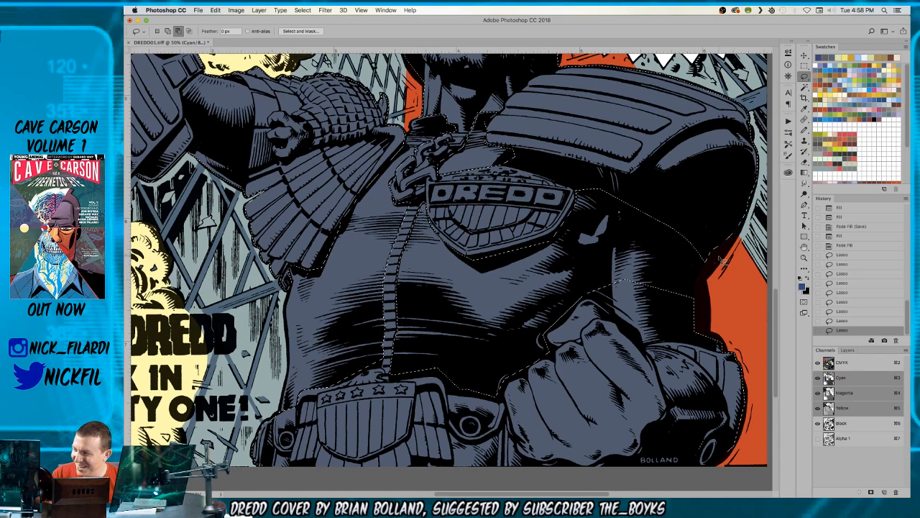
pyautogui.moveTo(601, 316); pyautogui.dragTo(541, 267)
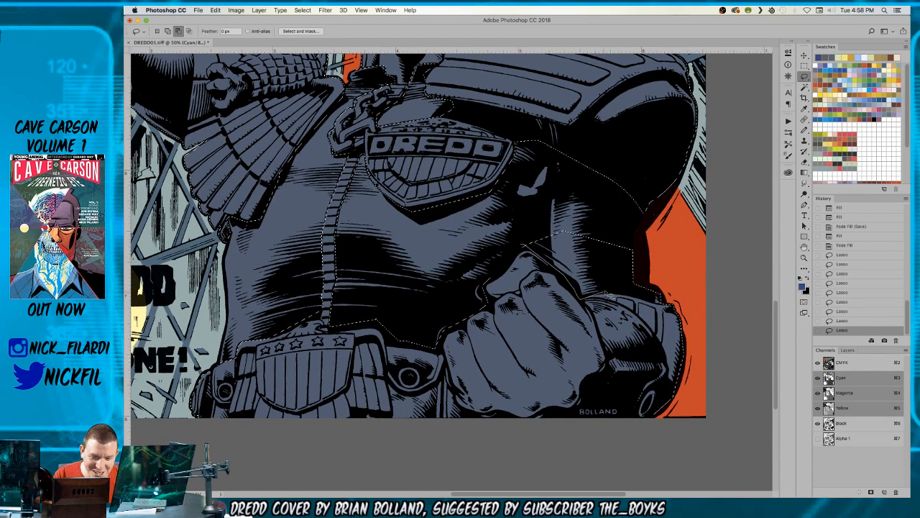
pyautogui.moveTo(651, 296)
pyautogui.mouseDown()
pyautogui.moveTo(531, 207)
pyautogui.moveTo(486, 206)
pyautogui.moveTo(561, 317)
pyautogui.moveTo(472, 436)
pyautogui.mouseUp()
# - Subtract the raised arm's sleeve between the elbow pad and the shoulder piece from the selection with the Lasso
pyautogui.press('z')
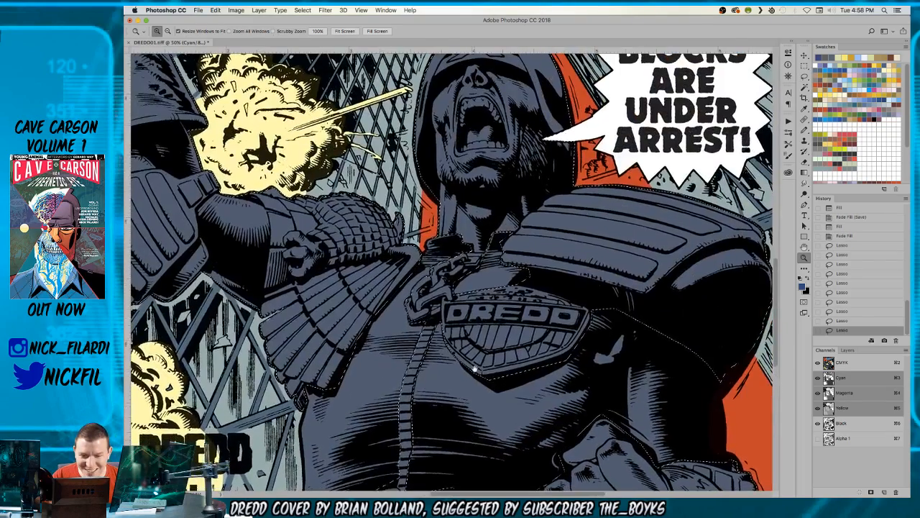
pyautogui.moveTo(418, 260); pyautogui.dragTo(551, 318)
pyautogui.press('l')
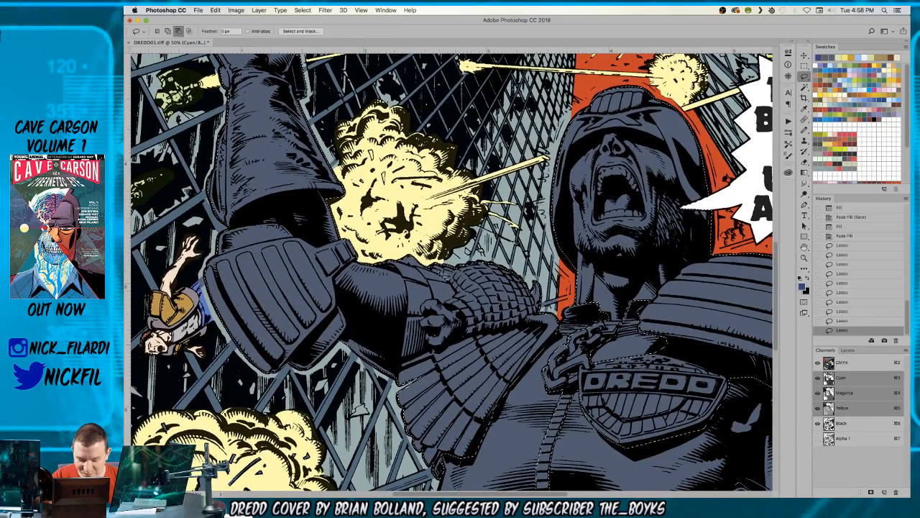
pyautogui.moveTo(345, 275)
pyautogui.mouseDown()
pyautogui.moveTo(336, 291)
pyautogui.moveTo(355, 326)
pyautogui.moveTo(339, 352)
pyautogui.moveTo(349, 381)
pyautogui.moveTo(385, 386)
pyautogui.moveTo(414, 285)
pyautogui.moveTo(374, 264)
pyautogui.mouseUp()
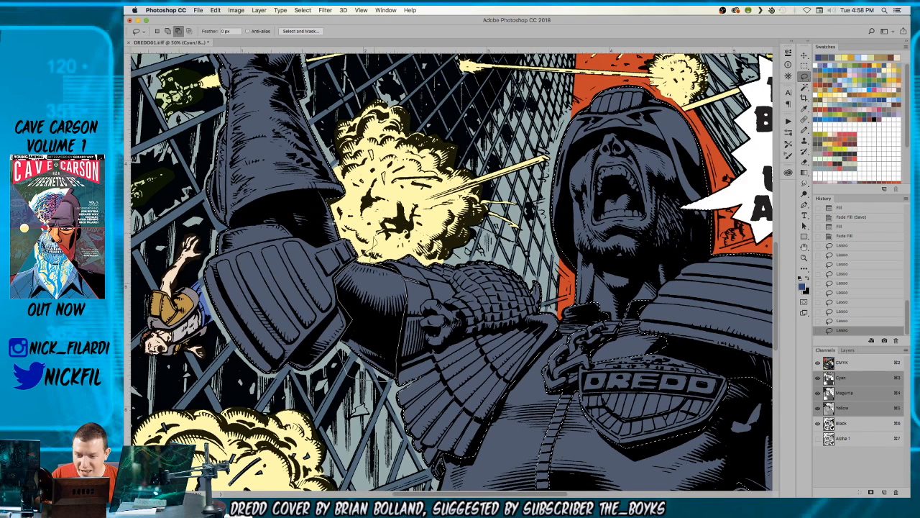
pyautogui.moveTo(329, 200)
pyautogui.mouseDown()
pyautogui.moveTo(245, 197)
pyautogui.moveTo(249, 228)
pyautogui.moveTo(288, 227)
pyautogui.moveTo(322, 250)
pyautogui.moveTo(359, 227)
pyautogui.moveTo(453, 255)
pyautogui.moveTo(394, 274)
pyautogui.mouseUp()
# - Fill the remaining selection of Dredd's skin, helmet, armor, gloves and badge with a yellow swatch color, and save the file
pyautogui.press('z')
pyautogui.keyDown('alt'); pyautogui.click(393, 273); pyautogui.keyUp('alt')
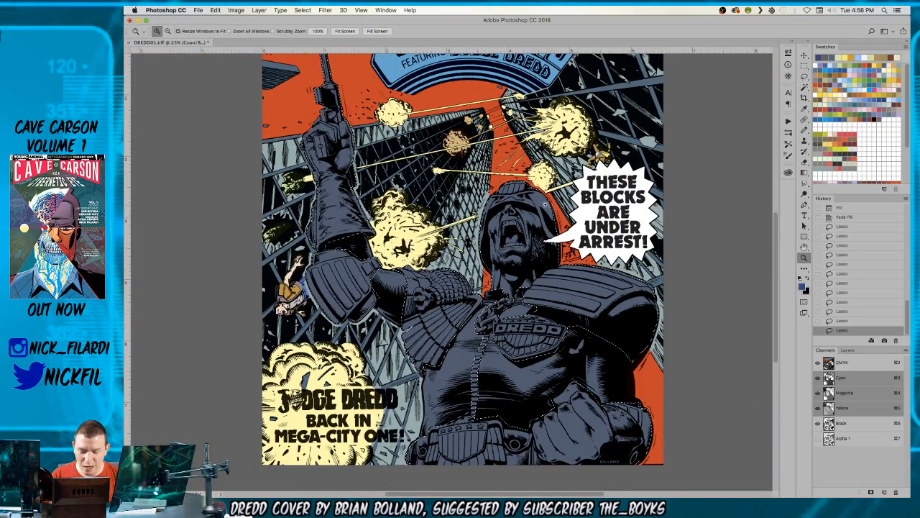
pyautogui.click(540, 202)
pyautogui.click(541, 202)
pyautogui.click(540, 201)
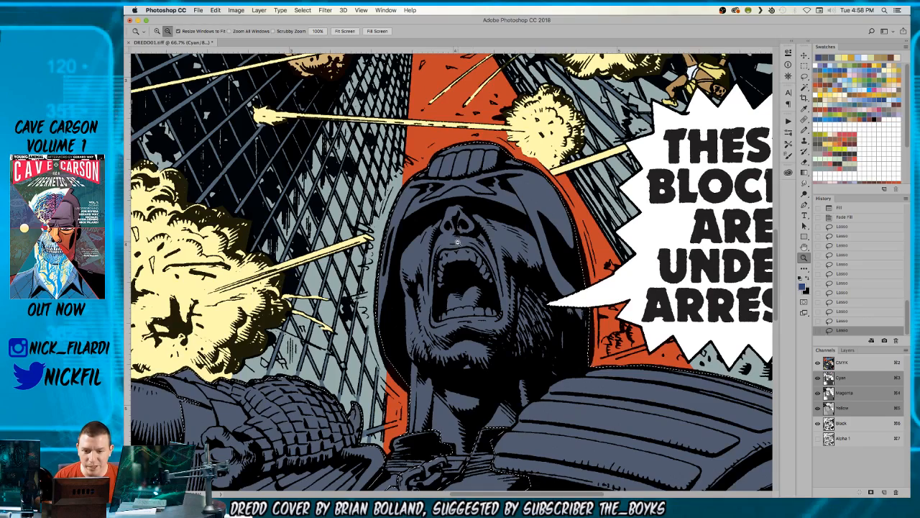
pyautogui.keyDown('alt'); pyautogui.click(539, 201); pyautogui.keyUp('alt')
pyautogui.keyDown('alt'); pyautogui.click(539, 200); pyautogui.keyUp('alt')
pyautogui.click(824, 93)
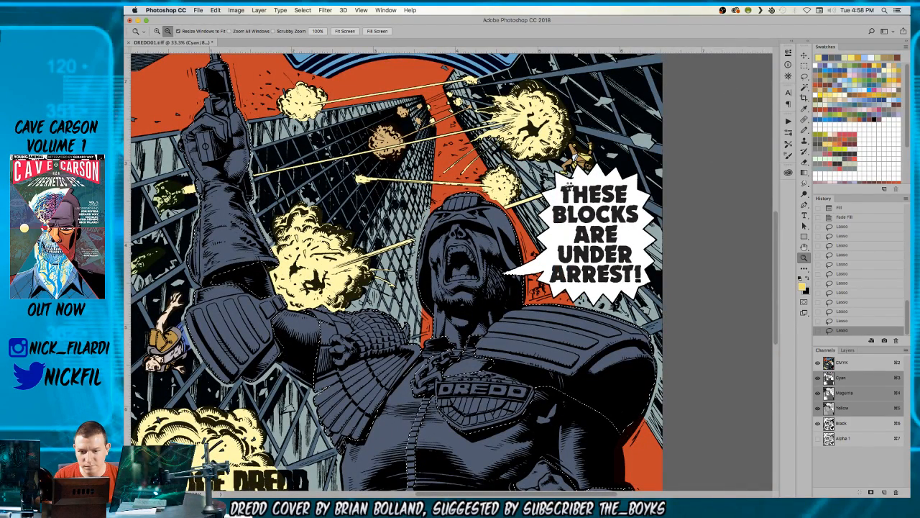
pyautogui.hotkey('alt', 'BackSpace')
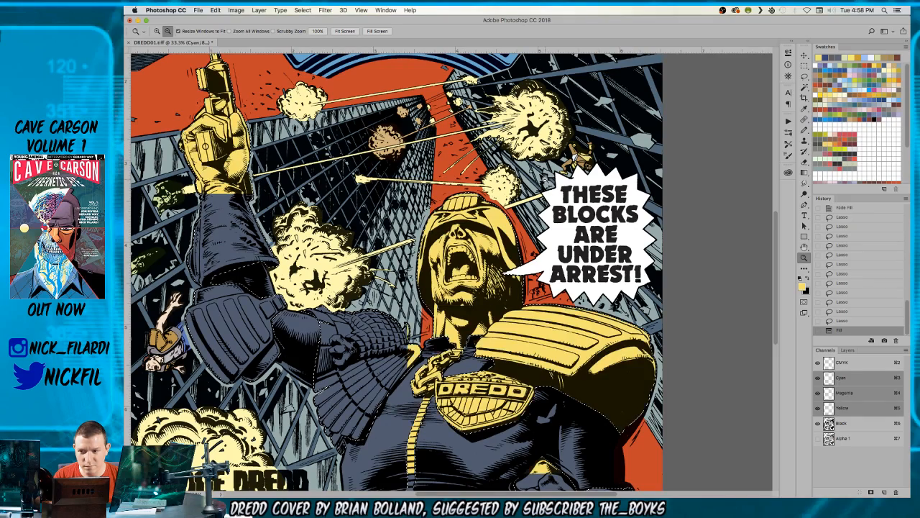
pyautogui.press('super+s')
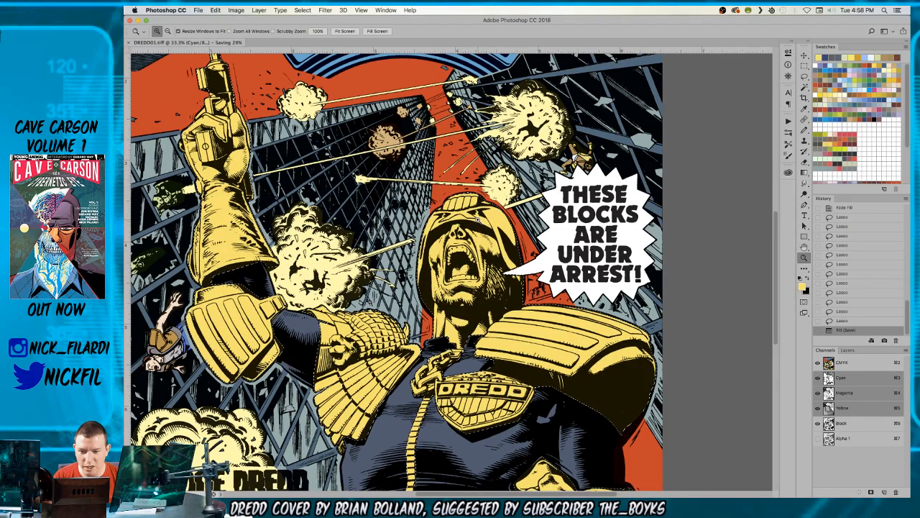
# - Select the helmet's outer shell with the Magic Wand, expand the selection, fill it with a red-orange swatch color, and deselect
pyautogui.click(471, 216)
pyautogui.click(470, 213)
pyautogui.press('super+d')
pyautogui.press('l')
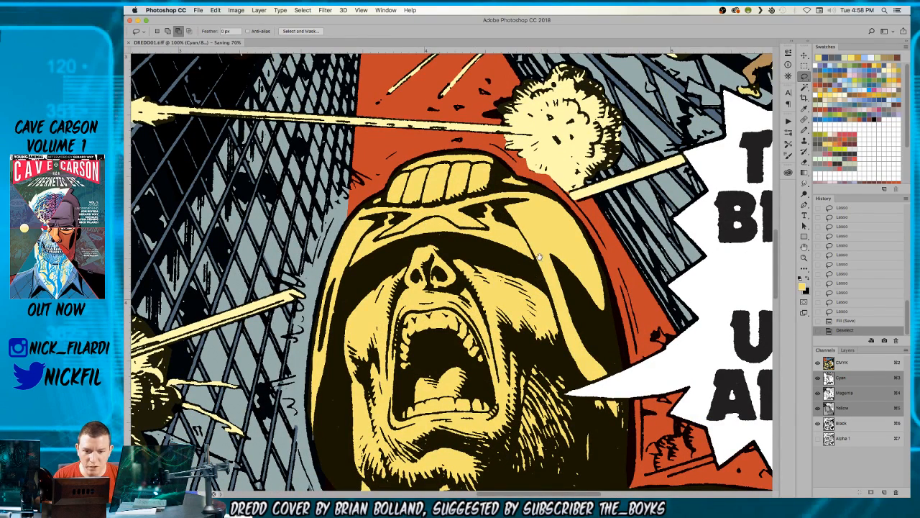
pyautogui.scroll(-2, 540, 257)
pyautogui.press('w')
pyautogui.click(869, 65)
pyautogui.click(857, 366)
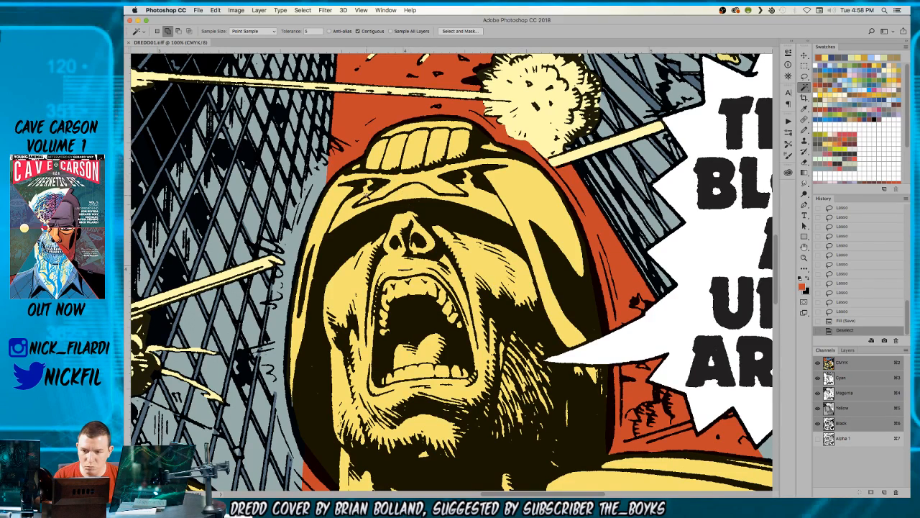
pyautogui.click(335, 207)
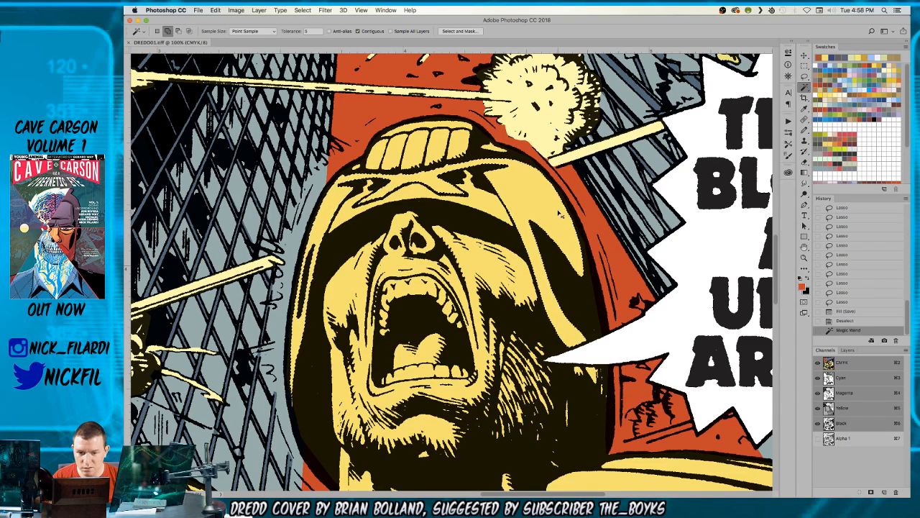
pyautogui.press('F2')
pyautogui.hotkey('alt', 'BackSpace')
pyautogui.press('super+d')
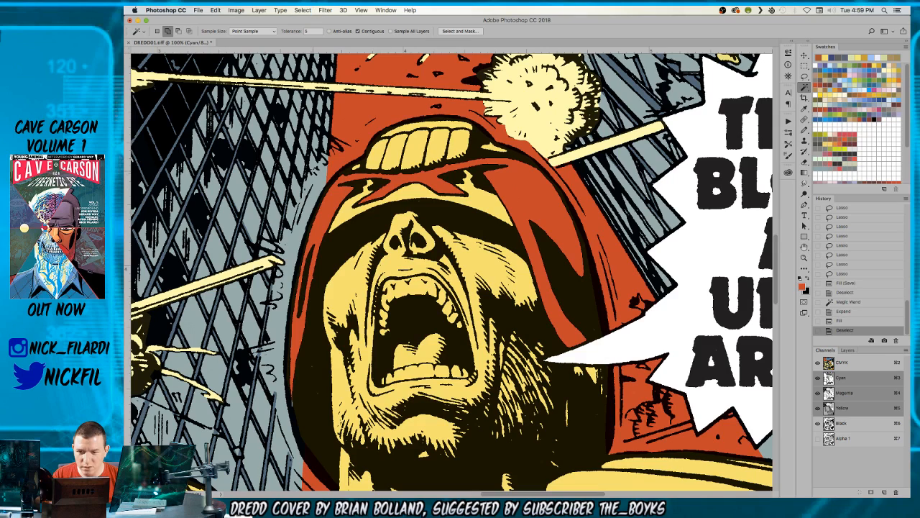
# - Select the connected yellow area with the Magic Wand, pencil the helmet's brow band and crest surroundings blue-gray, and touch up the nose in sampled yellow
pyautogui.click(355, 168)
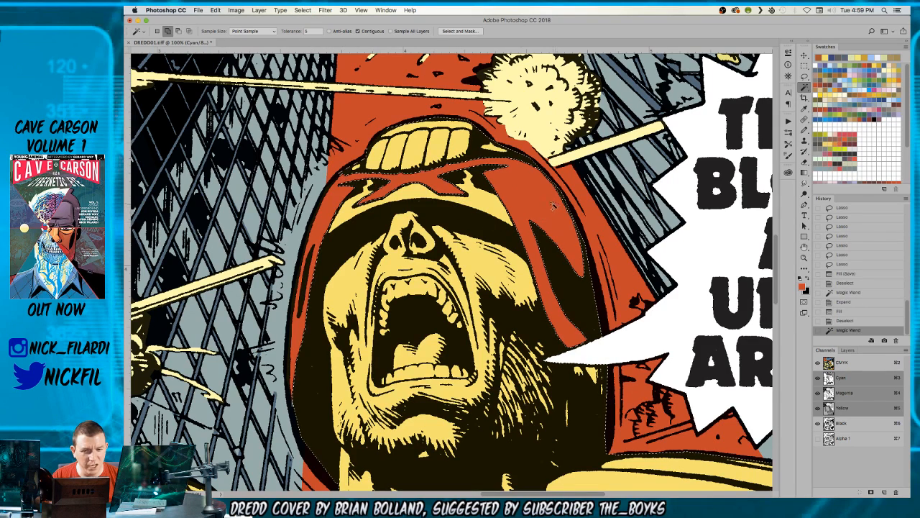
pyautogui.press('b')
pyautogui.keyDown('alt'); pyautogui.click(642, 86); pyautogui.keyUp('alt')
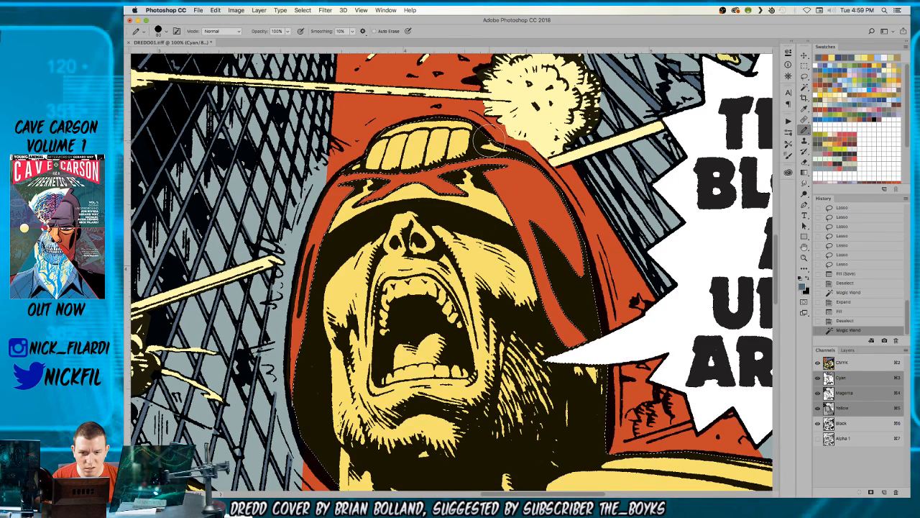
pyautogui.moveTo(491, 144); pyautogui.dragTo(522, 133)
pyautogui.moveTo(345, 159); pyautogui.dragTo(357, 163)
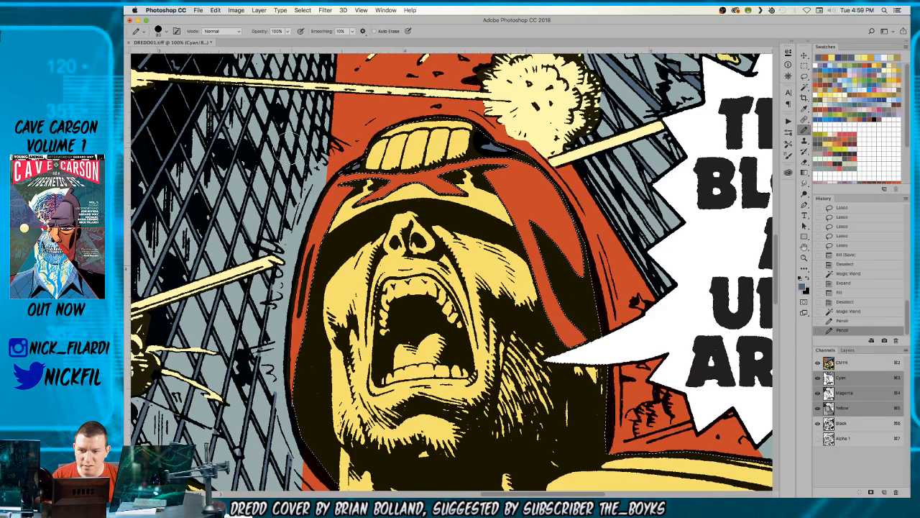
pyautogui.moveTo(489, 189); pyautogui.dragTo(458, 198)
pyautogui.moveTo(340, 219); pyautogui.dragTo(324, 241)
pyautogui.keyDown('alt'); pyautogui.click(394, 229); pyautogui.keyUp('alt')
pyautogui.click(408, 220)
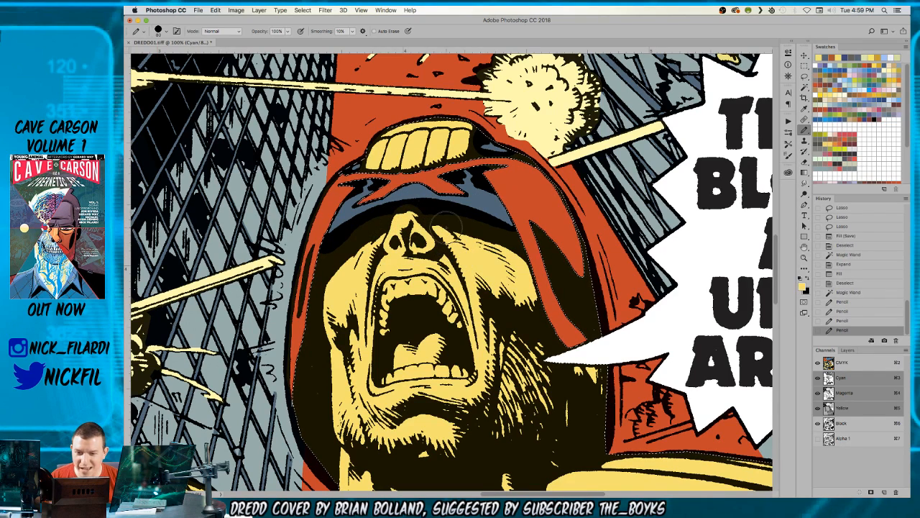
# - Subtract the blue-gray brow band and the area around the helmet's crest from the selection with the Lasso
pyautogui.press('l')
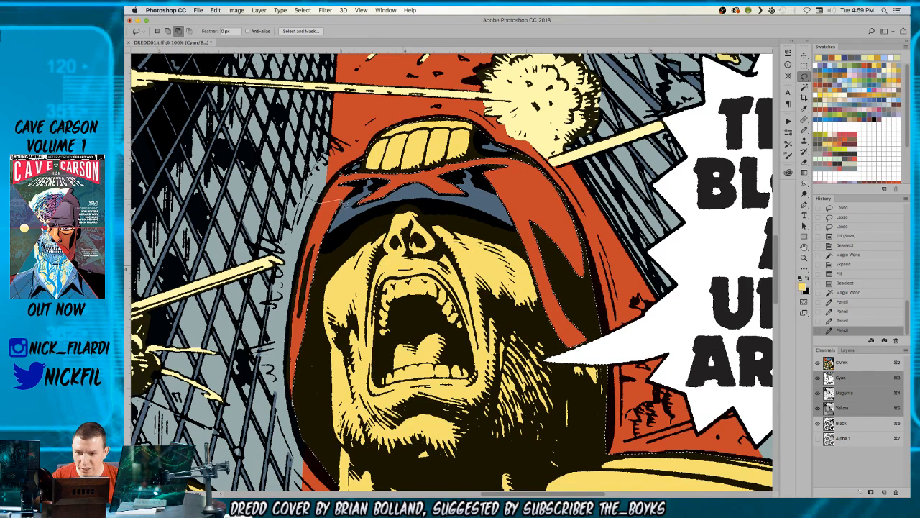
pyautogui.moveTo(388, 186)
pyautogui.mouseDown()
pyautogui.moveTo(408, 173)
pyautogui.moveTo(461, 176)
pyautogui.moveTo(501, 196)
pyautogui.mouseUp()
pyautogui.moveTo(411, 111); pyautogui.dragTo(453, 103)
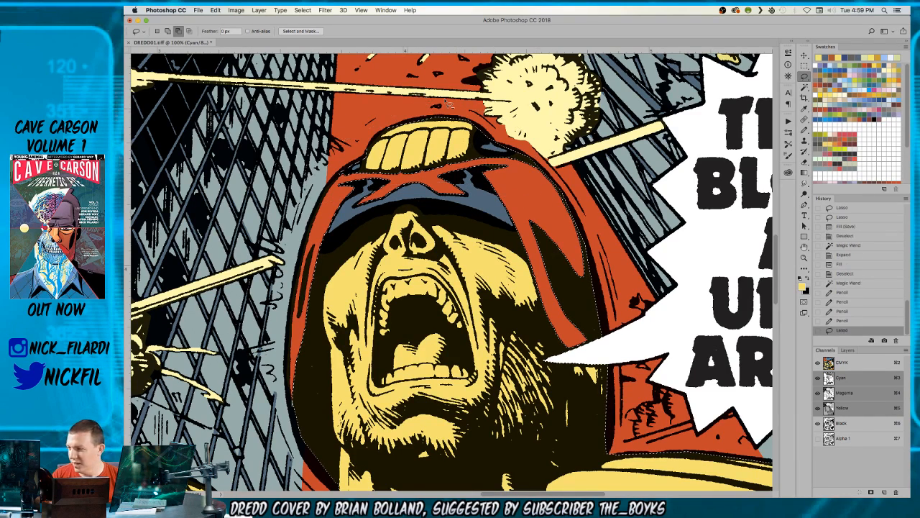
pyautogui.press('z')
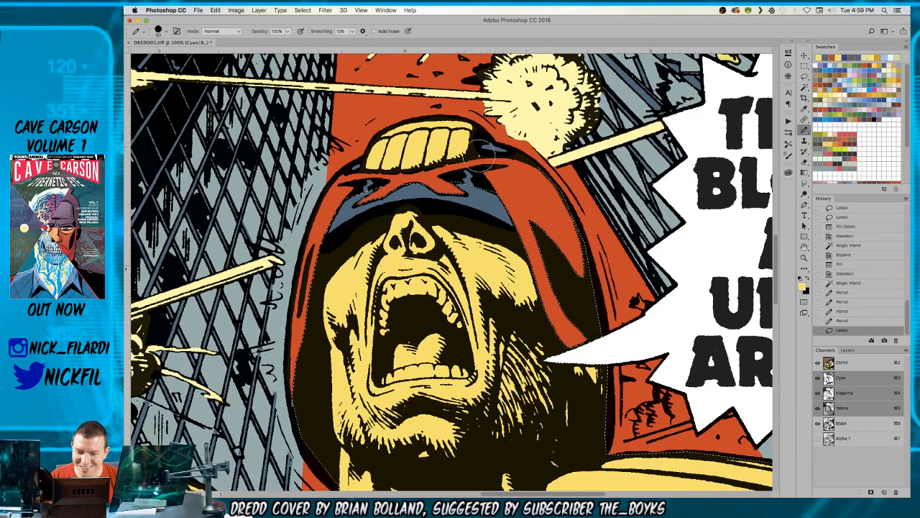
pyautogui.keyDown('alt'); pyautogui.click(393, 218); pyautogui.keyUp('alt')
pyautogui.keyDown('alt'); pyautogui.click(393, 218); pyautogui.keyUp('alt')
pyautogui.scroll(-3, 392, 218)
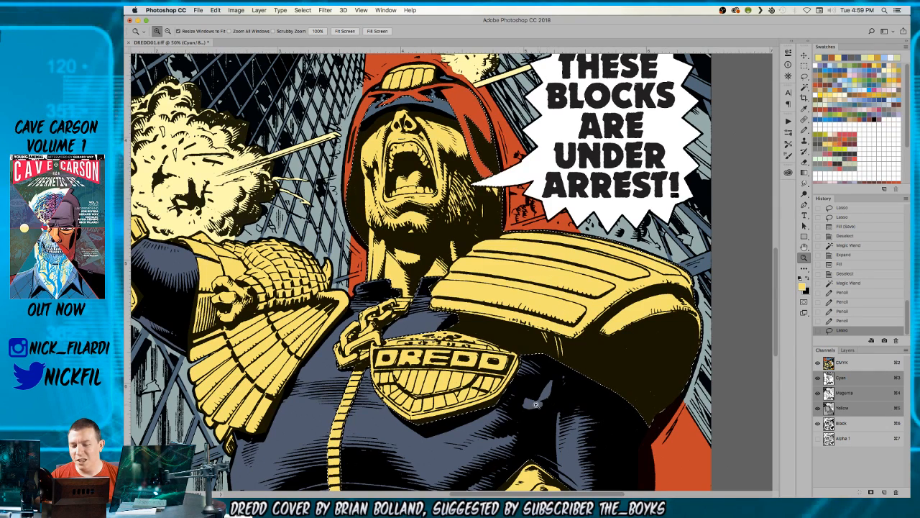
# - Deselect, sample the helmet's red-orange, and touch up the helmet's edge near the speech balloon's tail with the Pencil
pyautogui.press('b')
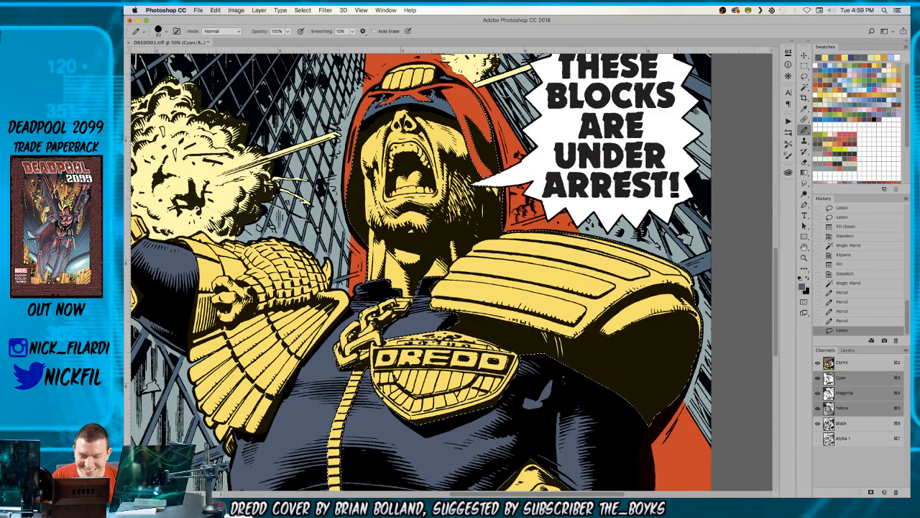
pyautogui.keyDown('super'); pyautogui.click(438, 195); pyautogui.keyUp('super')
pyautogui.keyDown('alt'); pyautogui.click(509, 163); pyautogui.keyUp('alt')
pyautogui.press('super+d')
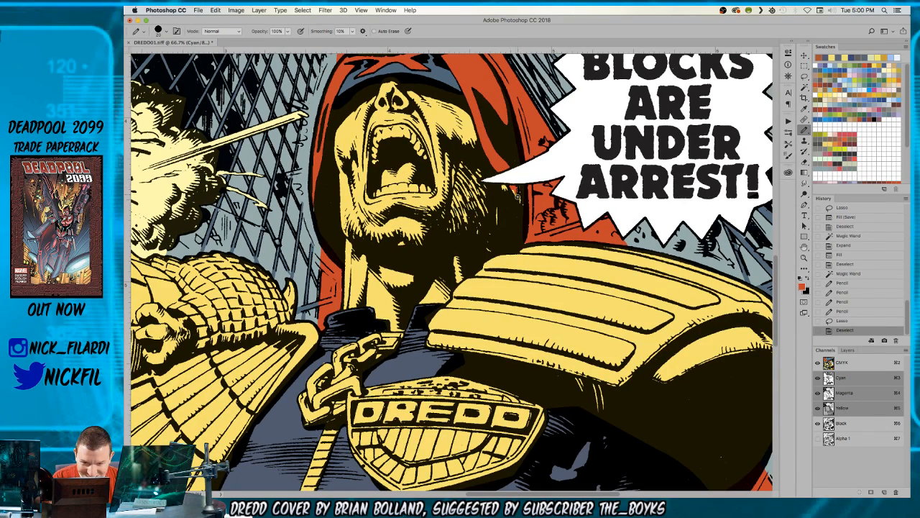
pyautogui.click(513, 189)
pyautogui.moveTo(440, 169); pyautogui.dragTo(499, 213)
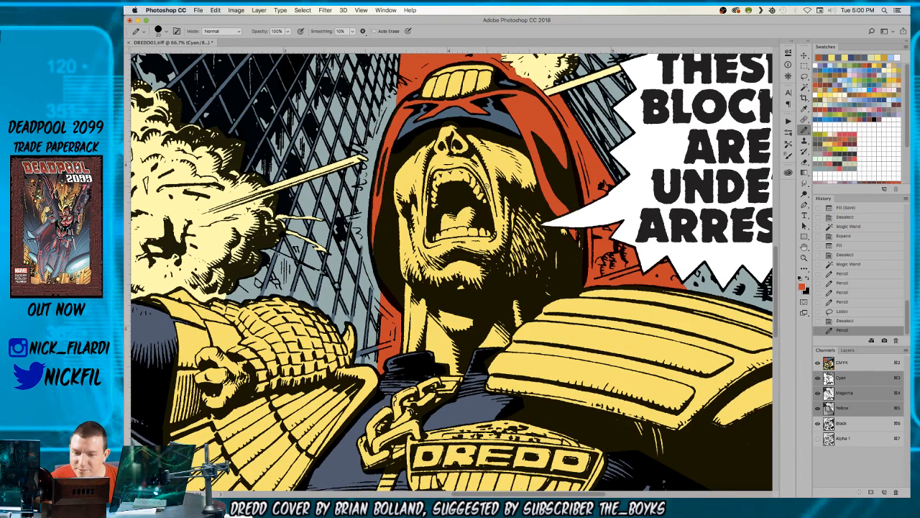
# - Outline Dredd's face and neck with the Lasso, and subtract the enclosed red helmet areas with the Magic Wand
pyautogui.press('l')
pyautogui.moveTo(433, 130)
pyautogui.mouseDown()
pyautogui.moveTo(389, 174)
pyautogui.moveTo(388, 193)
pyautogui.moveTo(394, 289)
pyautogui.moveTo(410, 317)
pyautogui.moveTo(405, 372)
pyautogui.mouseUp()
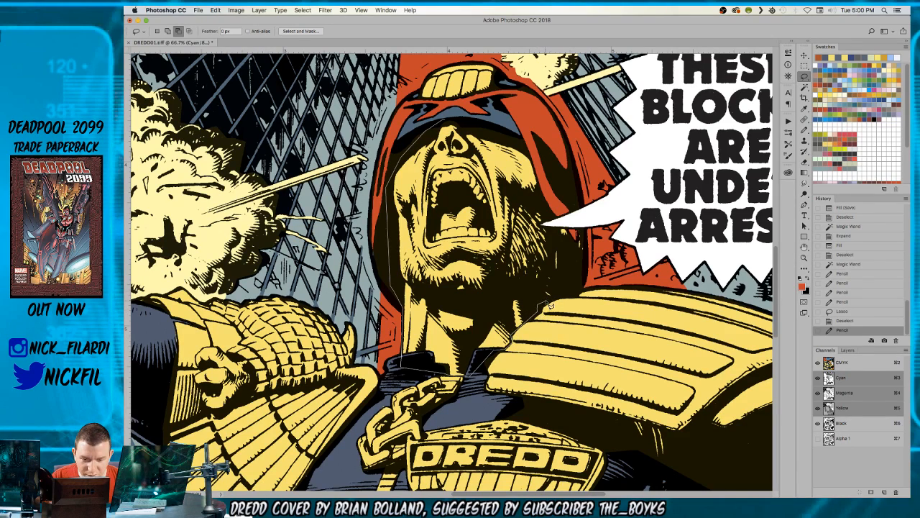
pyautogui.click(440, 122)
pyautogui.press('w')
pyautogui.keyDown('alt'); pyautogui.click(530, 118); pyautogui.keyUp('alt')
pyautogui.keyDown('alt'); pyautogui.click(541, 144); pyautogui.keyUp('alt')
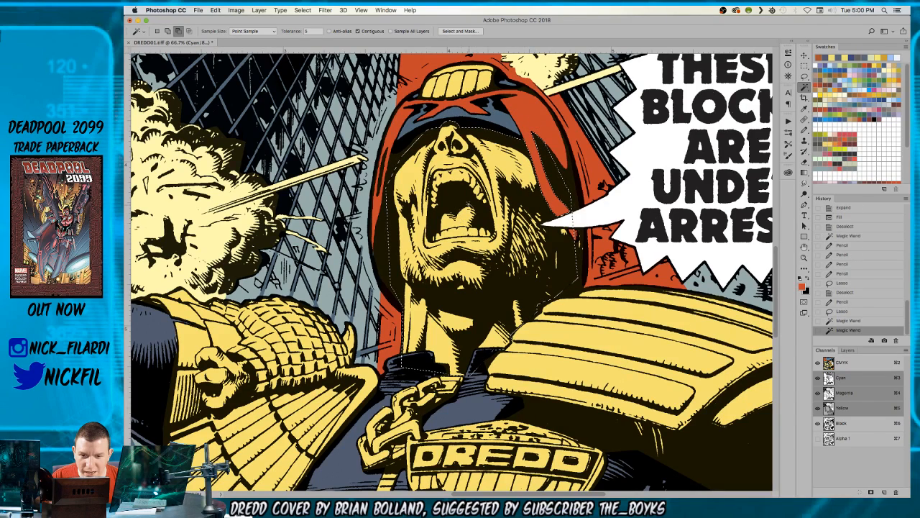
# - Subtract the helmet's inner edge and the speech balloon's tail from the face selection with the Lasso
pyautogui.press('z')
pyautogui.press('l')
pyautogui.moveTo(533, 117); pyautogui.dragTo(553, 185)
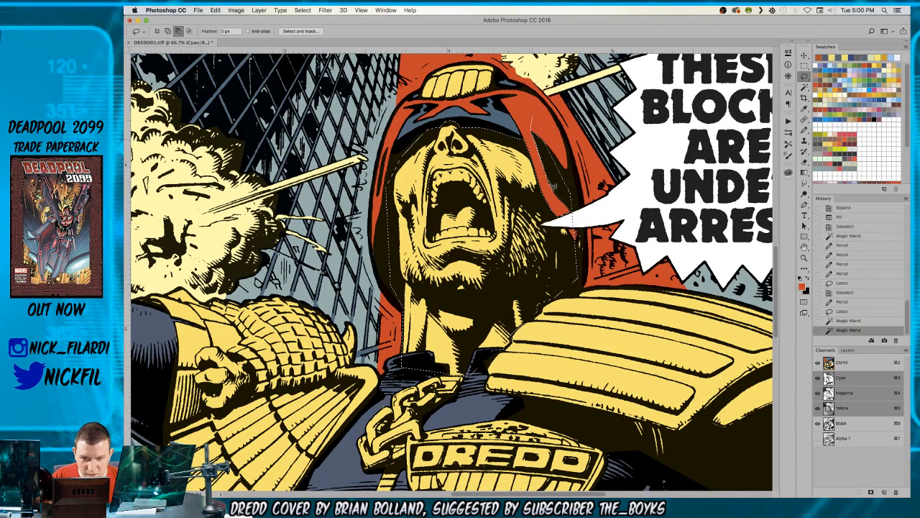
pyautogui.moveTo(586, 243); pyautogui.dragTo(561, 96)
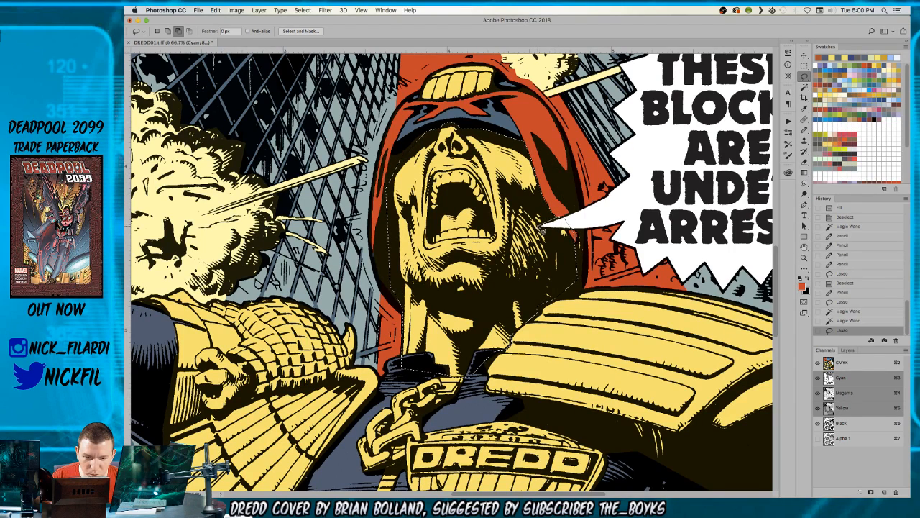
pyautogui.moveTo(581, 232)
pyautogui.mouseDown()
pyautogui.moveTo(596, 203)
pyautogui.moveTo(607, 209)
pyautogui.moveTo(580, 248)
pyautogui.moveTo(566, 226)
pyautogui.moveTo(585, 267)
pyautogui.moveTo(589, 199)
pyautogui.mouseUp()
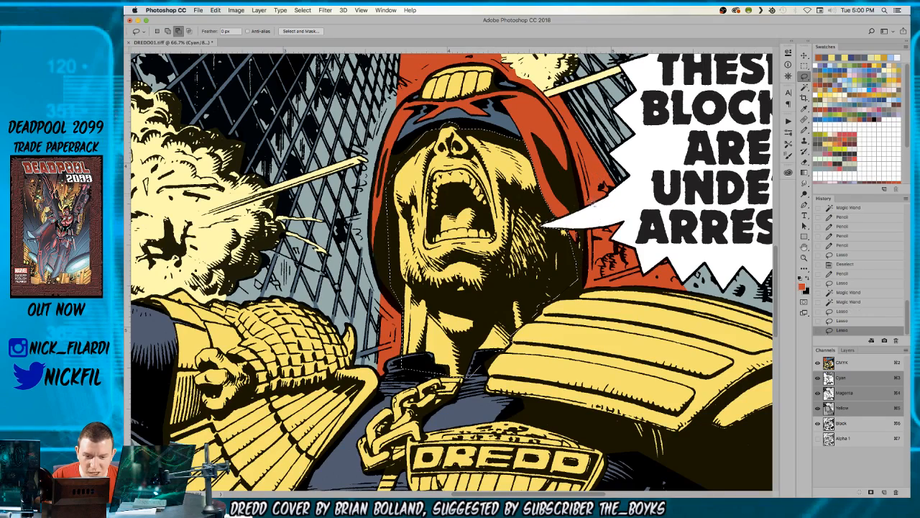
# - Fill the face and neck with a light peach swatch color, excluding the jumpsuit's collar with the Magic Wand, and deselect
pyautogui.press('z')
pyautogui.keyDown('alt'); pyautogui.click(495, 174); pyautogui.keyUp('alt')
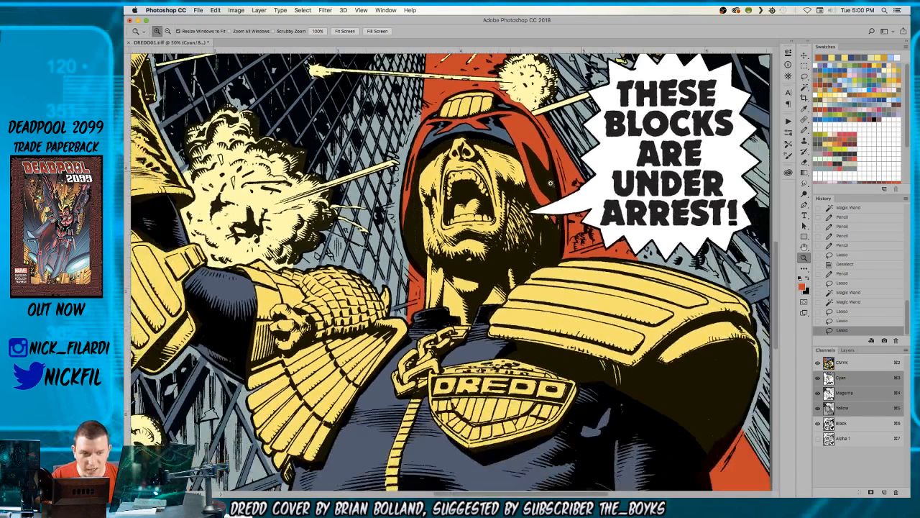
pyautogui.click(838, 96)
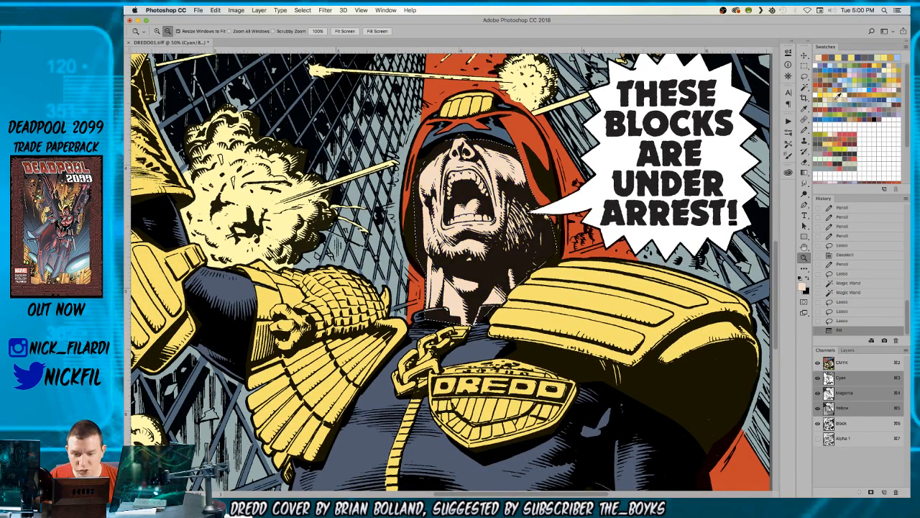
pyautogui.press('w')
pyautogui.keyDown('alt'); pyautogui.click(467, 322); pyautogui.keyUp('alt')
pyautogui.keyDown('alt'); pyautogui.click(481, 318); pyautogui.keyUp('alt')
pyautogui.hotkey('alt', 'BackSpace')
pyautogui.press('super+d')
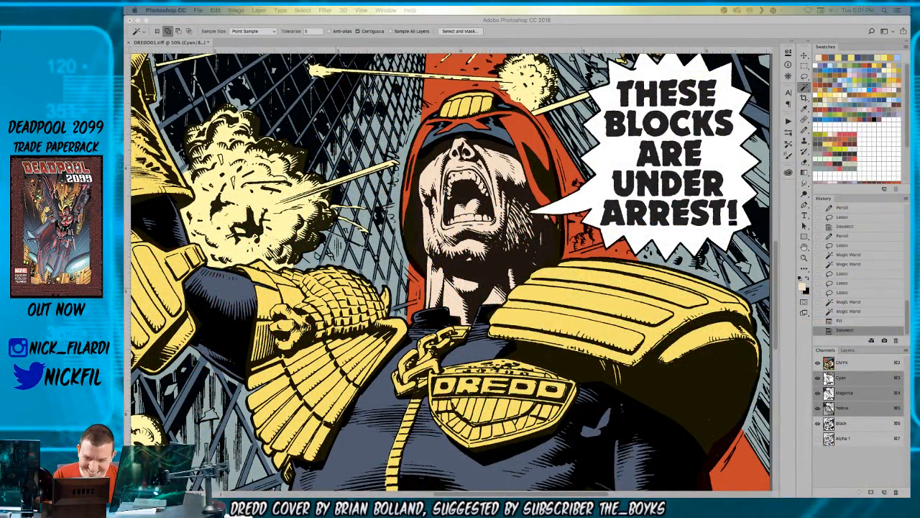
# - Select the upper and lower teeth with the Lasso, fill them with white, and deselect
pyautogui.press('z')
pyautogui.click(453, 194)
pyautogui.click(460, 197)
pyautogui.moveTo(496, 200); pyautogui.dragTo(439, 213)
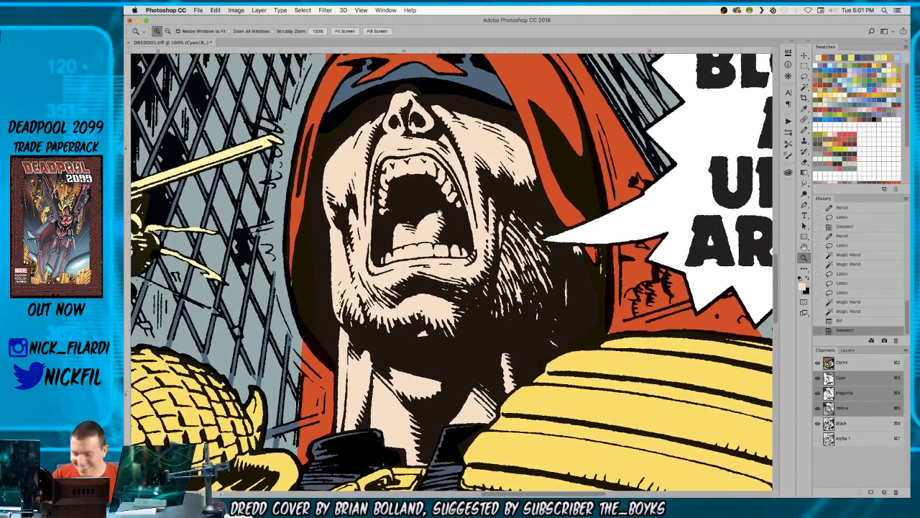
pyautogui.press('l')
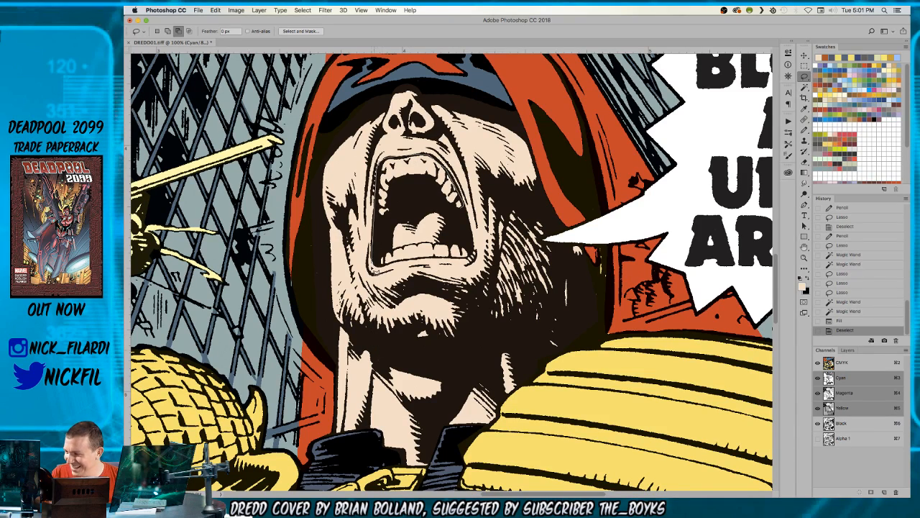
pyautogui.moveTo(456, 217); pyautogui.dragTo(455, 251)
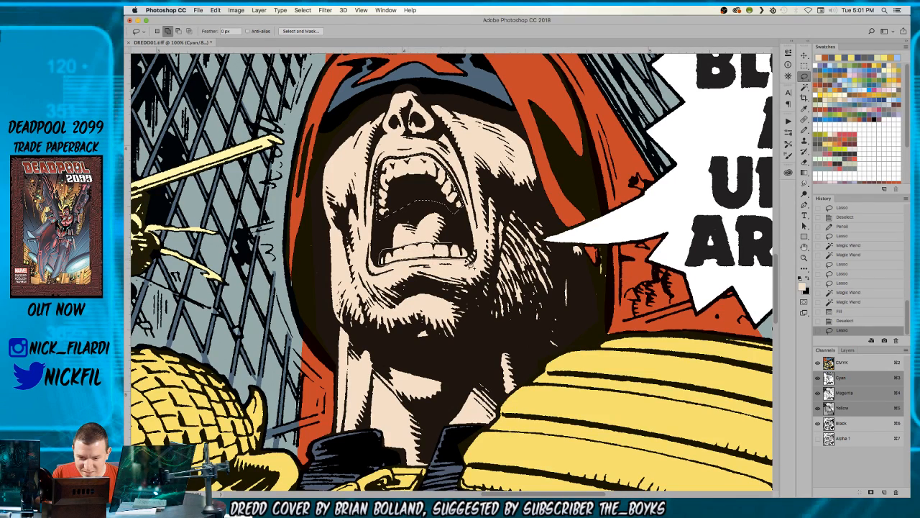
pyautogui.moveTo(471, 256); pyautogui.dragTo(456, 251)
pyautogui.press('d')
pyautogui.press('x')
pyautogui.hotkey('alt', 'BackSpace')
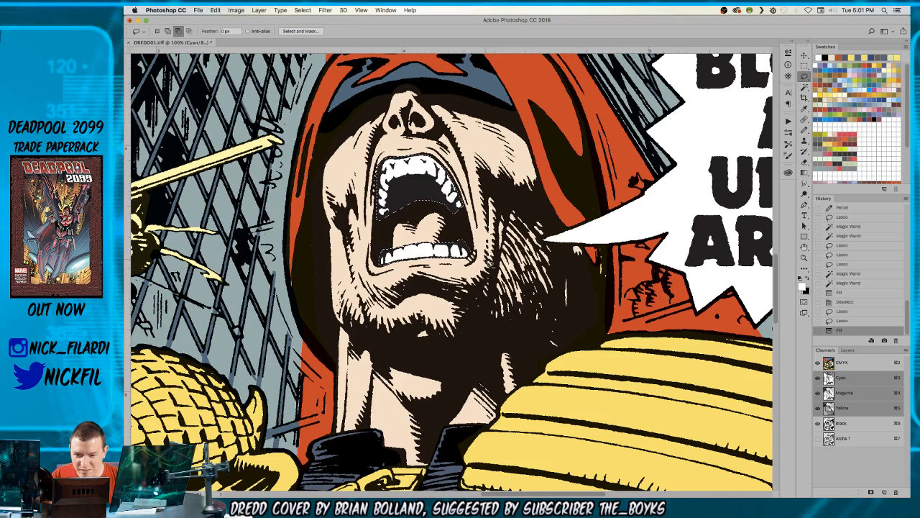
pyautogui.press('super+d')
# - Select the tongue with the Lasso, subtract the teeth with the Magic Wand, fill it with dark red, and deselect
pyautogui.press('z')
pyautogui.keyDown('alt'); pyautogui.click(375, 229); pyautogui.keyUp('alt')
pyautogui.press('b')
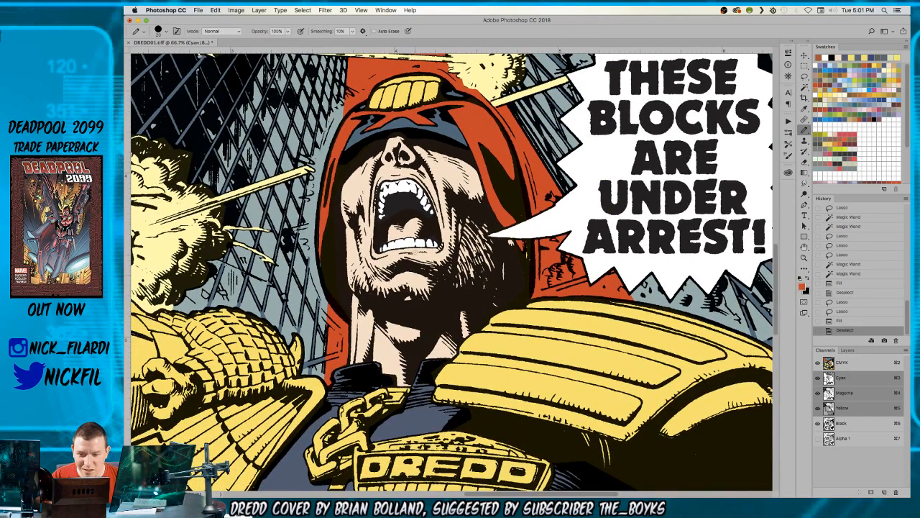
pyautogui.press('l')
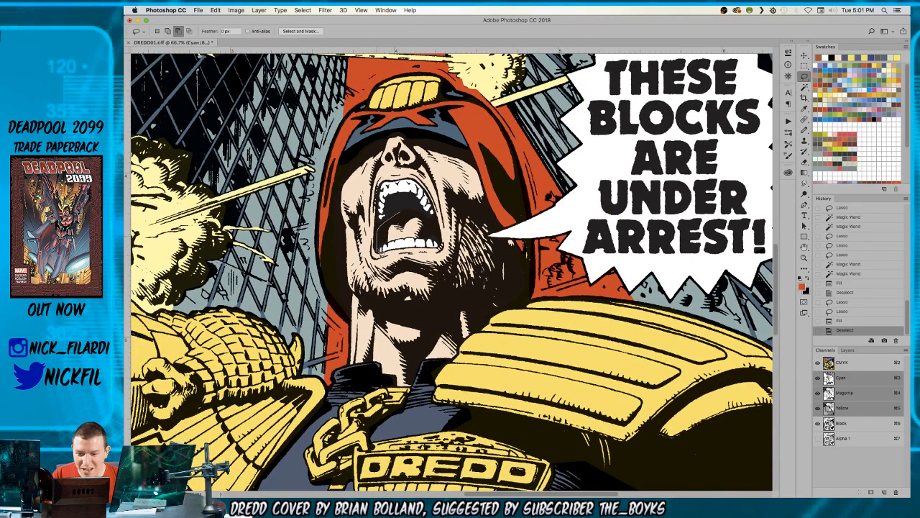
pyautogui.moveTo(432, 227); pyautogui.dragTo(411, 244)
pyautogui.press('w')
pyautogui.keyDown('alt'); pyautogui.click(413, 243); pyautogui.keyUp('alt')
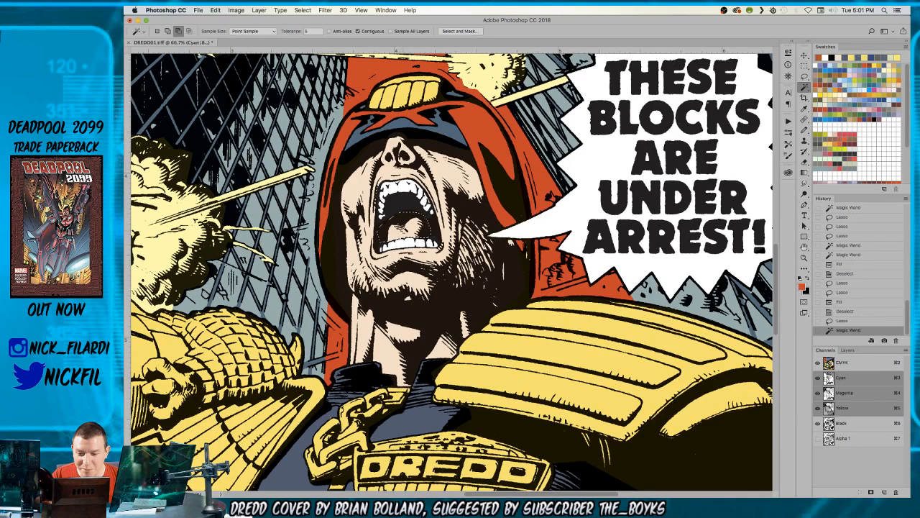
pyautogui.press('b')
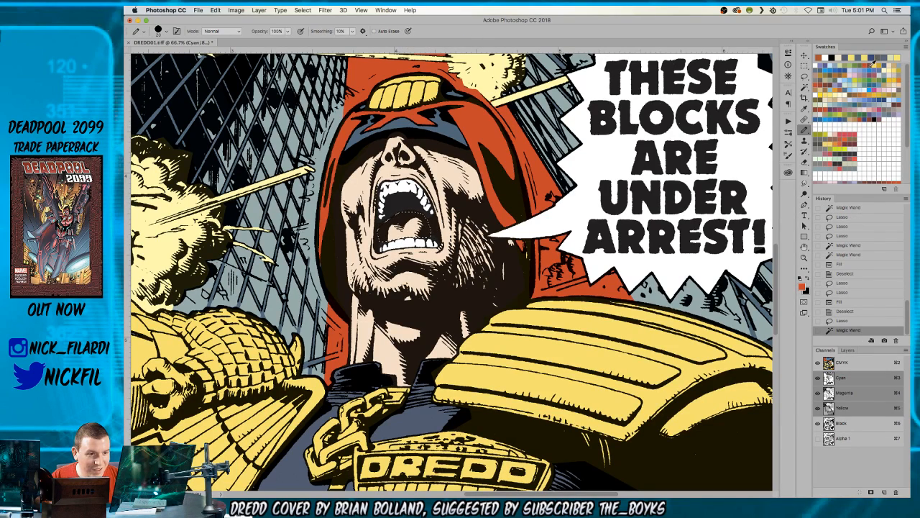
pyautogui.click(869, 65)
pyautogui.hotkey('alt', 'BackSpace')
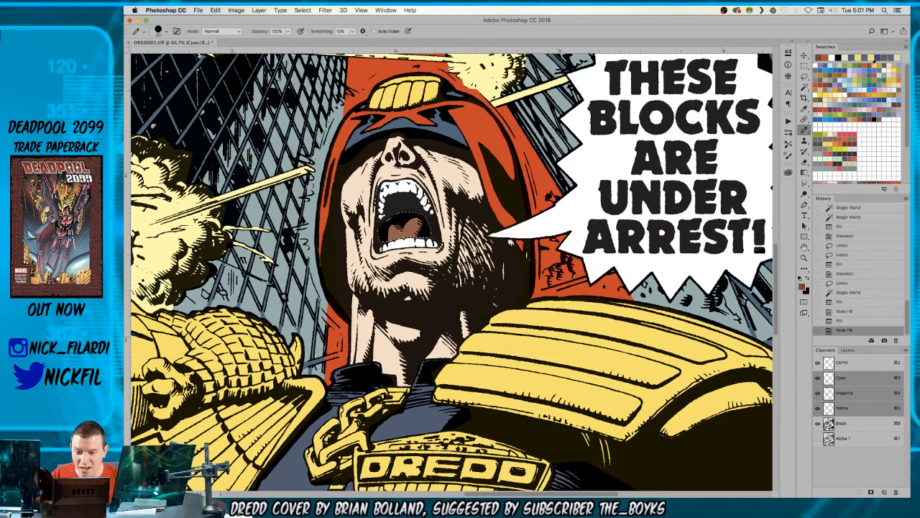
pyautogui.press('super+d')
# - Select the helmet's blue-gray brow band with the Magic Wand and subtract its upper part with the Lasso
pyautogui.press('z')
pyautogui.keyDown('alt'); pyautogui.click(416, 174); pyautogui.keyUp('alt')
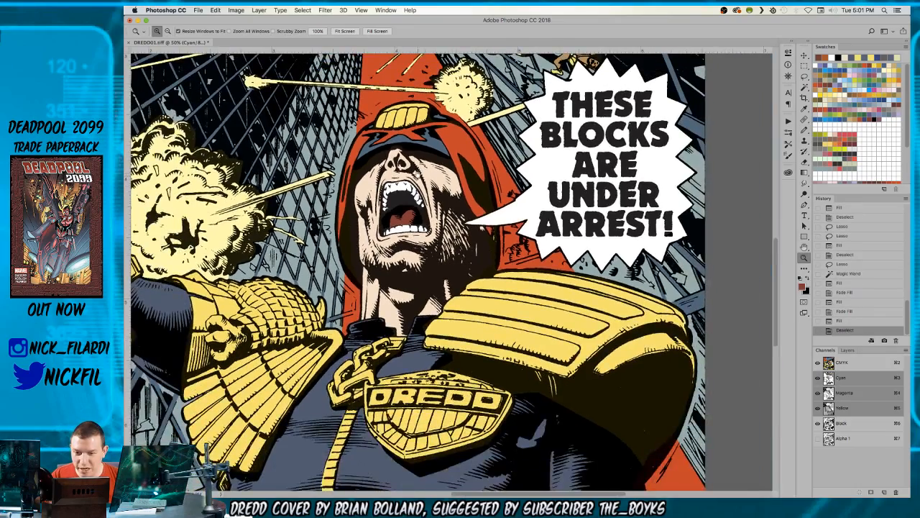
pyautogui.moveTo(417, 175); pyautogui.dragTo(436, 252)
pyautogui.click(443, 208)
pyautogui.click(443, 209)
pyautogui.press('w')
pyautogui.click(460, 222)
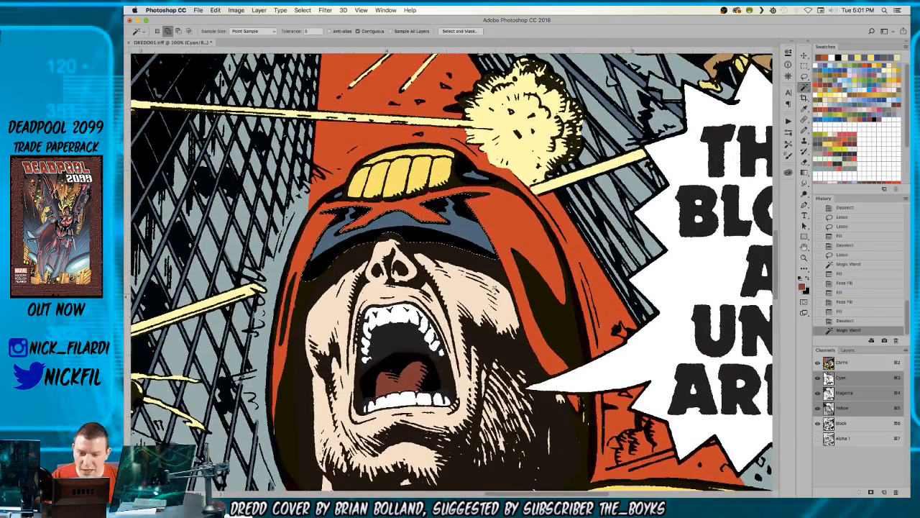
pyautogui.press('l')
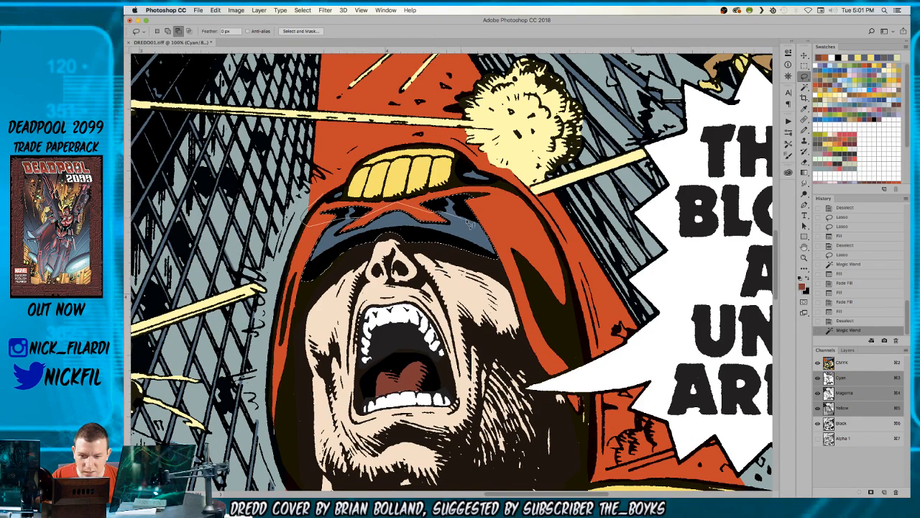
pyautogui.moveTo(503, 210); pyautogui.dragTo(417, 210)
# - Lighten the selected brow band to pale gray with faded white fills, and deselect
pyautogui.press('z')
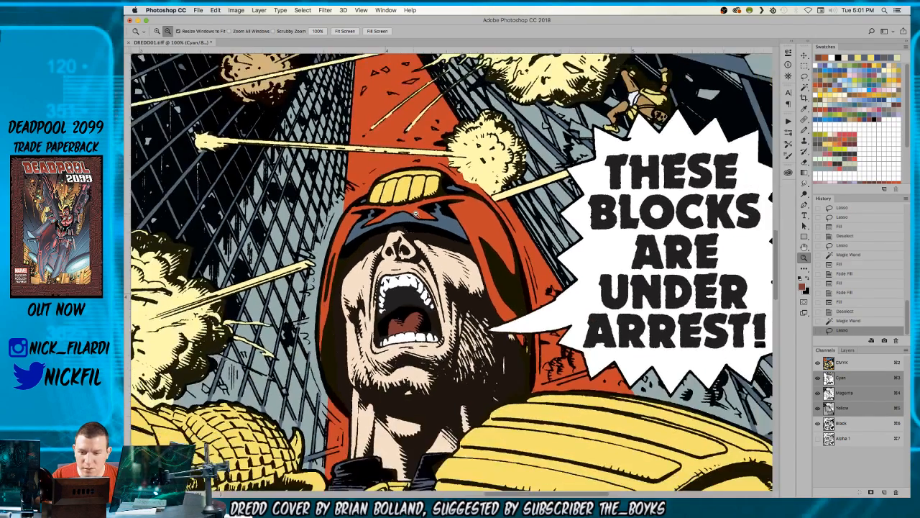
pyautogui.keyDown('alt'); pyautogui.click(416, 214); pyautogui.keyUp('alt')
pyautogui.press('F2')
pyautogui.press('super+d')
pyautogui.press('super+z')
pyautogui.press('super+d')
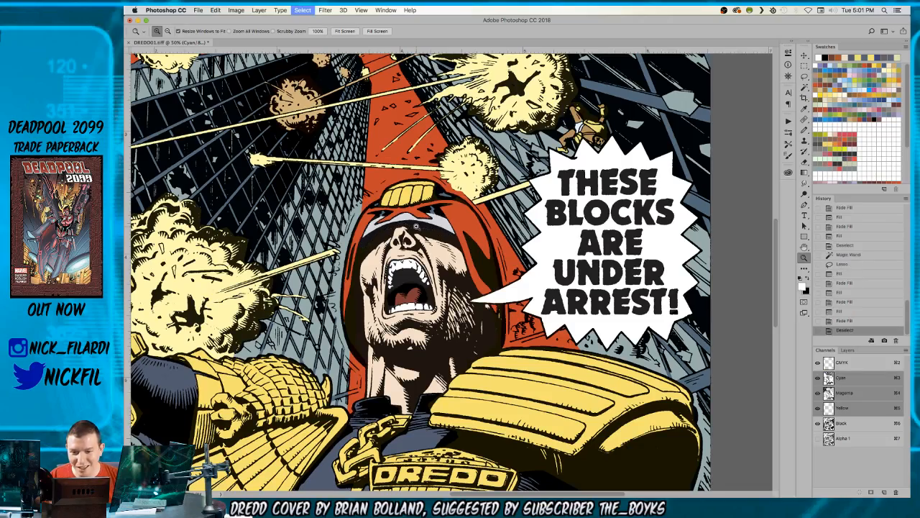
pyautogui.keyDown('alt'); pyautogui.click(415, 225); pyautogui.keyUp('alt')
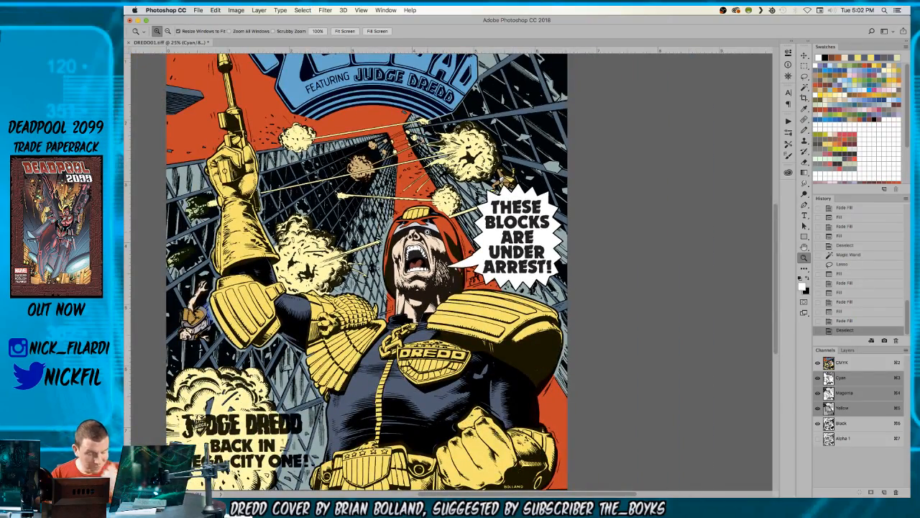
pyautogui.moveTo(383, 342); pyautogui.dragTo(386, 221)
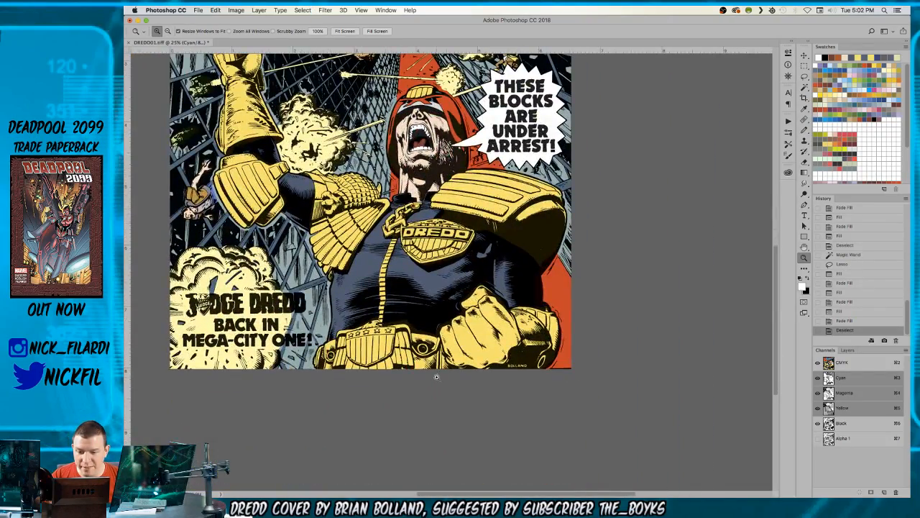
# - Select Dredd's yellow gear with the Magic Wand, with Contiguous off so matching yellow areas are included
pyautogui.click(380, 222)
pyautogui.press('w')
pyautogui.click(401, 229)
pyautogui.press('super+d')
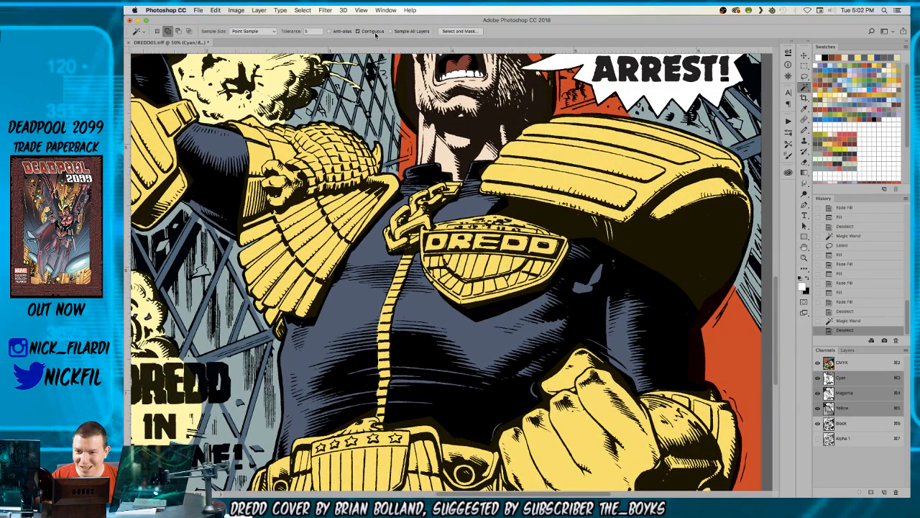
pyautogui.click(466, 248)
pyautogui.press('l')
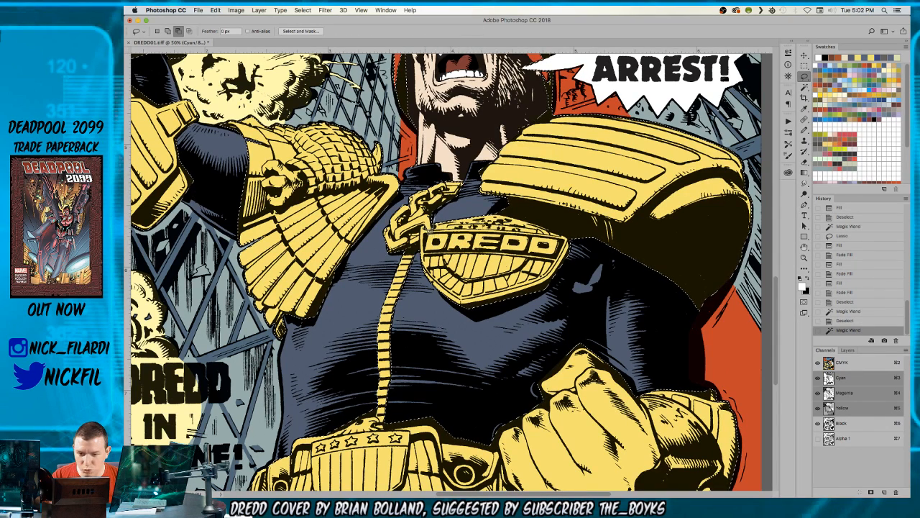
# - Subtract the DREDD chest badge and the large ribbed shoulder pad from the yellow selection with the Lasso
pyautogui.moveTo(501, 352)
pyautogui.mouseDown()
pyautogui.moveTo(600, 292)
pyautogui.moveTo(584, 235)
pyautogui.mouseUp()
pyautogui.moveTo(494, 236); pyautogui.dragTo(493, 216)
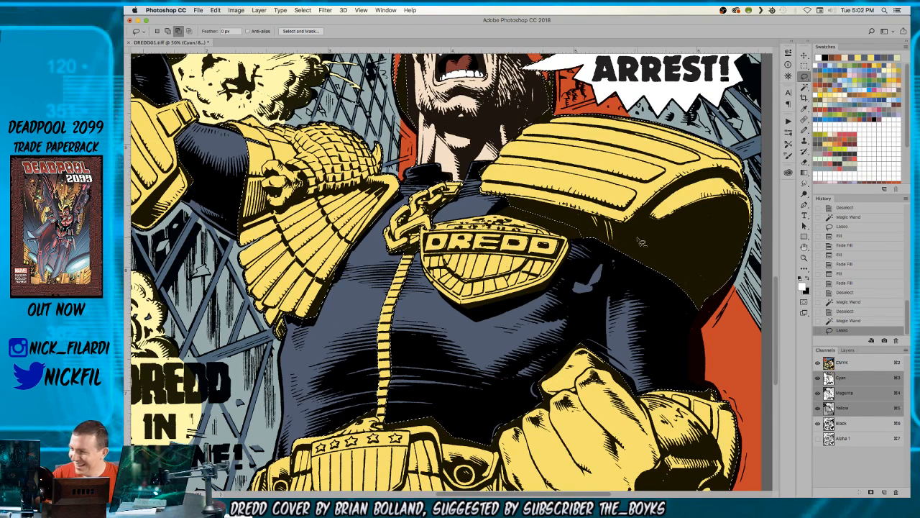
pyautogui.moveTo(541, 202); pyautogui.dragTo(462, 241)
pyautogui.moveTo(387, 185)
pyautogui.mouseDown()
pyautogui.moveTo(392, 207)
pyautogui.moveTo(549, 315)
pyautogui.moveTo(695, 317)
pyautogui.moveTo(453, 108)
pyautogui.mouseUp()
pyautogui.moveTo(443, 177); pyautogui.dragTo(444, 178)
# - Subtract the eagle-shaped shoulder pad from the selection with the Lasso
pyautogui.hscroll(-5, 324, 108)
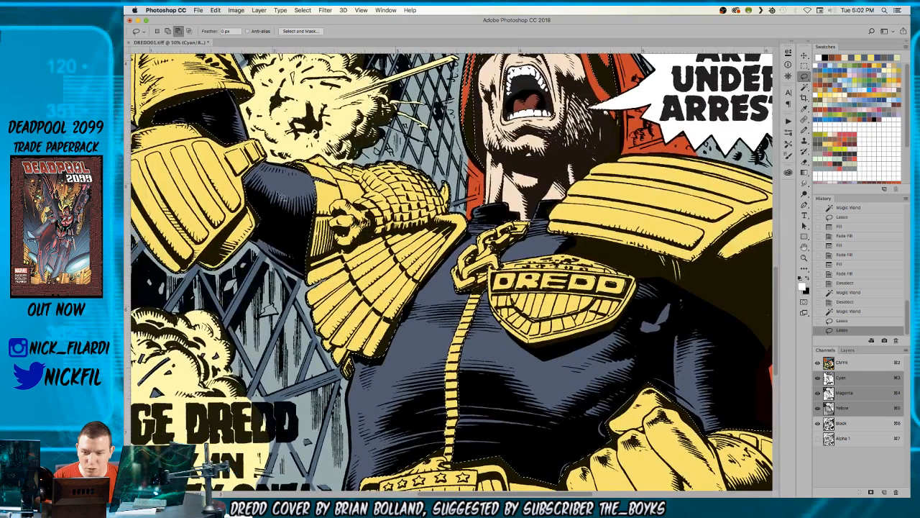
pyautogui.moveTo(280, 167)
pyautogui.mouseDown()
pyautogui.moveTo(283, 230)
pyautogui.moveTo(309, 369)
pyautogui.mouseUp()
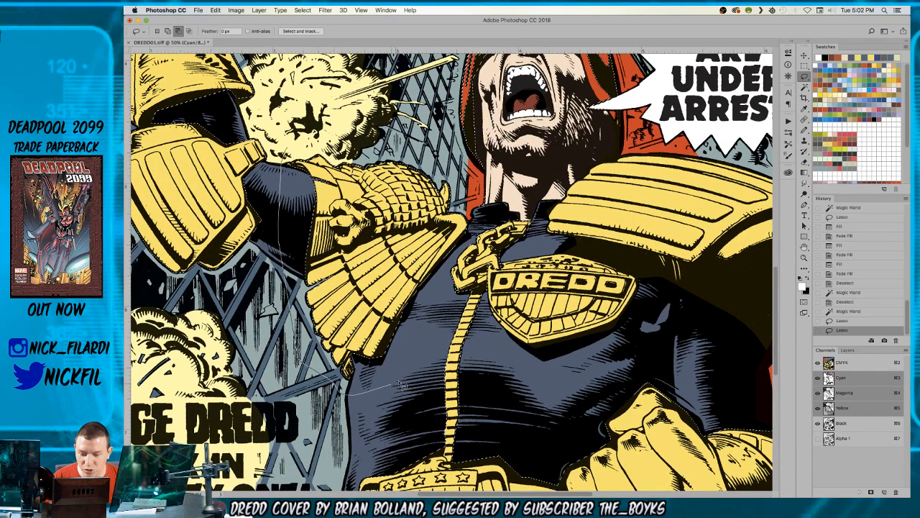
pyautogui.moveTo(403, 368); pyautogui.dragTo(439, 282)
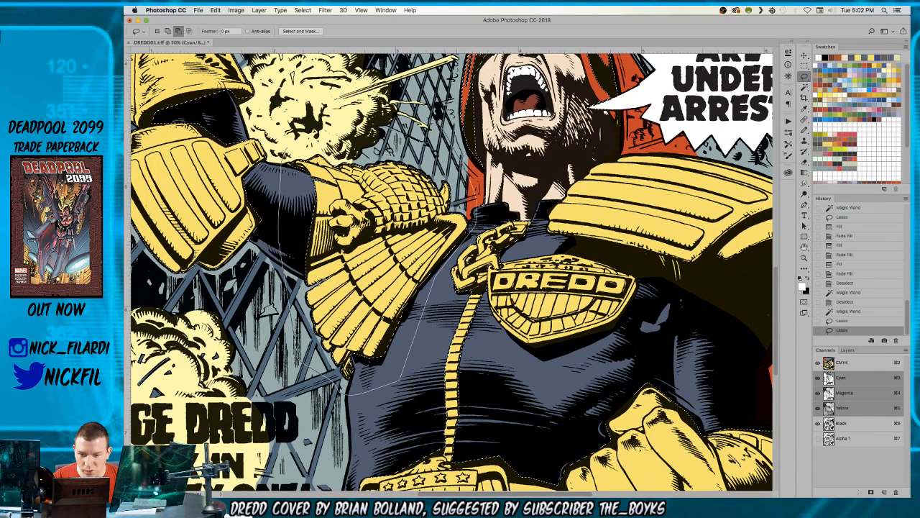
pyautogui.moveTo(428, 127); pyautogui.dragTo(416, 141)
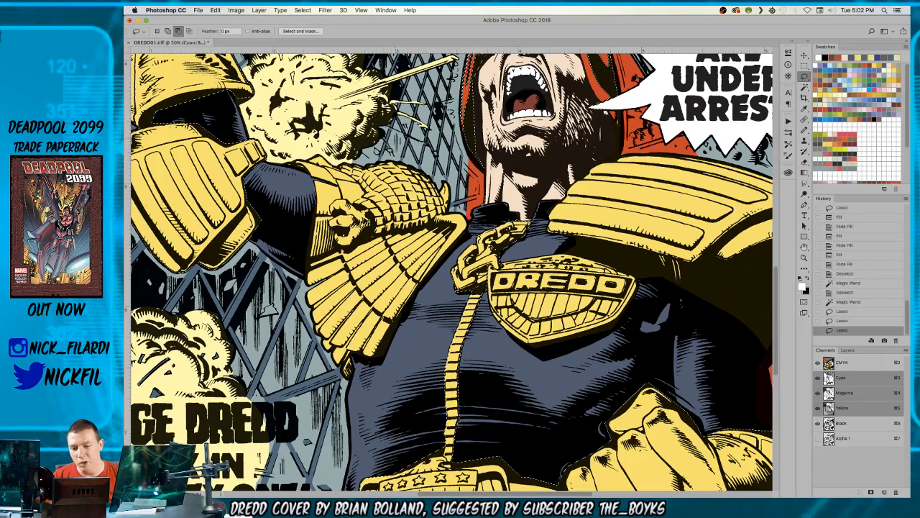
# - Subtract the helmet's yellow emblem from the selection with the Lasso
pyautogui.scroll(-2, 451, 271)
pyautogui.hscroll(3, 451, 271)
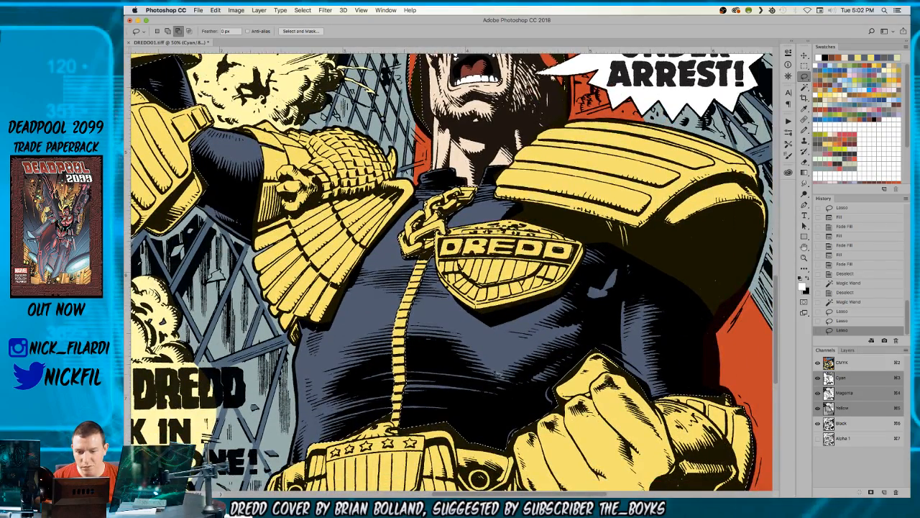
pyautogui.scroll(-3, 627, 472)
pyautogui.hscroll(-4, 628, 472)
pyautogui.scroll(1, 628, 472)
pyautogui.moveTo(431, 216); pyautogui.dragTo(435, 377)
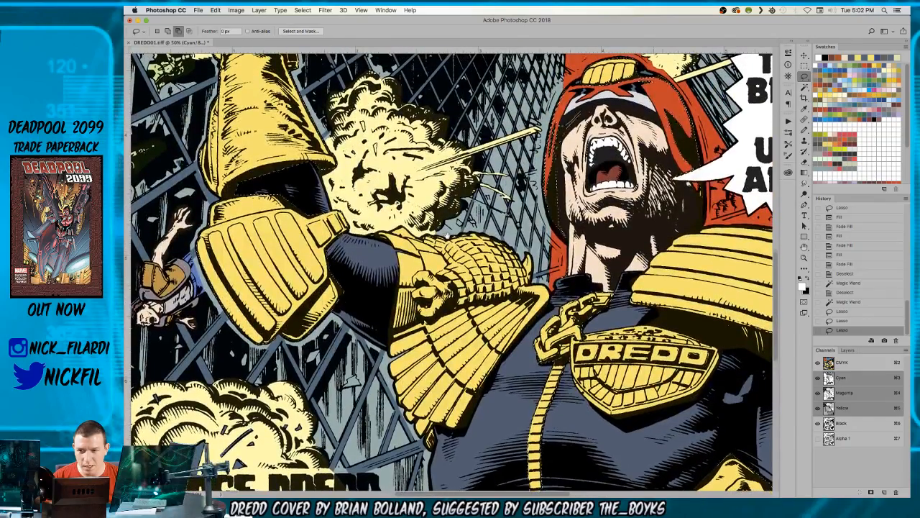
pyautogui.moveTo(293, 184); pyautogui.dragTo(301, 369)
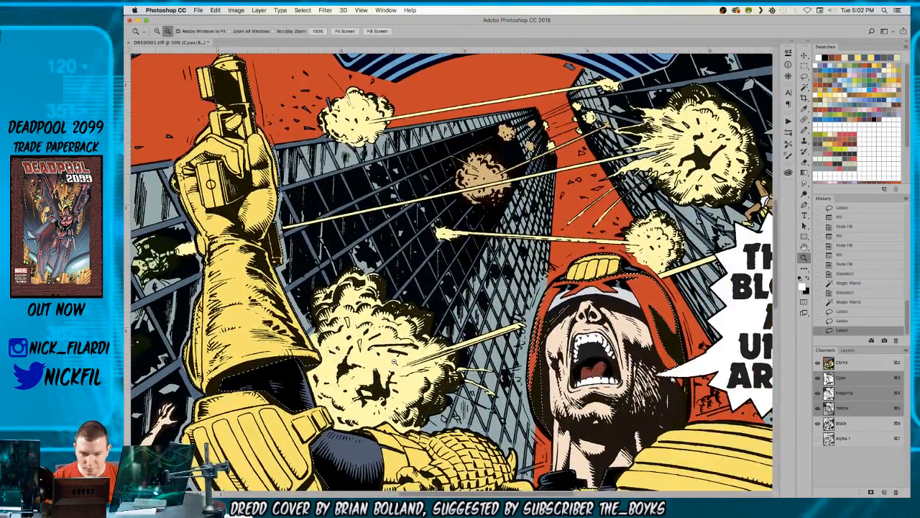
pyautogui.press('super+minus')
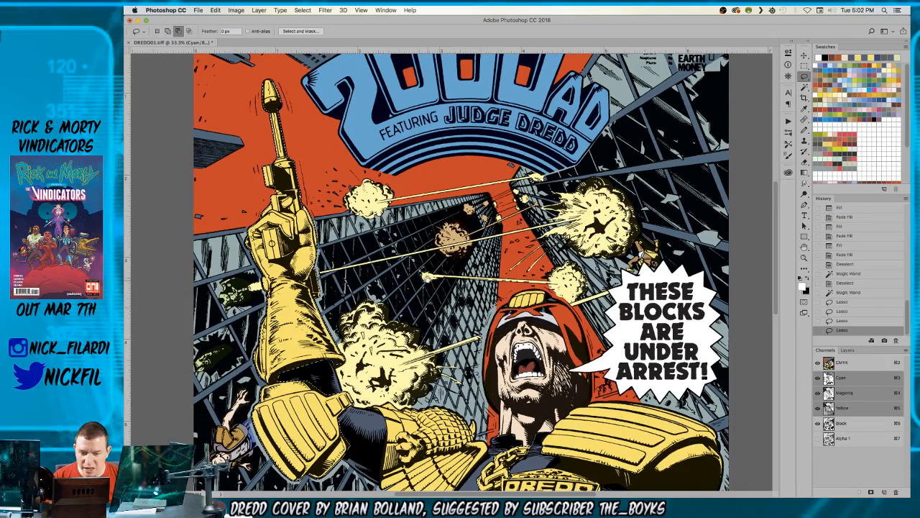
pyautogui.scroll(-5, 460, 273)
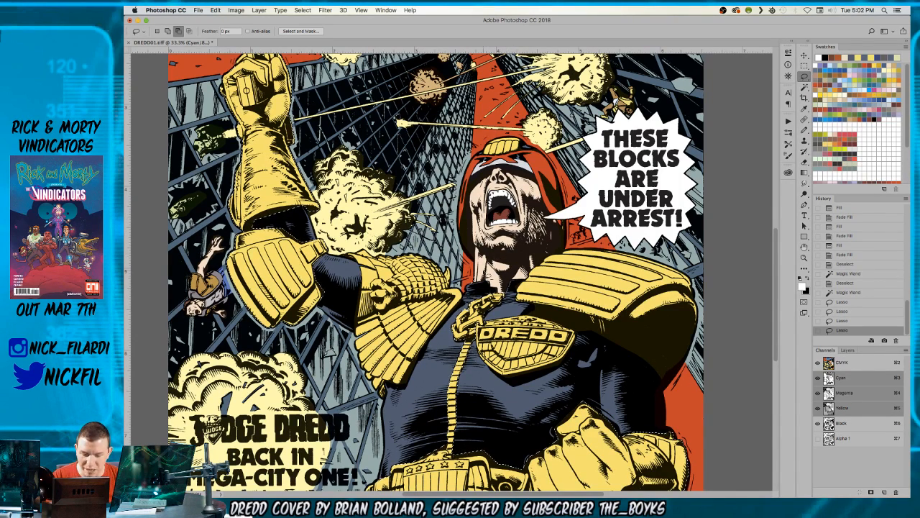
pyautogui.moveTo(486, 270); pyautogui.dragTo(493, 281)
pyautogui.moveTo(480, 322)
pyautogui.mouseDown()
pyautogui.moveTo(508, 232)
pyautogui.moveTo(503, 190)
pyautogui.mouseUp()
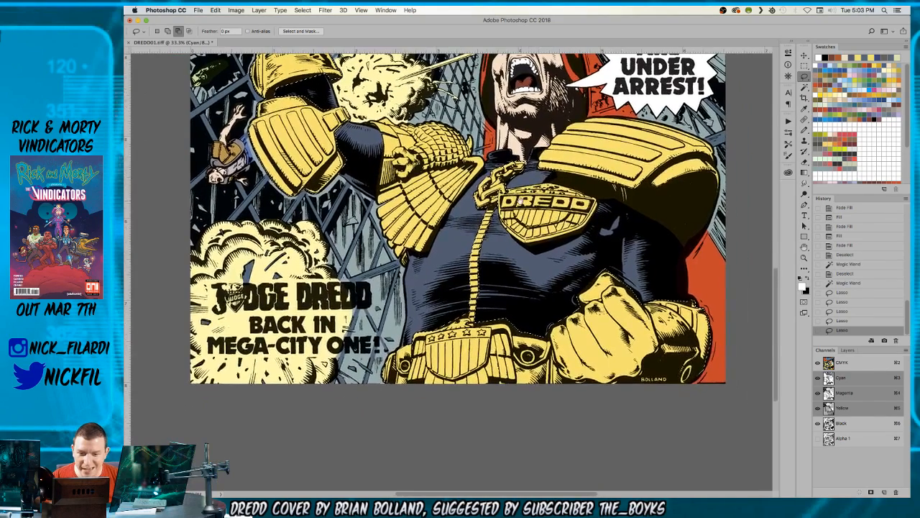
# - Fill the selected gloves, elbow pad, belt, chain and zipper with blue-gray, and lighten them to pale gray with faded white fills
pyautogui.click(823, 66)
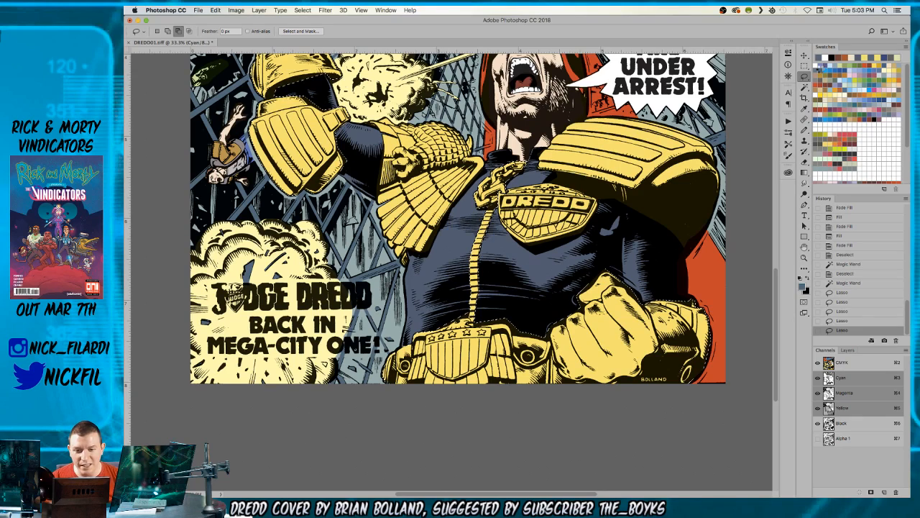
pyautogui.hotkey('alt', 'BackSpace')
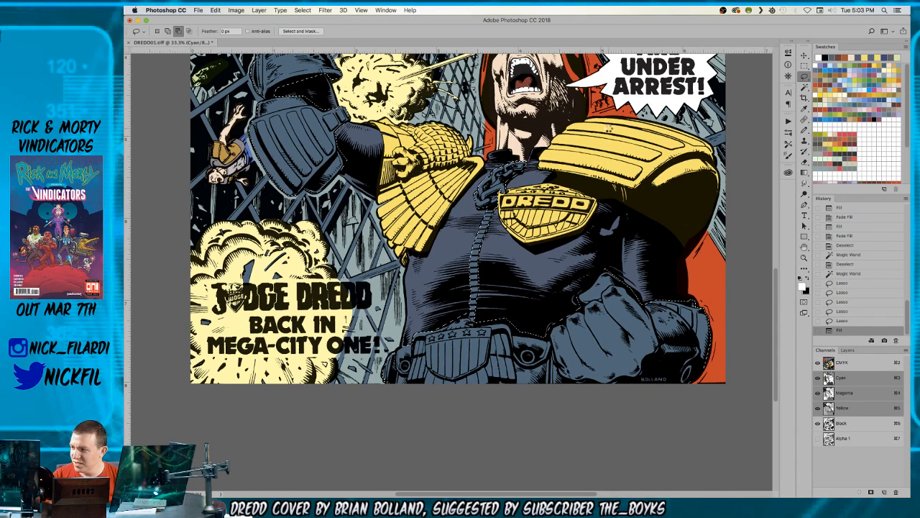
pyautogui.press('F2')
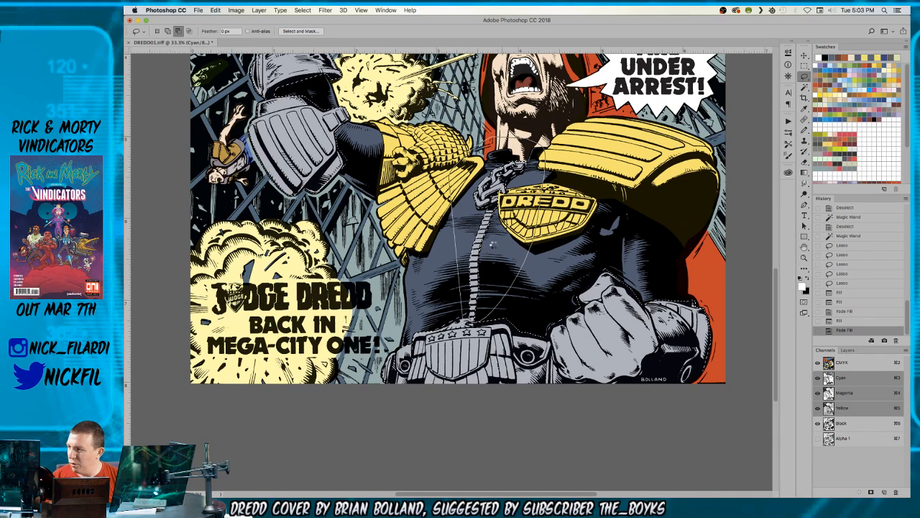
# - Subtract the chain and zipper from the selection with the Lasso, and add the top of the belt buckle back
pyautogui.press('z')
pyautogui.click(478, 293)
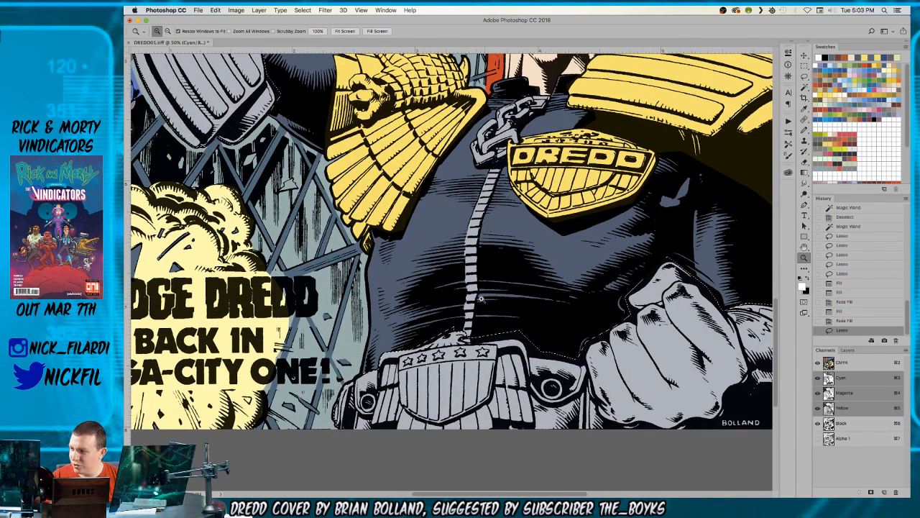
pyautogui.press('l')
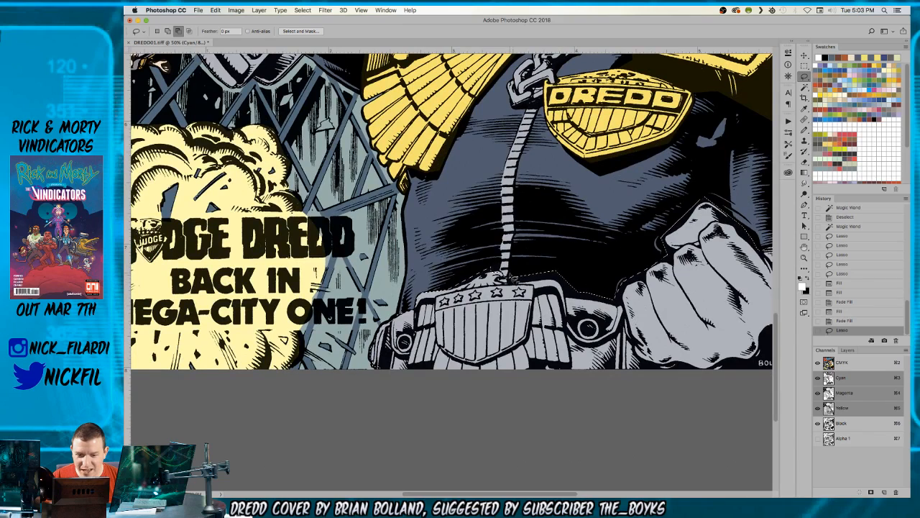
pyautogui.moveTo(523, 272); pyautogui.dragTo(545, 273)
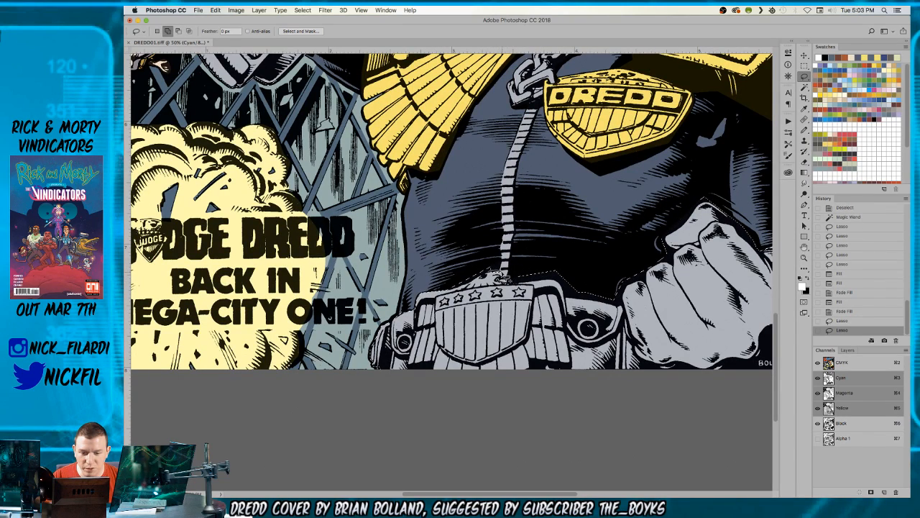
pyautogui.moveTo(666, 298); pyautogui.dragTo(499, 343)
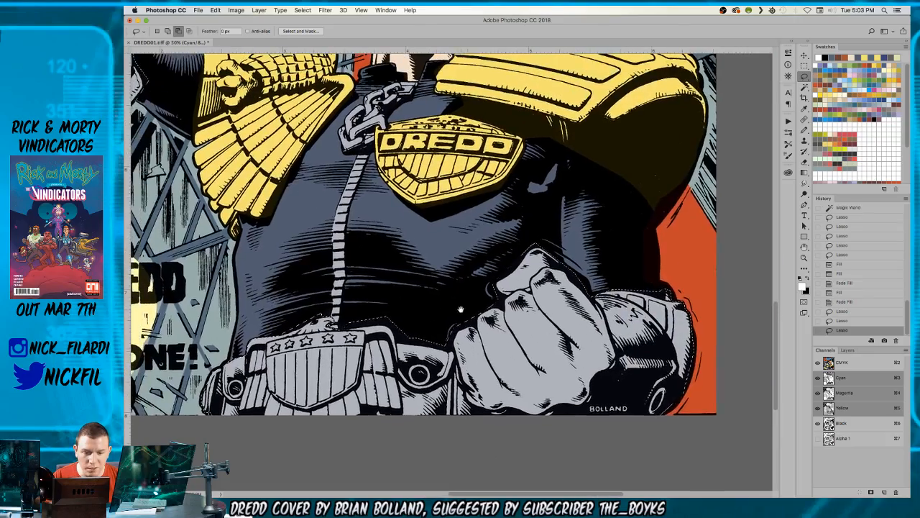
pyautogui.moveTo(401, 220); pyautogui.dragTo(440, 358)
# - Subtract the gun's barrel and upper body from the selection with the Lasso, leaving the glove selected
pyautogui.press('z')
pyautogui.keyDown('alt'); pyautogui.click(335, 244); pyautogui.keyUp('alt')
pyautogui.keyDown('alt'); pyautogui.click(336, 245); pyautogui.keyUp('alt')
pyautogui.moveTo(263, 265); pyautogui.dragTo(386, 373)
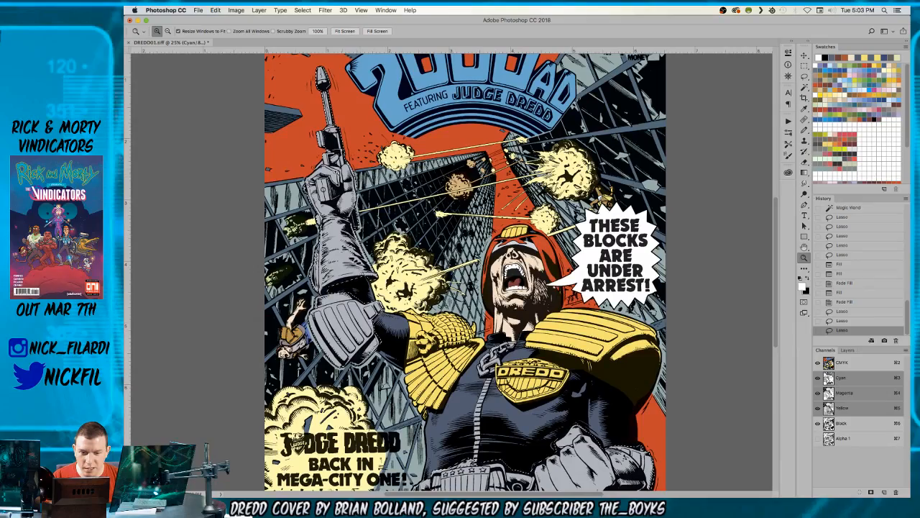
pyautogui.click(327, 136)
pyautogui.click(326, 136)
pyautogui.moveTo(326, 136); pyautogui.dragTo(364, 231)
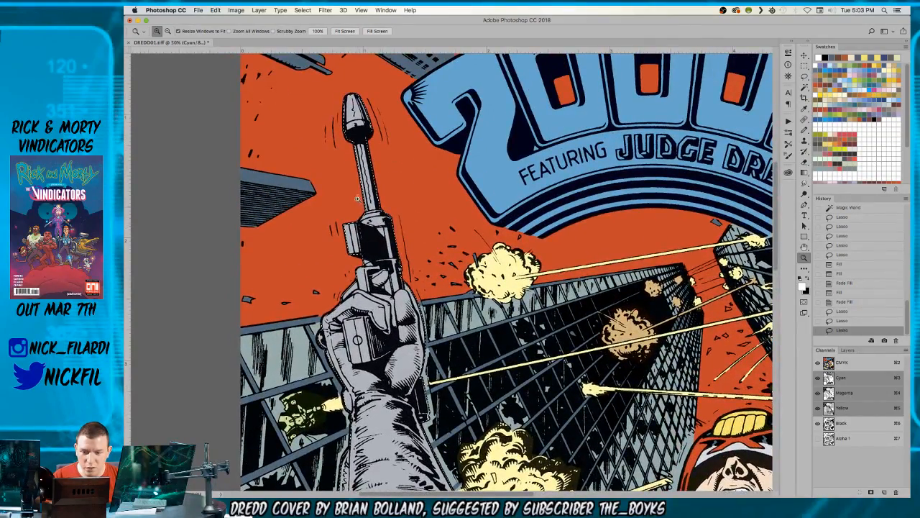
pyautogui.click(366, 195)
pyautogui.press('l')
pyautogui.moveTo(392, 93)
pyautogui.mouseDown()
pyautogui.moveTo(314, 62)
pyautogui.moveTo(322, 291)
pyautogui.mouseUp()
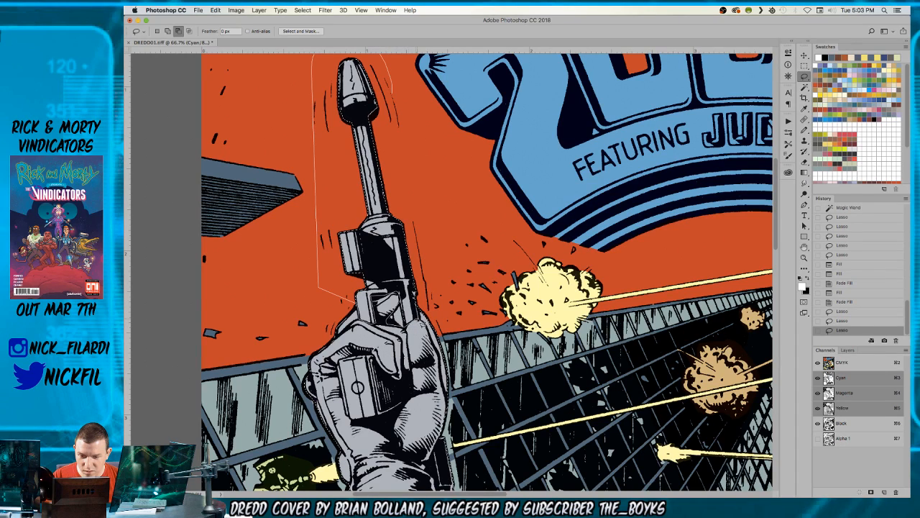
pyautogui.moveTo(424, 307); pyautogui.dragTo(393, 94)
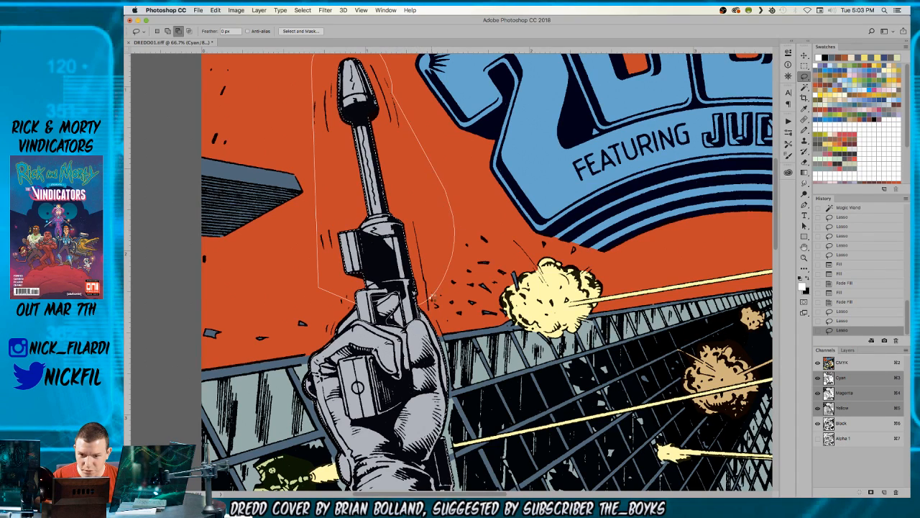
pyautogui.moveTo(423, 313); pyautogui.dragTo(419, 305)
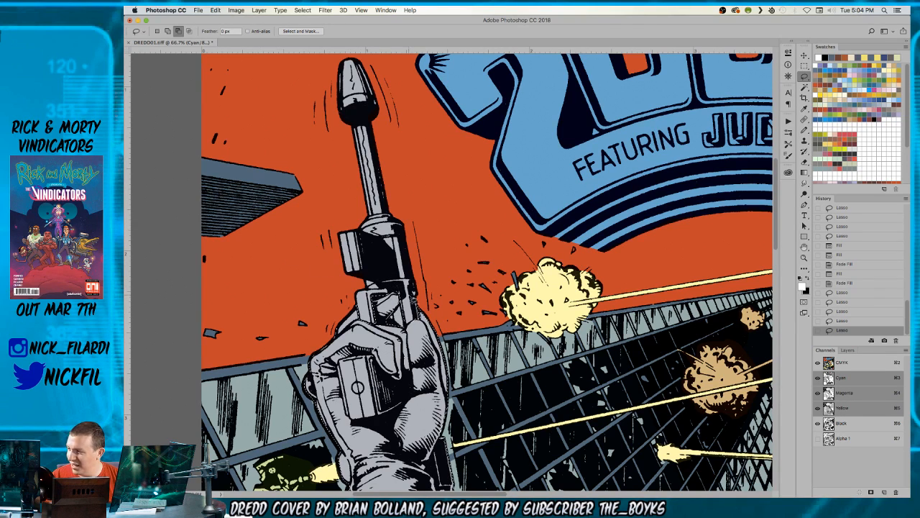
# - Subtract the gun's grip inside the raised fist from the selection with the Lasso
pyautogui.scroll(-3, 417, 259)
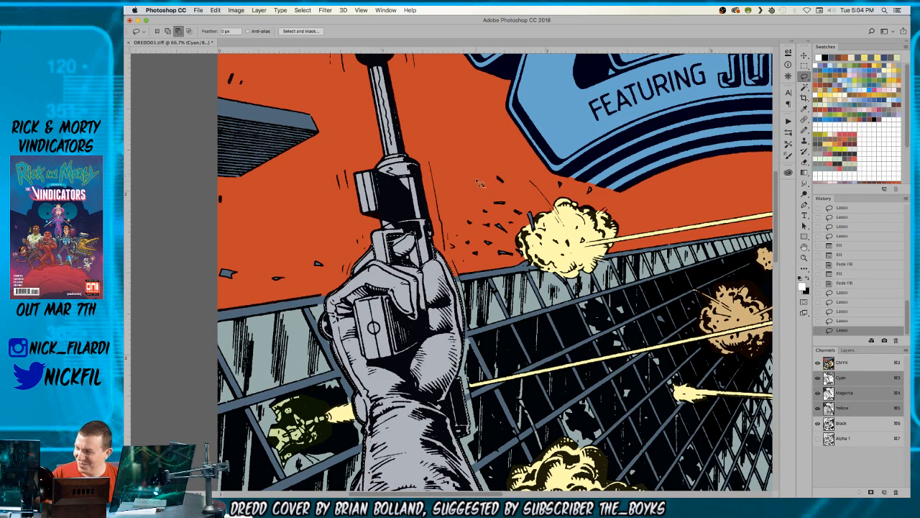
pyautogui.scroll(-3, 496, 272)
pyautogui.hscroll(-2, 496, 271)
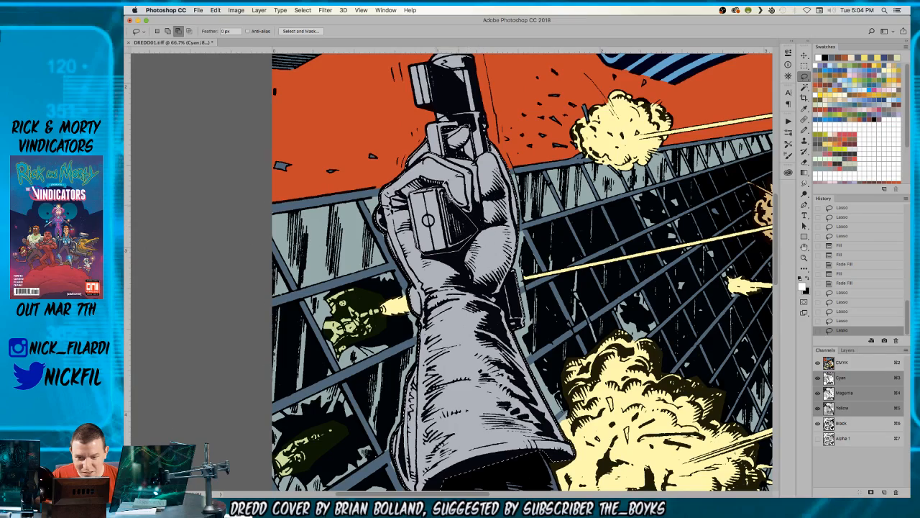
pyautogui.moveTo(442, 204); pyautogui.dragTo(425, 212)
# - Sample the yellow from the chest badge and paint the belt buckle's central shield and eagle head with the Pencil
pyautogui.press('z')
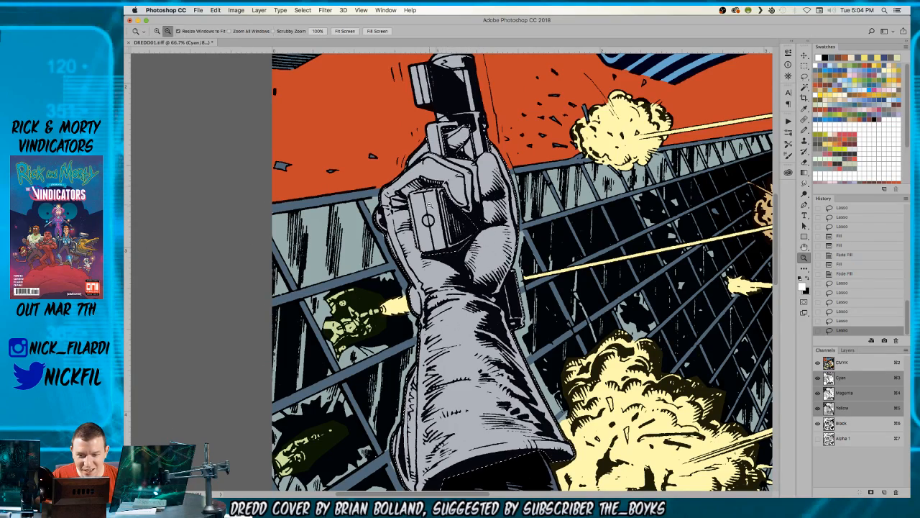
pyautogui.keyDown('alt'); pyautogui.click(424, 212); pyautogui.keyUp('alt')
pyautogui.moveTo(499, 346)
pyautogui.mouseDown()
pyautogui.moveTo(501, 333)
pyautogui.moveTo(460, 269)
pyautogui.mouseUp()
pyautogui.keyDown('alt'); pyautogui.click(411, 213); pyautogui.keyUp('alt')
pyautogui.keyDown('alt'); pyautogui.click(411, 213); pyautogui.keyUp('alt')
pyautogui.moveTo(576, 348); pyautogui.dragTo(449, 251)
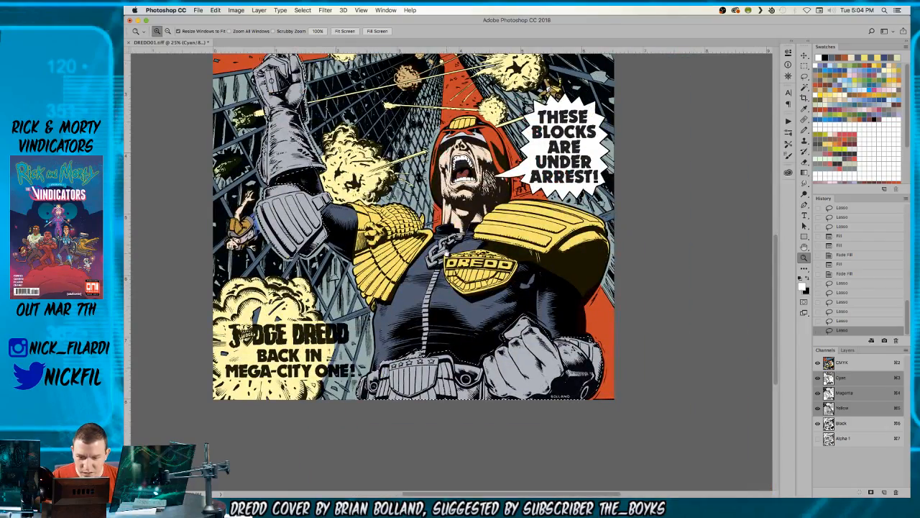
pyautogui.press('b')
pyautogui.keyDown('alt'); pyautogui.click(475, 272); pyautogui.keyUp('alt')
pyautogui.press('z')
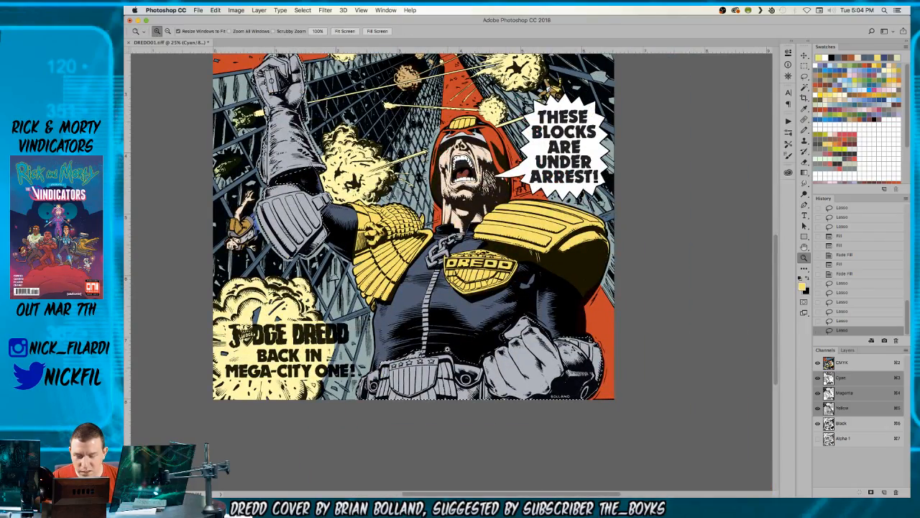
pyautogui.click(433, 363)
pyautogui.click(433, 362)
pyautogui.click(433, 362)
pyautogui.moveTo(463, 384); pyautogui.dragTo(504, 281)
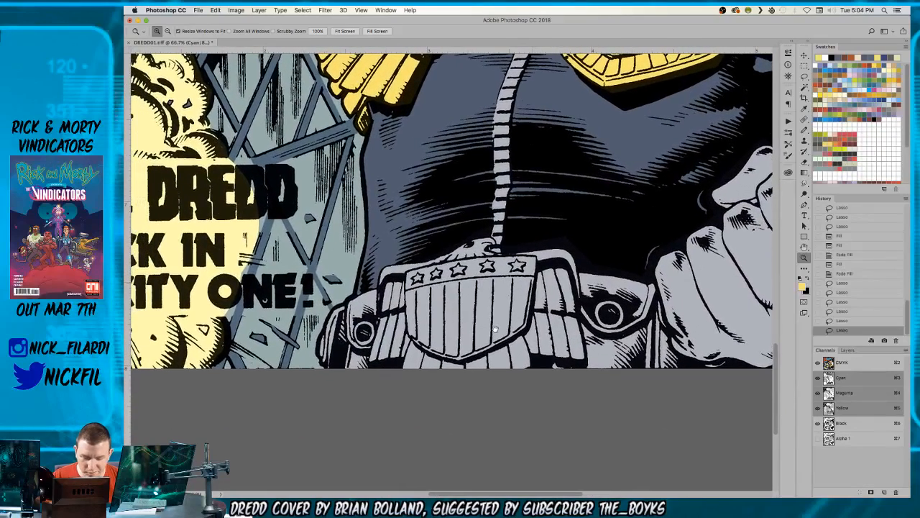
pyautogui.press('b')
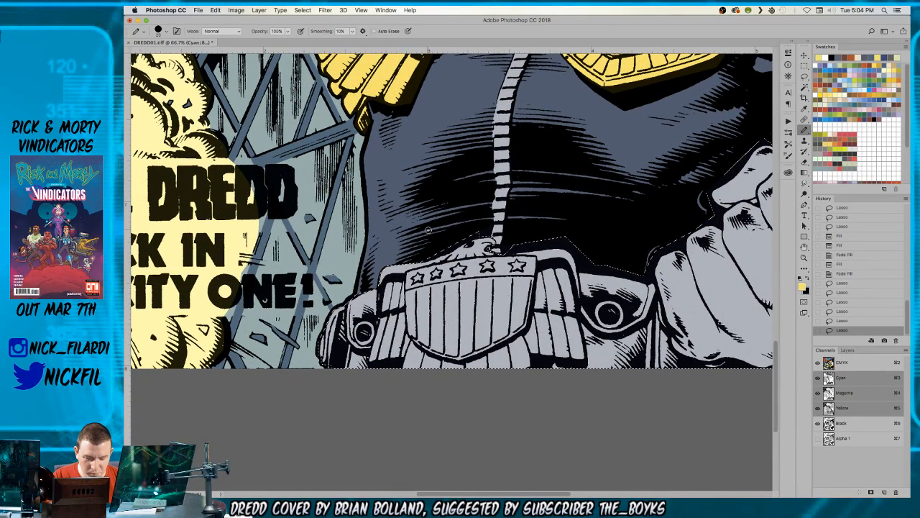
pyautogui.moveTo(468, 238)
pyautogui.mouseDown()
pyautogui.moveTo(463, 317)
pyautogui.moveTo(403, 337)
pyautogui.moveTo(409, 280)
pyautogui.moveTo(404, 327)
pyautogui.moveTo(406, 300)
pyautogui.moveTo(430, 316)
pyautogui.moveTo(467, 306)
pyautogui.moveTo(503, 337)
pyautogui.moveTo(523, 259)
pyautogui.moveTo(540, 302)
pyautogui.mouseUp()
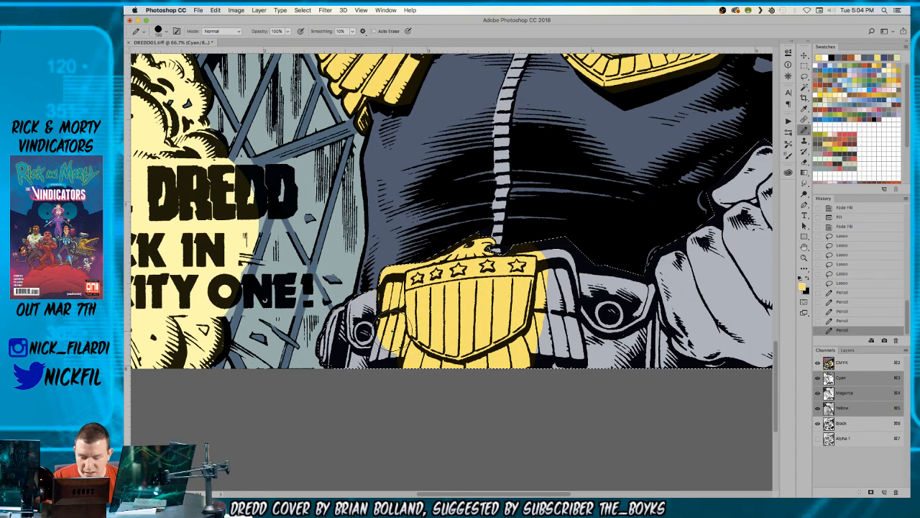
# - Paint the buckle's eagle wings yellow with the Pencil, and touch up the adjoining belt pouch with sampled pale gray
pyautogui.moveTo(381, 338)
pyautogui.mouseDown()
pyautogui.moveTo(379, 359)
pyautogui.moveTo(408, 359)
pyautogui.mouseUp()
pyautogui.moveTo(565, 271); pyautogui.dragTo(553, 277)
pyautogui.moveTo(576, 354); pyautogui.dragTo(569, 286)
pyautogui.moveTo(538, 349)
pyautogui.mouseDown()
pyautogui.moveTo(558, 345)
pyautogui.moveTo(545, 295)
pyautogui.moveTo(555, 331)
pyautogui.moveTo(571, 337)
pyautogui.mouseUp()
pyautogui.keyDown('alt'); pyautogui.click(589, 284); pyautogui.keyUp('alt')
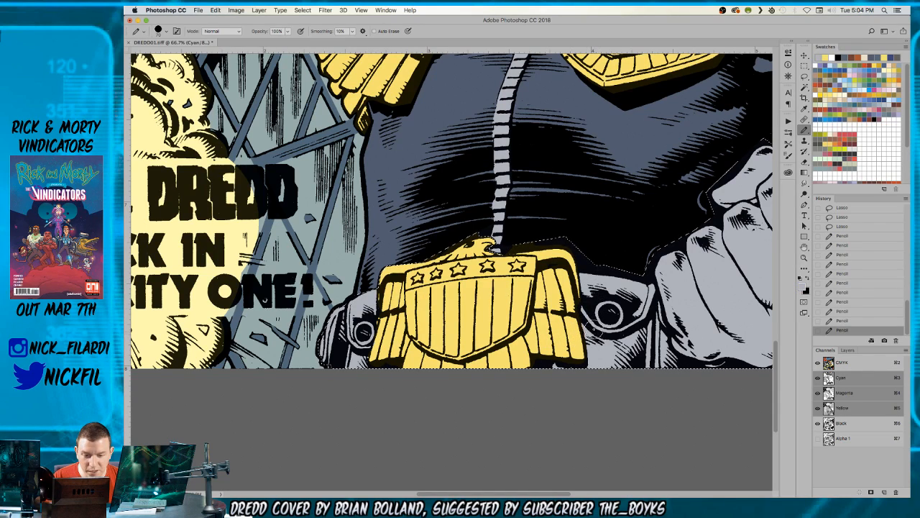
pyautogui.moveTo(591, 327); pyautogui.dragTo(618, 316)
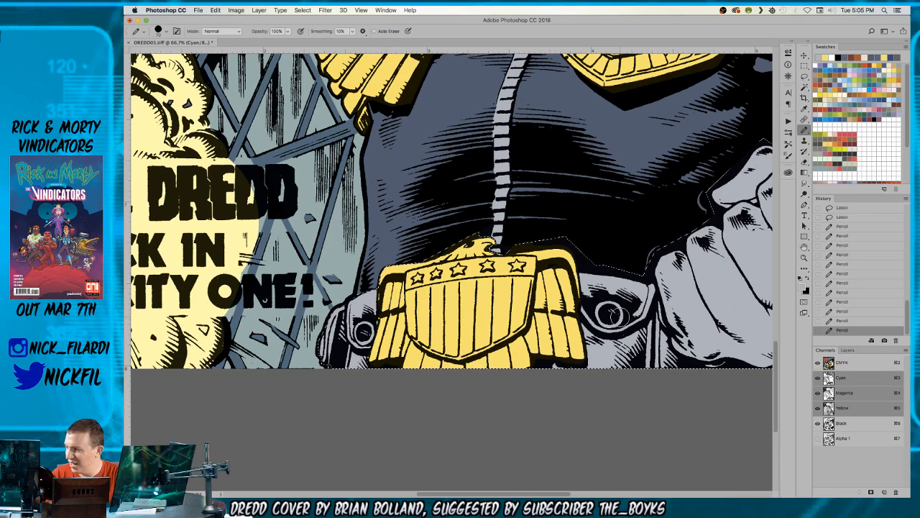
# - Subtract the belt buckle's yellow from the selection with the Magic Wand
pyautogui.press('z')
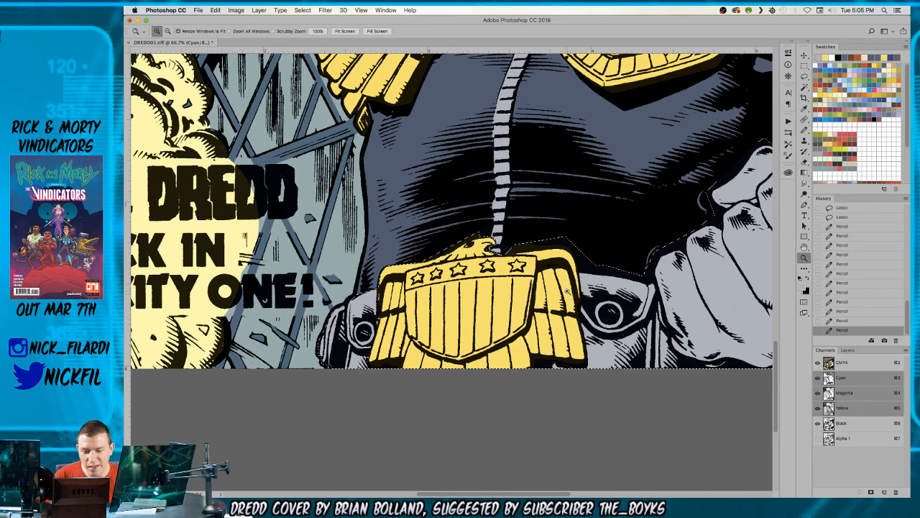
pyautogui.keyDown('alt'); pyautogui.click(503, 305); pyautogui.keyUp('alt')
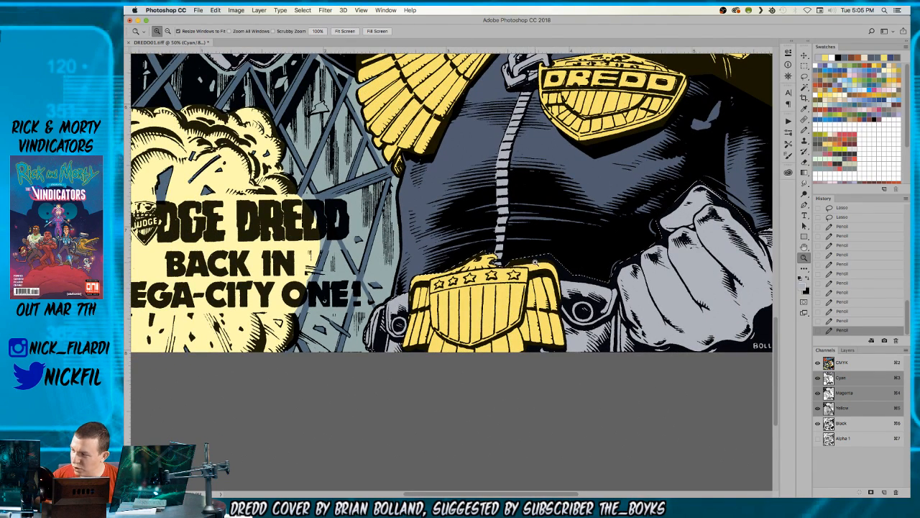
pyautogui.scroll(2, 562, 335)
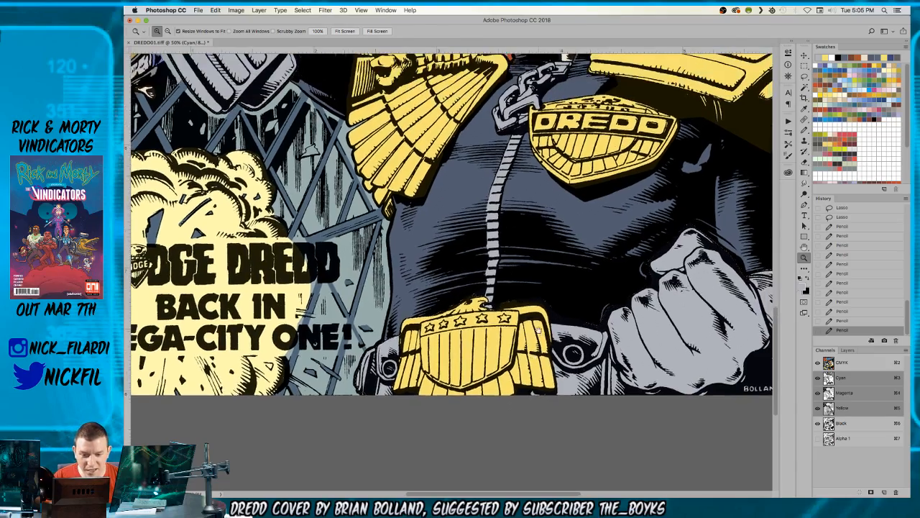
pyautogui.keyDown('alt'); pyautogui.click(531, 327); pyautogui.keyUp('alt')
pyautogui.scroll(5, 535, 337)
pyautogui.hscroll(-1, 535, 338)
pyautogui.scroll(-5, 508, 272)
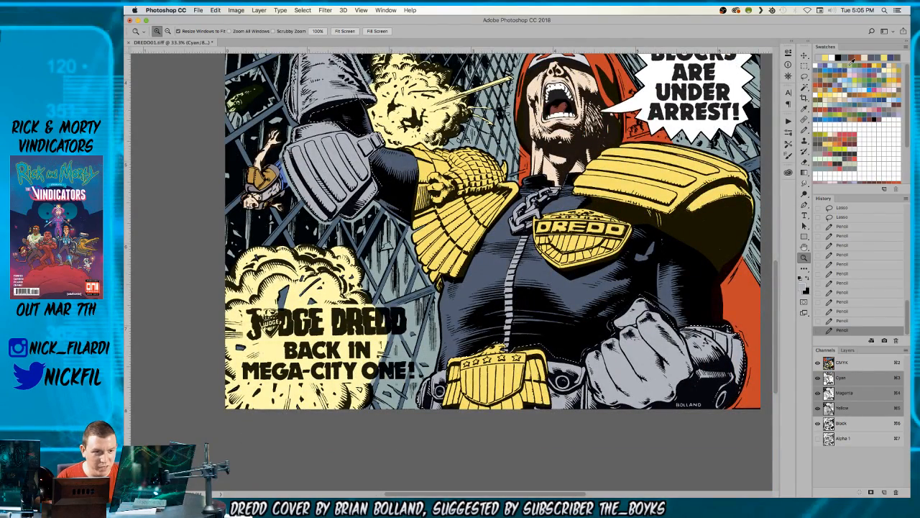
pyautogui.press('w')
pyautogui.keyDown('alt'); pyautogui.click(508, 369); pyautogui.keyUp('alt')
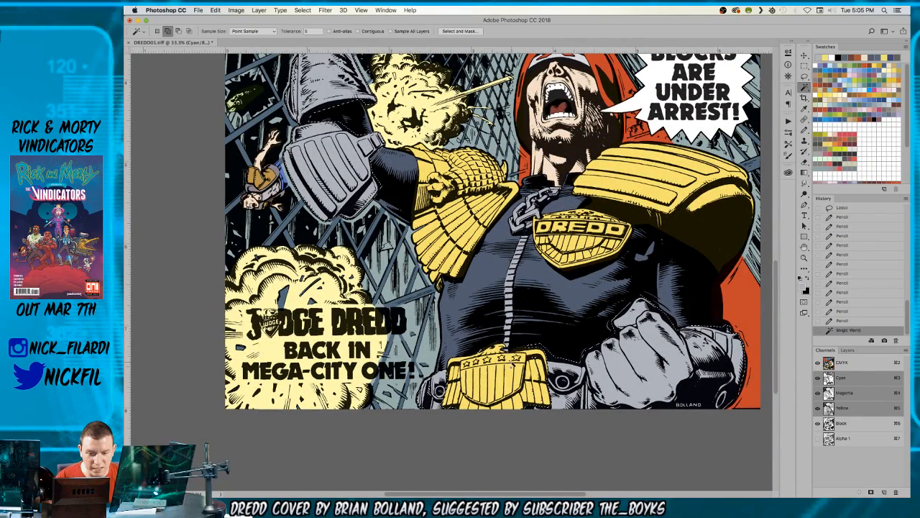
# - Trim the selection above the buckle with the Lasso, then fill the gloves, pads and belt with olive green and fade the fill
pyautogui.press('l')
pyautogui.moveTo(551, 340)
pyautogui.mouseDown()
pyautogui.moveTo(529, 375)
pyautogui.moveTo(460, 336)
pyautogui.moveTo(551, 337)
pyautogui.moveTo(527, 299)
pyautogui.mouseUp()
pyautogui.click(859, 64)
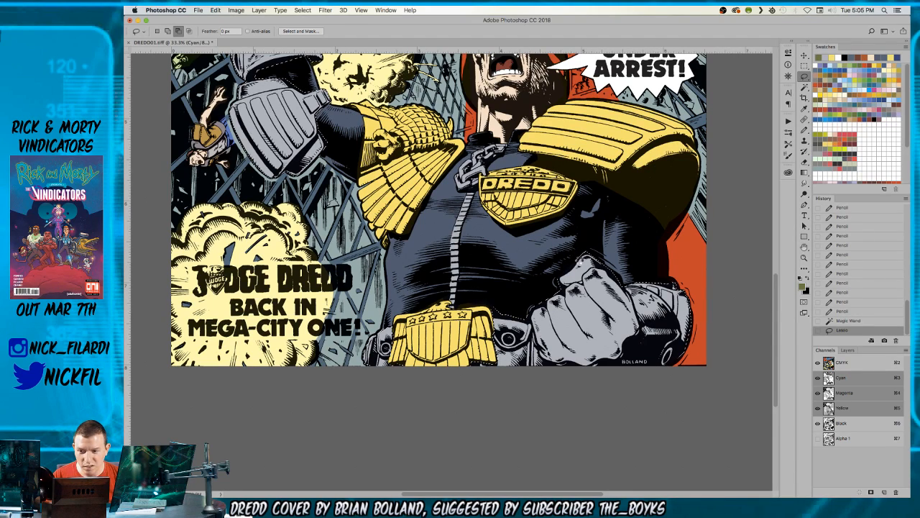
pyautogui.hotkey('alt', 'BackSpace')
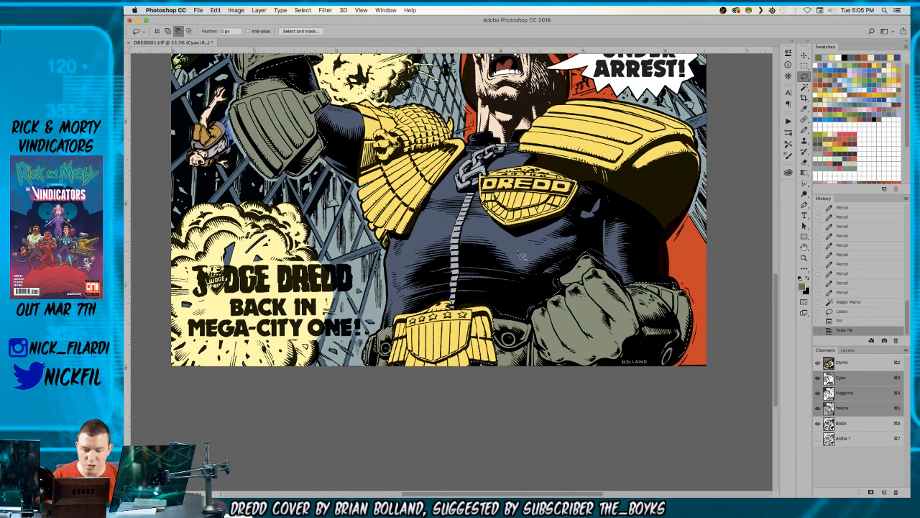
# - Subtract the gloves and arm pads from the selection with the Lasso, leaving only the belt and its pouches selected
pyautogui.moveTo(418, 211)
pyautogui.mouseDown()
pyautogui.moveTo(584, 432)
pyautogui.moveTo(574, 453)
pyautogui.mouseUp()
pyautogui.moveTo(447, 109)
pyautogui.mouseDown()
pyautogui.moveTo(417, 96)
pyautogui.moveTo(400, 435)
pyautogui.moveTo(518, 218)
pyautogui.moveTo(455, 118)
pyautogui.mouseUp()
pyautogui.hscroll(7, 440, 281)
pyautogui.scroll(-7, 440, 281)
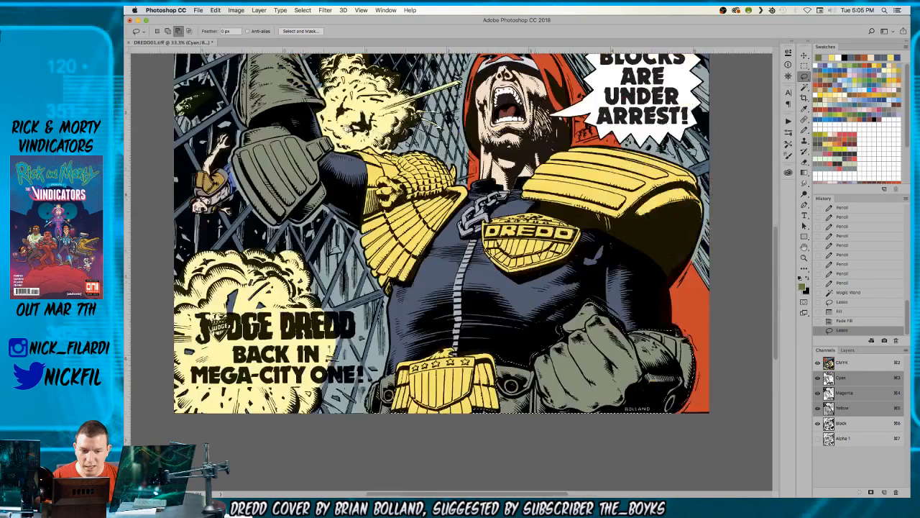
pyautogui.moveTo(440, 281)
pyautogui.mouseDown()
pyautogui.moveTo(457, 345)
pyautogui.moveTo(479, 368)
pyautogui.moveTo(550, 240)
pyautogui.moveTo(442, 264)
pyautogui.moveTo(440, 279)
pyautogui.mouseUp()
pyautogui.hscroll(-7, 450, 273)
pyautogui.scroll(5, 451, 273)
pyautogui.hscroll(3, 450, 273)
# - Fill the selected belt and pouches with brown and fade the fill
pyautogui.press('z')
pyautogui.keyDown('alt'); pyautogui.click(366, 164); pyautogui.keyUp('alt')
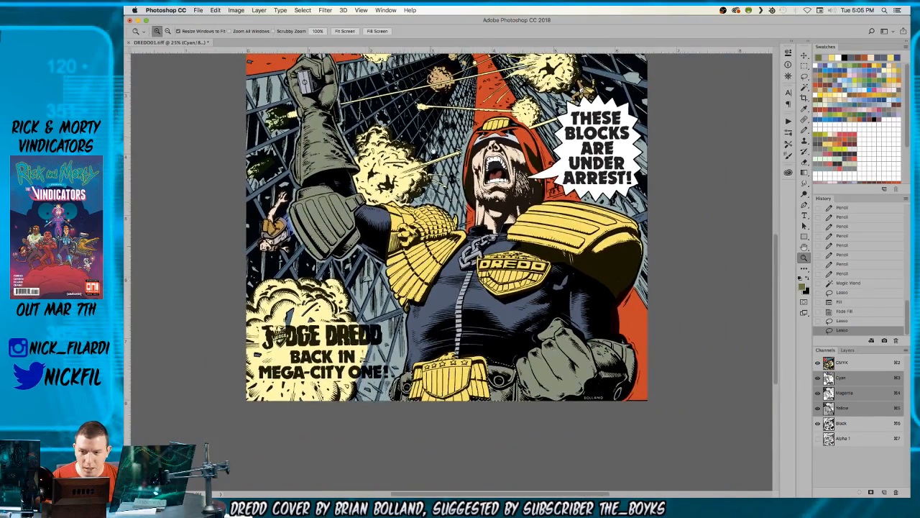
pyautogui.moveTo(367, 164); pyautogui.dragTo(389, 271)
pyautogui.moveTo(747, 312); pyautogui.dragTo(688, 74)
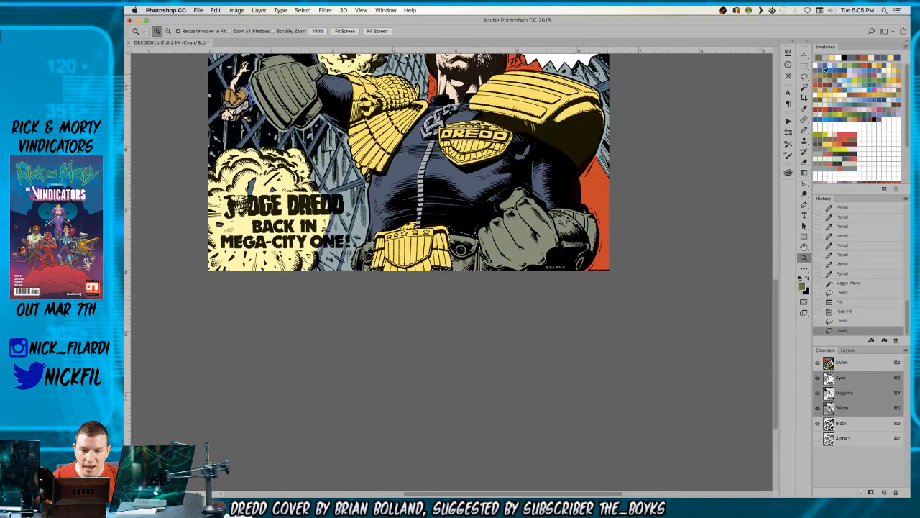
pyautogui.click(845, 72)
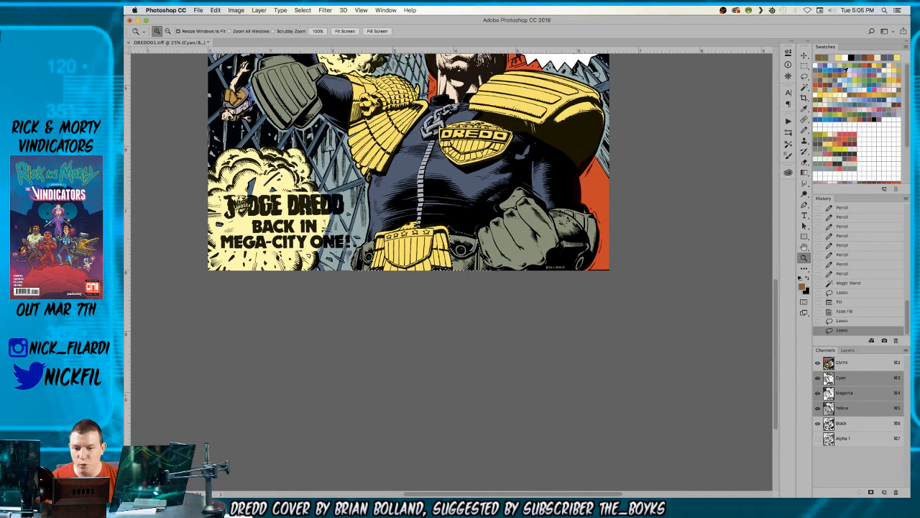
pyautogui.hotkey('alt', 'BackSpace')
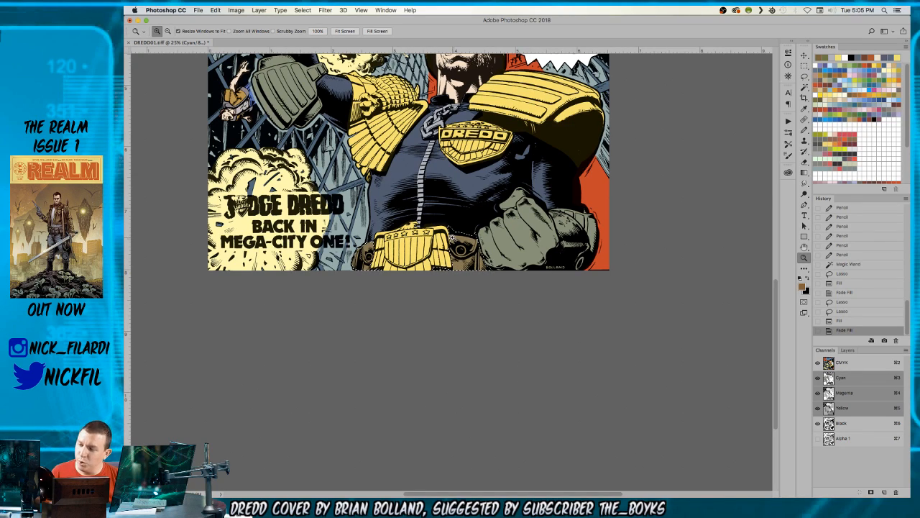
# - Paint the round snaps on both belt pouches pale blue-gray with the Pencil, keeping the belt selection active
pyautogui.click(454, 257)
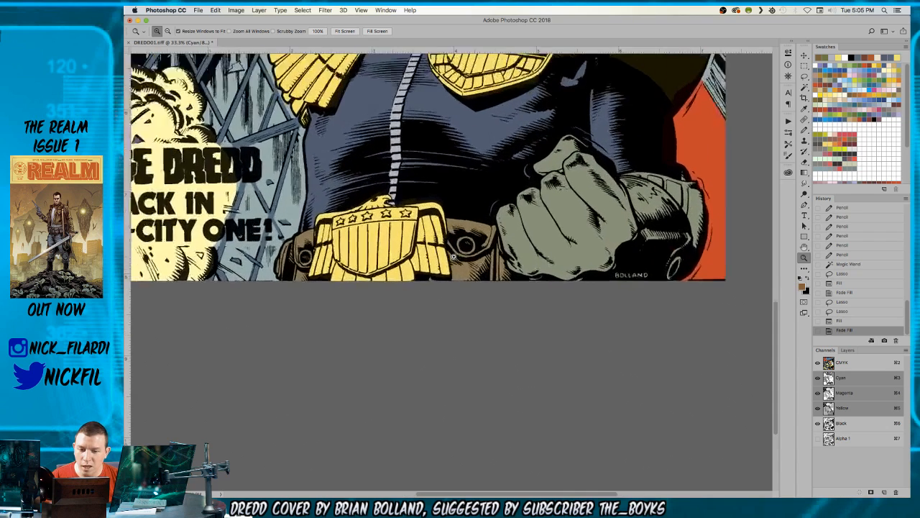
pyautogui.press('super+d')
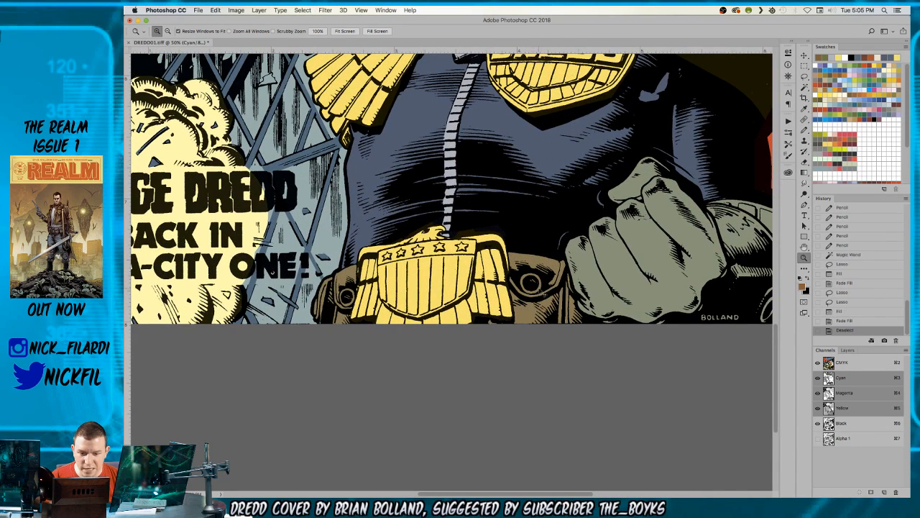
pyautogui.press('super+z')
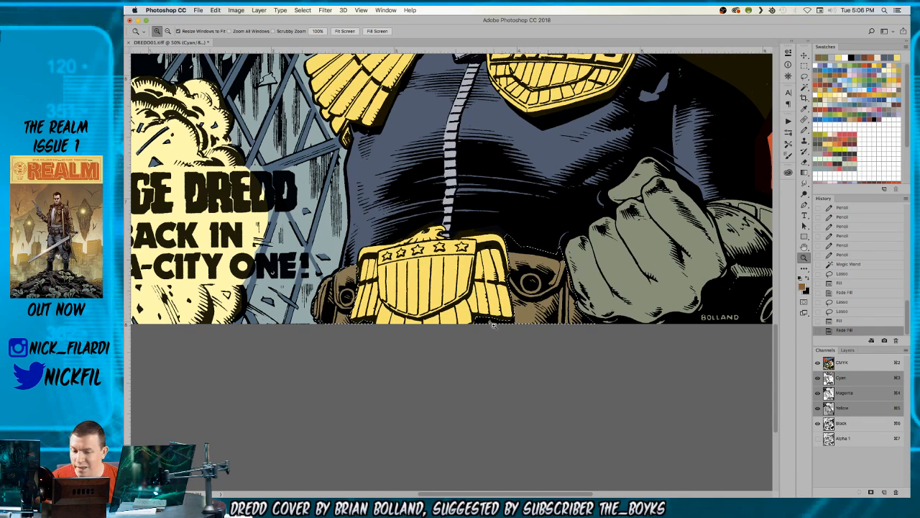
pyautogui.press('b')
pyautogui.press('d')
pyautogui.press('x')
pyautogui.click(828, 65)
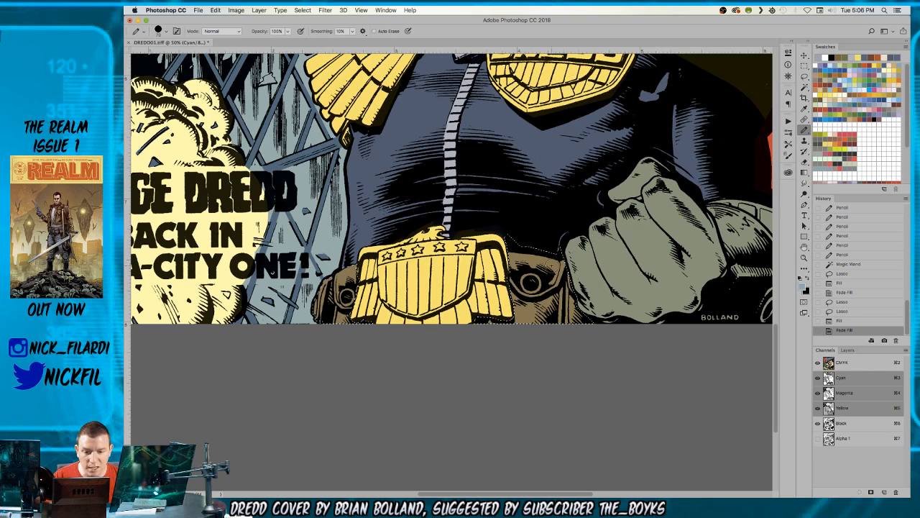
pyautogui.click(529, 285)
pyautogui.keyDown('alt'); pyautogui.click(555, 271); pyautogui.keyUp('alt')
pyautogui.click(530, 282)
pyautogui.keyDown('alt'); pyautogui.click(530, 283); pyautogui.keyUp('alt')
pyautogui.click(530, 284)
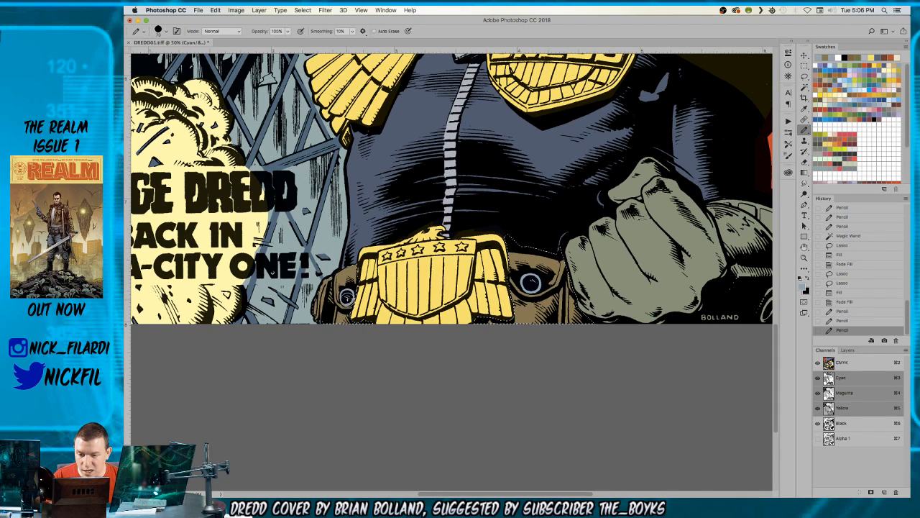
# - View the whole cover and clear the belt selection
pyautogui.press('z')
pyautogui.keyDown('alt'); pyautogui.click(400, 228); pyautogui.keyUp('alt')
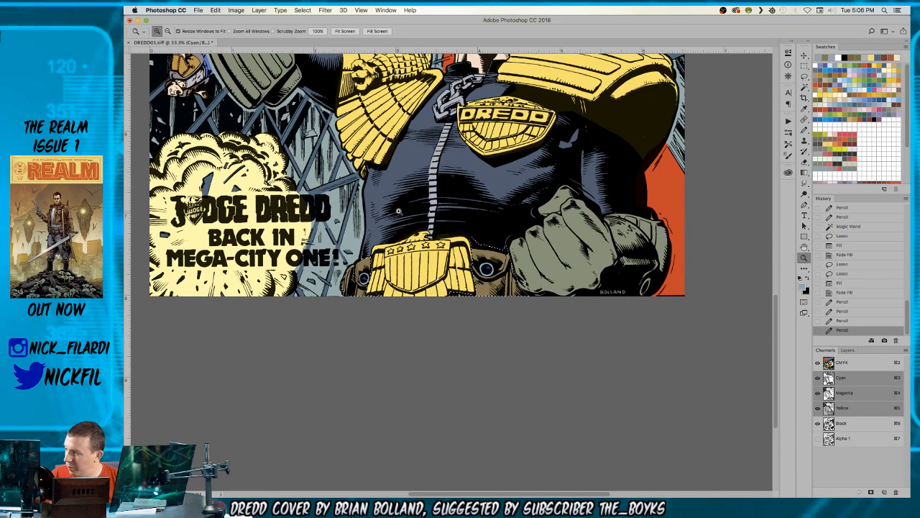
pyautogui.scroll(5, 398, 210)
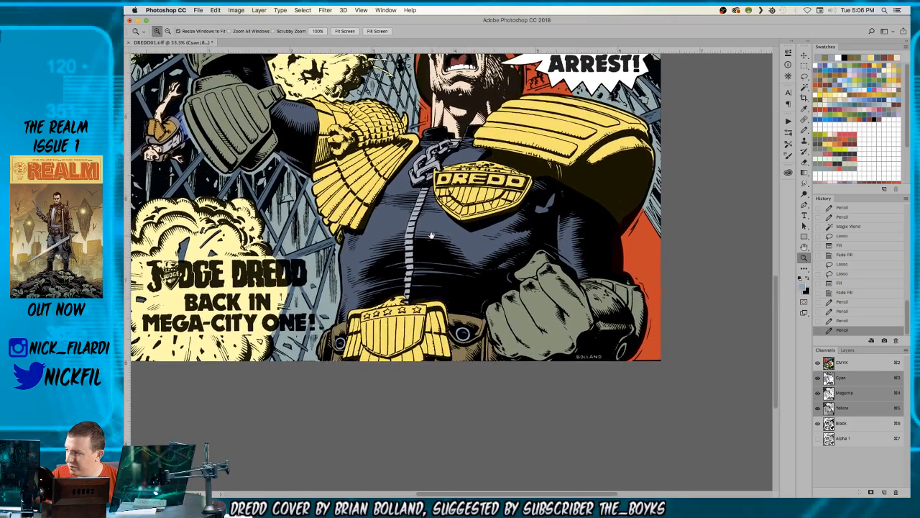
pyautogui.keyDown('alt'); pyautogui.click(443, 197); pyautogui.keyUp('alt')
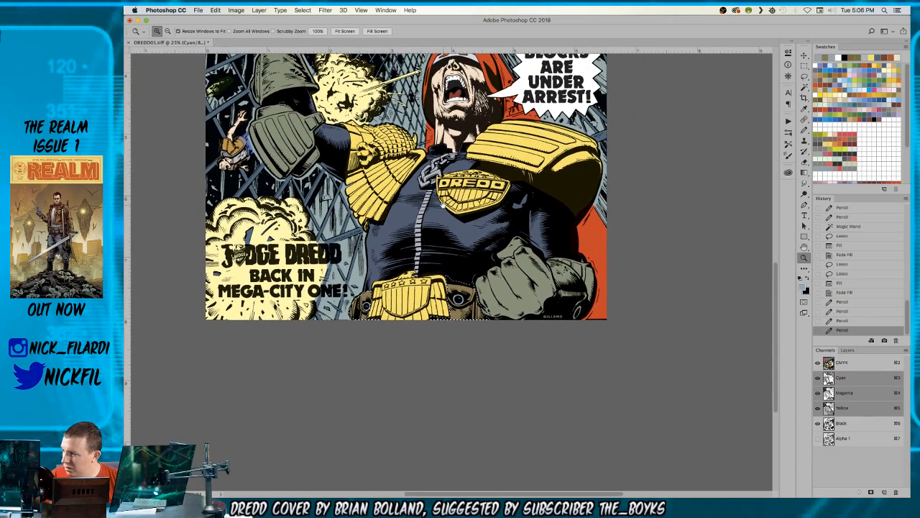
pyautogui.scroll(4, 443, 201)
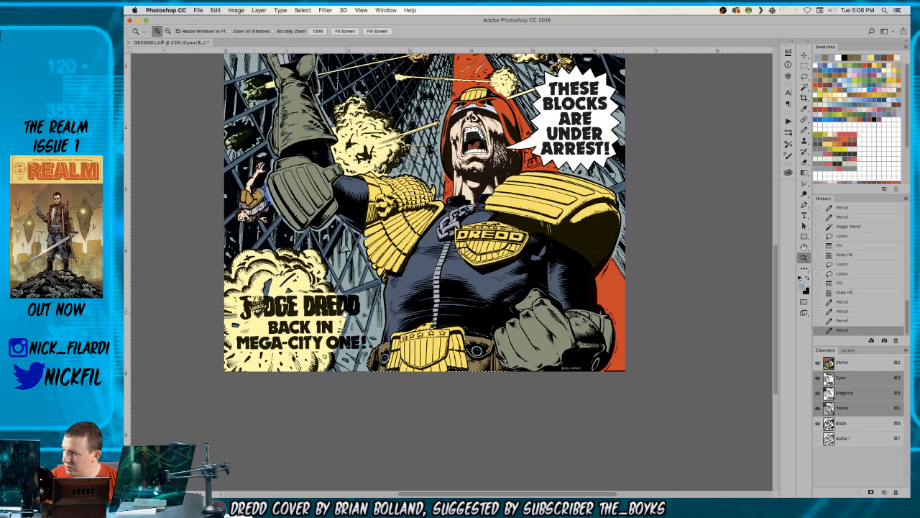
pyautogui.keyDown('alt'); pyautogui.click(452, 270); pyautogui.keyUp('alt')
pyautogui.press('super+d')
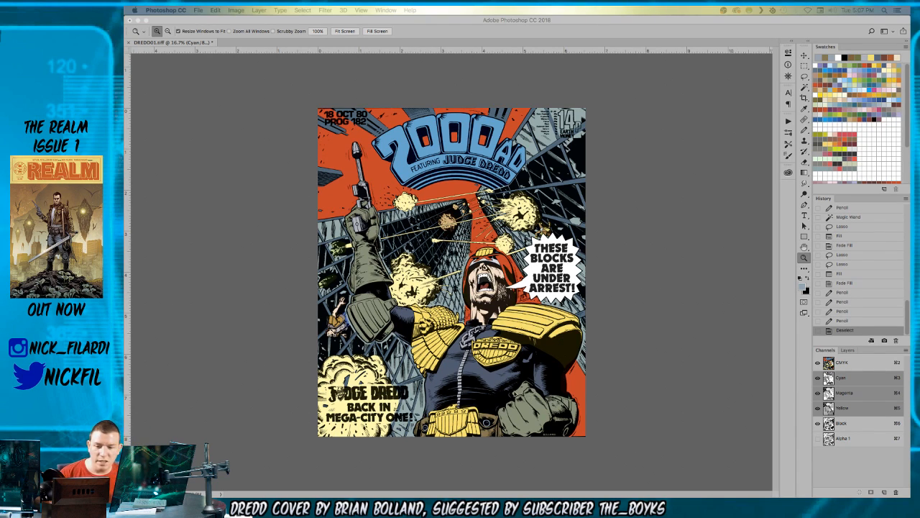
# - Outline the belt buckle's central shield with the Lasso and fill it with white
pyautogui.click(448, 421)
pyautogui.click(447, 421)
pyautogui.click(447, 421)
pyautogui.click(448, 422)
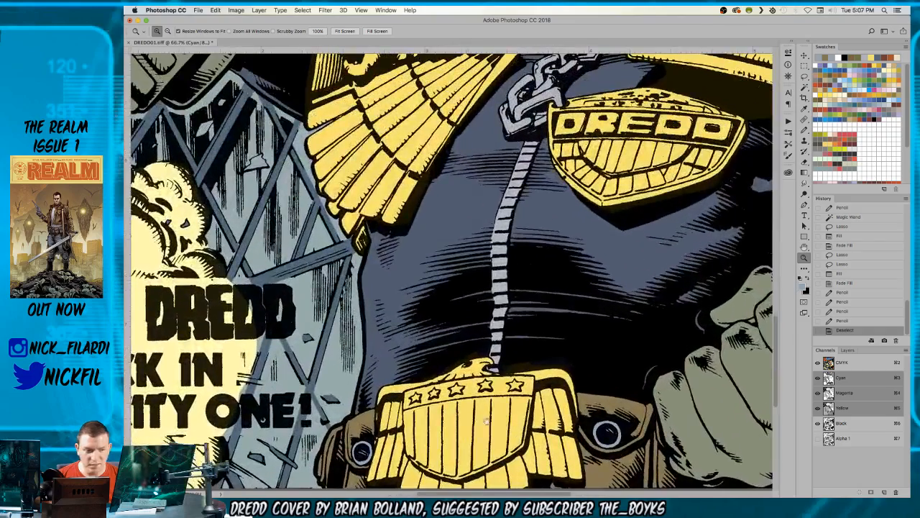
pyautogui.moveTo(498, 421); pyautogui.dragTo(478, 364)
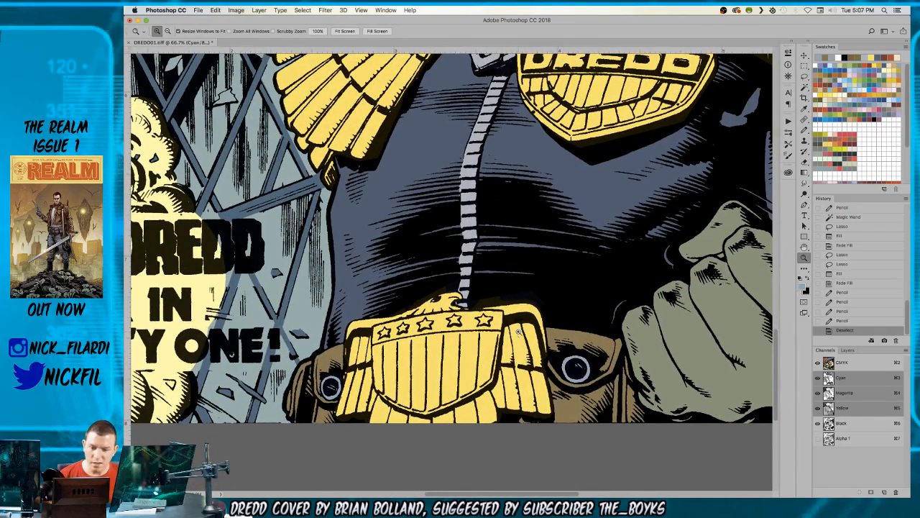
pyautogui.press('l')
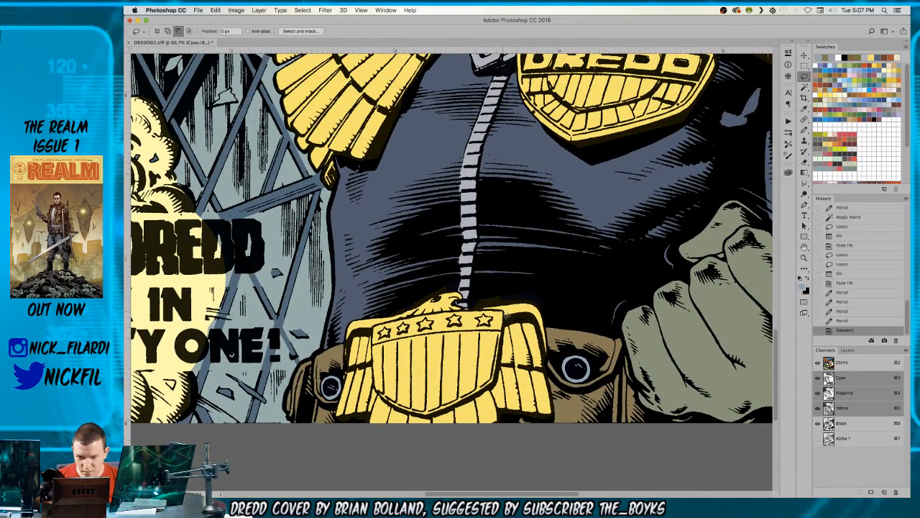
pyautogui.moveTo(450, 316)
pyautogui.mouseDown()
pyautogui.moveTo(375, 335)
pyautogui.moveTo(386, 407)
pyautogui.moveTo(439, 417)
pyautogui.moveTo(507, 379)
pyautogui.moveTo(497, 388)
pyautogui.moveTo(506, 312)
pyautogui.moveTo(557, 242)
pyautogui.mouseUp()
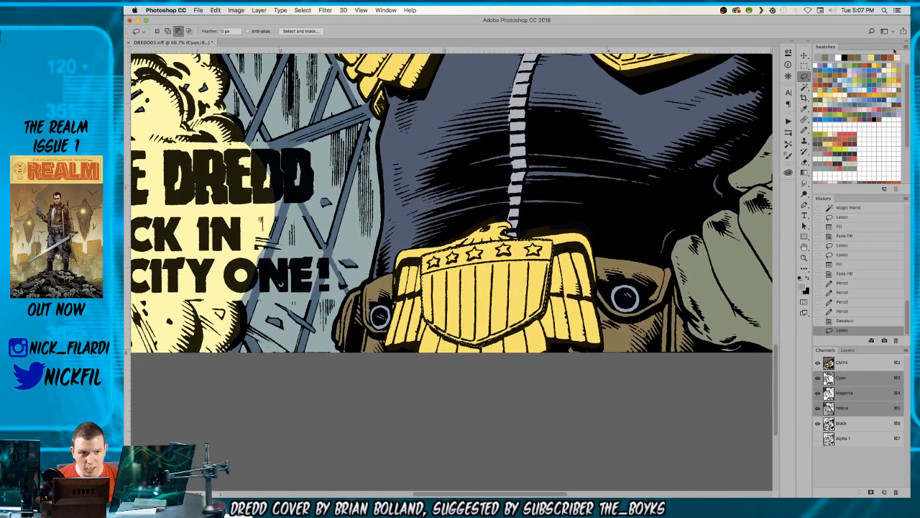
pyautogui.click(817, 60)
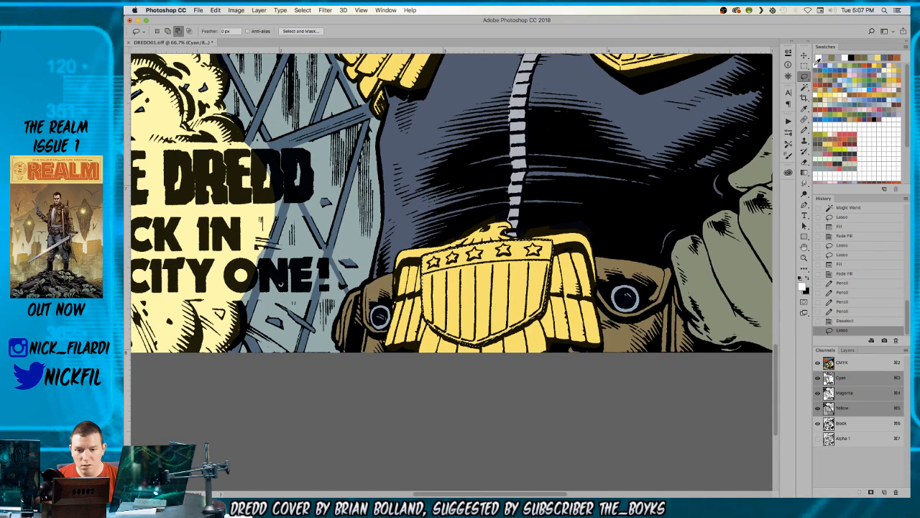
pyautogui.hotkey('alt', 'BackSpace')
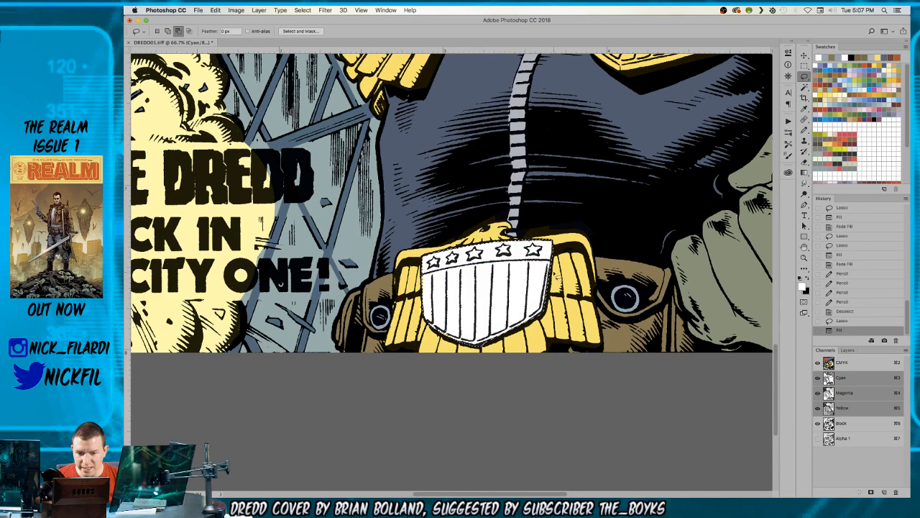
# - Add the shield's missed edge to the selection with the Lasso and fill it with white
pyautogui.scroll(2, 531, 288)
pyautogui.hscroll(3, 532, 288)
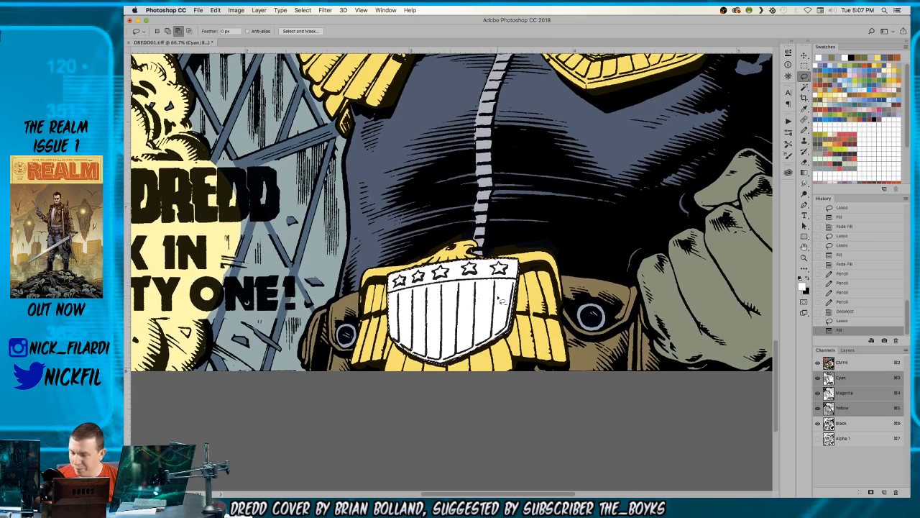
pyautogui.press('shift')
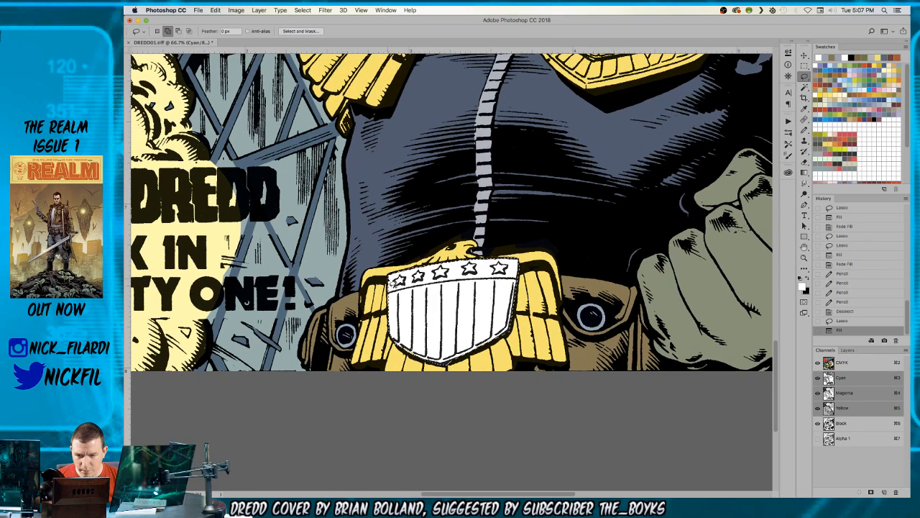
pyautogui.moveTo(387, 329); pyautogui.dragTo(400, 297)
pyautogui.hotkey('alt', 'BackSpace')
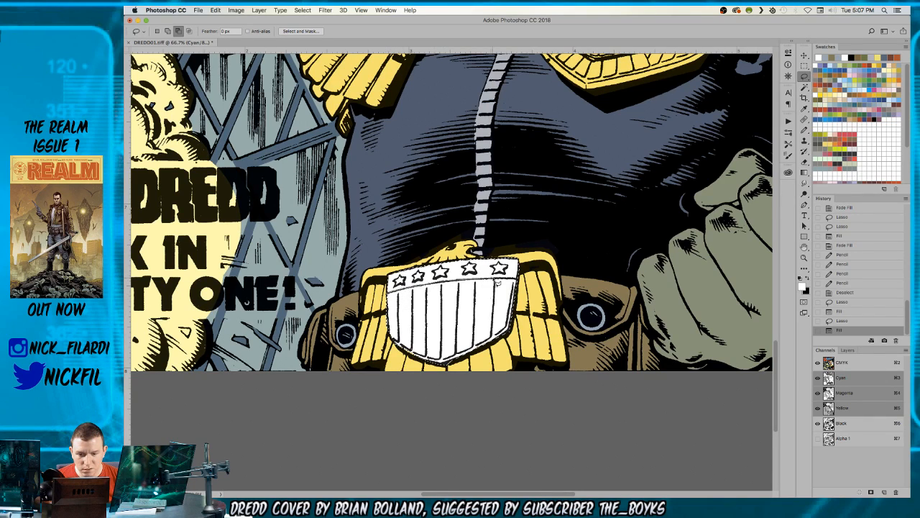
# - Subtract the shield's striped area with the Lasso, fill the star band with blue, fade the fill to light blue, and deselect
pyautogui.moveTo(538, 306)
pyautogui.mouseDown()
pyautogui.moveTo(329, 345)
pyautogui.moveTo(529, 252)
pyautogui.mouseUp()
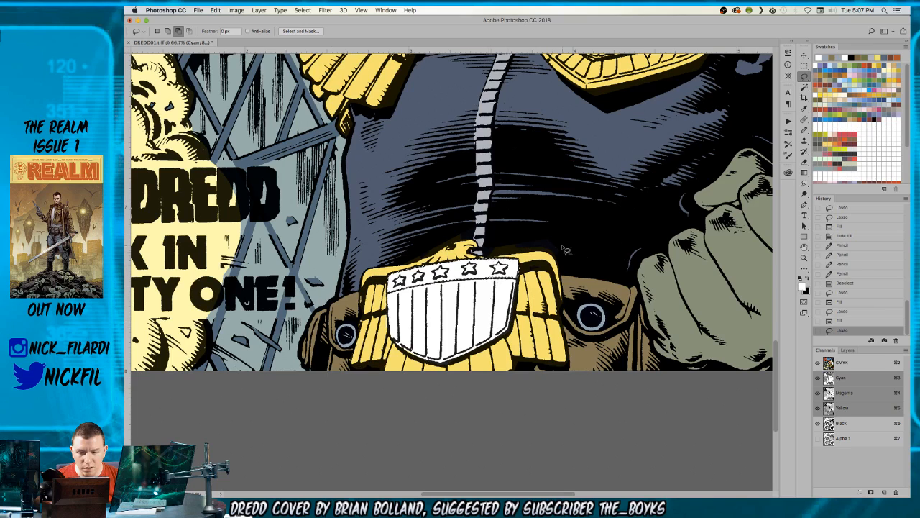
pyautogui.click(825, 69)
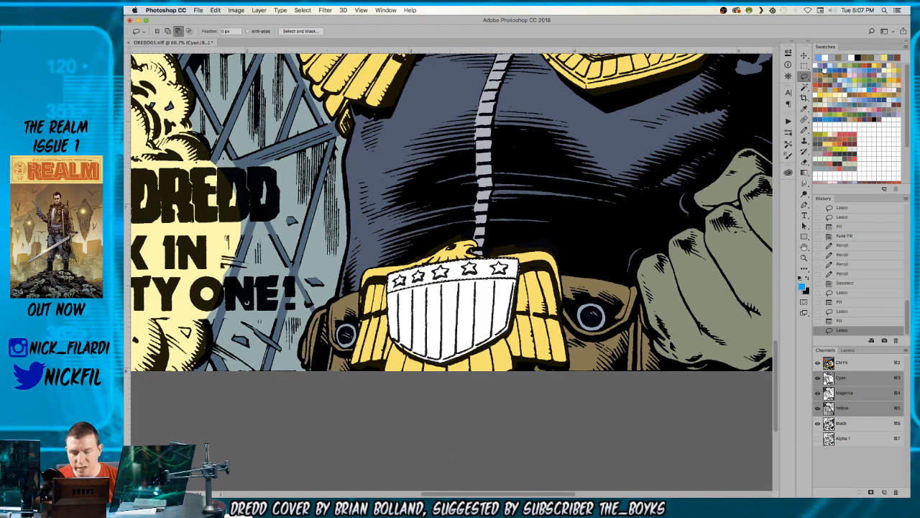
pyautogui.hotkey('alt', 'BackSpace')
pyautogui.press('super+shift+f')
pyautogui.press('Return')
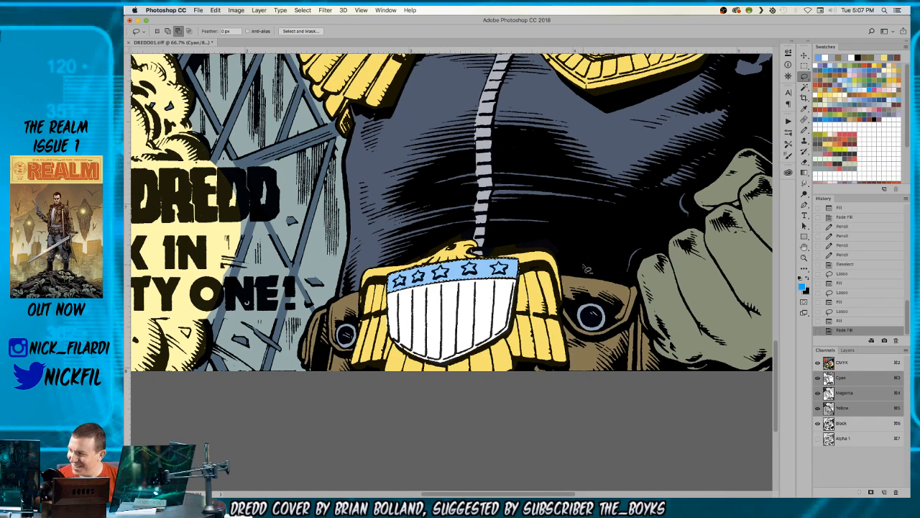
pyautogui.press('z')
pyautogui.press('super+d')
pyautogui.click(415, 297)
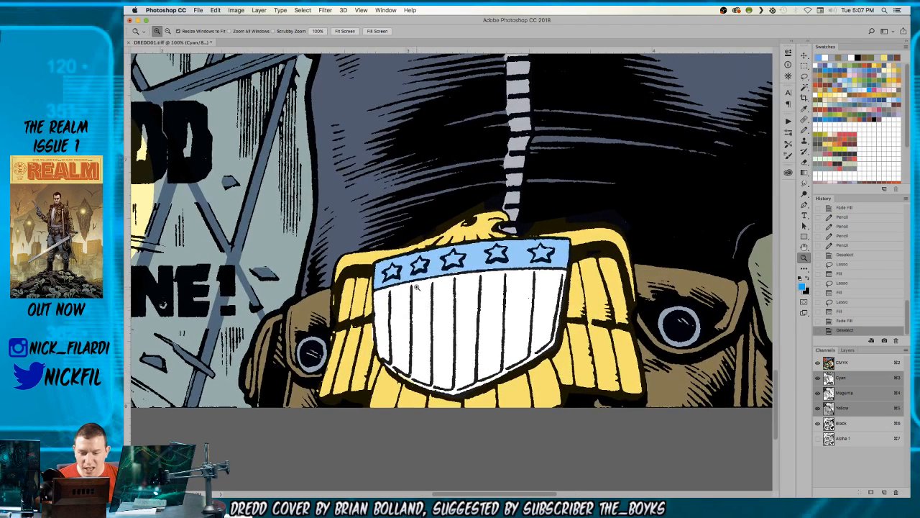
# - Touch up the edges of the buckle's shield and wings with the Pencil, using sampled gold and light blue
pyautogui.press('l')
pyautogui.press('b')
pyautogui.click(362, 348)
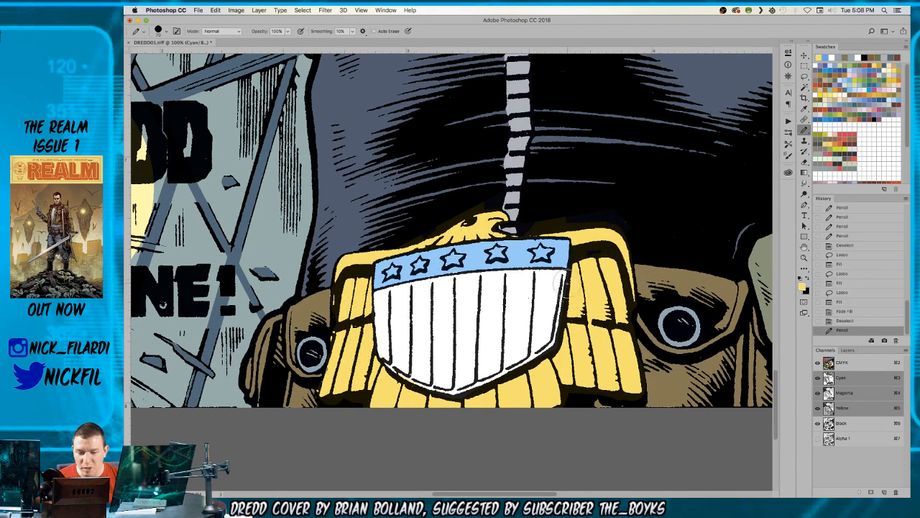
pyautogui.keyDown('alt'); pyautogui.click(556, 252); pyautogui.keyUp('alt')
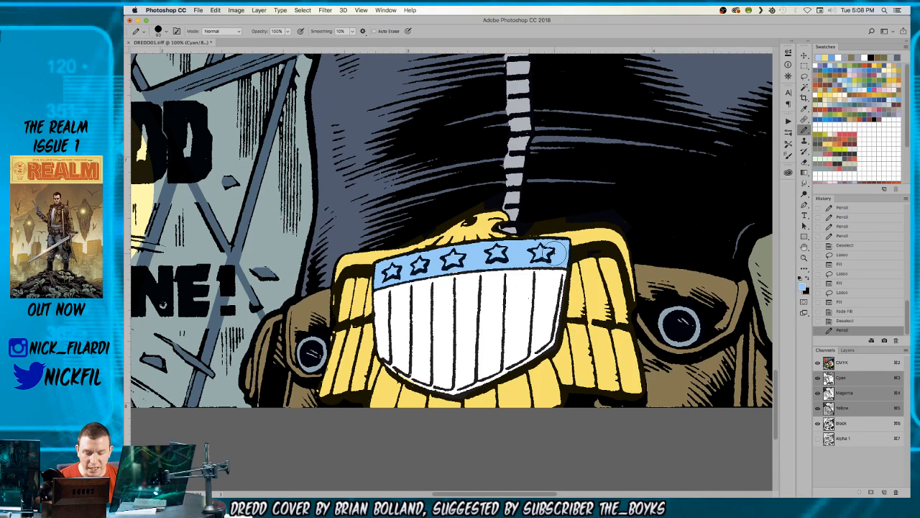
pyautogui.moveTo(552, 262)
pyautogui.mouseDown()
pyautogui.moveTo(455, 266)
pyautogui.moveTo(442, 271)
pyautogui.moveTo(443, 284)
pyautogui.mouseUp()
pyautogui.click(563, 277)
pyautogui.keyDown('alt'); pyautogui.click(593, 270); pyautogui.keyUp('alt')
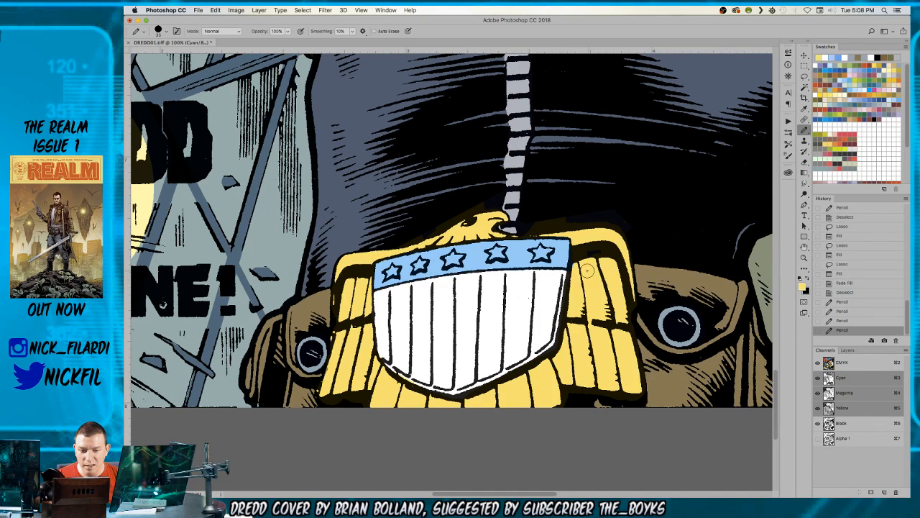
pyautogui.moveTo(578, 266); pyautogui.dragTo(577, 273)
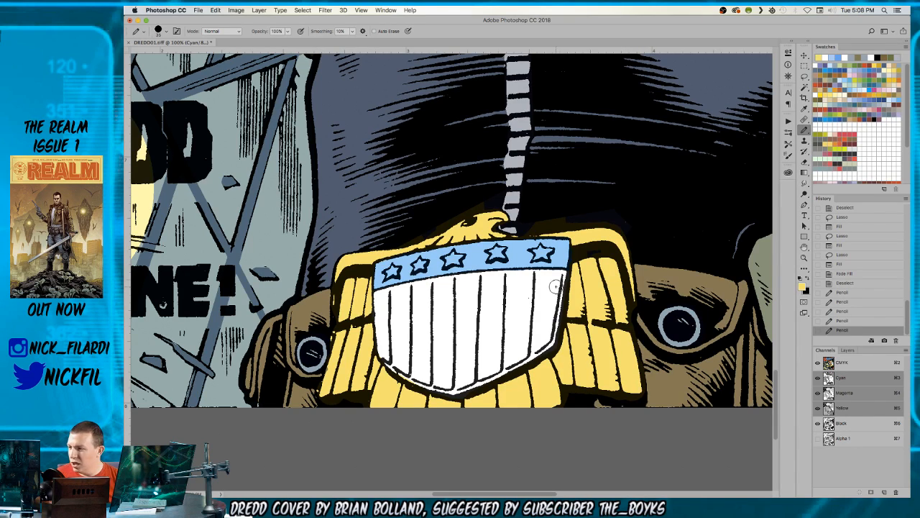
# - Lasso alternate stripes of the buckle shield, subtract the light blue band with the Magic Wand, fill with red, and deselect
pyautogui.press('l')
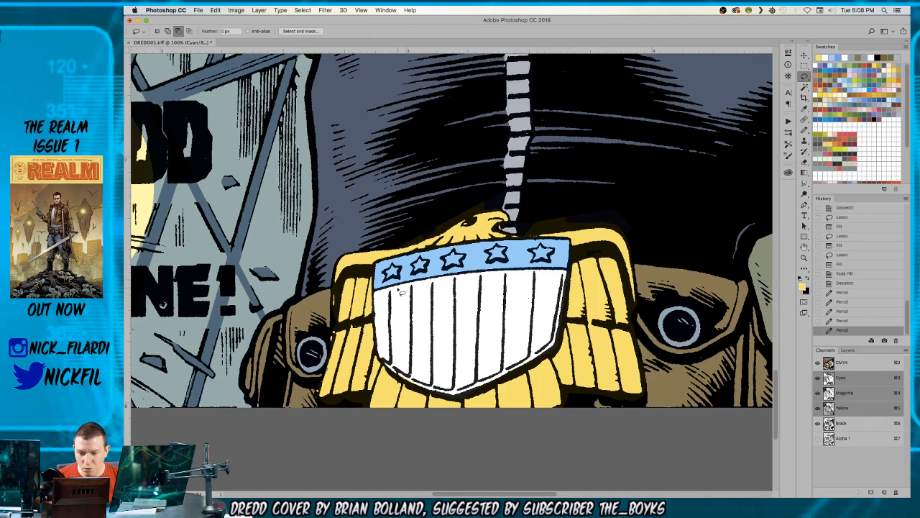
pyautogui.moveTo(390, 286)
pyautogui.mouseDown()
pyautogui.moveTo(394, 373)
pyautogui.moveTo(417, 386)
pyautogui.moveTo(410, 275)
pyautogui.moveTo(432, 278)
pyautogui.mouseUp()
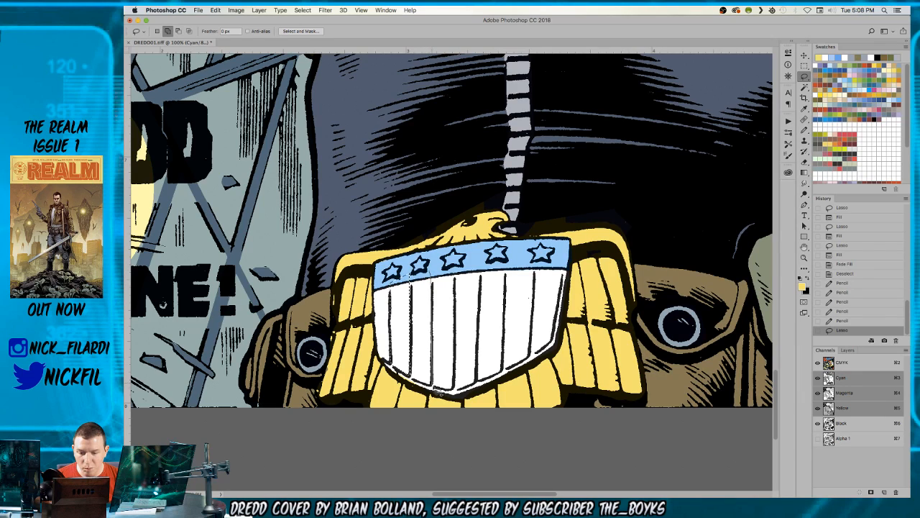
pyautogui.moveTo(455, 392); pyautogui.dragTo(454, 264)
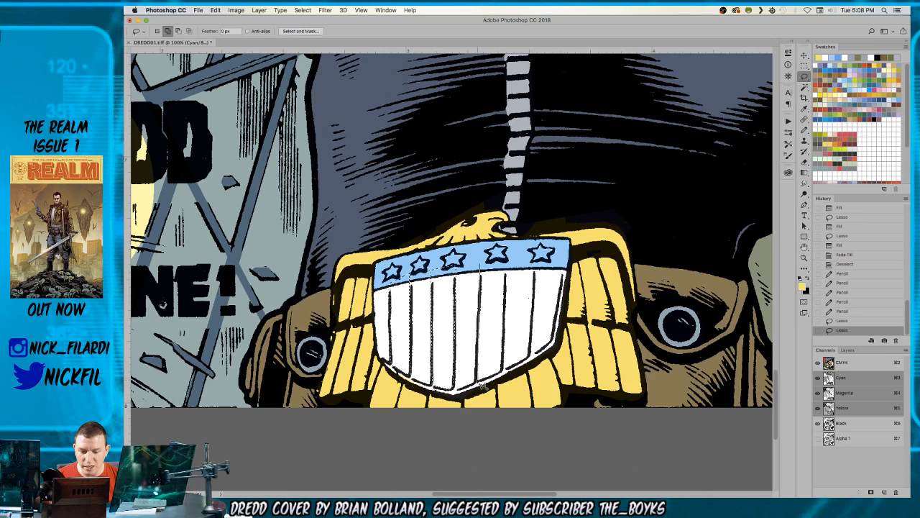
pyautogui.moveTo(502, 376)
pyautogui.mouseDown()
pyautogui.moveTo(508, 261)
pyautogui.moveTo(500, 263)
pyautogui.moveTo(535, 335)
pyautogui.moveTo(530, 359)
pyautogui.moveTo(553, 344)
pyautogui.moveTo(575, 261)
pyautogui.moveTo(565, 266)
pyautogui.mouseUp()
pyautogui.press('w')
pyautogui.keyDown('alt'); pyautogui.click(555, 263); pyautogui.keyUp('alt')
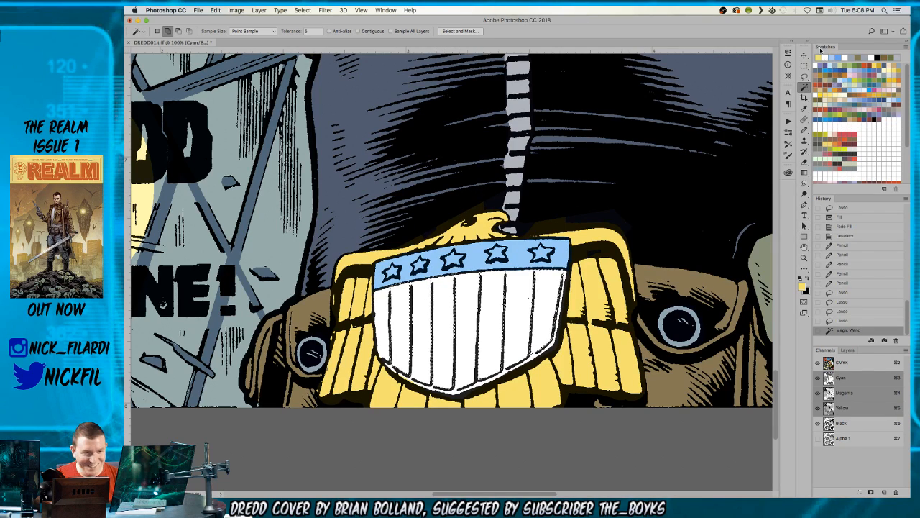
pyautogui.click(866, 64)
pyautogui.hotkey('alt', 'BackSpace')
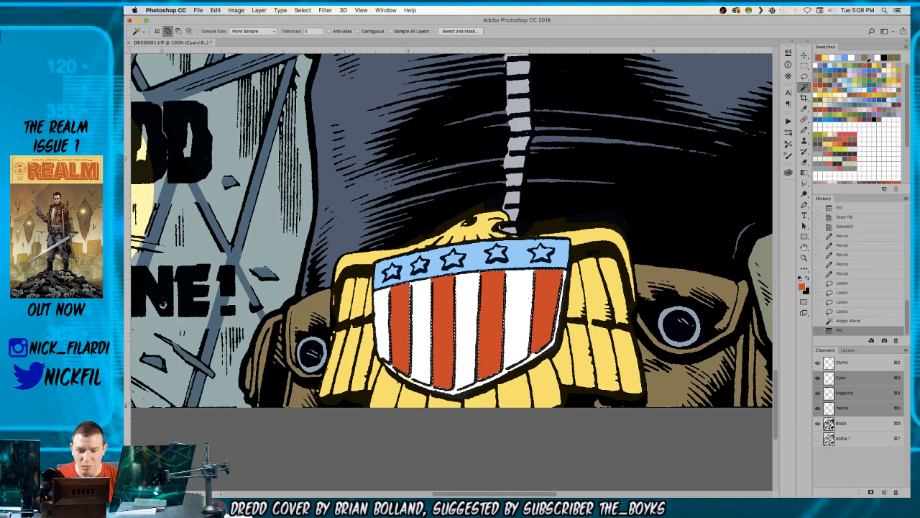
pyautogui.press('super+d')
# - Cover the white gap along the first red stripe's edge with red, using a smaller Pencil
pyautogui.press('b')
pyautogui.scroll(1, 436, 263)
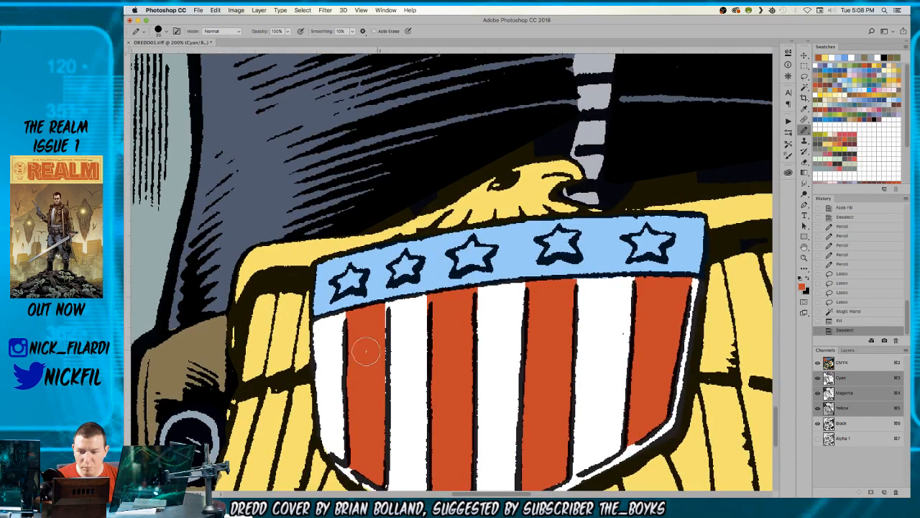
pyautogui.press('[')
pyautogui.press('[')
pyautogui.press('[')
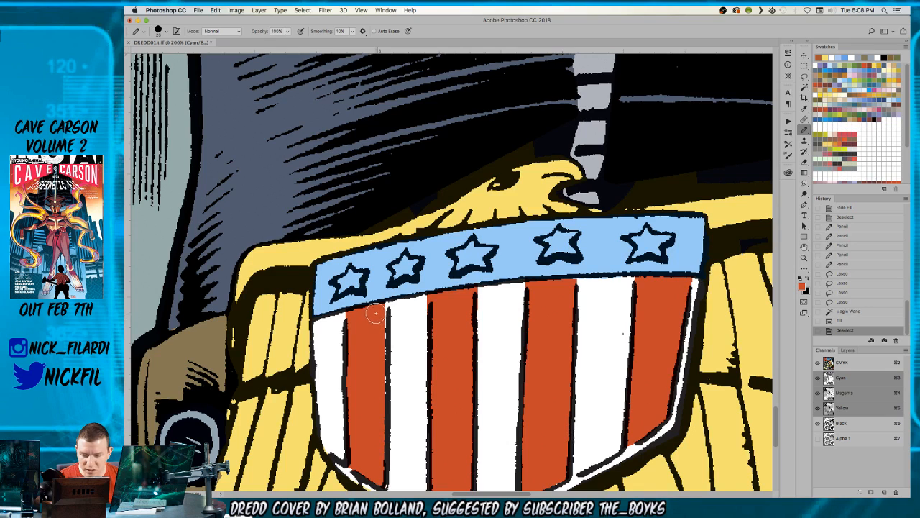
pyautogui.click(384, 305)
pyautogui.keyDown('shift'); pyautogui.click(382, 401); pyautogui.keyUp('shift')
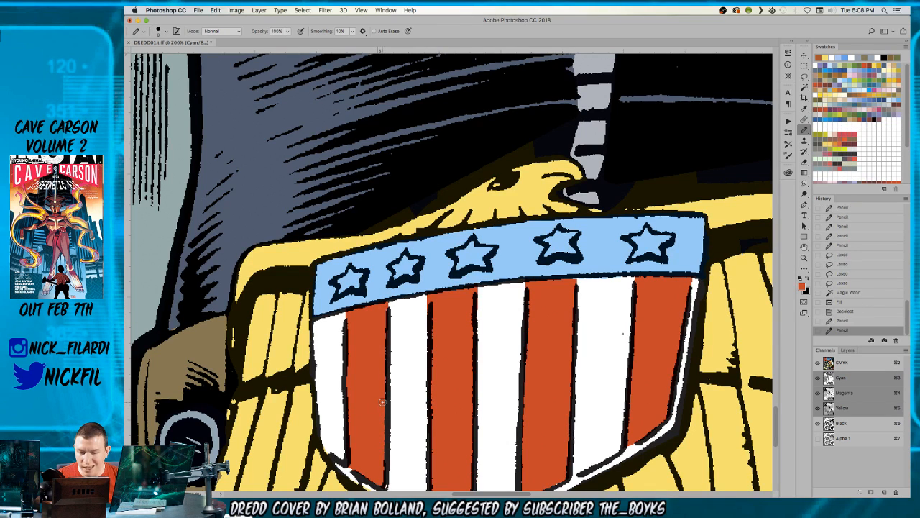
# - Touch up the lower ends of the red stripes and the shield's white border with the Pencil
pyautogui.moveTo(404, 369); pyautogui.dragTo(427, 180)
pyautogui.moveTo(524, 242); pyautogui.dragTo(552, 315)
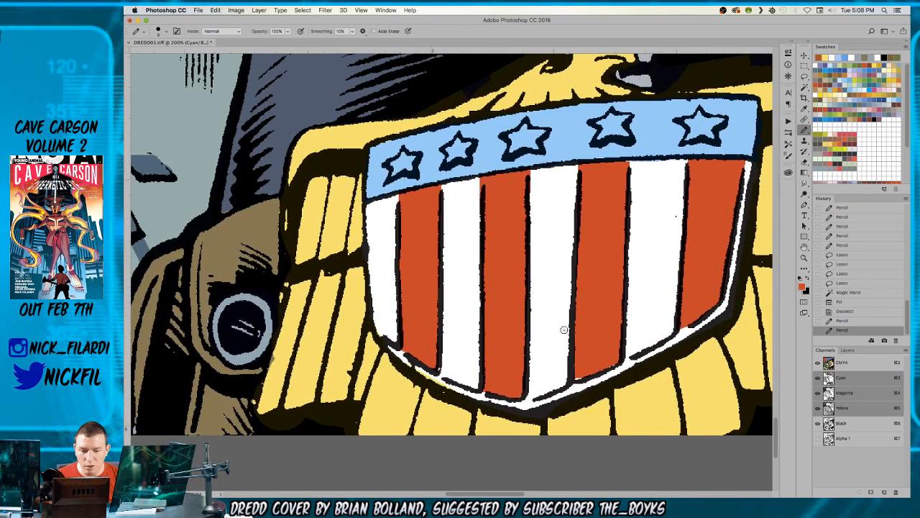
pyautogui.click(604, 363)
pyautogui.click(518, 394)
pyautogui.keyDown('alt'); pyautogui.click(450, 366); pyautogui.keyUp('alt')
pyautogui.moveTo(435, 379); pyautogui.dragTo(464, 393)
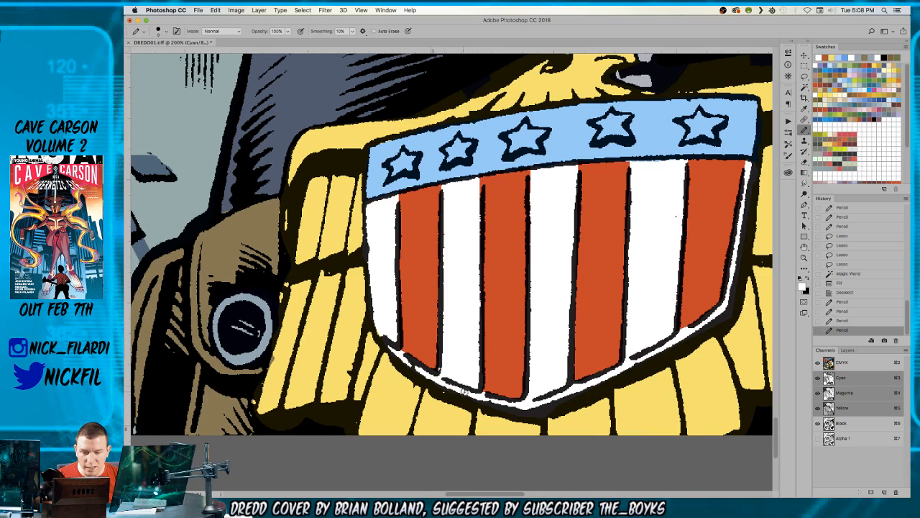
# - Paint the five stars on the shield's blue band white with the Pencil
pyautogui.press('z')
pyautogui.keyDown('alt'); pyautogui.click(433, 335); pyautogui.keyUp('alt')
pyautogui.scroll(3, 552, 304)
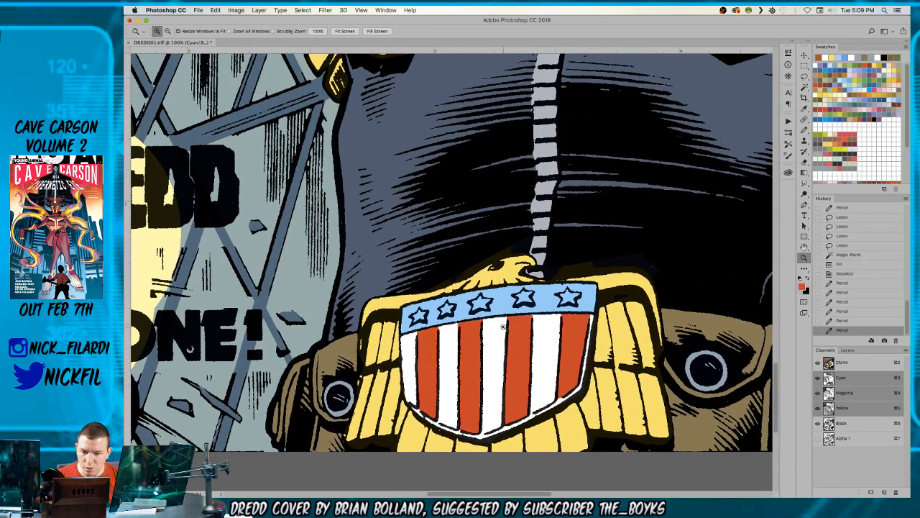
pyautogui.click(436, 307)
pyautogui.click(410, 310)
pyautogui.press('b')
pyautogui.moveTo(403, 309)
pyautogui.mouseDown()
pyautogui.moveTo(385, 338)
pyautogui.moveTo(414, 313)
pyautogui.moveTo(397, 322)
pyautogui.mouseUp()
pyautogui.moveTo(481, 289)
pyautogui.mouseDown()
pyautogui.moveTo(471, 316)
pyautogui.moveTo(487, 295)
pyautogui.moveTo(492, 316)
pyautogui.mouseUp()
pyautogui.moveTo(561, 281)
pyautogui.mouseDown()
pyautogui.moveTo(582, 269)
pyautogui.moveTo(606, 276)
pyautogui.moveTo(596, 299)
pyautogui.moveTo(564, 296)
pyautogui.moveTo(569, 282)
pyautogui.moveTo(596, 290)
pyautogui.moveTo(581, 284)
pyautogui.moveTo(601, 276)
pyautogui.moveTo(561, 287)
pyautogui.moveTo(562, 301)
pyautogui.moveTo(624, 288)
pyautogui.moveTo(603, 274)
pyautogui.moveTo(327, 294)
pyautogui.mouseUp()
pyautogui.keyDown('alt'); pyautogui.click(633, 285); pyautogui.keyUp('alt')
pyautogui.keyDown('alt'); pyautogui.click(285, 287); pyautogui.keyUp('alt')
pyautogui.moveTo(410, 277)
pyautogui.mouseDown()
pyautogui.moveTo(394, 267)
pyautogui.moveTo(409, 253)
pyautogui.moveTo(435, 255)
pyautogui.moveTo(398, 288)
pyautogui.moveTo(411, 263)
pyautogui.moveTo(427, 277)
pyautogui.moveTo(416, 282)
pyautogui.moveTo(424, 271)
pyautogui.mouseUp()
pyautogui.click(417, 269)
pyautogui.moveTo(516, 263)
pyautogui.mouseDown()
pyautogui.moveTo(545, 251)
pyautogui.moveTo(576, 263)
pyautogui.moveTo(537, 272)
pyautogui.moveTo(552, 269)
pyautogui.moveTo(537, 261)
pyautogui.moveTo(544, 267)
pyautogui.moveTo(529, 287)
pyautogui.moveTo(564, 284)
pyautogui.moveTo(537, 291)
pyautogui.mouseUp()
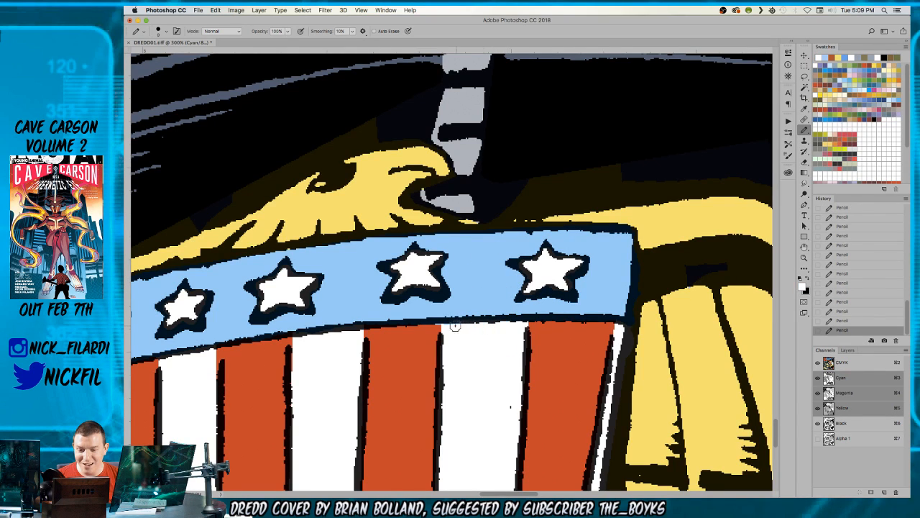
# - Outline the area above Dredd's upper teeth with the Lasso, fill it with the sampled skin tone, and deselect
pyautogui.press('z')
pyautogui.keyDown('alt'); pyautogui.click(477, 277); pyautogui.keyUp('alt')
pyautogui.keyDown('alt'); pyautogui.click(477, 277); pyautogui.keyUp('alt')
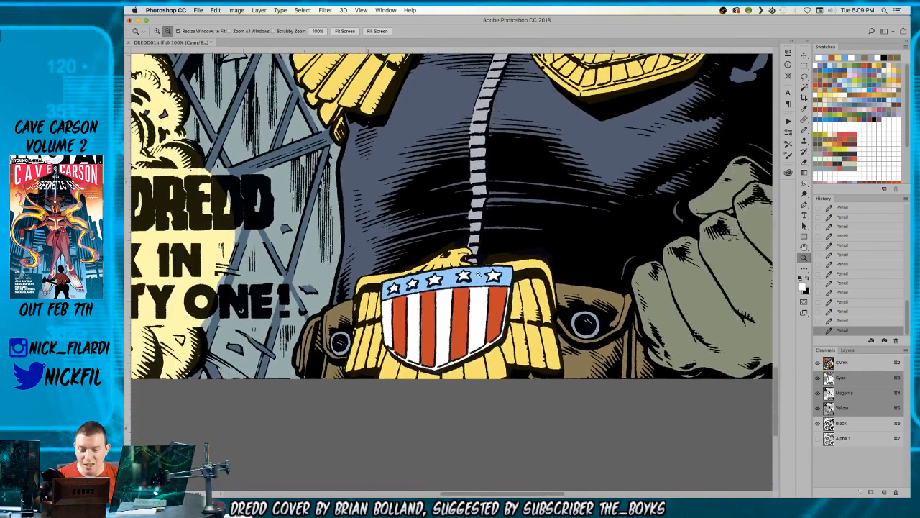
pyautogui.keyDown('alt'); pyautogui.click(477, 276); pyautogui.keyUp('alt')
pyautogui.keyDown('alt'); pyautogui.click(478, 270); pyautogui.keyUp('alt')
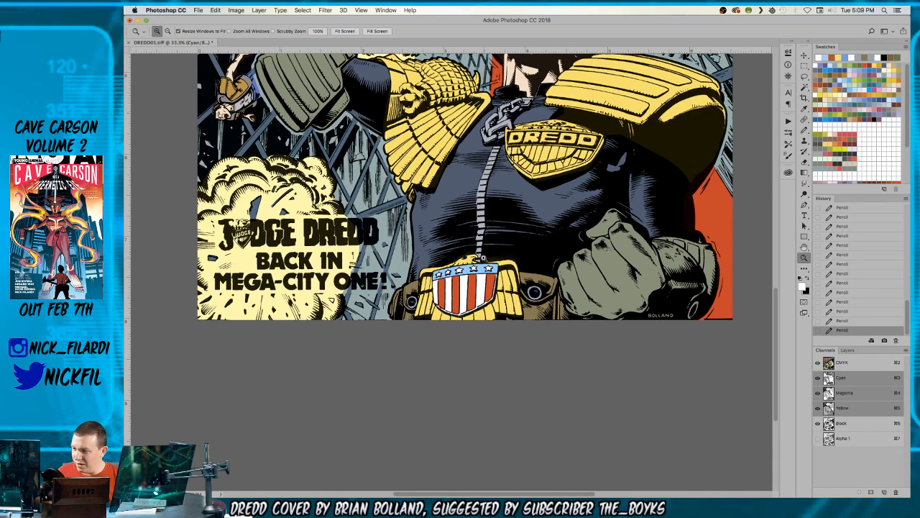
pyautogui.moveTo(450, 153); pyautogui.dragTo(402, 343)
pyautogui.keyDown('alt'); pyautogui.click(424, 228); pyautogui.keyUp('alt')
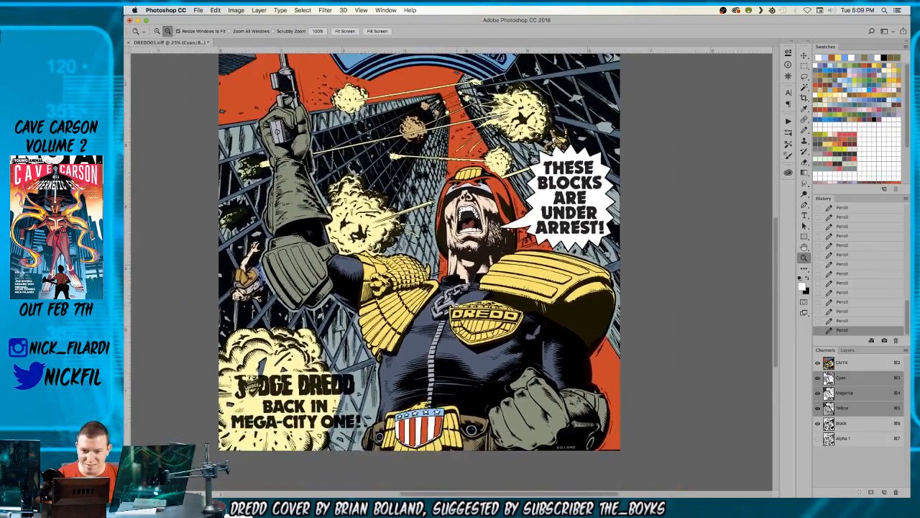
pyautogui.click(470, 214)
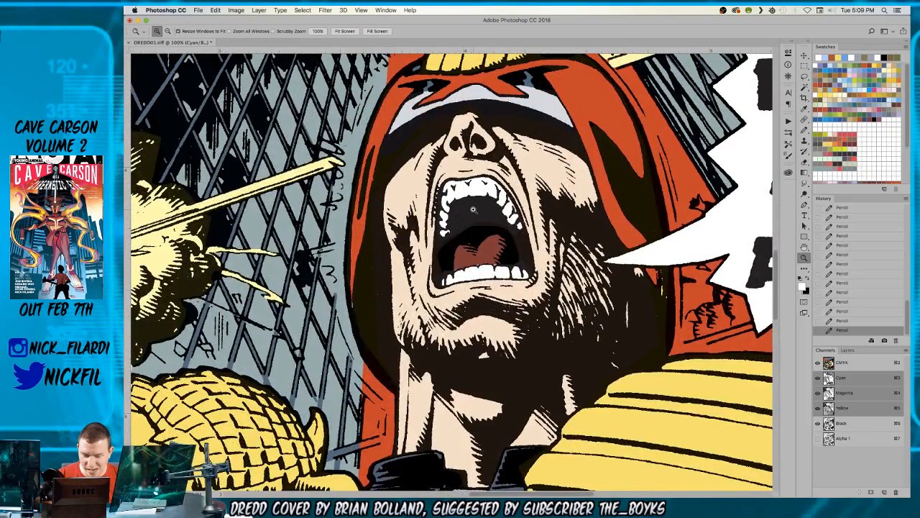
pyautogui.press('l')
pyautogui.moveTo(439, 162)
pyautogui.mouseDown()
pyautogui.moveTo(437, 207)
pyautogui.moveTo(447, 170)
pyautogui.mouseUp()
pyautogui.press('super+d')
pyautogui.hotkey('alt', 'BackSpace')
pyautogui.press('super+d')
pyautogui.press('b')
pyautogui.keyDown('alt'); pyautogui.click(436, 174); pyautogui.keyUp('alt')
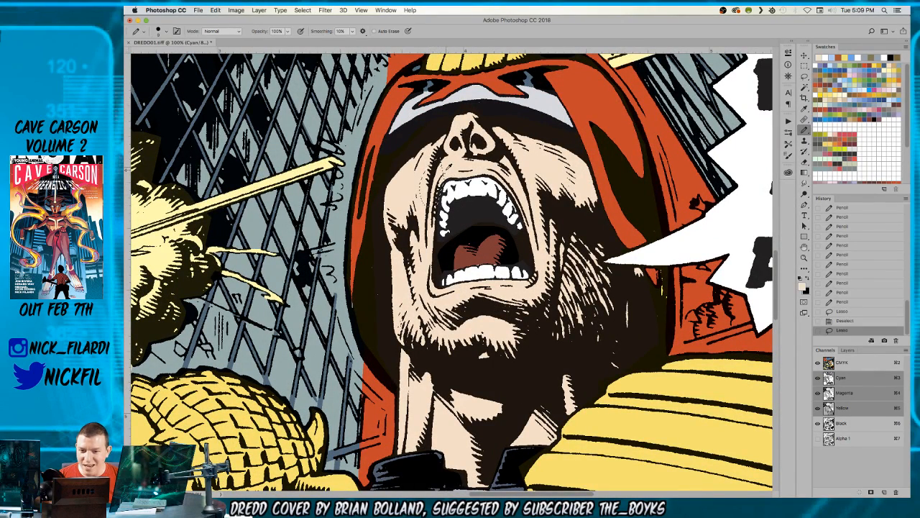
# - Lasso the upper gums, subtract the skin tone with the Magic Wand, fill with the tongue's dark red, and deselect
pyautogui.press('l')
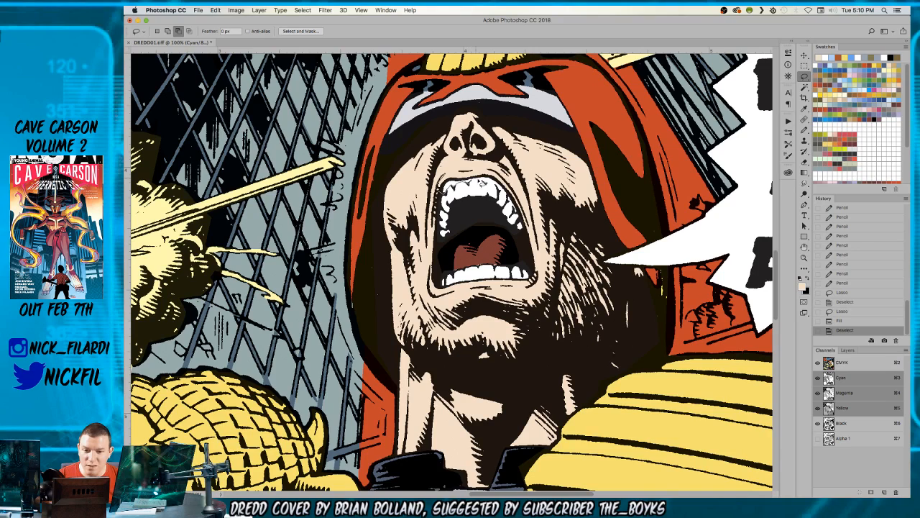
pyautogui.moveTo(502, 193)
pyautogui.mouseDown()
pyautogui.moveTo(502, 177)
pyautogui.moveTo(463, 170)
pyautogui.mouseUp()
pyautogui.press('w')
pyautogui.keyDown('alt'); pyautogui.click(462, 168); pyautogui.keyUp('alt')
pyautogui.press('b')
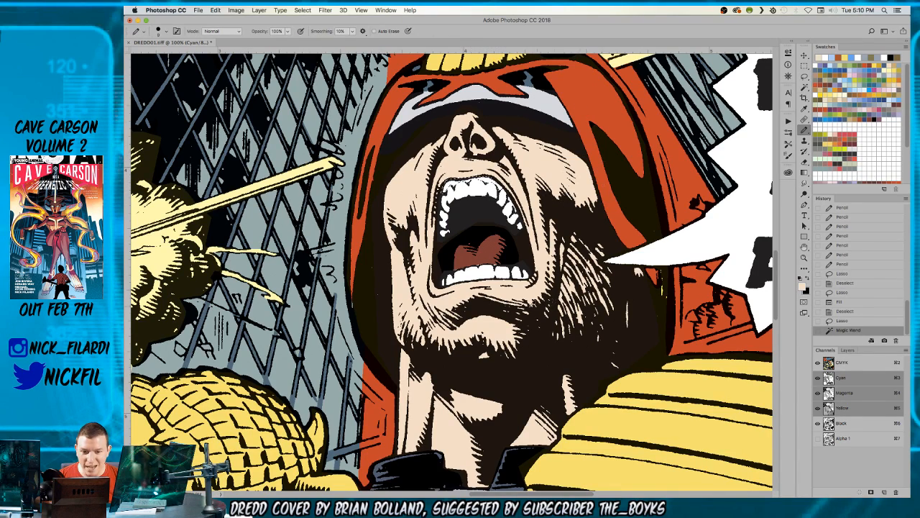
pyautogui.keyDown('alt'); pyautogui.click(481, 258); pyautogui.keyUp('alt')
pyautogui.hotkey('alt', 'BackSpace')
pyautogui.press('super+d')
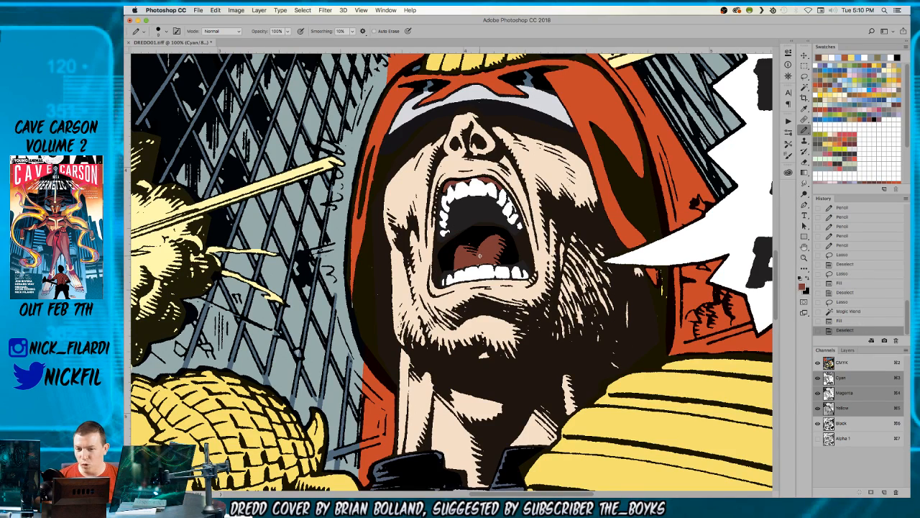
# - Touch up Dredd's gums, teeth and tongue with the Pencil, using sampled dark red and white
pyautogui.click(467, 179)
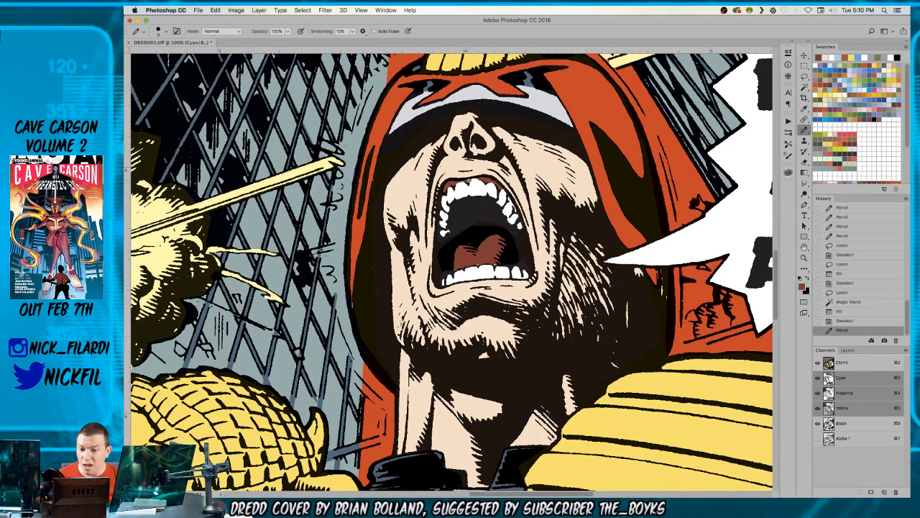
pyautogui.click(479, 179)
pyautogui.keyDown('alt'); pyautogui.click(479, 187); pyautogui.keyUp('alt')
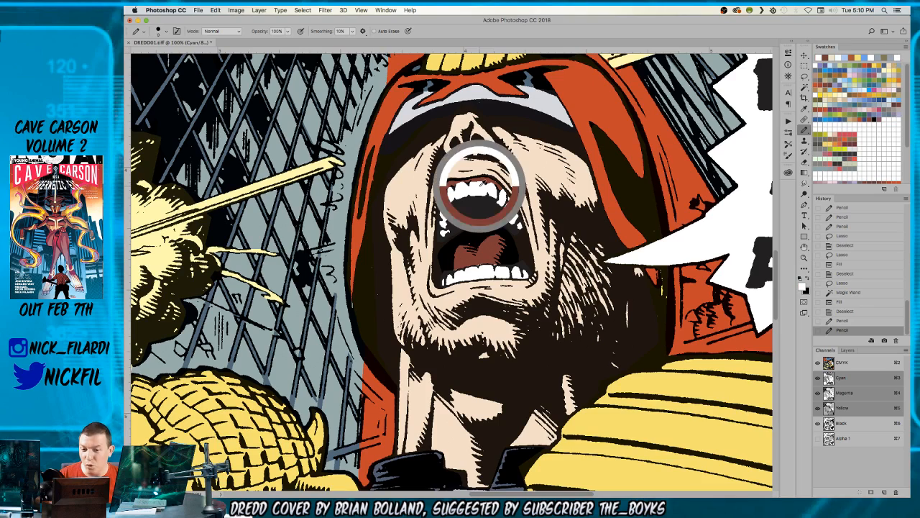
pyautogui.moveTo(482, 183)
pyautogui.mouseDown()
pyautogui.moveTo(471, 181)
pyautogui.moveTo(497, 183)
pyautogui.mouseUp()
pyautogui.keyDown('alt'); pyautogui.click(490, 179); pyautogui.keyUp('alt')
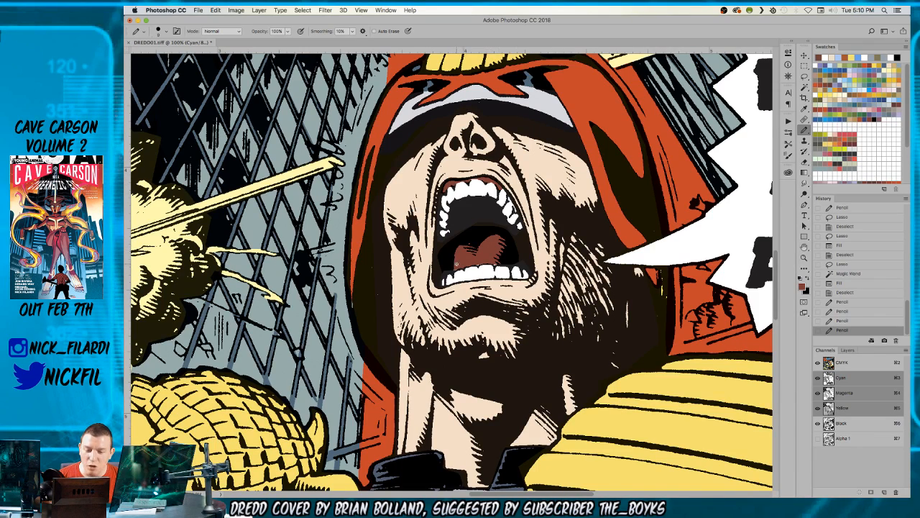
pyautogui.moveTo(461, 266)
pyautogui.mouseDown()
pyautogui.moveTo(501, 263)
pyautogui.moveTo(497, 289)
pyautogui.moveTo(488, 286)
pyautogui.mouseUp()
pyautogui.keyDown('alt'); pyautogui.click(462, 251); pyautogui.keyUp('alt')
# - View the whole cover and save the file
pyautogui.moveTo(365, 351); pyautogui.dragTo(412, 178)
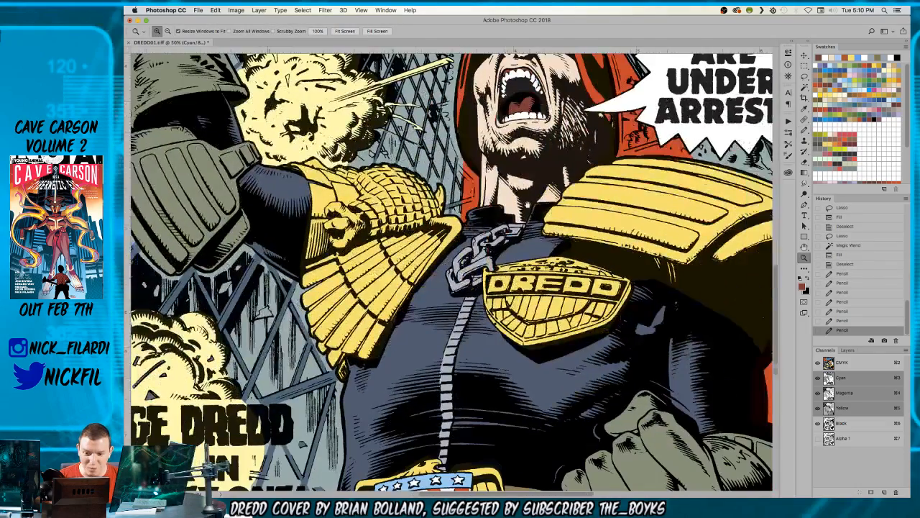
pyautogui.keyDown('alt'); pyautogui.click(542, 302); pyautogui.keyUp('alt')
pyautogui.keyDown('alt'); pyautogui.click(542, 302); pyautogui.keyUp('alt')
pyautogui.moveTo(521, 220); pyautogui.dragTo(484, 294)
pyautogui.keyDown('alt'); pyautogui.click(430, 267); pyautogui.keyUp('alt')
pyautogui.press('super+s')
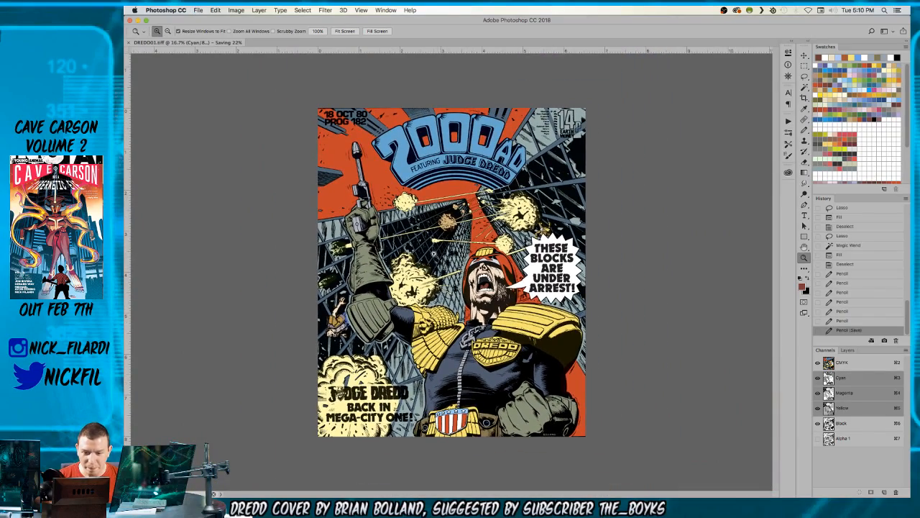
# - Activate the composite CMYK channel, limit the Magic Wand to contiguous areas, and clear the trial selection at the 14p price
pyautogui.click(444, 251)
pyautogui.moveTo(478, 231); pyautogui.dragTo(463, 313)
pyautogui.click(621, 159)
pyautogui.click(621, 162)
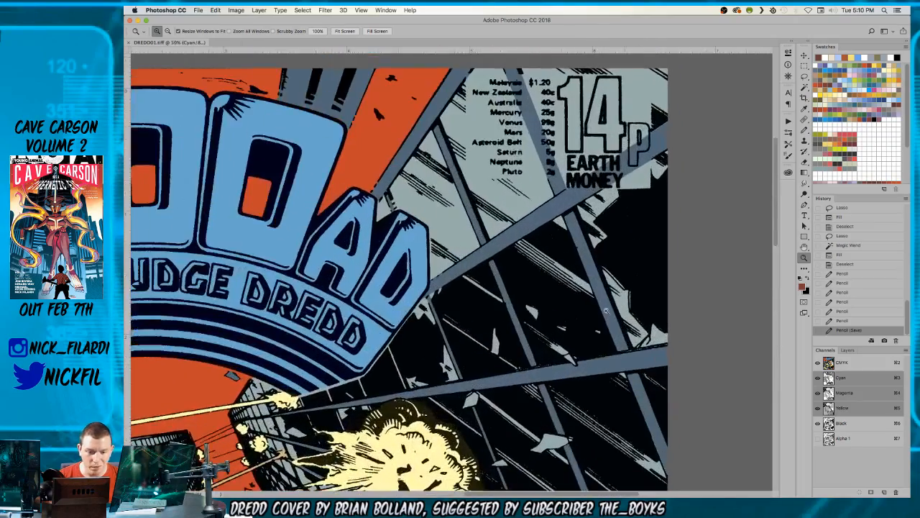
pyautogui.moveTo(622, 188); pyautogui.dragTo(497, 330)
pyautogui.click(499, 229)
pyautogui.click(500, 228)
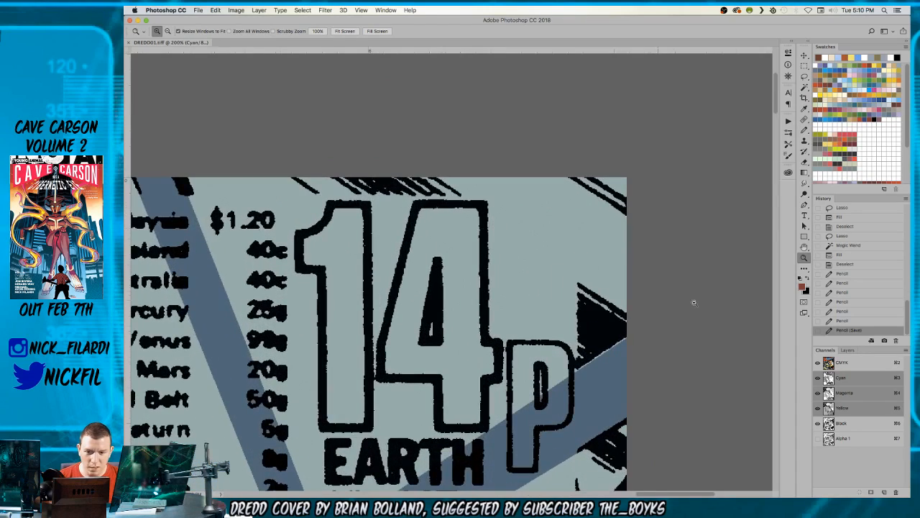
pyautogui.press('w')
pyautogui.press('super+2')
pyautogui.click(458, 191)
pyautogui.click(358, 31)
pyautogui.press('super+d')
# - Select the insides of the "14p" characters with the Magic Wand, expand the selection, fill it with white, and deselect
pyautogui.click(337, 245)
pyautogui.click(440, 229)
pyautogui.click(526, 373)
pyautogui.click(522, 429)
pyautogui.press('z')
pyautogui.keyDown('alt'); pyautogui.click(495, 335); pyautogui.keyUp('alt')
pyautogui.keyDown('alt'); pyautogui.click(494, 335); pyautogui.keyUp('alt')
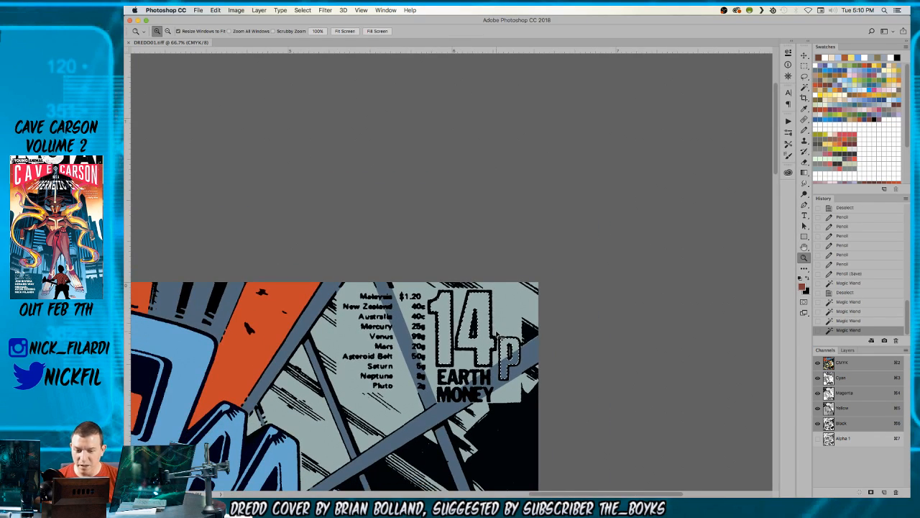
pyautogui.press('F2')
pyautogui.press('super+d')
# - Examine the colors across the whole cover, from the masthead and price down to the belt
pyautogui.keyDown('alt'); pyautogui.click(483, 329); pyautogui.keyUp('alt')
pyautogui.moveTo(309, 366); pyautogui.dragTo(407, 246)
pyautogui.keyDown('alt'); pyautogui.click(361, 321); pyautogui.keyUp('alt')
pyautogui.keyDown('alt'); pyautogui.click(362, 321); pyautogui.keyUp('alt')
pyautogui.moveTo(361, 321); pyautogui.dragTo(516, 143)
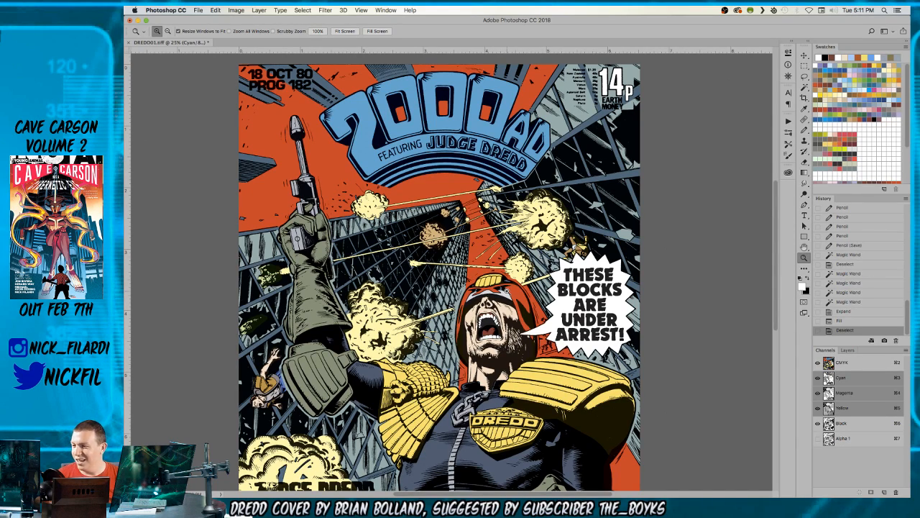
pyautogui.moveTo(475, 217); pyautogui.dragTo(518, 125)
pyautogui.moveTo(566, 319); pyautogui.dragTo(517, 348)
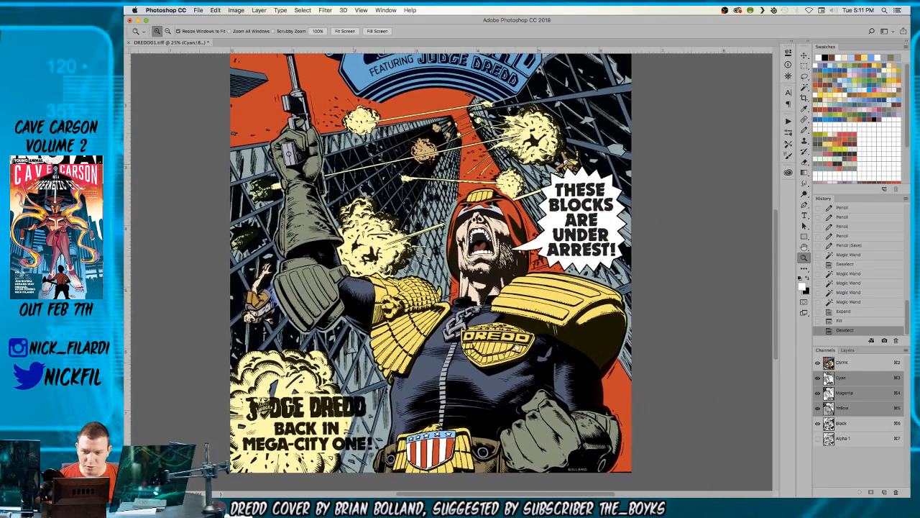
pyautogui.press('super+minus')
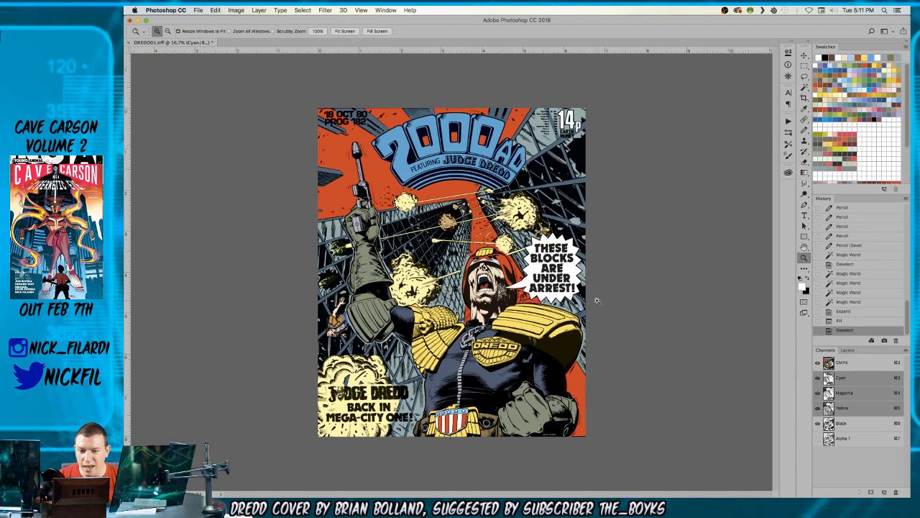
pyautogui.click(446, 289)
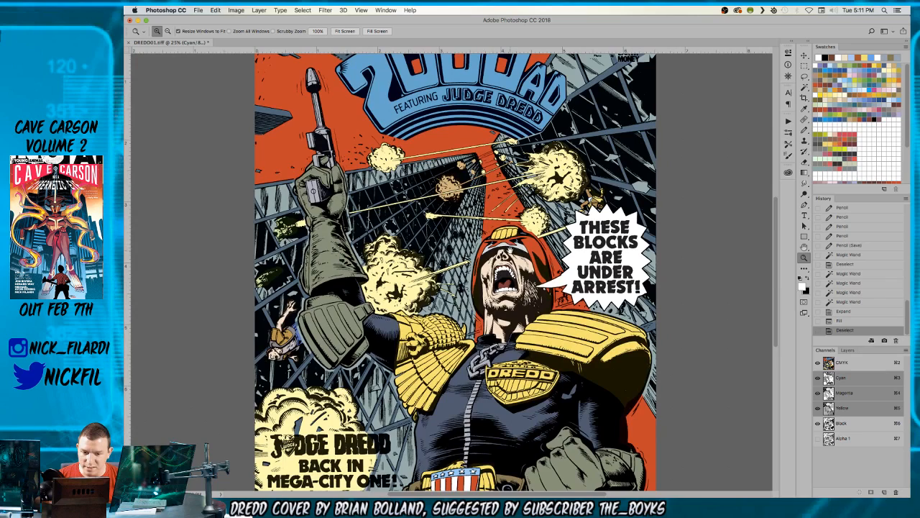
pyautogui.moveTo(505, 232); pyautogui.dragTo(514, 263)
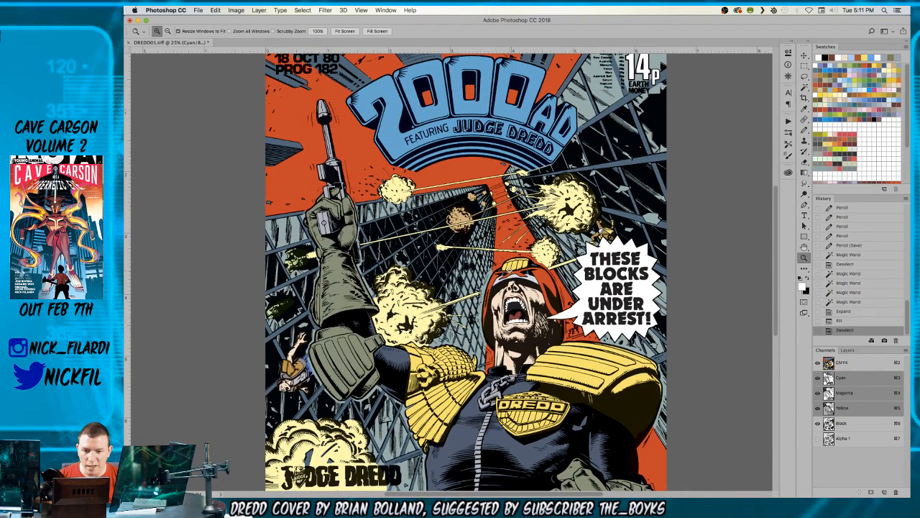
pyautogui.keyDown('alt'); pyautogui.click(510, 274); pyautogui.keyUp('alt')
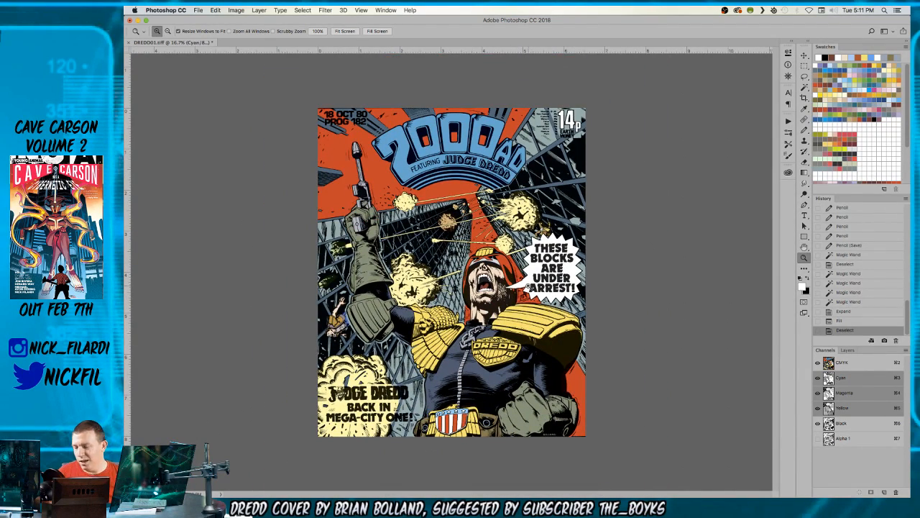